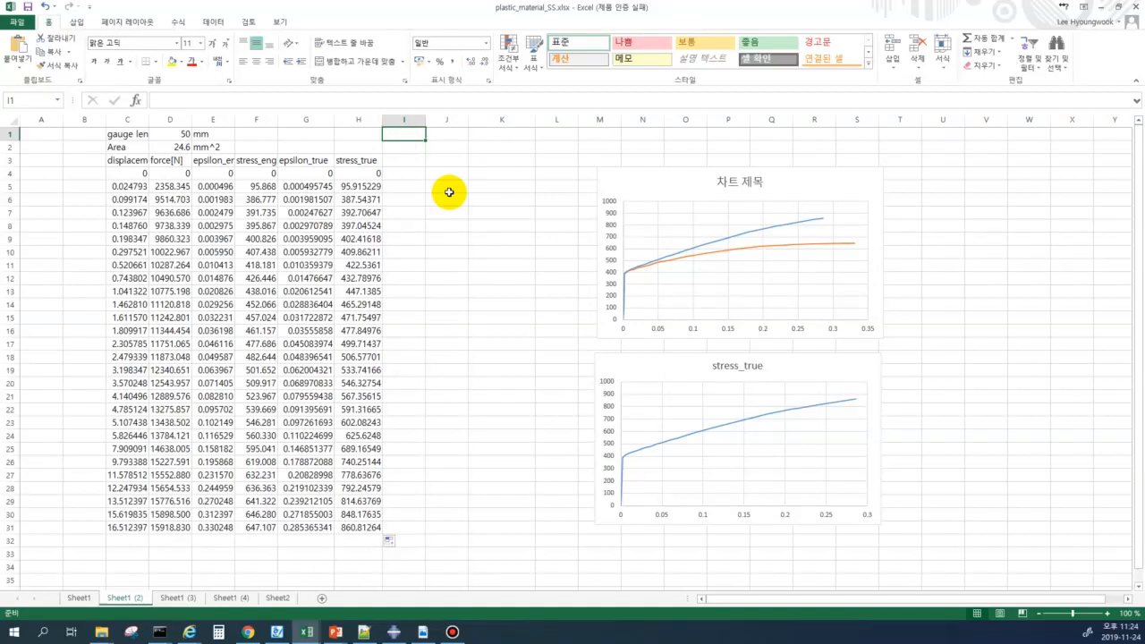
- Enter the elastic modulus in row 1 from I1 as the label "E=", the value 193000 and the unit "Mpa"
text(=)
key(Tab)
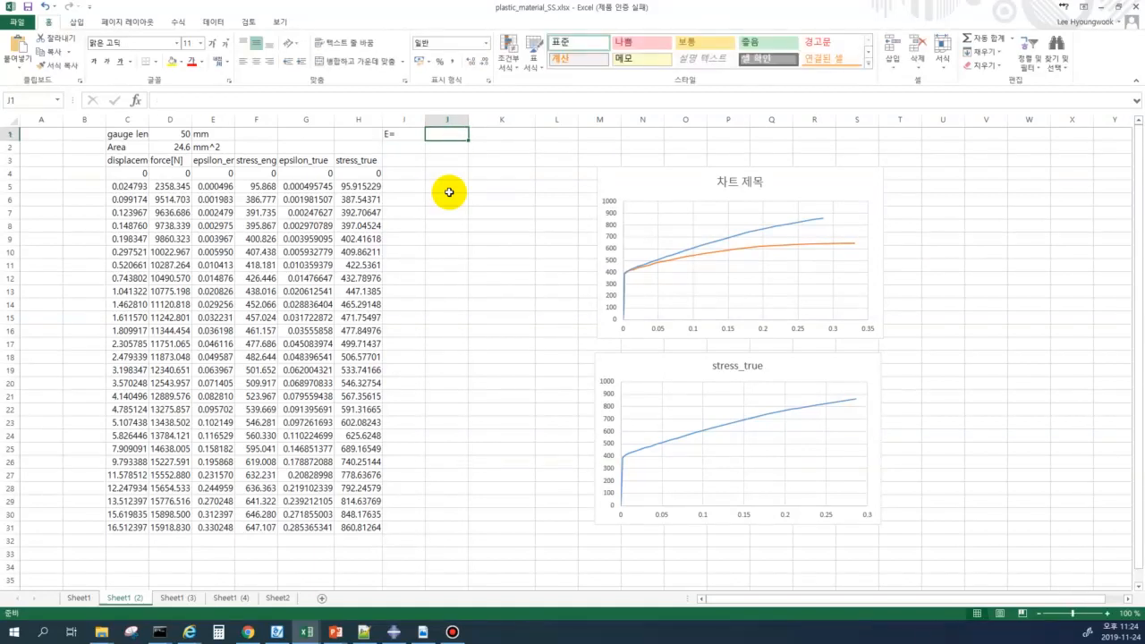
text(193000)
key(Tab)
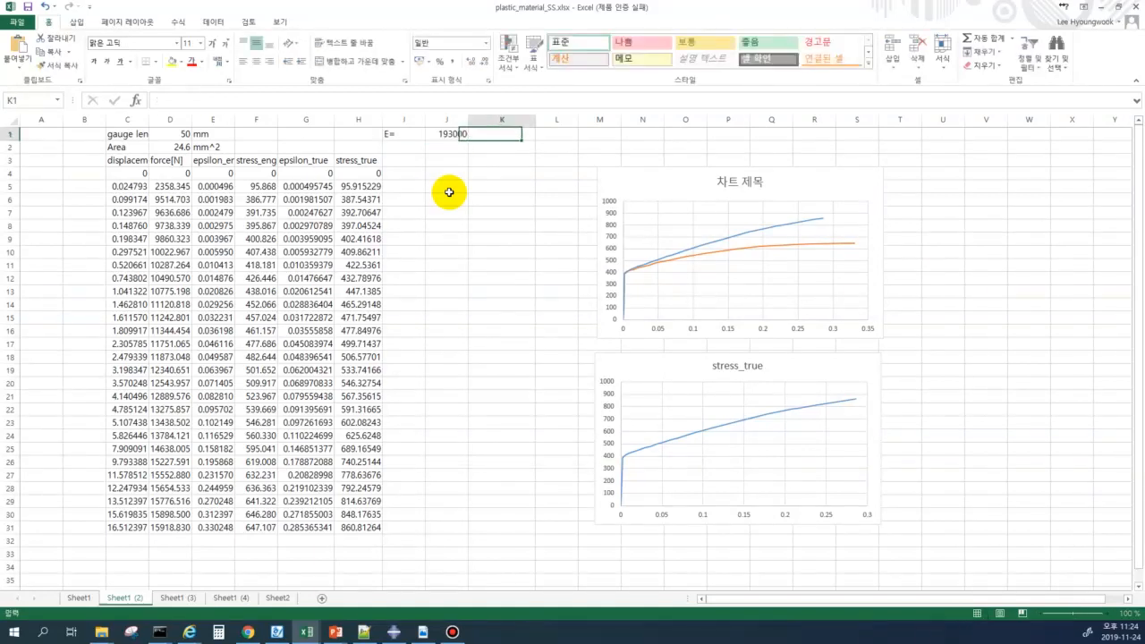
text(Mpa)
key(Return)
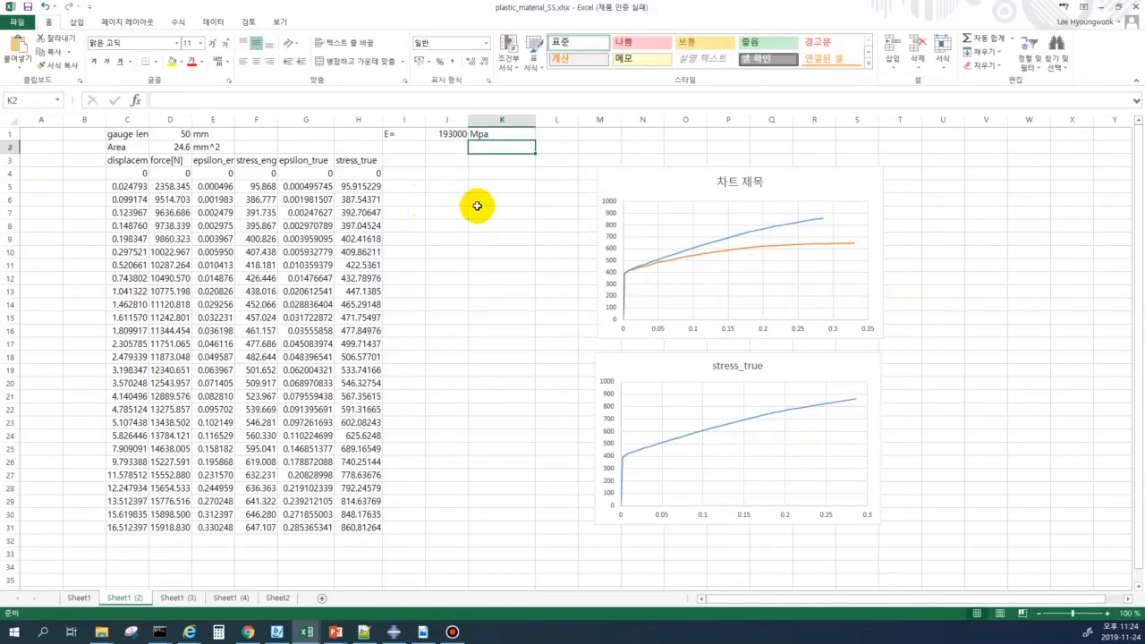
- Enter the yield stress in row 1 with the label "Sy=" in L1 and the value 387.54 in M1
click(563, 132)
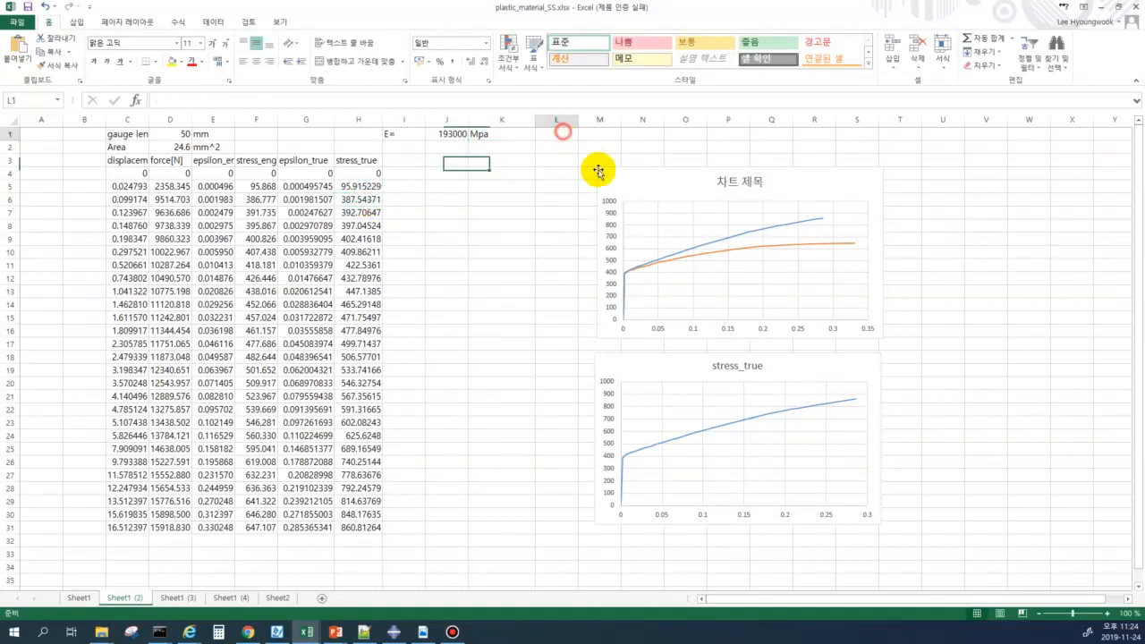
text(Sy=)
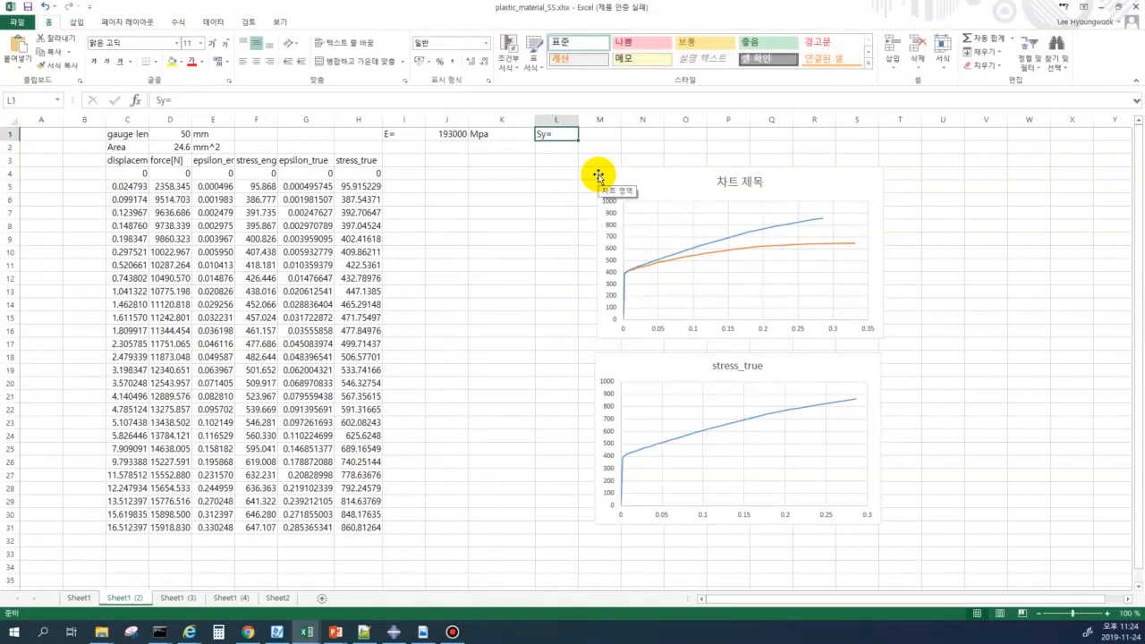
key(Tab)
text(38)
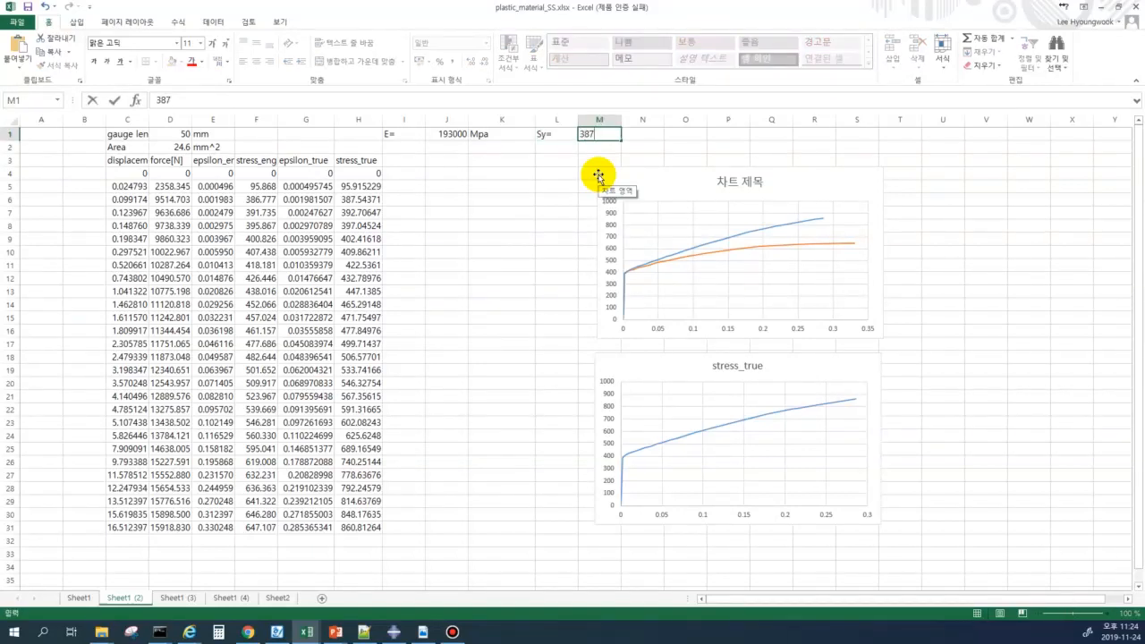
key(Return)
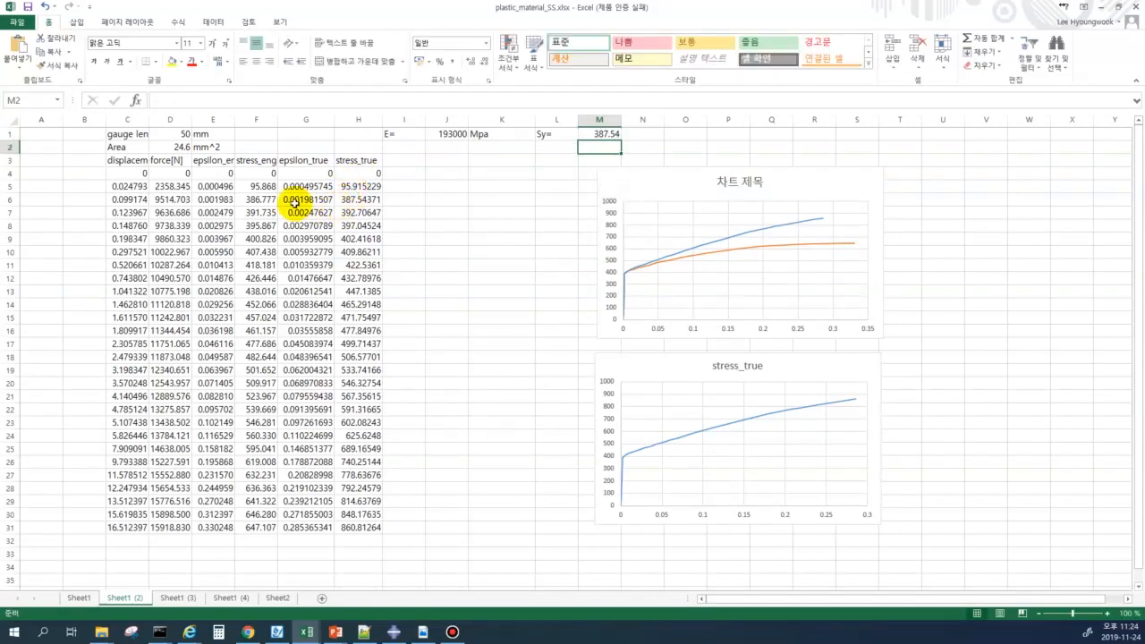
drag(304, 199, 350, 198)
click(447, 199)
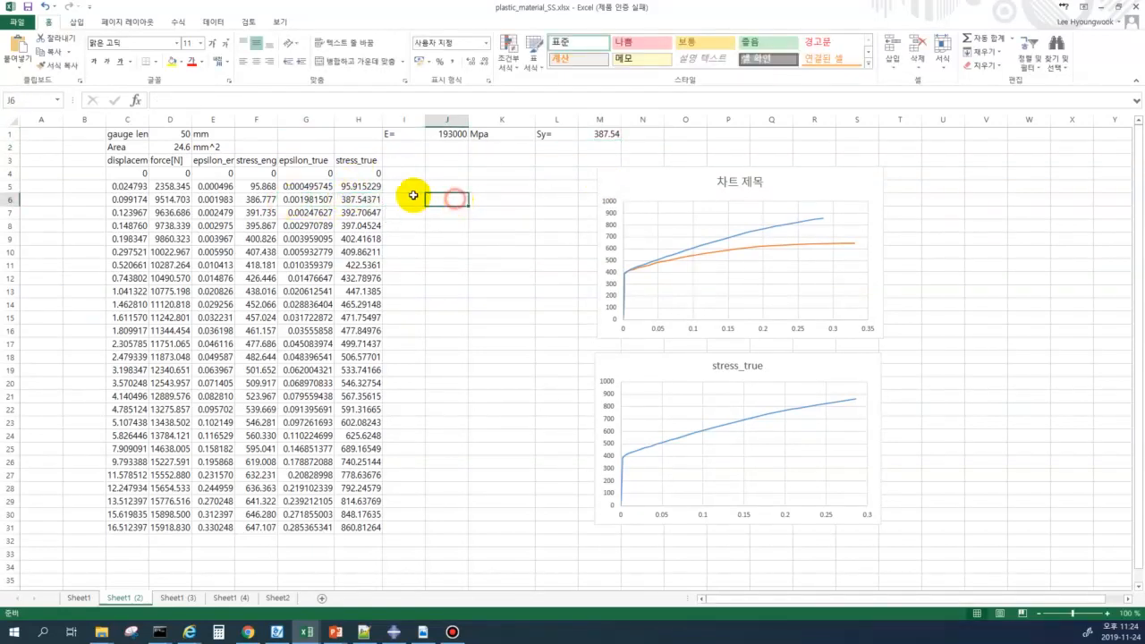
click(399, 200)
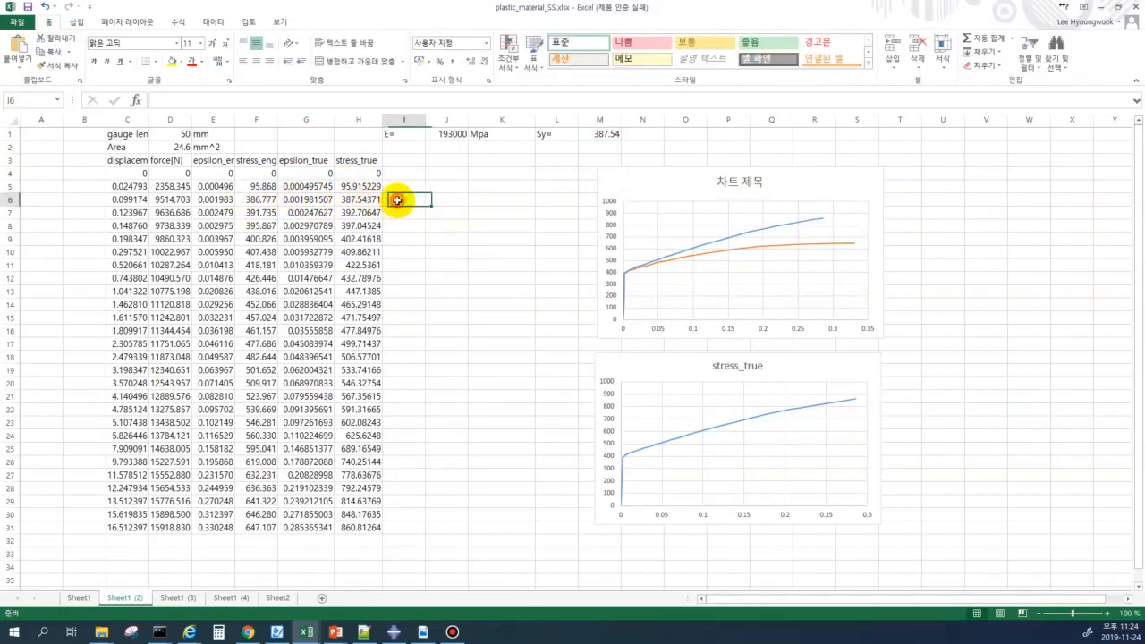
- Add the column headings "ep" in I3 and "Sy'" in J3, beside the stress_true column
click(409, 161)
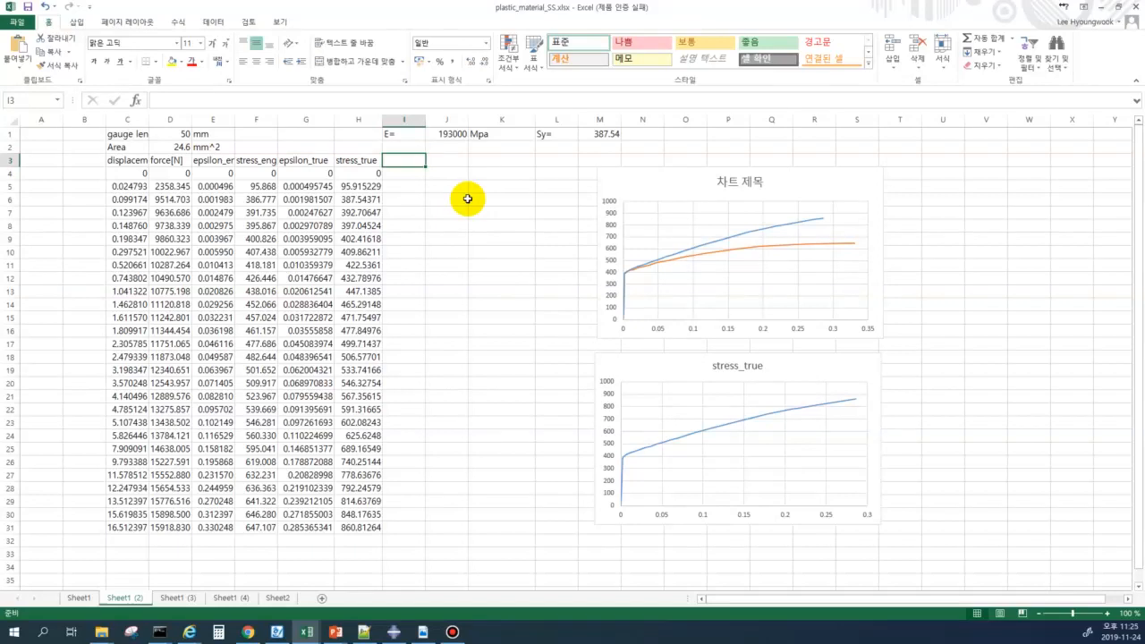
text(ep)
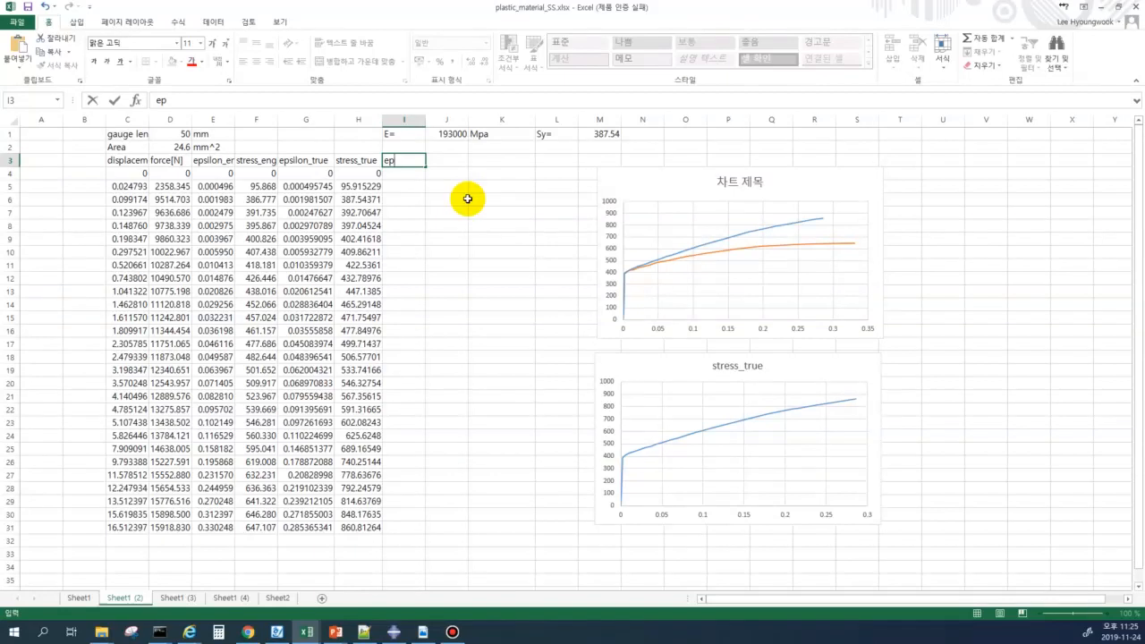
key(Tab)
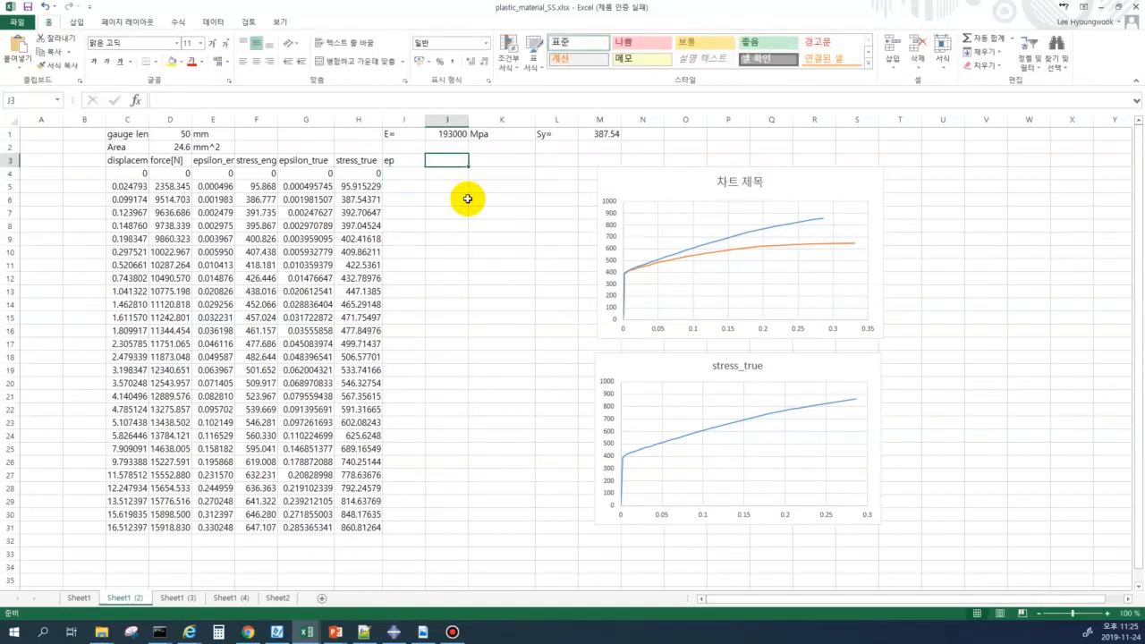
text(Sy)
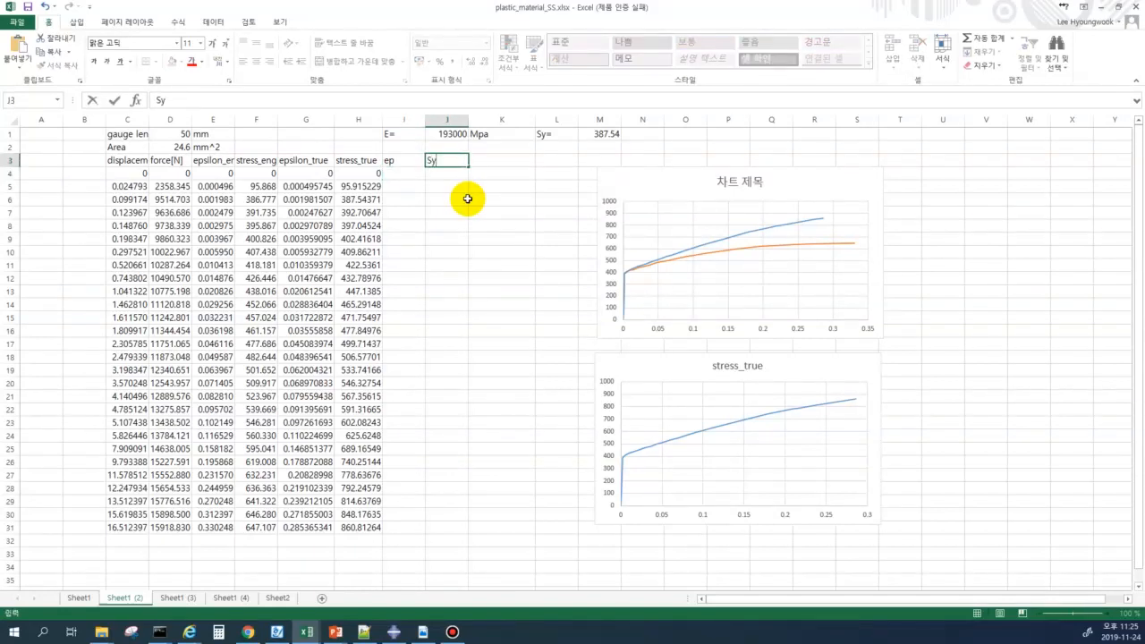
text(')
key(Return)
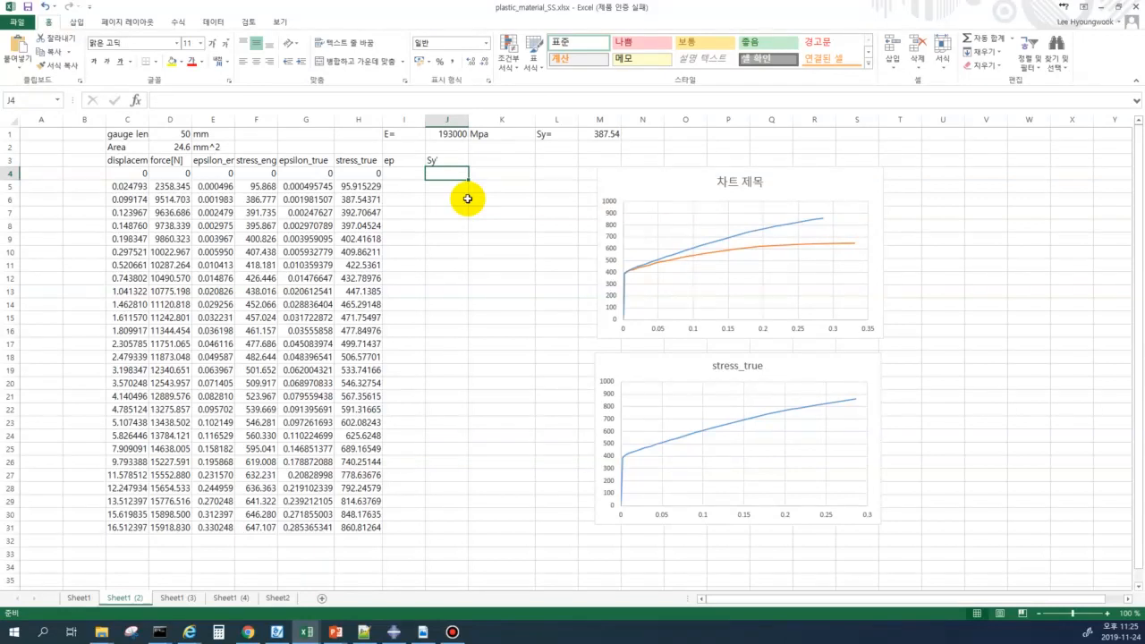
- Fill the first plastic data point in row 6, linking J6 to the true stress in H6 and entering 0 in I6
key(Left)
key(Down)
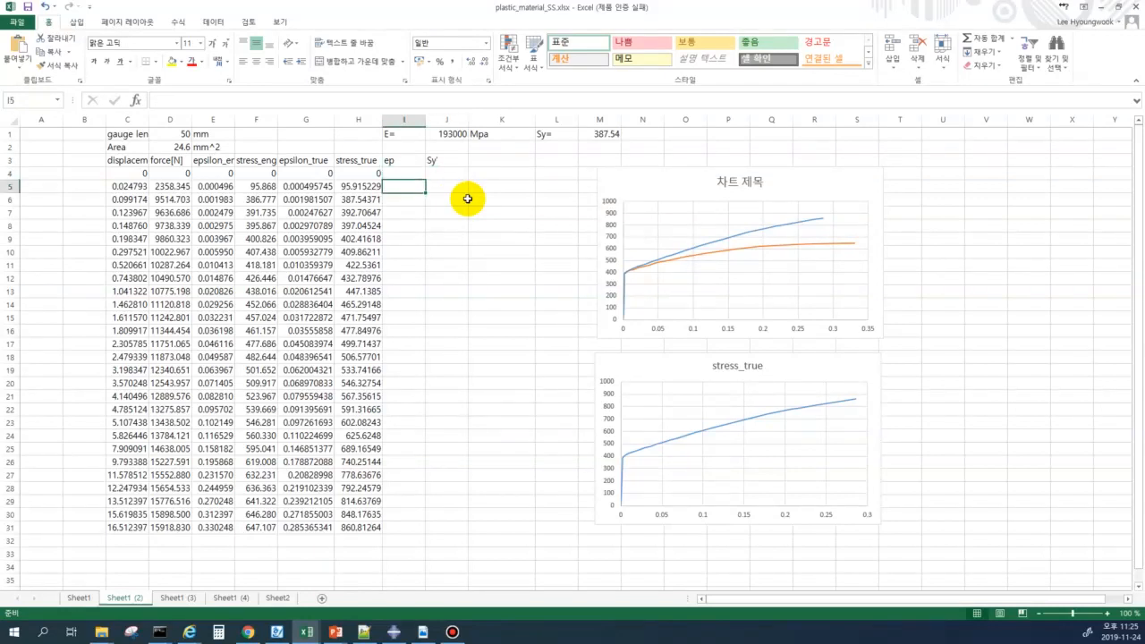
click(466, 200)
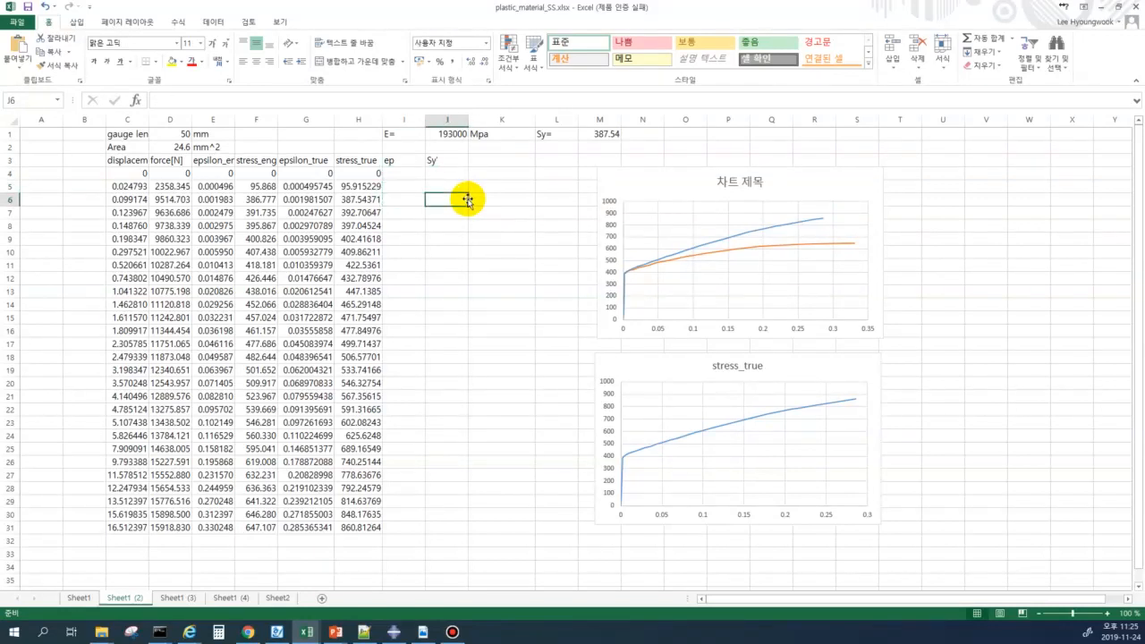
text(=)
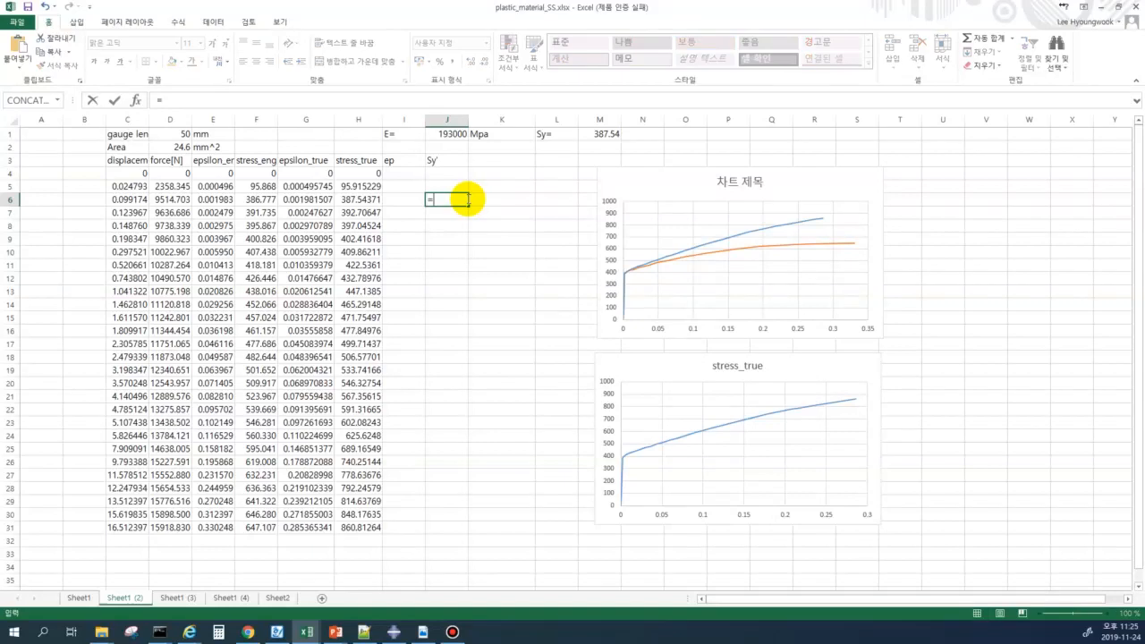
click(365, 199)
key(Return)
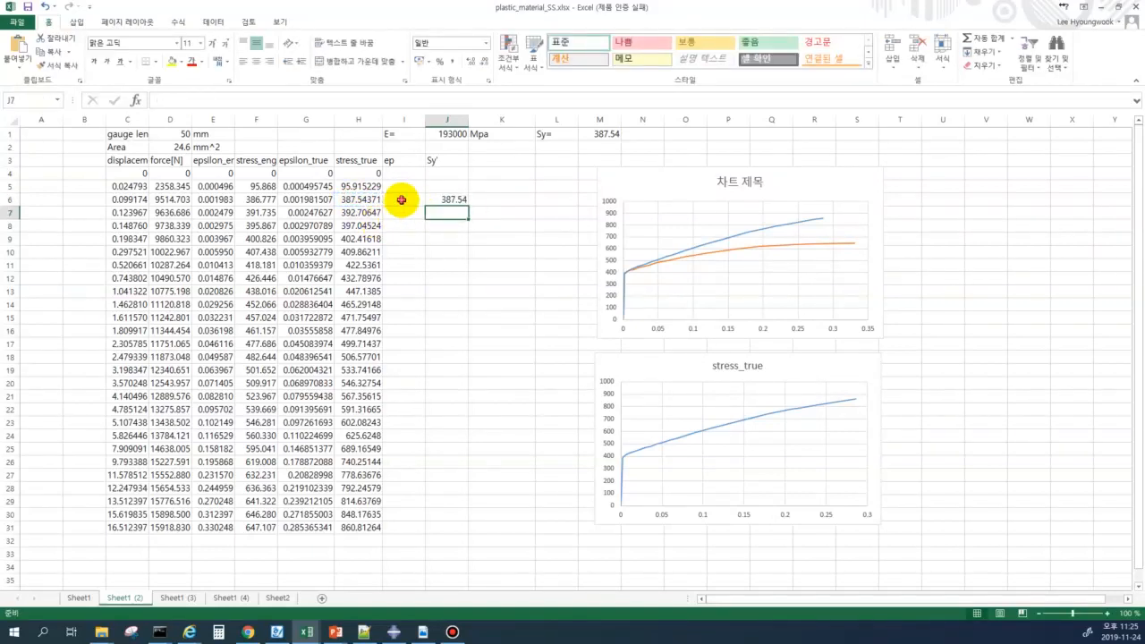
click(399, 198)
text(0)
key(Return)
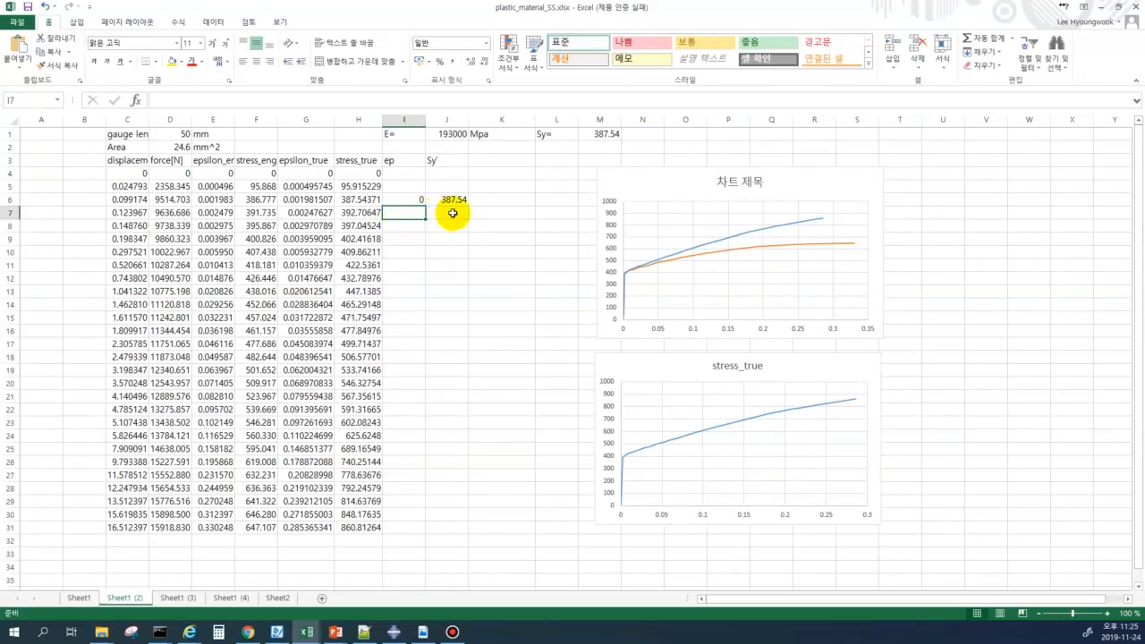
- Link the Sy' cell J8 to the true stress in H8 with the formula =H8
click(456, 213)
click(354, 225)
click(443, 227)
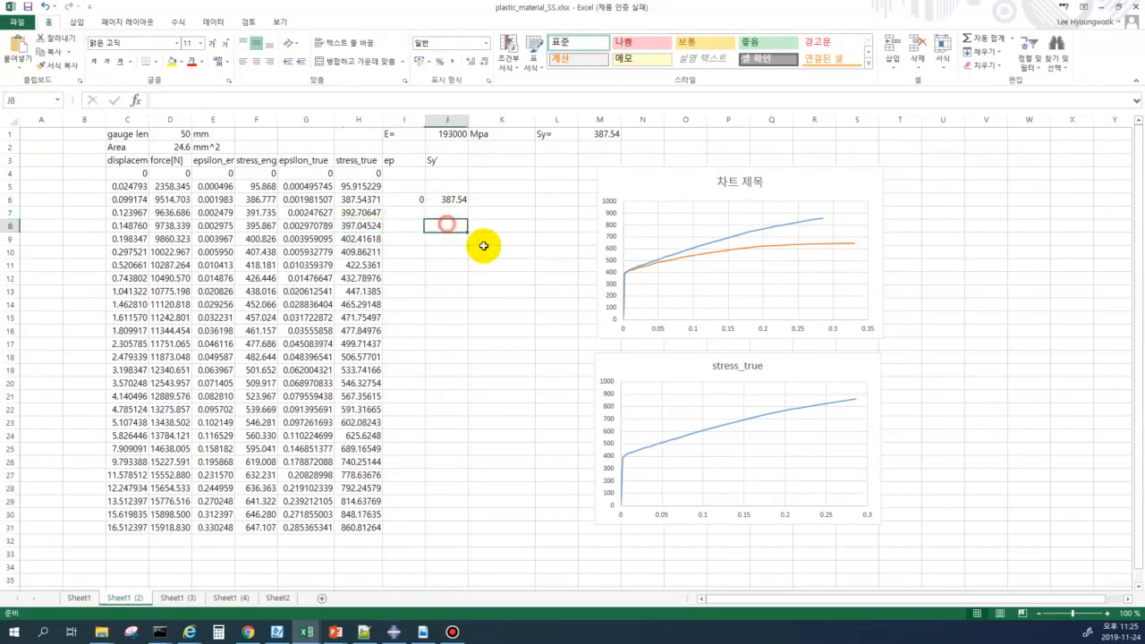
text(397.)
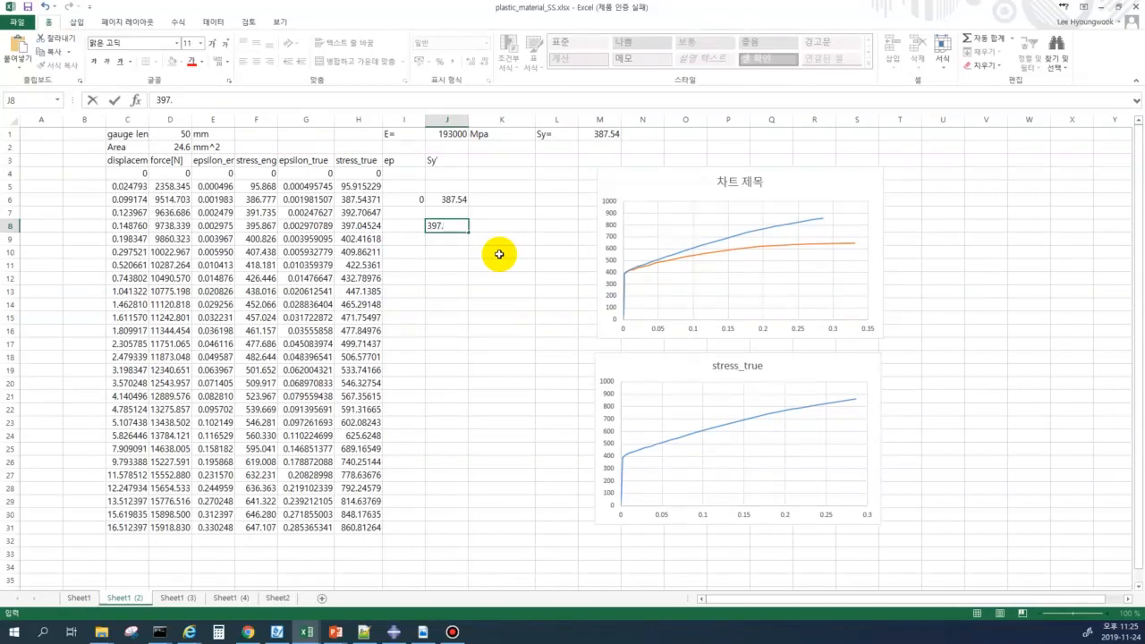
text(=)
click(353, 225)
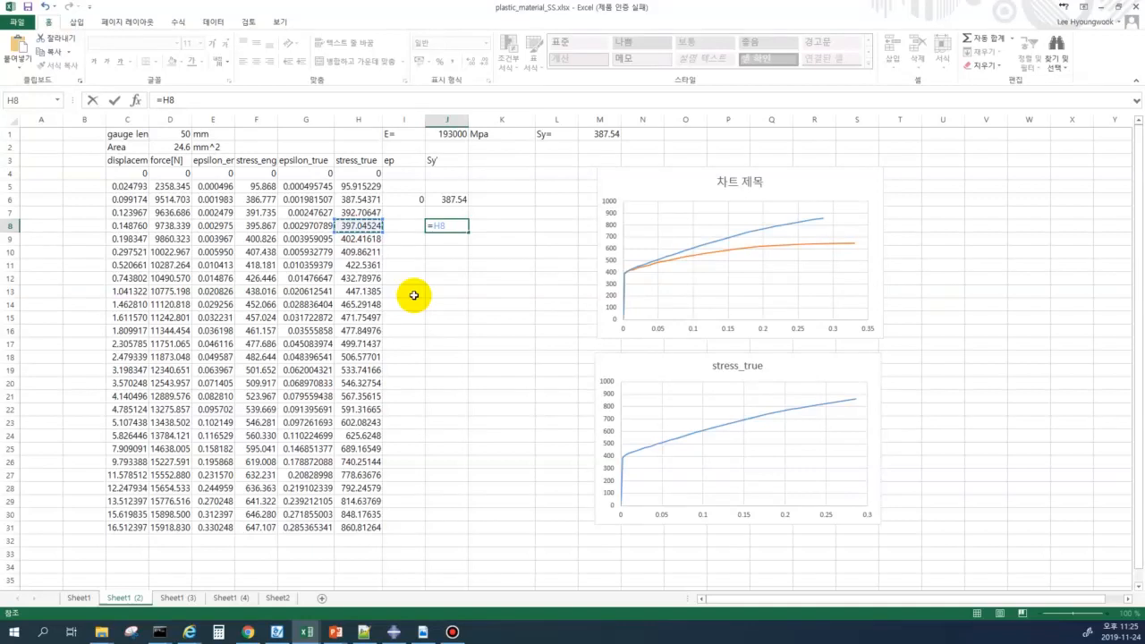
key(Return)
- Calculate the plastic strain in I8 with the formula =G8-J8/$J$1
click(403, 226)
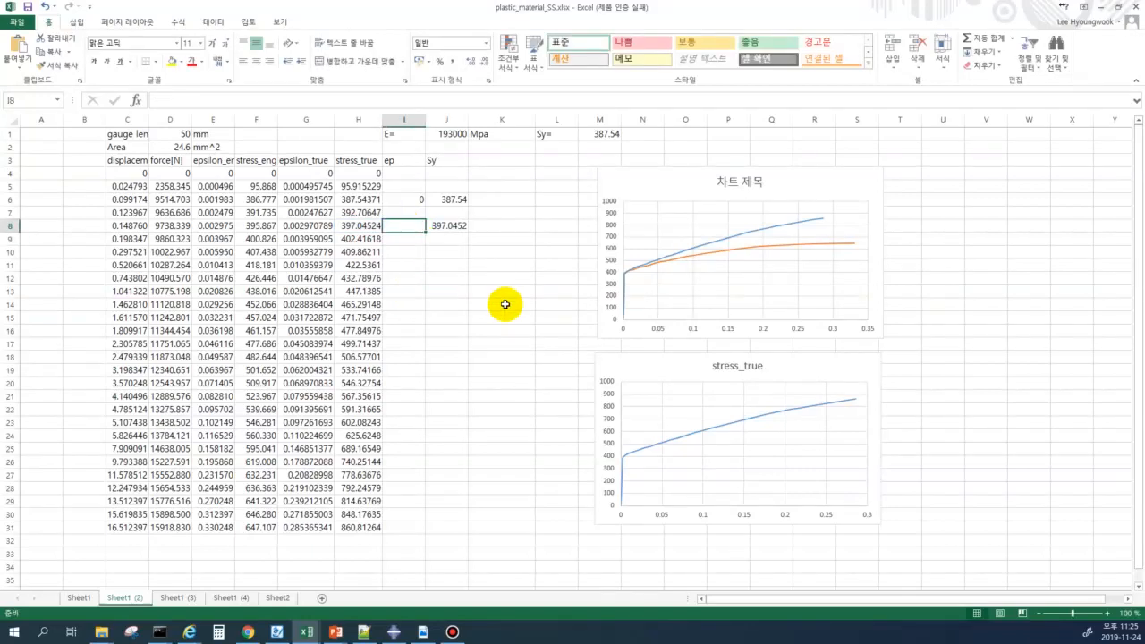
text(=)
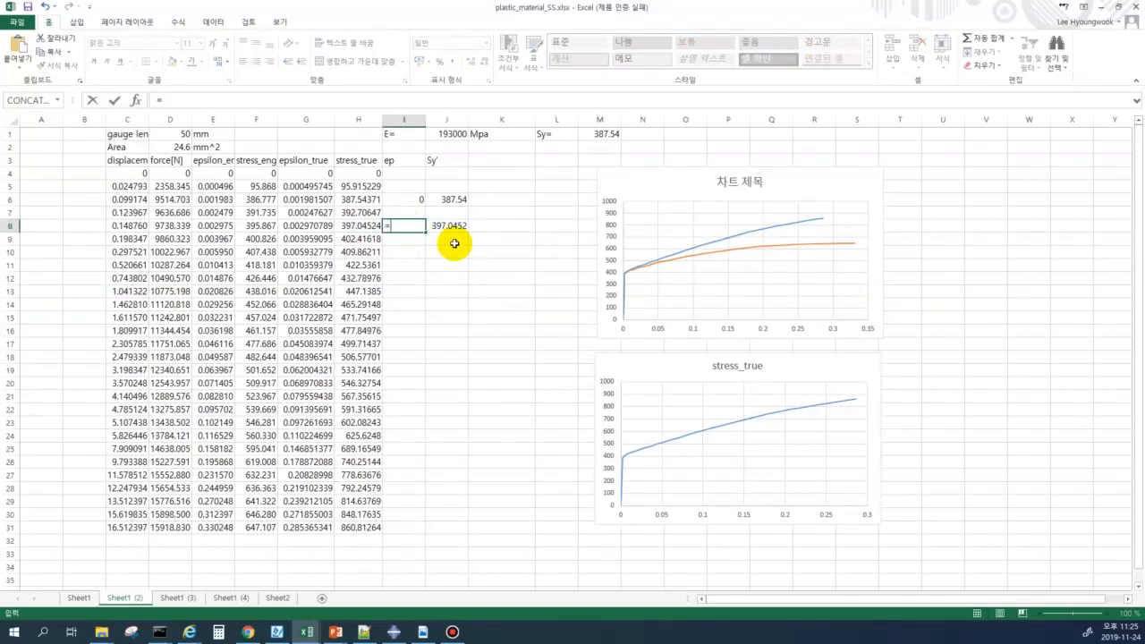
click(308, 226)
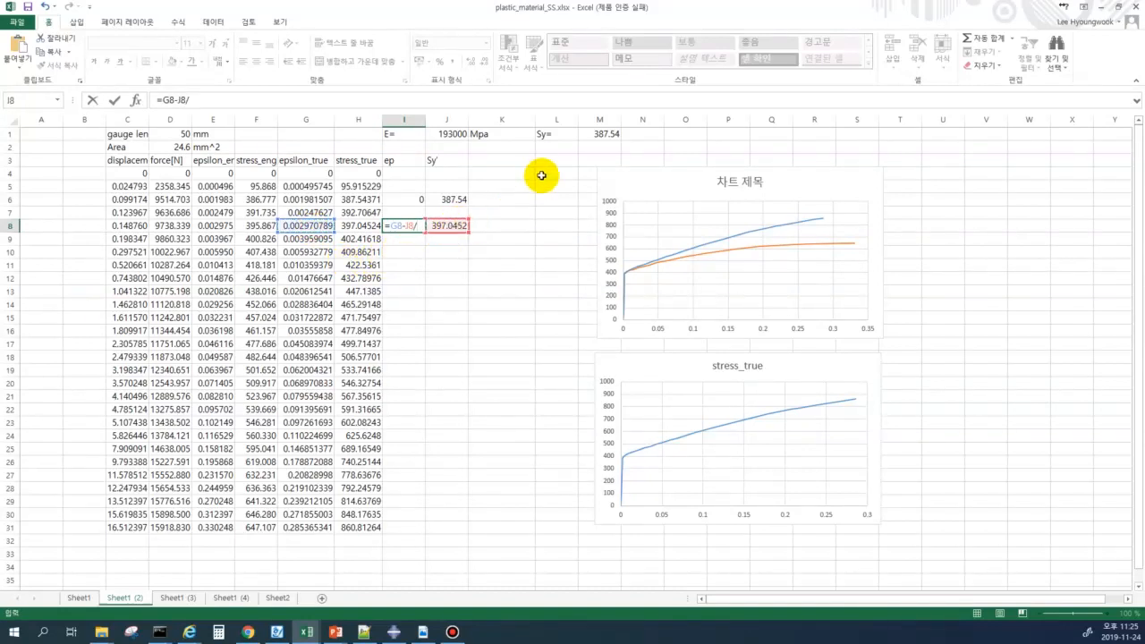
click(448, 133)
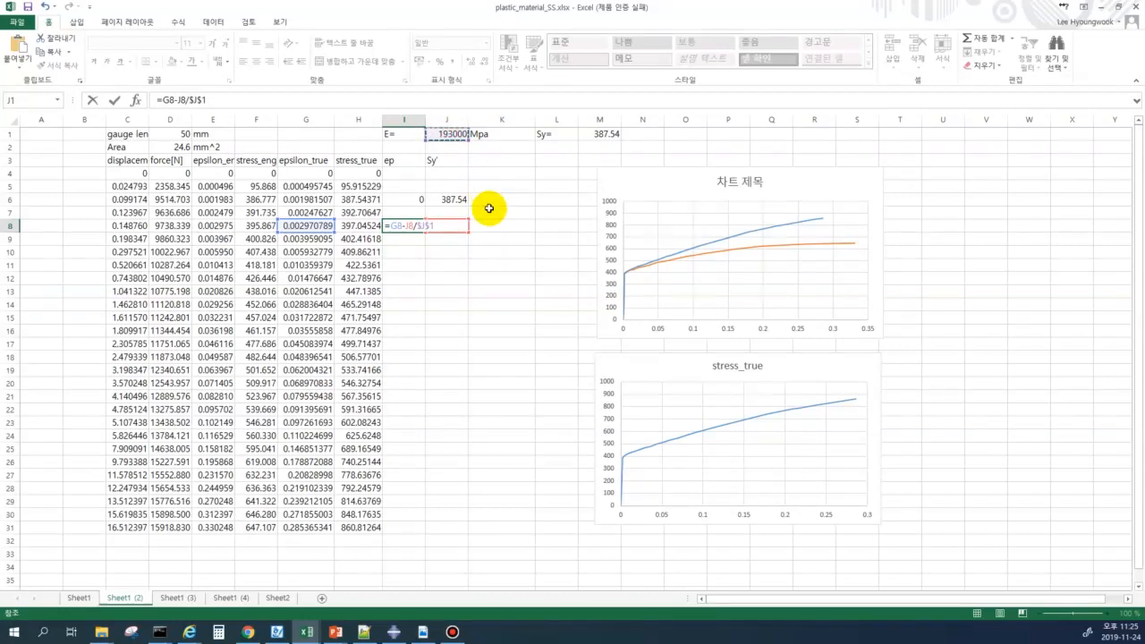
key(Return)
- Copy the ep and Sy' formulas in I8:J8 into columns I and J of rows 11, 15, 21, 25, 29 and 31
click(401, 227)
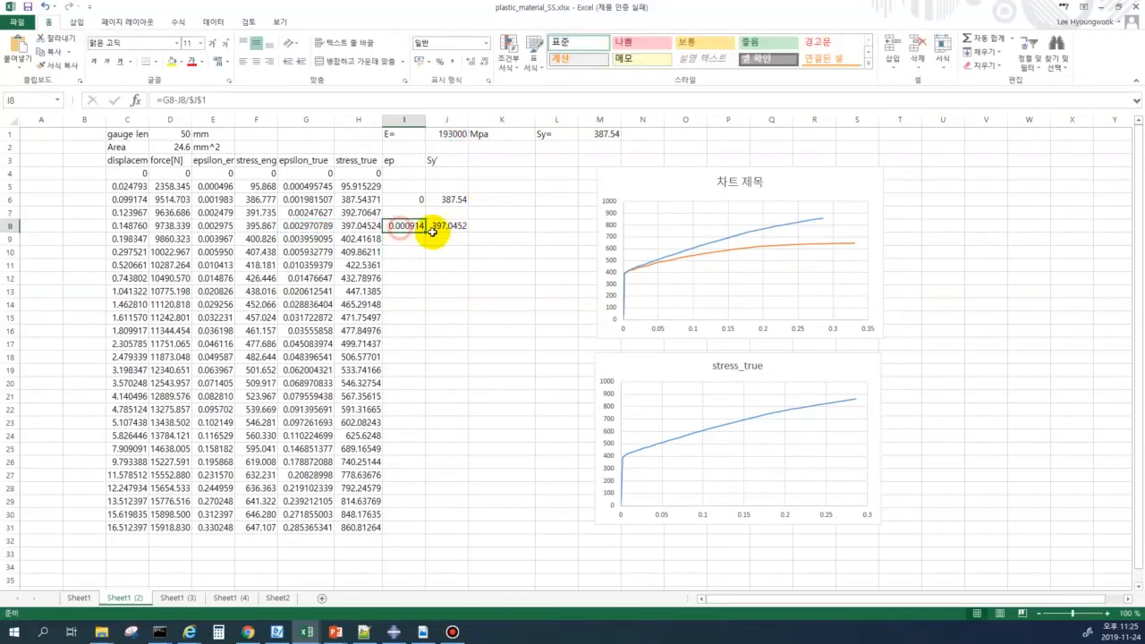
drag(433, 225, 440, 225)
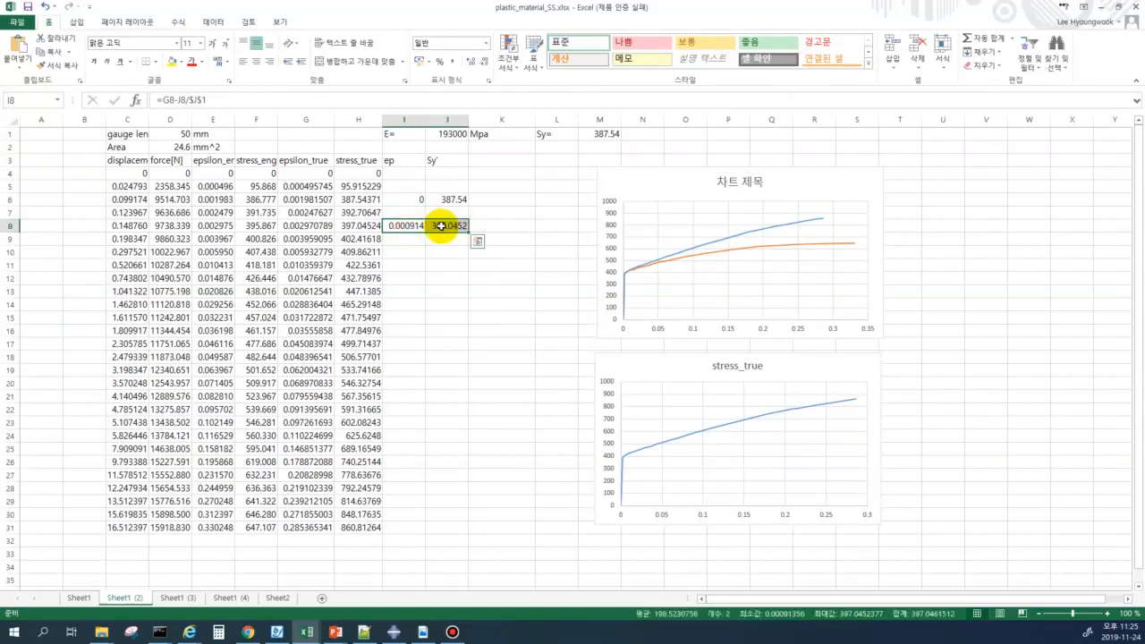
key(ctrl+c)
click(408, 264)
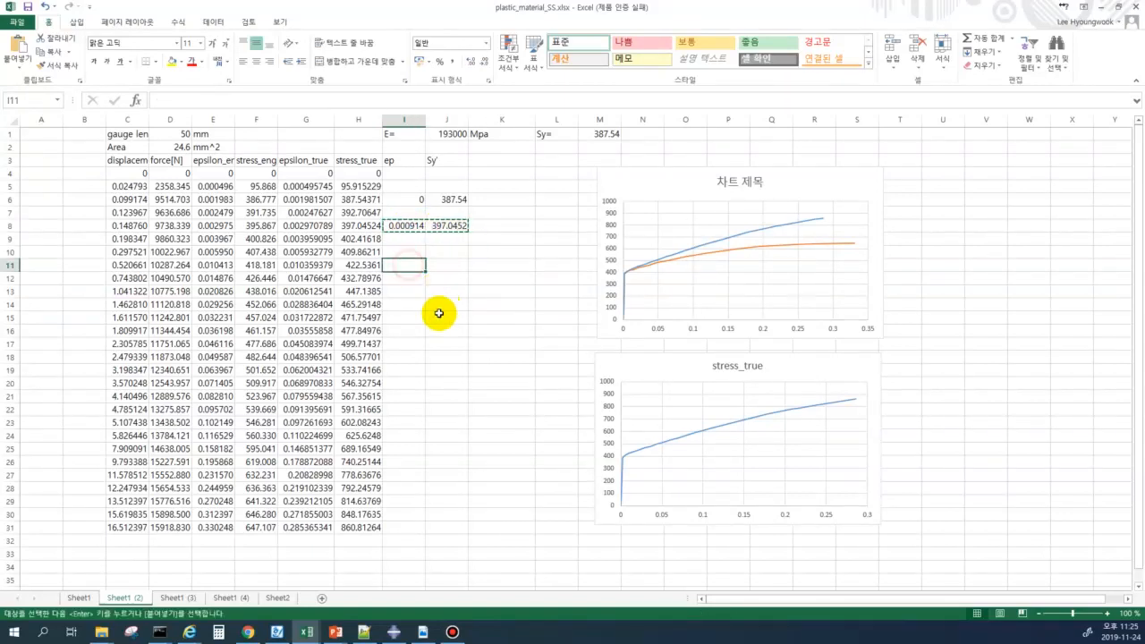
key(ctrl+v)
key(ctrl)
click(400, 318)
key(ctrl+v)
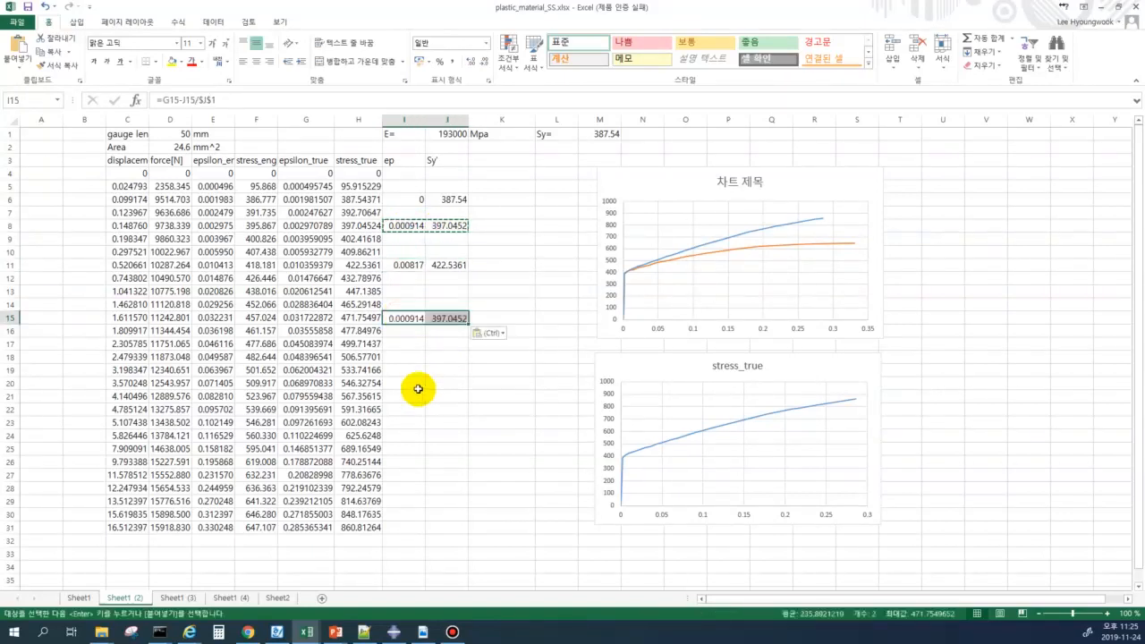
click(404, 396)
key(ctrl+v)
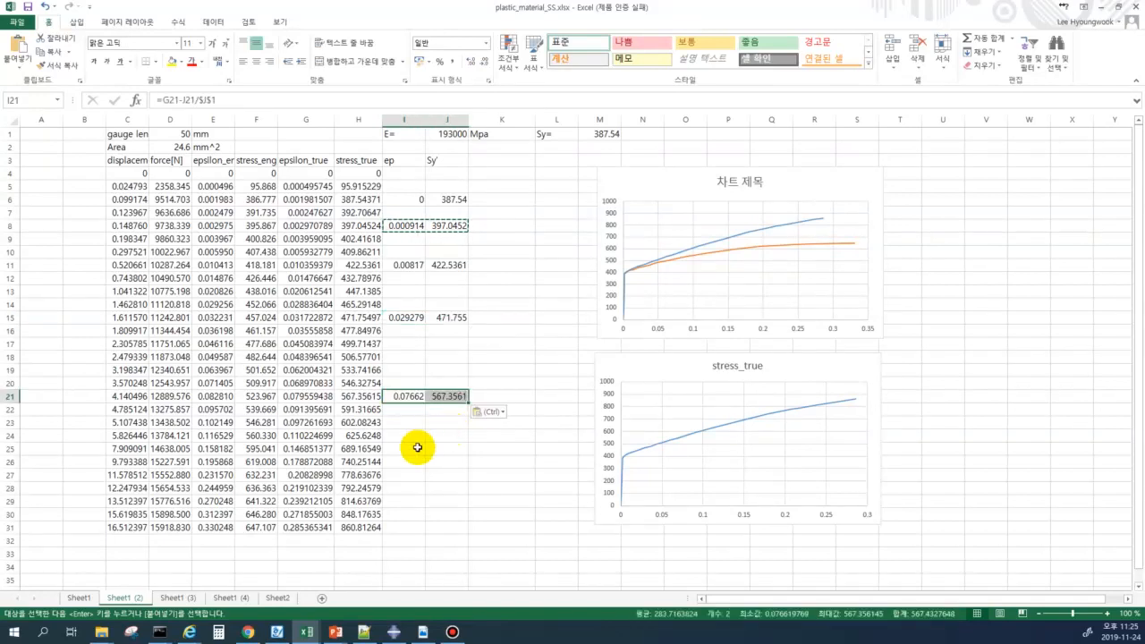
click(403, 448)
key(ctrl+v)
click(409, 501)
key(ctrl+v)
click(410, 527)
key(ctrl+v)
click(533, 487)
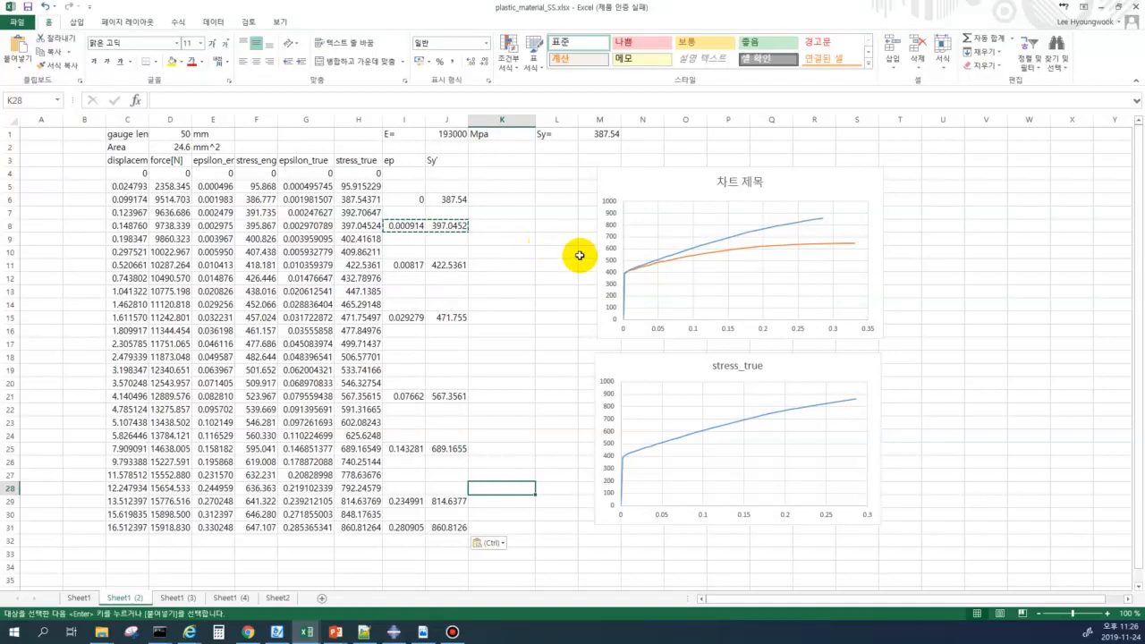
- List the eight ep values without gaps in U6:U13 by linking each cell to I6, I8, I11, I15, I21, I25, I29 and I31
click(944, 203)
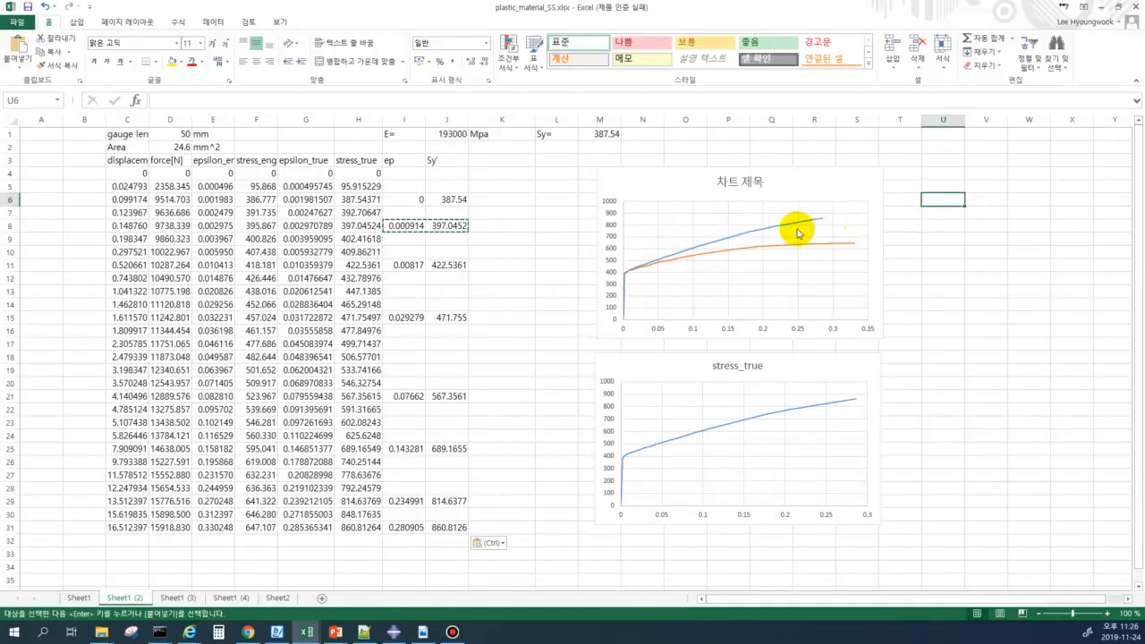
text(=)
click(403, 199)
key(Return)
text(=)
click(407, 226)
key(Return)
text(=)
click(407, 263)
key(Return)
text(=)
click(411, 317)
key(Return)
text(=)
click(409, 396)
key(Return)
text(=)
click(407, 448)
key(Return)
text(=)
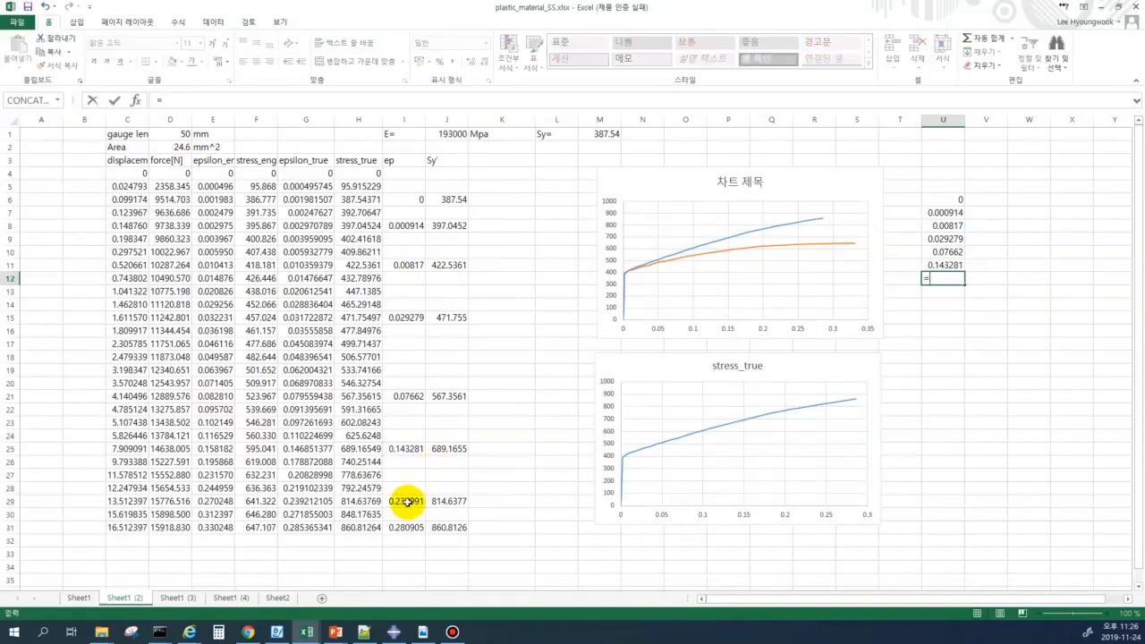
click(407, 501)
key(Return)
text(=)
click(407, 527)
key(Return)
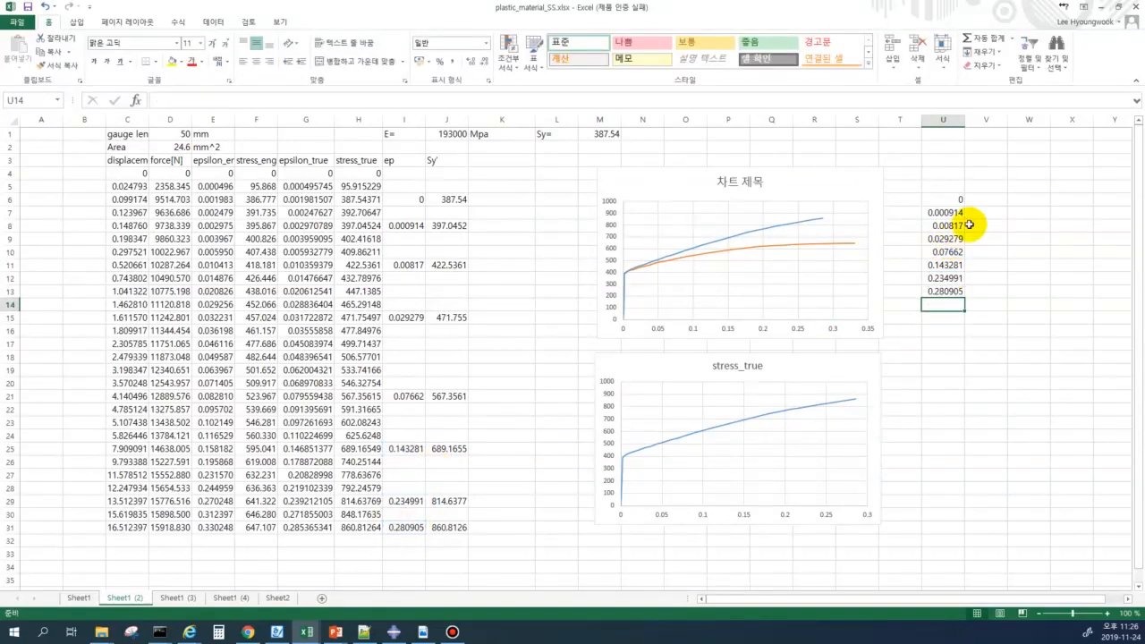
- Fill the U6:U13 formulas across into V6:V13, and label the columns "plastic strain" in U5 and "yield" in V5
drag(950, 198, 1004, 292)
click(945, 324)
click(985, 185)
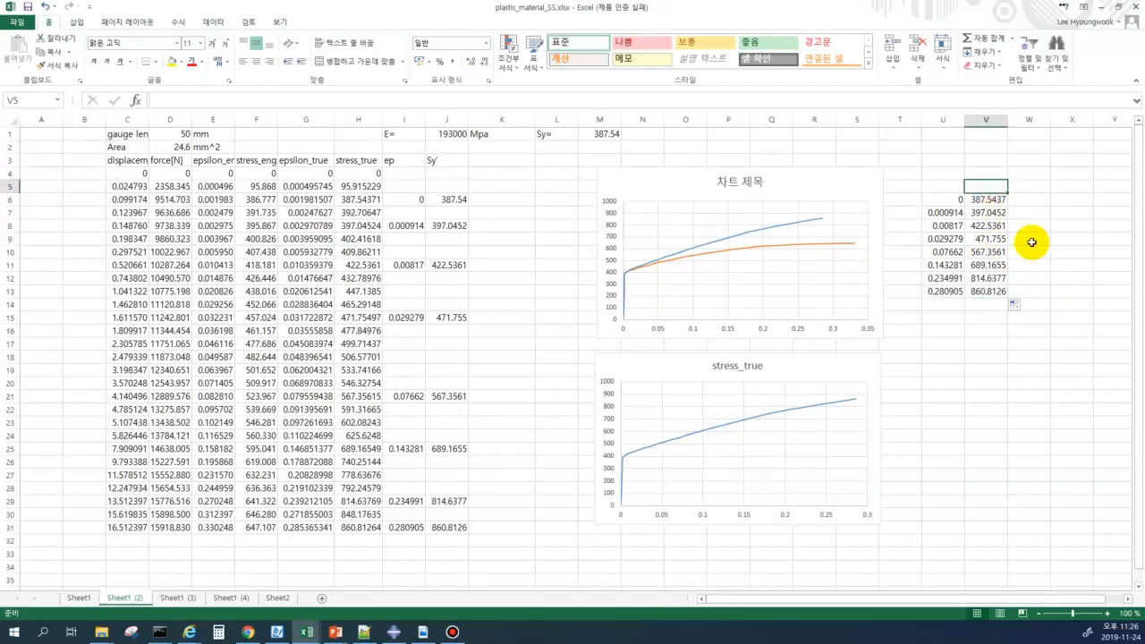
text(yield)
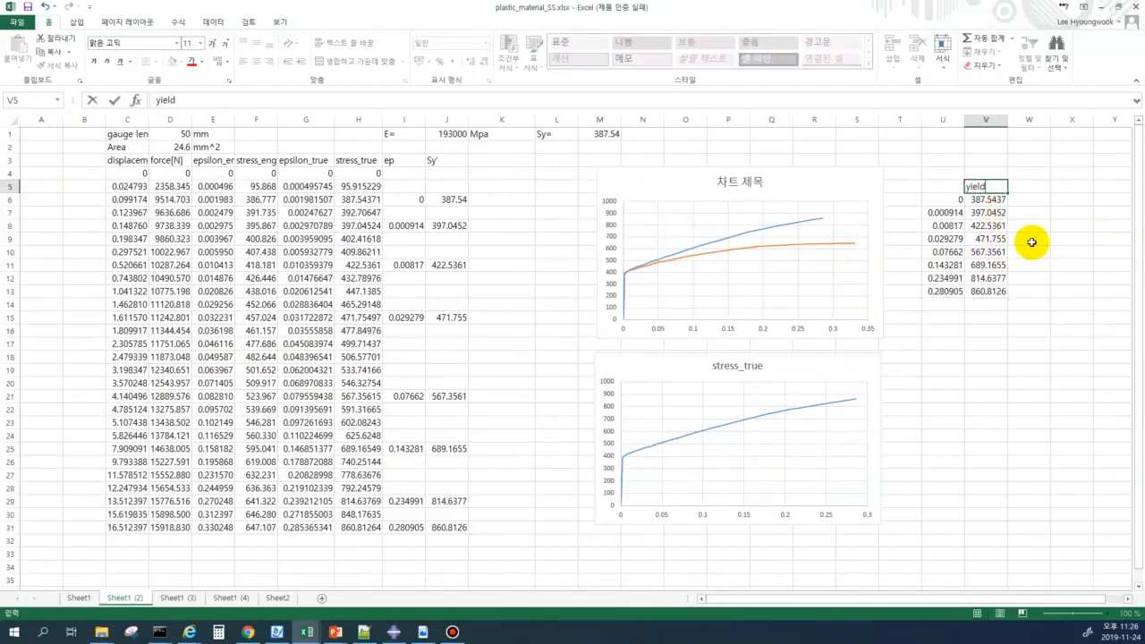
key(Return)
key(Up)
key(Left)
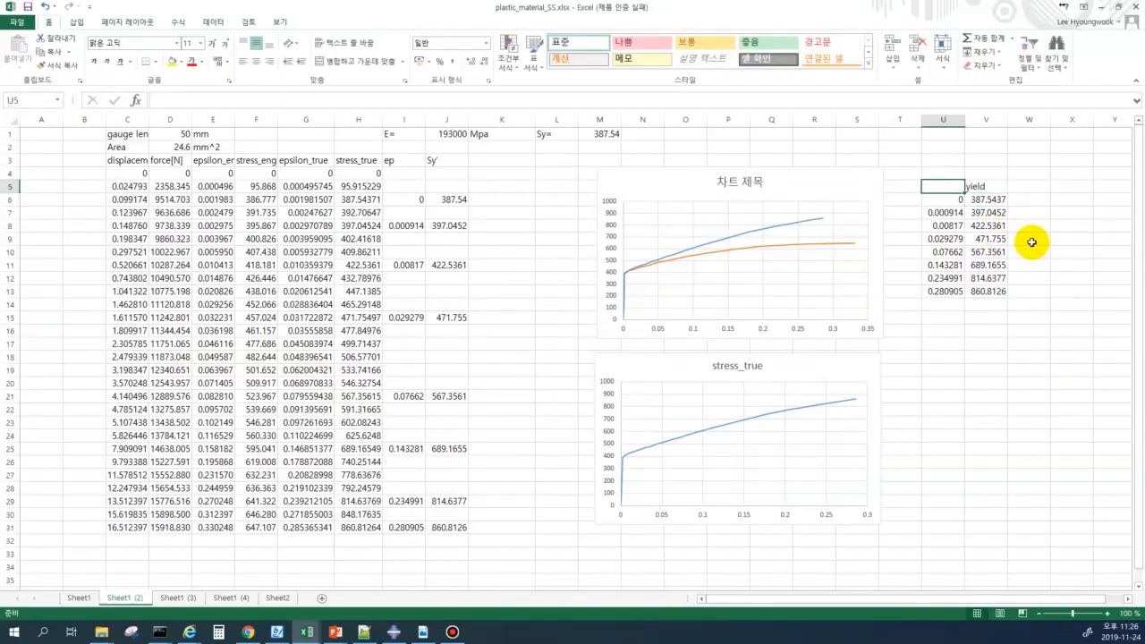
text(plastic)
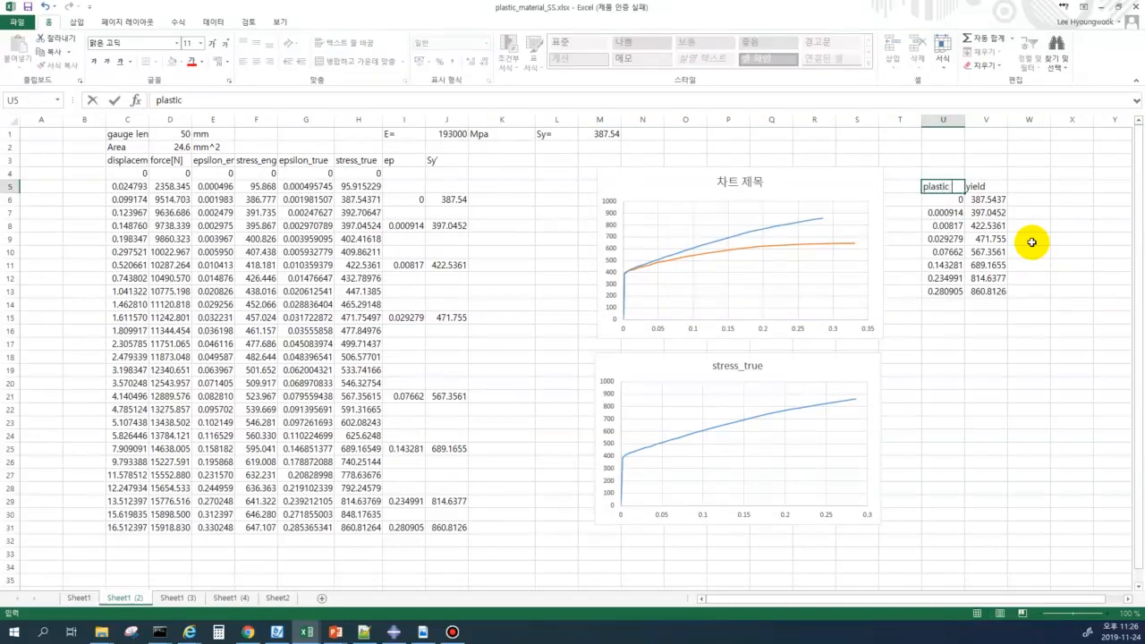
text( strain)
key(Return)
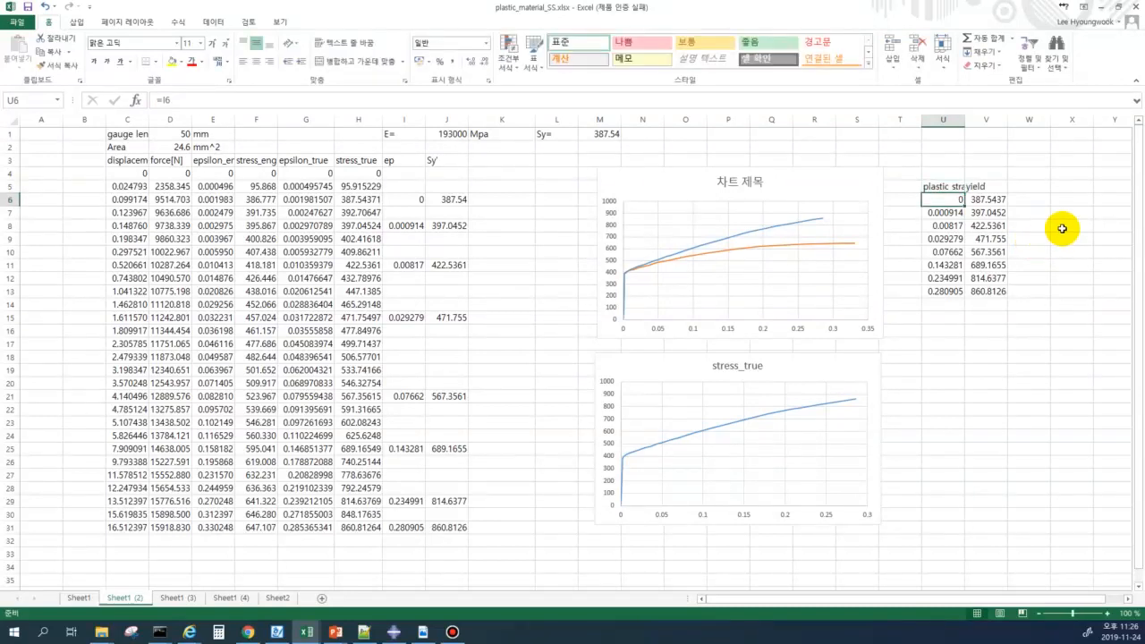
click(960, 322)
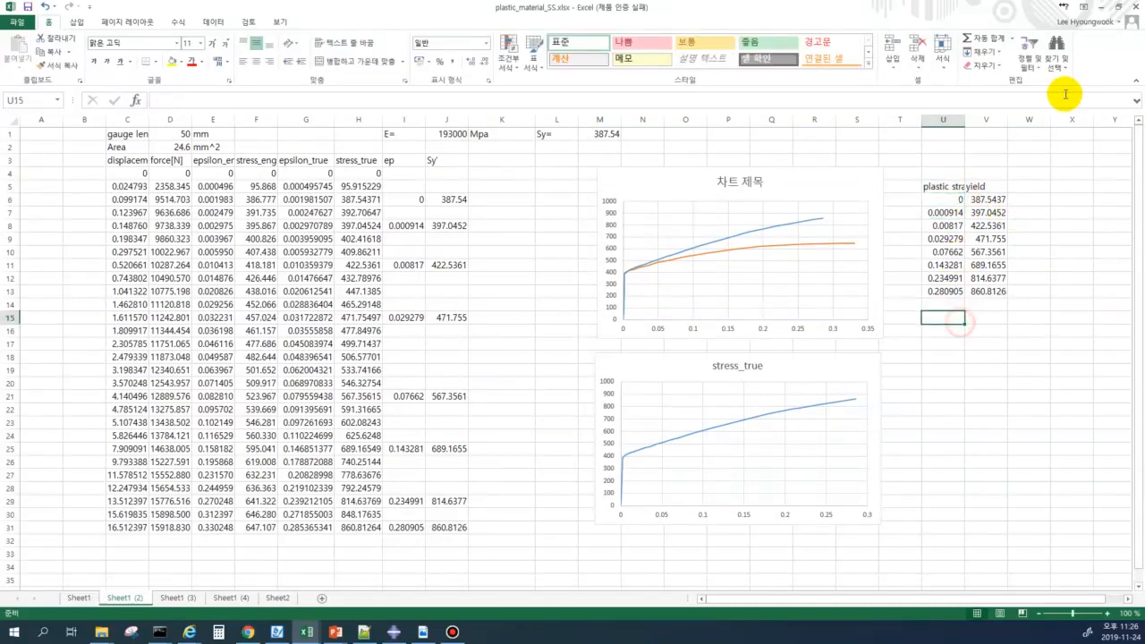
- Shrink the workbook window, bring columns U and V into view, and place it beside the Edit Material dialog in Abaqus/CAE
double_click(897, 5)
drag(709, 113, 613, 100)
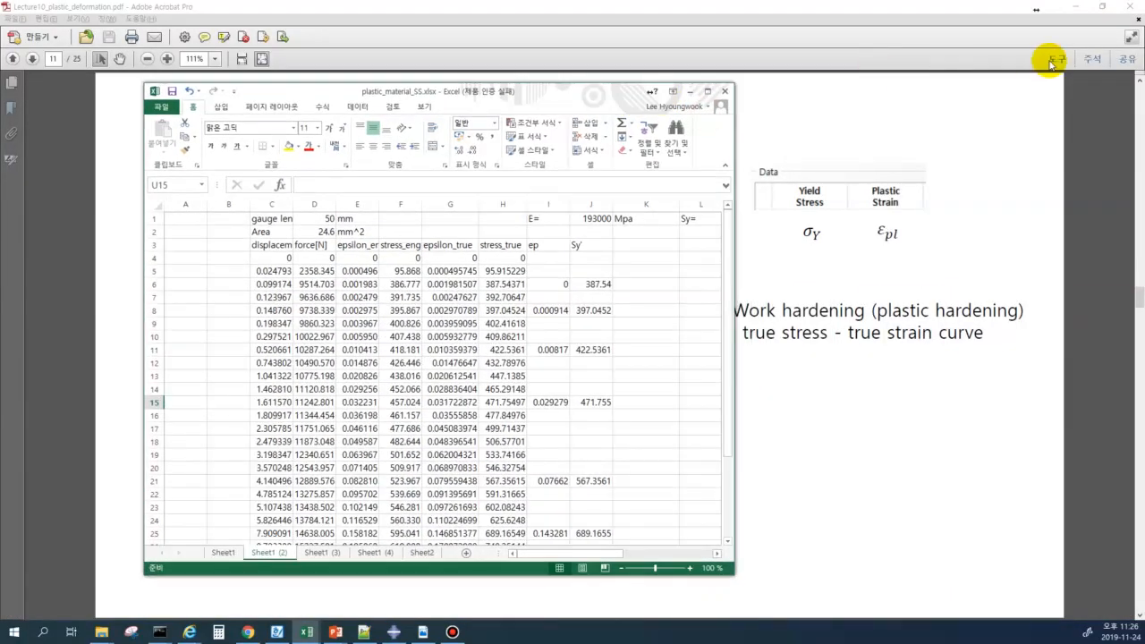
drag(599, 553, 707, 552)
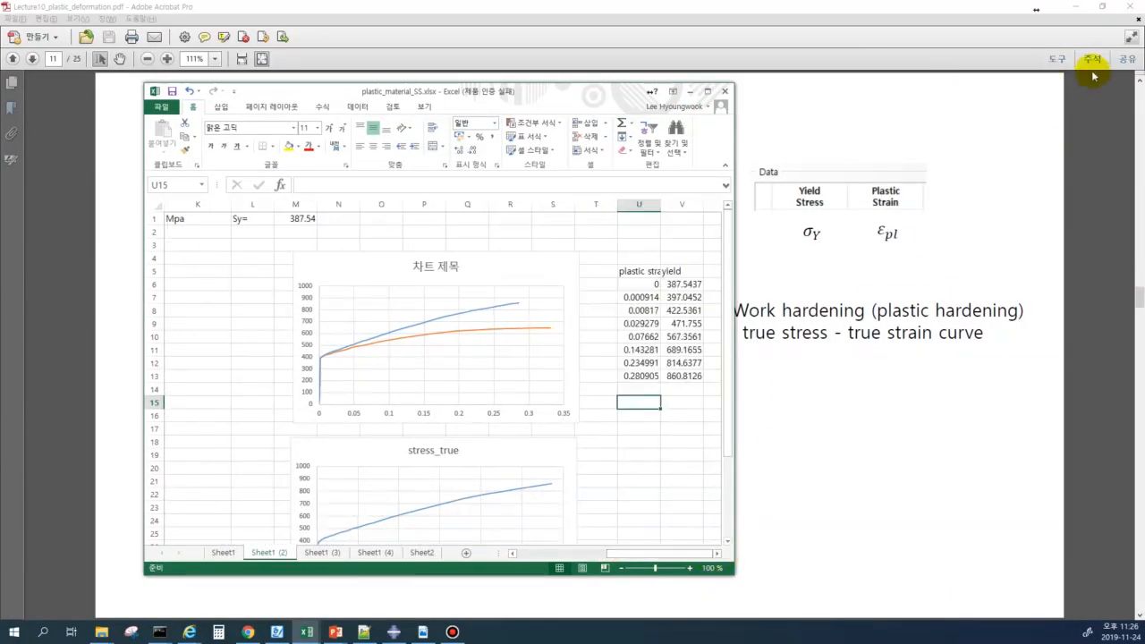
click(1084, 10)
drag(604, 96, 911, 42)
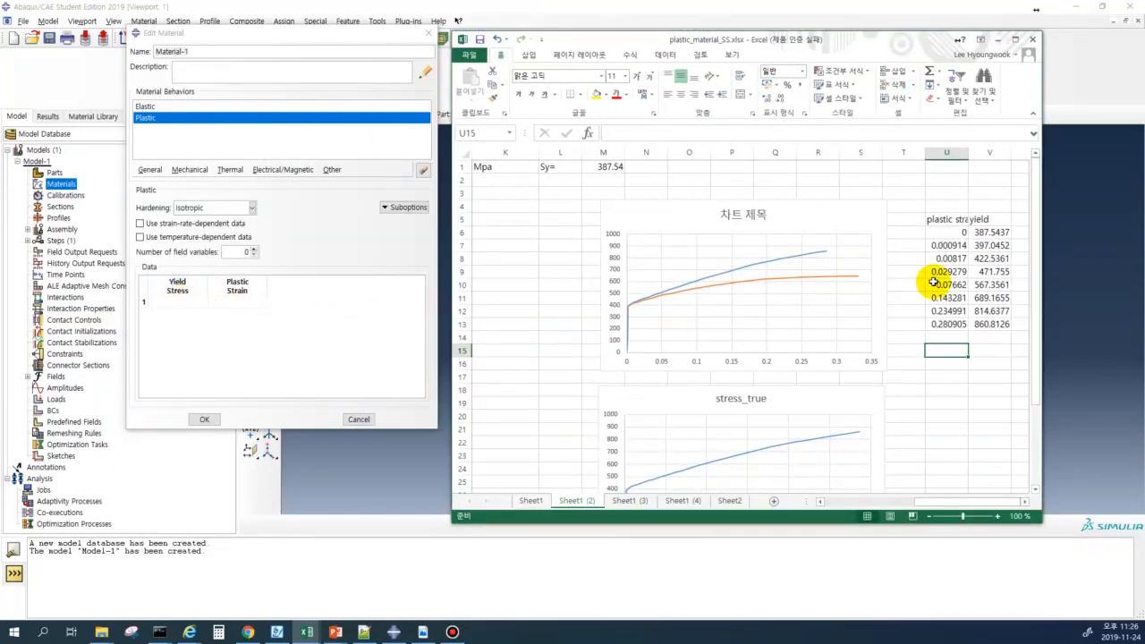
- Copy the yield values in V6:V13 into the Yield Stress column of Material-1's plastic data in Abaqus/CAE
drag(991, 233, 988, 324)
key(ctrl+c)
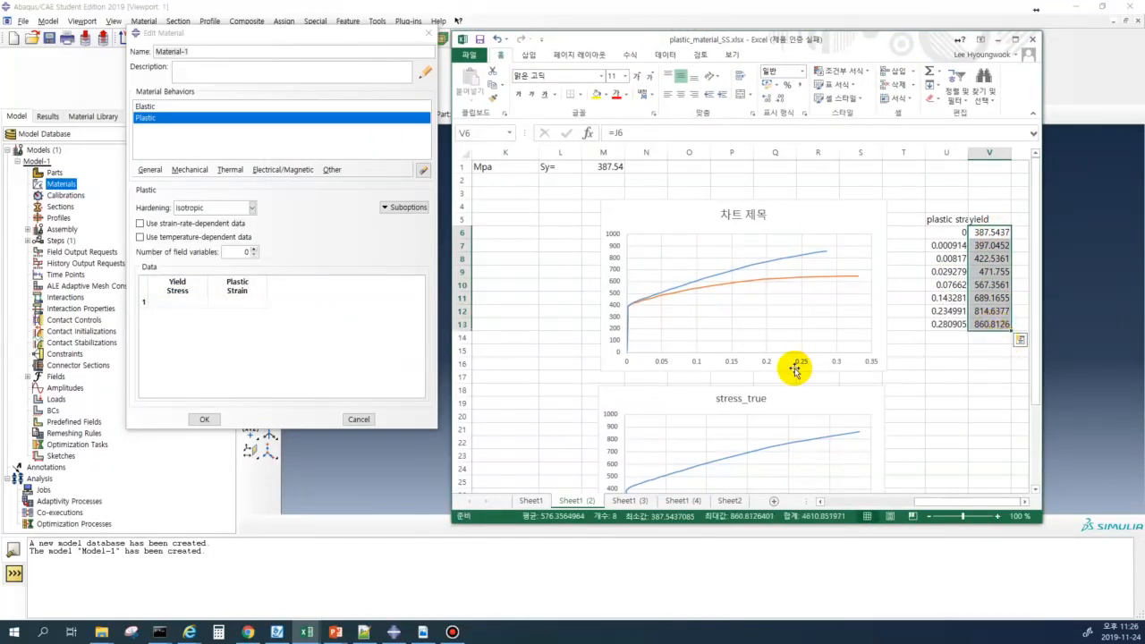
click(179, 302)
key(ctrl+v)
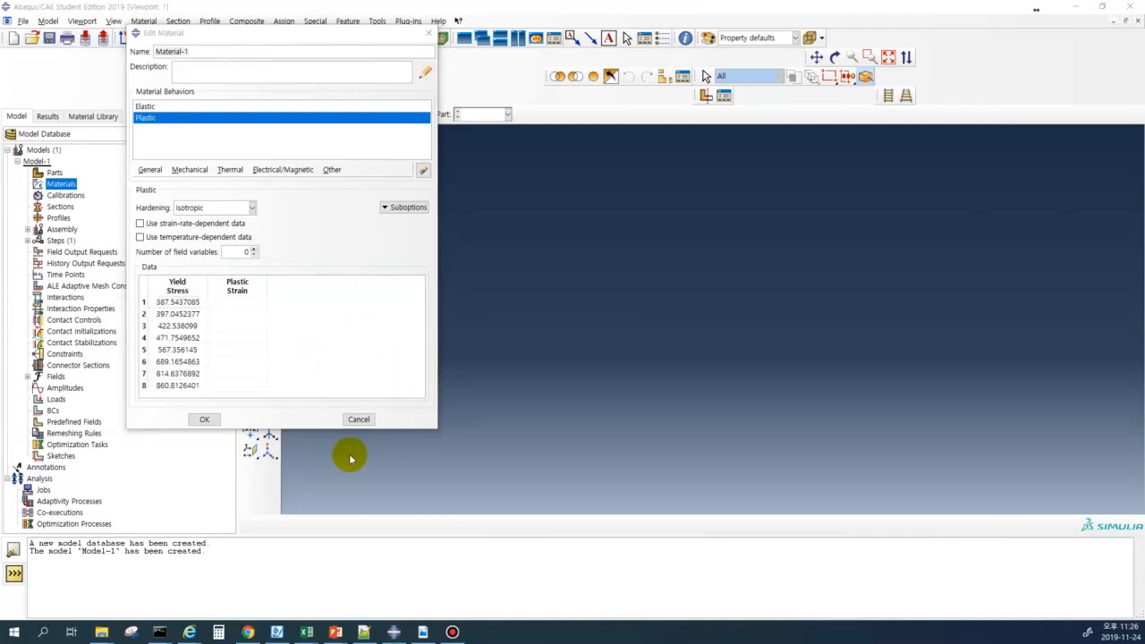
- Copy the plastic strain values in U6:U13 into Material-1's Plastic Strain column and enlarge the Edit Material dialog to fit the table
key(alt+Tab)
drag(948, 233, 951, 324)
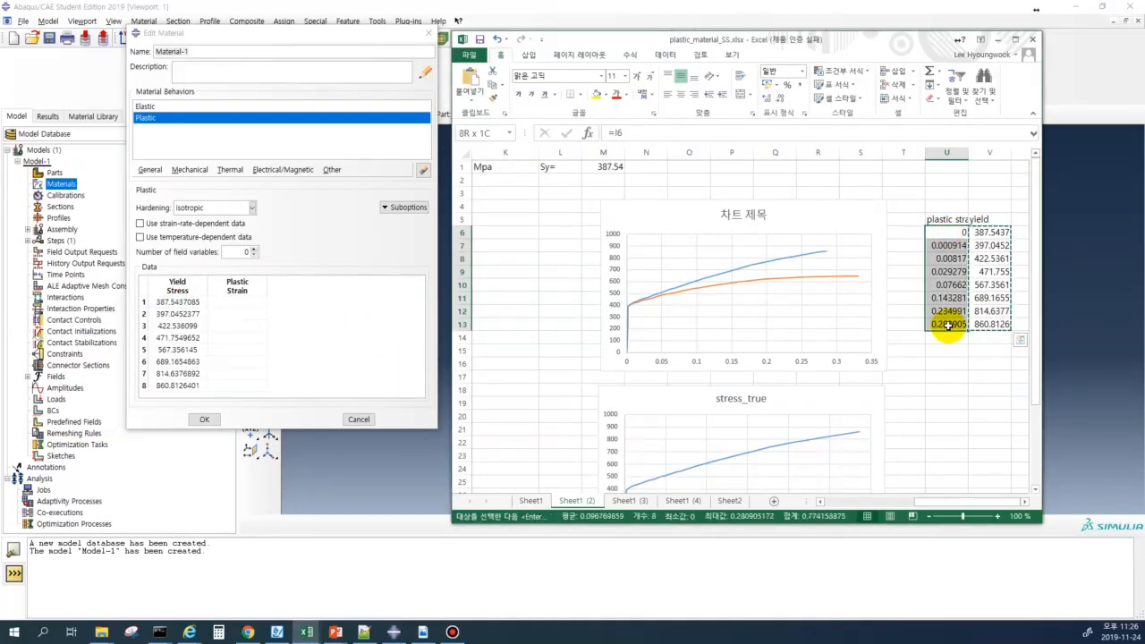
key(ctrl+c)
click(245, 304)
key(ctrl+v)
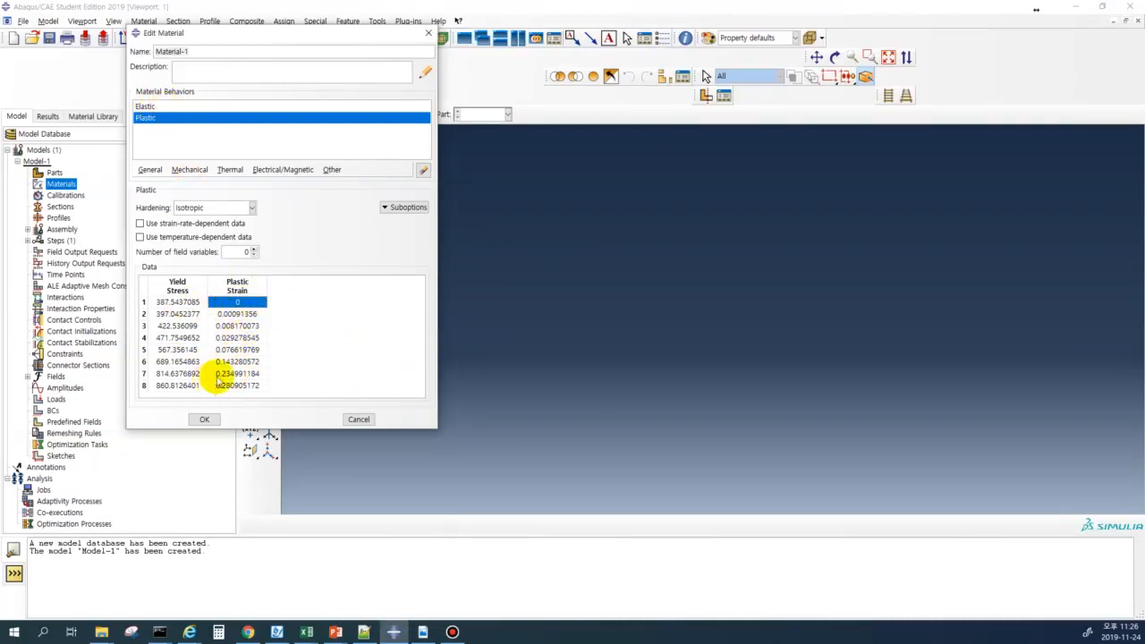
drag(435, 429, 431, 455)
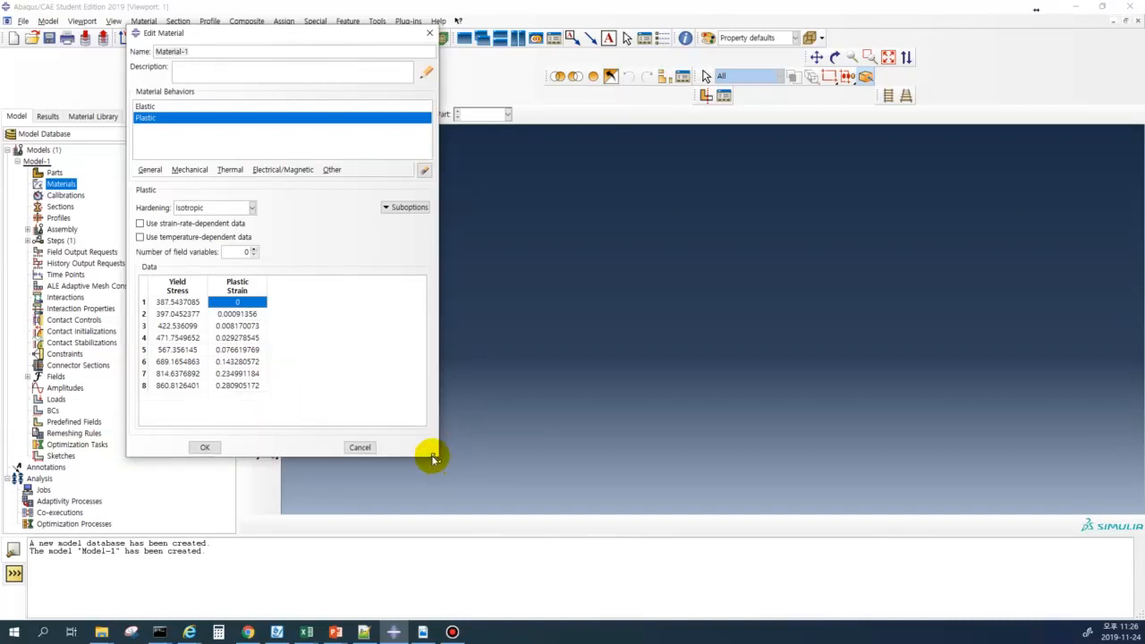
- Set the material's elastic data to a Young's modulus of 193000 and a Poisson's ratio of 0.267
click(150, 107)
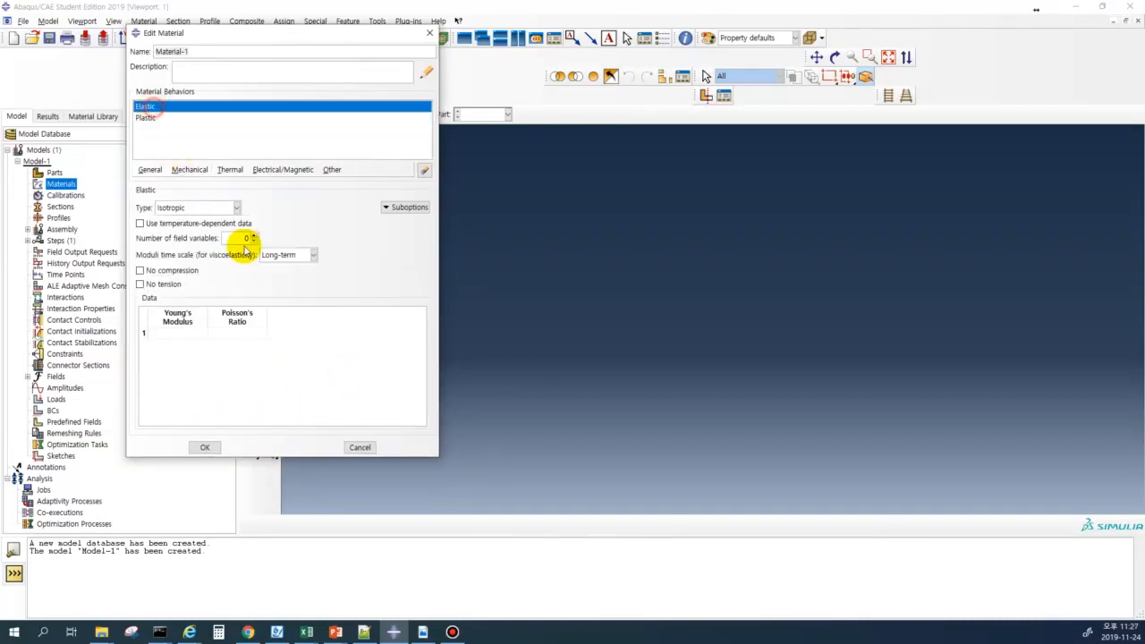
click(178, 336)
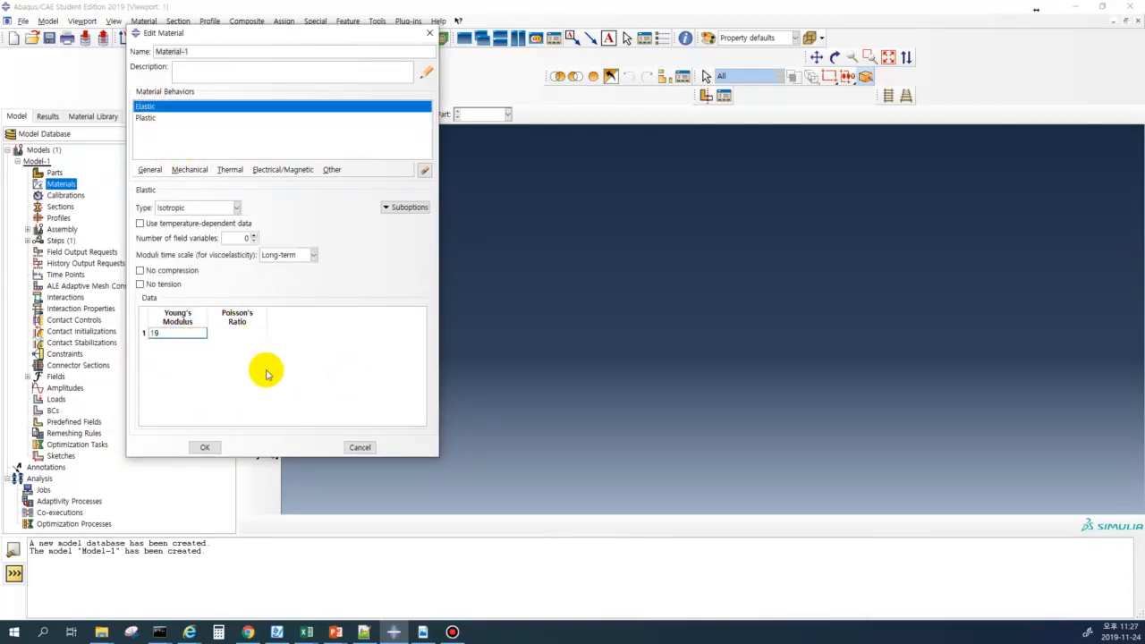
click(254, 332)
text(0.267)
click(322, 379)
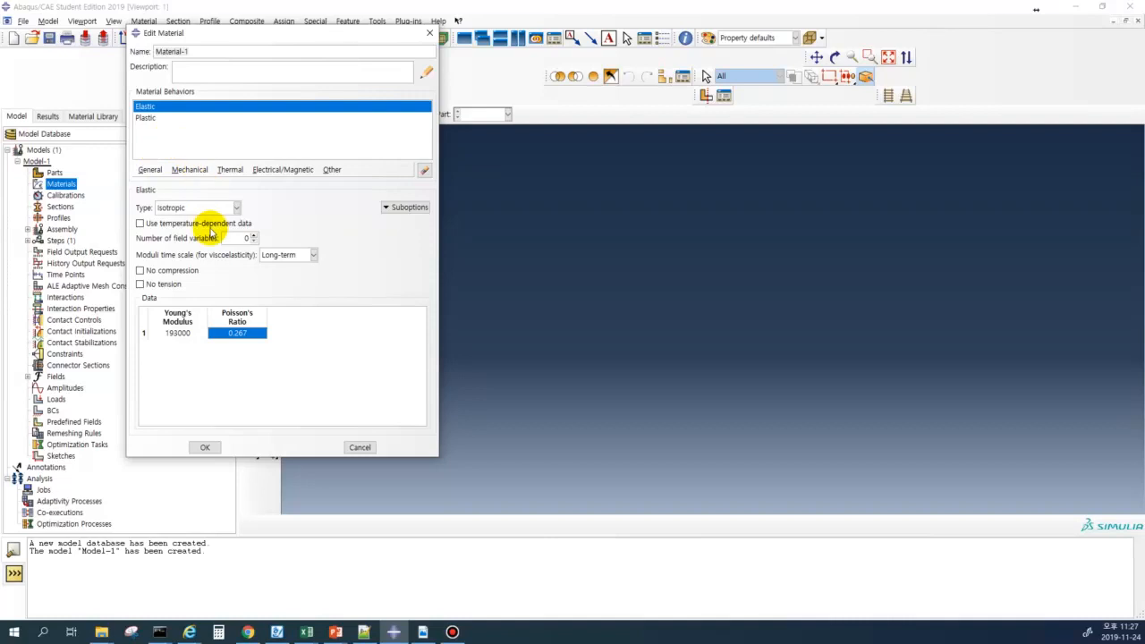
- Rename the material as STS and save its definition
drag(209, 51, 138, 55)
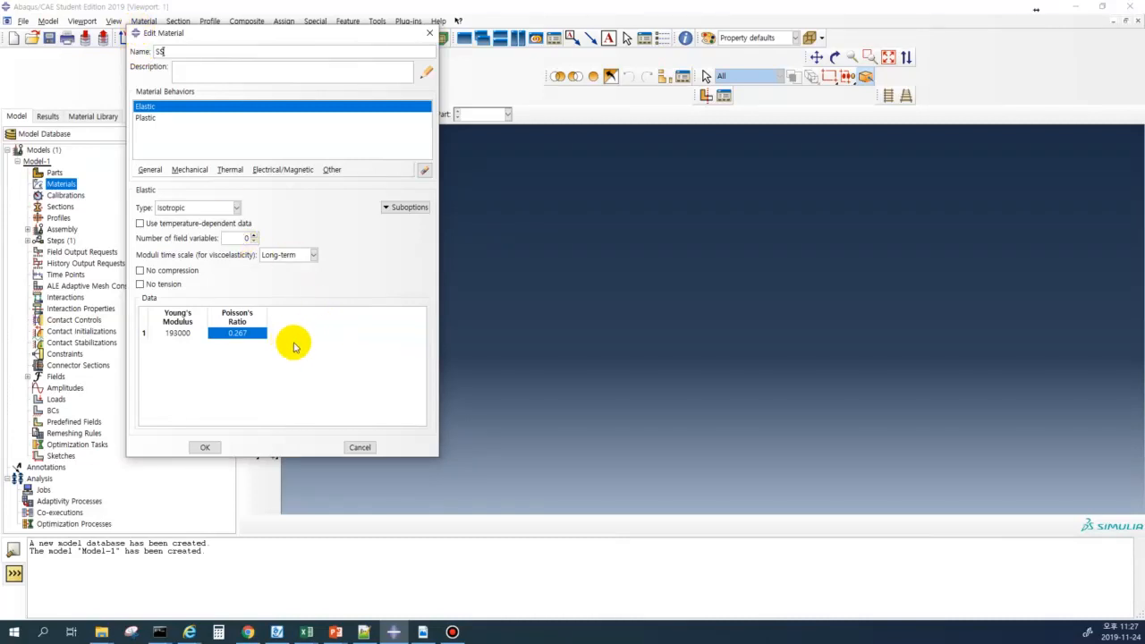
click(158, 52)
text(STS)
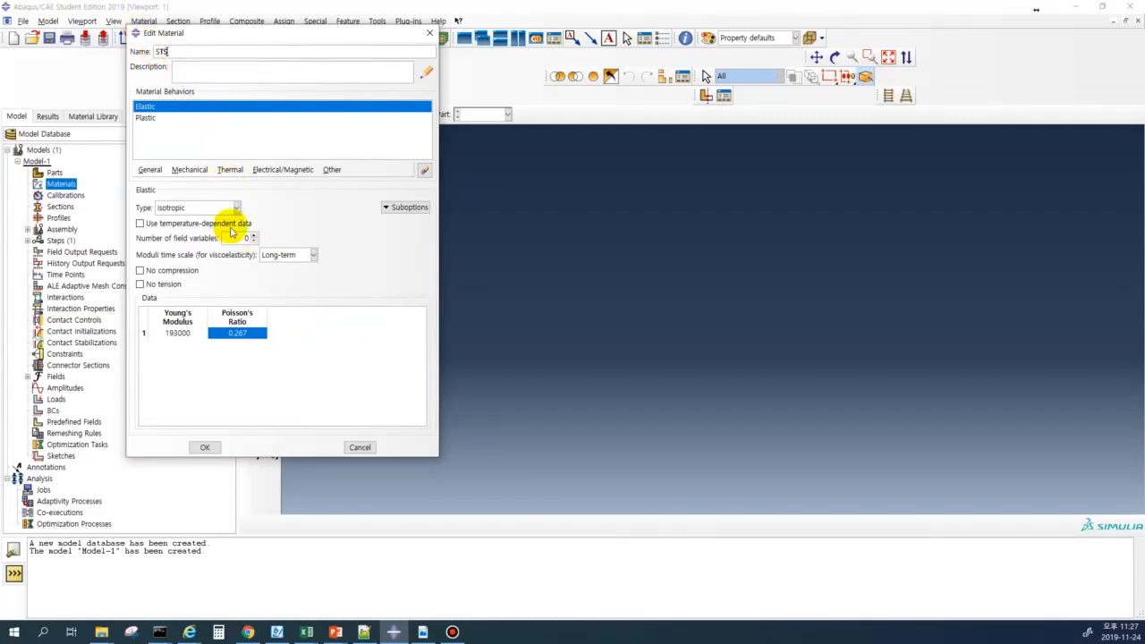
click(205, 445)
- Reopen the STS material from the model tree, check its elastic and plastic data, and close it without changes
click(27, 184)
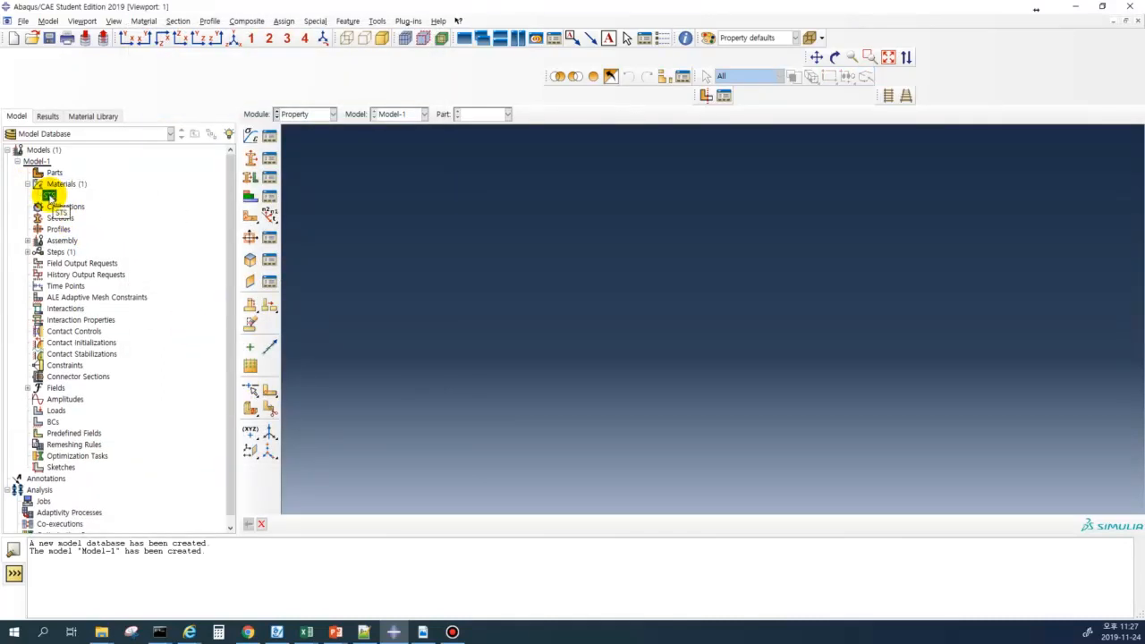
double_click(49, 195)
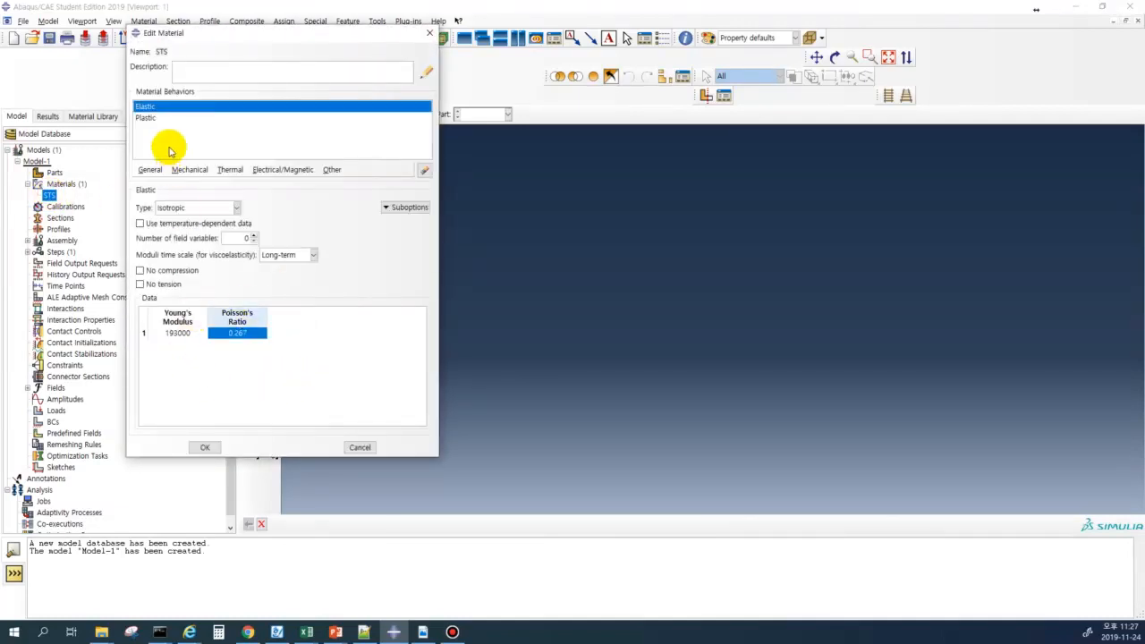
click(150, 121)
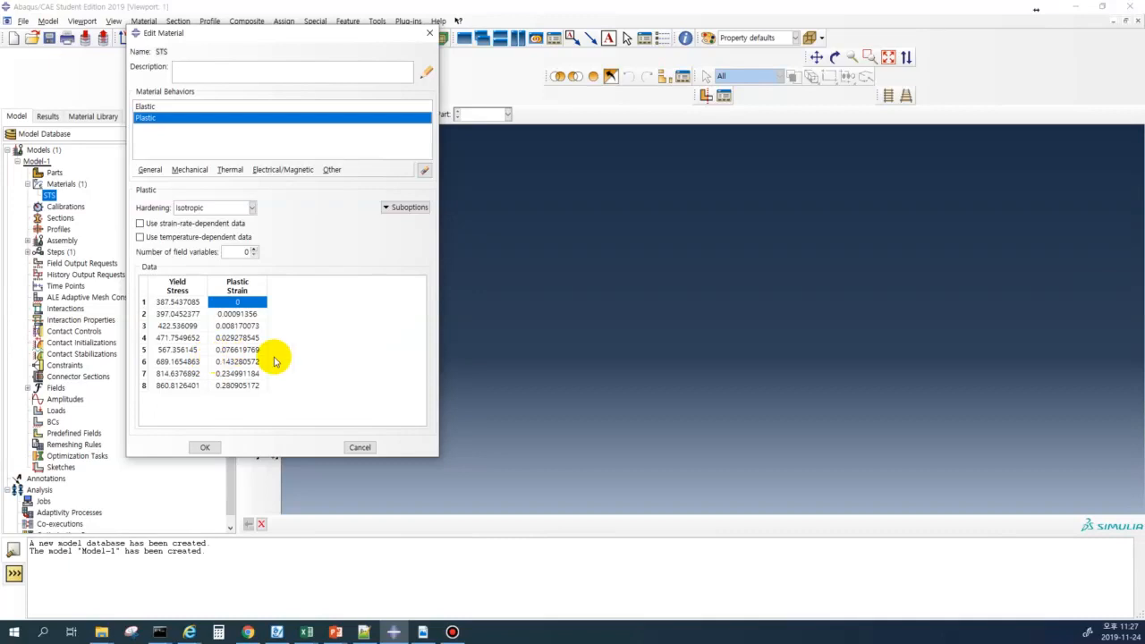
click(360, 447)
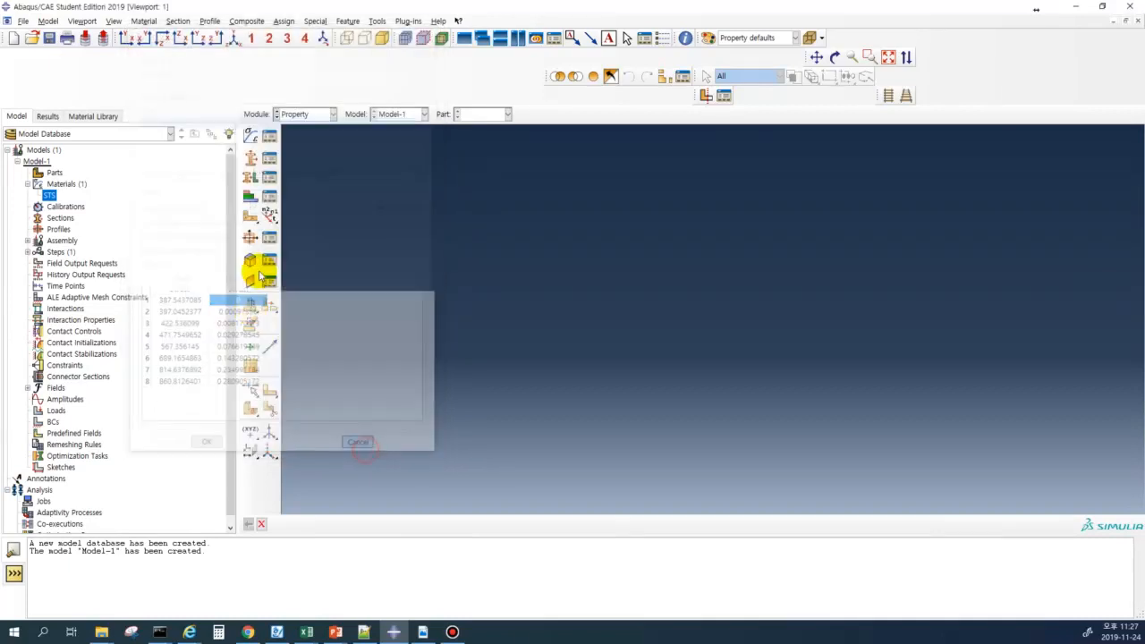
- Create a calibration named Calibration-1 and expand it to show its Data Sets and Behaviors
click(64, 207)
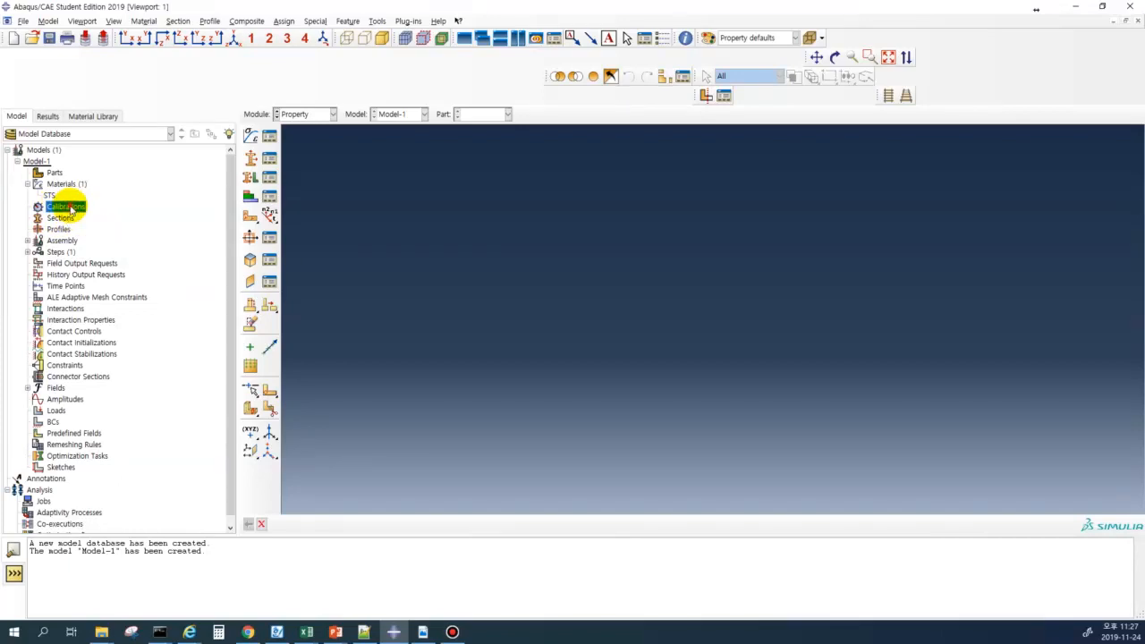
double_click(71, 210)
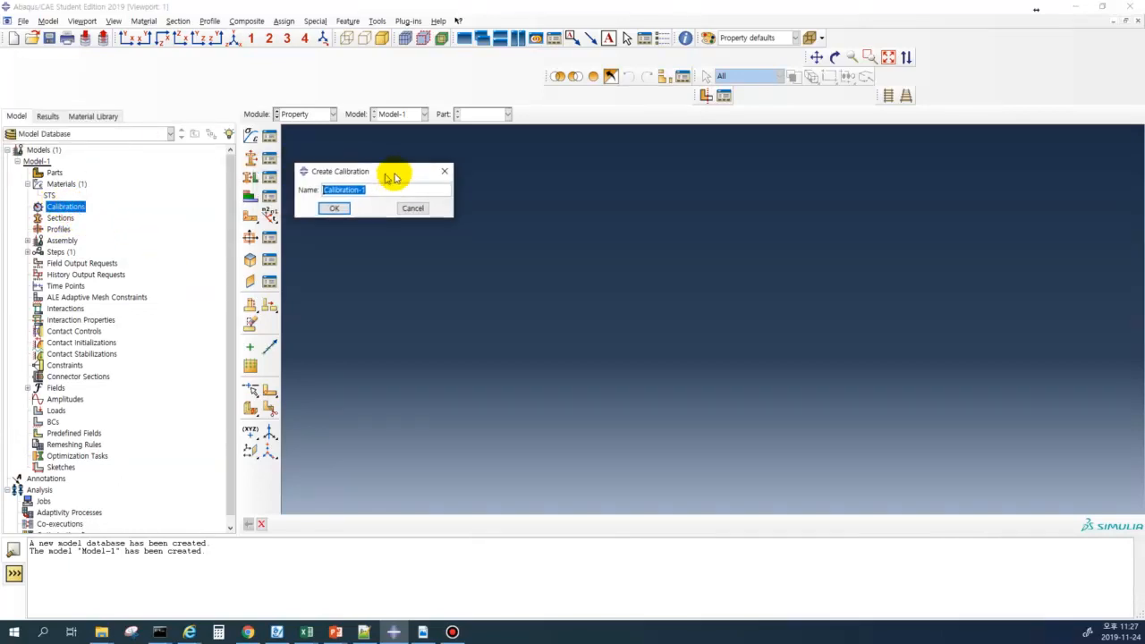
click(394, 189)
click(348, 208)
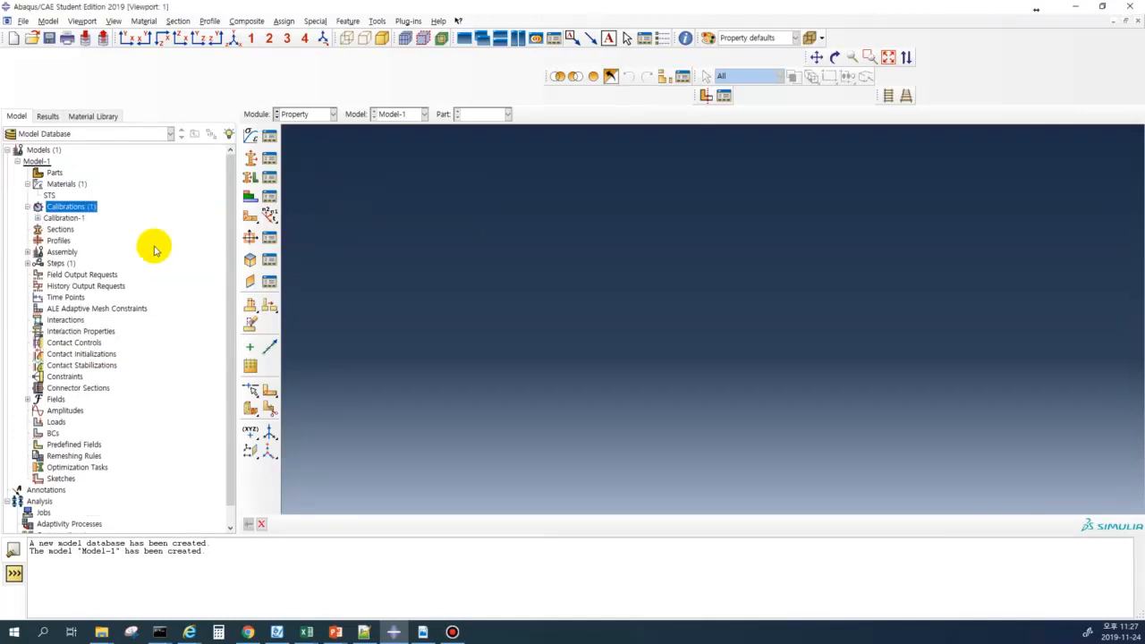
click(38, 218)
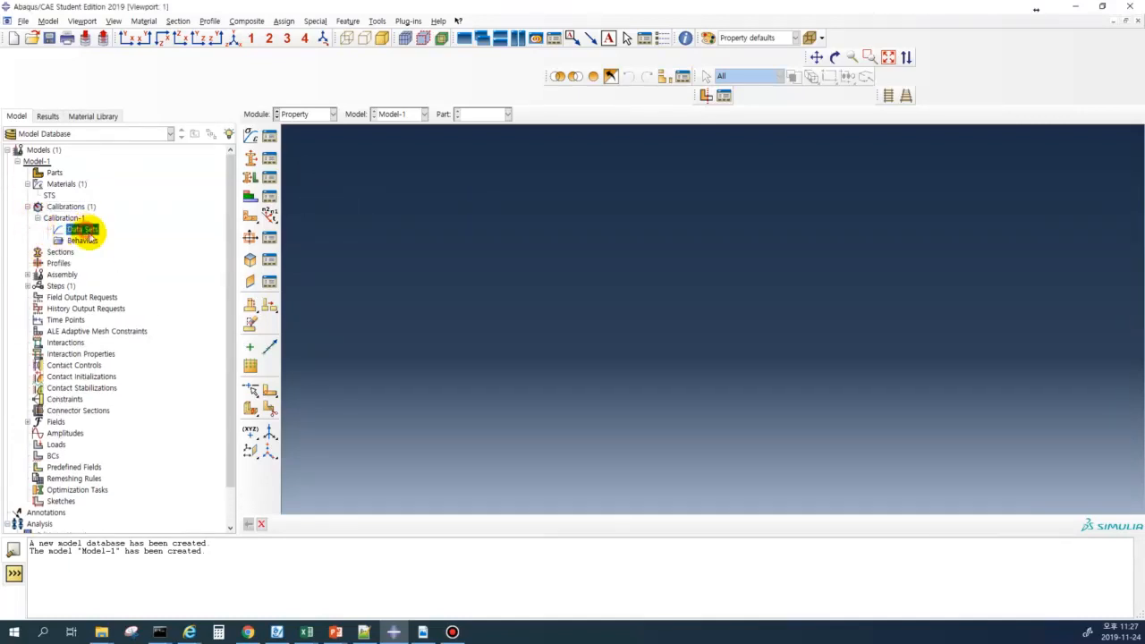
click(88, 239)
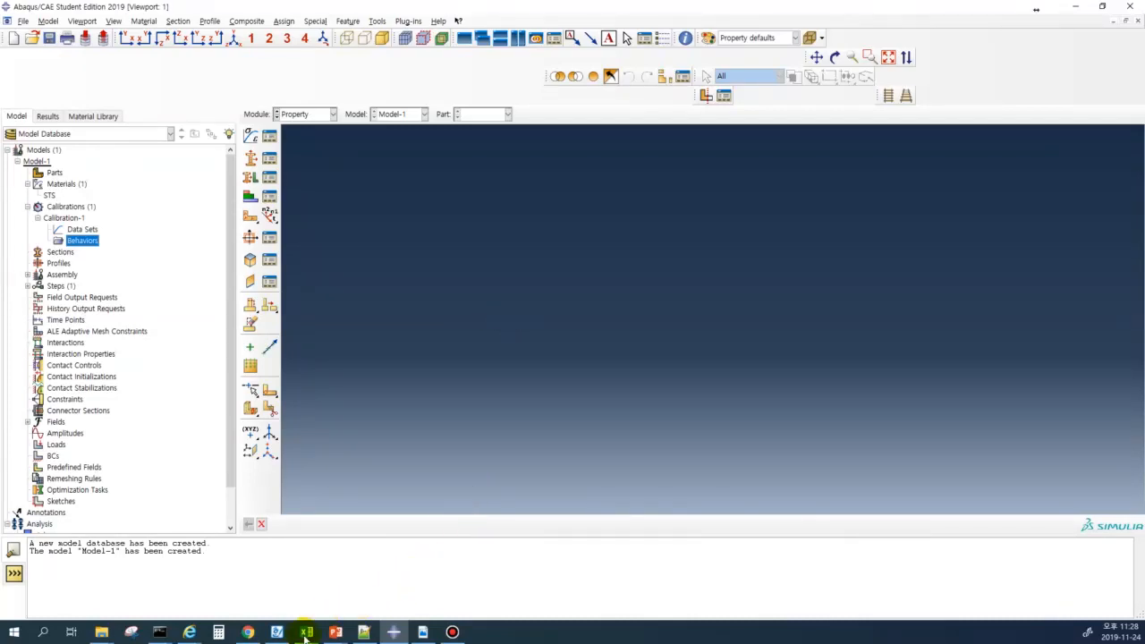
- Switch to the plastic_material_SS.xlsx workbook in Excel, maximize it, and bring the test data columns into view
mouse_move(306, 631)
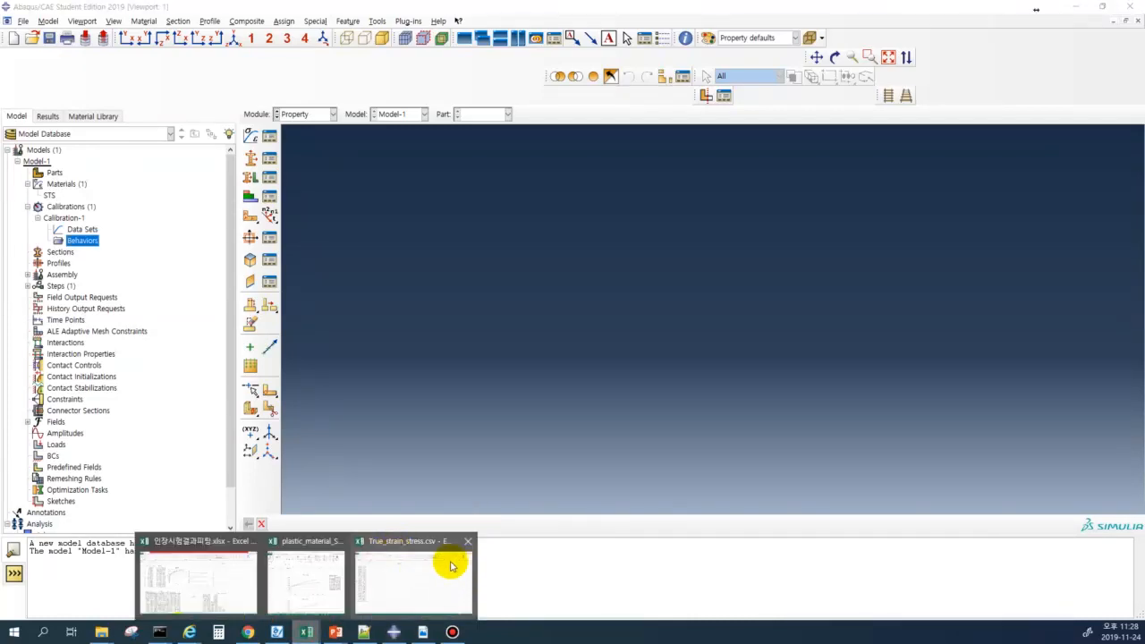
click(212, 591)
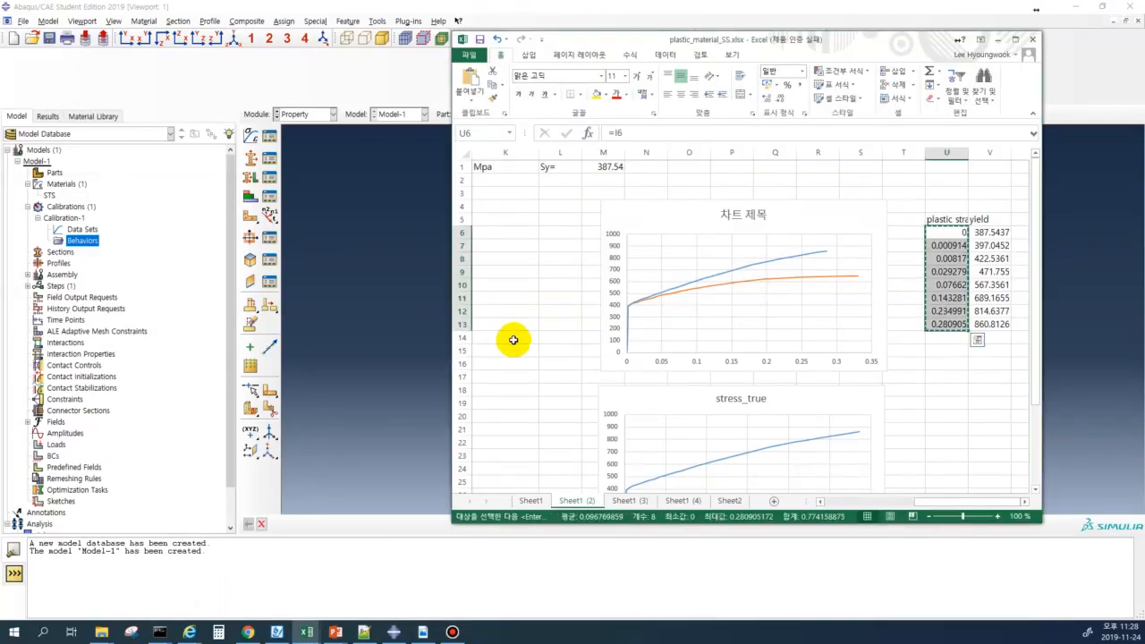
click(504, 326)
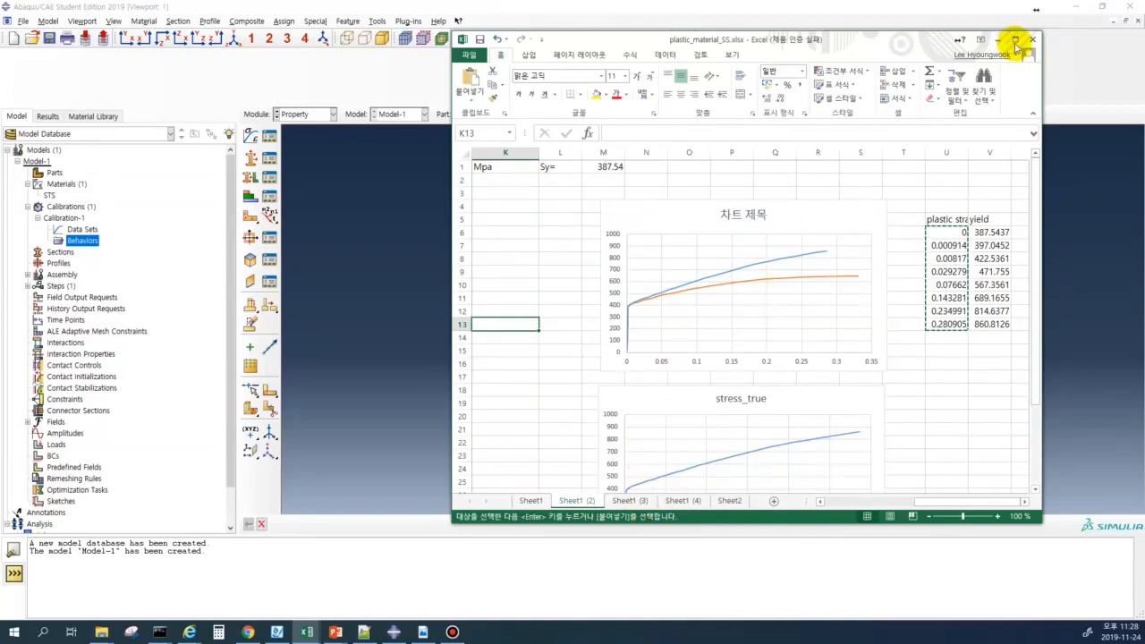
click(1015, 39)
click(659, 320)
drag(836, 598, 726, 612)
click(551, 370)
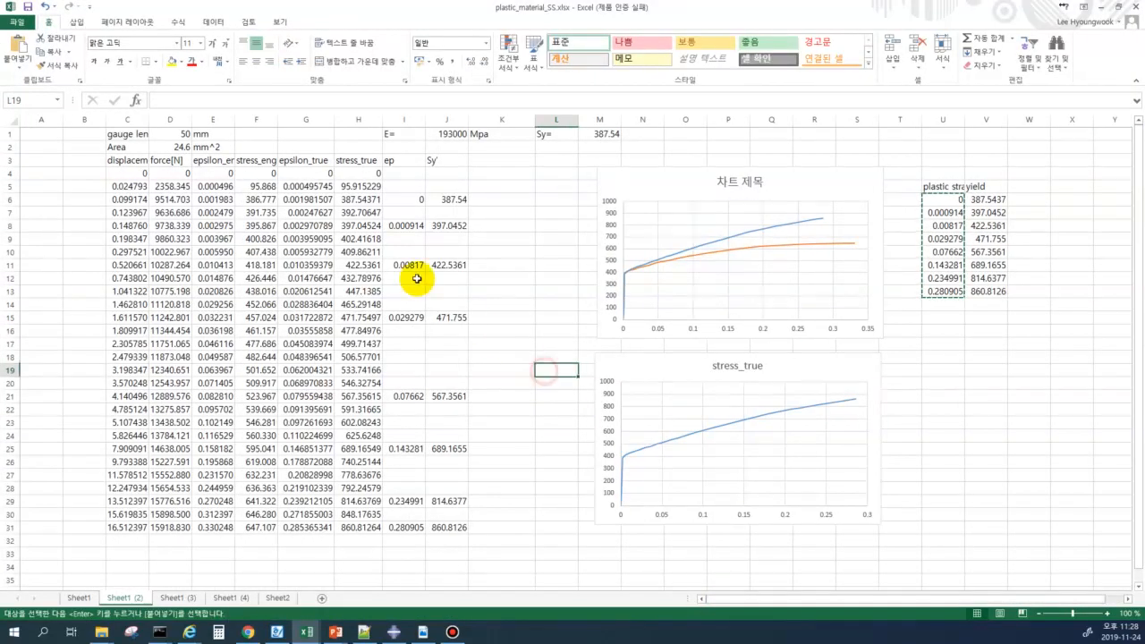
- Highlight the epsilon_true and stress_true data in G4:H31 to identify the values needed for the calibration
click(297, 162)
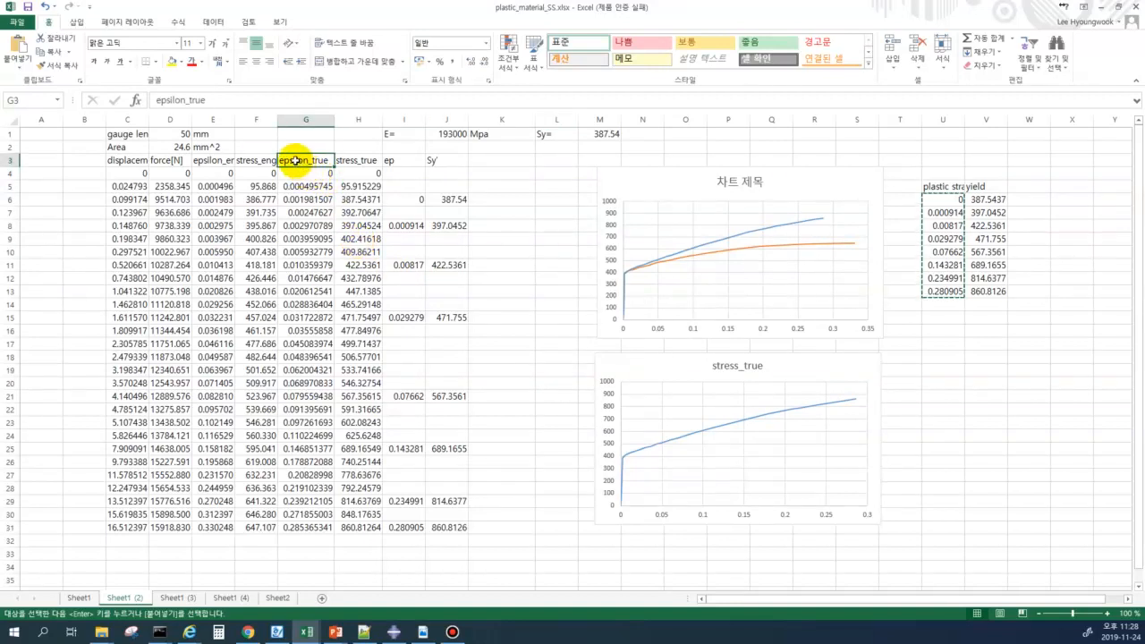
drag(294, 160, 365, 527)
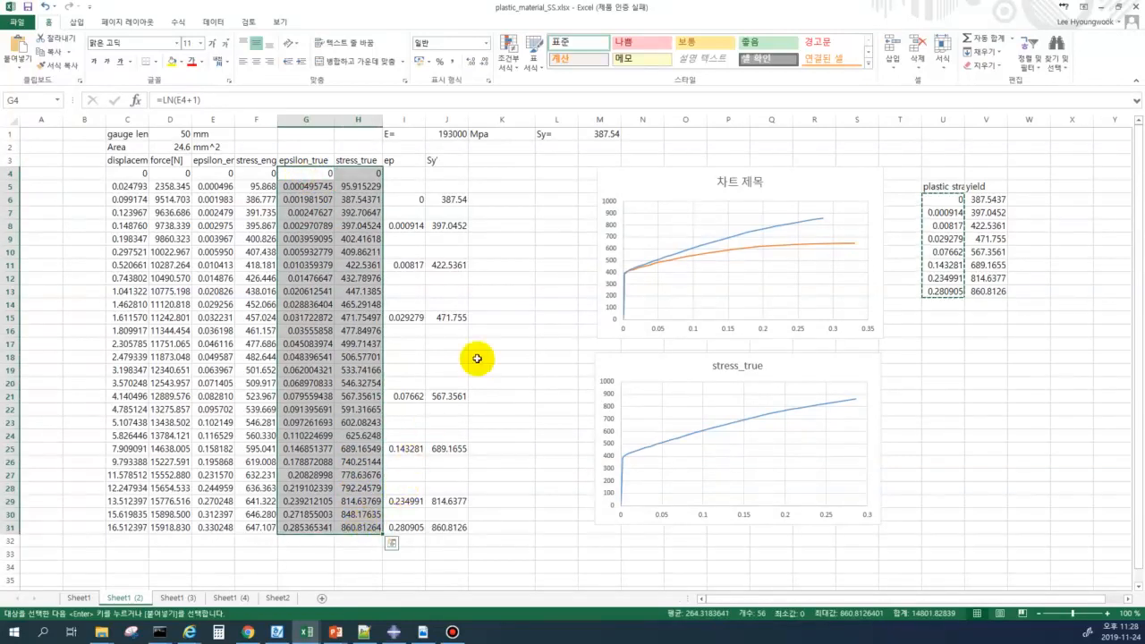
click(500, 323)
- Create a new blank workbook and paste the copied true strain and true stress data starting at A1
click(17, 22)
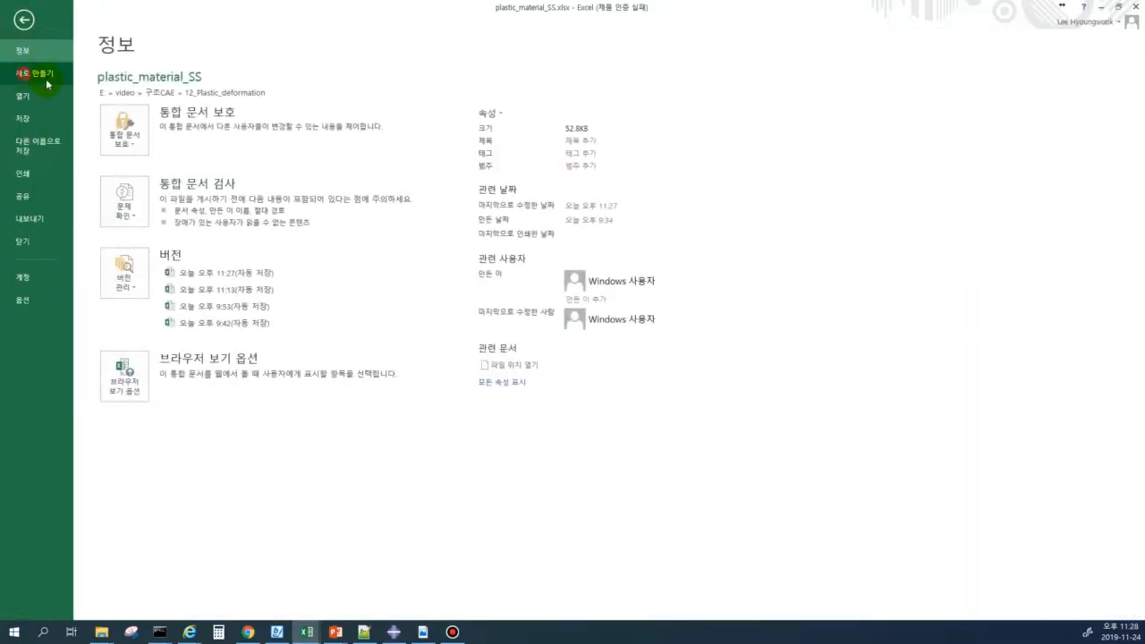
click(36, 73)
click(179, 200)
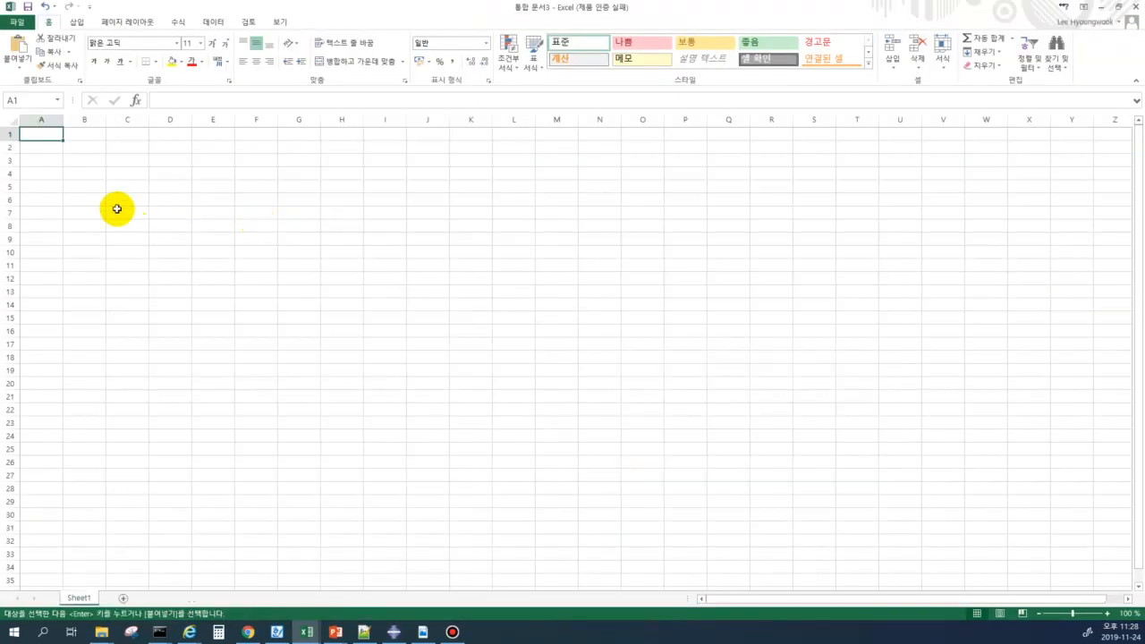
text(#REF!	#REF! #REF!	#REF! #REF!	#REF! #REF!	#REF! #REF!	#REF! #REF!	#REF! #REF!	#REF! #REF!	#REF! #REF!	#REF! #REF!	#REF! #REF!	#REF! #REF!	#REF! #REF!	#REF! #REF!	#REF! #REF!	#REF! #REF!	#REF! #REF!	#REF! #REF!	#REF! #REF!	#REF! #REF!	#REF! #REF!	#REF! #REF!	#REF! #REF!	#REF! #REF!	#REF! #REF!	#REF! #REF!	#REF! #REF!	#REF! #REF!	#REF!)
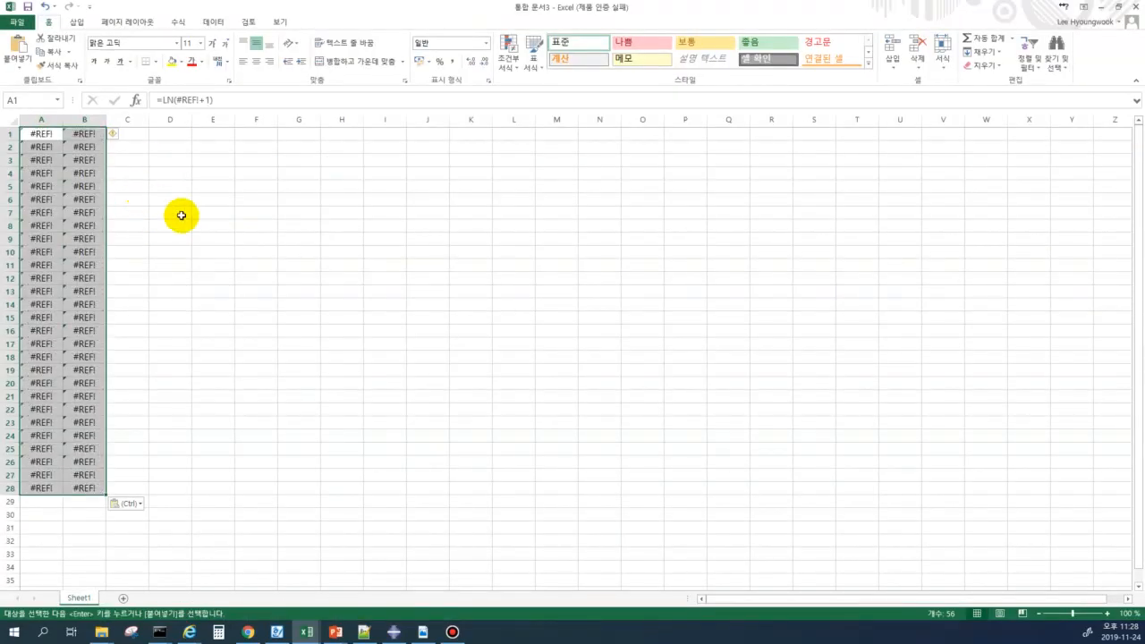
- Paste the copied strain and stress data again at A1 as values only, replacing the broken formulas
click(172, 225)
click(43, 133)
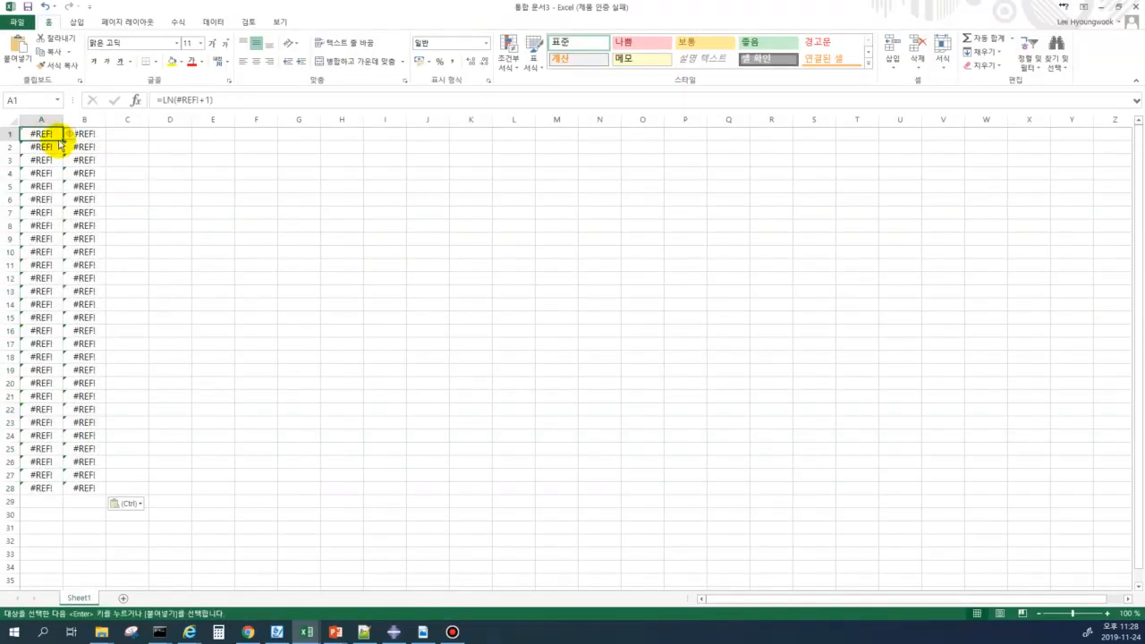
key(ctrl+alt+v)
click(448, 245)
click(577, 392)
click(204, 197)
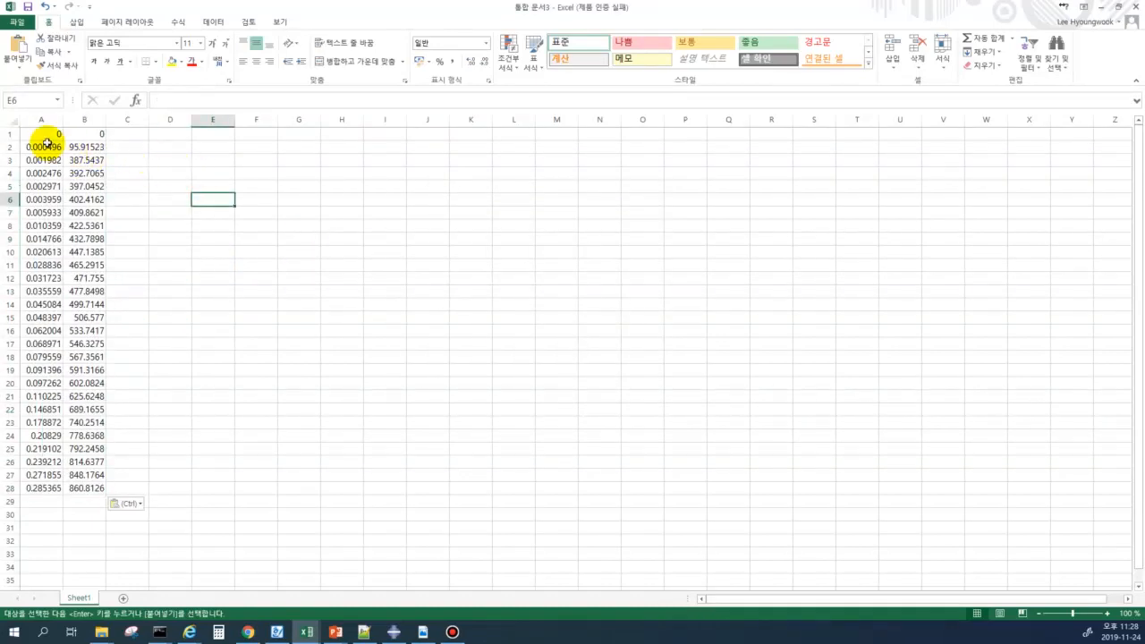
drag(48, 161, 51, 238)
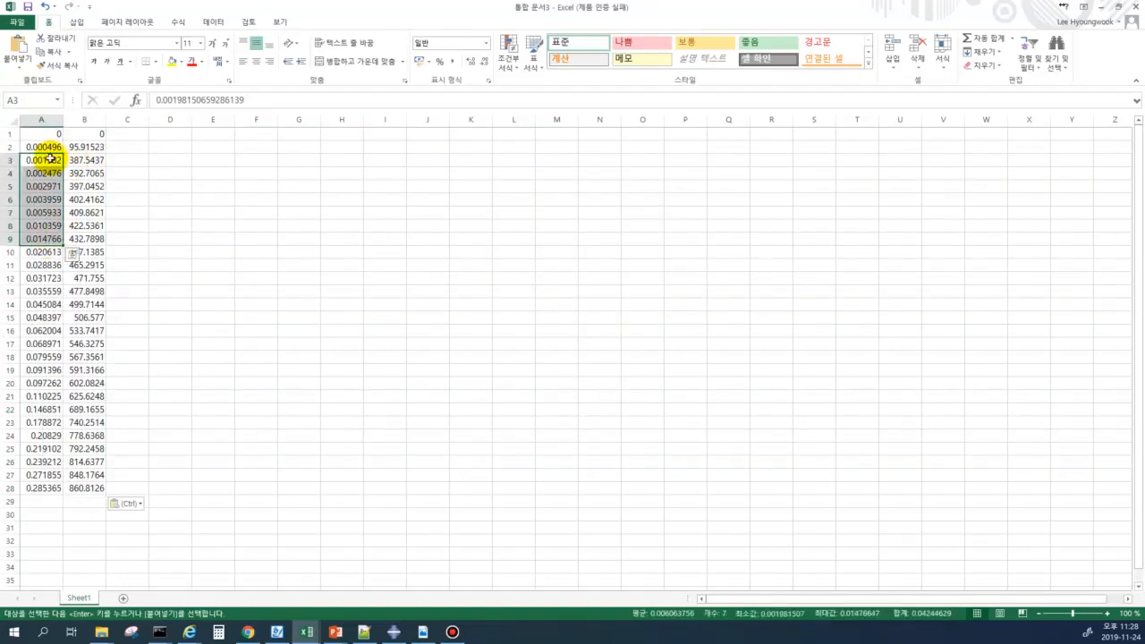
click(178, 211)
- Start saving the workbook under a new name, creating and opening an epmodel folder inside D:\CAE_2019 as its location
click(17, 21)
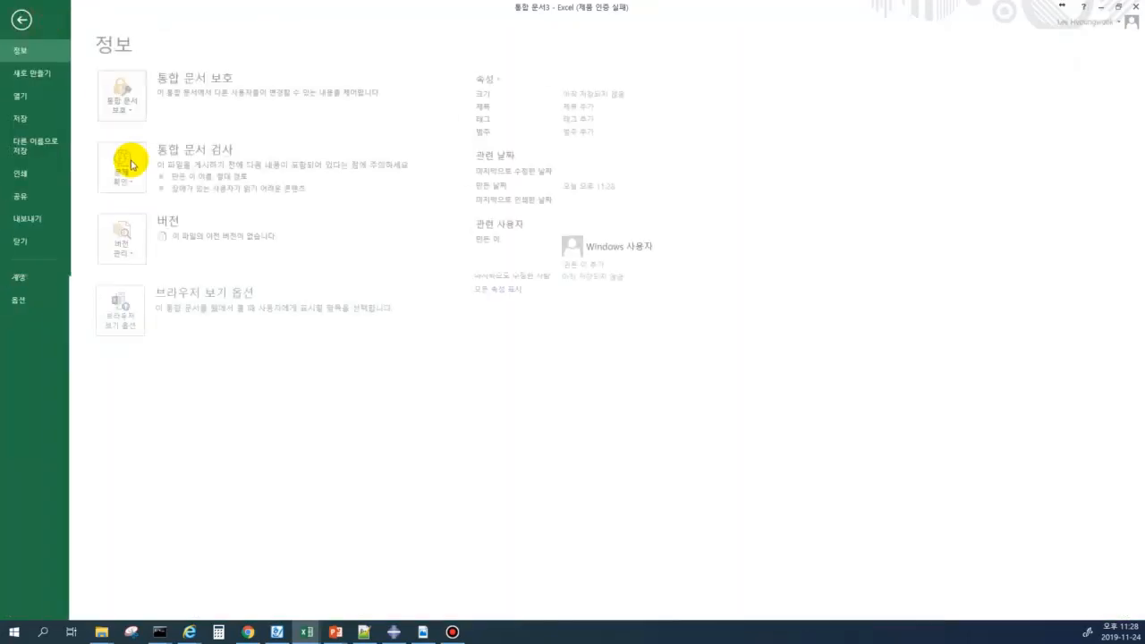
click(36, 146)
click(165, 167)
click(442, 189)
click(116, 30)
scroll(287, 157, down, 2)
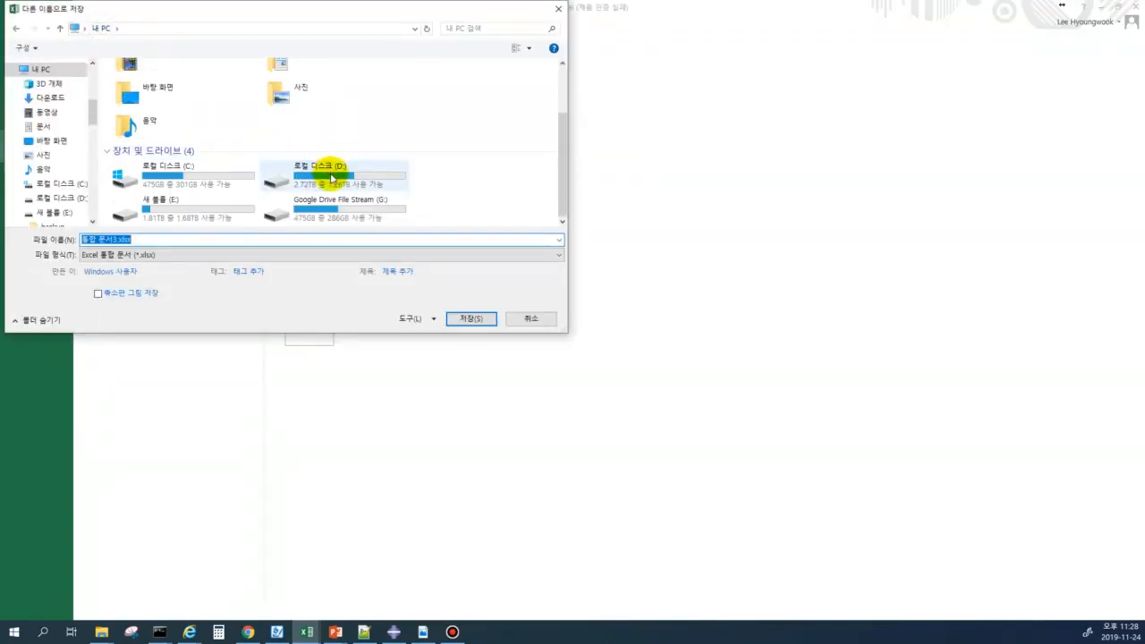
double_click(330, 178)
click(145, 144)
double_click(148, 145)
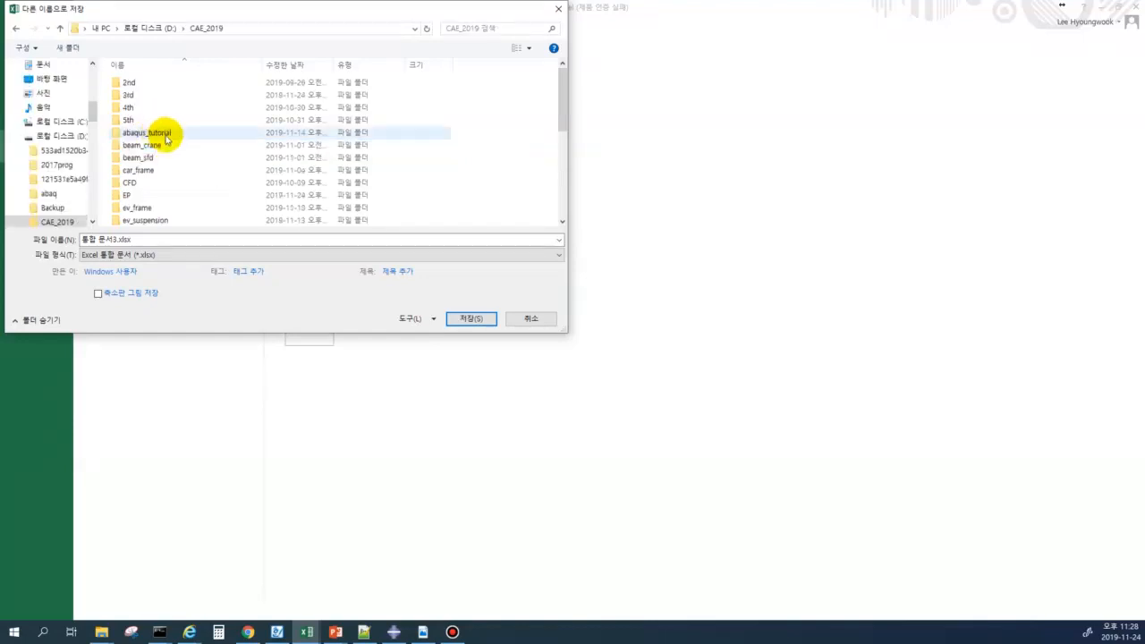
click(66, 47)
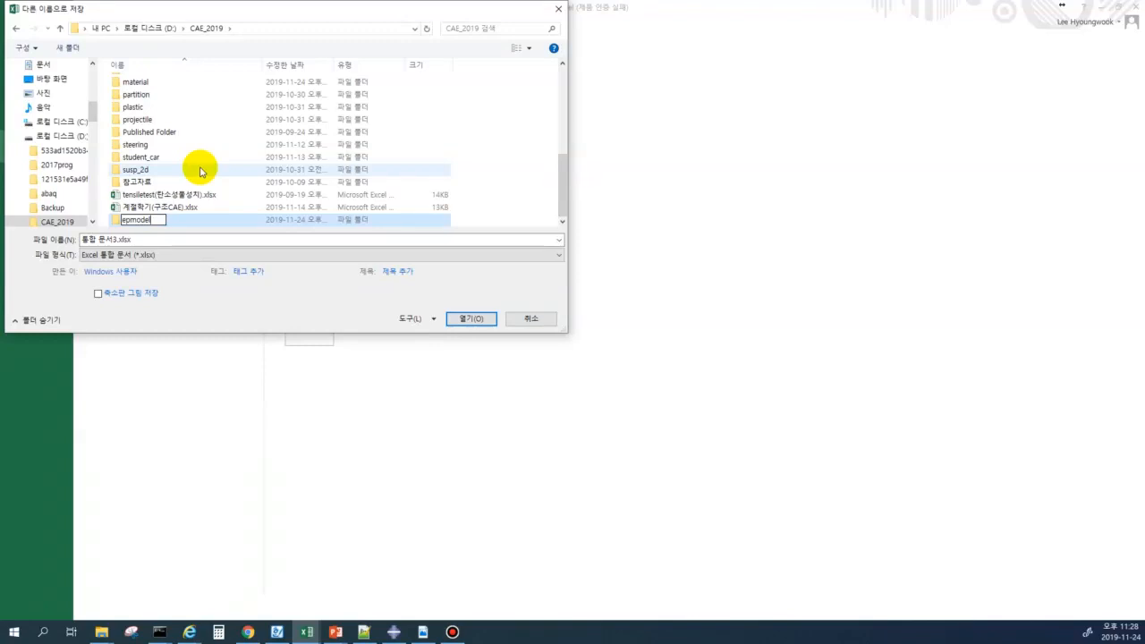
double_click(143, 220)
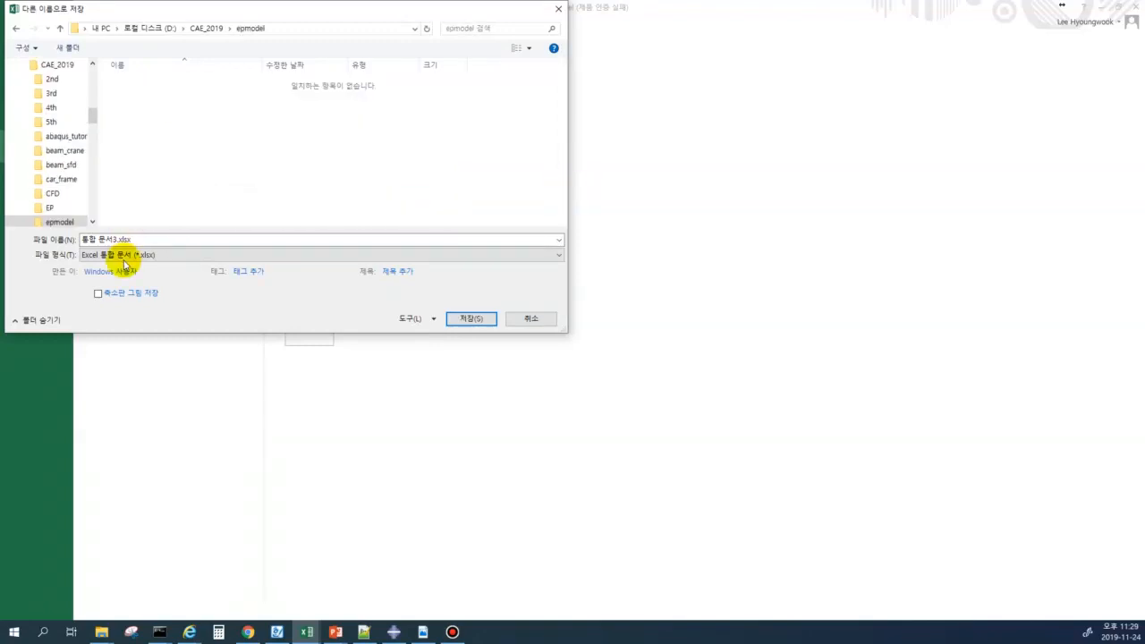
- Save the workbook in the comma-separated CSV format as sts.csv, accepting the format notice
click(143, 256)
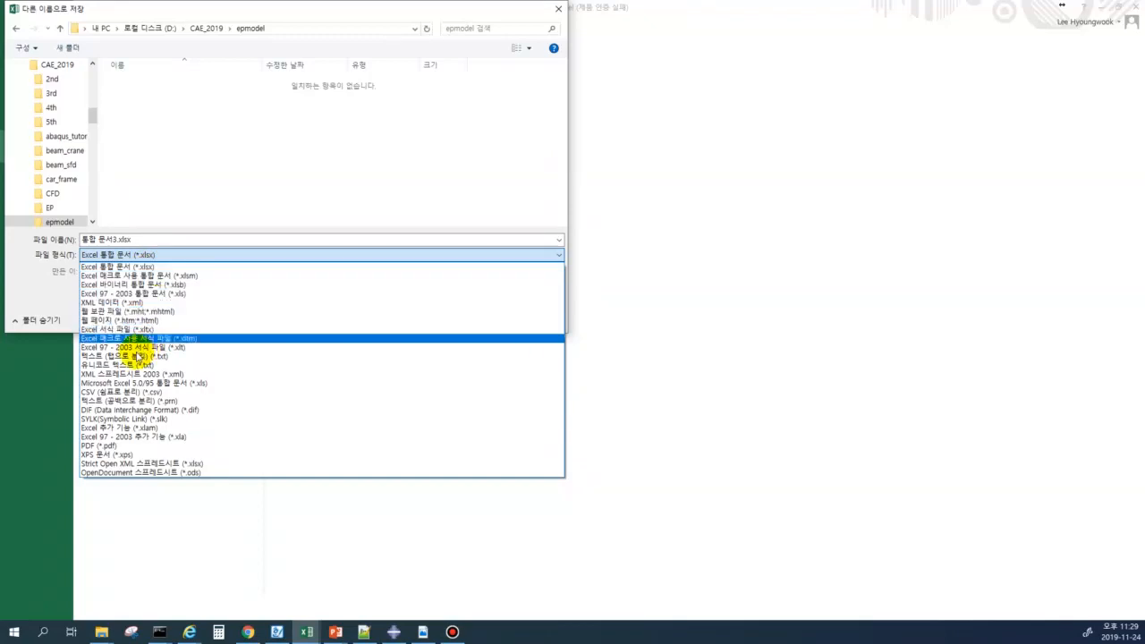
click(112, 392)
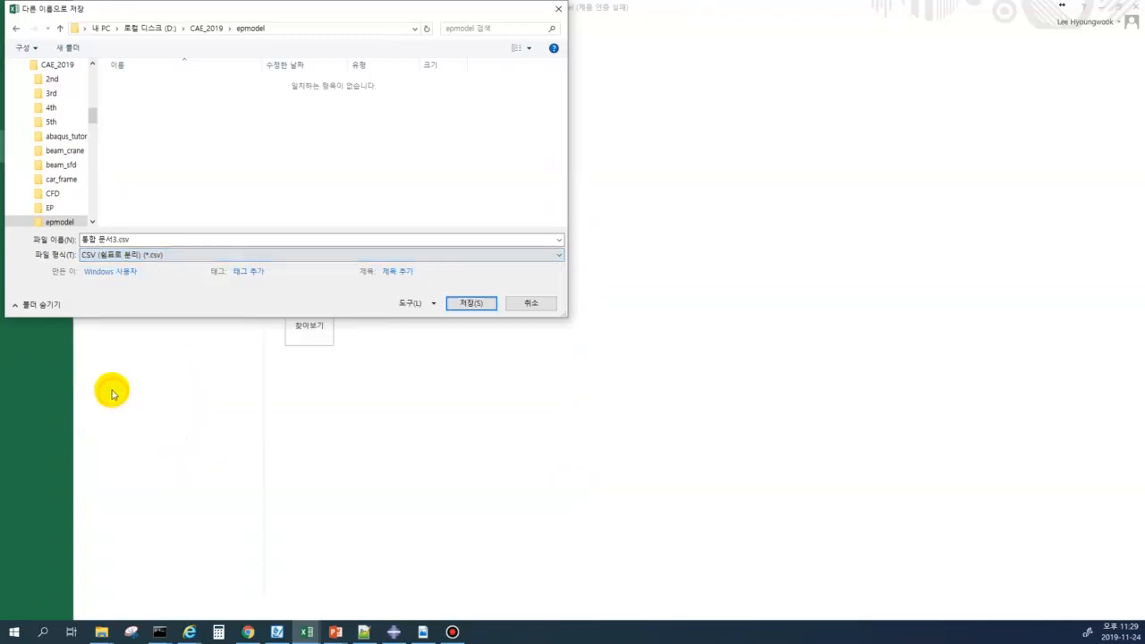
click(114, 240)
drag(118, 240, 73, 240)
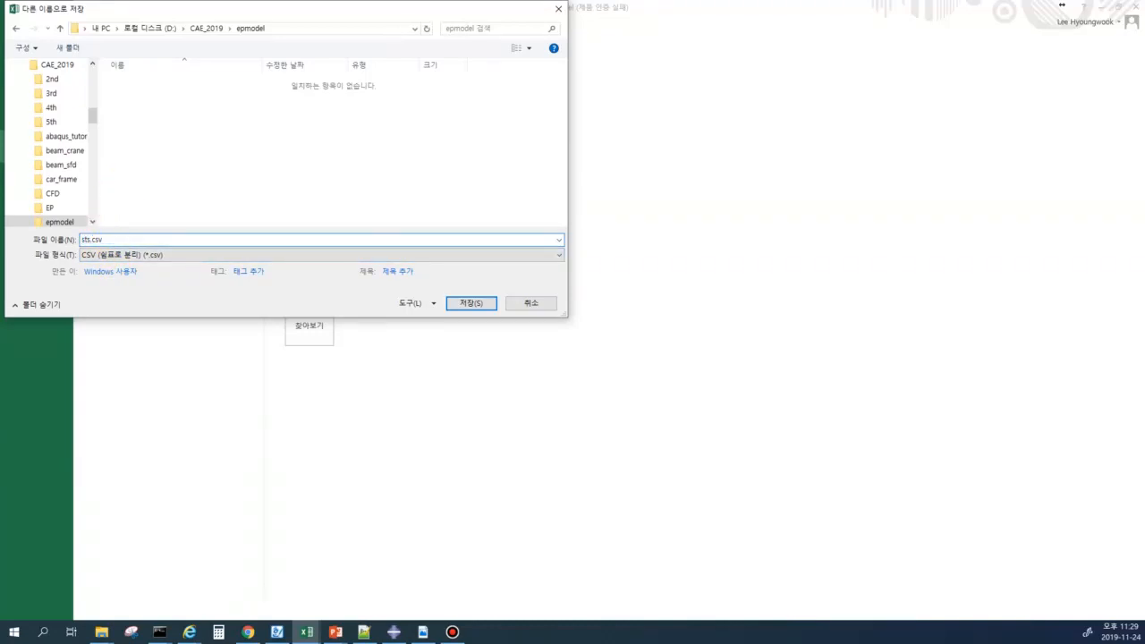
click(468, 304)
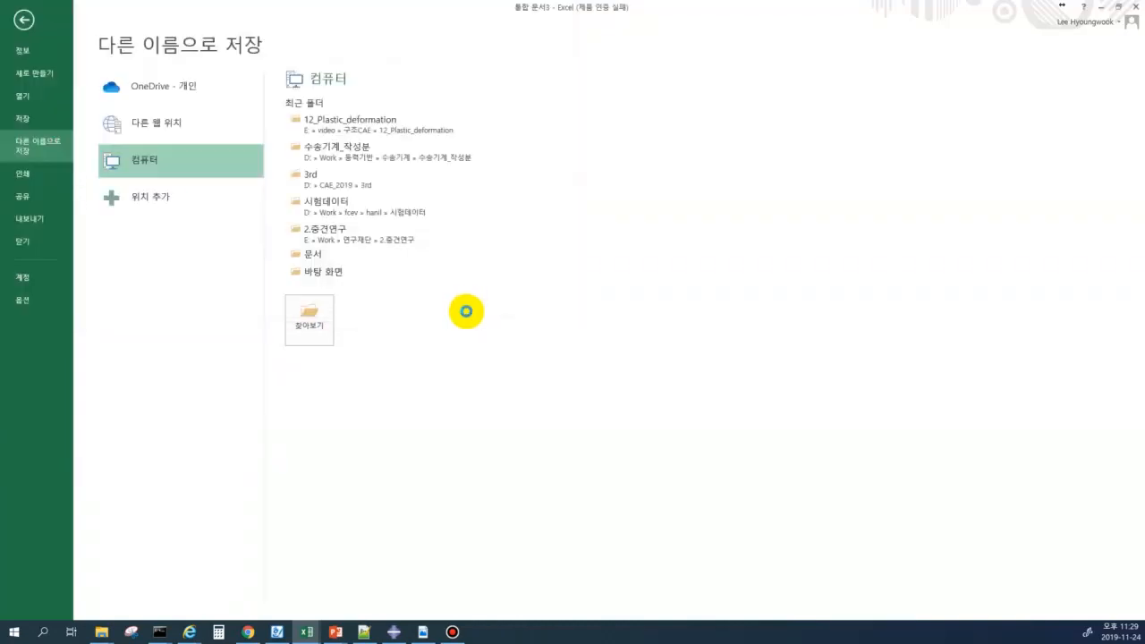
click(504, 349)
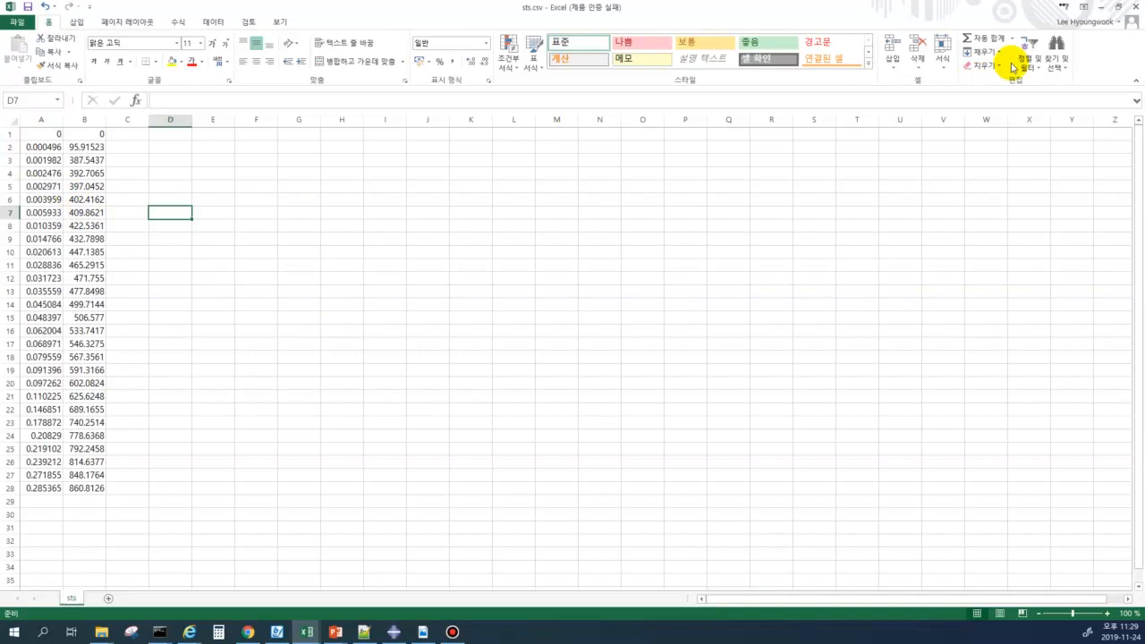
- Switch back to Abaqus/CAE and start a data set import for a new data set, DataSet-1, in Calibration-1
click(1102, 7)
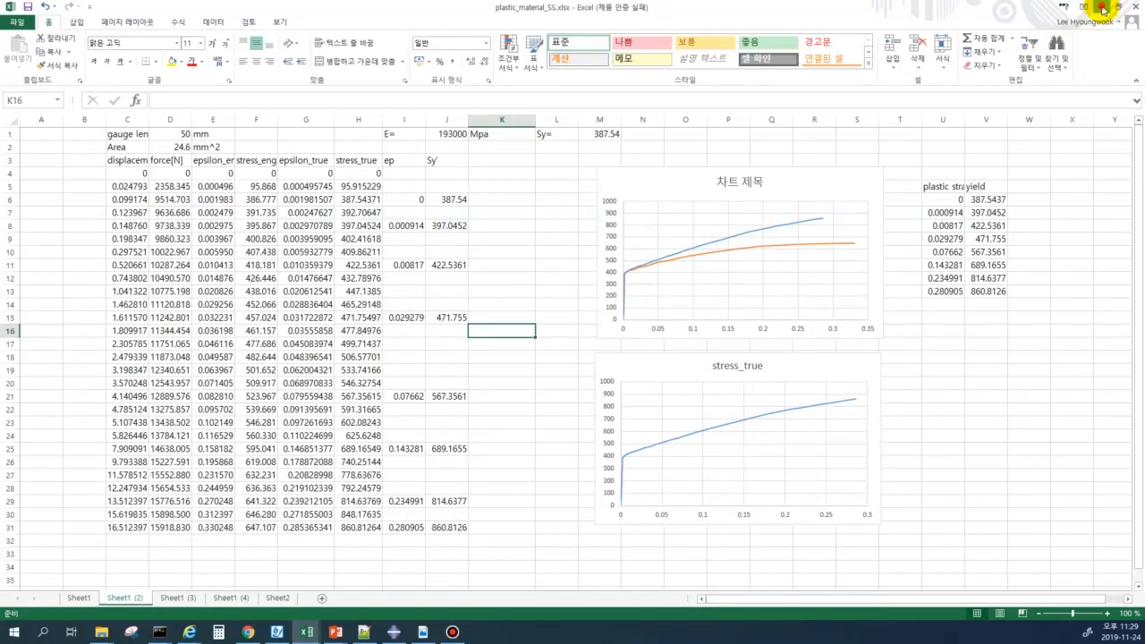
click(1102, 7)
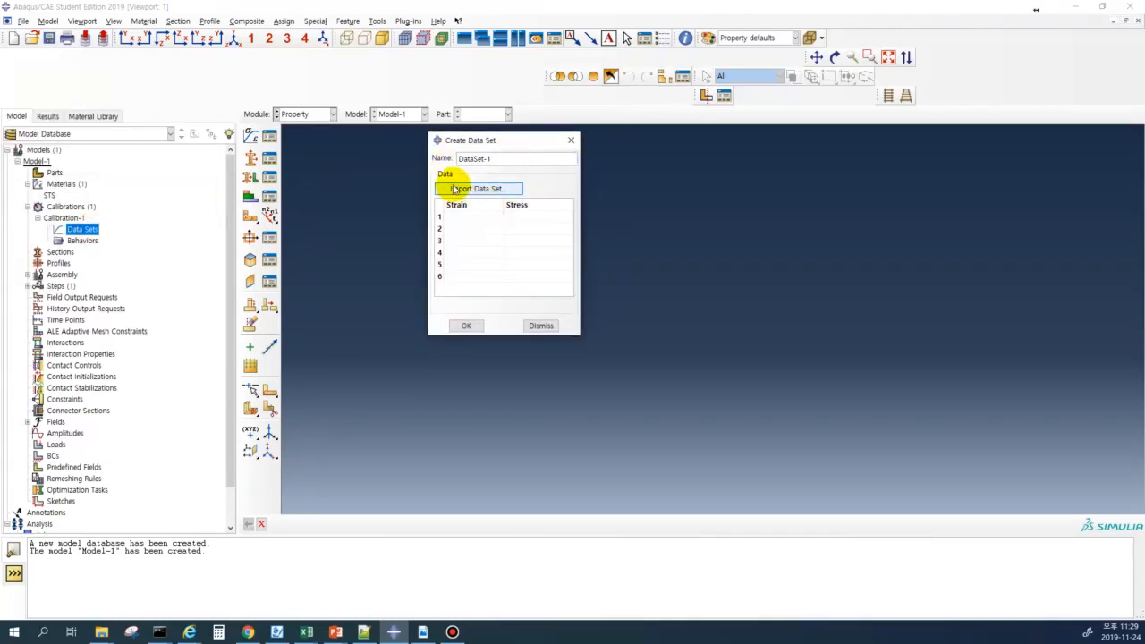
click(490, 189)
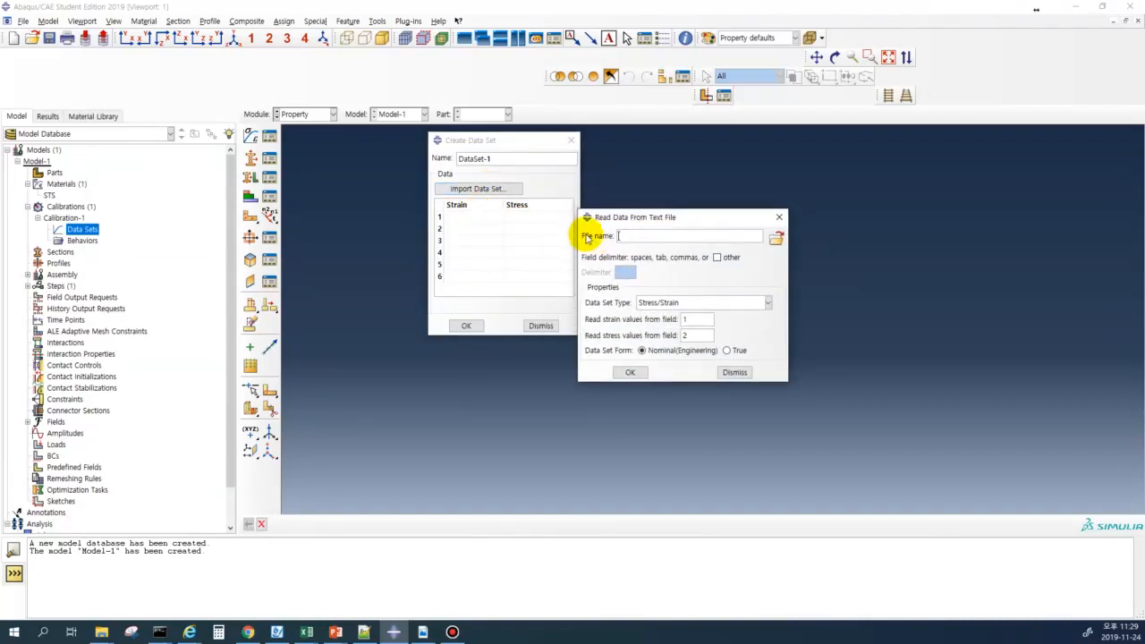
- Choose sts.csv from D:/CAE_2019/epmodel as the file to import, with the file filter set to all files
click(775, 241)
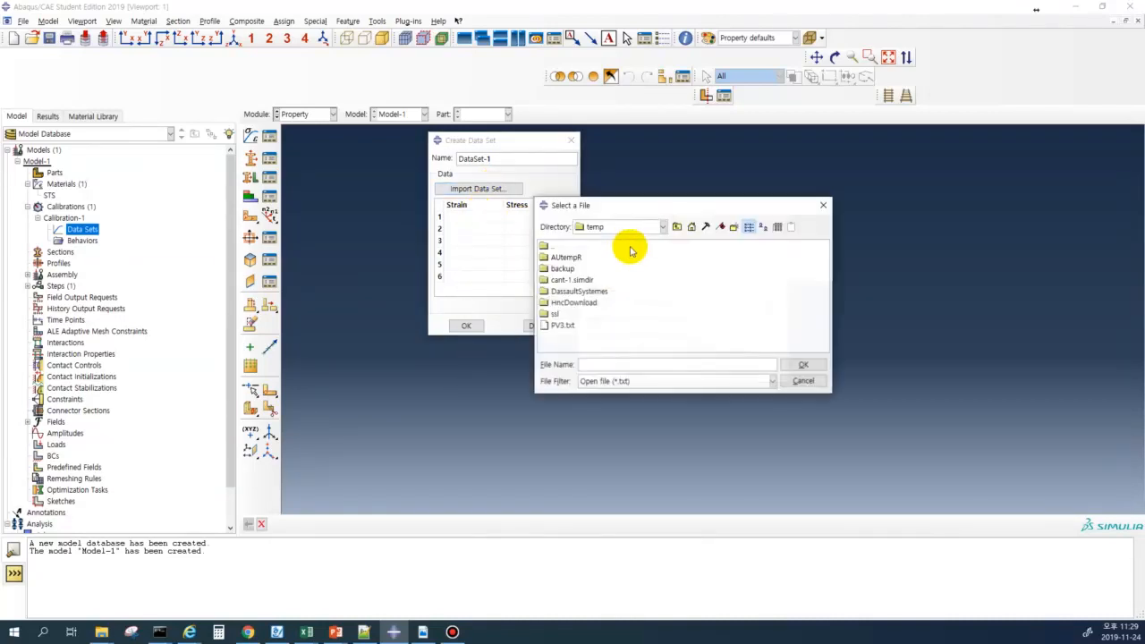
click(617, 226)
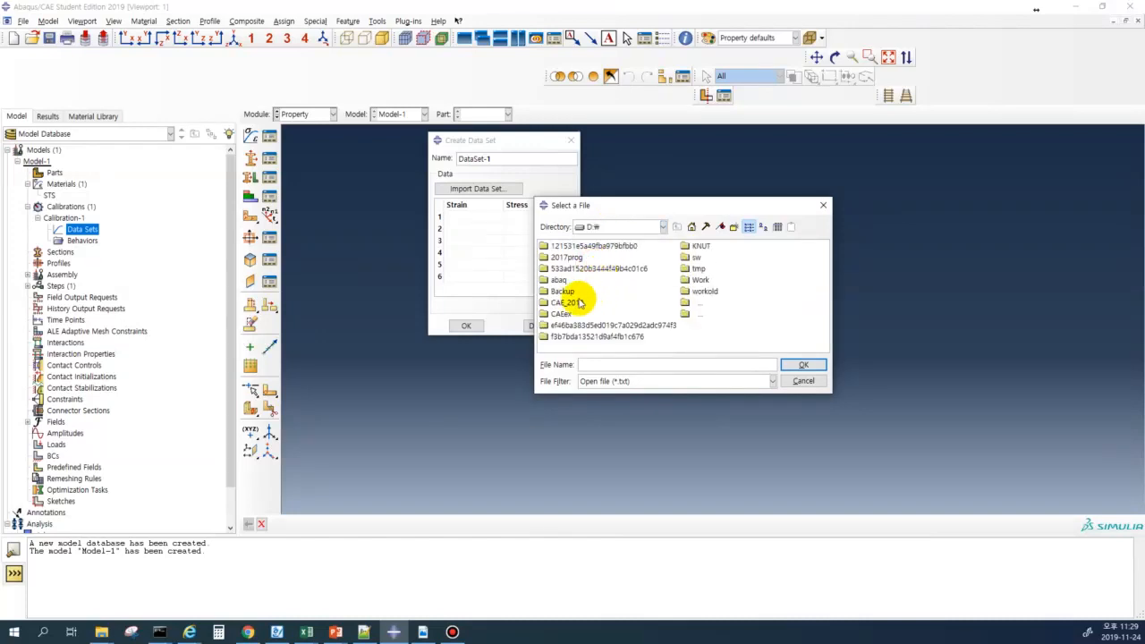
double_click(569, 304)
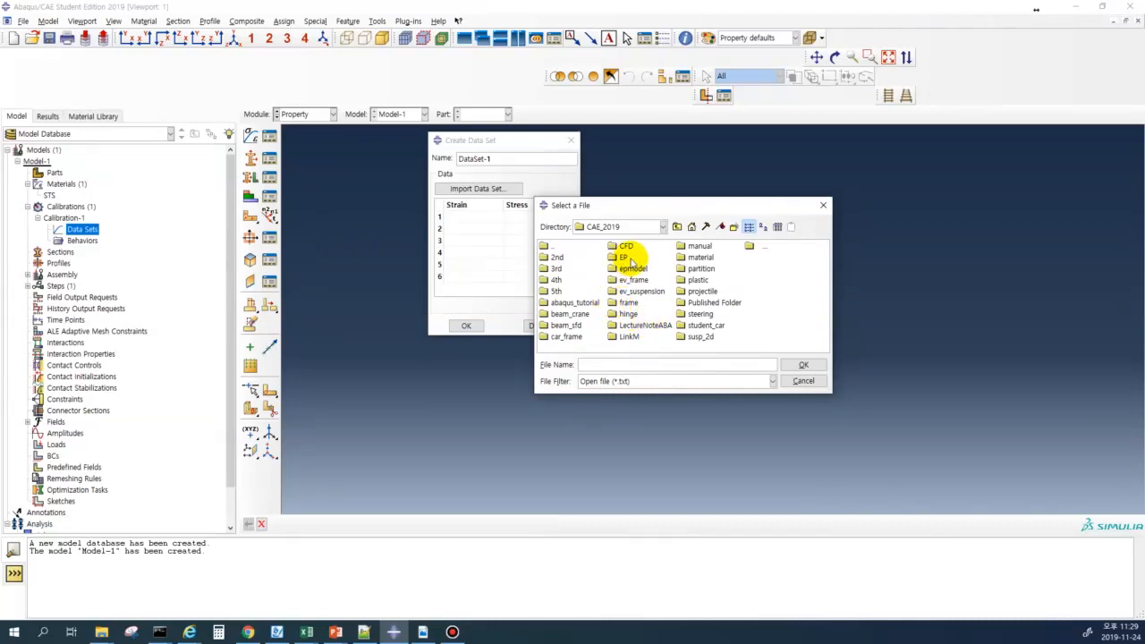
double_click(630, 269)
click(611, 382)
click(613, 404)
click(560, 258)
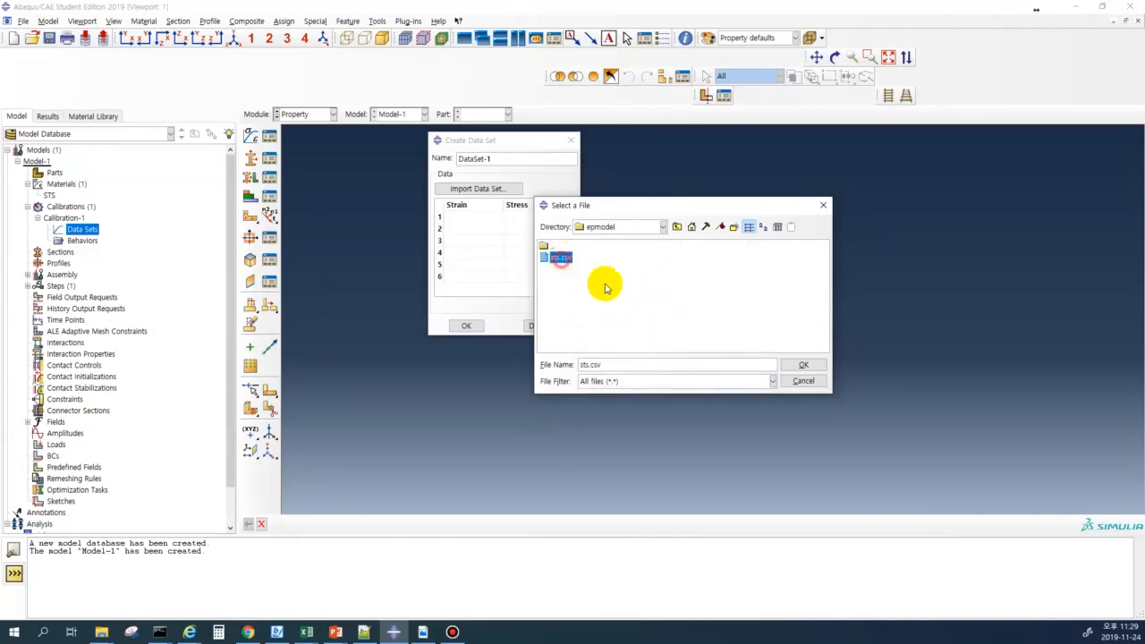
click(802, 364)
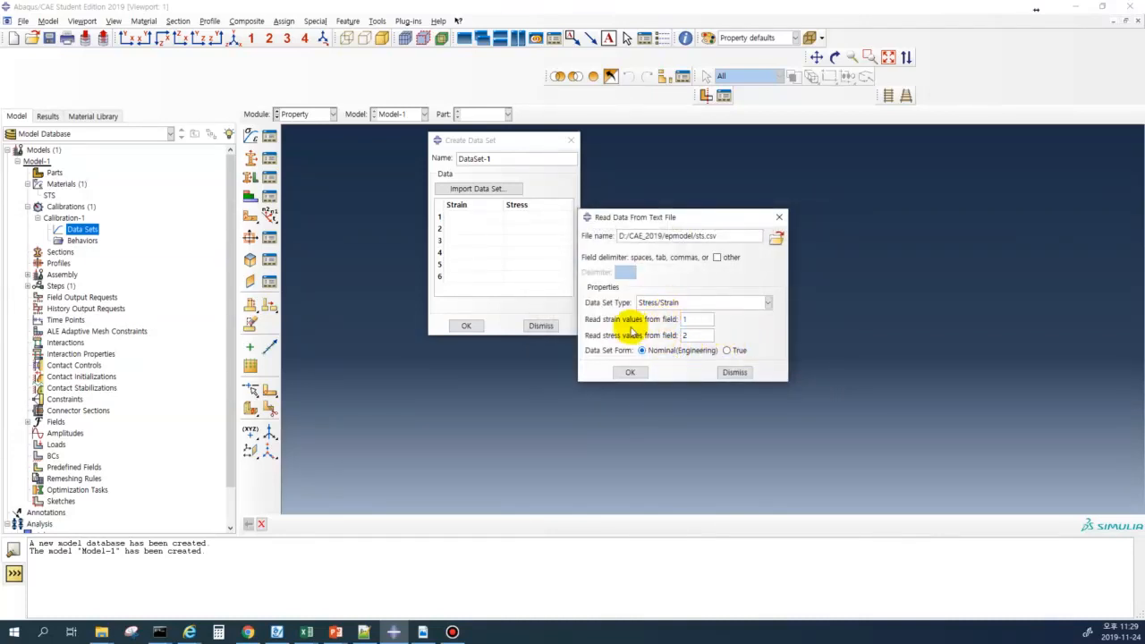
- Import the file as Stress/Strain data in True form and create the data set DataSet-1
click(676, 304)
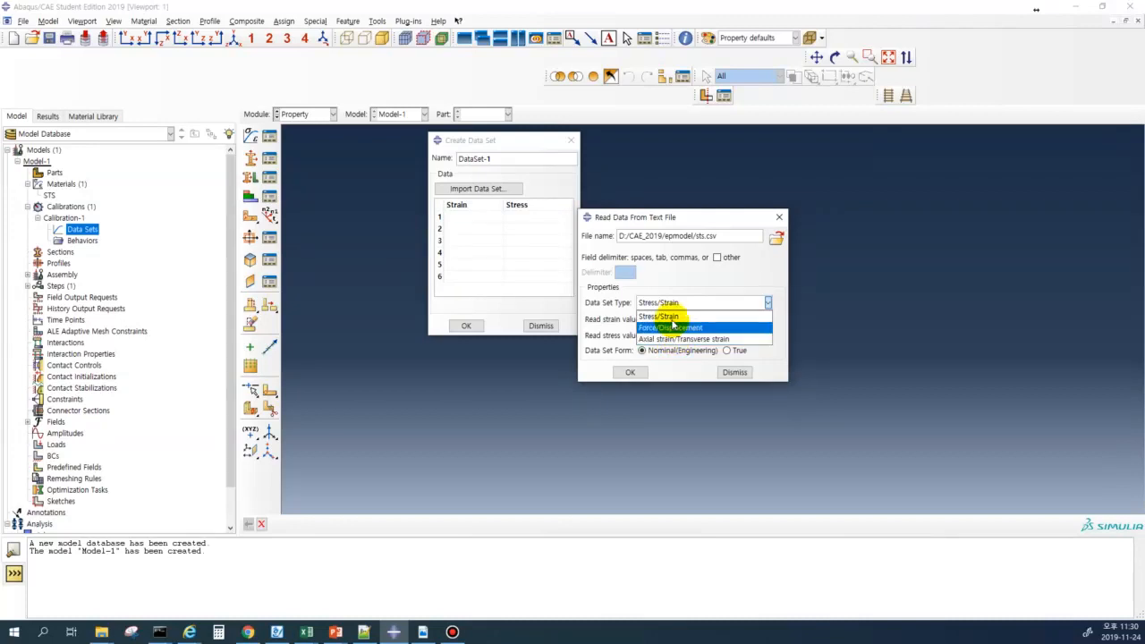
click(673, 316)
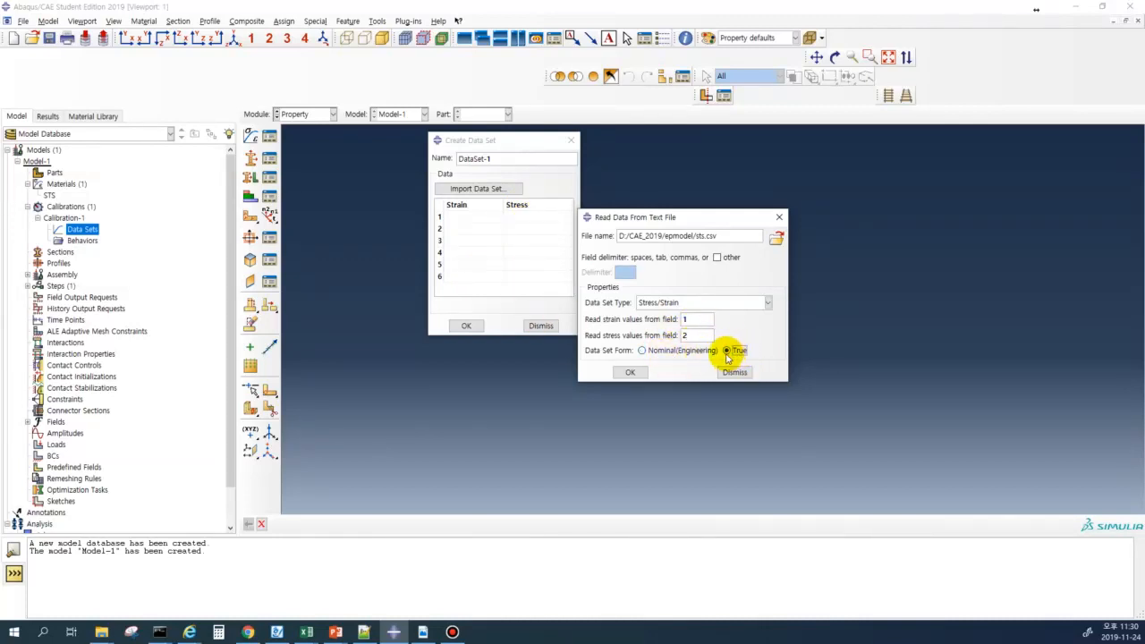
click(630, 372)
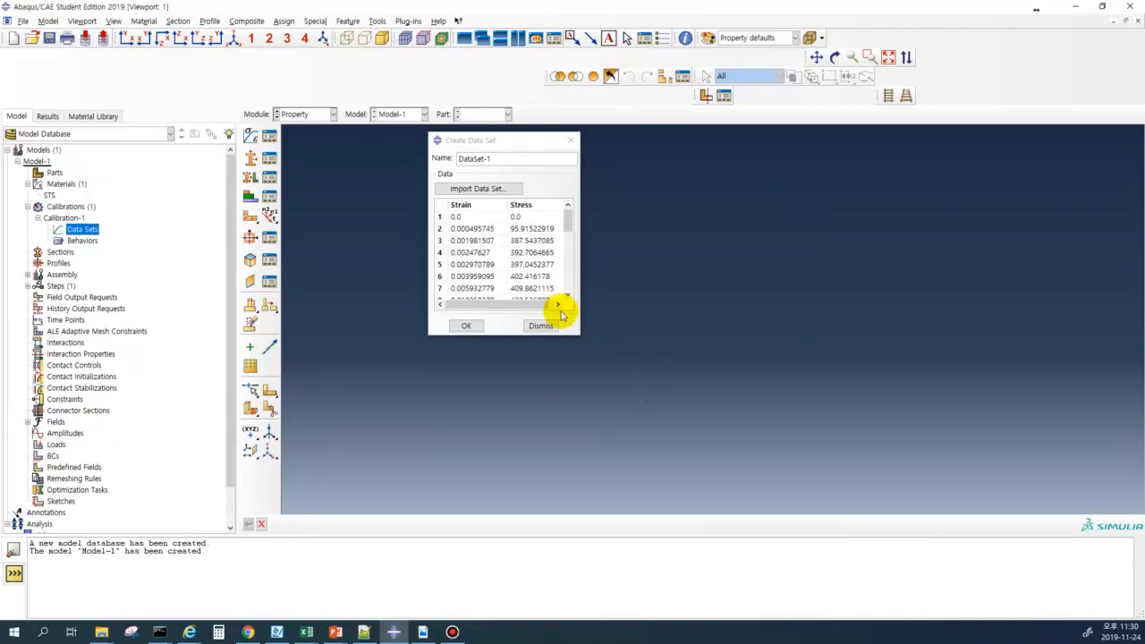
click(467, 325)
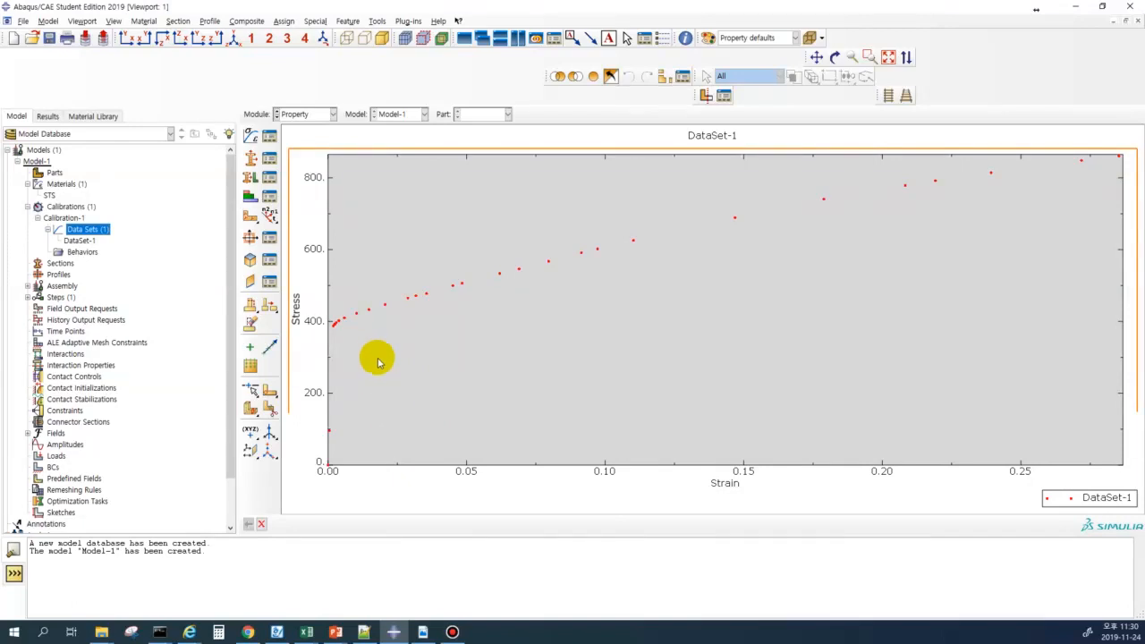
- Select DataSet-1, review its source values in sts.csv in Excel, and return to the plot in Abaqus/CAE
click(83, 241)
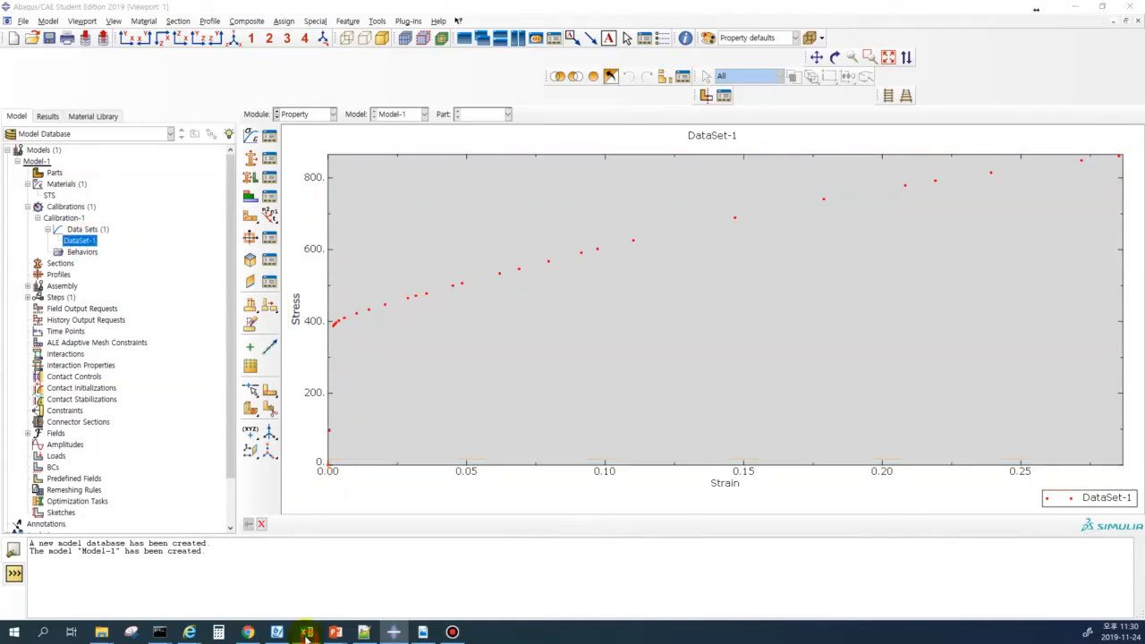
mouse_move(305, 629)
click(493, 586)
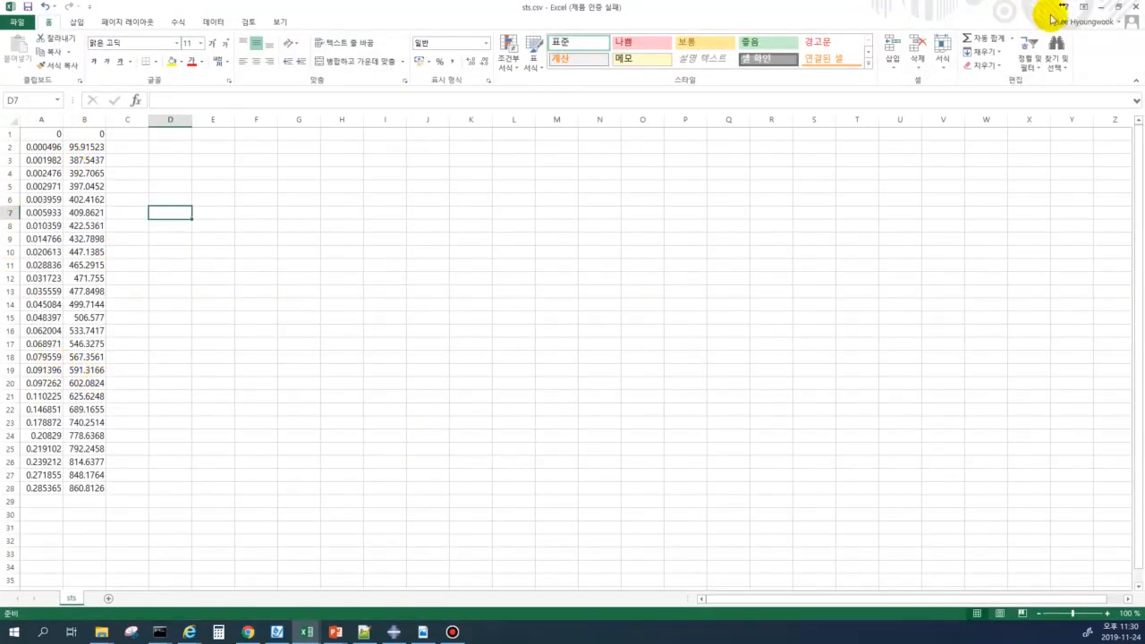
click(1100, 7)
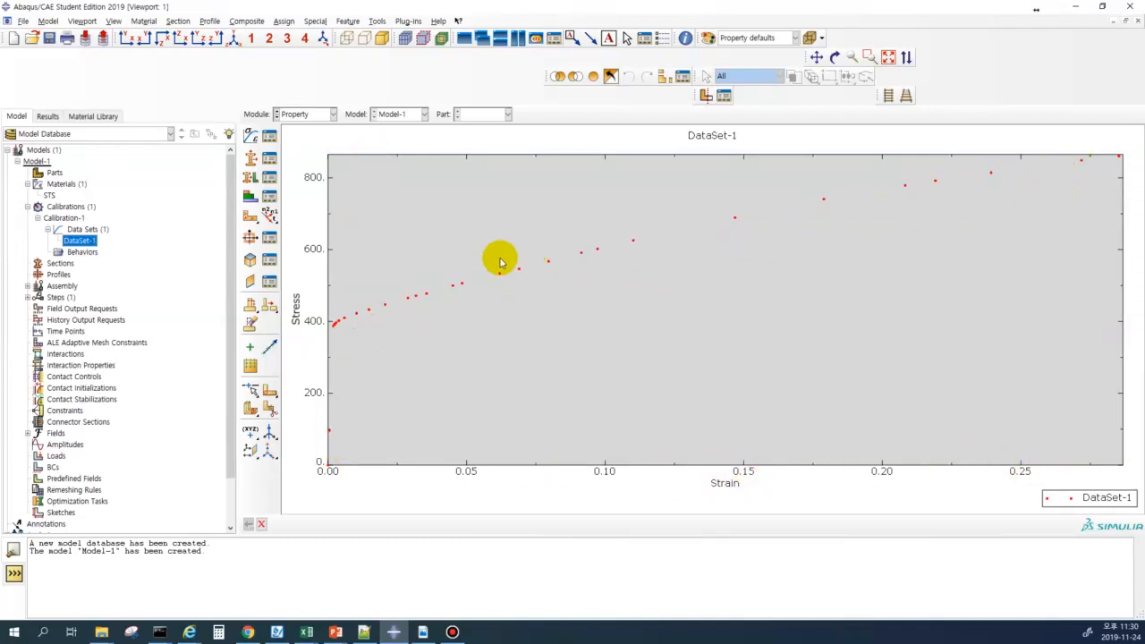
- Create a calibration behavior named Behavior-1 of type Elastic Plastic Isotropic
double_click(81, 253)
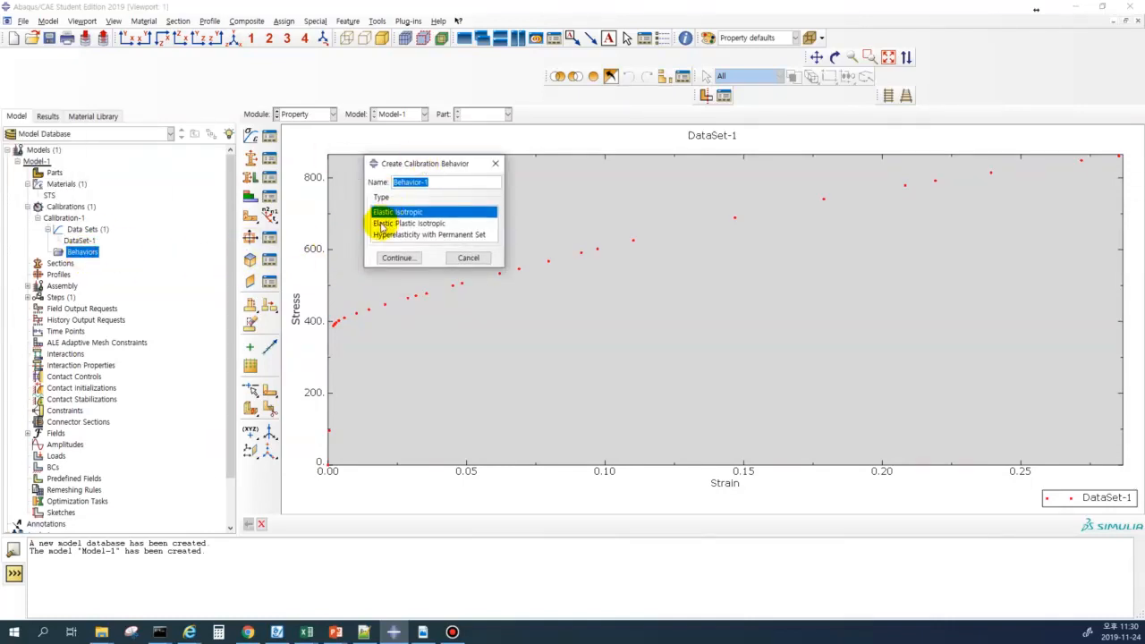
click(403, 215)
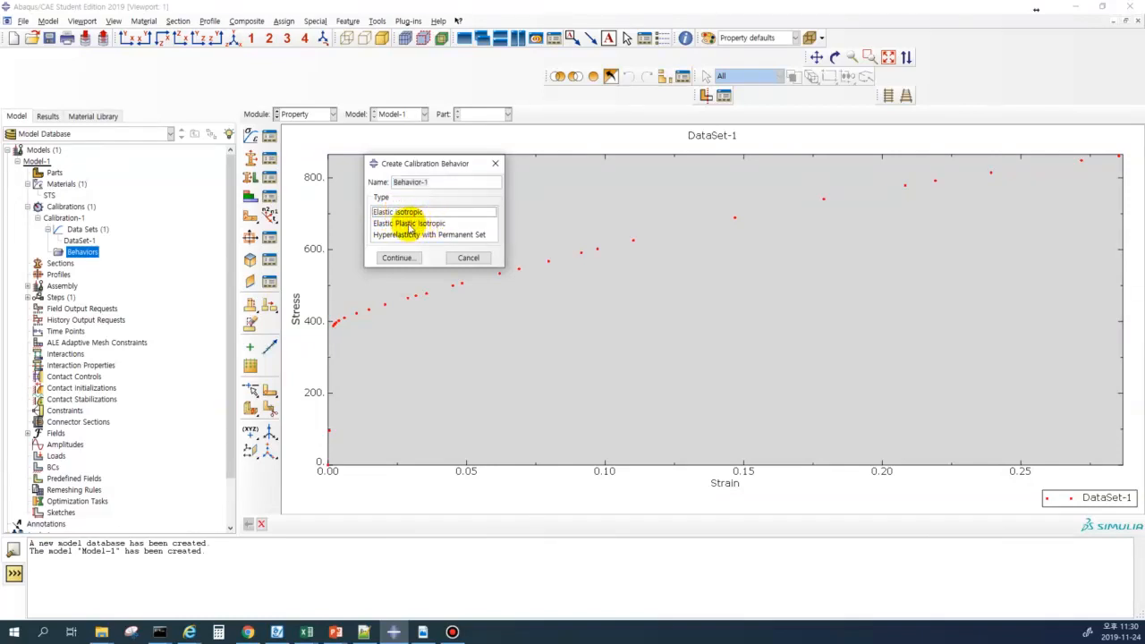
click(409, 224)
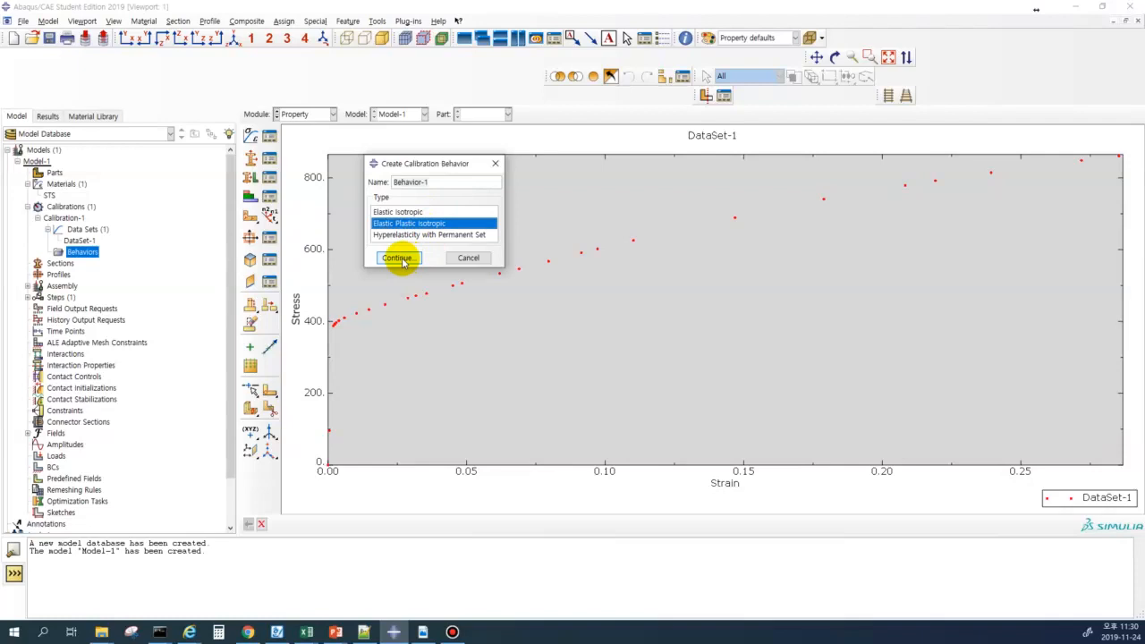
click(401, 259)
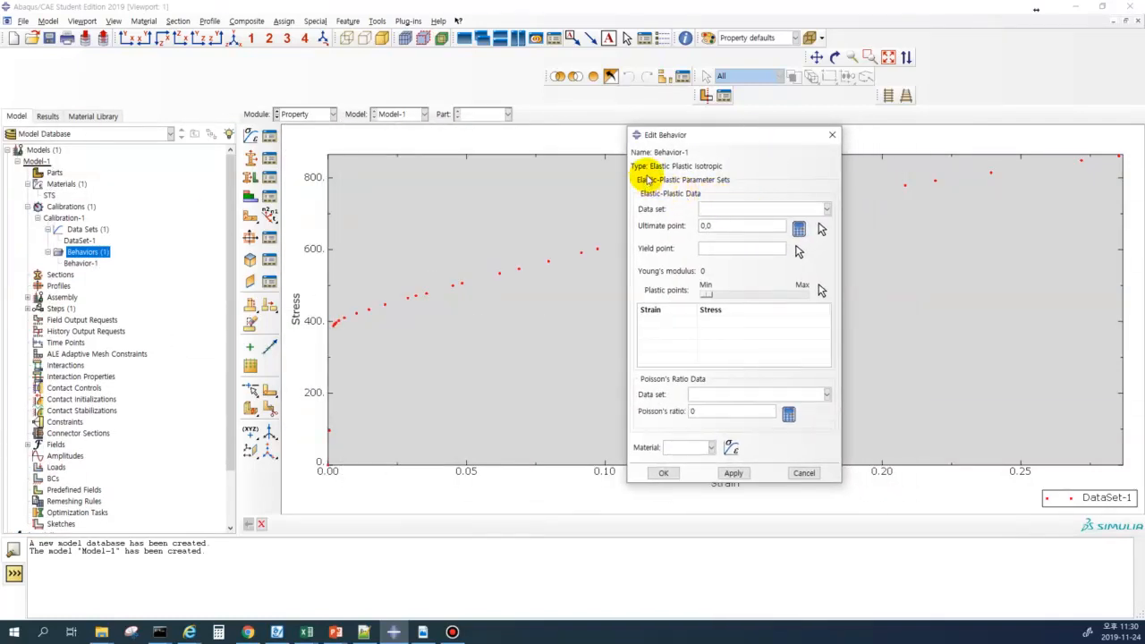
- Use DataSet-1 for the elastic-plastic data and set the ultimate point near the curve's end at 0.28444,859.95183
click(725, 209)
click(723, 224)
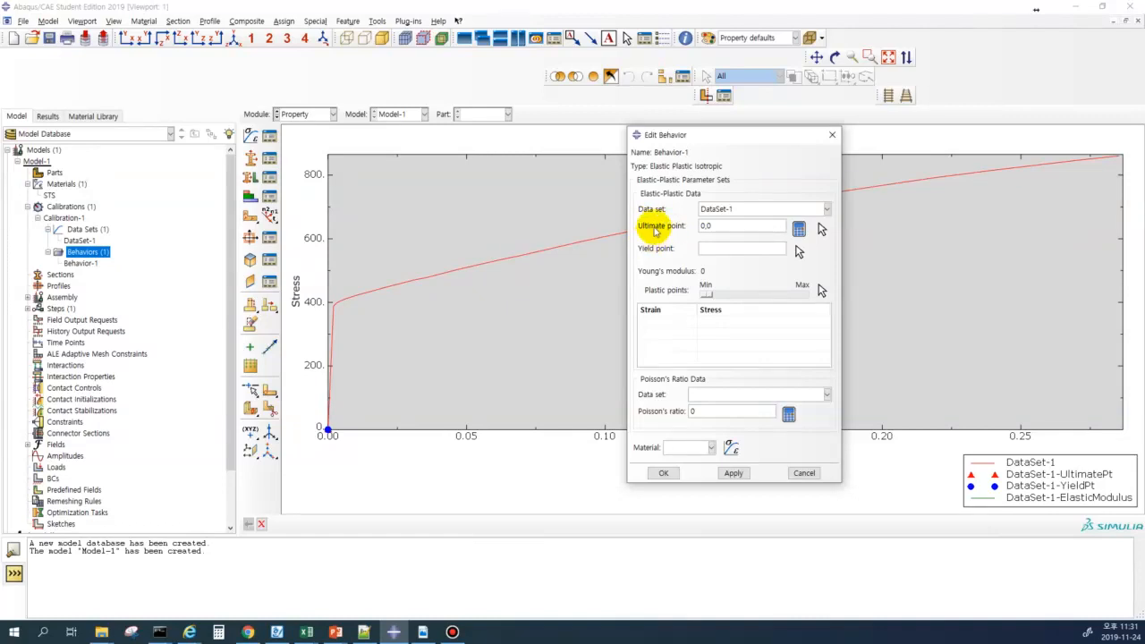
click(822, 229)
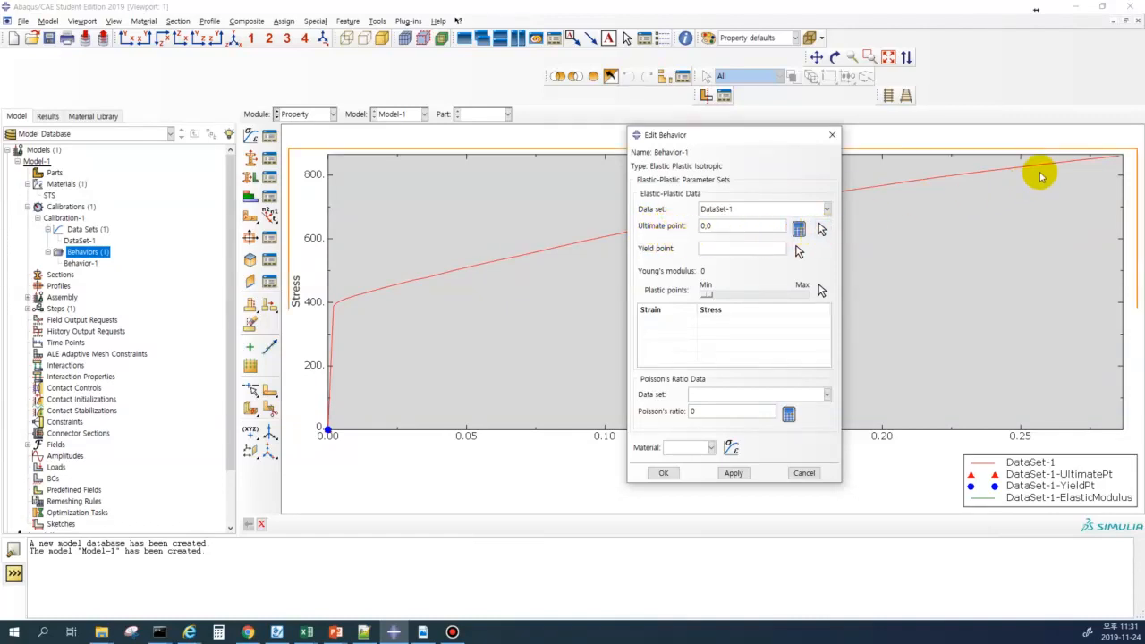
click(822, 230)
click(799, 229)
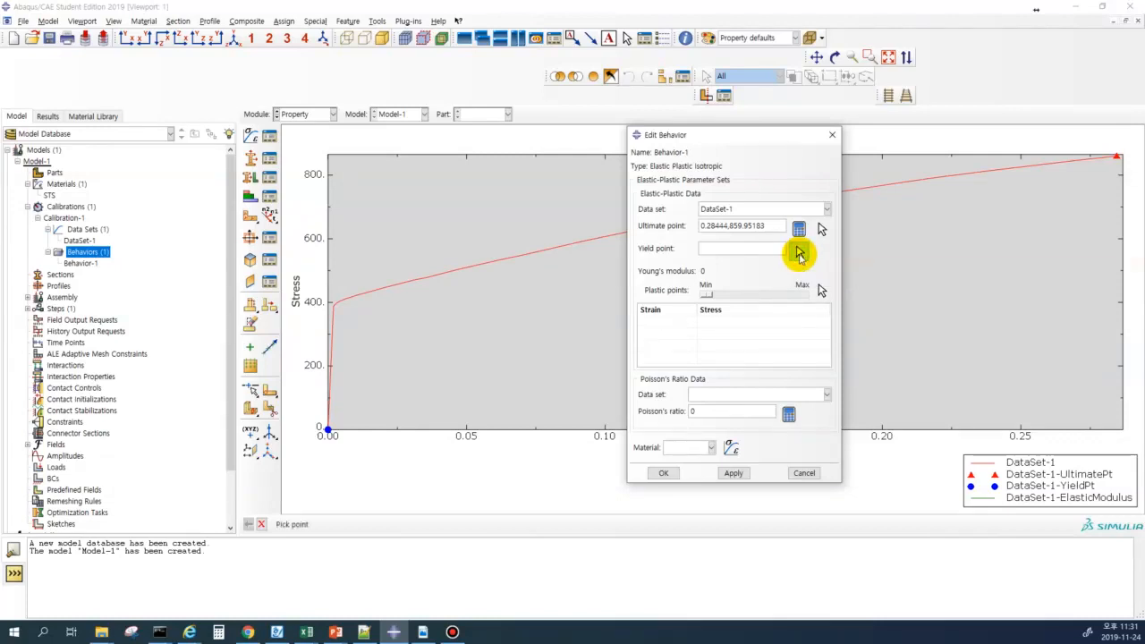
- Pick the yield point at the knee of the stress-strain curve, at 0.00195,387.15053
scroll(325, 301, up, 2)
scroll(402, 289, up, 1)
ctrl+alt+middle_drag(610, 248, 642, 244)
scroll(390, 308, up, 2)
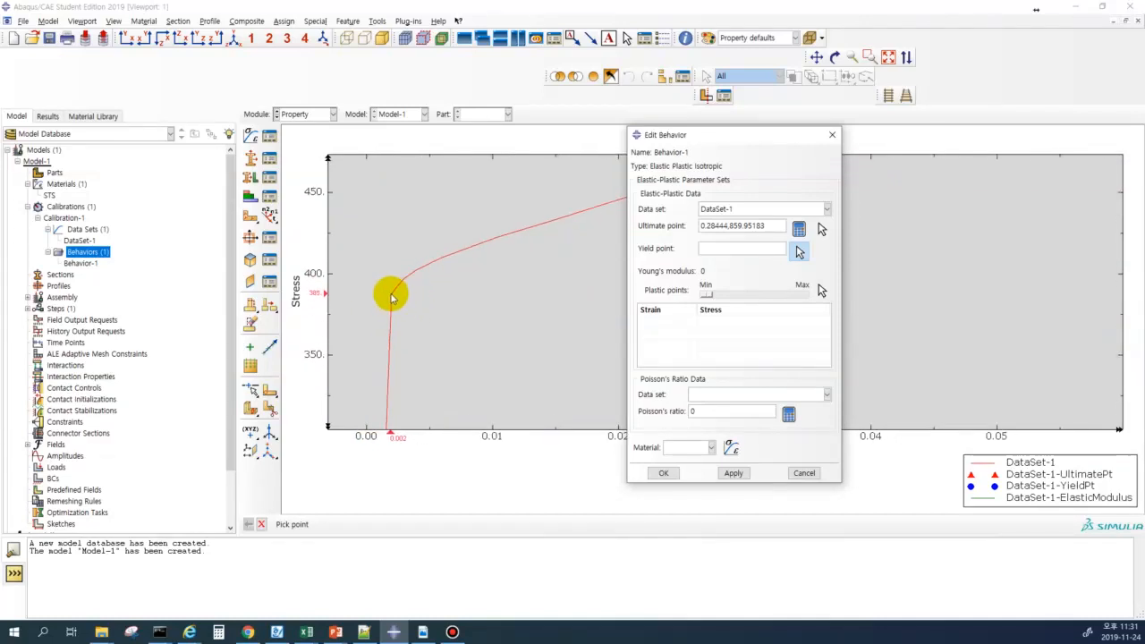
click(391, 297)
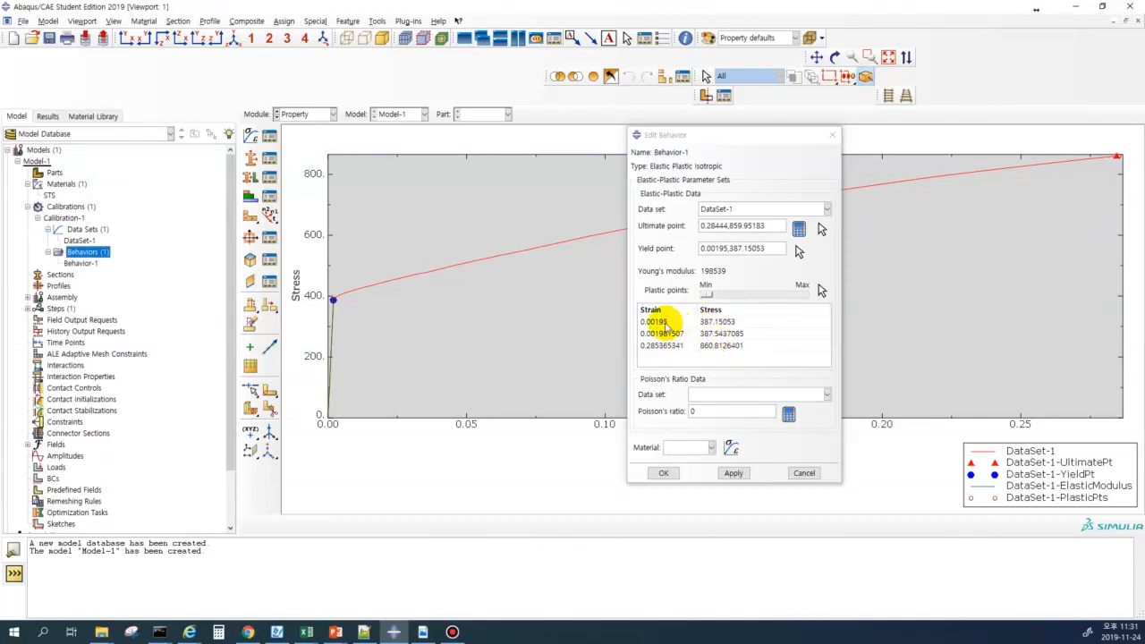
- Adjust the density of plastic points along the curve so the strain-stress table holds seven rows
drag(706, 297, 719, 297)
drag(722, 134, 780, 231)
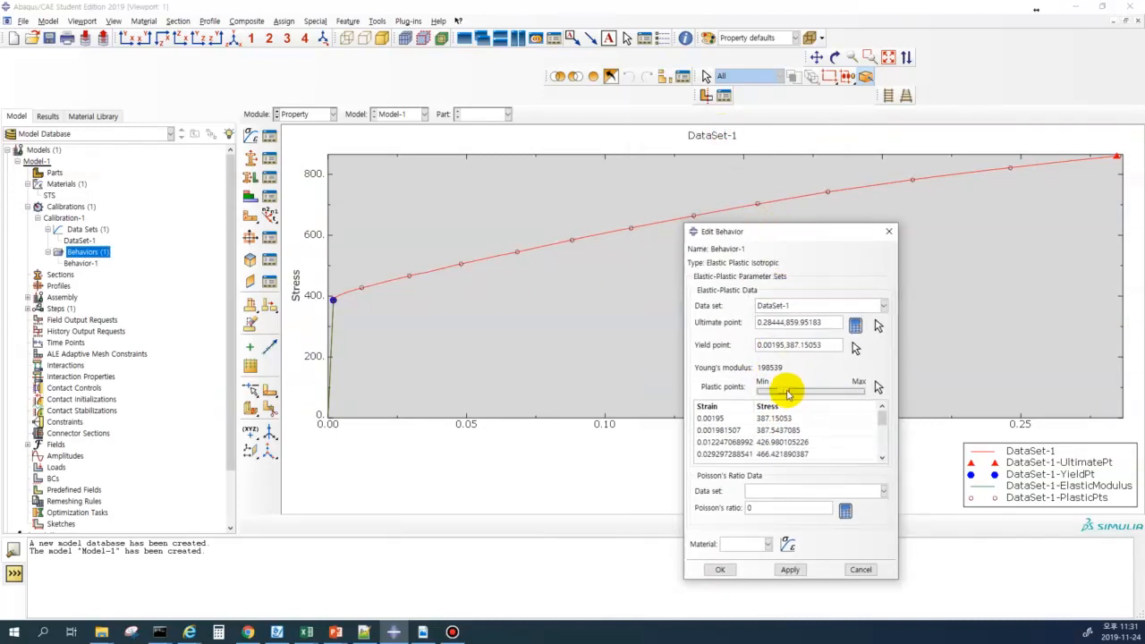
drag(817, 391, 793, 388)
click(771, 392)
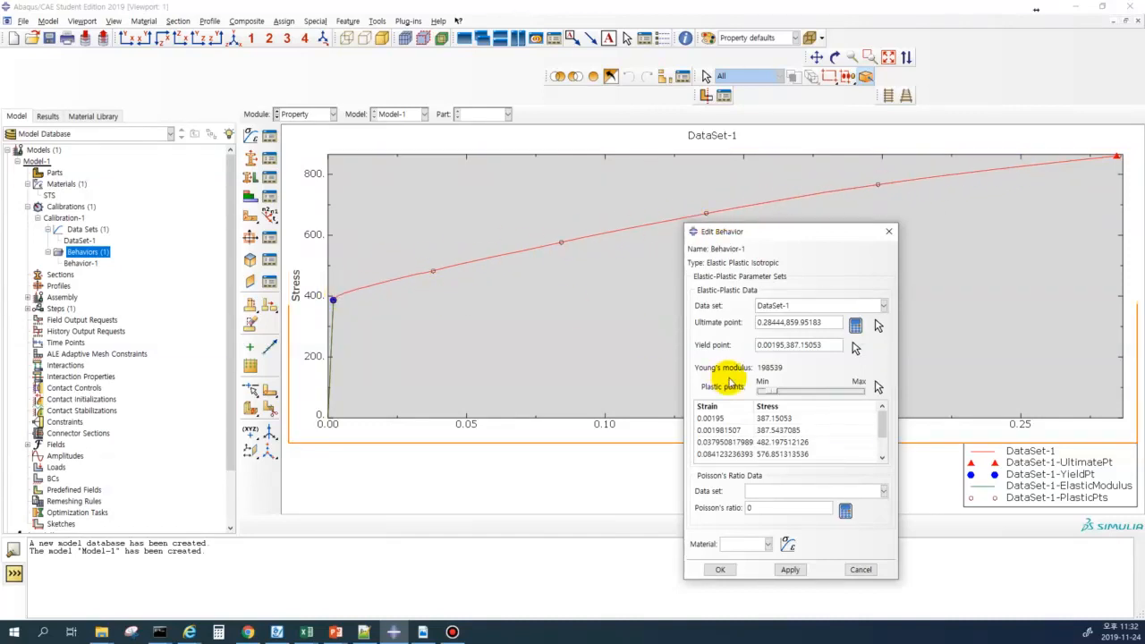
drag(812, 224, 817, 190)
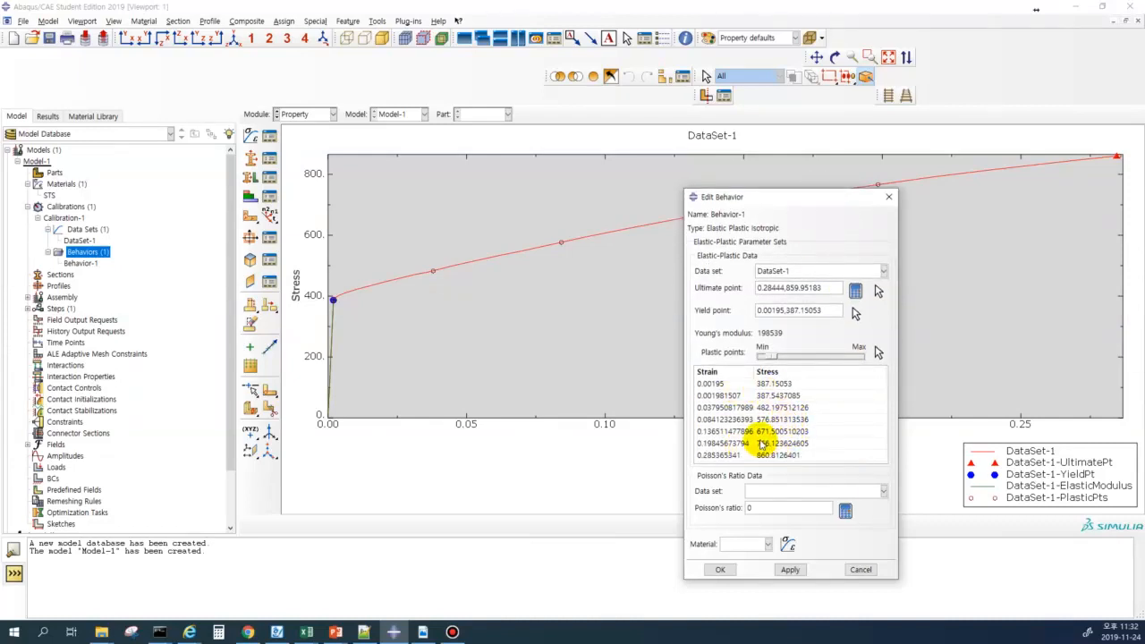
- Set Poisson's ratio to 0.267 and create a new empty material named STS2 from the behavior
drag(783, 508, 717, 517)
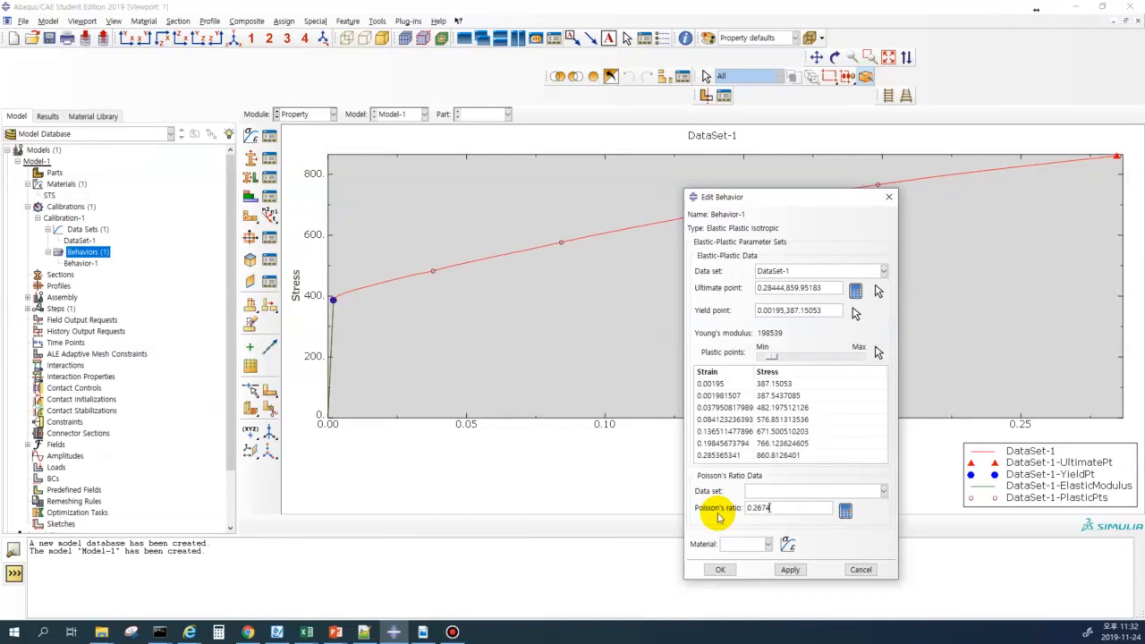
click(788, 545)
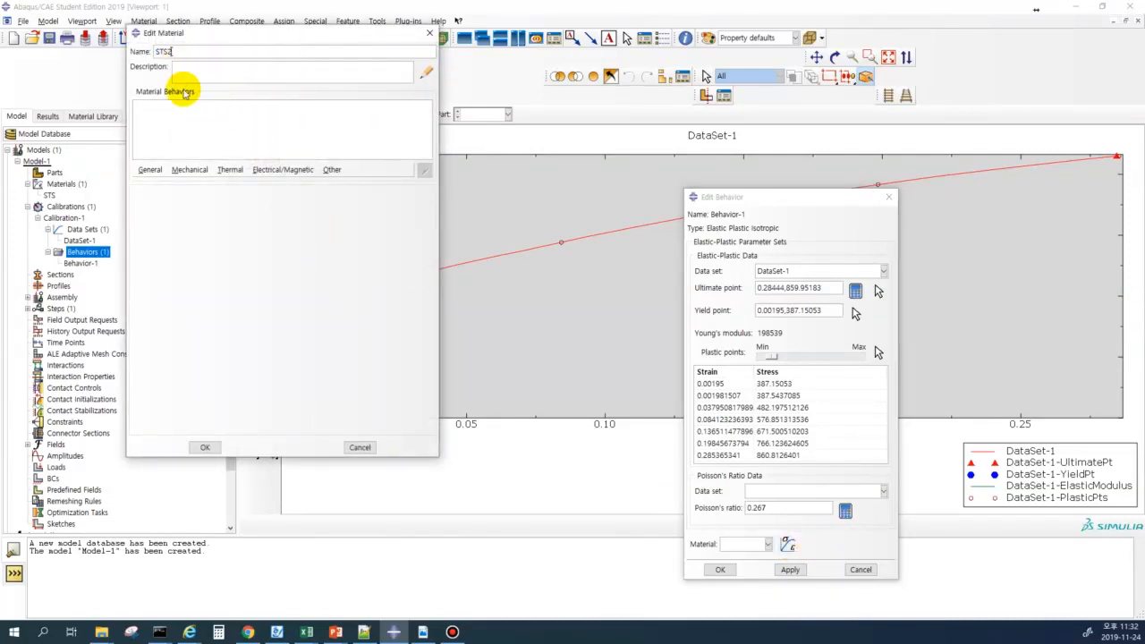
click(205, 447)
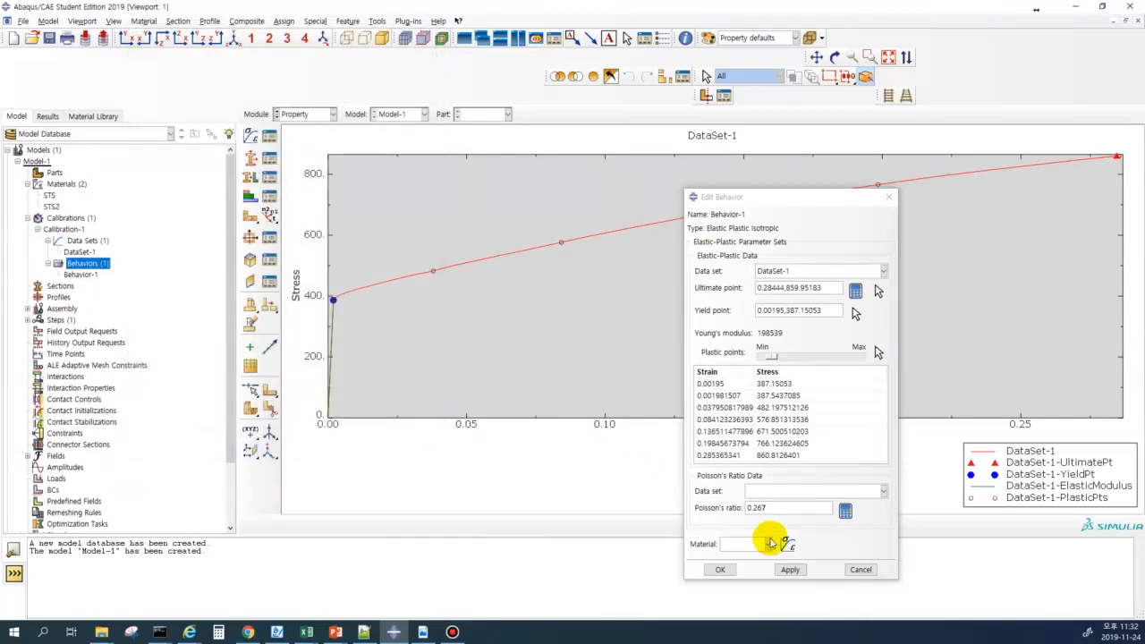
- Assign material STS2 to Behavior-1 and map the calibration parameters to it
click(761, 544)
click(746, 570)
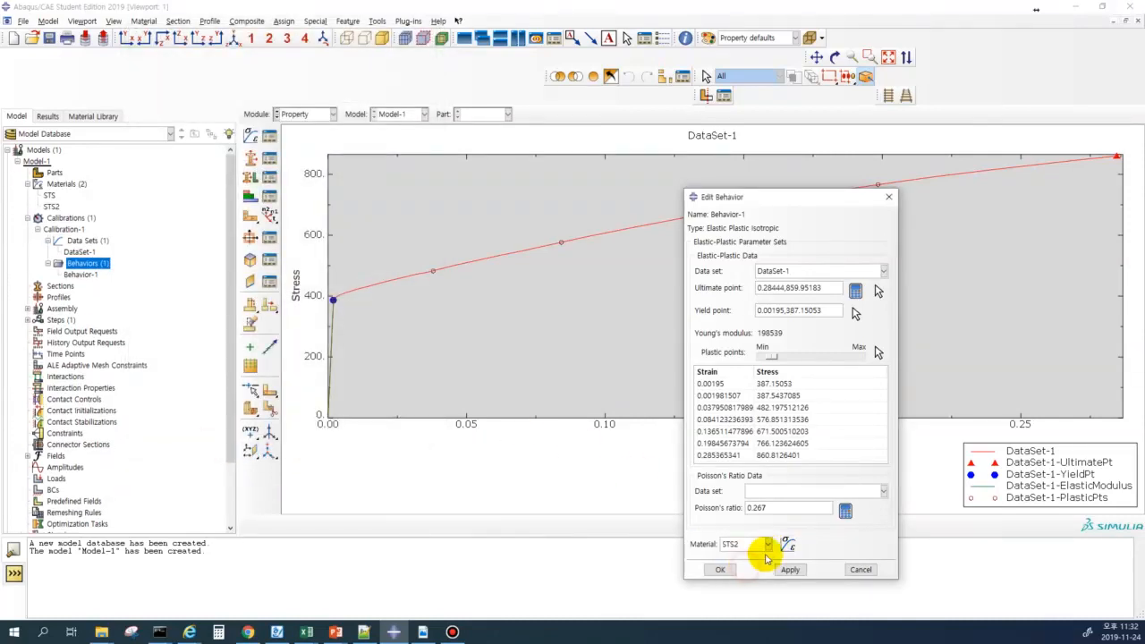
click(725, 570)
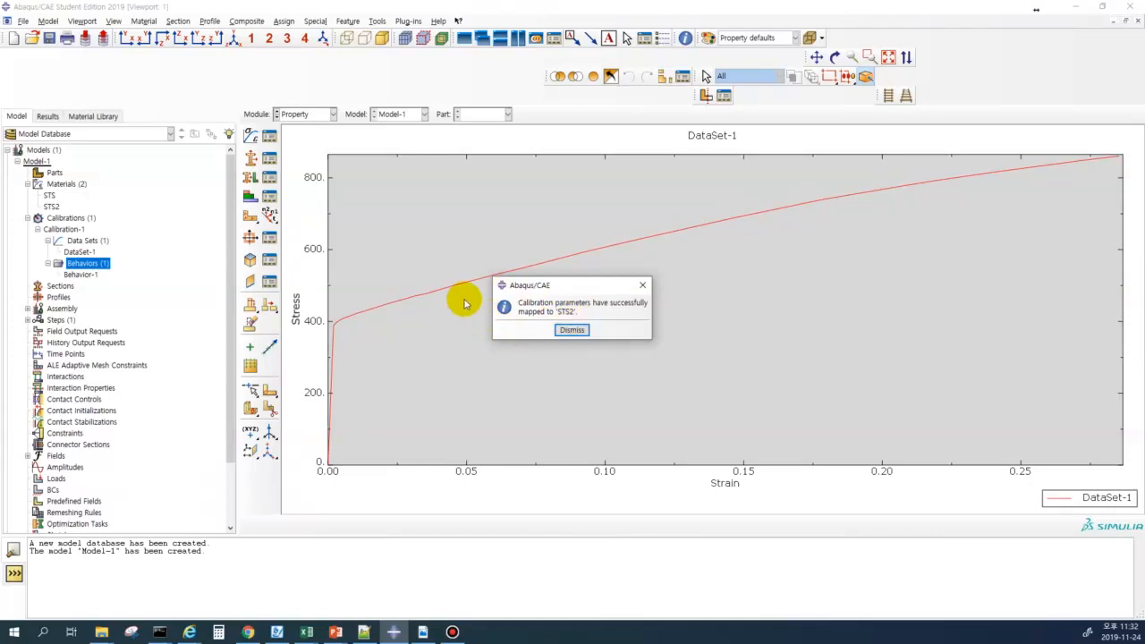
click(573, 331)
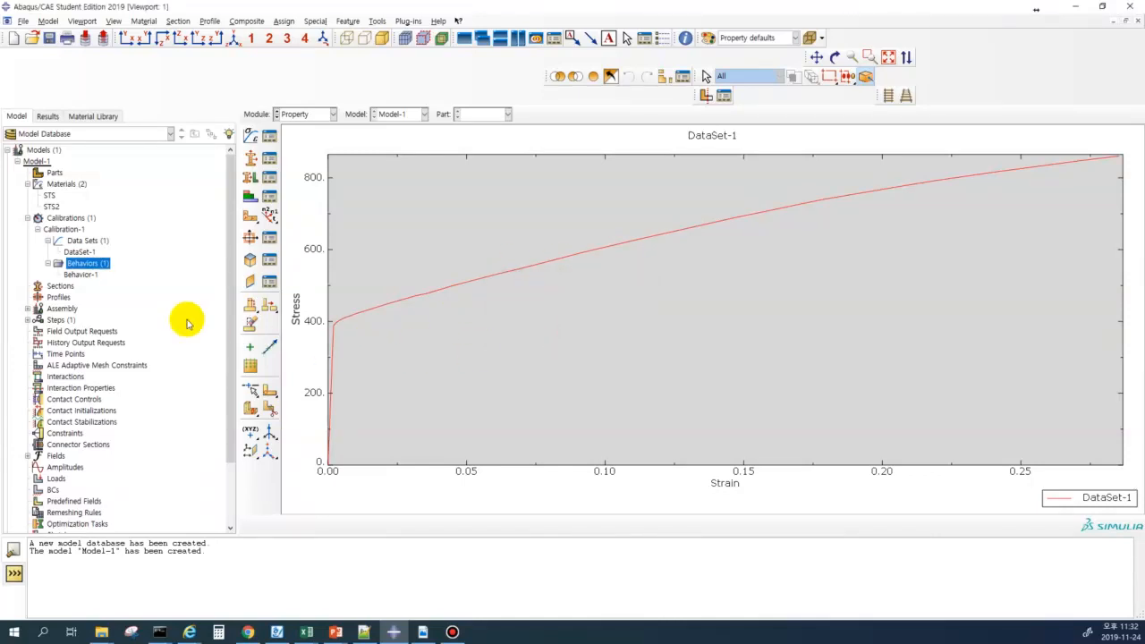
- Open material STS2 and examine its Elastic and Plastic data, widening the table columns to read the full values
double_click(51, 206)
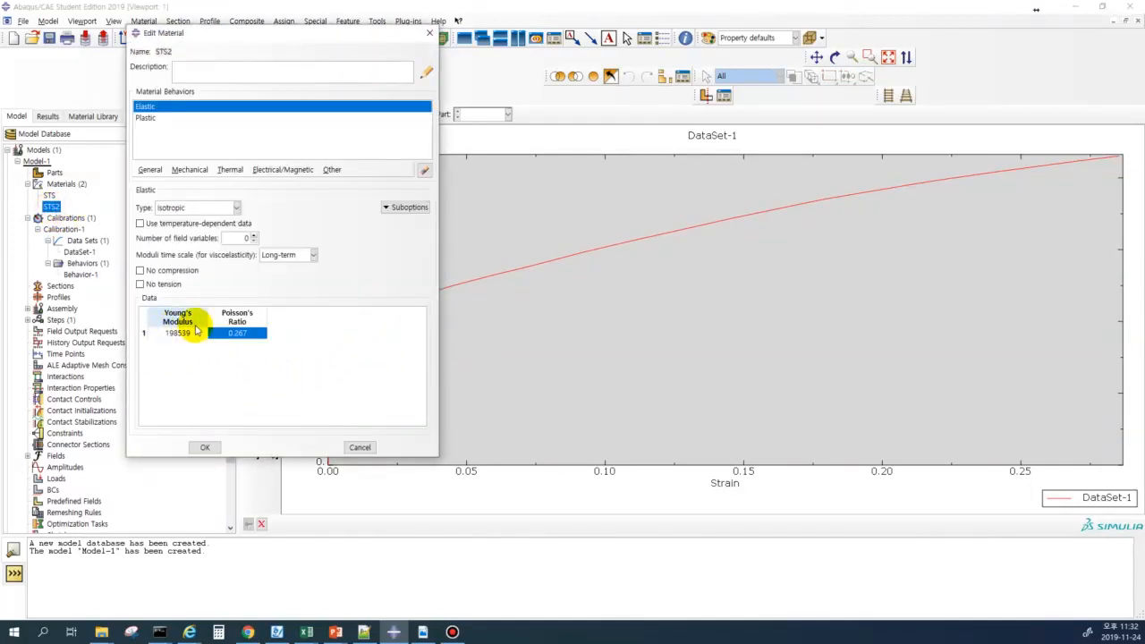
click(146, 118)
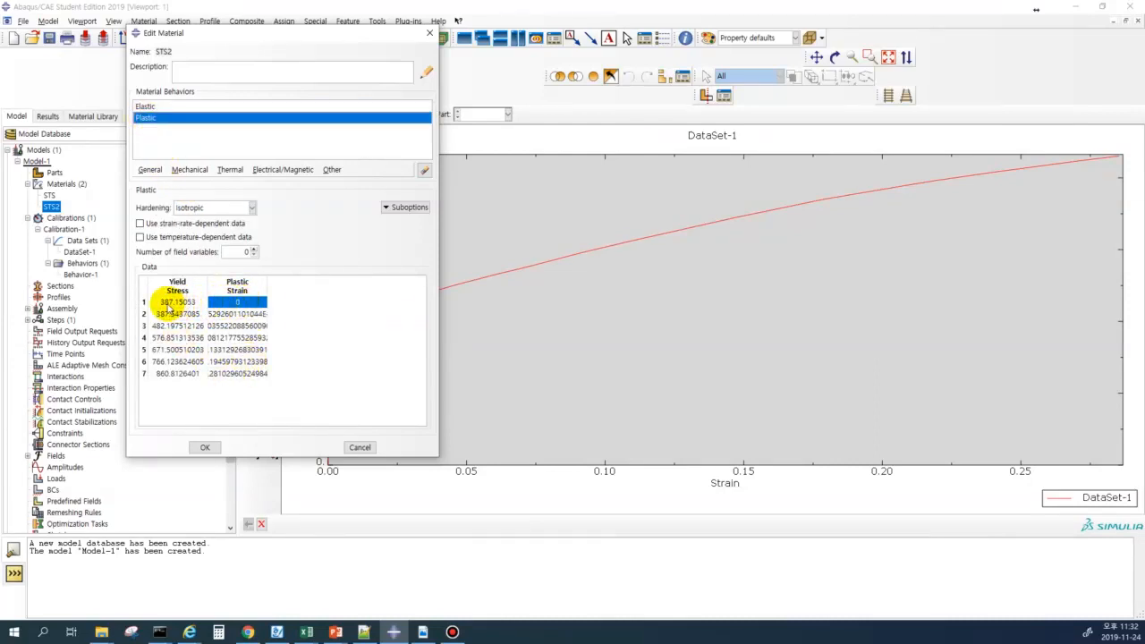
click(237, 314)
click(235, 326)
click(235, 338)
drag(267, 287, 310, 288)
drag(206, 282, 212, 283)
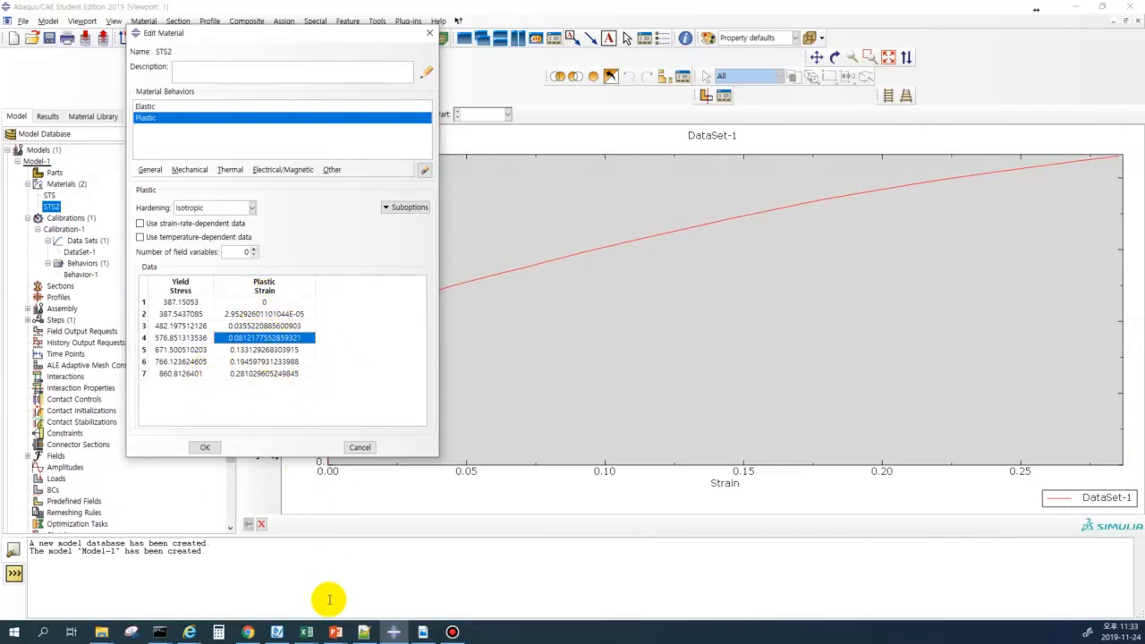
- Review the plastic strain and interpolation formulas on pages 11 and 12 of Lecture10_plastic_deformation.pdf in Acrobat, and return to Abaqus/CAE
click(614, 338)
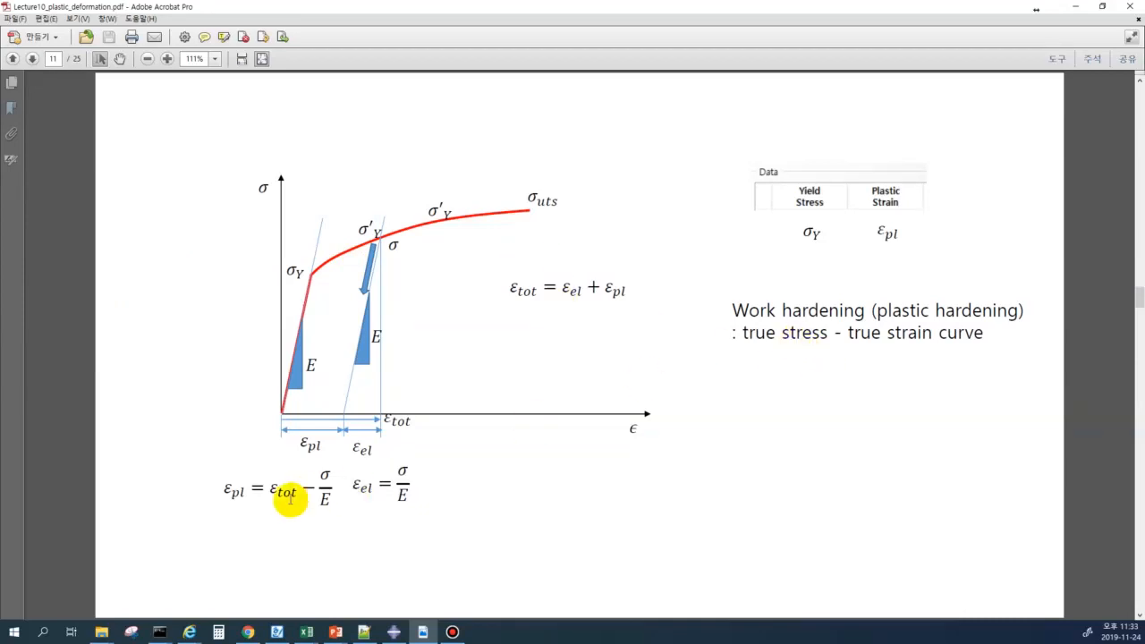
drag(270, 490, 329, 494)
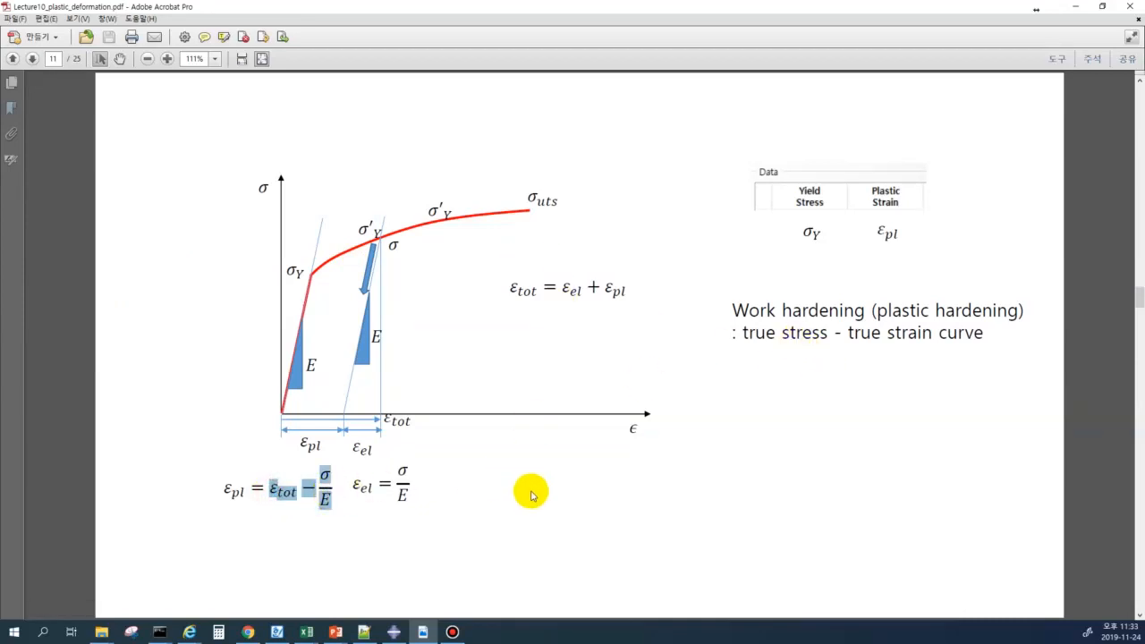
click(472, 492)
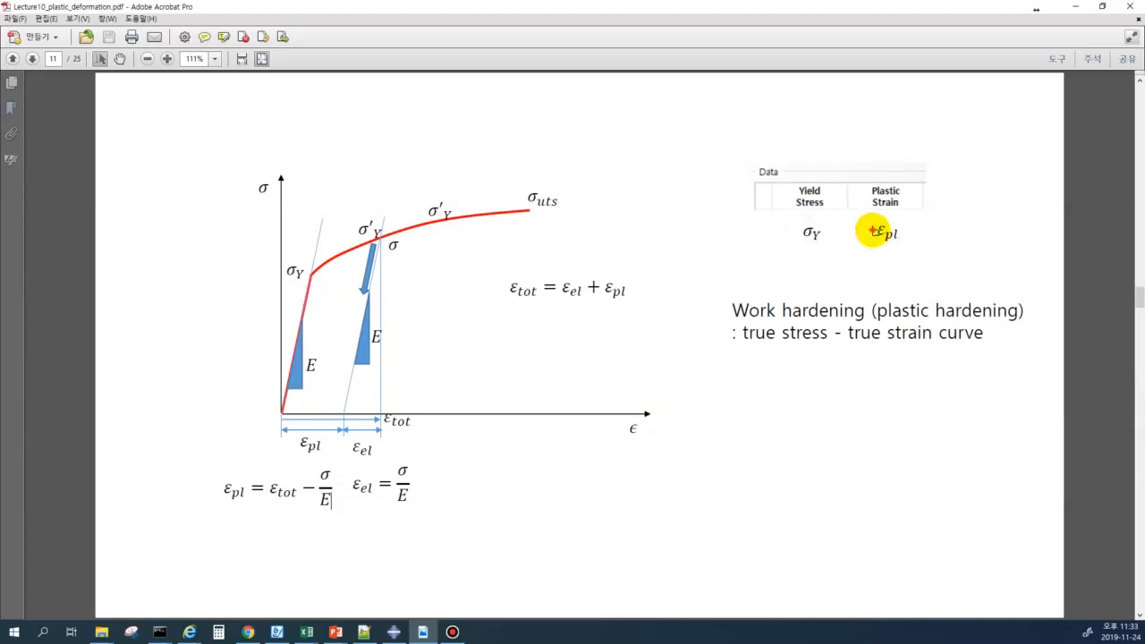
click(820, 243)
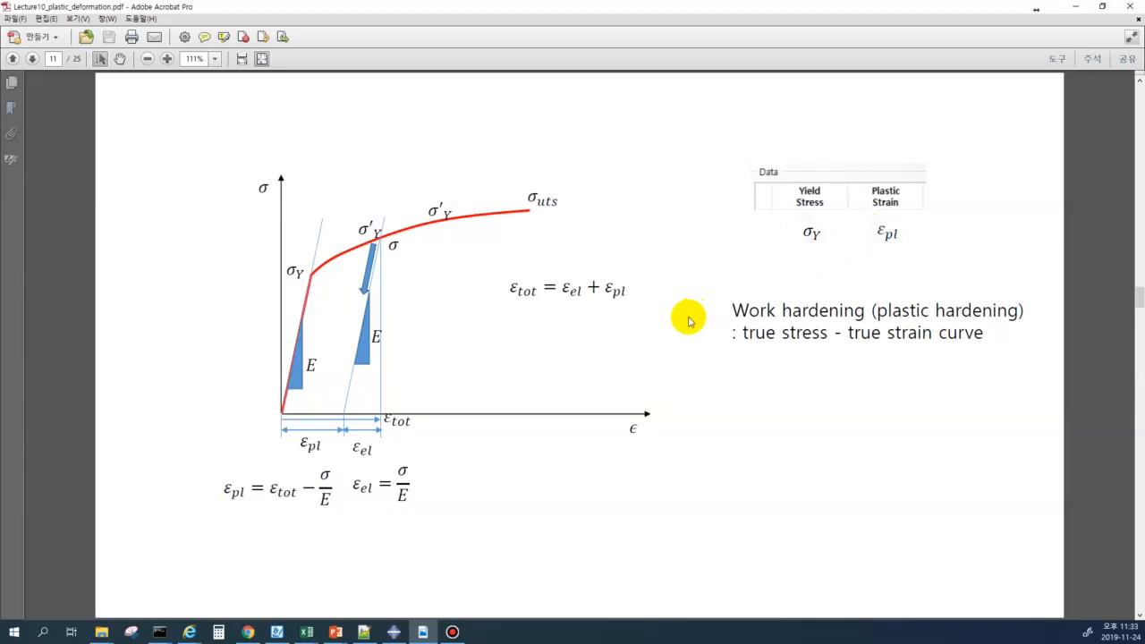
scroll(689, 320, down, 1)
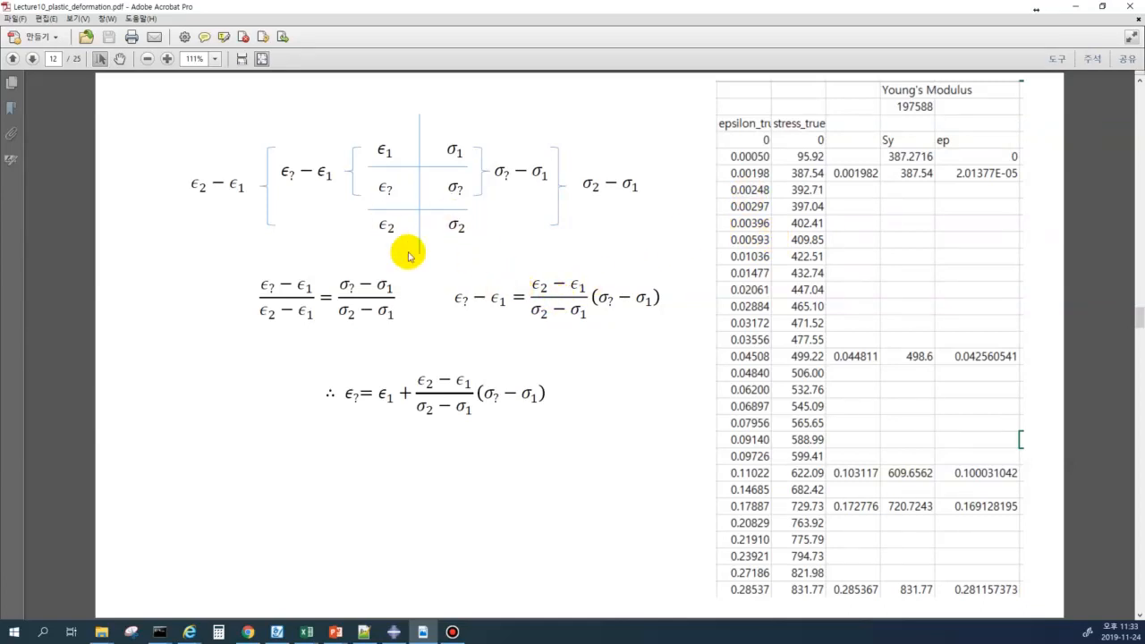
click(1102, 7)
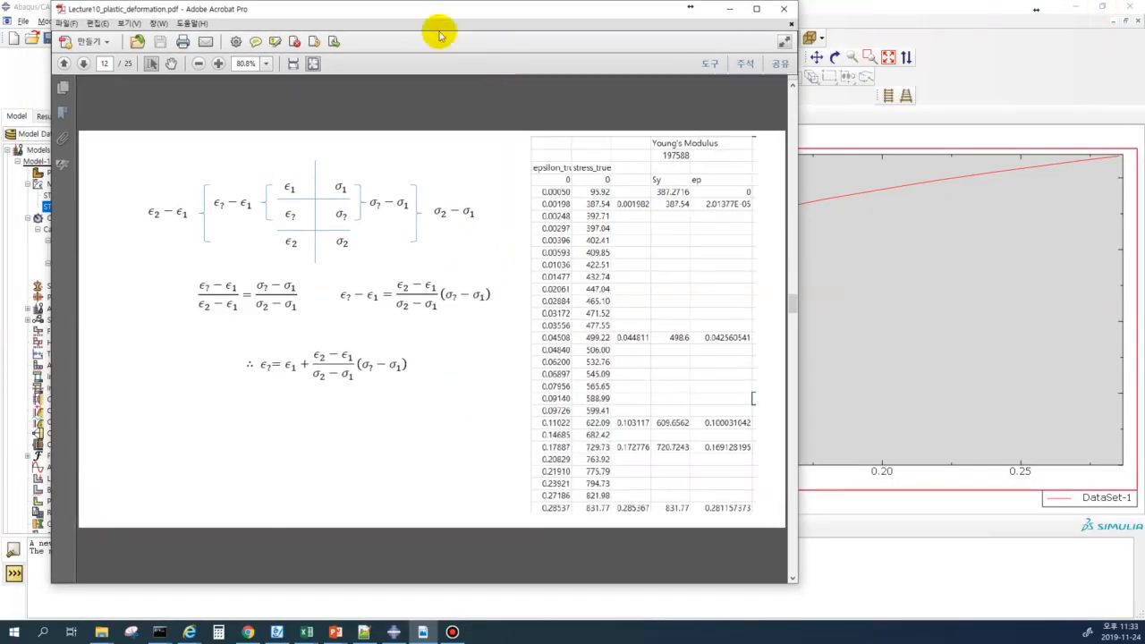
click(732, 10)
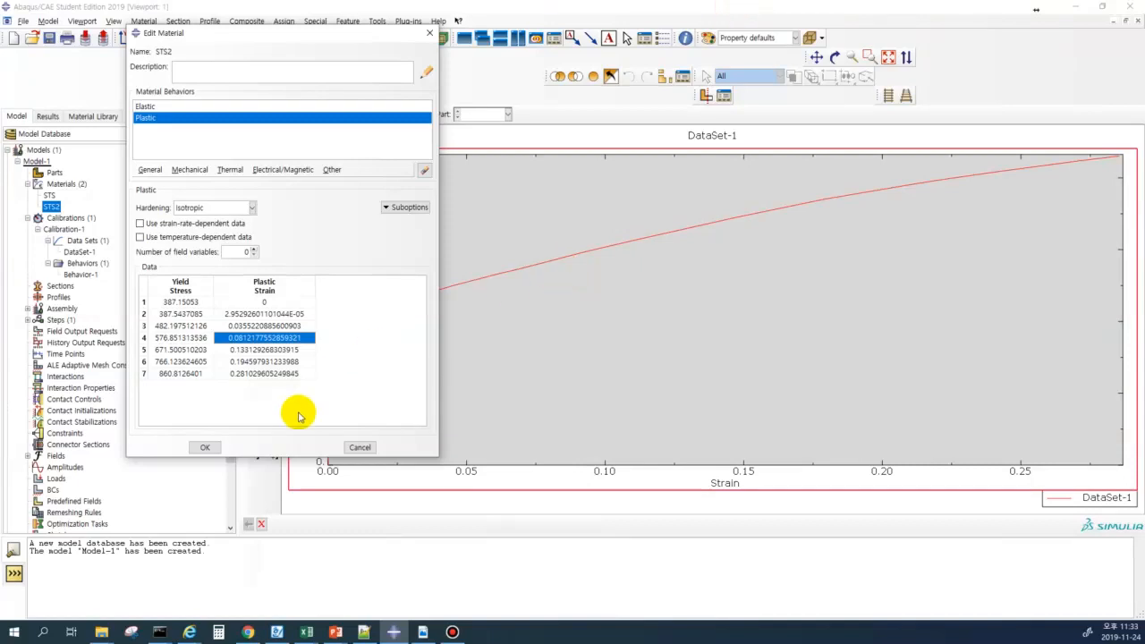
- Switch to plastic_material_SS.xlsx in Excel and examine the ep and Sy' columns on Sheet1 (2)
click(308, 633)
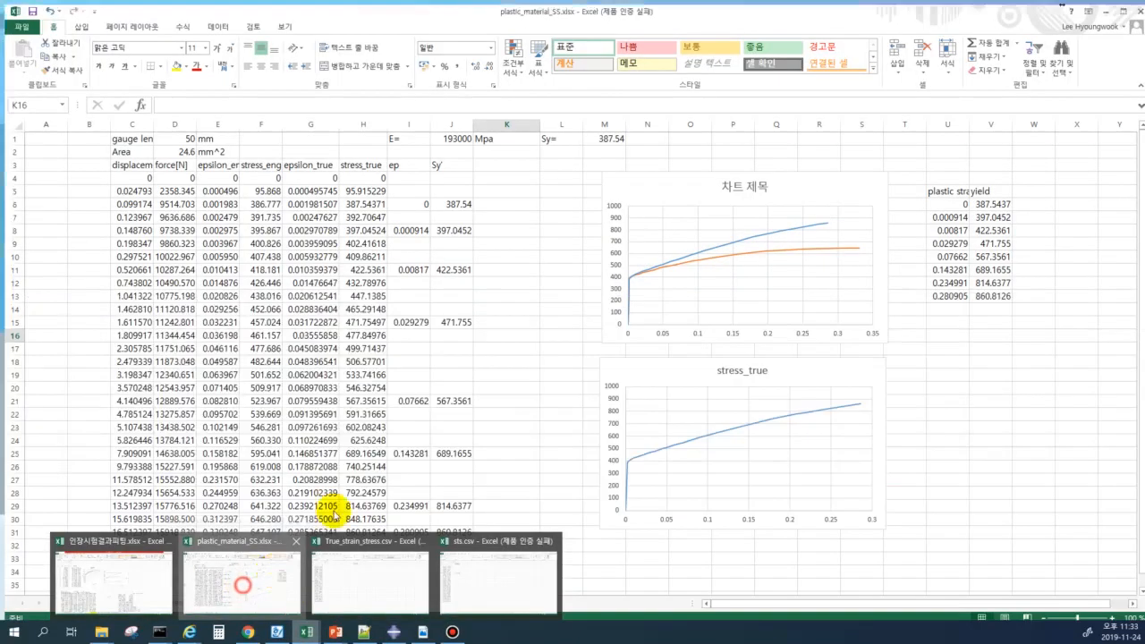
click(243, 586)
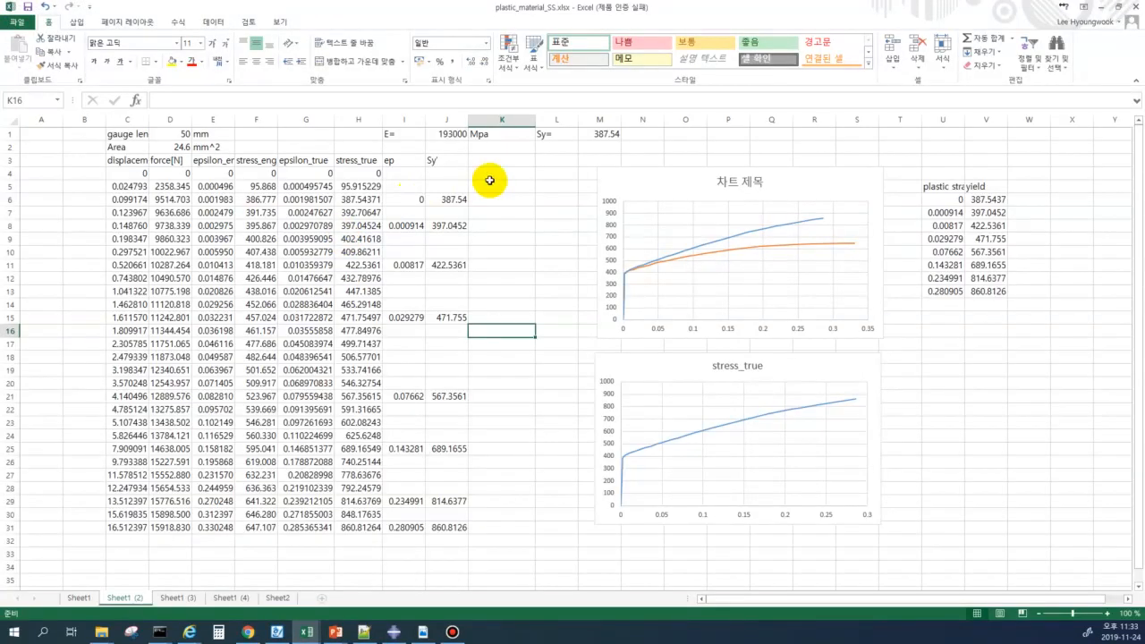
click(540, 287)
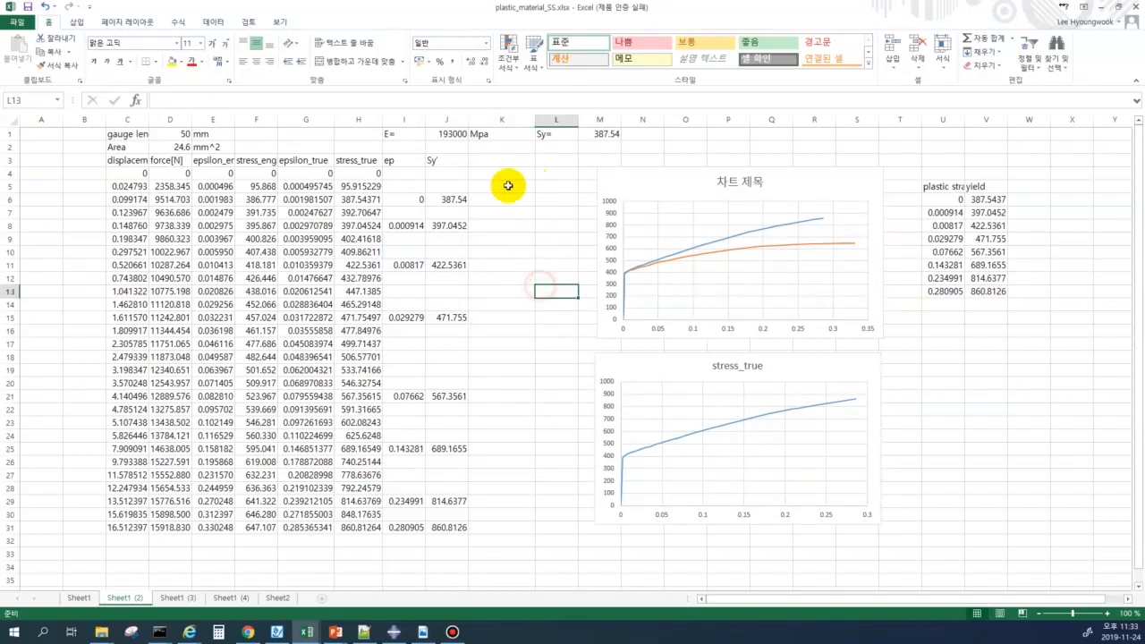
click(510, 528)
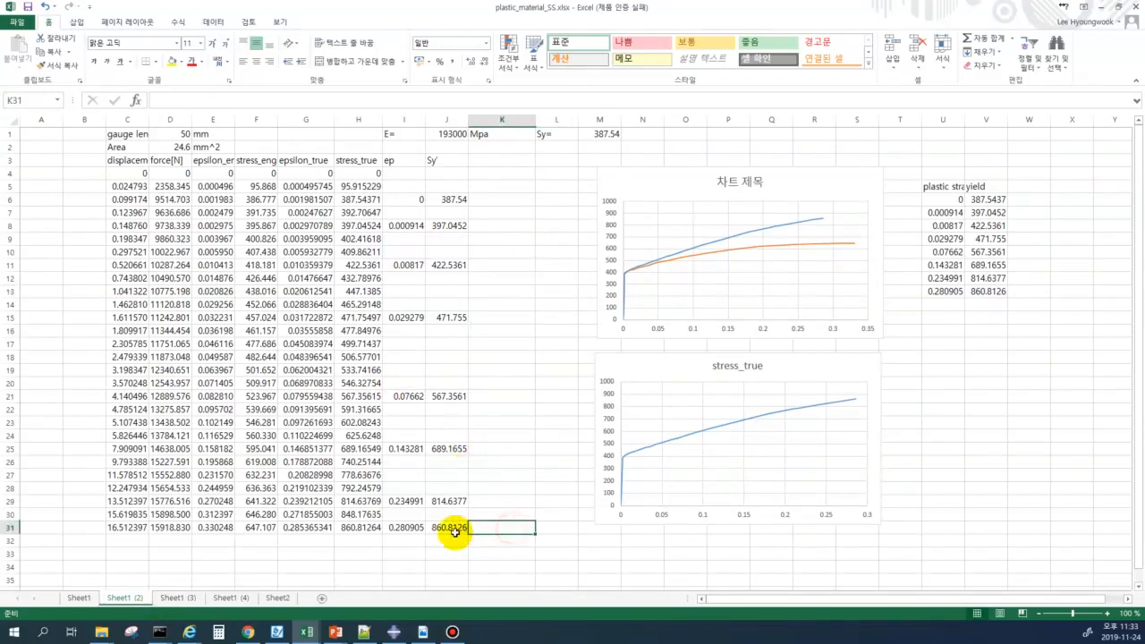
- Move the ep and Sy' headings to J3 and K3 and clear the old values in those columns
click(405, 186)
click(396, 160)
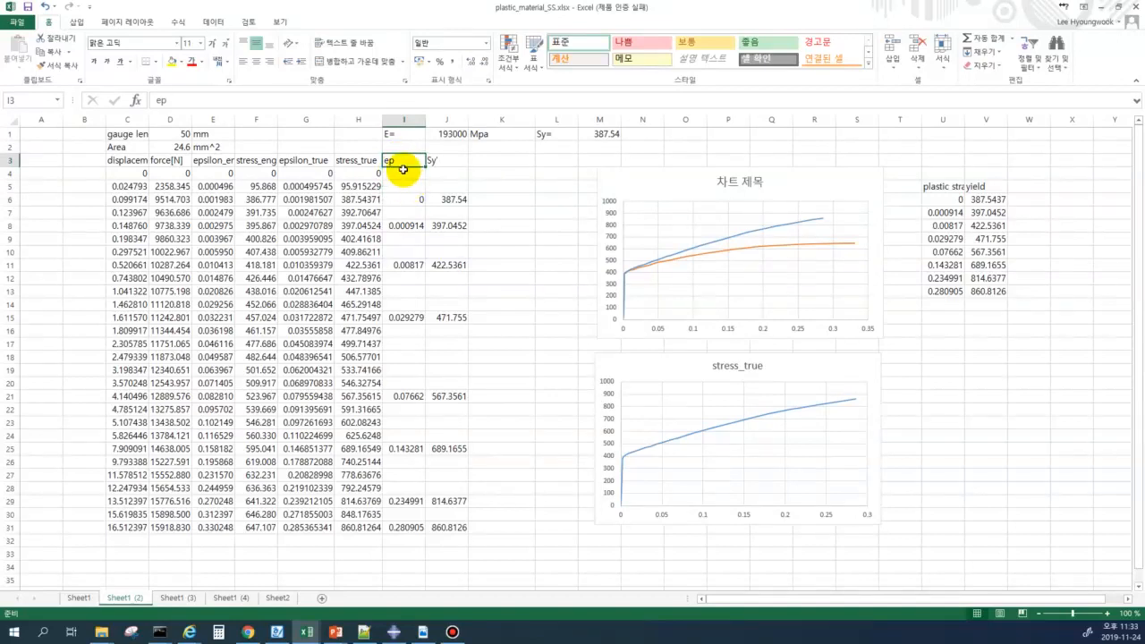
drag(396, 181, 480, 163)
click(503, 528)
key(Delete)
click(496, 309)
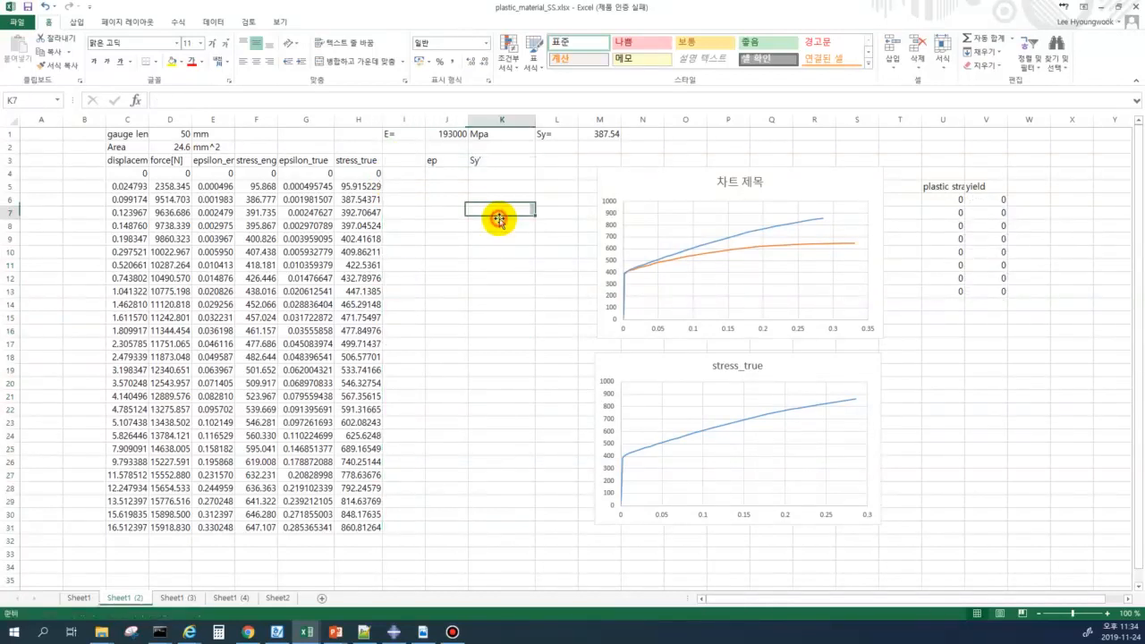
- Add the heading strain in cell I3, beside the ep heading
click(401, 159)
text(stra)
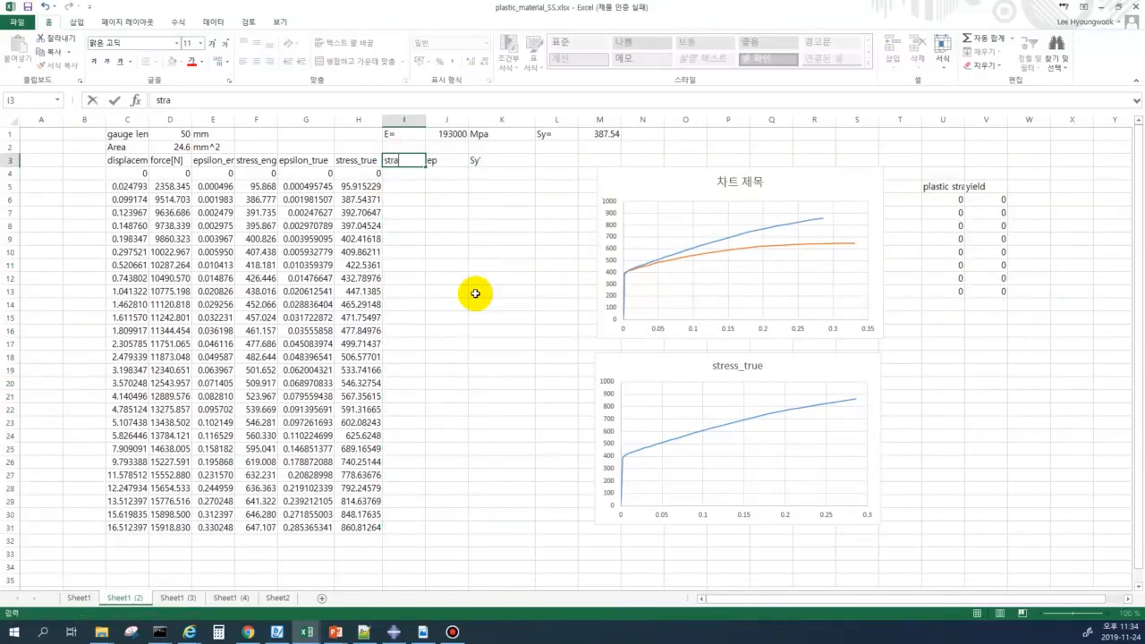
key(Return)
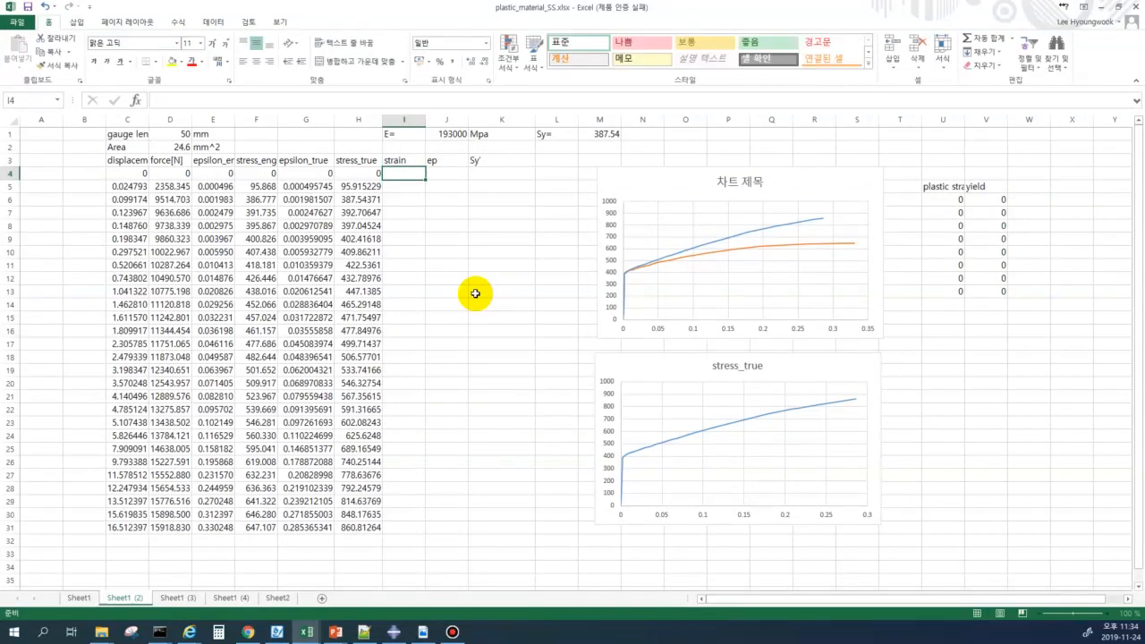
- Restore the workbook window to a smaller size, place it beside the Edit Material dialog and widen it to show column M
double_click(421, 10)
drag(587, 38, 627, 28)
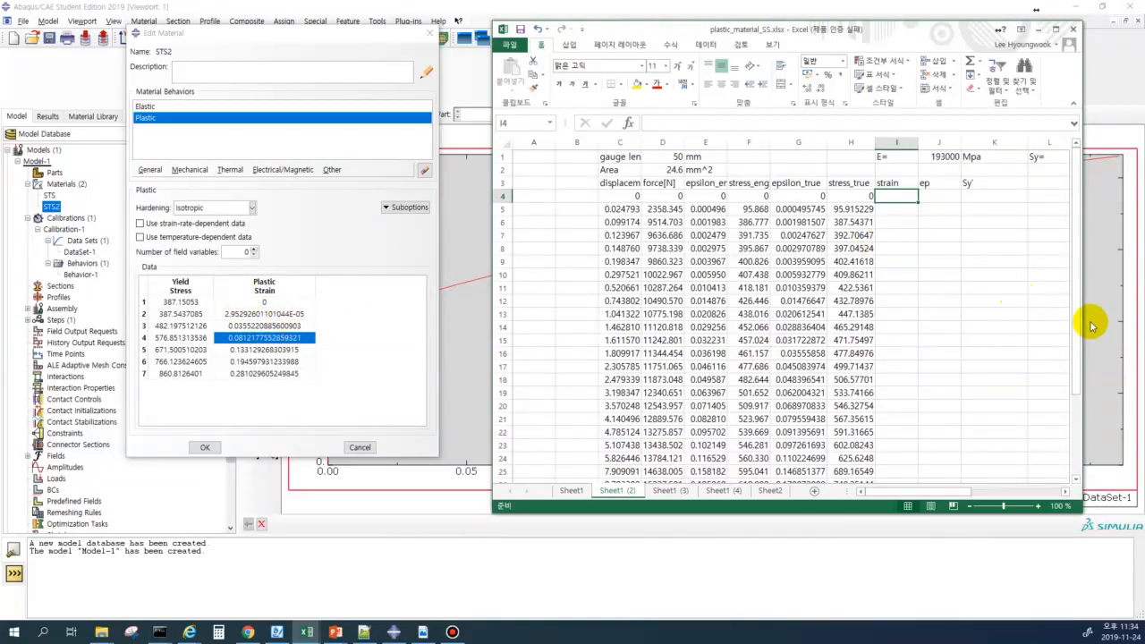
drag(1081, 318, 1128, 314)
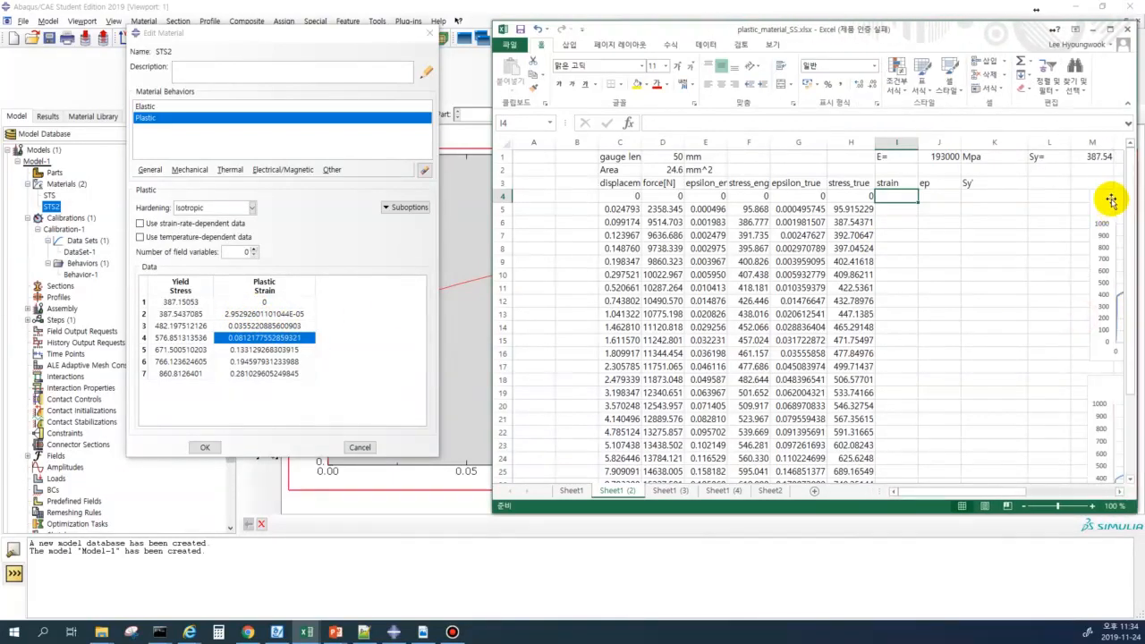
- Set the yield stress Sy in cell M1 to 387.15053, matching the first yield stress of material STS2
click(1091, 157)
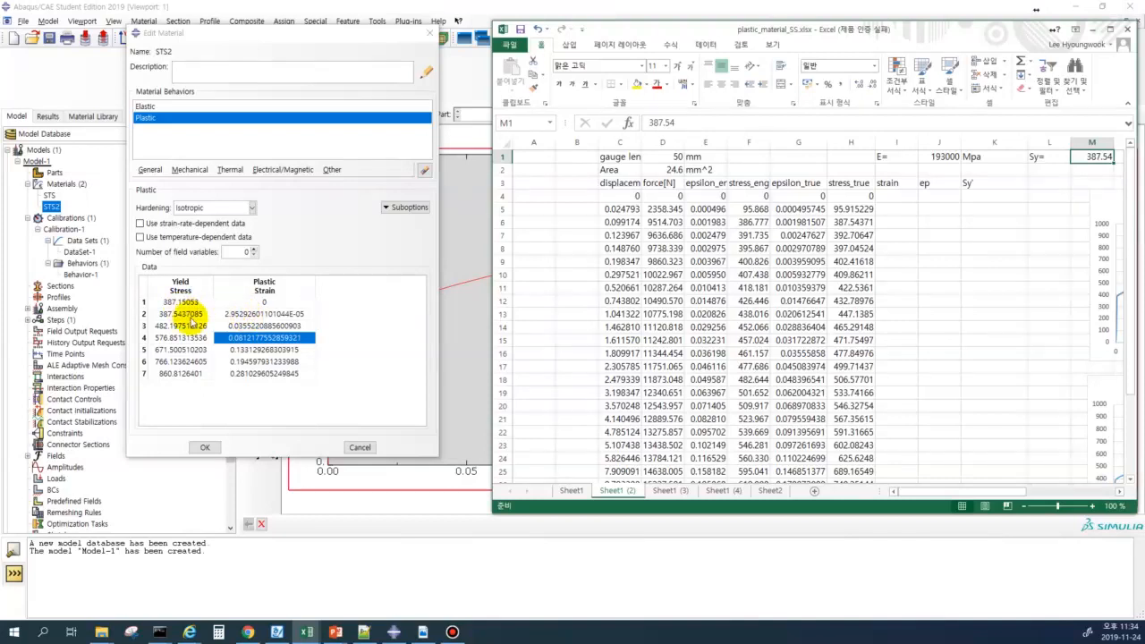
text(38)
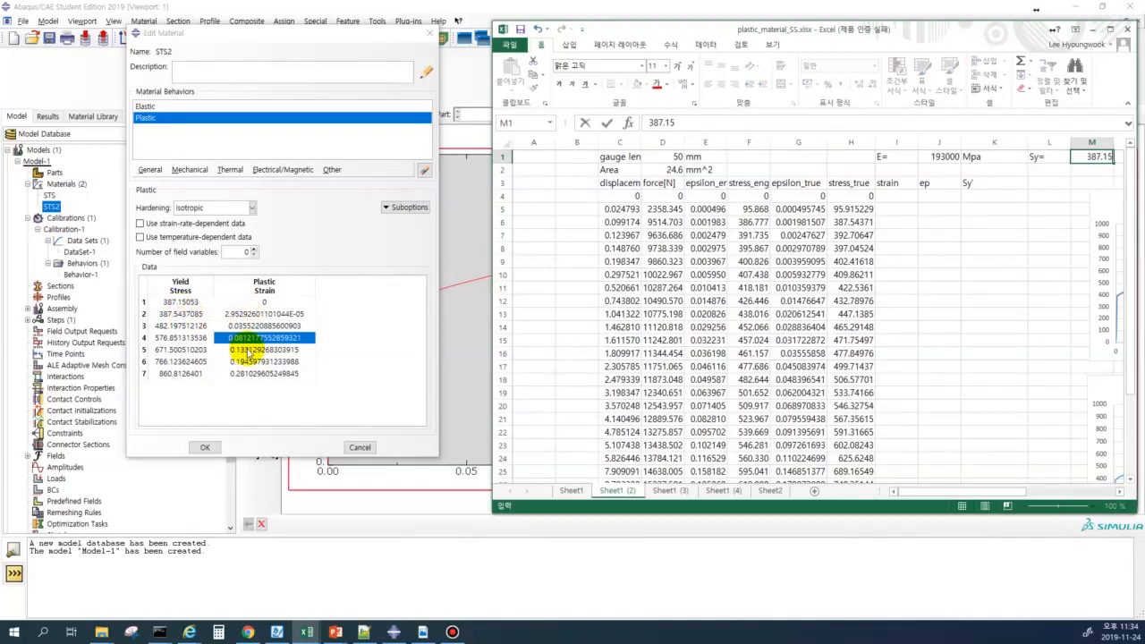
key(Return)
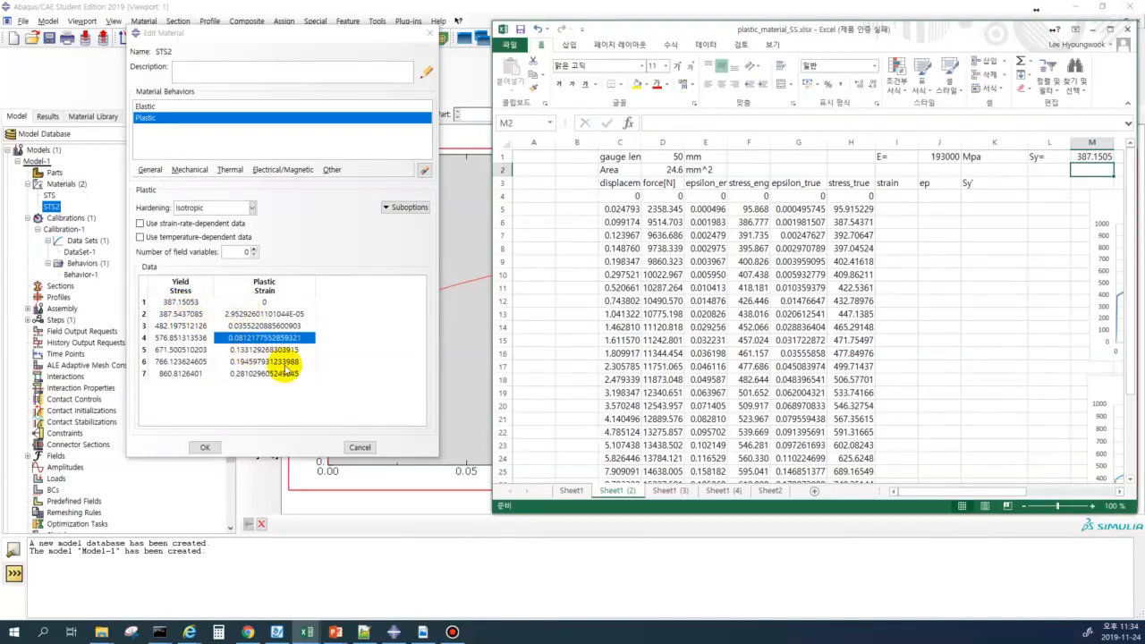
- Look up the elastic Young's modulus of STS2 in Abaqus/CAE and set E in cell J1 of the workbook to 198539
click(147, 107)
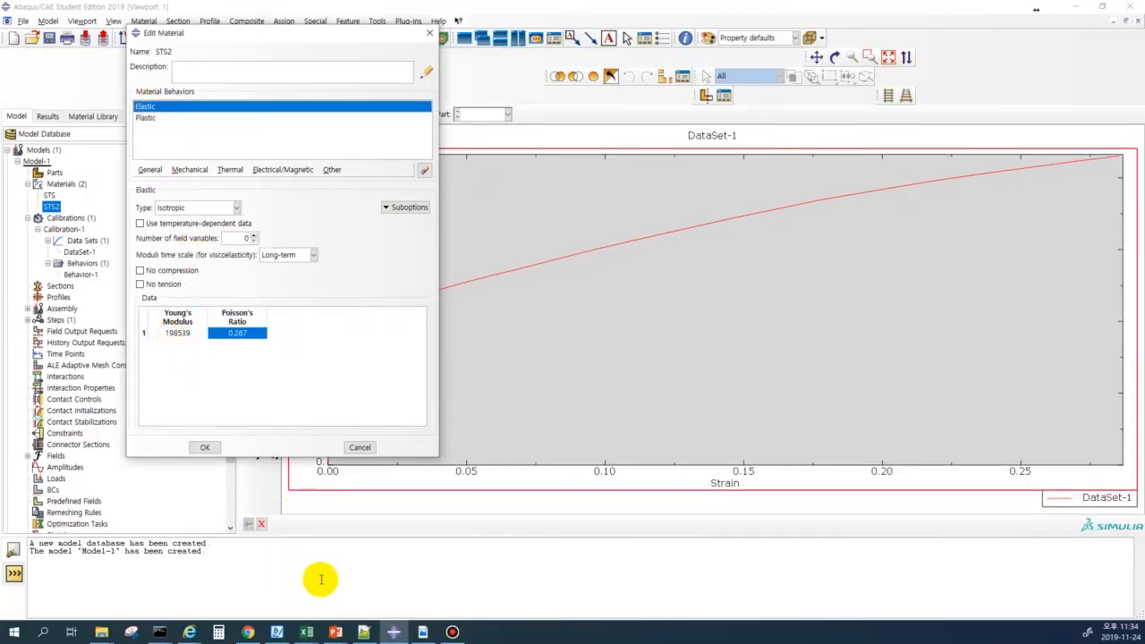
click(361, 472)
key(alt+Tab)
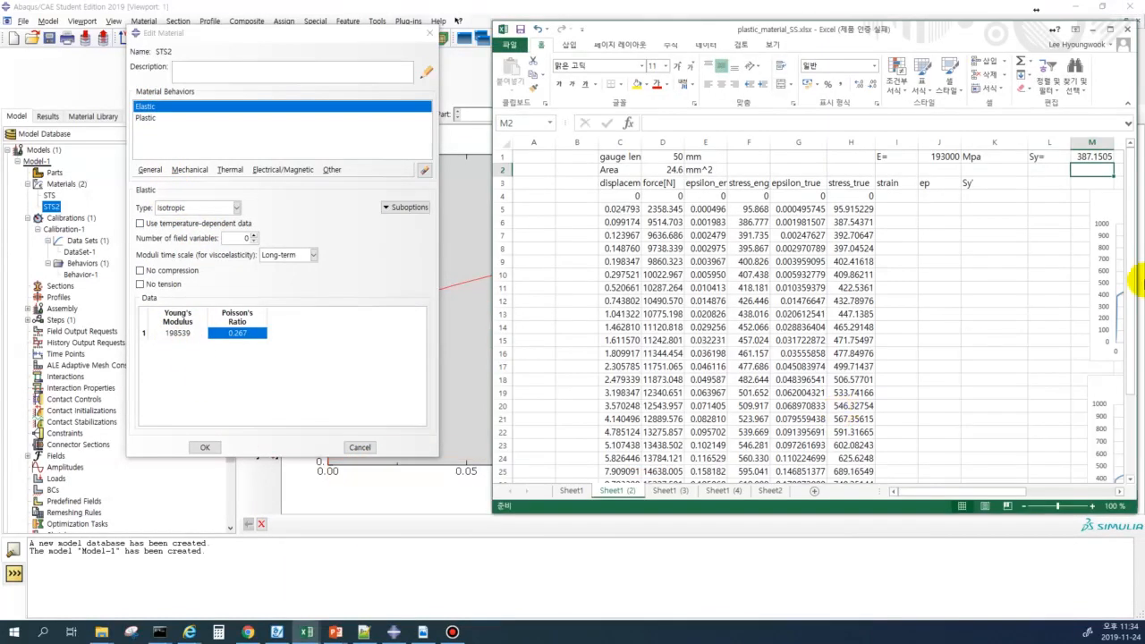
click(950, 157)
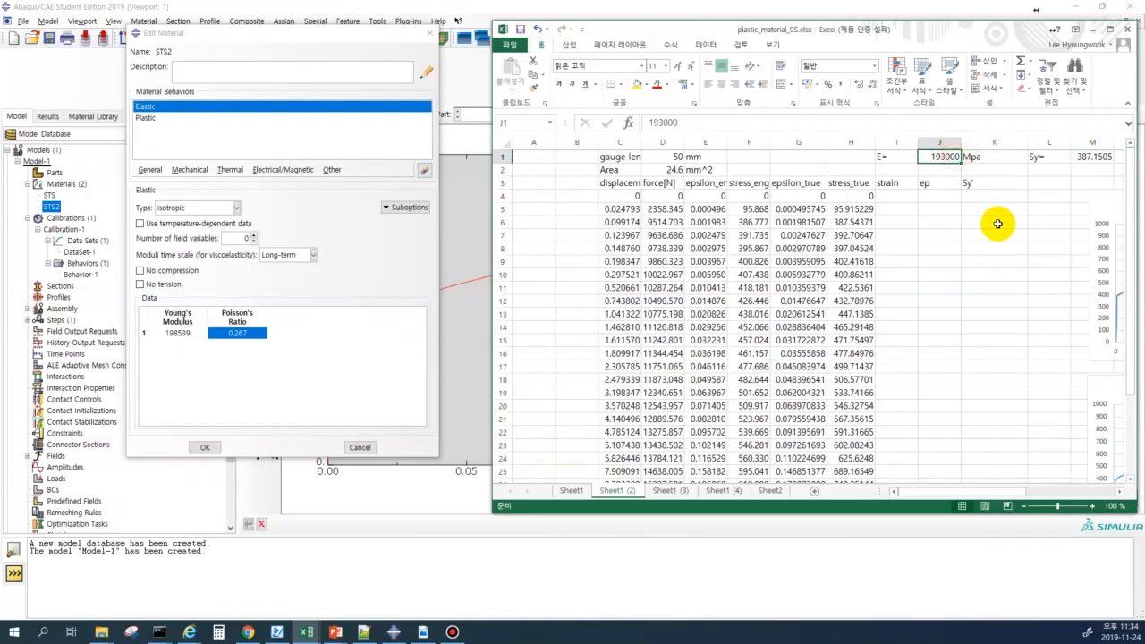
text(198539)
key(Return)
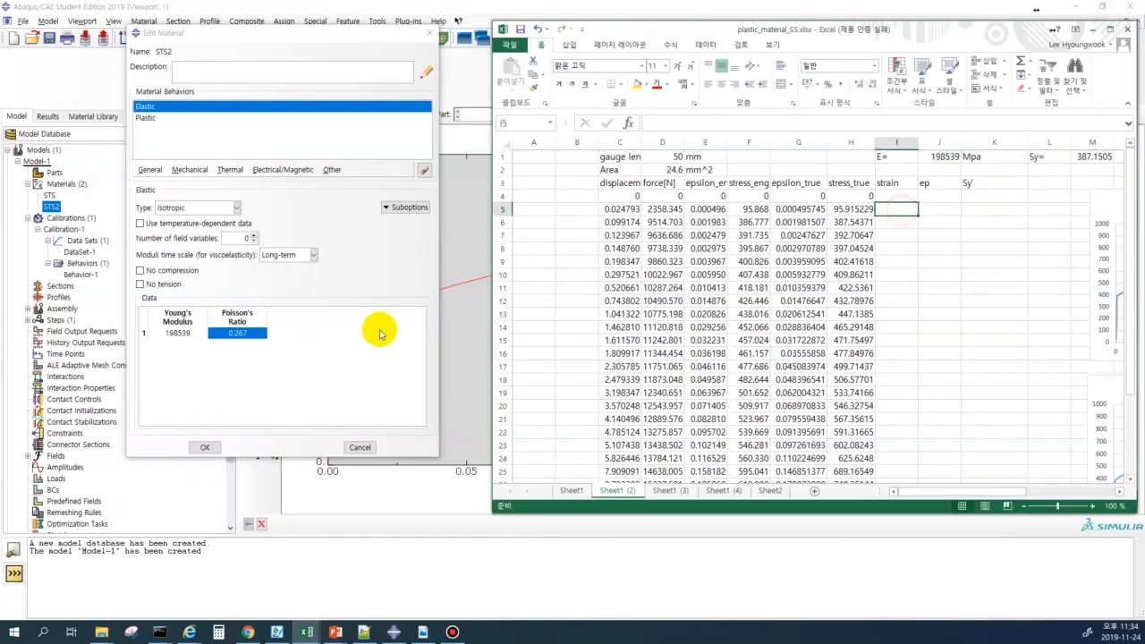
- Show the Plastic data of STS2 again in Abaqus/CAE, then enter 0 in cell J6 of the ep column in Excel
click(152, 120)
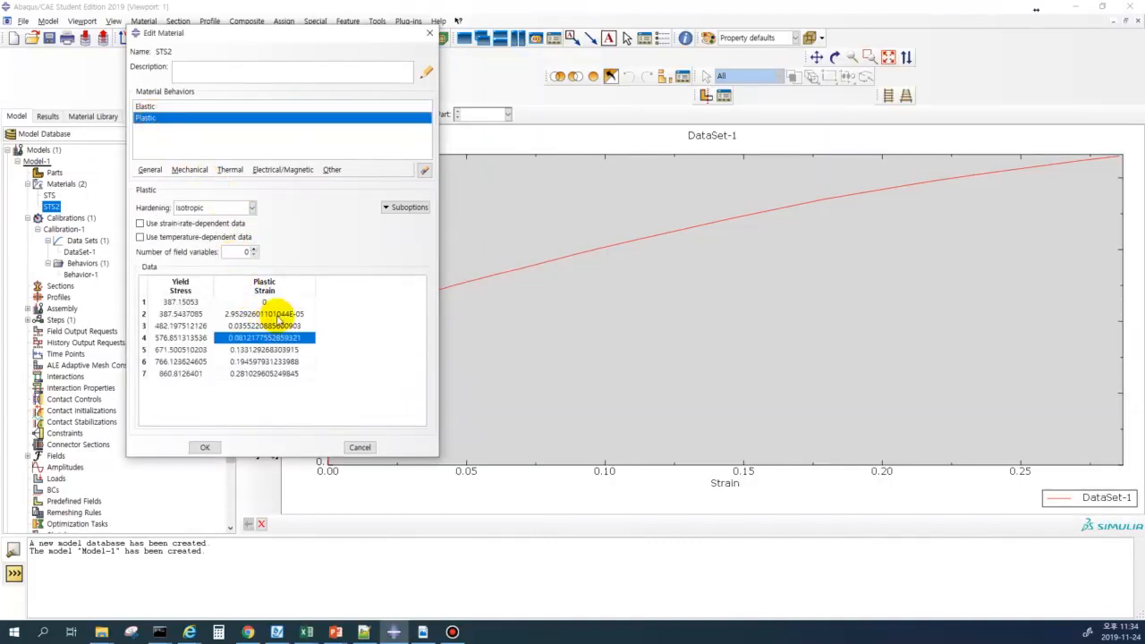
key(alt+Tab)
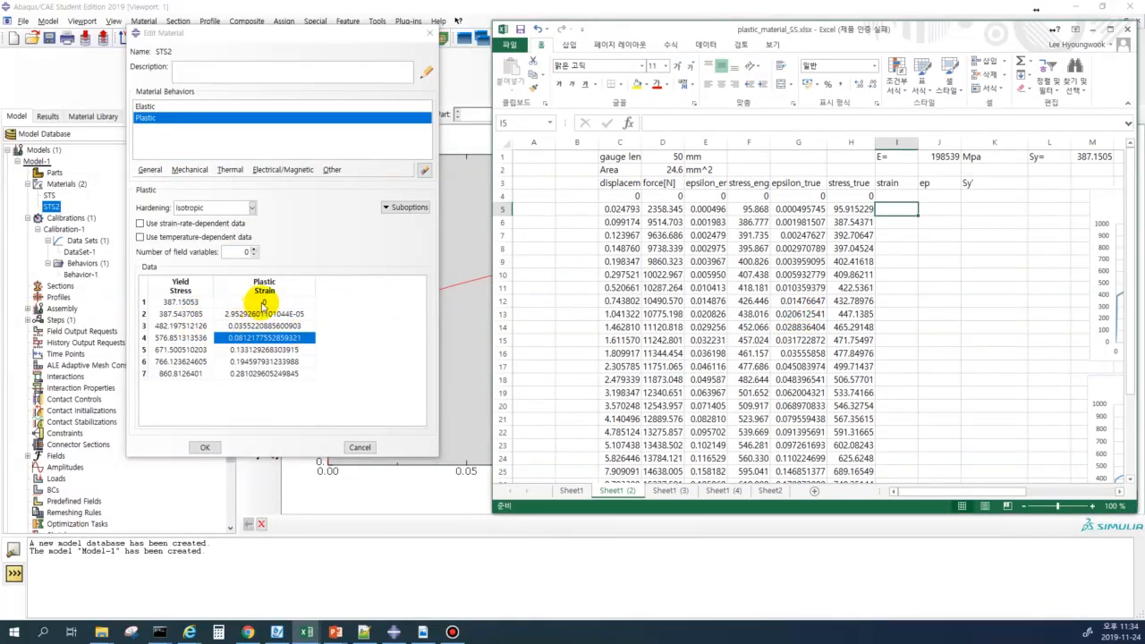
click(905, 222)
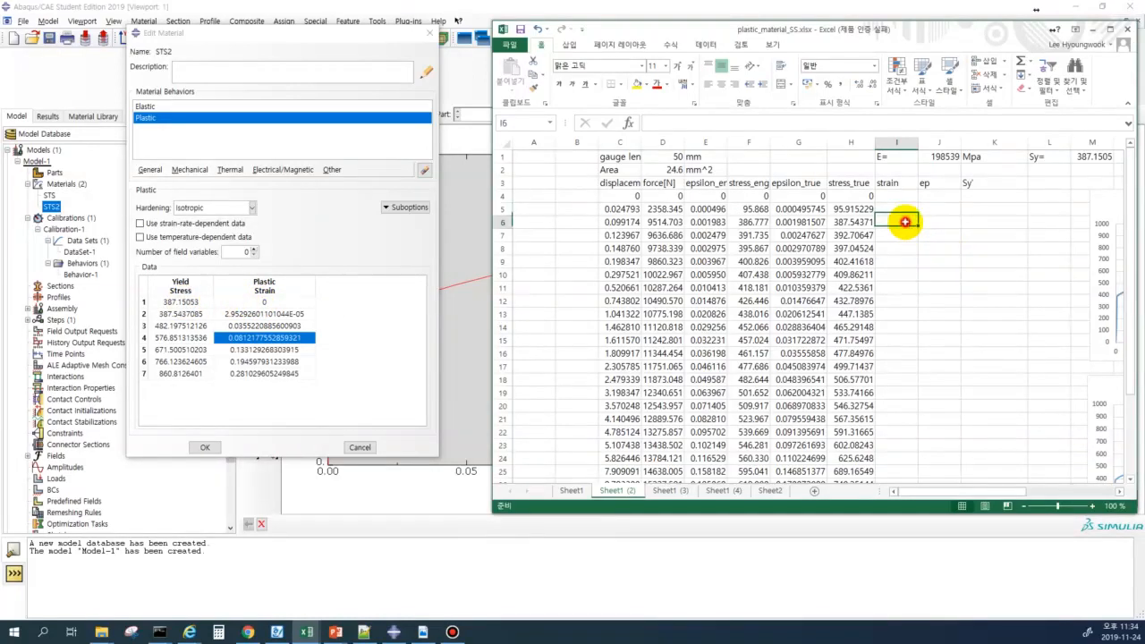
click(946, 221)
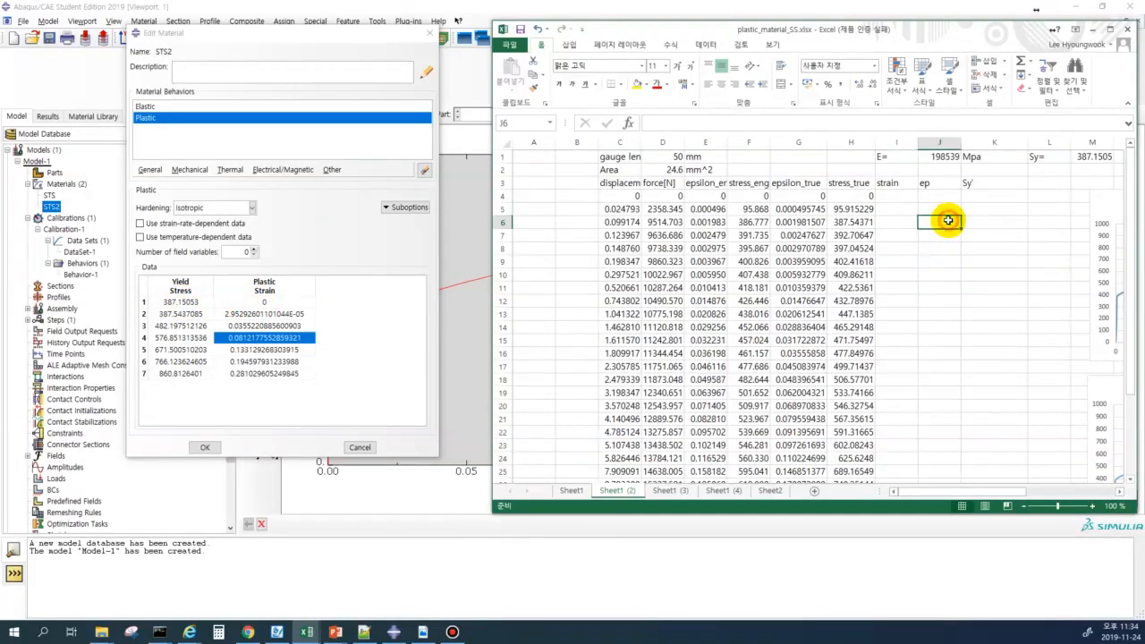
click(904, 209)
click(945, 222)
click(905, 222)
click(942, 223)
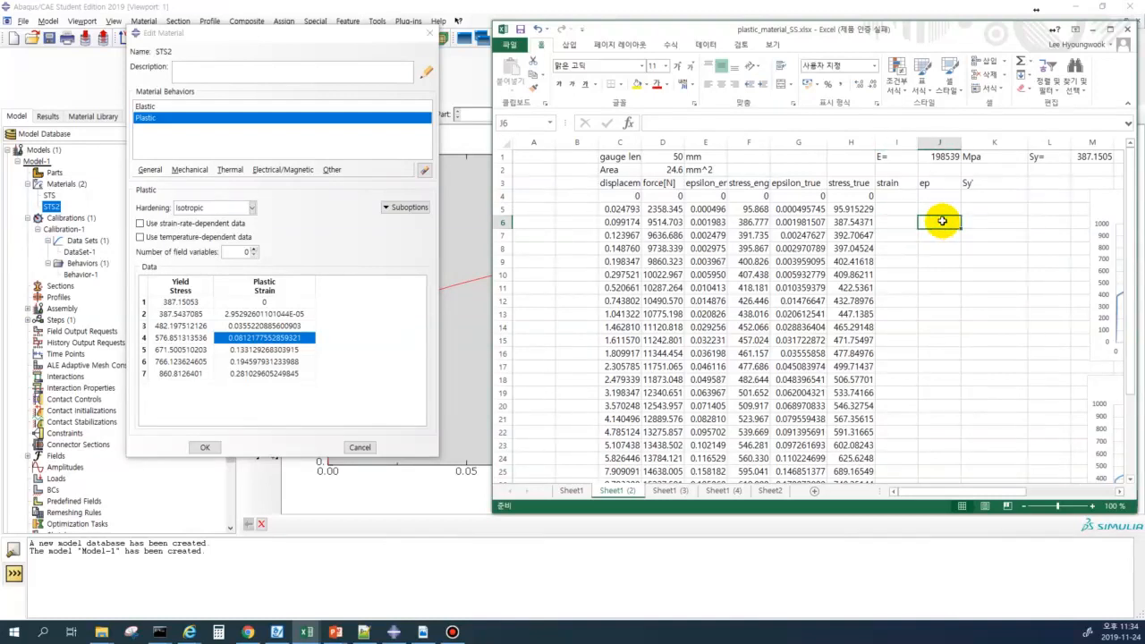
text(0)
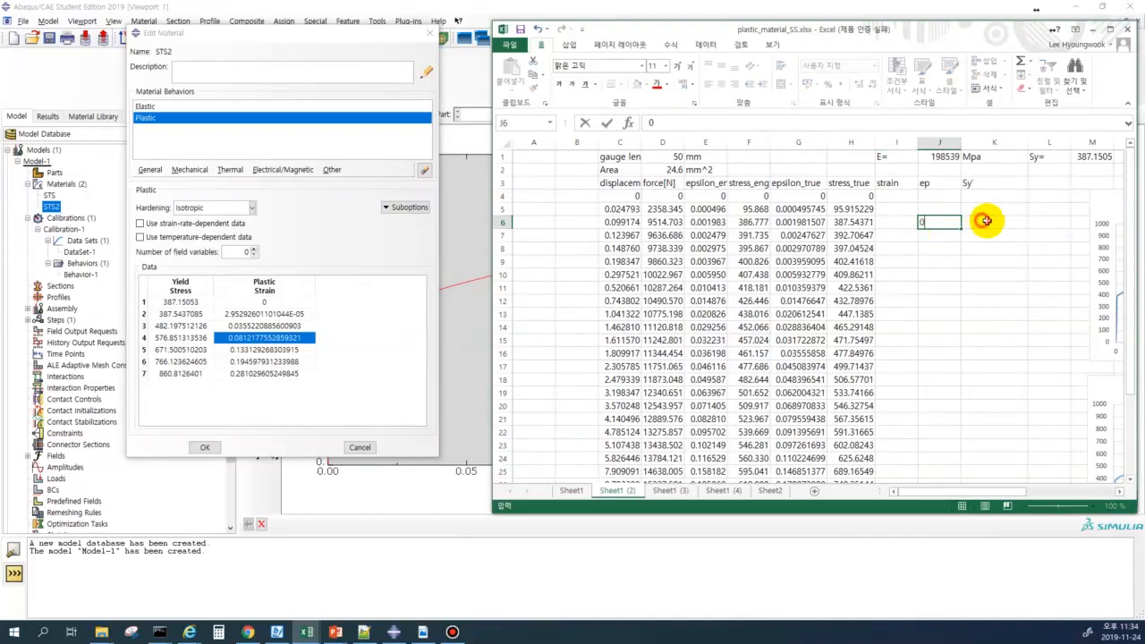
- Make cell K6 in the Sy' column reference the yield stress in M1
click(999, 221)
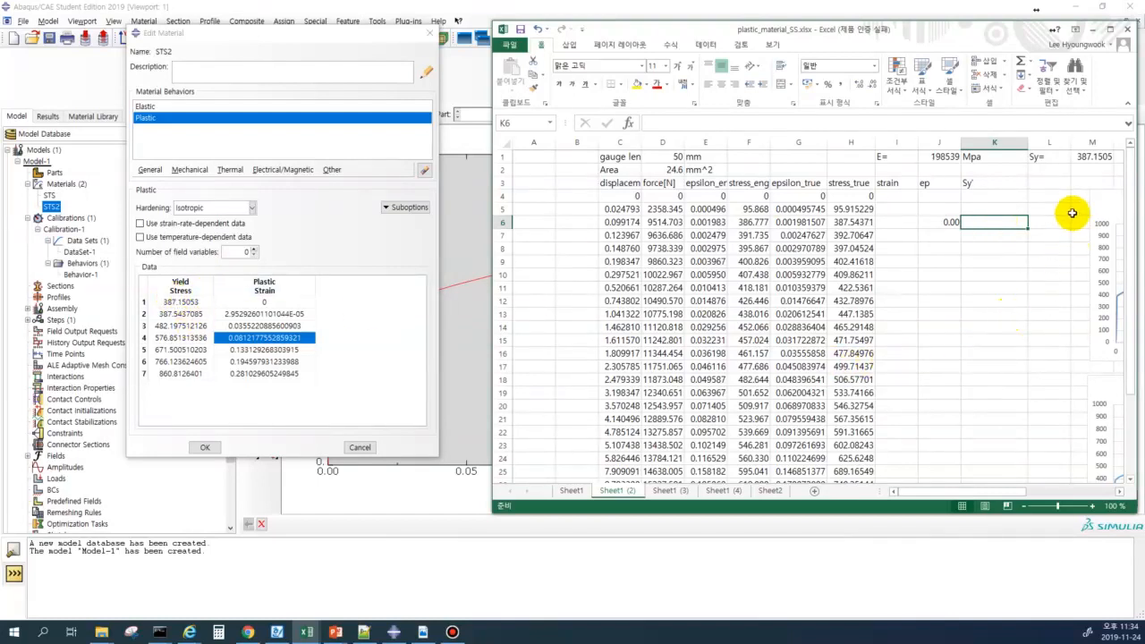
text(=)
click(1092, 157)
key(Return)
click(950, 250)
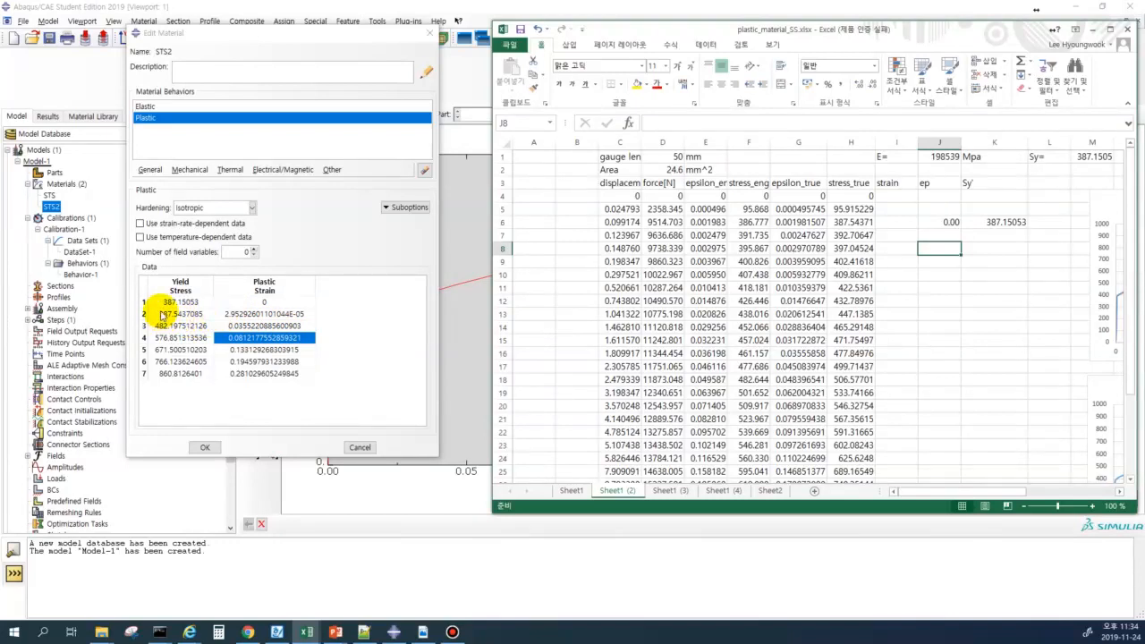
- Move the ep and Sy' entries from J6:K6 up one row to J5:K5
click(950, 222)
drag(953, 221, 978, 210)
click(977, 212)
click(966, 225)
click(940, 223)
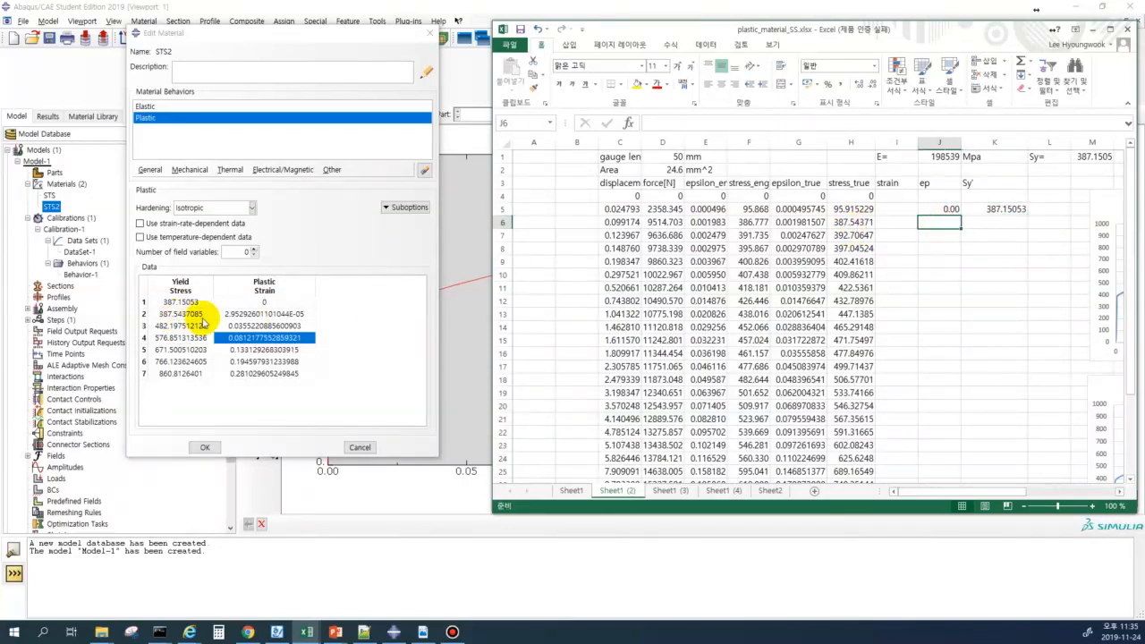
- Link Sy' cell K6 to the stress_true value in H6 and strain cell I6 to the epsilon_true value in G6
click(991, 222)
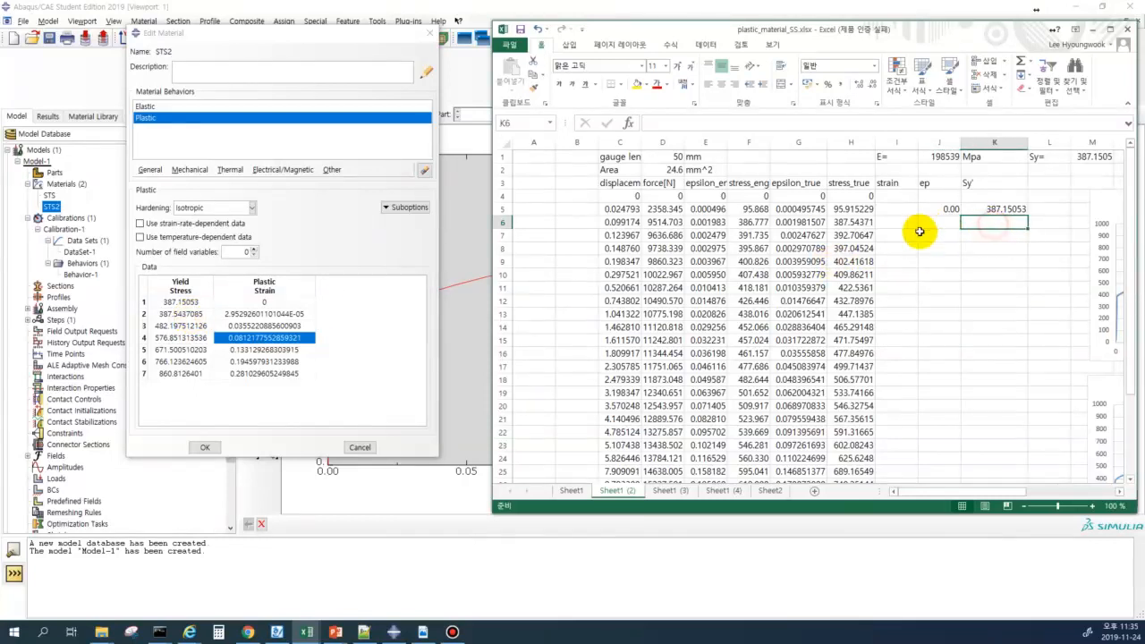
text(=)
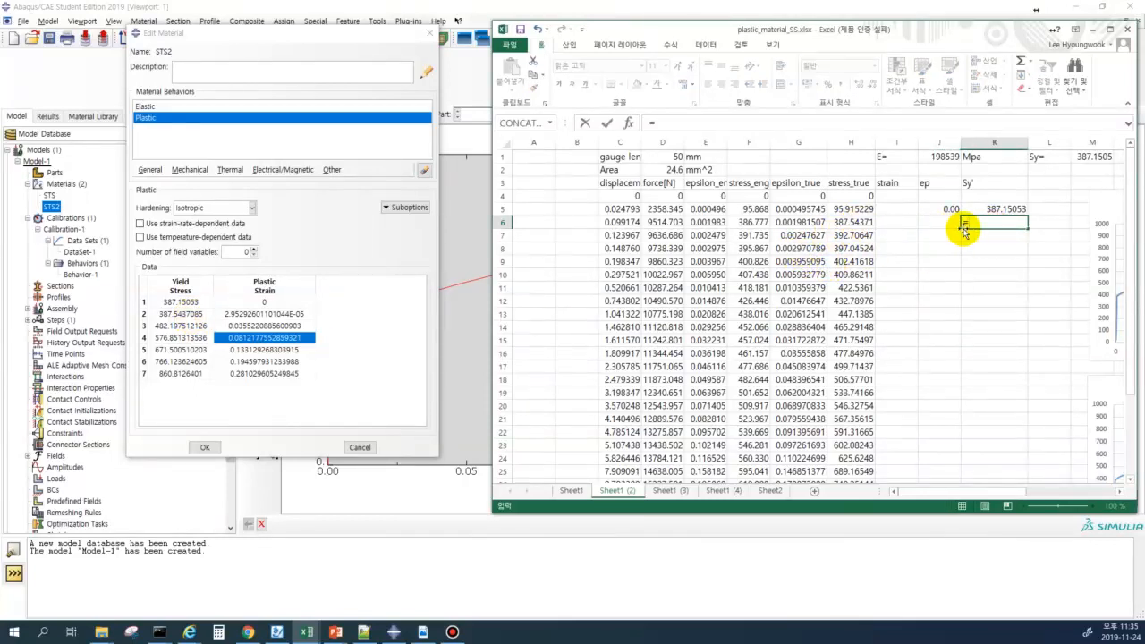
click(870, 223)
key(Return)
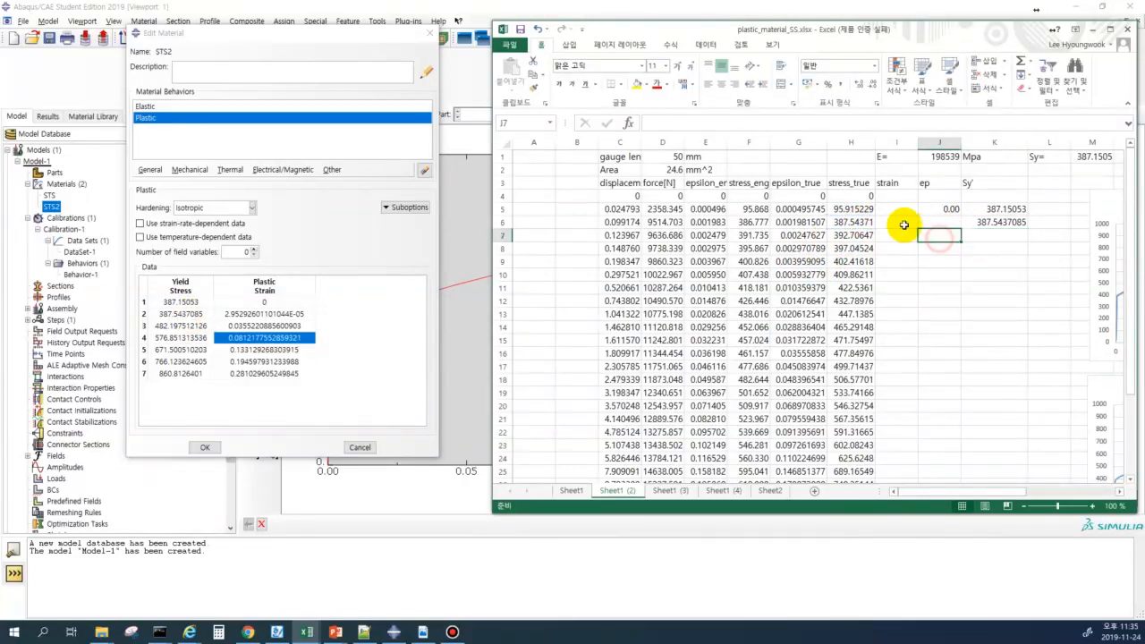
click(897, 222)
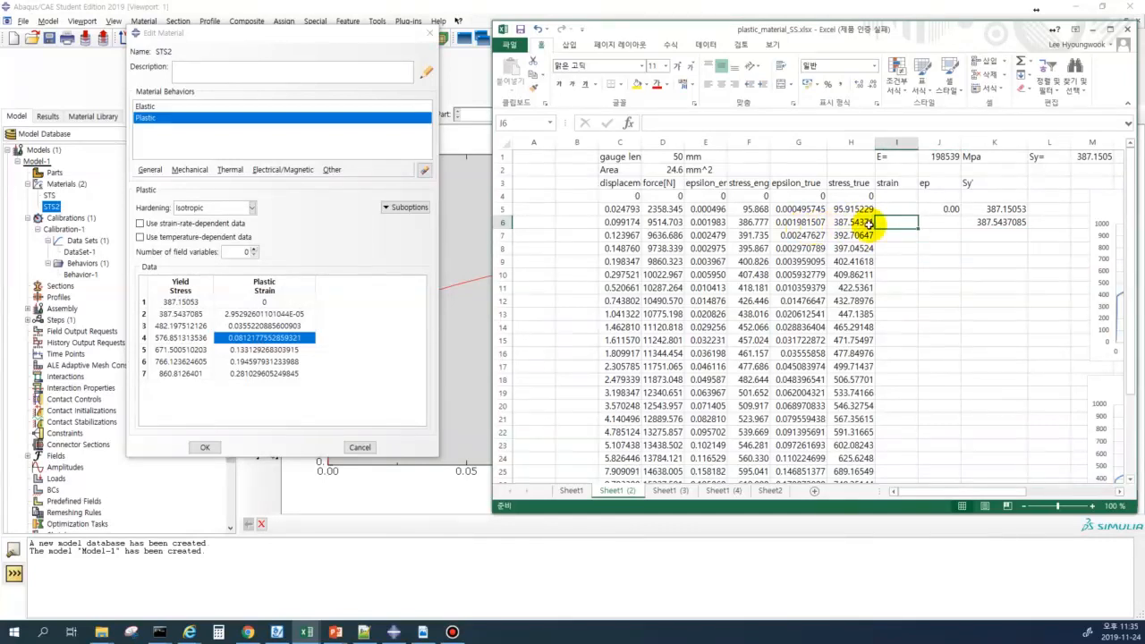
text(=)
click(808, 220)
key(Return)
click(925, 244)
- Calculate the plastic strain in J6 with the formula =I6-K6/$J$1 and widen column J to fit the value
click(940, 222)
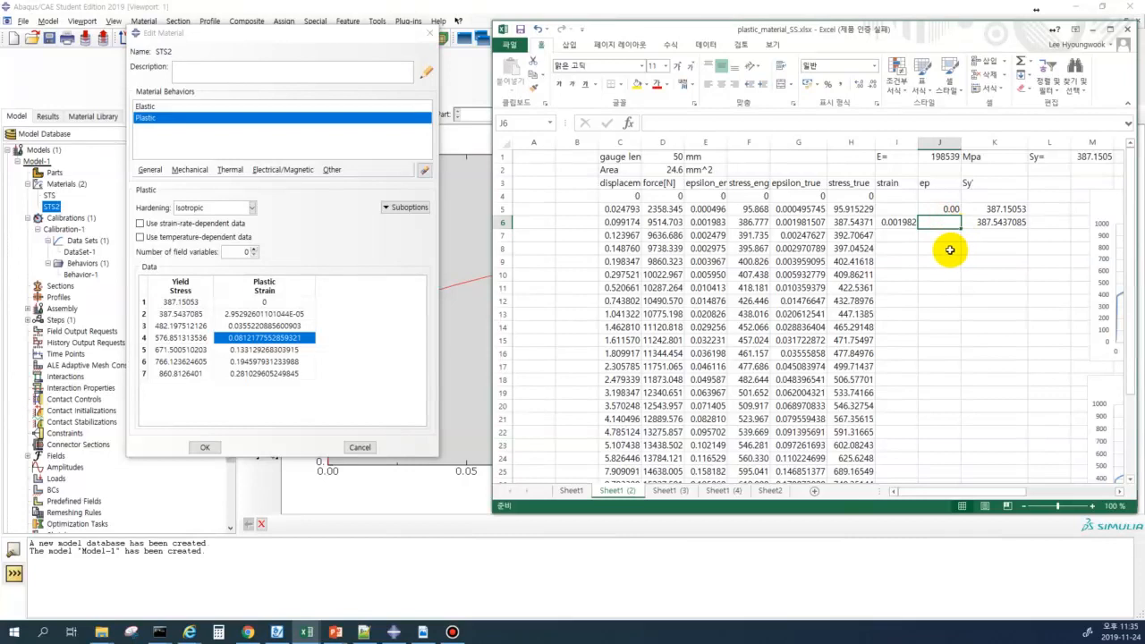
text(=)
click(899, 221)
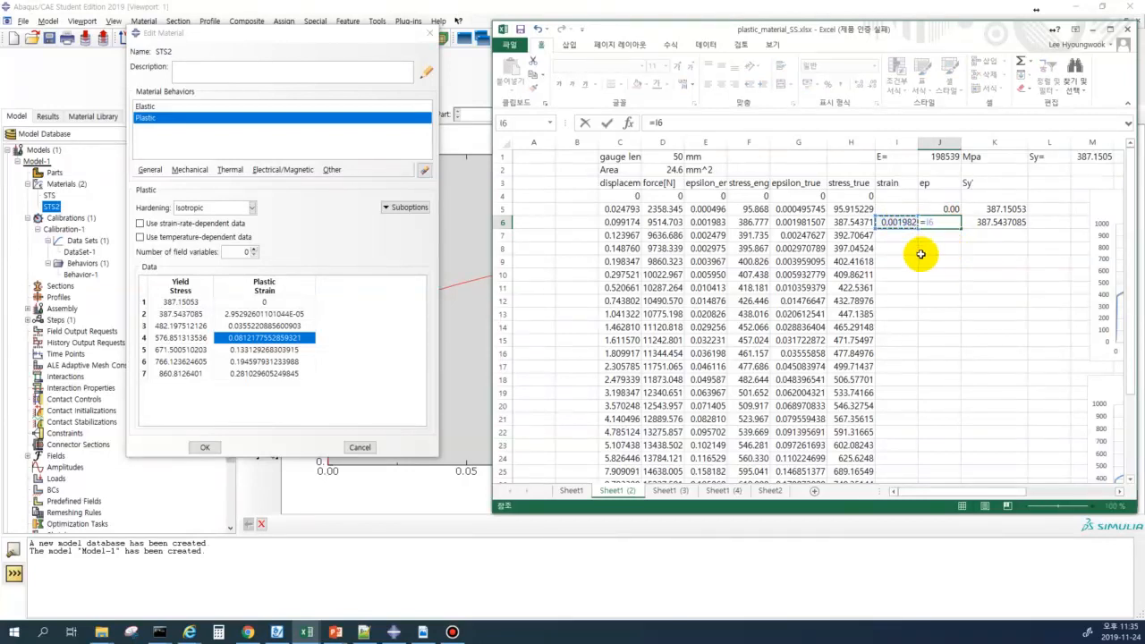
text(-)
click(995, 222)
text(/)
click(943, 158)
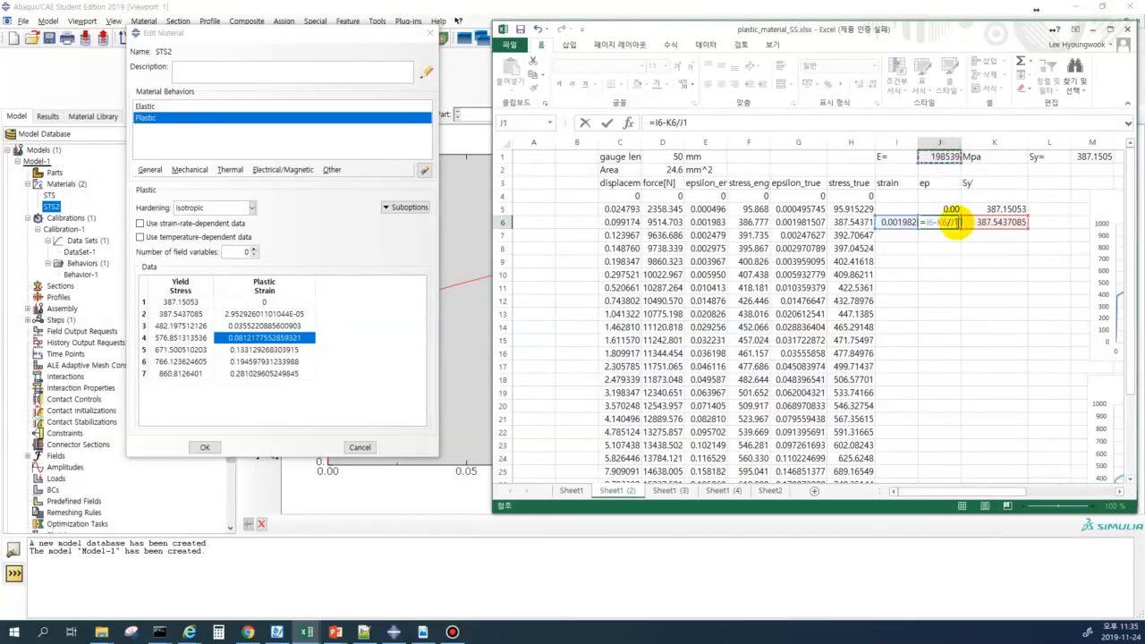
key(Return)
click(962, 260)
- Compare the plastic strain calculated in J6 with the row 2 plastic strain of STS2 in Abaqus/CAE, and return to Excel
click(952, 222)
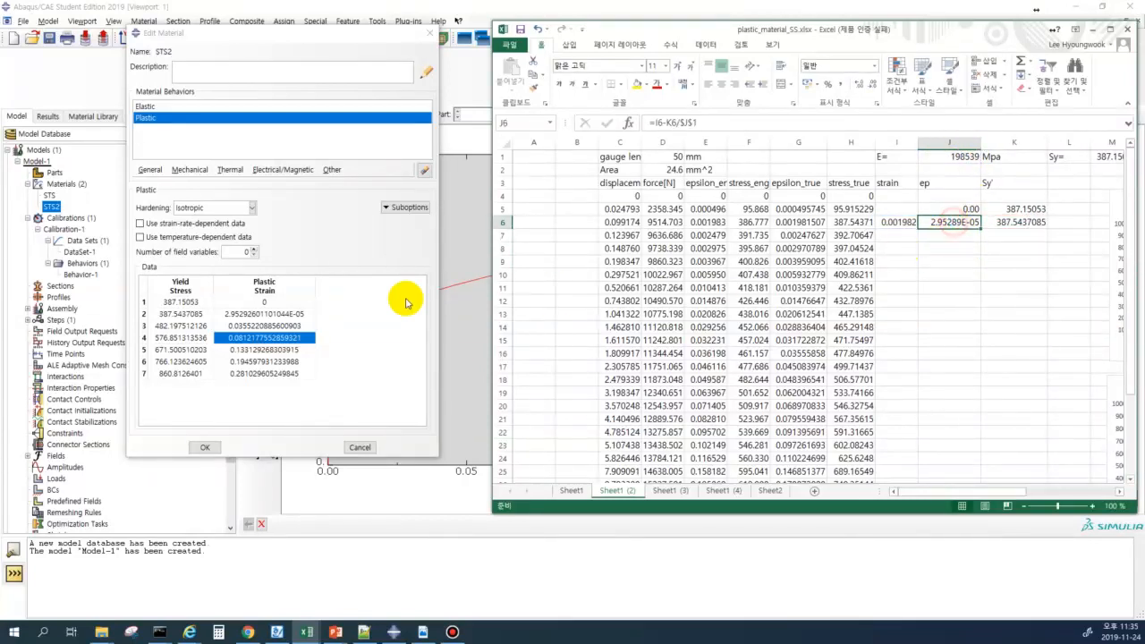
double_click(251, 314)
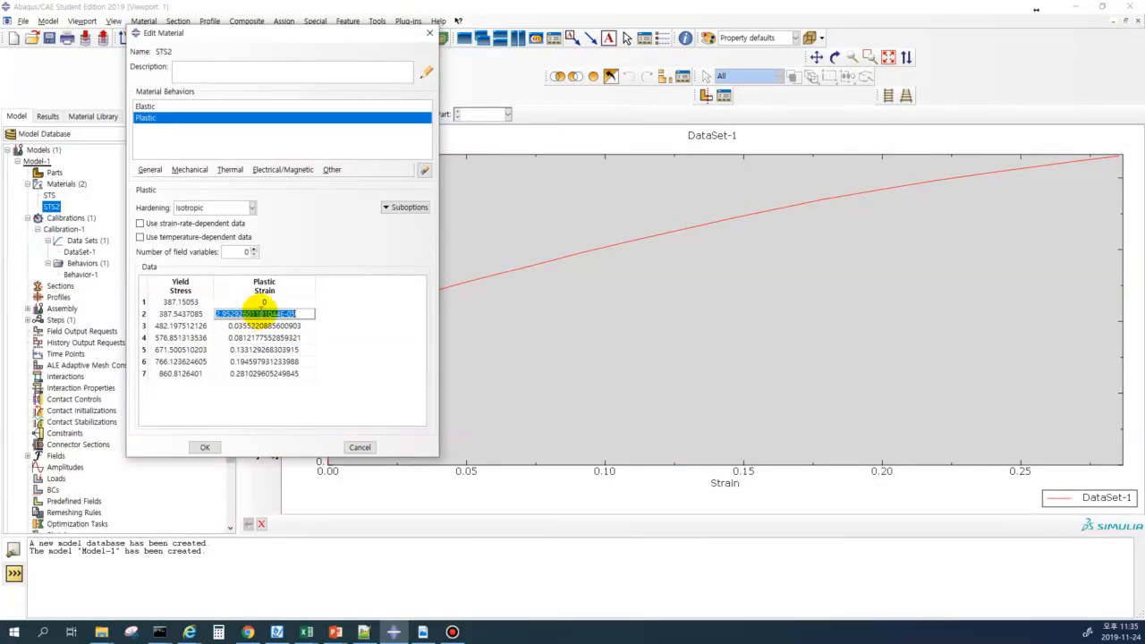
key(alt+Tab)
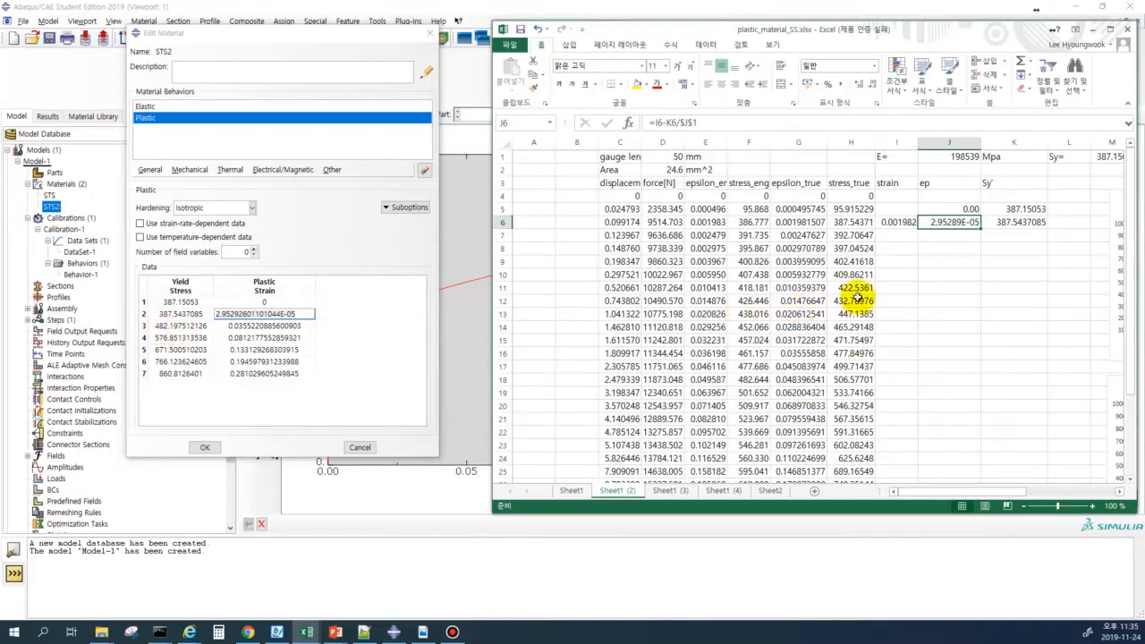
- Enter the third STS2 yield stress, 482.1975121, in cell K17 of the Sy' column
click(897, 354)
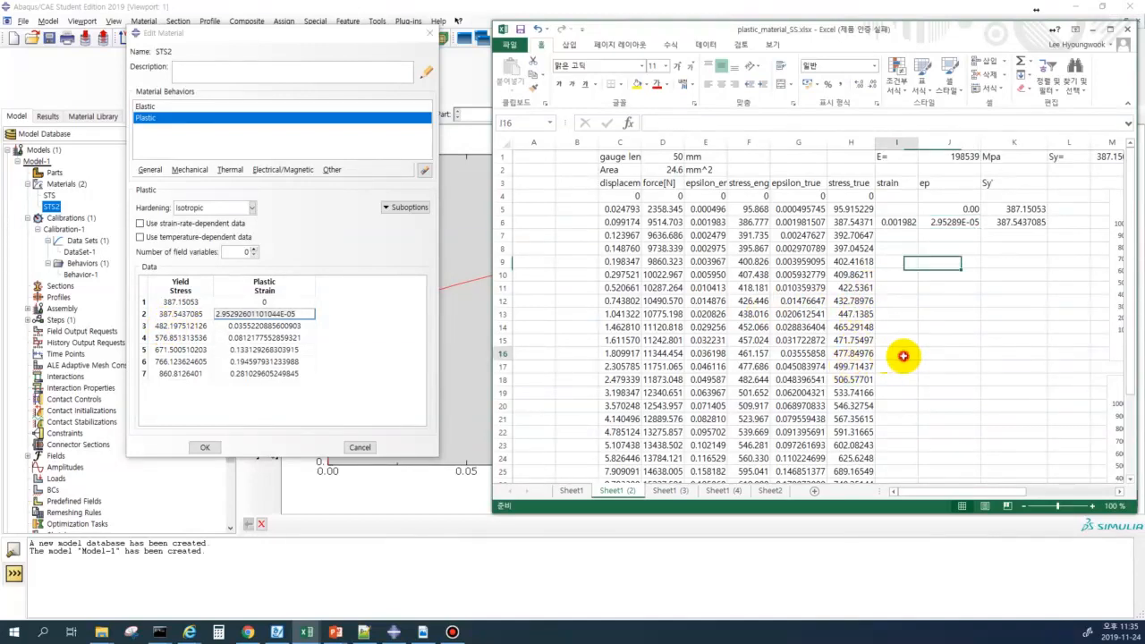
click(947, 367)
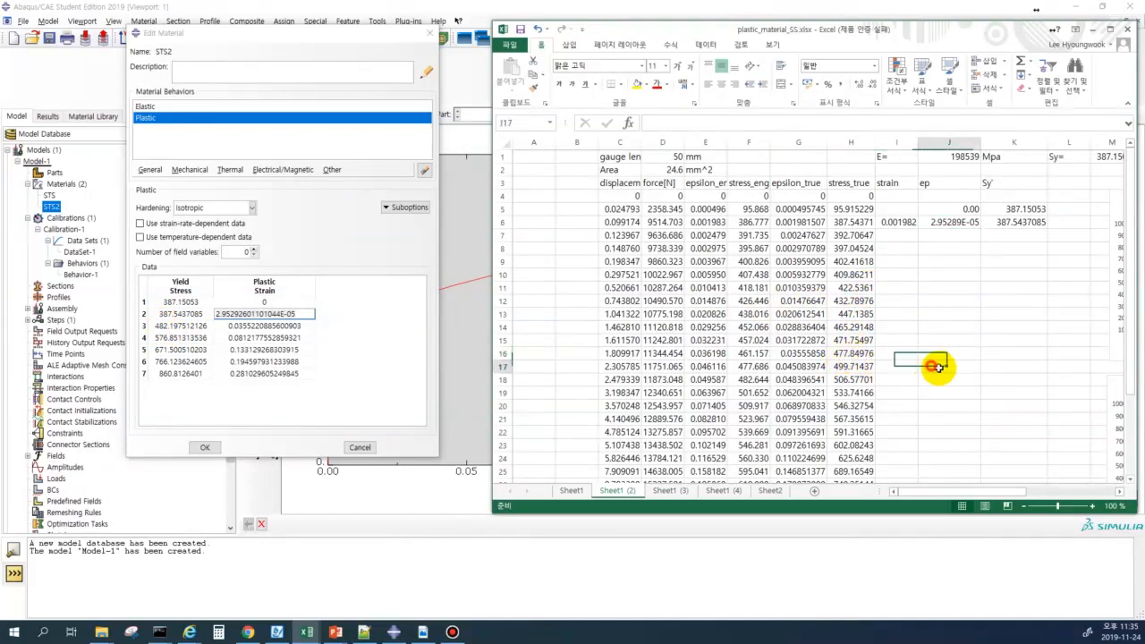
click(1000, 364)
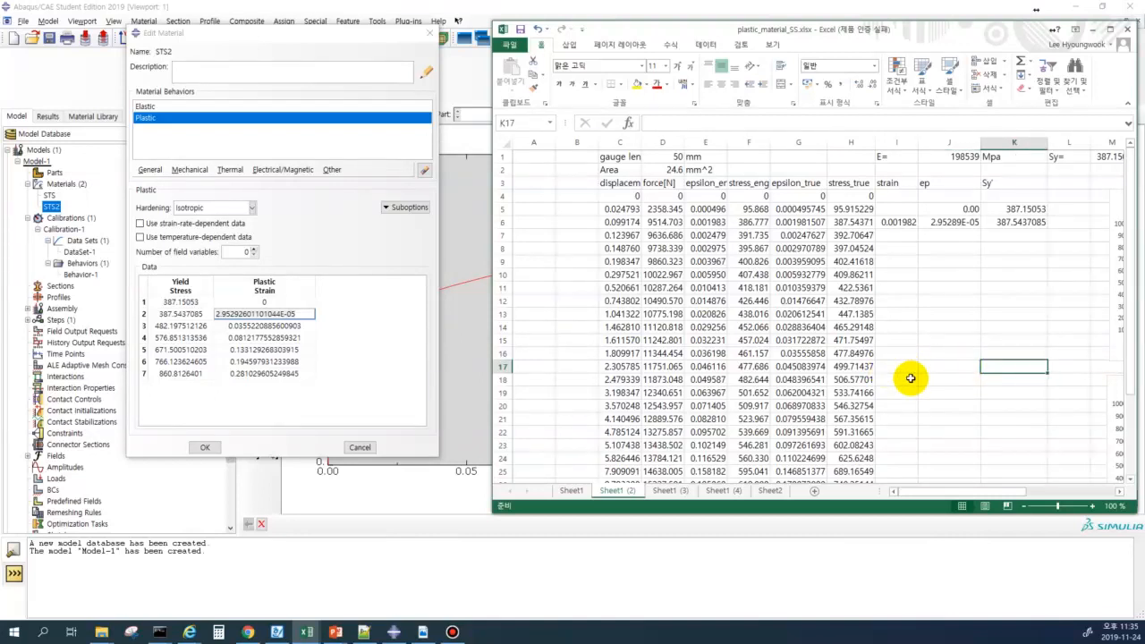
text(482.1975121)
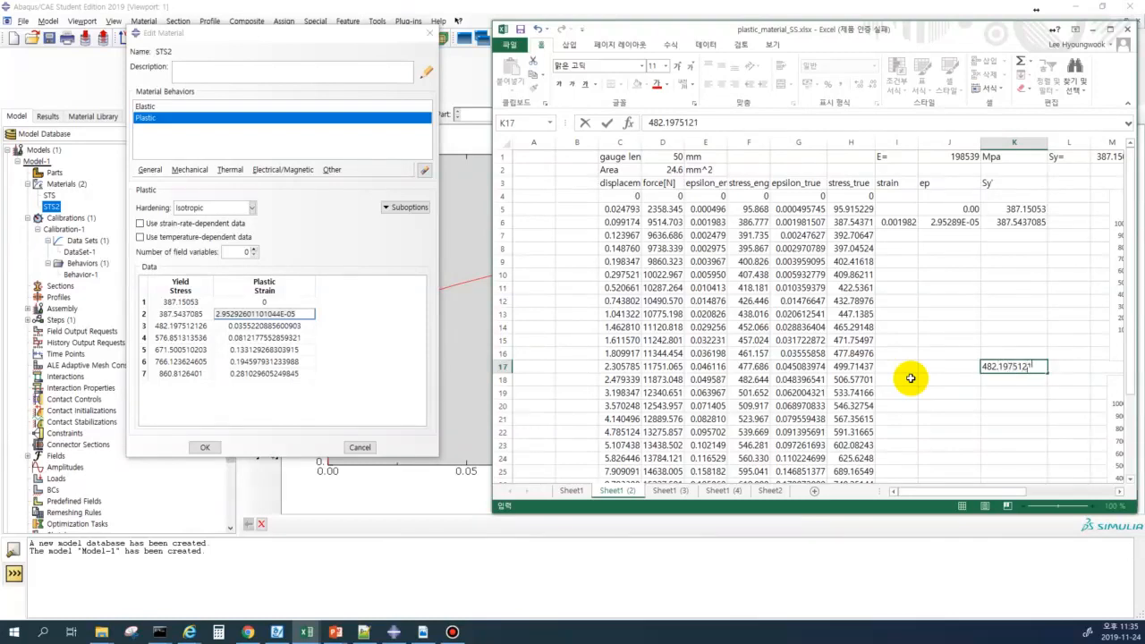
key(Return)
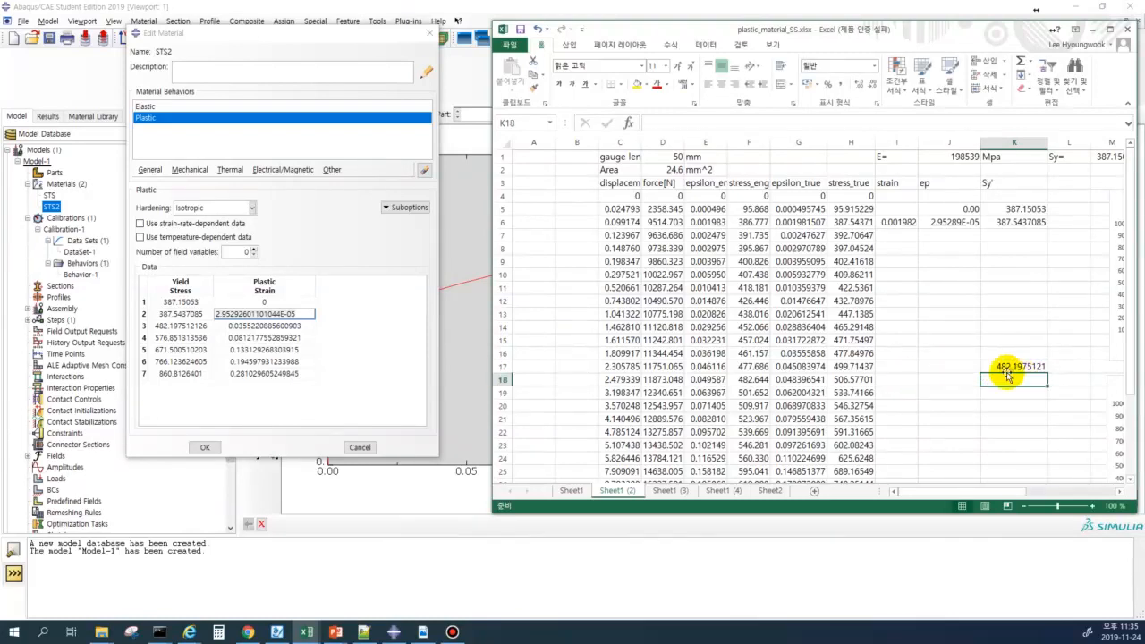
- Check which two stress_true values in column H bracket the yield stress in K17
click(963, 369)
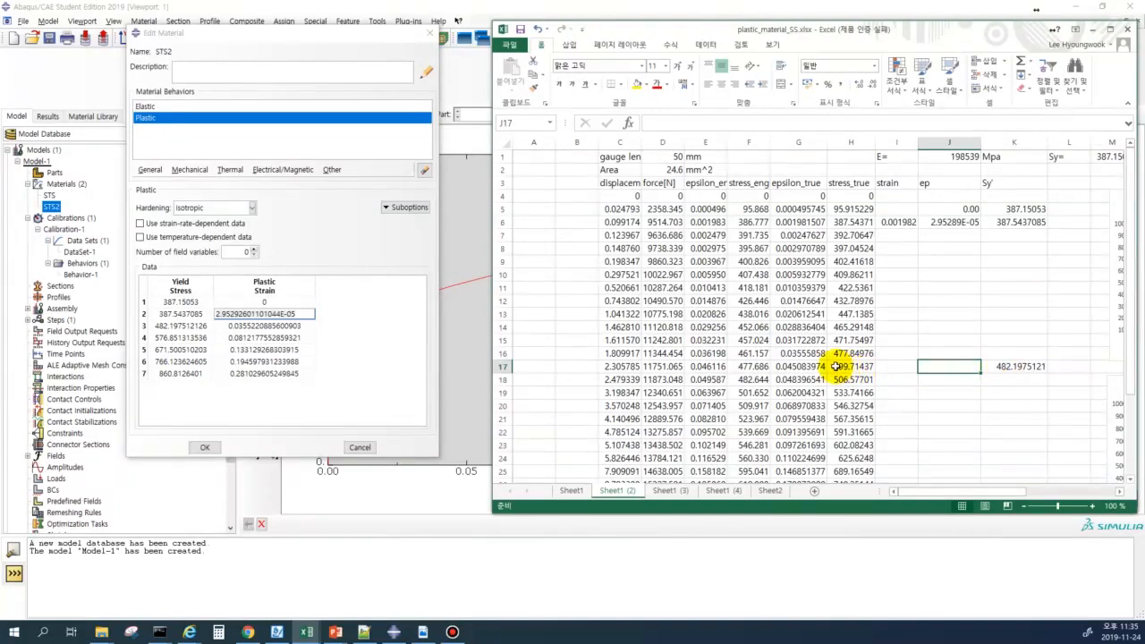
click(799, 365)
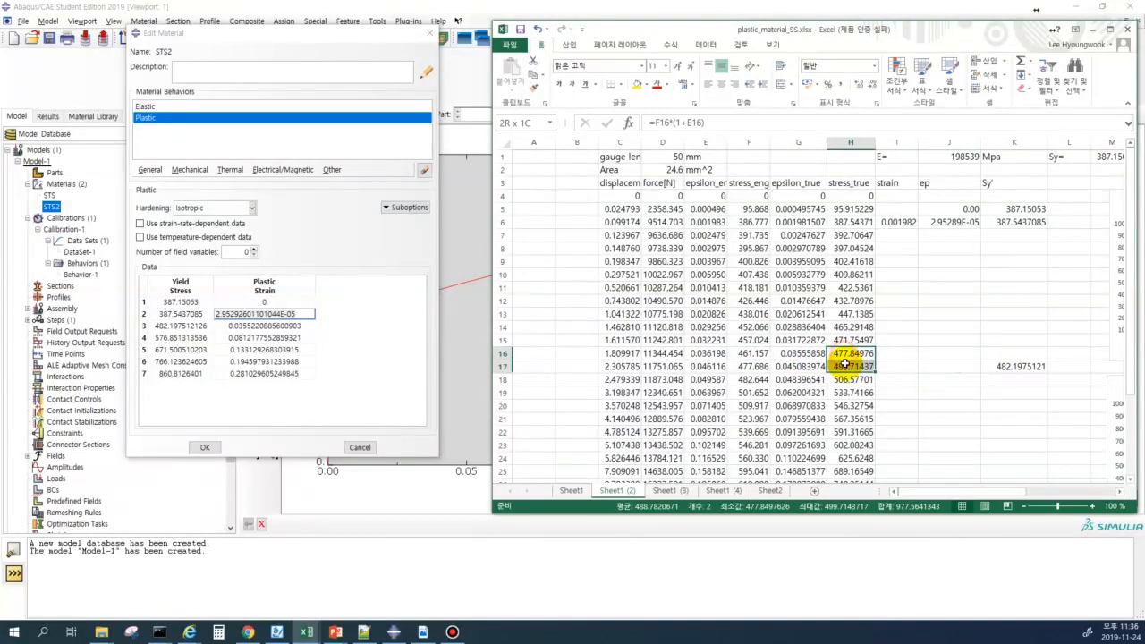
click(1021, 367)
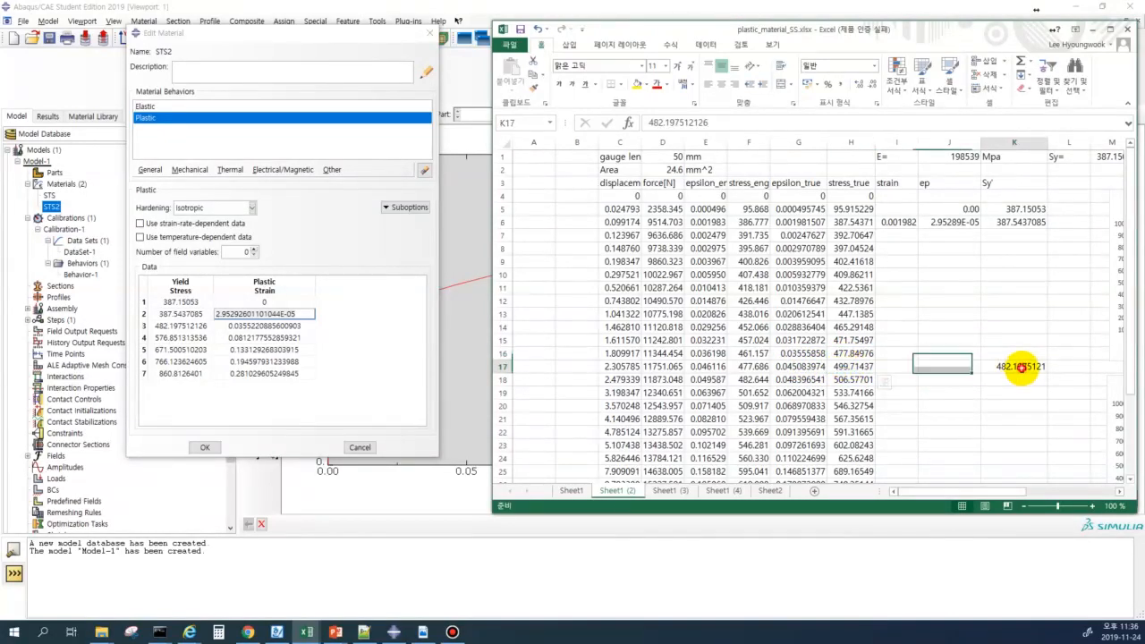
click(891, 366)
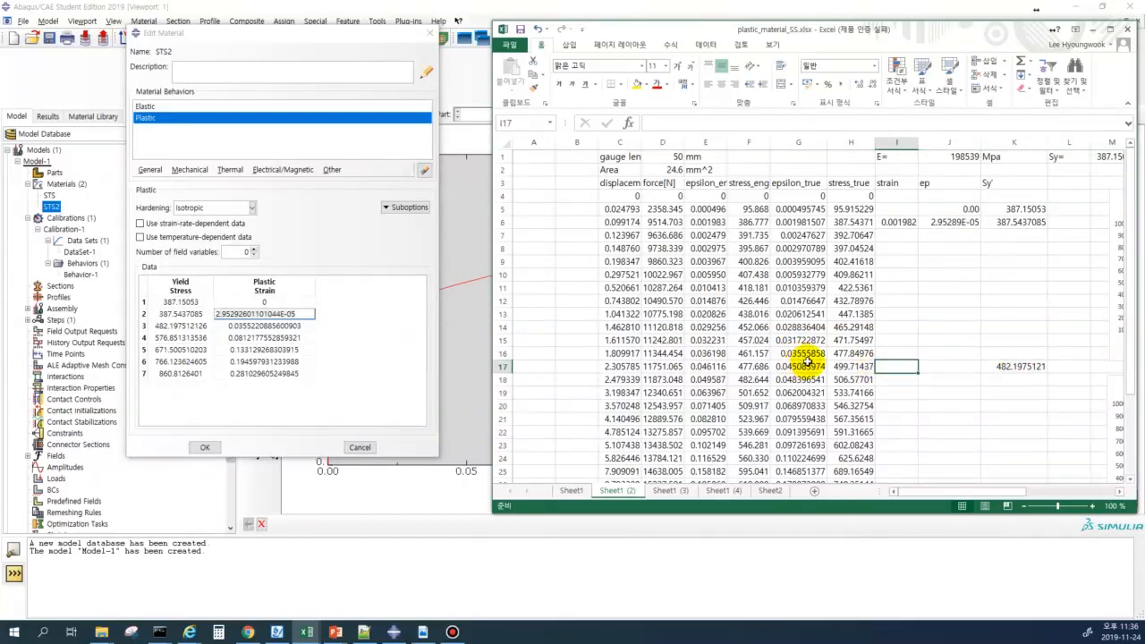
- Switch to the Lecture10_plastic_deformation.pdf lecture notes and examine the table of known and unknown strain-stress points for linear interpolation
click(422, 632)
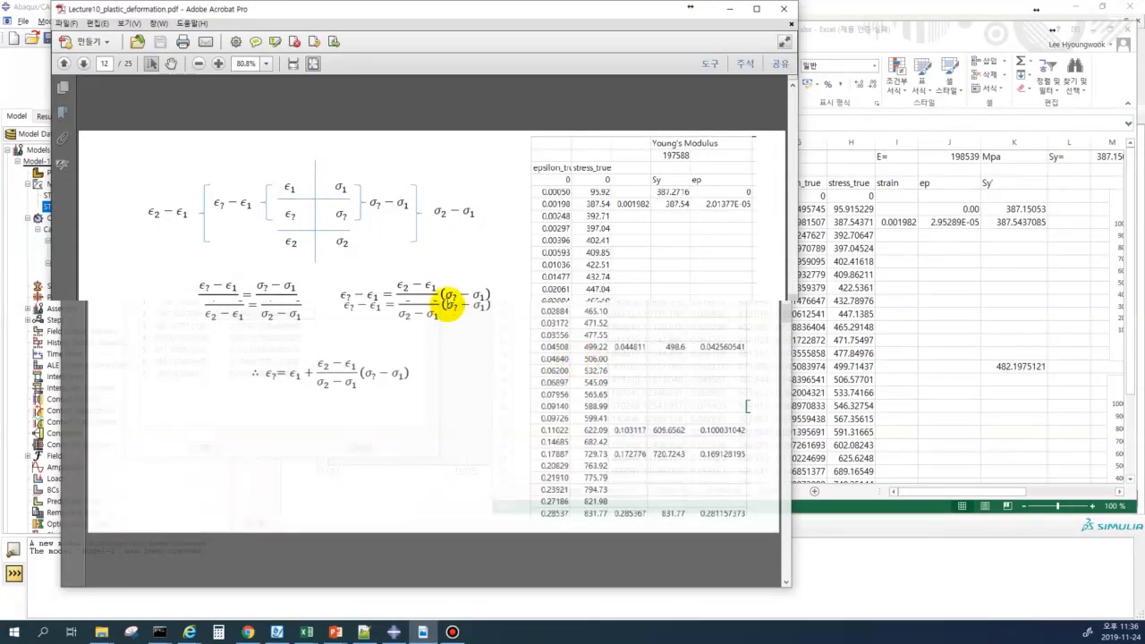
double_click(341, 214)
double_click(291, 216)
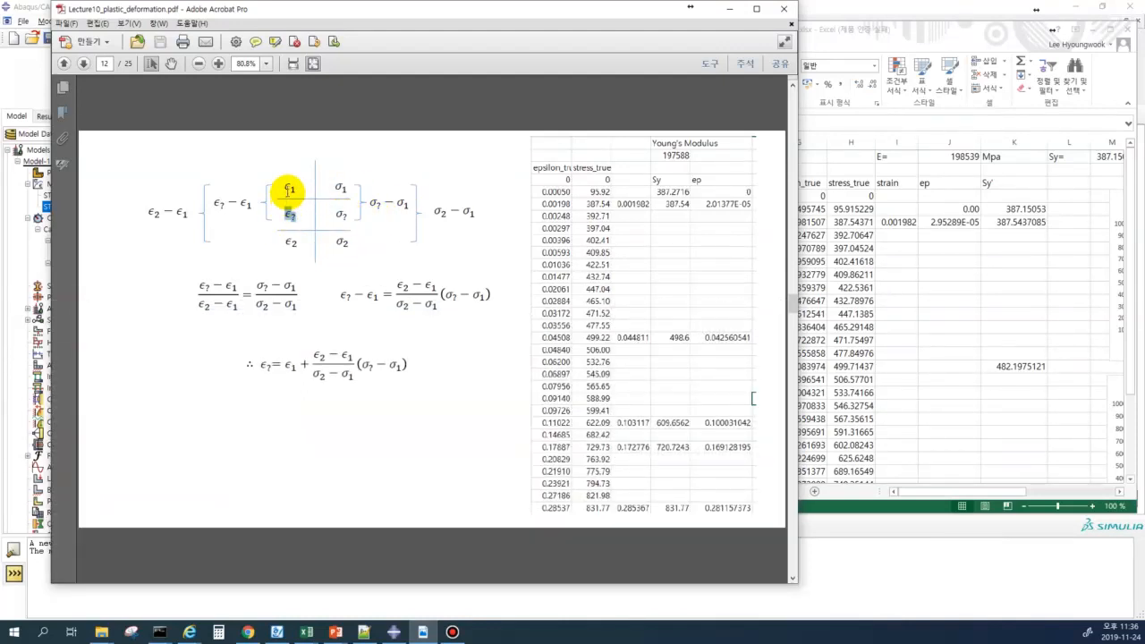
double_click(339, 189)
click(288, 188)
double_click(341, 239)
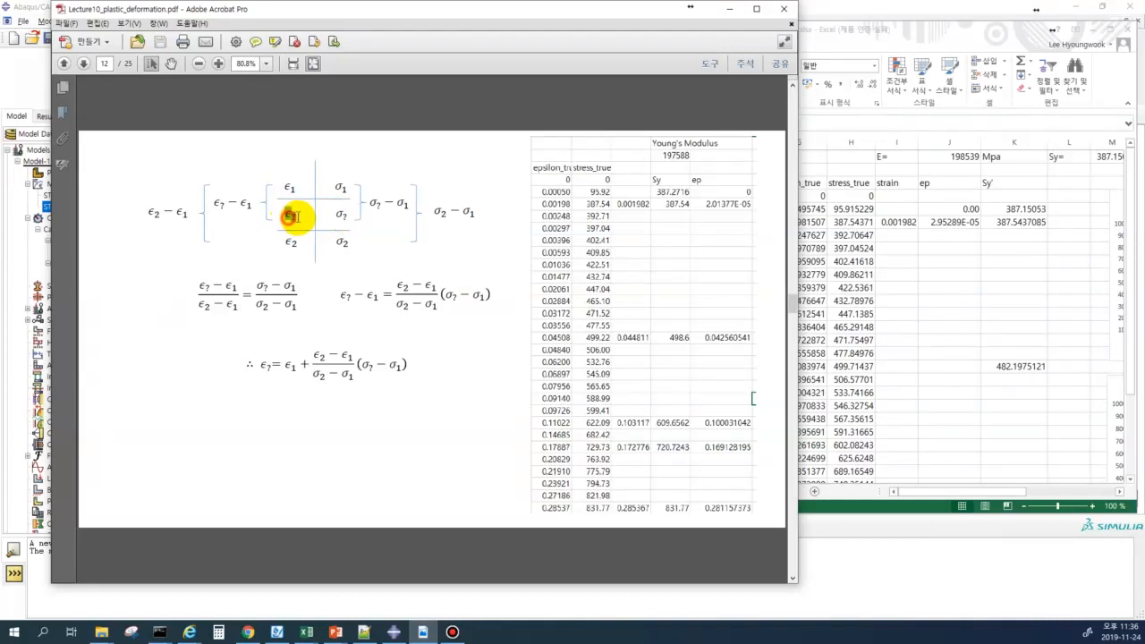
click(343, 193)
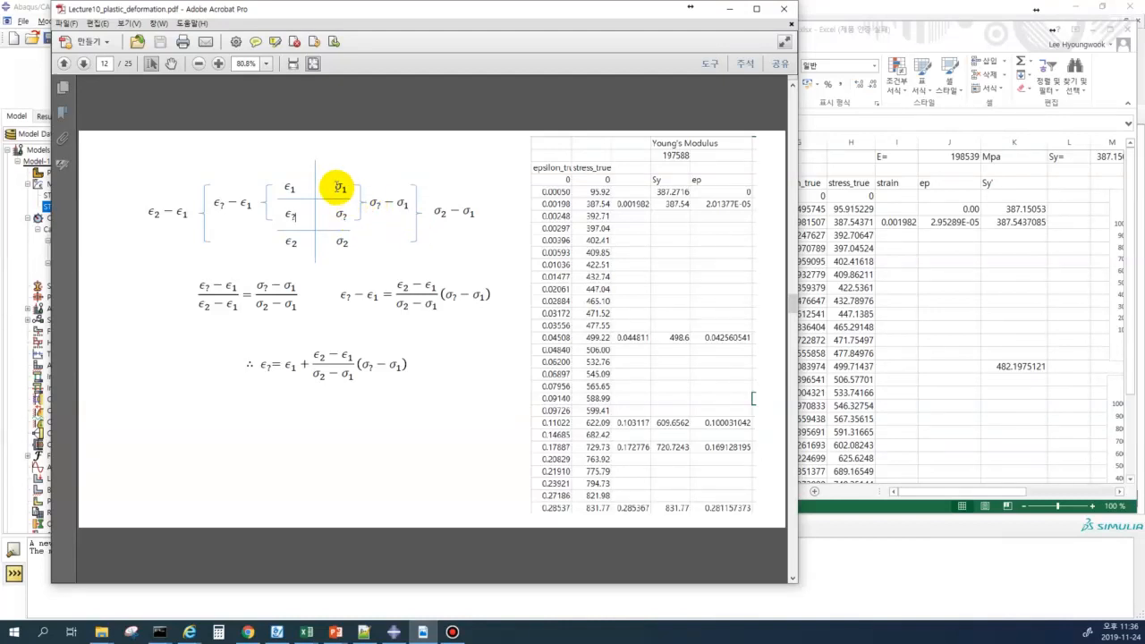
click(340, 193)
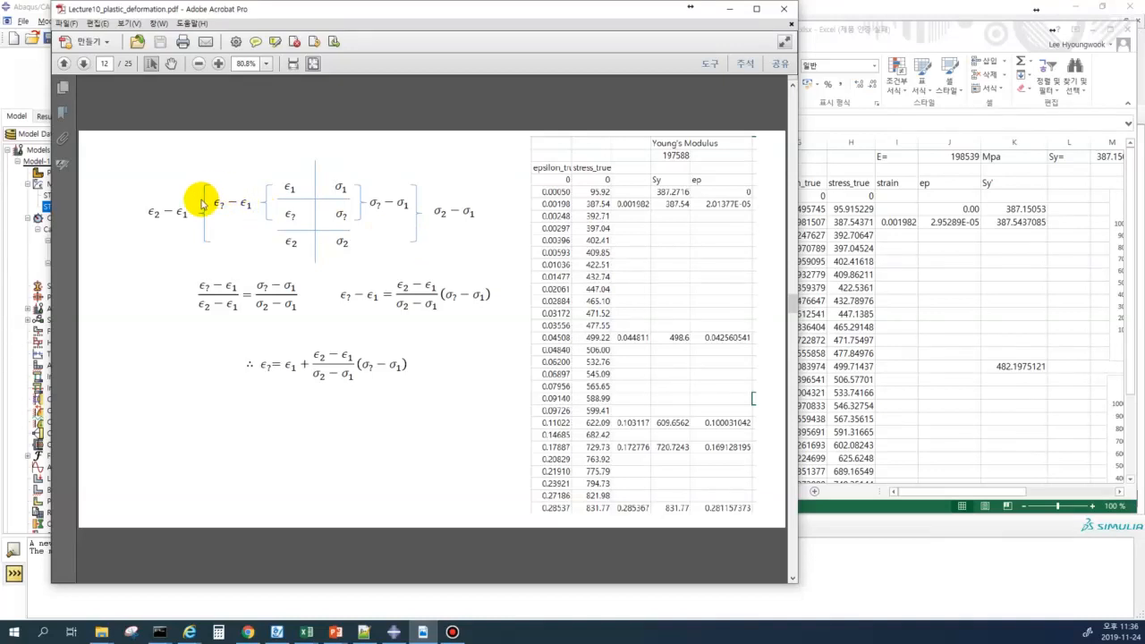
- Follow the derivation from the strain and stress differences to the final interpolation equation for the unknown strain
drag(146, 212, 189, 212)
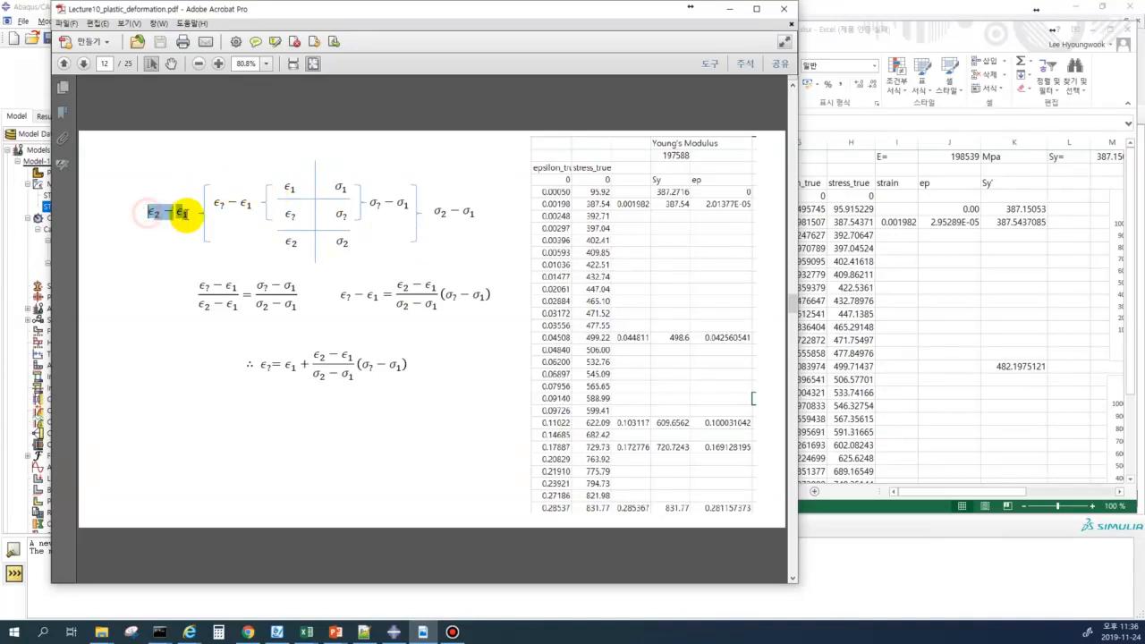
drag(371, 203, 402, 204)
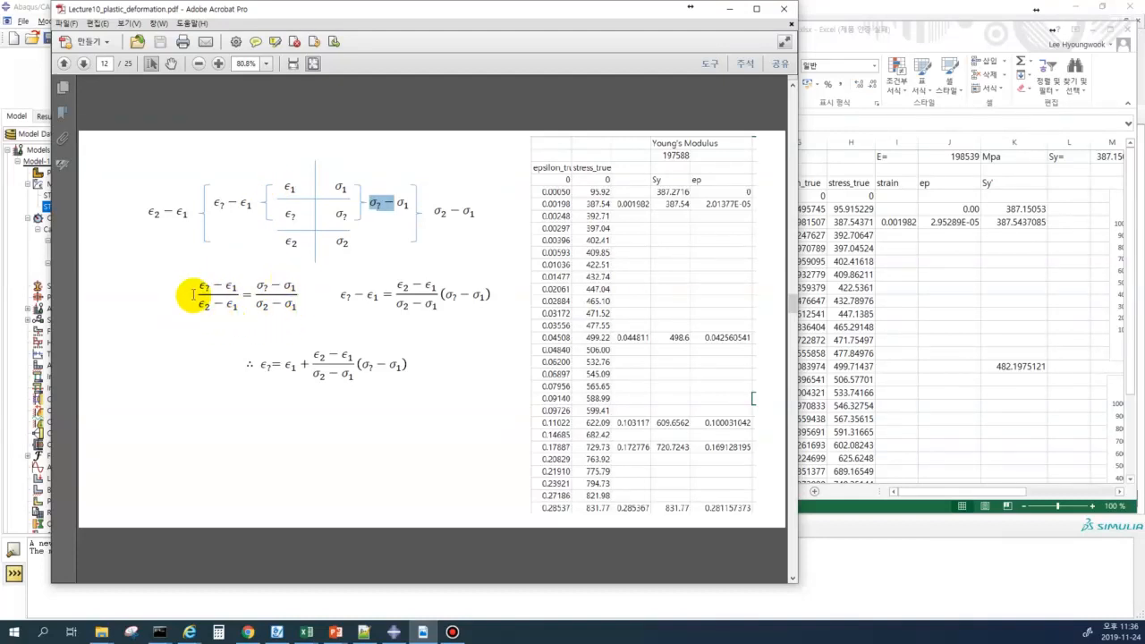
drag(202, 286, 235, 287)
drag(341, 296, 370, 296)
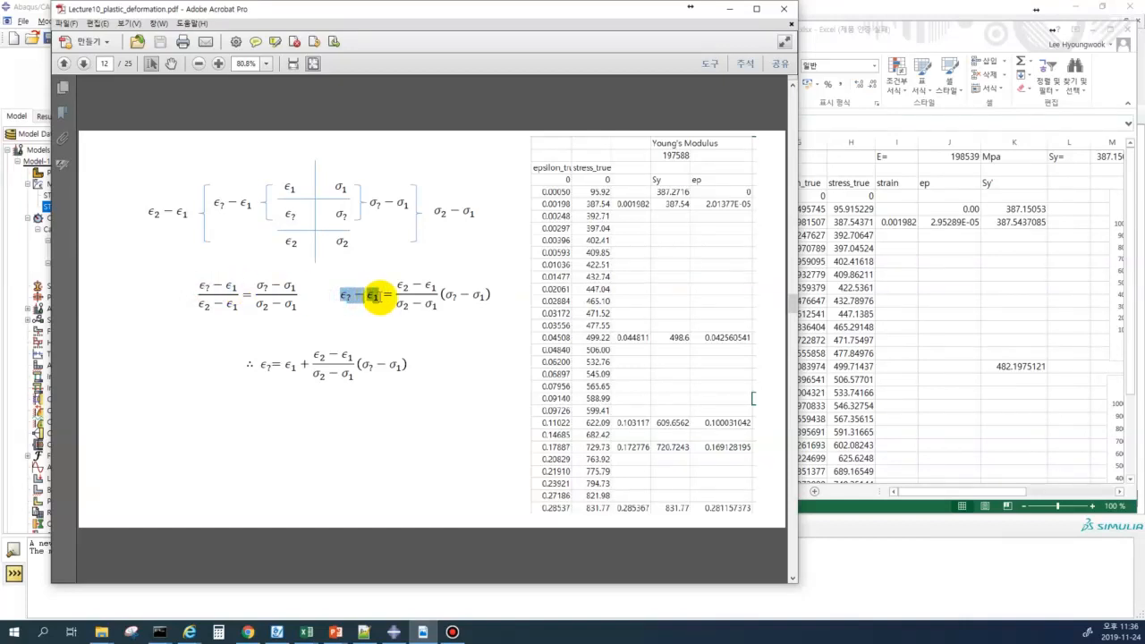
click(264, 364)
drag(264, 364, 431, 366)
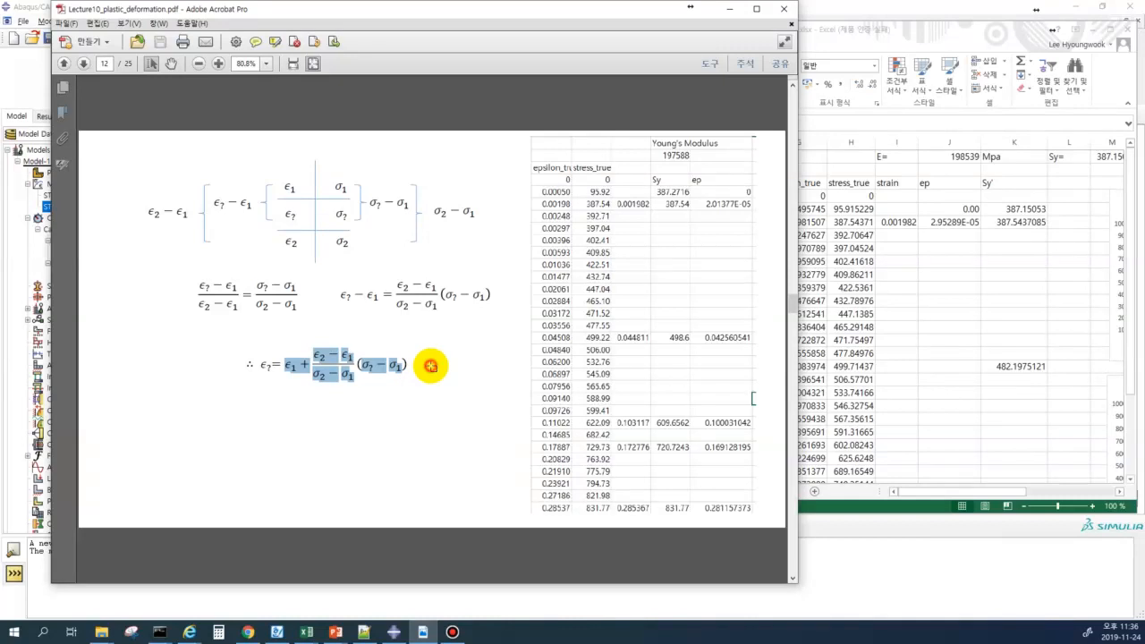
click(457, 303)
- Place the PDF beside Excel and interpolate the strain in I17 with the formula =G16+(G17-G16)/(H17-H16)*(K17-H16)
drag(578, 16, 532, 20)
click(895, 340)
click(888, 368)
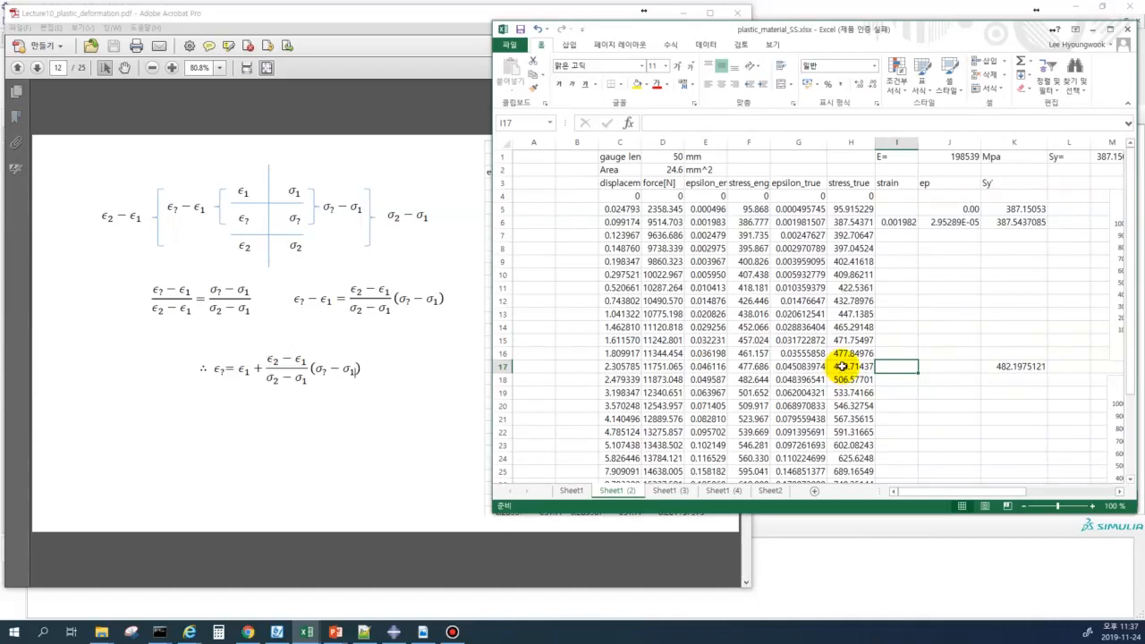
text(=)
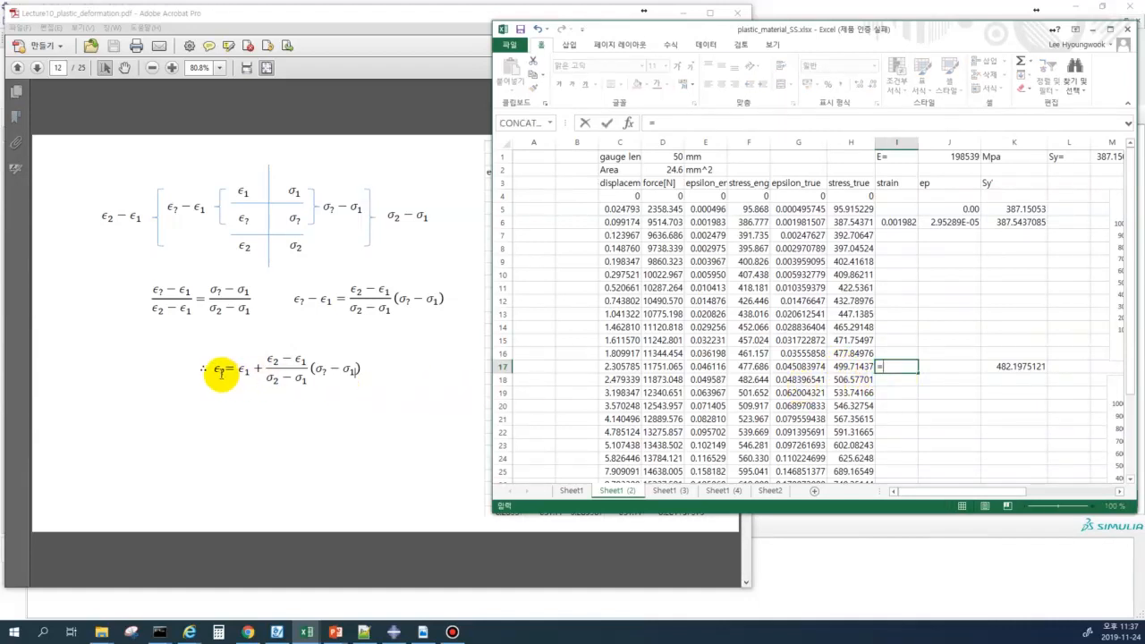
click(798, 353)
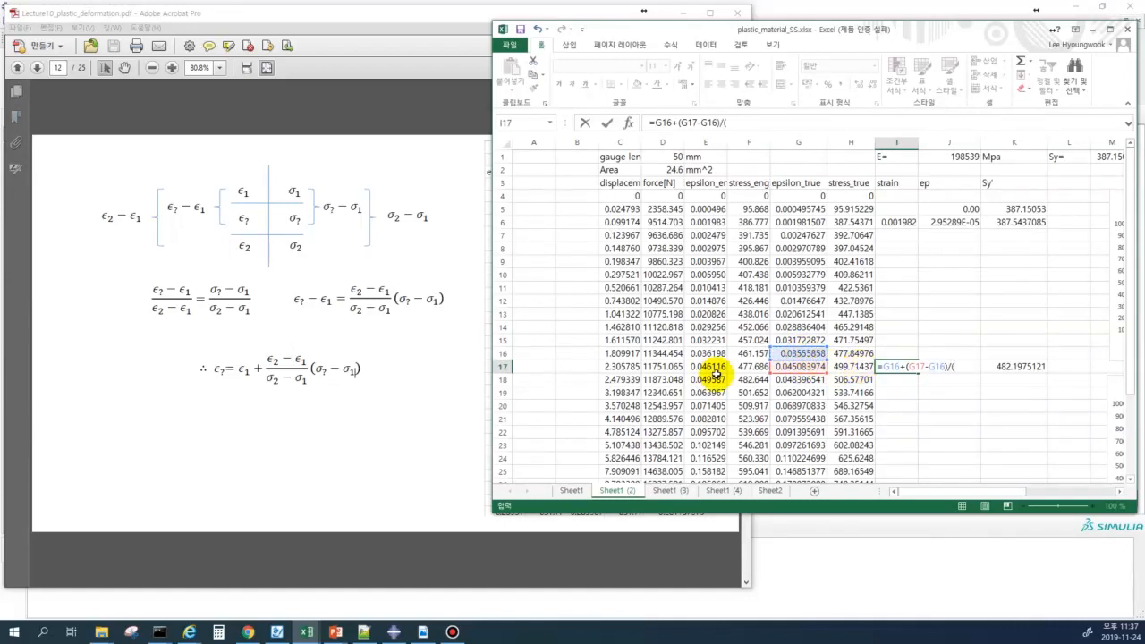
click(847, 353)
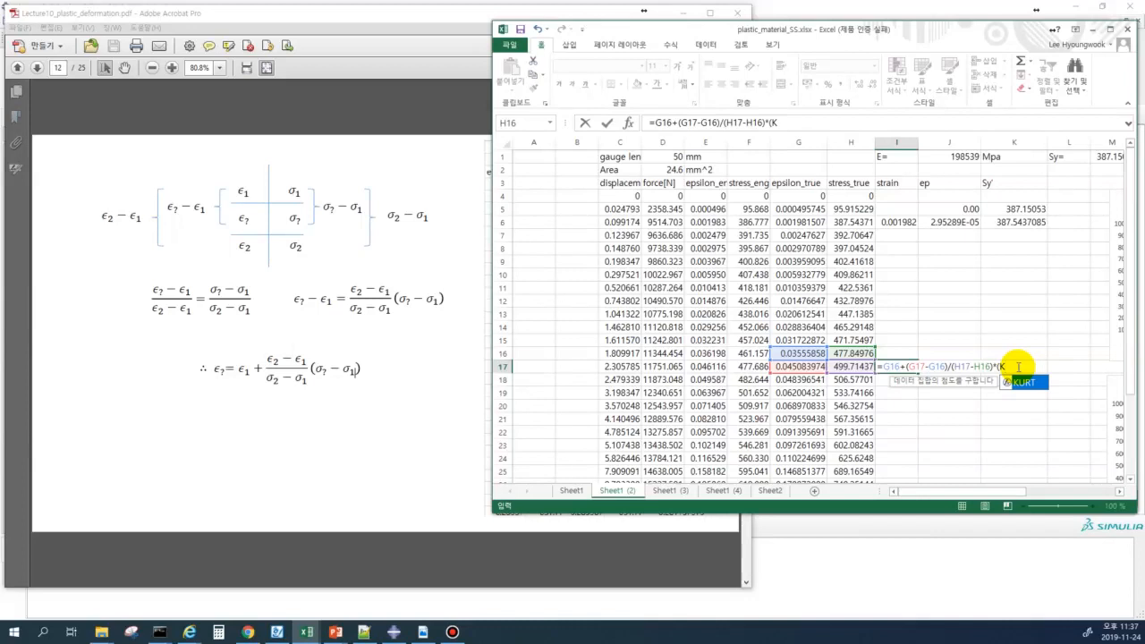
text(17)
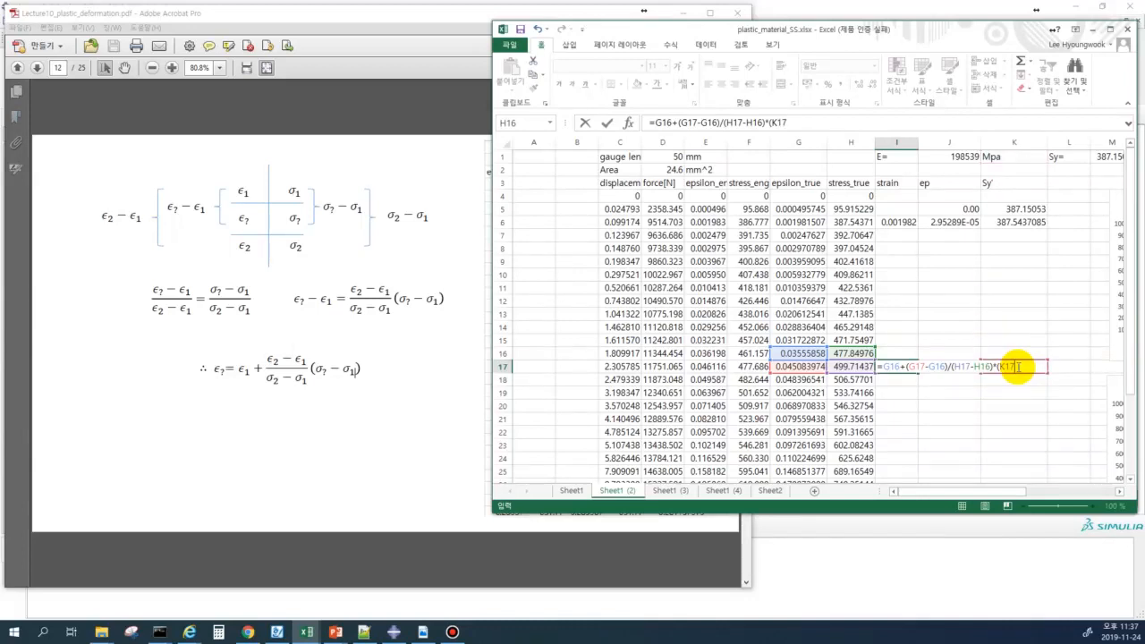
text(-)
click(845, 354)
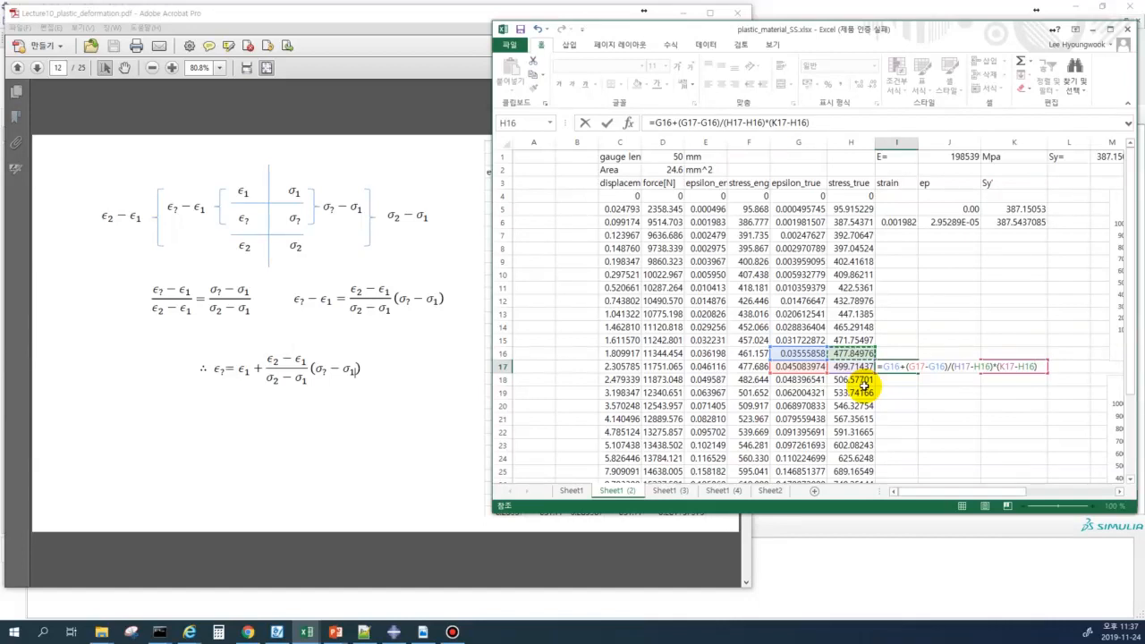
text())
key(Return)
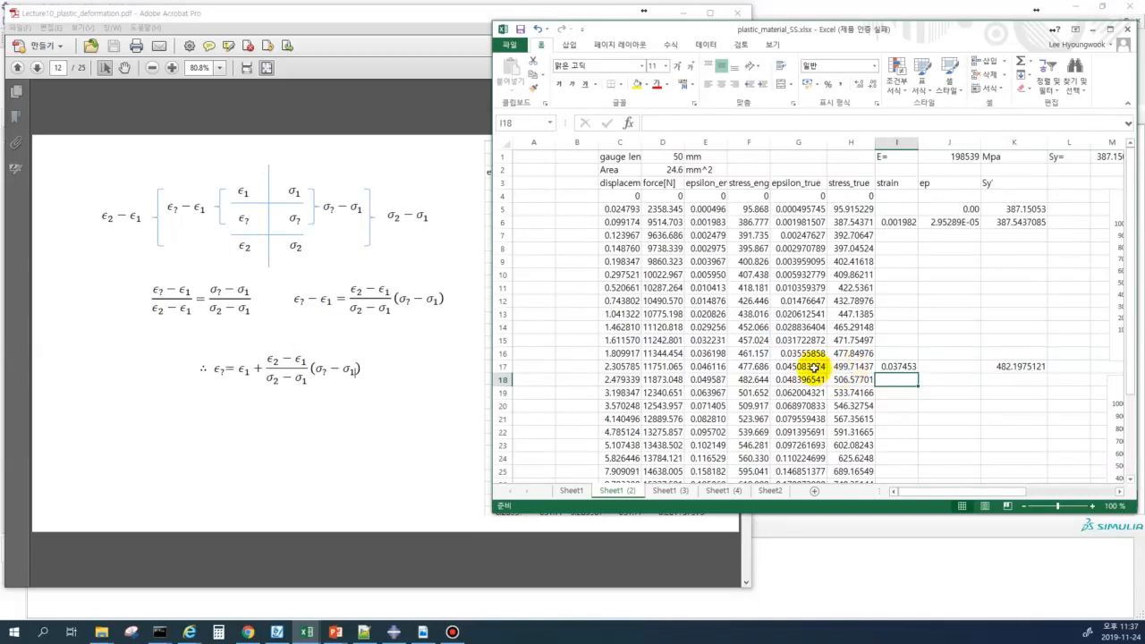
- Copy the plastic strain formula from J6 to J17 and verify that its references read =I17-K17/$J$1
click(993, 366)
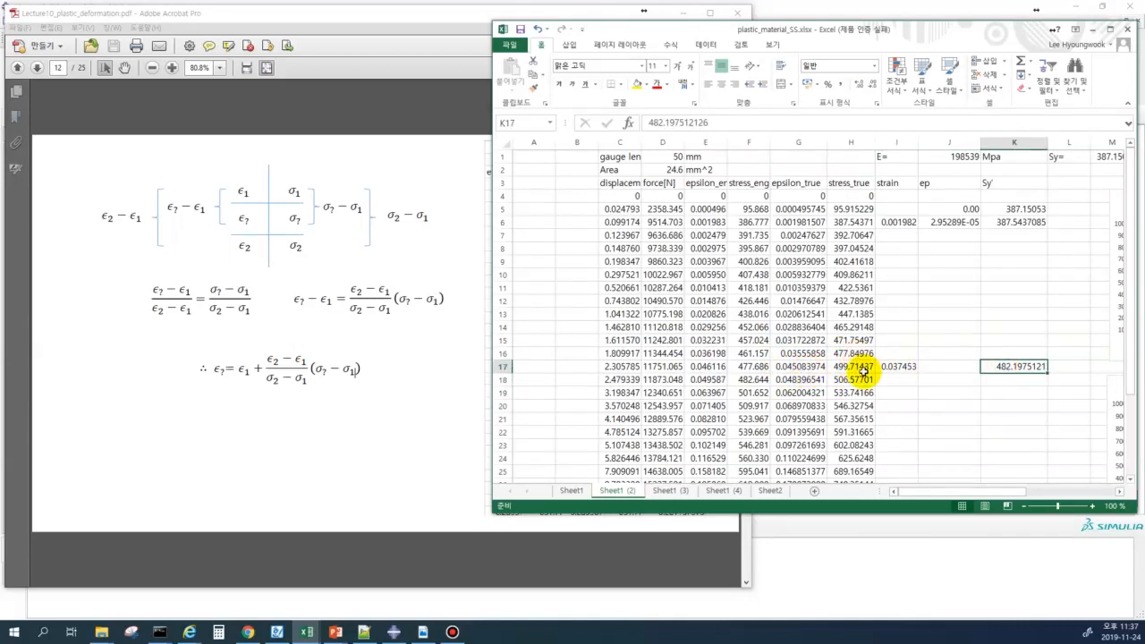
click(903, 366)
click(905, 393)
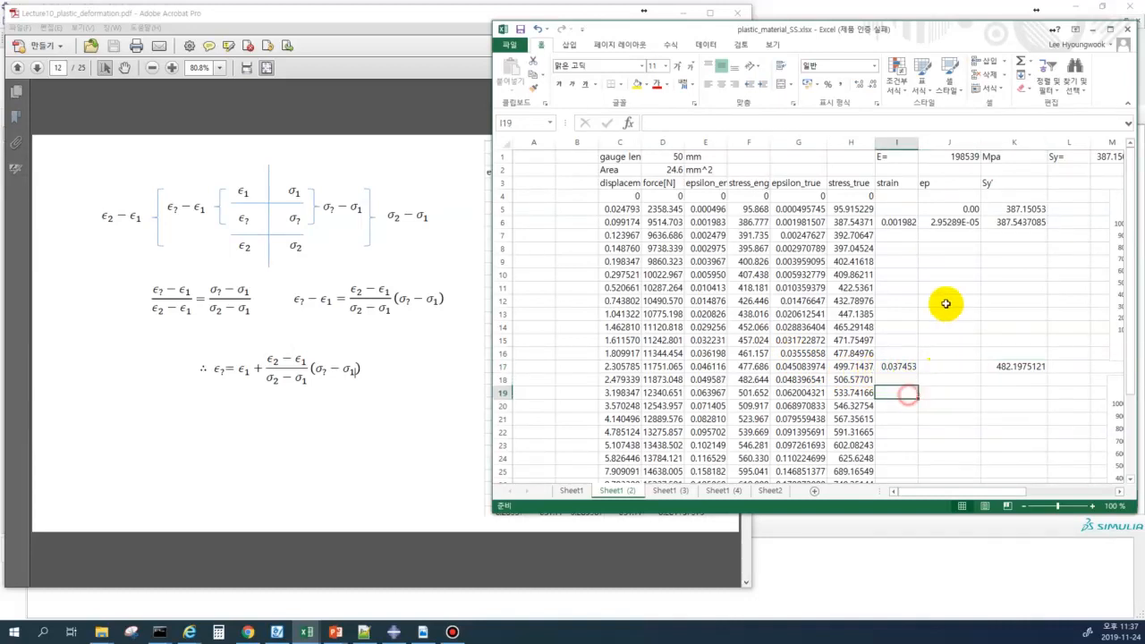
click(949, 222)
key(ctrl+c)
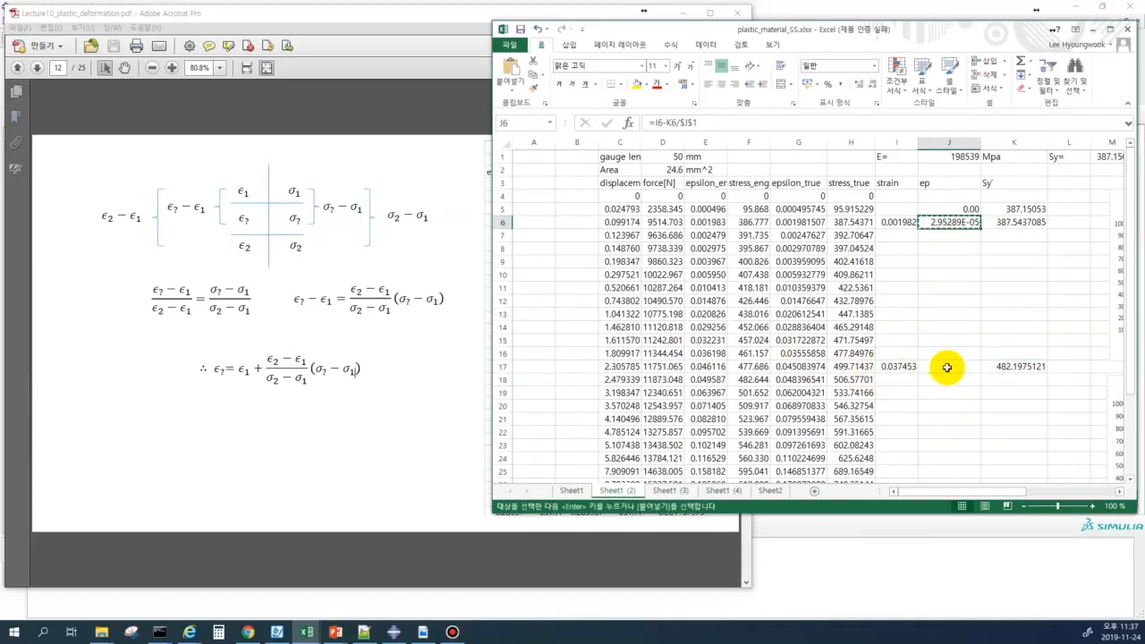
click(946, 365)
key(F2)
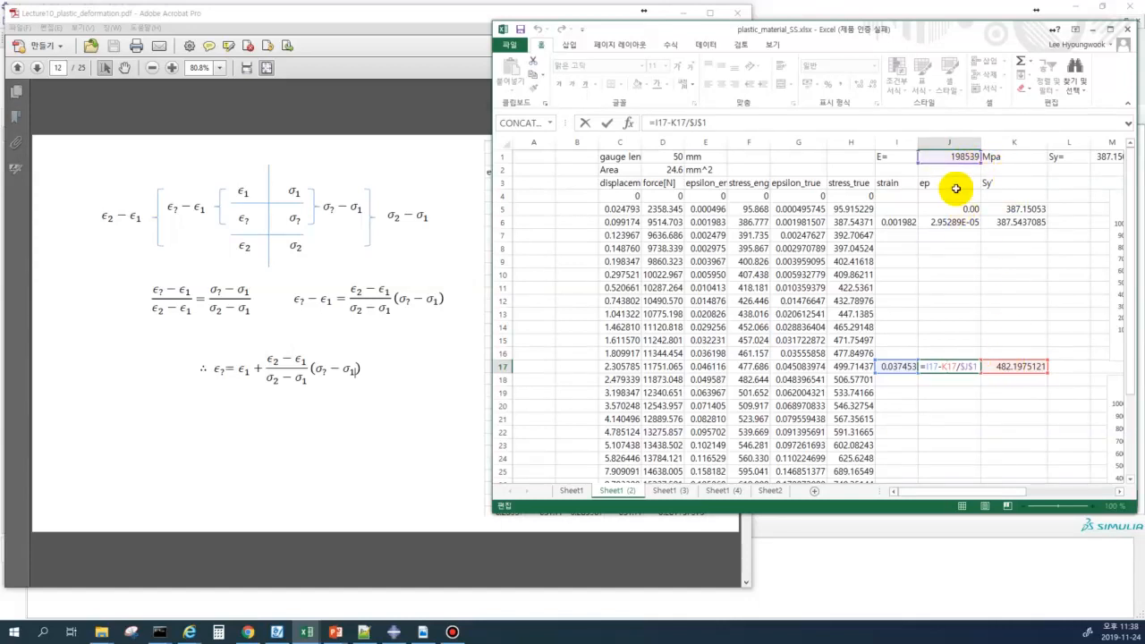
key(ctrl+Return)
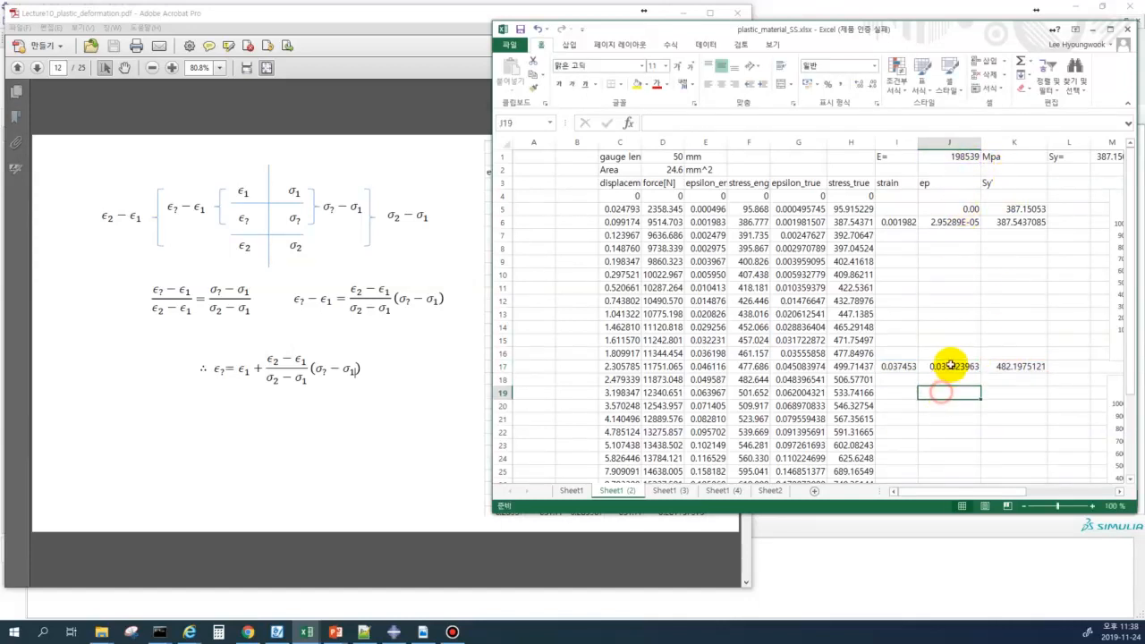
- Minimize the PDF and compare the plastic strain in J17 with the row 3 plastic strain of STS2 in Abaqus/CAE
click(409, 18)
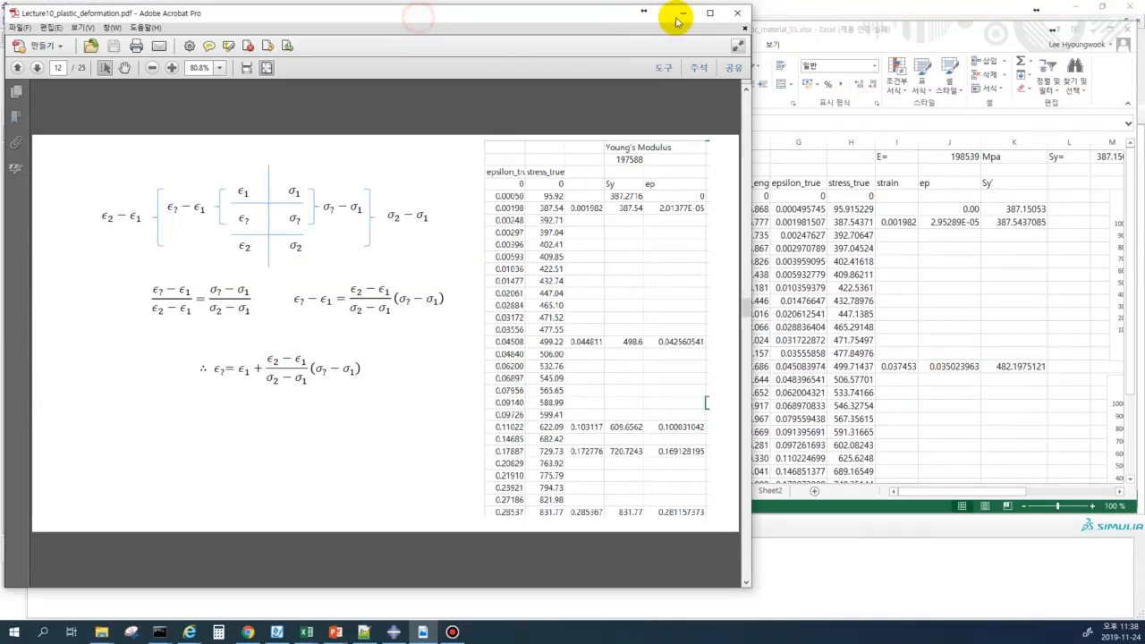
click(683, 12)
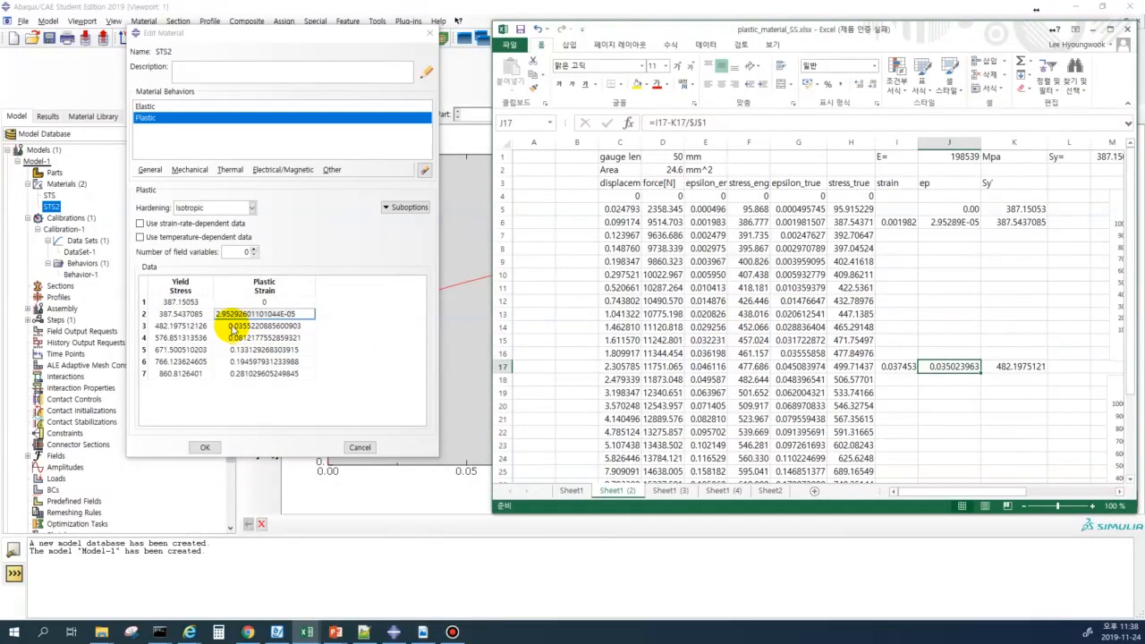
click(953, 379)
click(955, 368)
click(1014, 366)
click(941, 370)
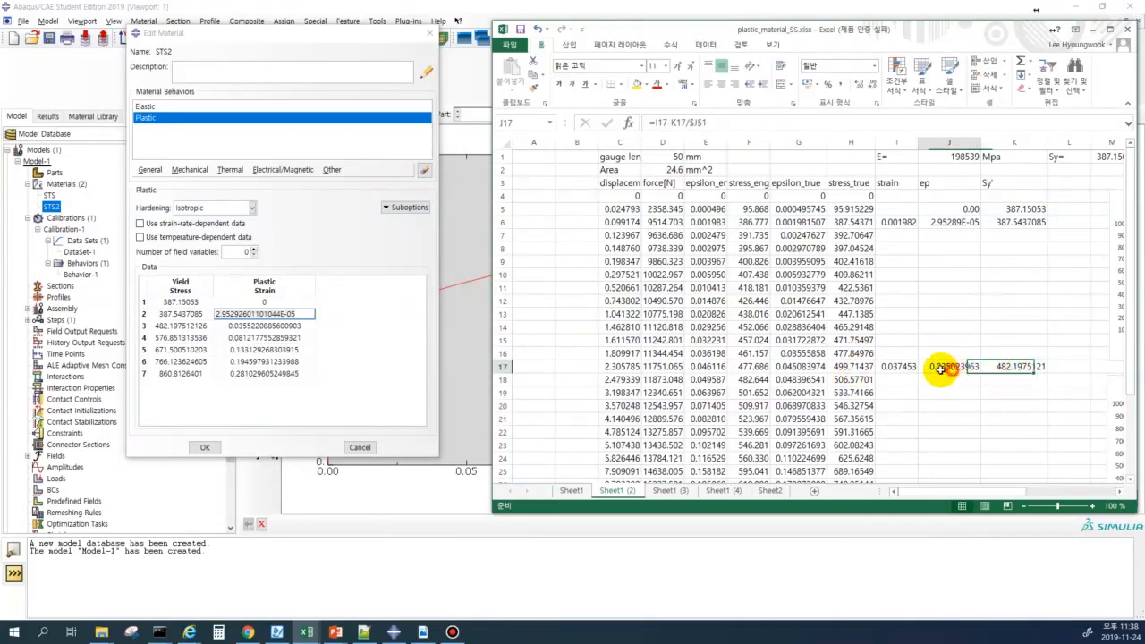
click(898, 366)
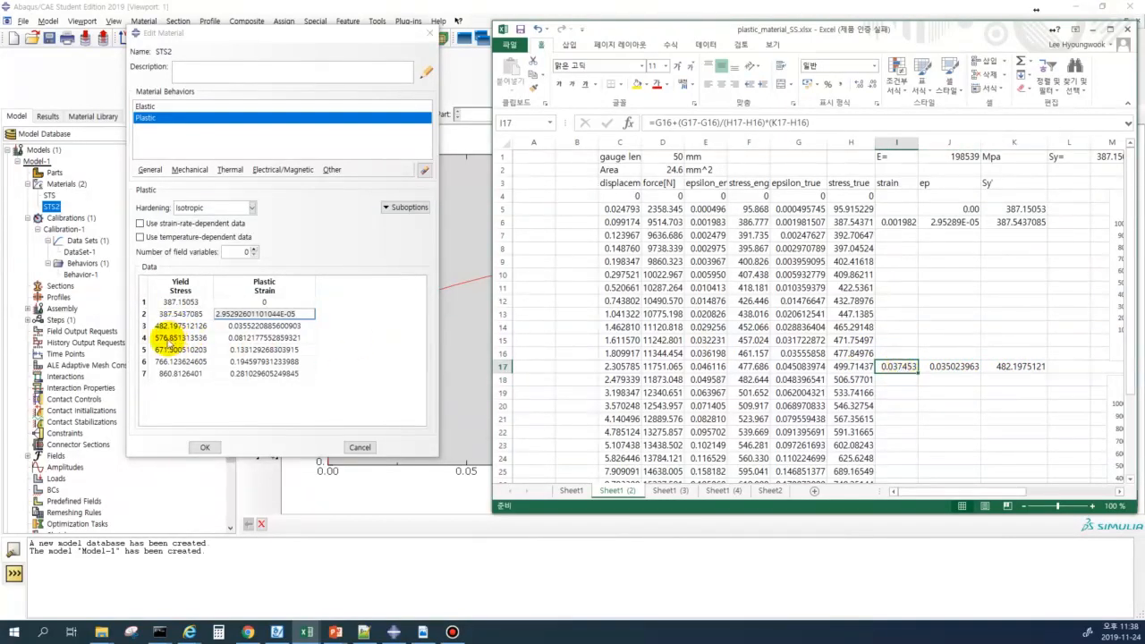
- Enter the fourth STS2 yield stress, 576.851313, in cell K22 of the Sy' column
click(1008, 394)
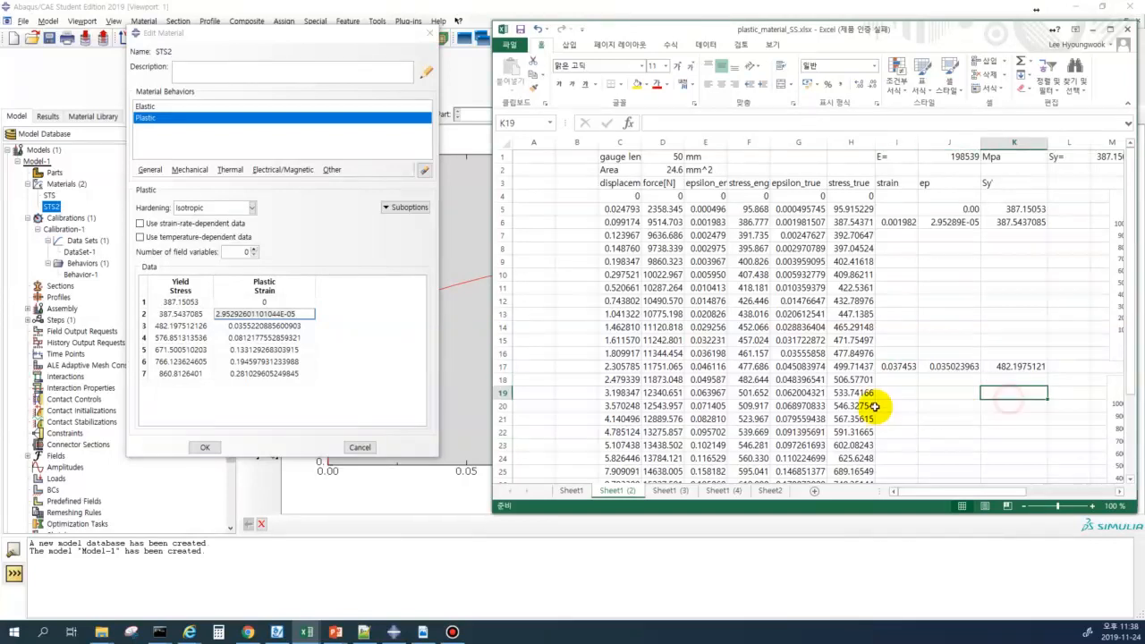
click(1003, 432)
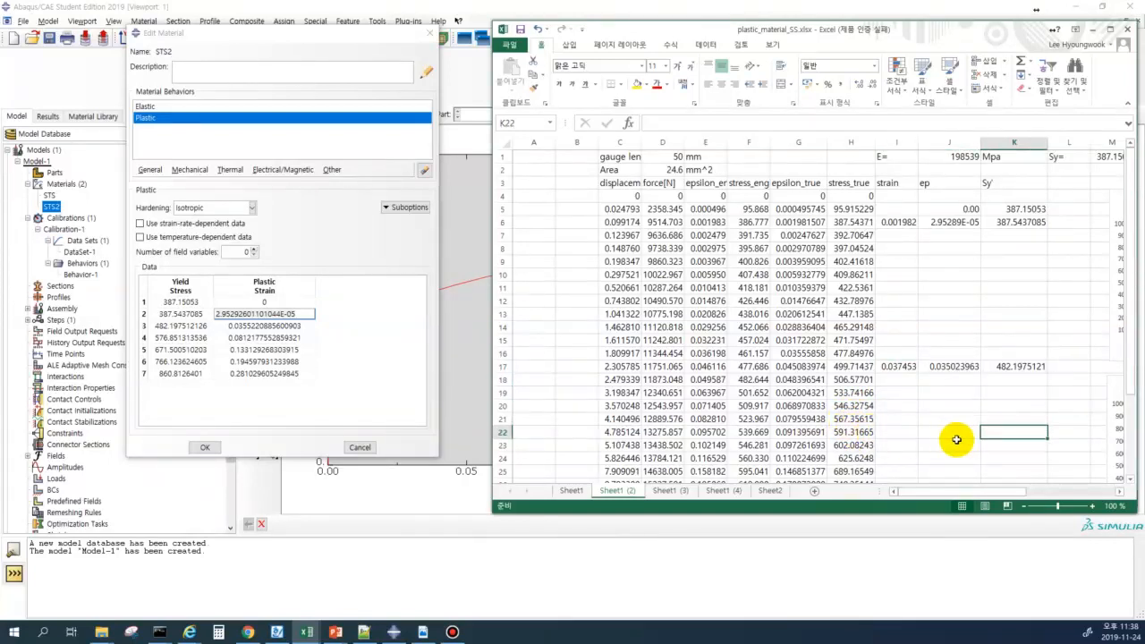
text(576.851313)
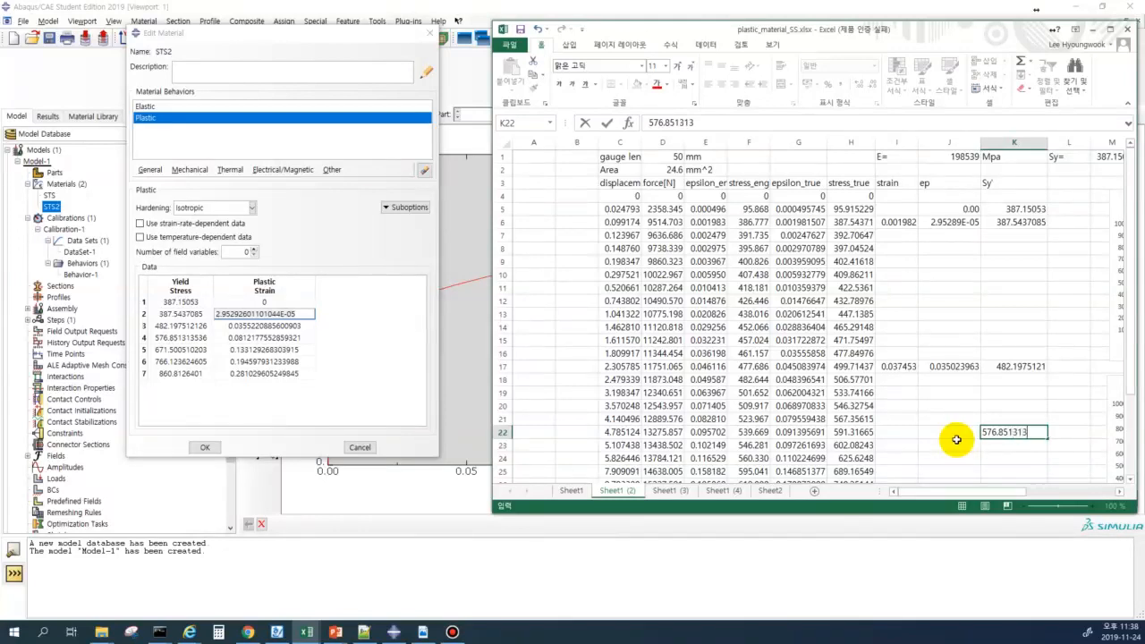
click(956, 439)
- Copy the strain and plastic strain formulas from I17:J17 to I22:J22
drag(897, 367, 941, 369)
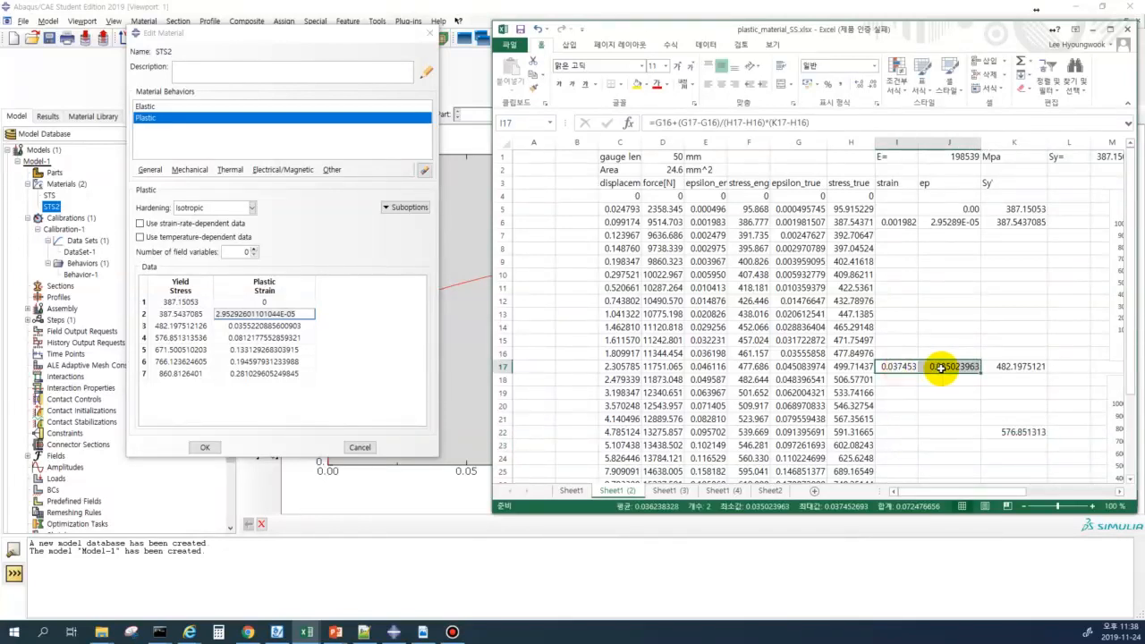
key(ctrl+q)
key(ctrl+c)
click(923, 332)
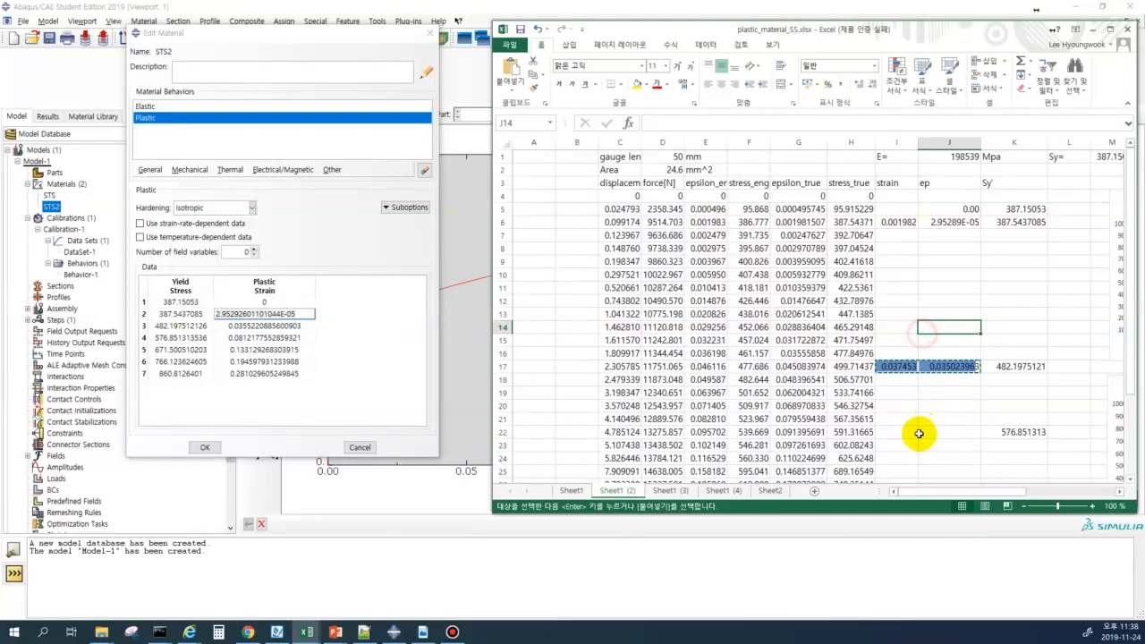
drag(894, 433, 947, 433)
key(ctrl+v)
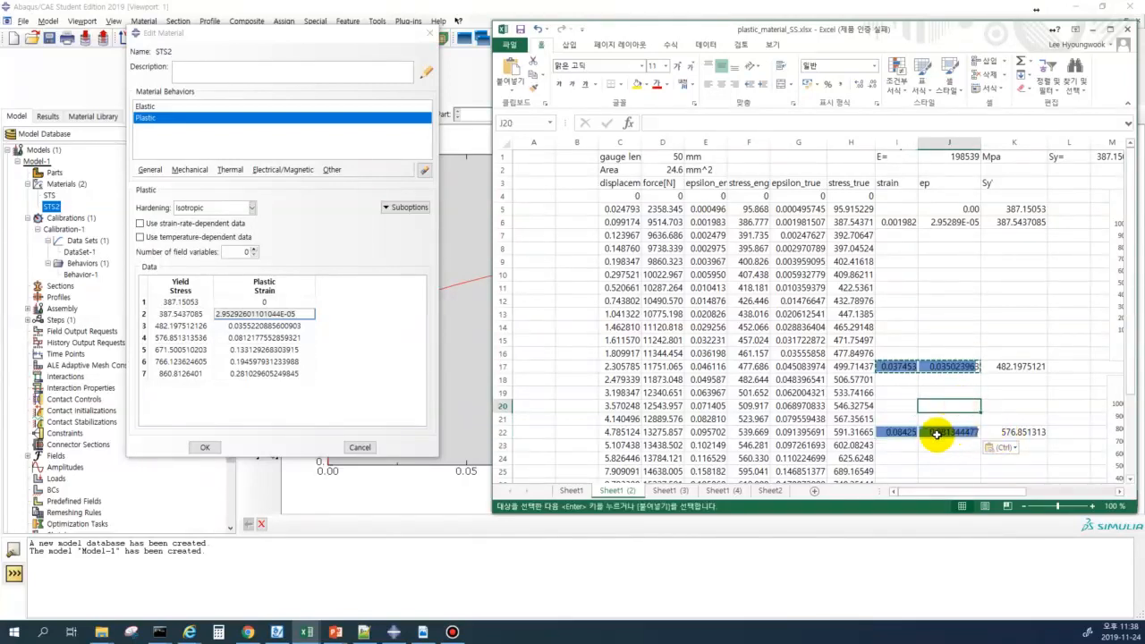
- Check the copied formulas in I22 and J22 and compare the plastic strain with row 4 of STS2 in Abaqus/CAE
key(Escape)
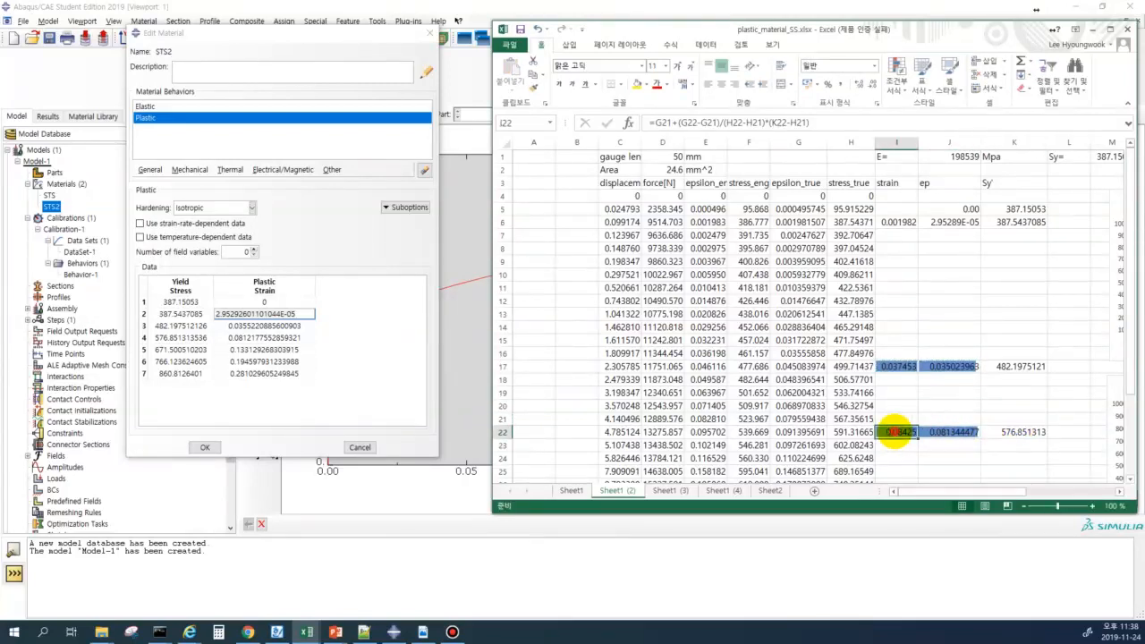
double_click(894, 433)
key(Escape)
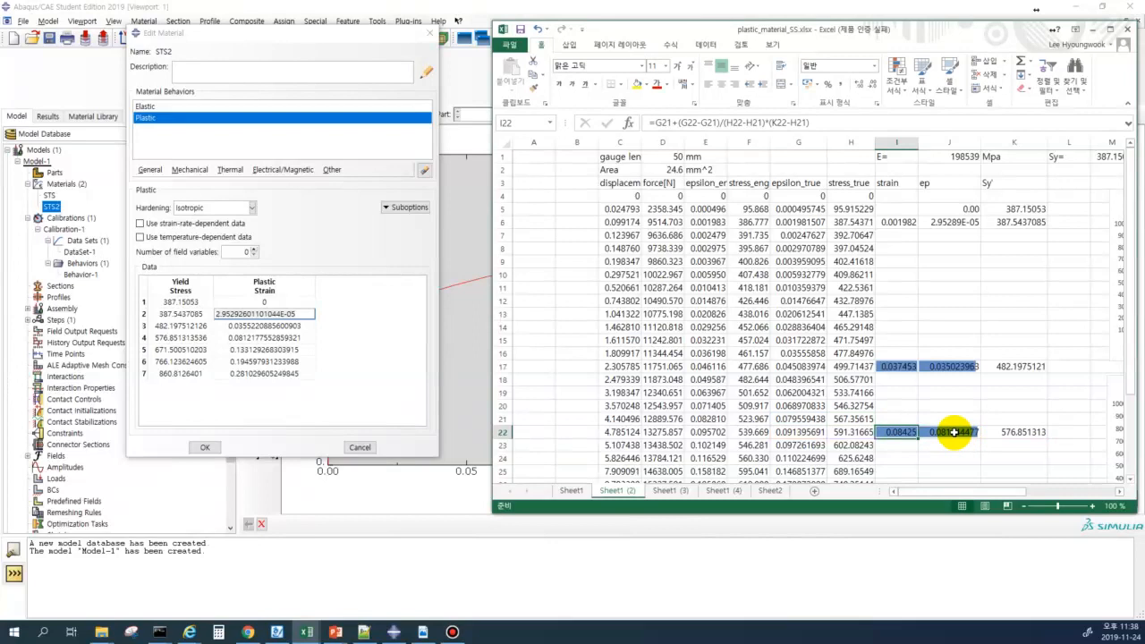
click(953, 432)
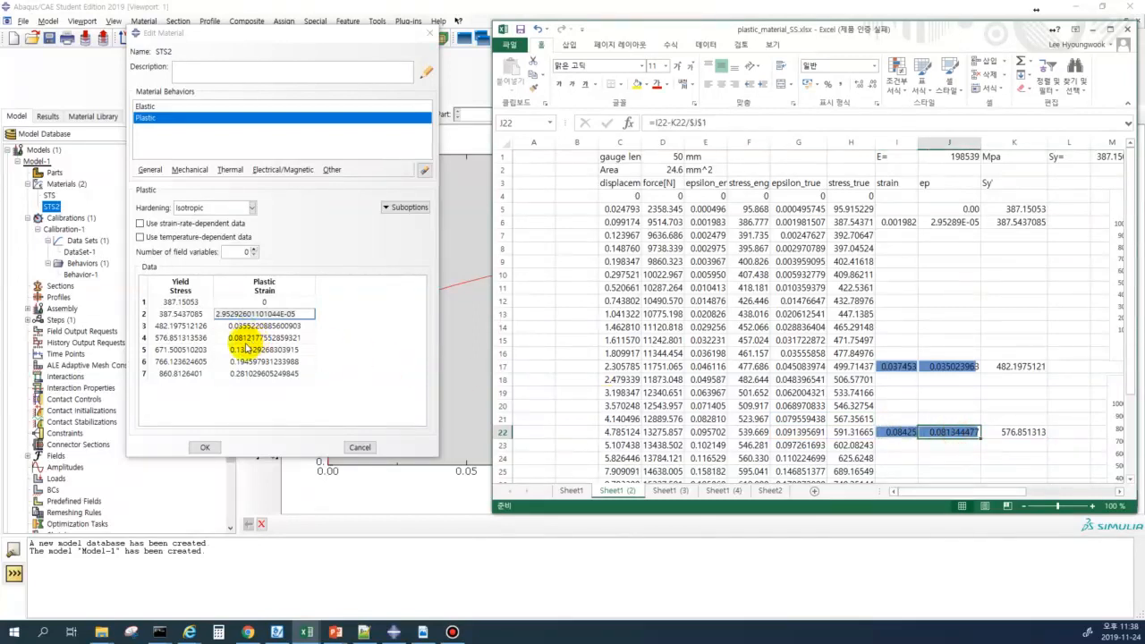
- Enter the fifth STS2 yield stress, 671.5005, in cell K25 of the Sy' column
click(992, 458)
scroll(979, 436, down, 2)
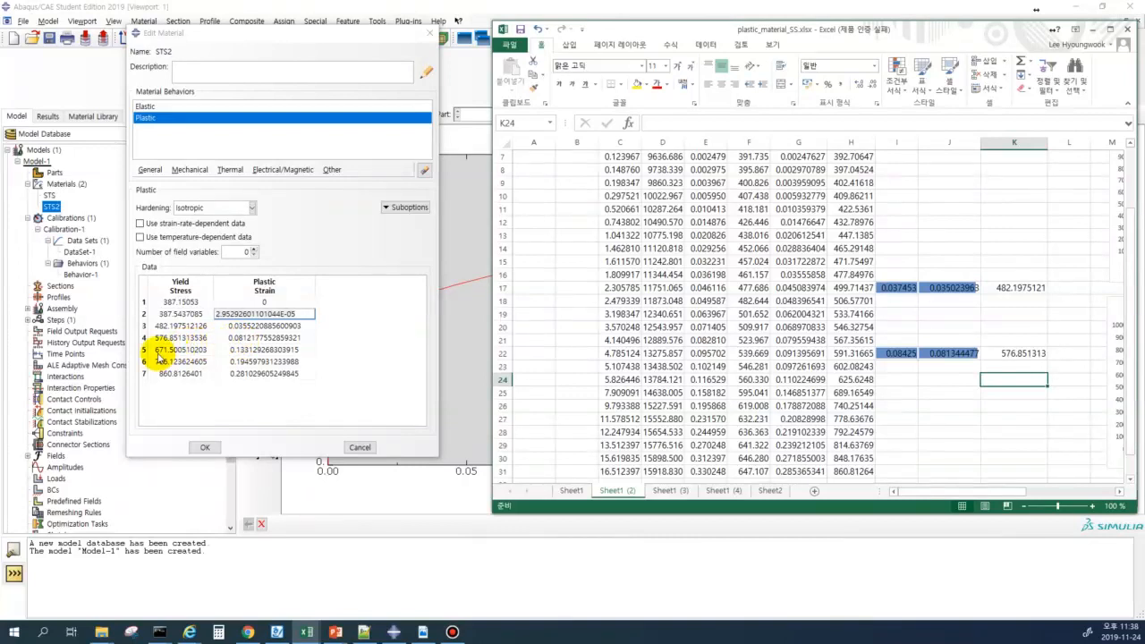
click(995, 392)
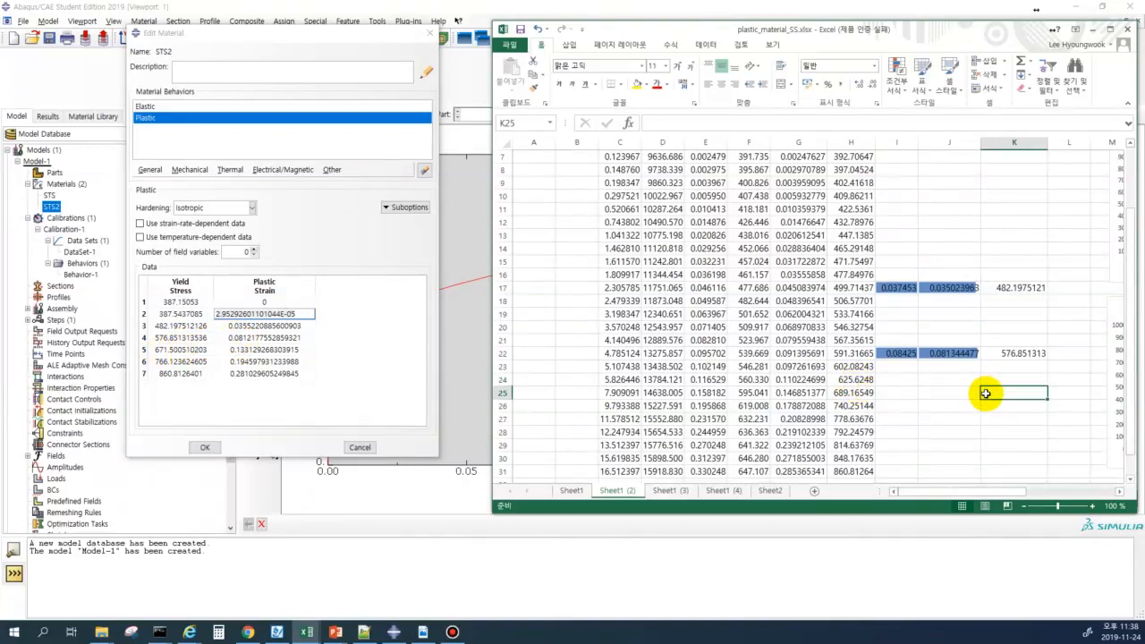
text(671.50)
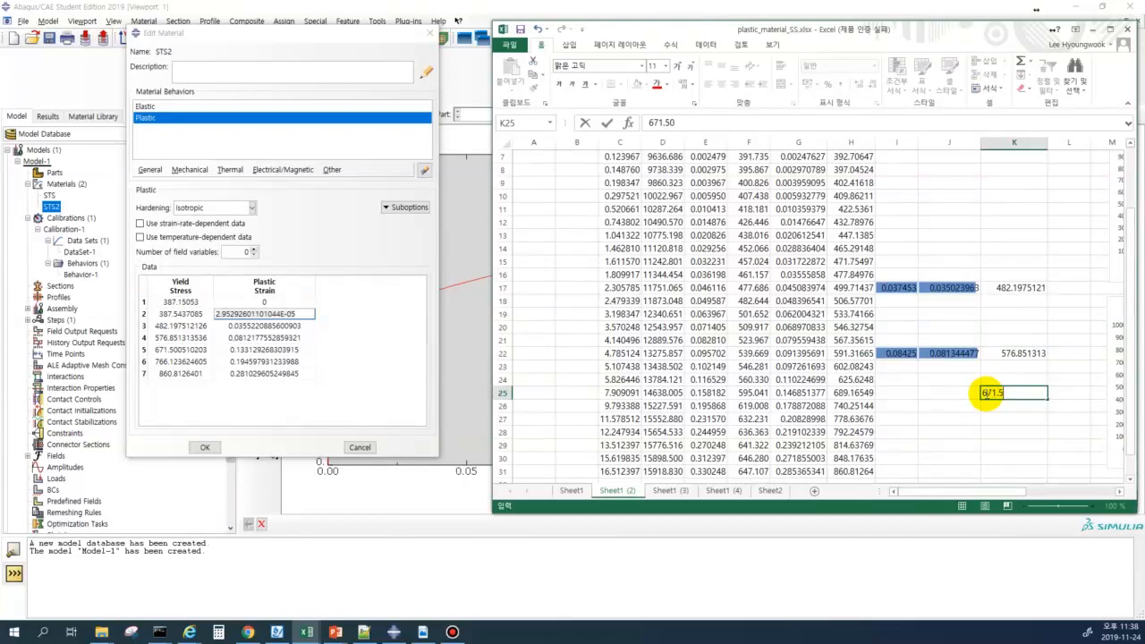
key(Return)
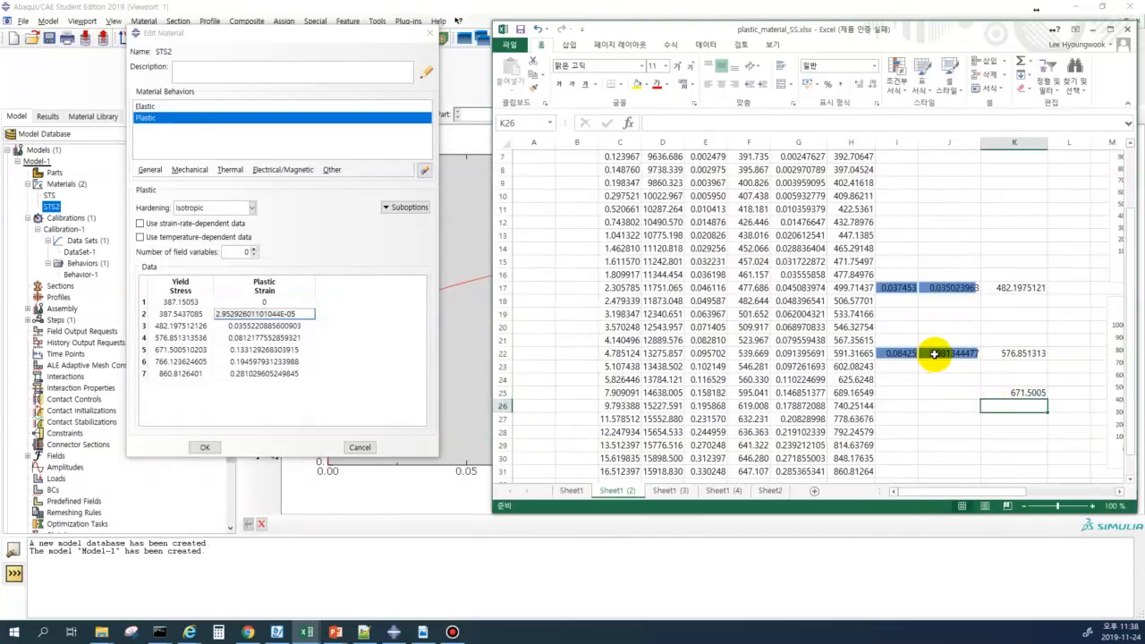
- Copy the strain and plastic strain formulas from I22:J22 to I25:J25 and compare J25 with row 5 of STS2
drag(939, 352, 909, 351)
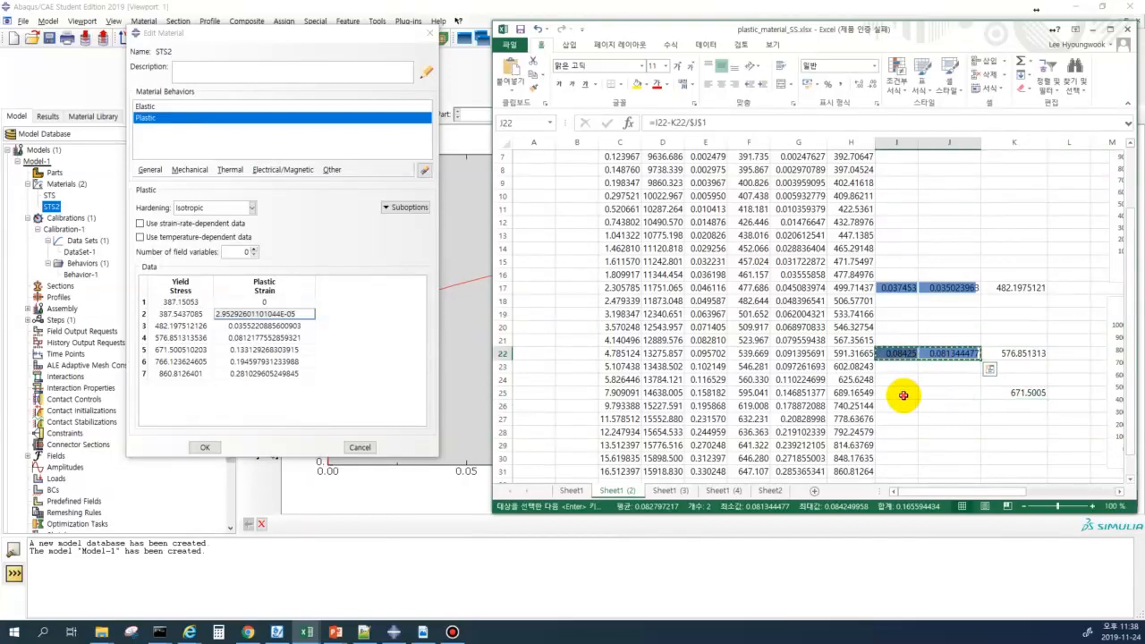
click(903, 395)
key(ctrl+v)
click(941, 429)
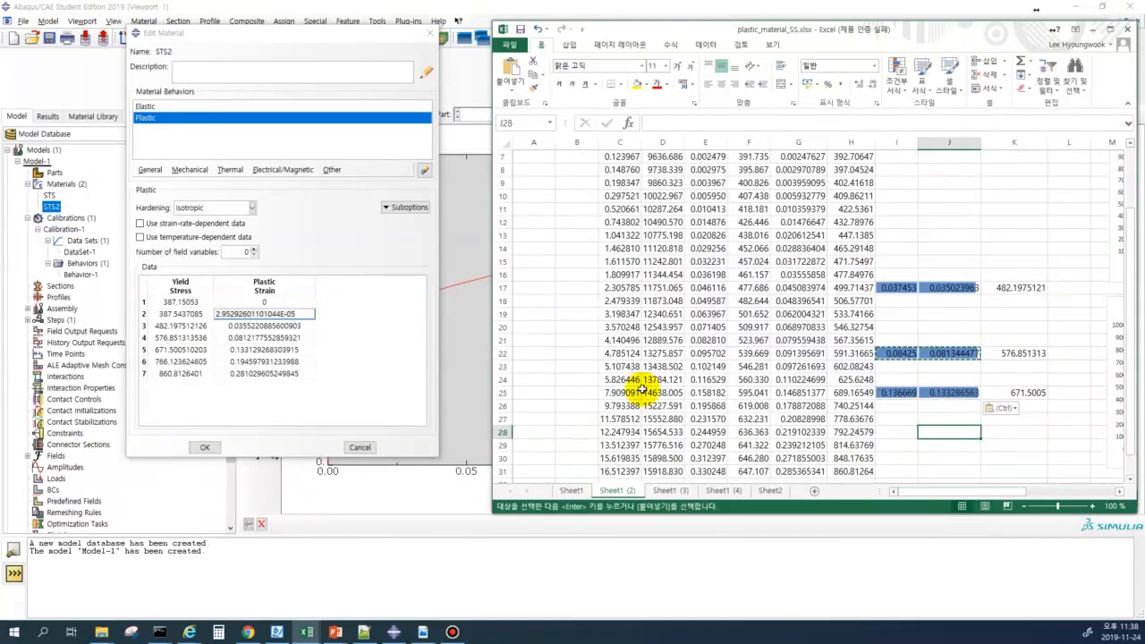
click(955, 391)
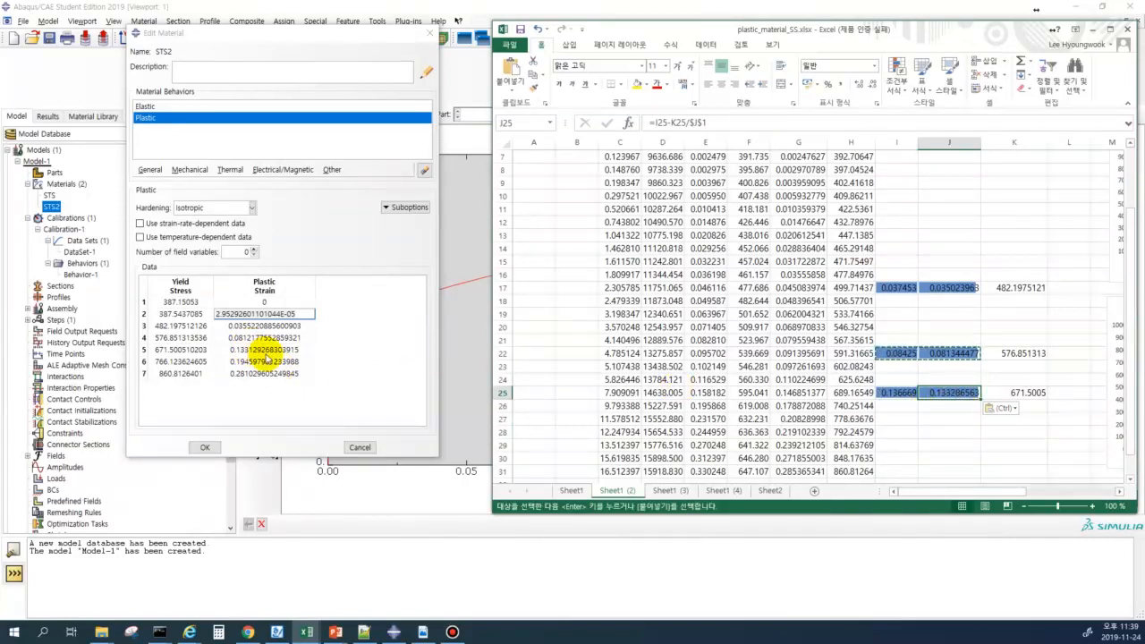
- Enter the sixth STS2 yield stress, 766.12362, in cell K27 of the Sy' column
click(1020, 432)
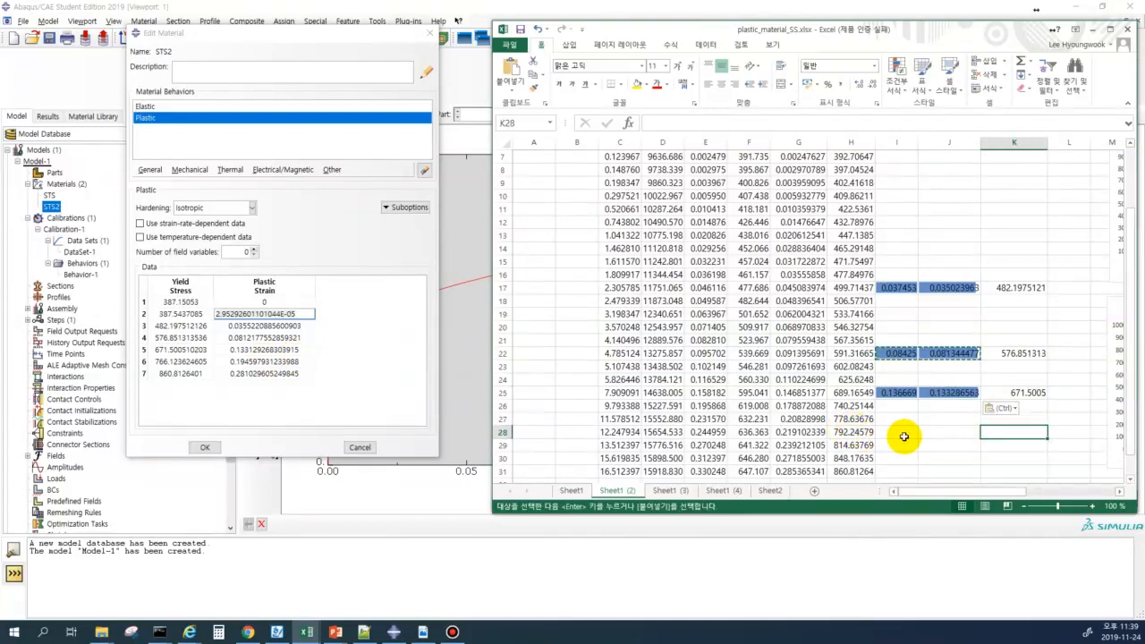
click(1030, 407)
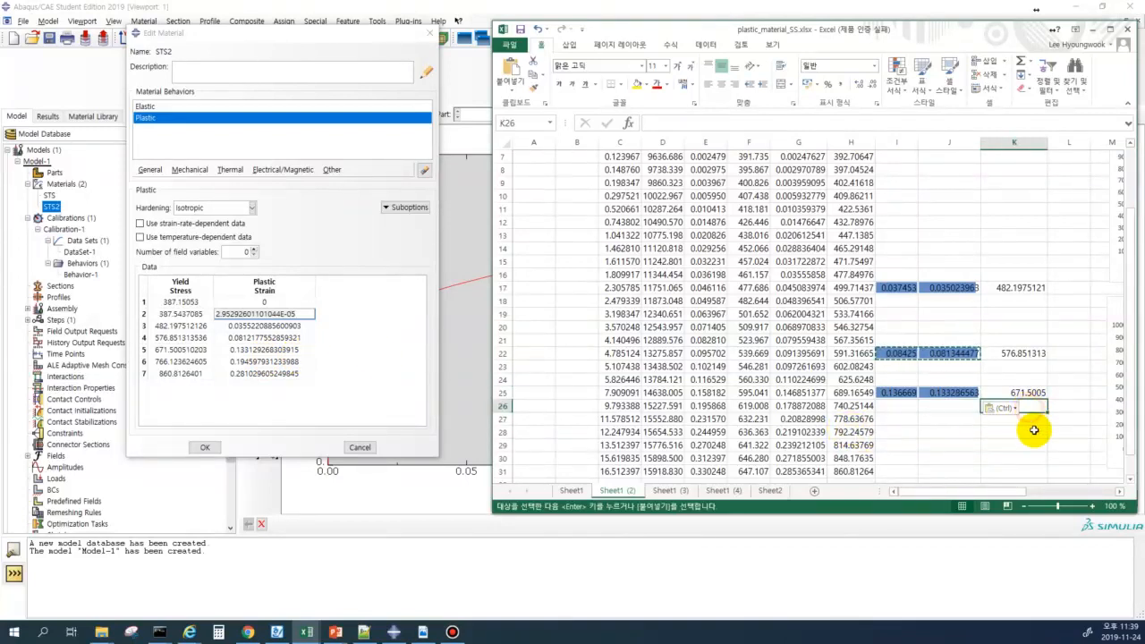
key(Down)
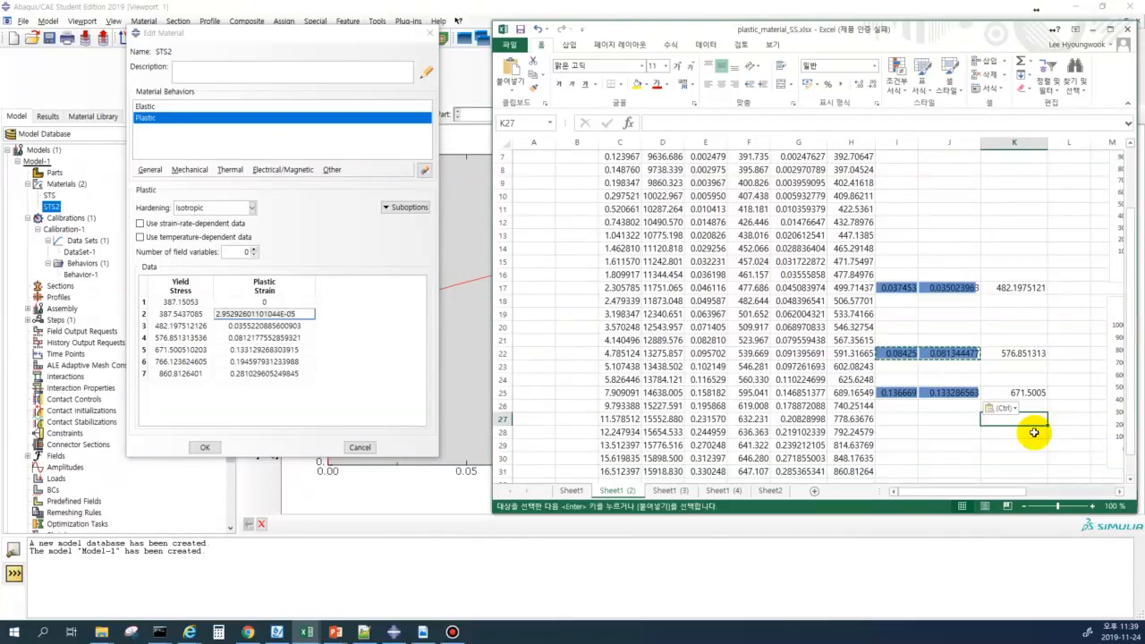
text(766.12)
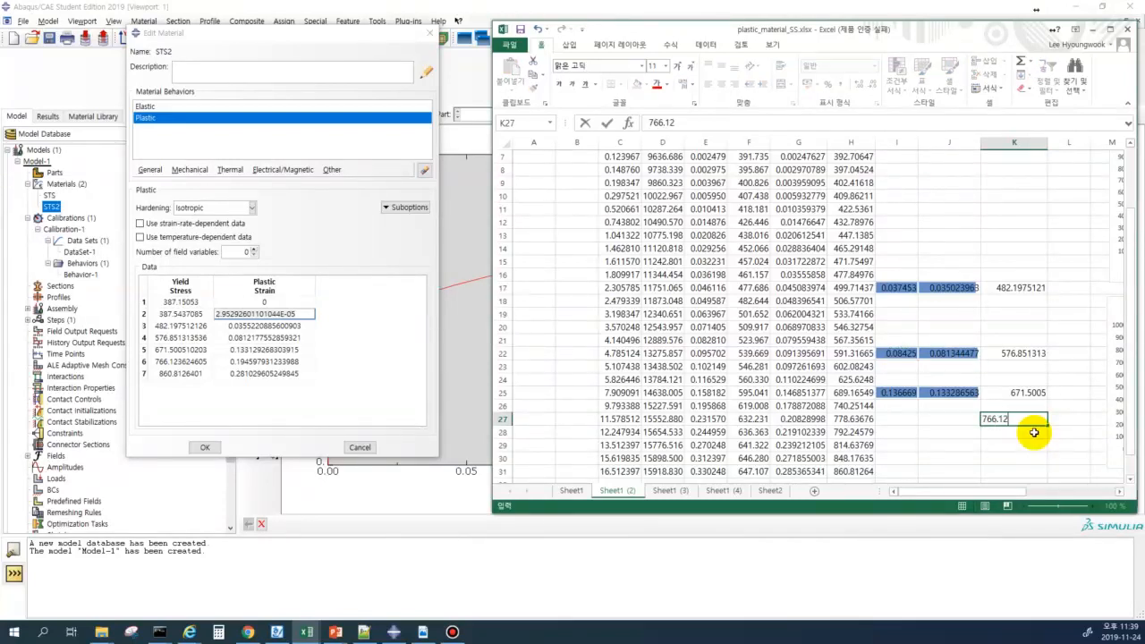
key(Return)
- Copy the strain and plastic strain formulas from I25:J25 to I27:J27 and check the plastic strain formula in J27
drag(905, 393, 946, 420)
key(ctrl+c)
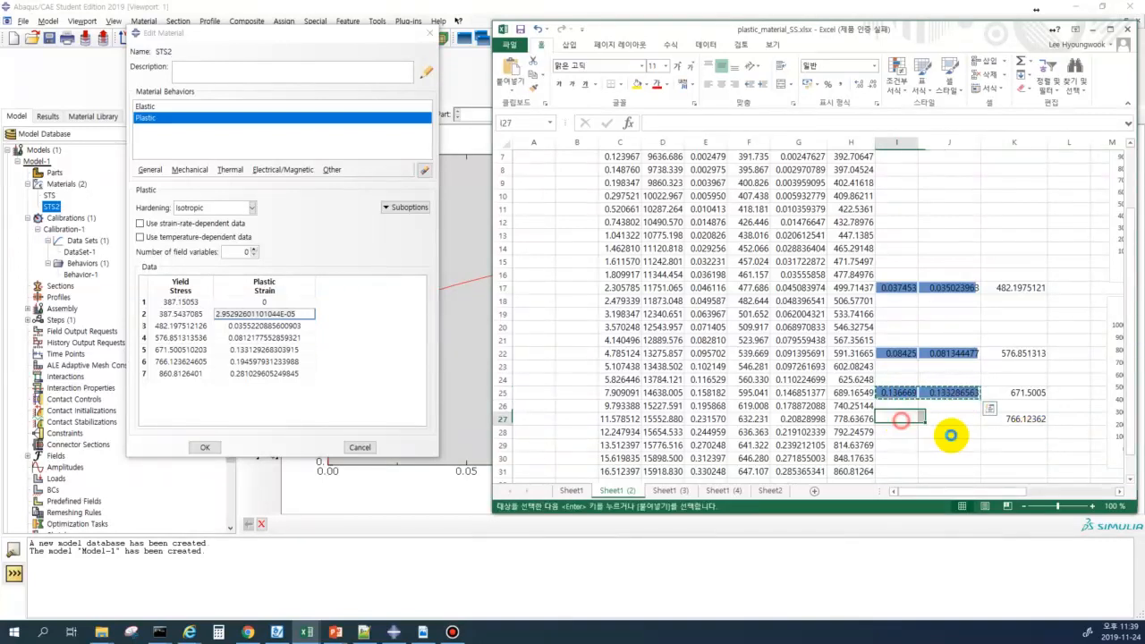
key(ctrl+v)
click(946, 420)
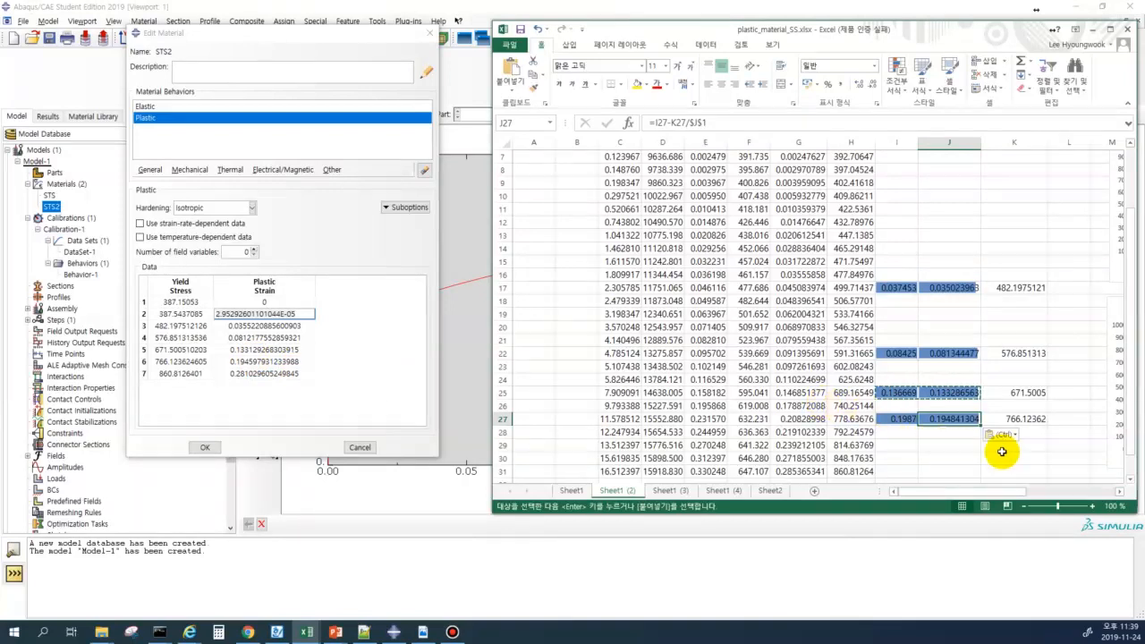
- Enter the last STS2 yield stress, 860.81, in cell K31 of the Sy' column
click(1018, 458)
click(1020, 469)
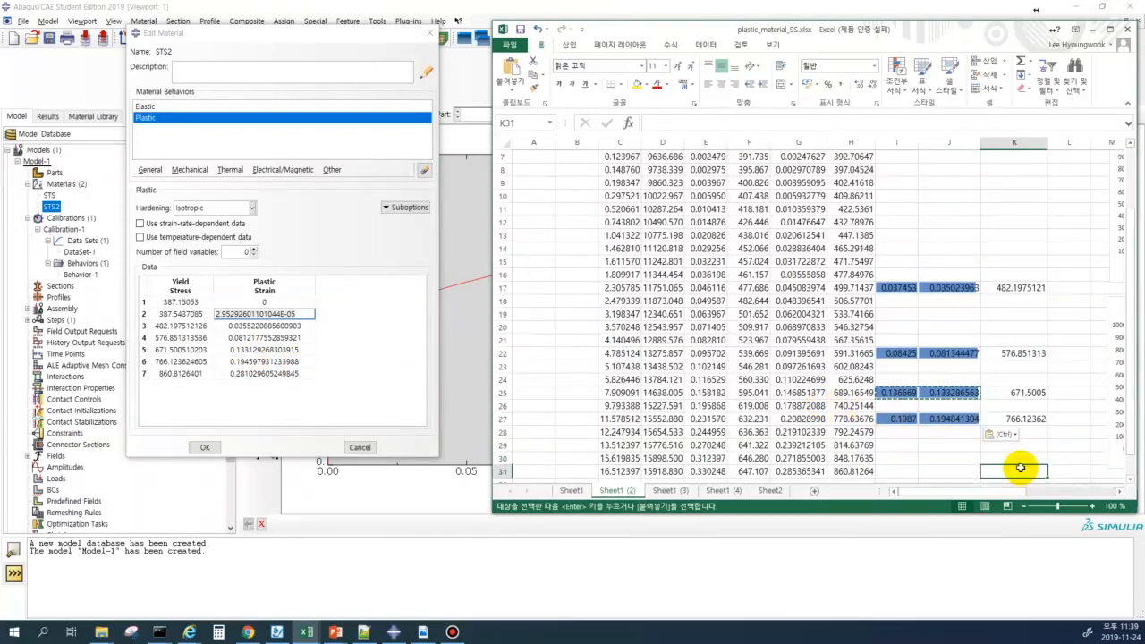
text(860.8)
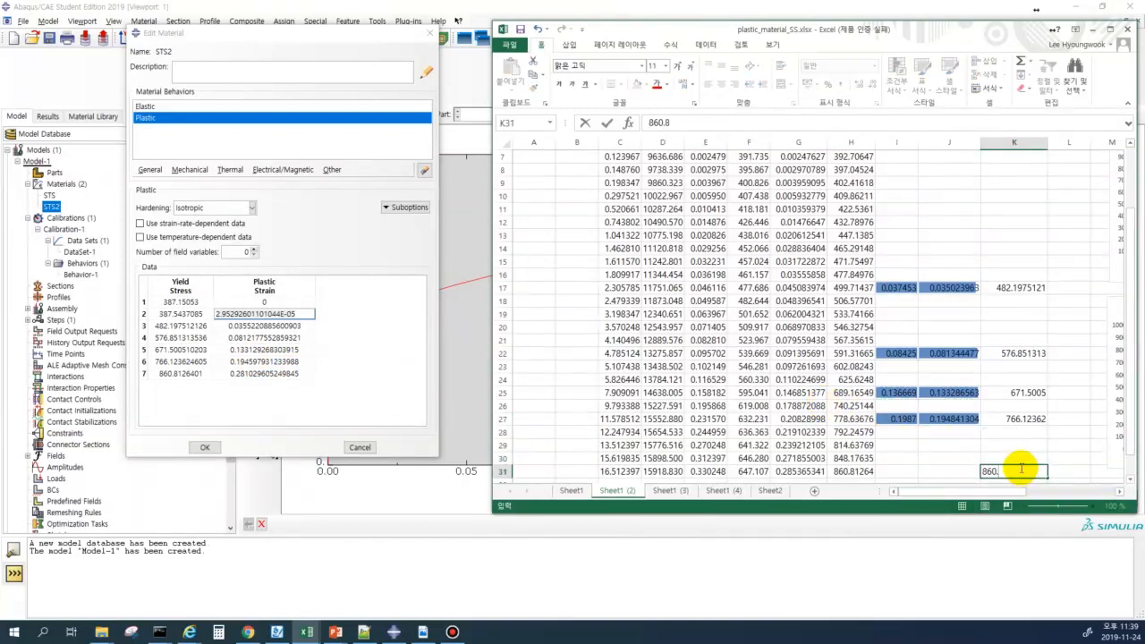
text(1)
key(Return)
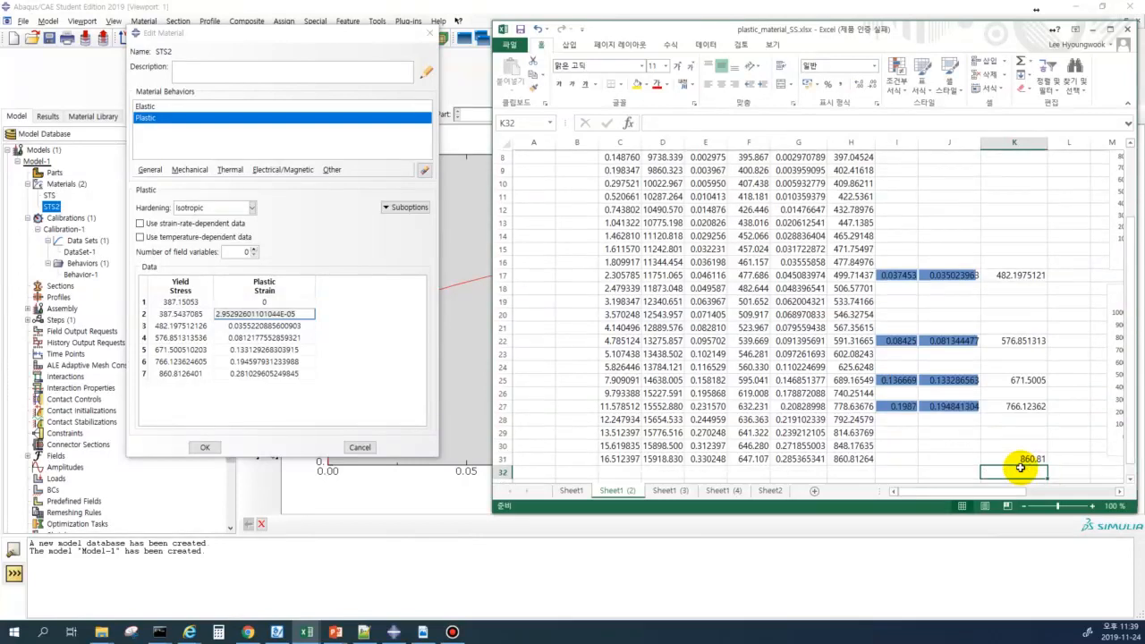
- Copy the strain and plastic strain formulas from I27:J27 to I31:J31
drag(903, 406, 948, 405)
key(ctrl+c)
click(903, 457)
key(ctrl+v)
click(983, 435)
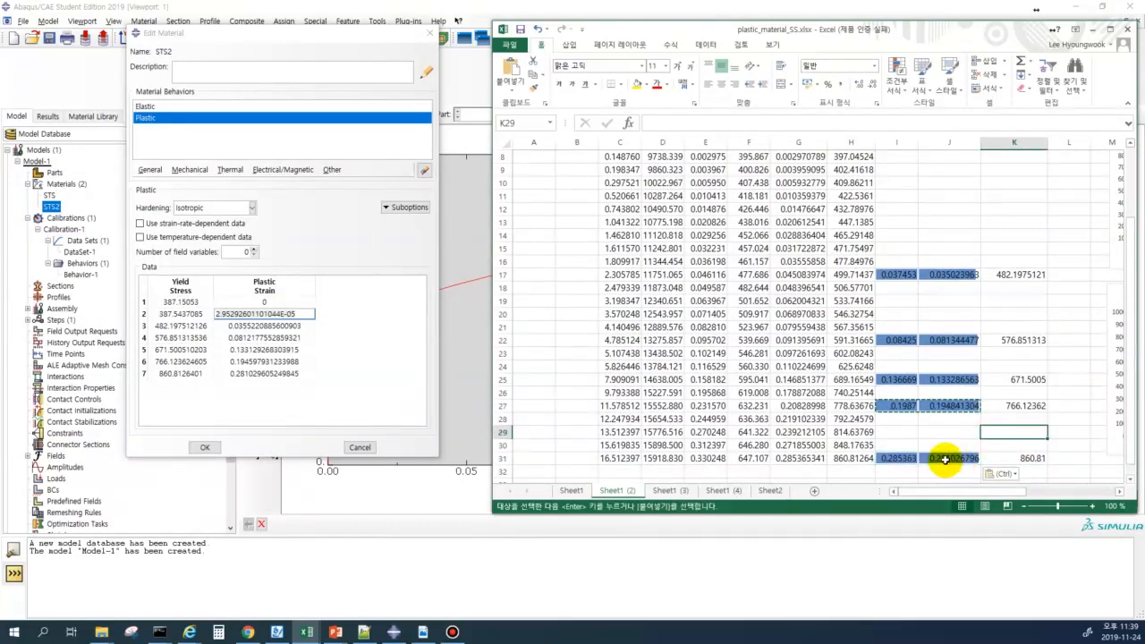
- Review the plastic strains and yield stresses in columns J and K against the STS2 table, along with the true stress-strain data and modulus E
click(948, 301)
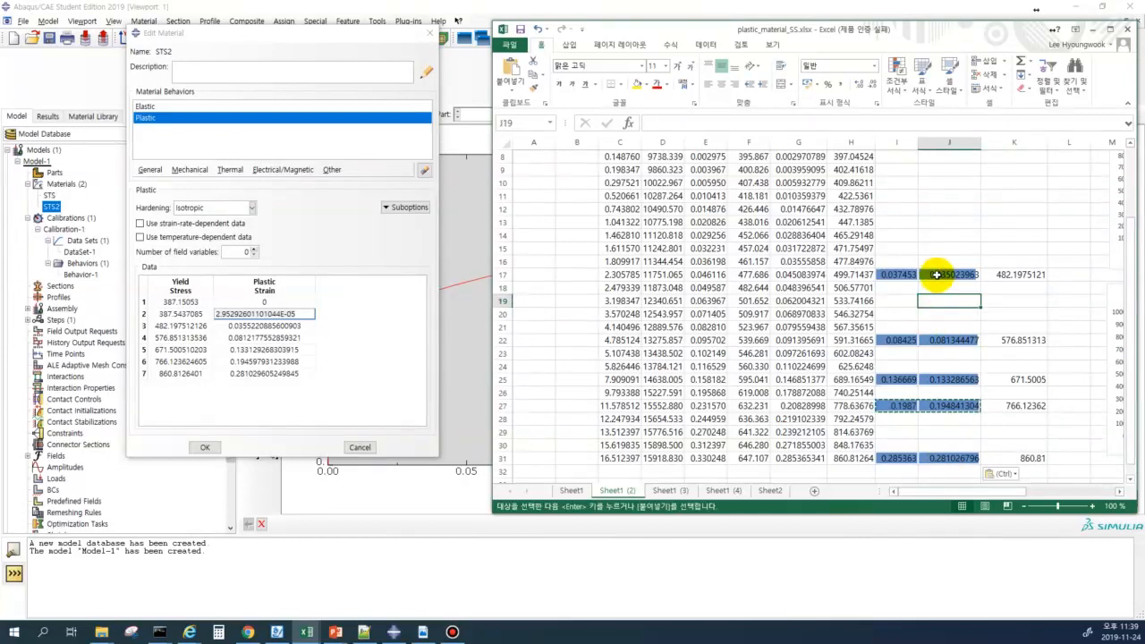
drag(933, 264, 1005, 455)
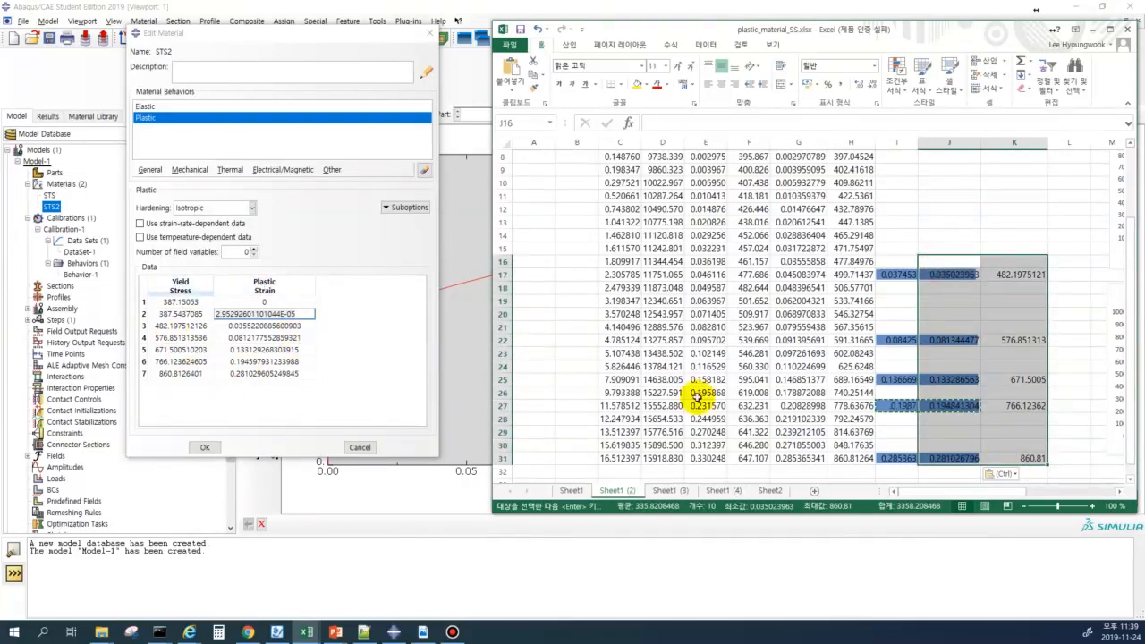
click(1009, 222)
scroll(813, 388, up, 3)
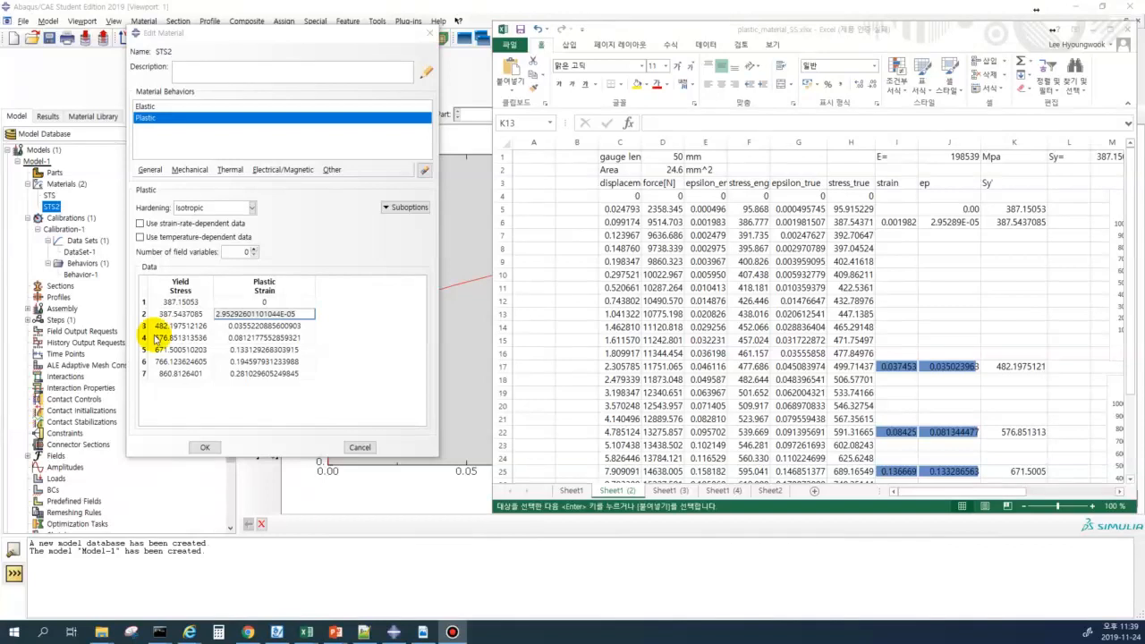
click(966, 307)
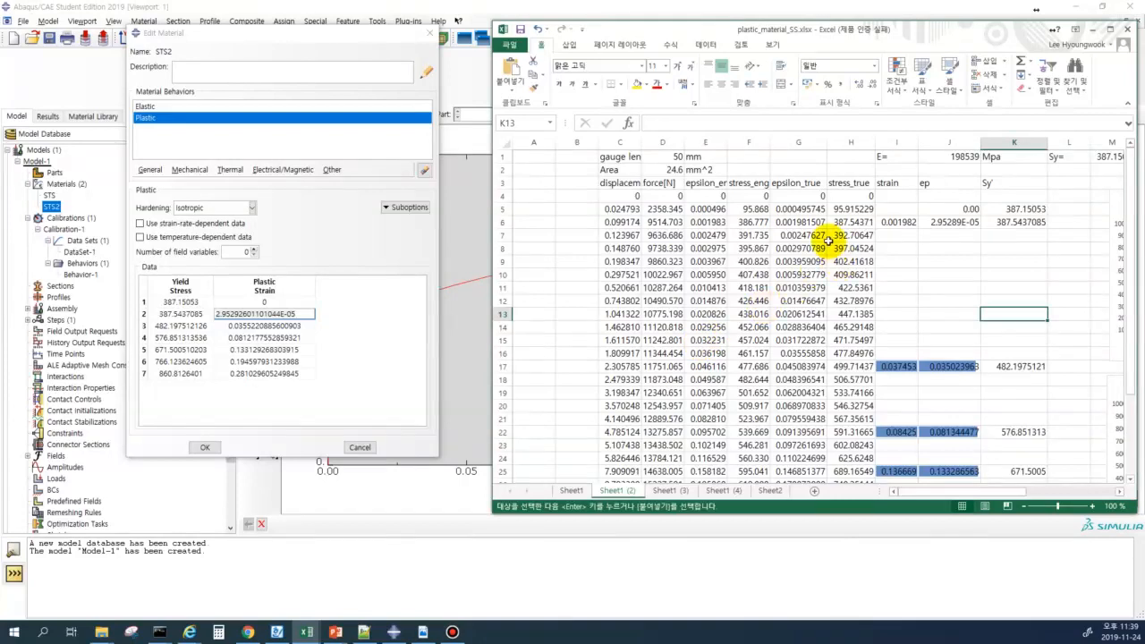
drag(789, 182, 928, 282)
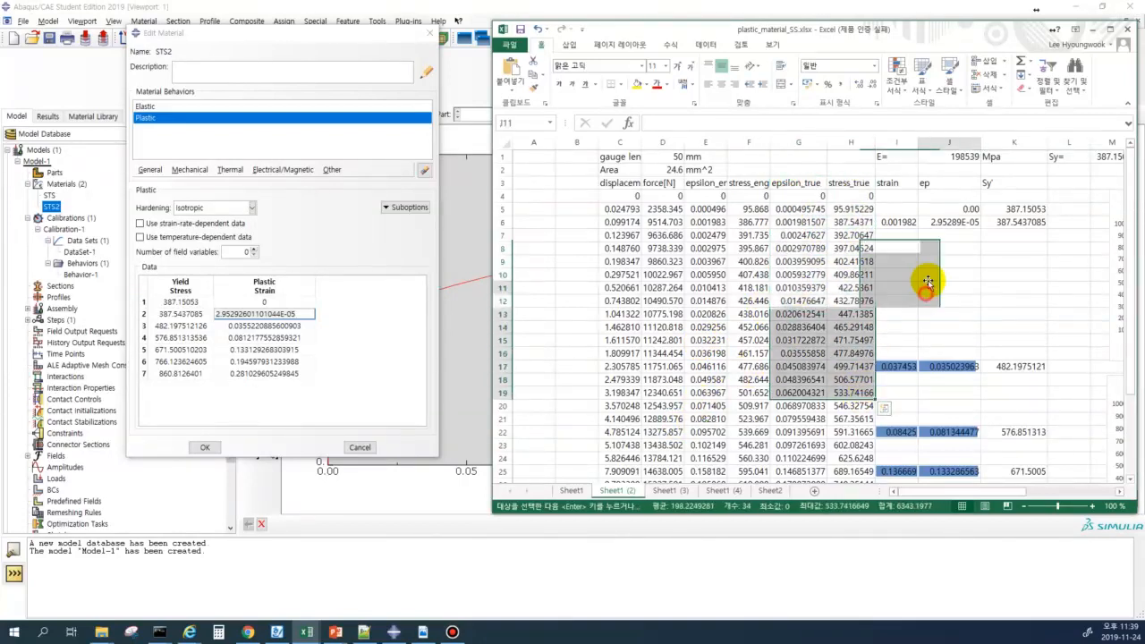
click(962, 156)
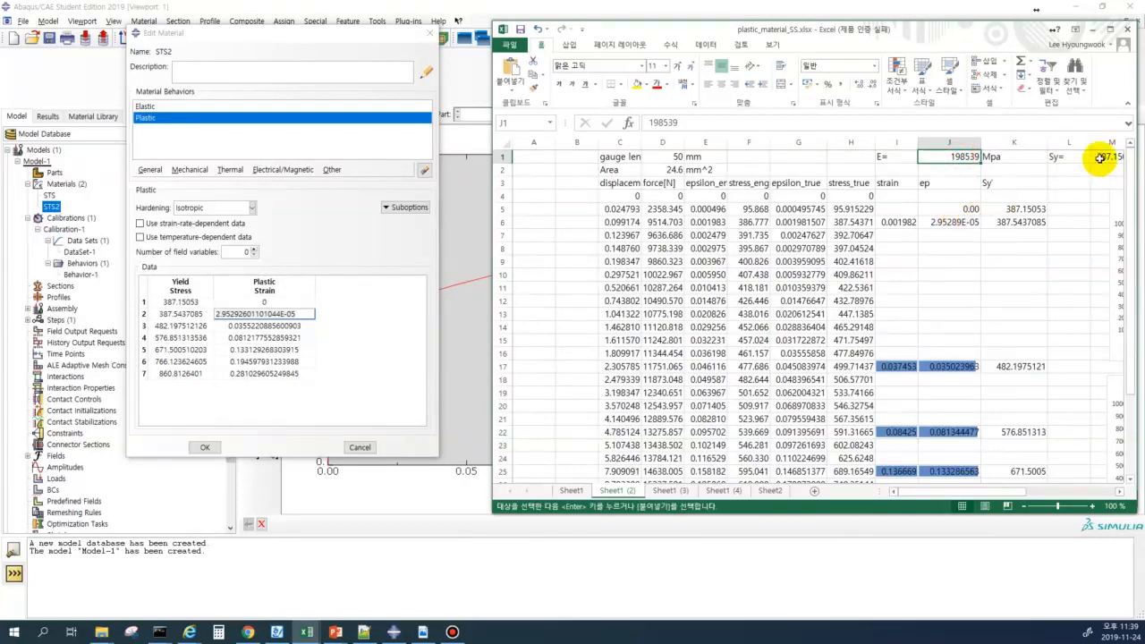
click(967, 273)
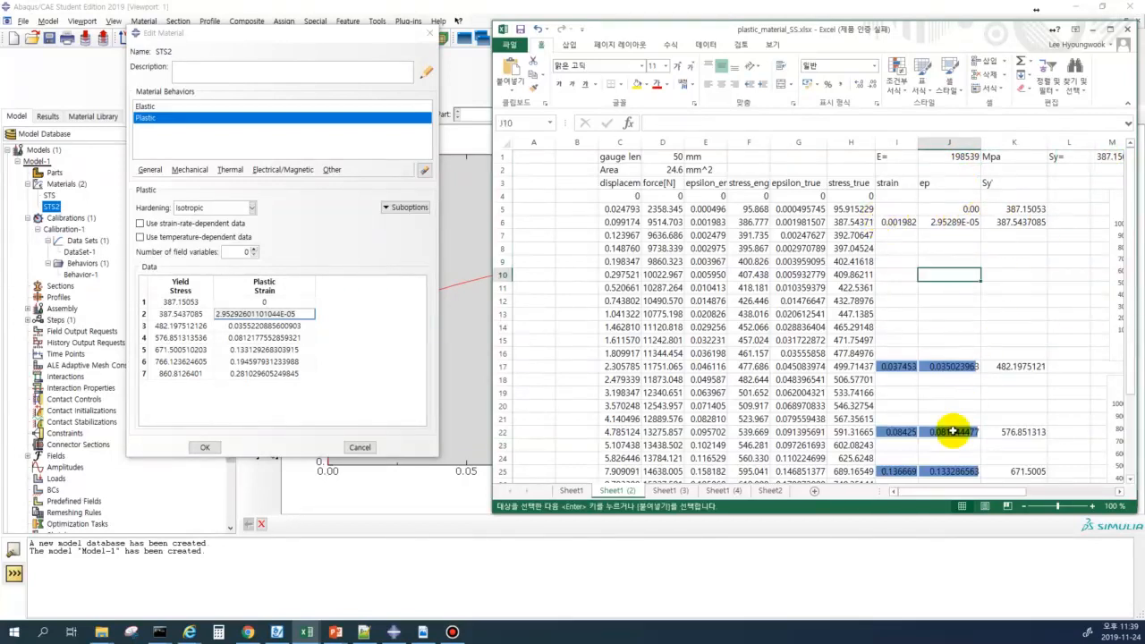
drag(951, 490, 1028, 327)
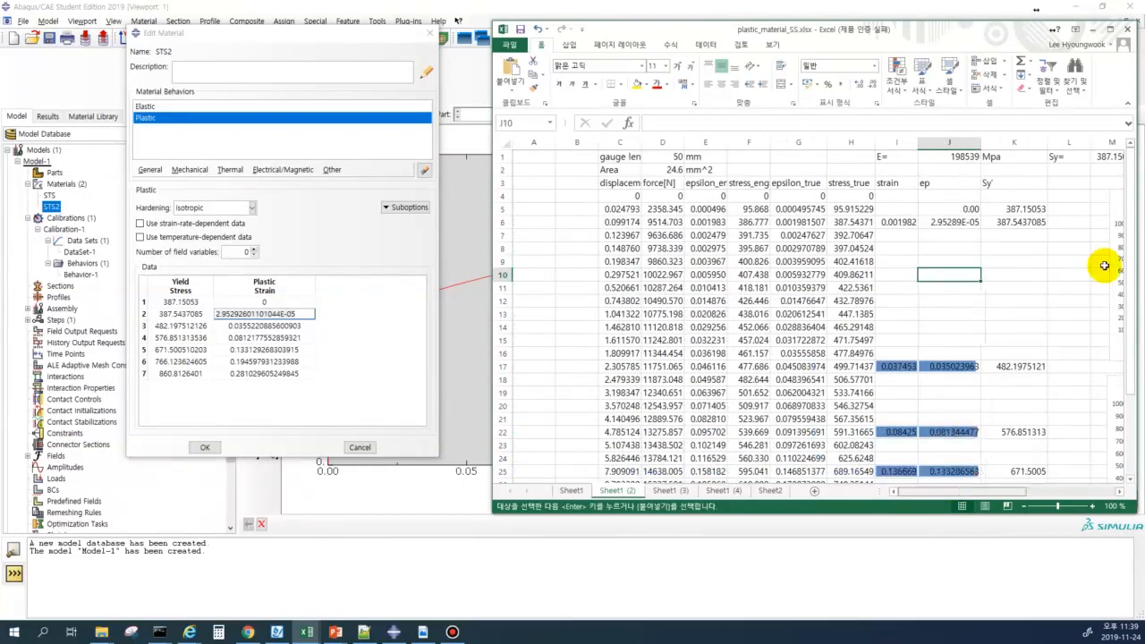
click(935, 314)
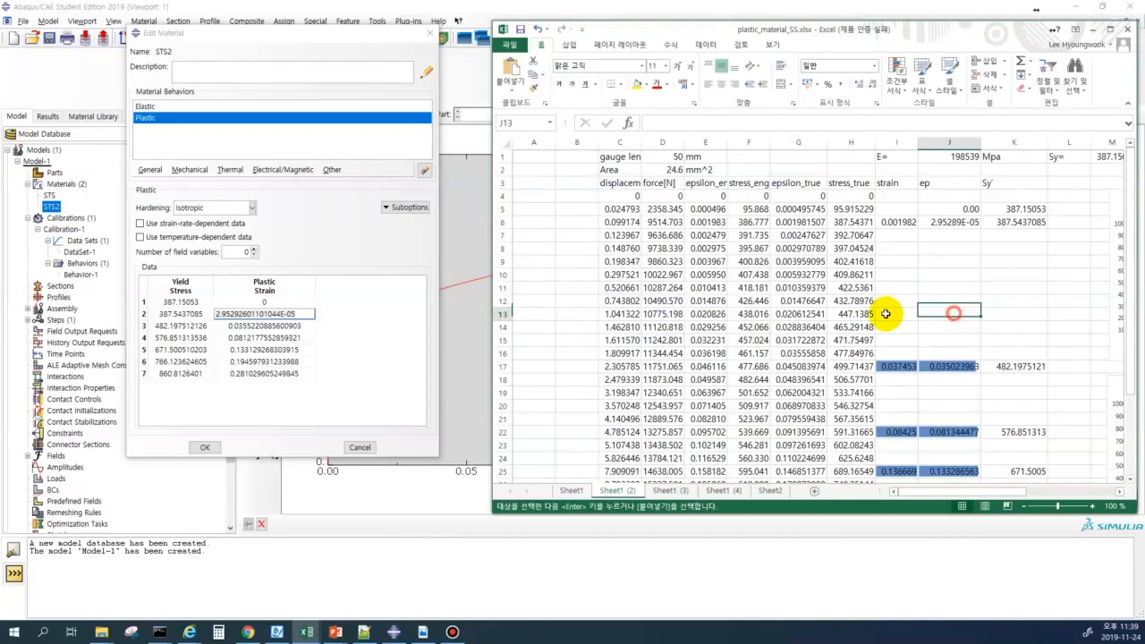
- Switch to Abaqus/CAE, accept the STS2 material definition with its plastic data, and select Parts of Model-1 in the model tree
click(289, 421)
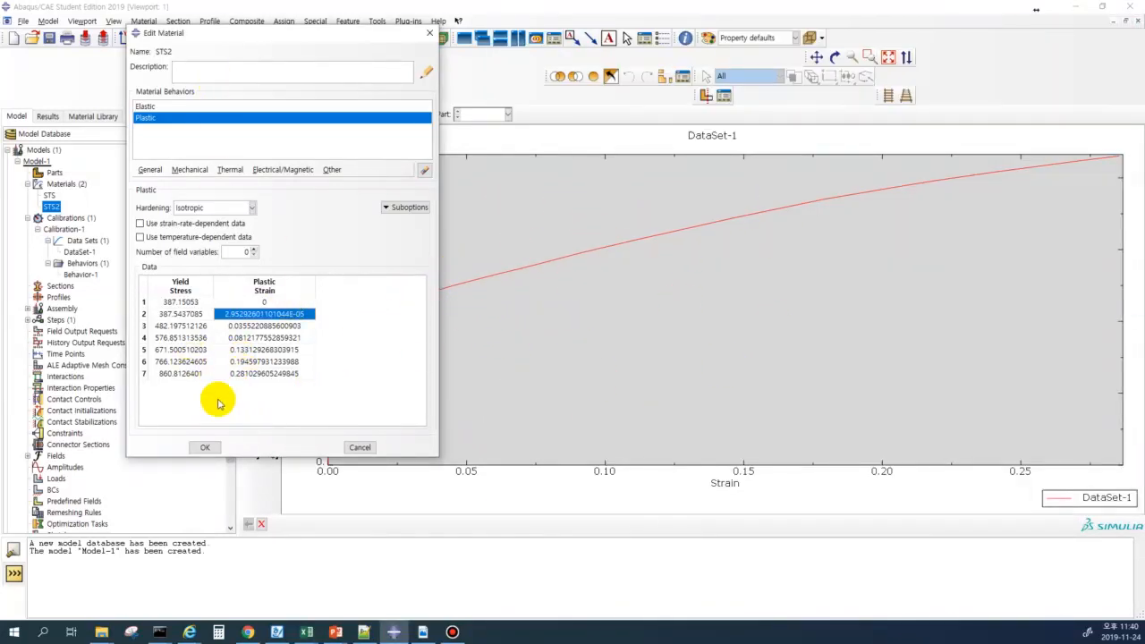
click(201, 447)
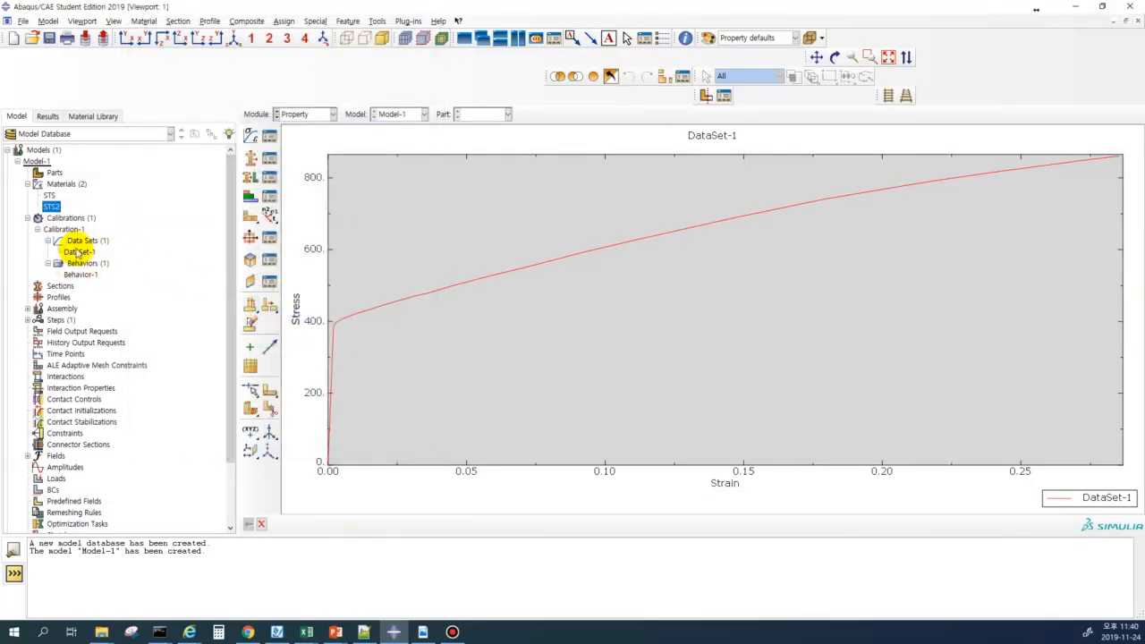
click(51, 196)
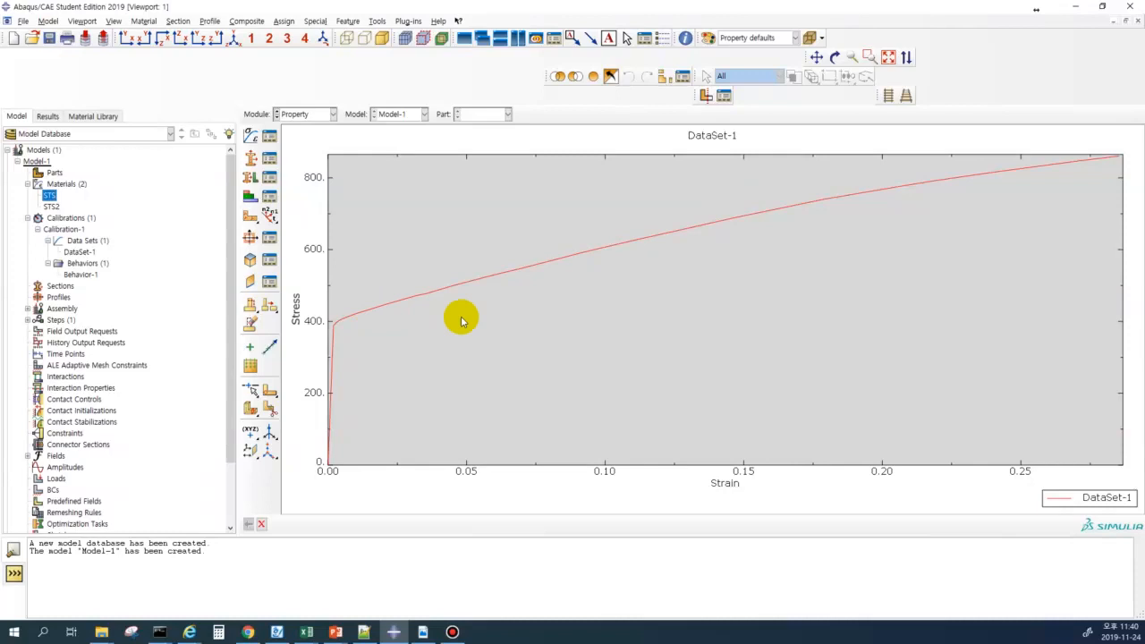
click(51, 170)
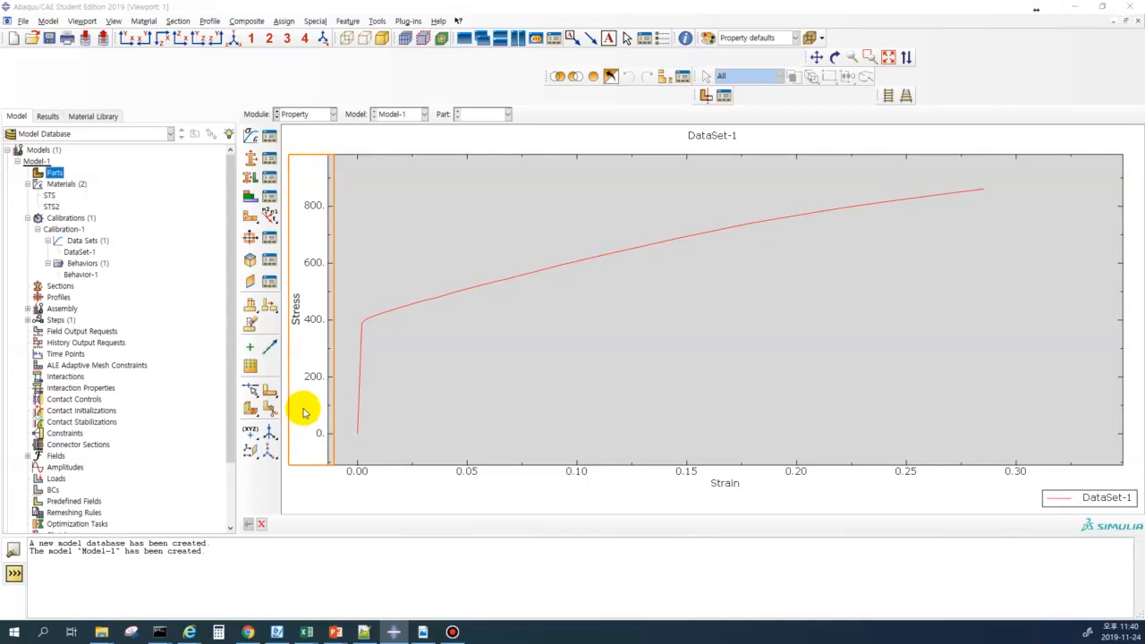
- Switch to Lecture10_plastic_deformation.pdf in Acrobat and show the Drawing Problem slide on page 13 in a maximized window
click(423, 632)
scroll(468, 305, down, 1)
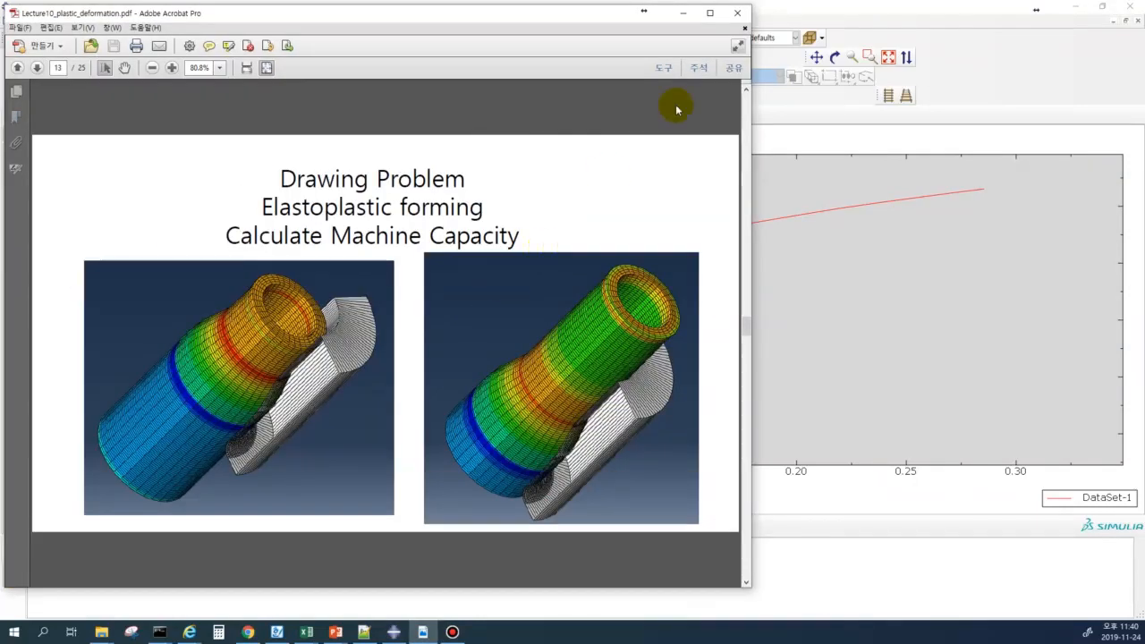
click(709, 13)
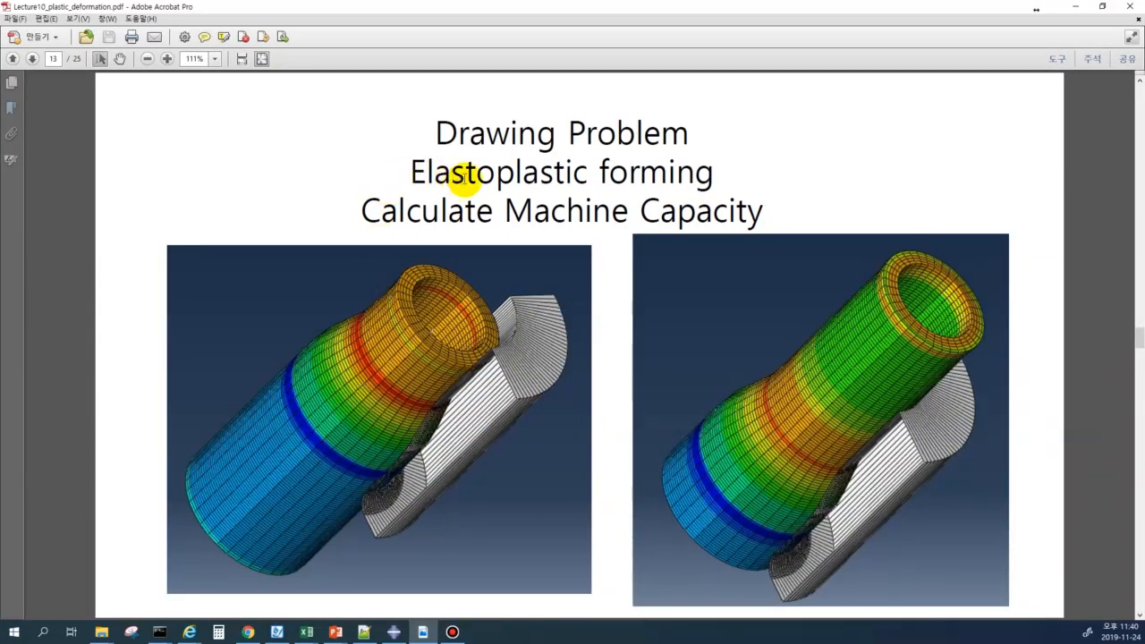
- Review the drawing problem slides on pages 13 to 22 of the PDF and return to the Pipe - Material sketch on page 14
drag(433, 135, 676, 144)
click(678, 144)
drag(436, 133, 567, 133)
click(567, 133)
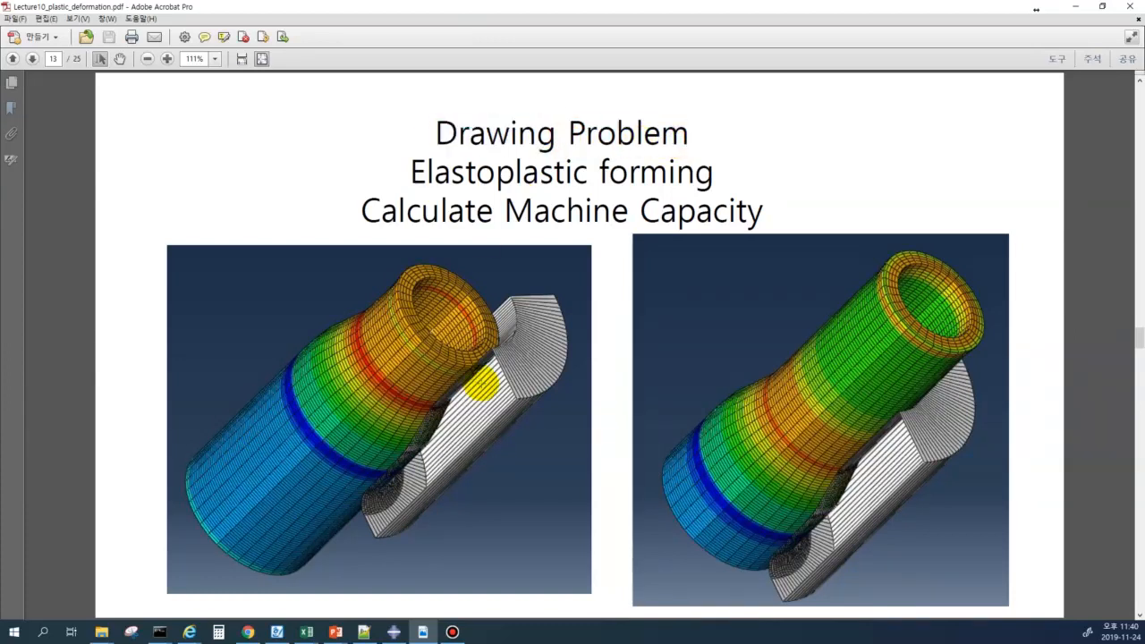
scroll(481, 384, down, 1)
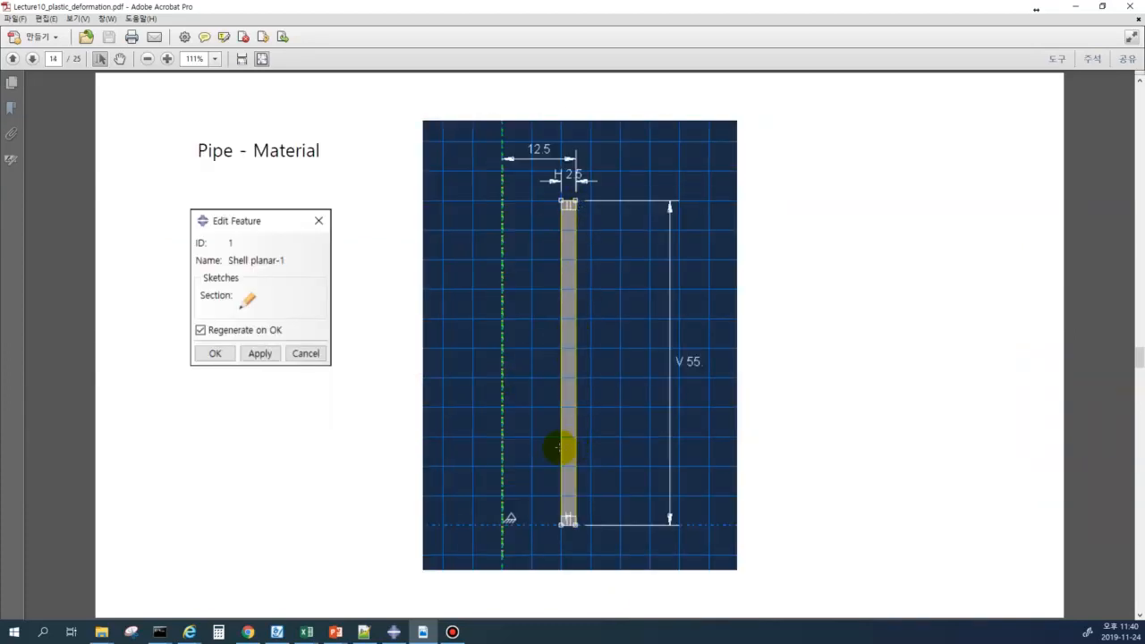
scroll(540, 442, down, 4)
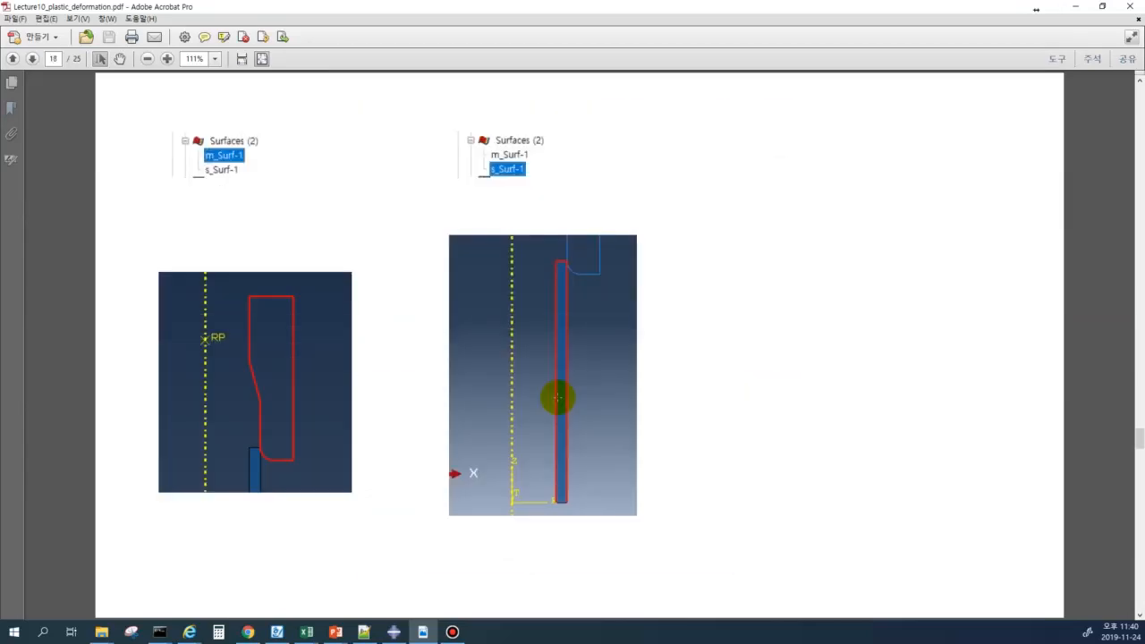
scroll(508, 397, down, 2)
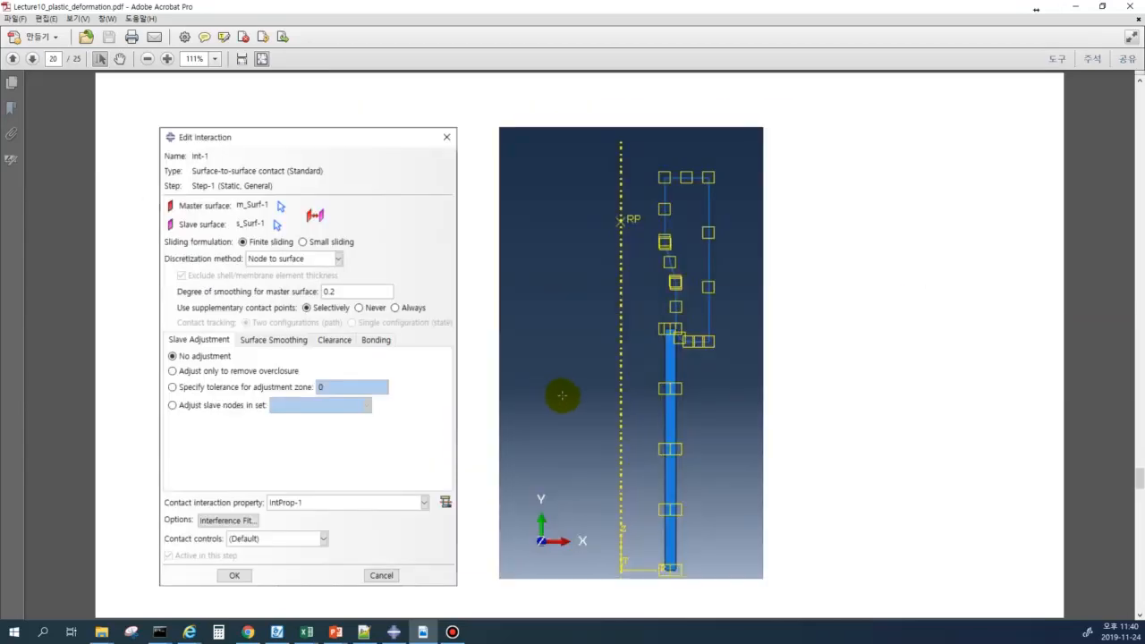
scroll(559, 394, down, 2)
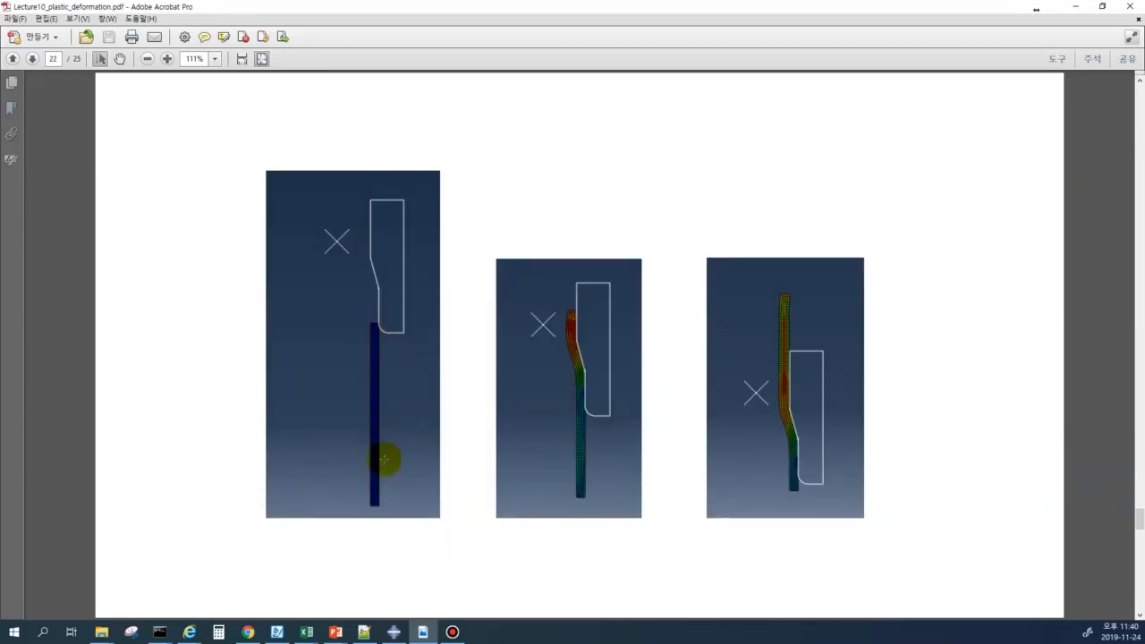
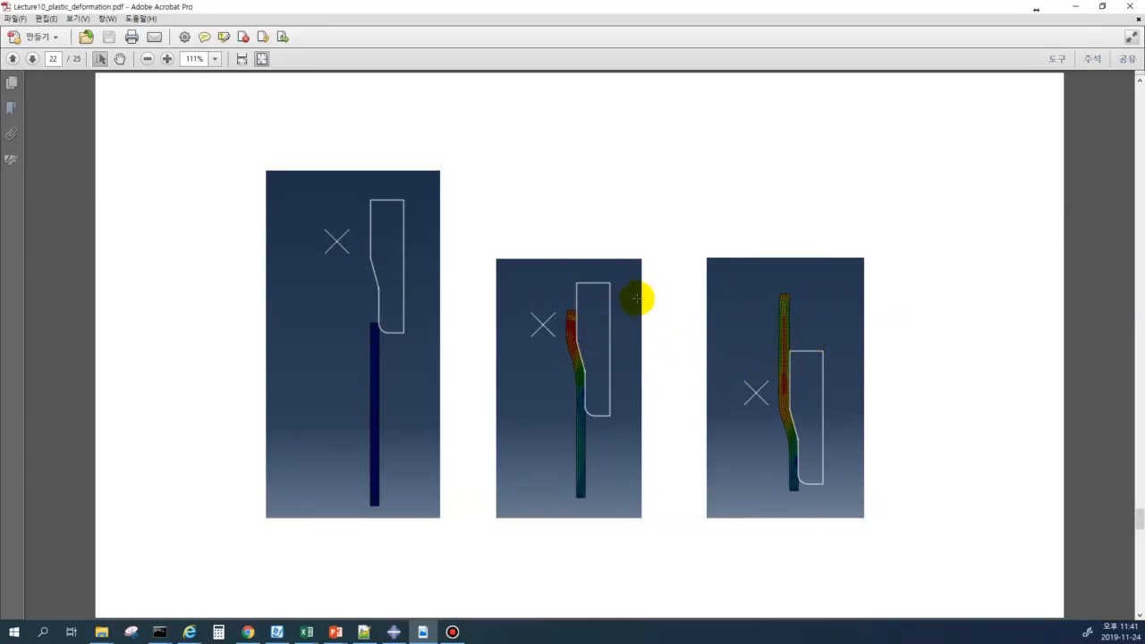
scroll(635, 298, up, 6)
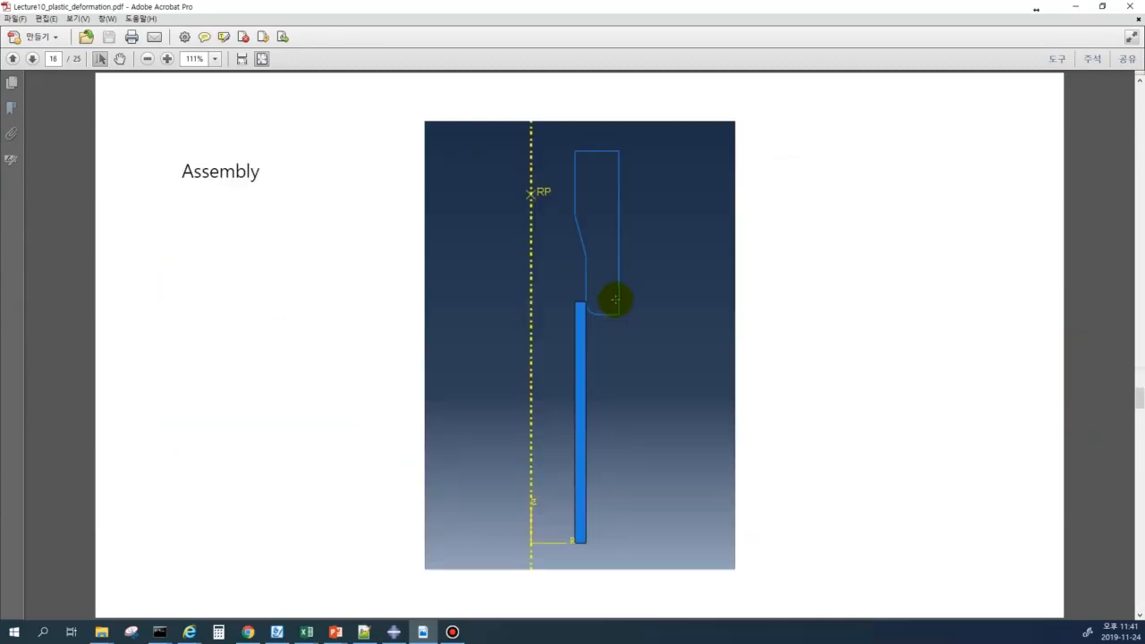
scroll(615, 301, up, 3)
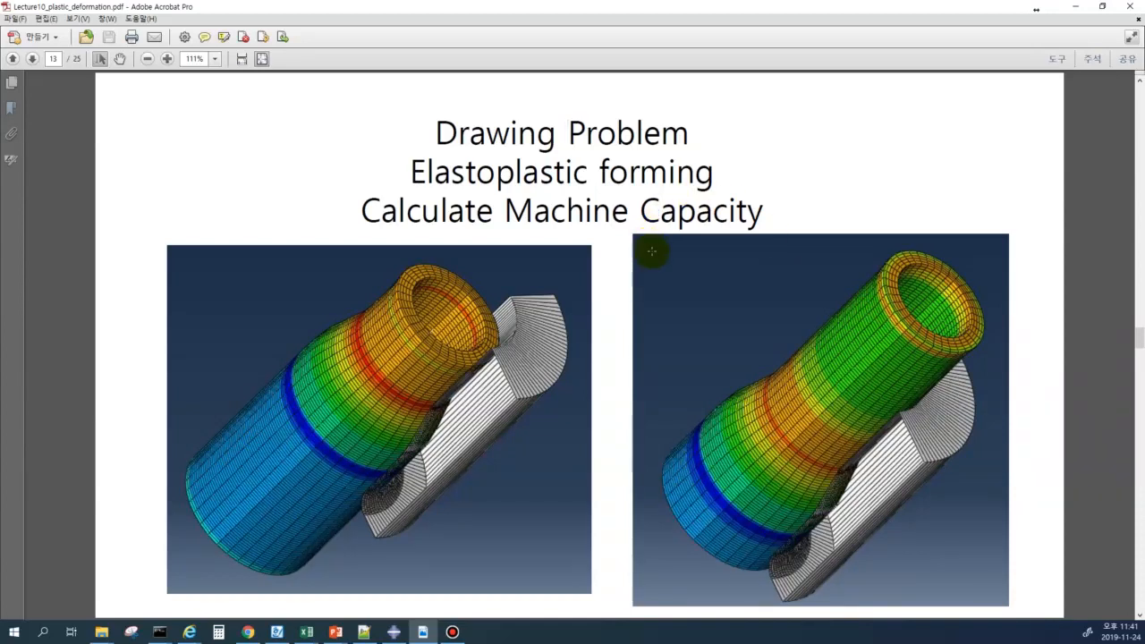
scroll(693, 258, down, 1)
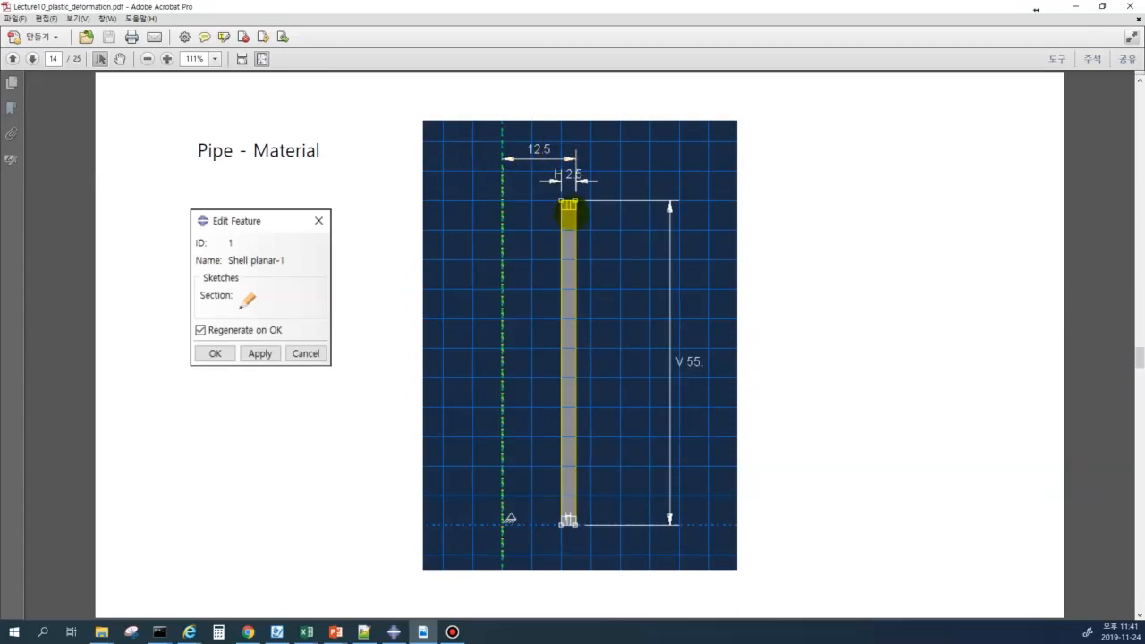
- Switch to Abaqus/CAE and create an axisymmetric deformable part named pipe with a Shell base feature and approximate size 200
click(1076, 7)
double_click(54, 172)
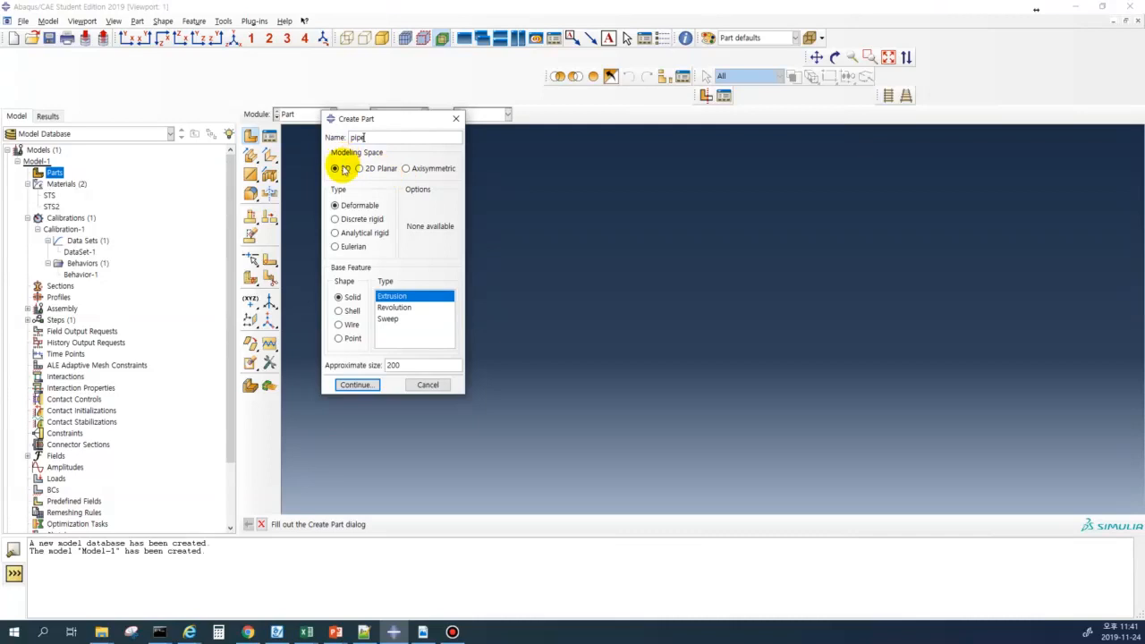
click(407, 169)
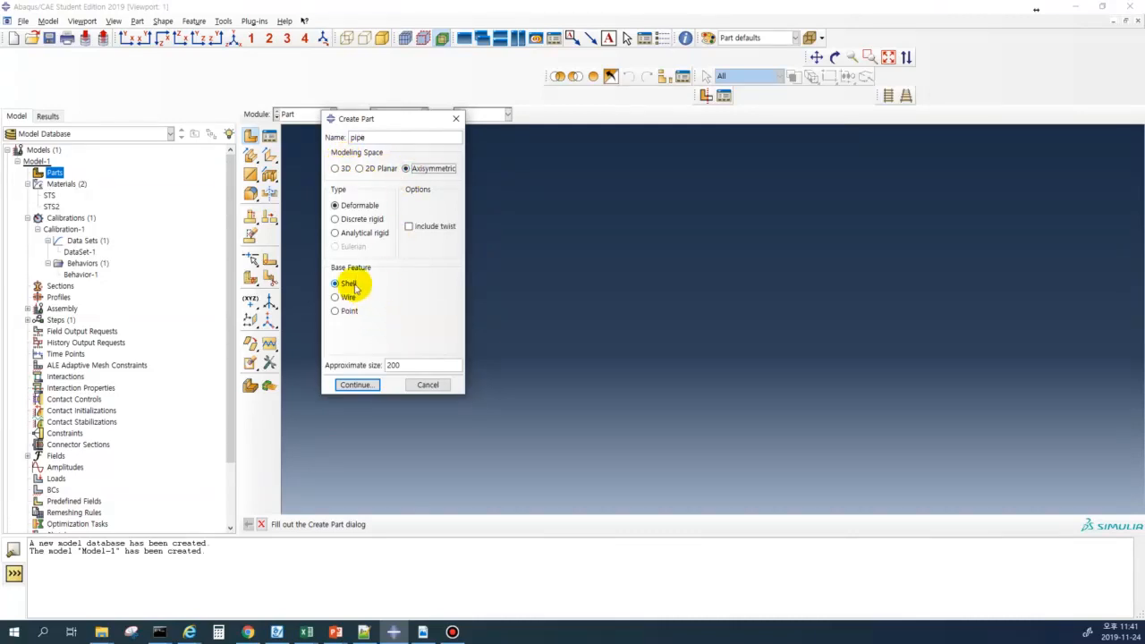
click(358, 208)
click(342, 283)
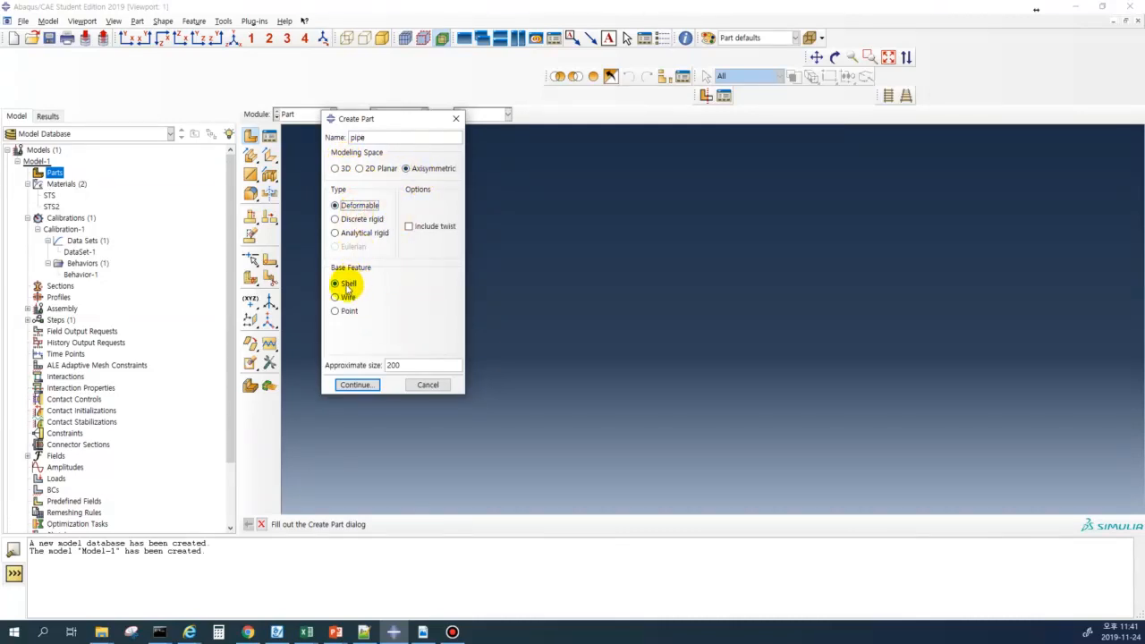
click(356, 385)
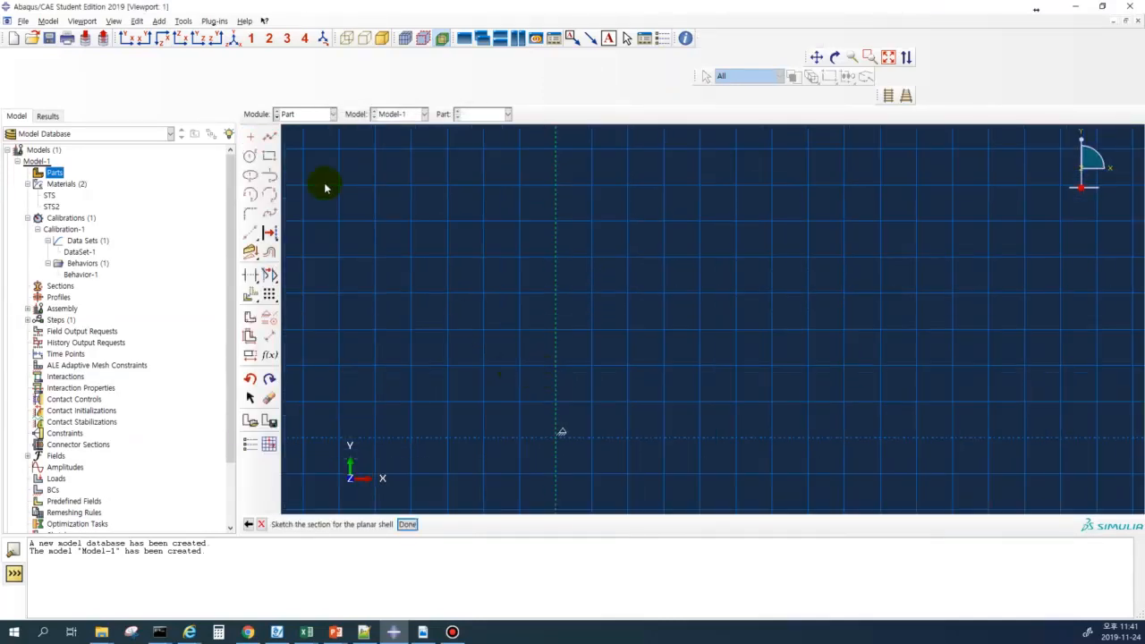
- Sketch a tall rectangle about 2.5 wide and 36.25 high beside the axis of revolution, just above the horizontal origin line
click(269, 156)
click(663, 438)
click(647, 169)
middle_click(646, 250)
- Dimension the distance from the axis of revolution to the rectangle's outer vertical edge as 12.5
click(269, 336)
click(662, 226)
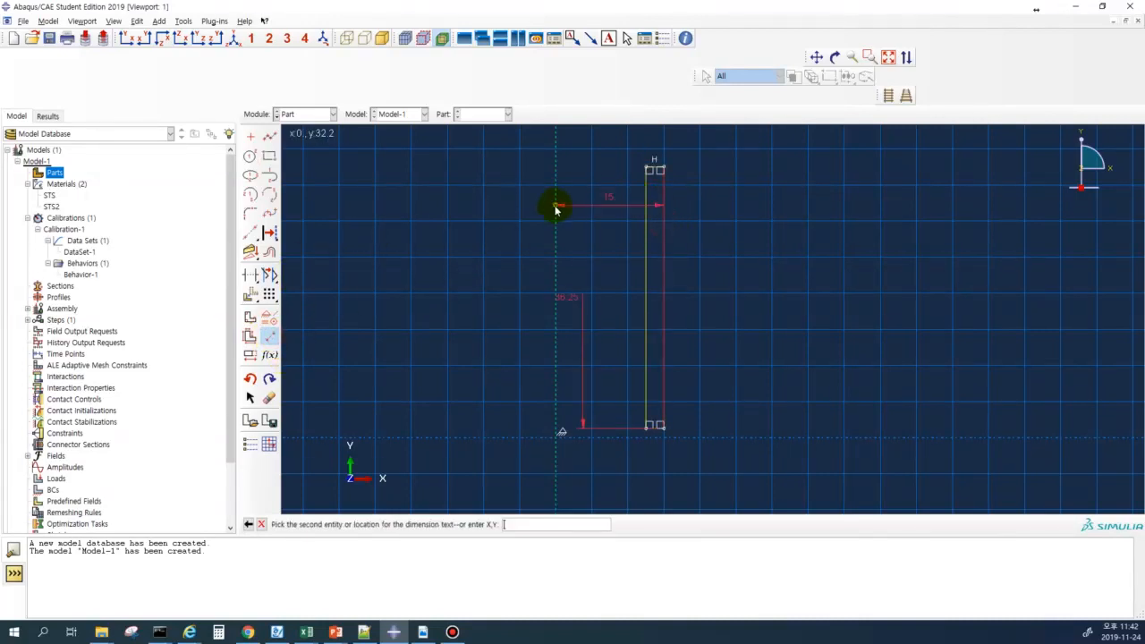
click(558, 187)
click(582, 146)
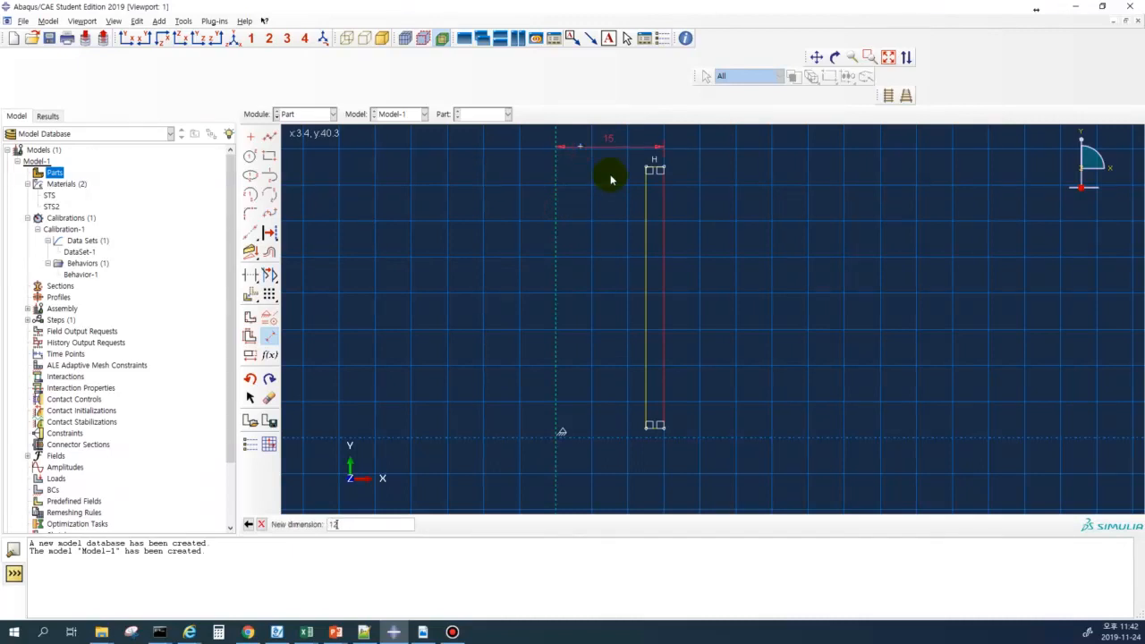
key(Return)
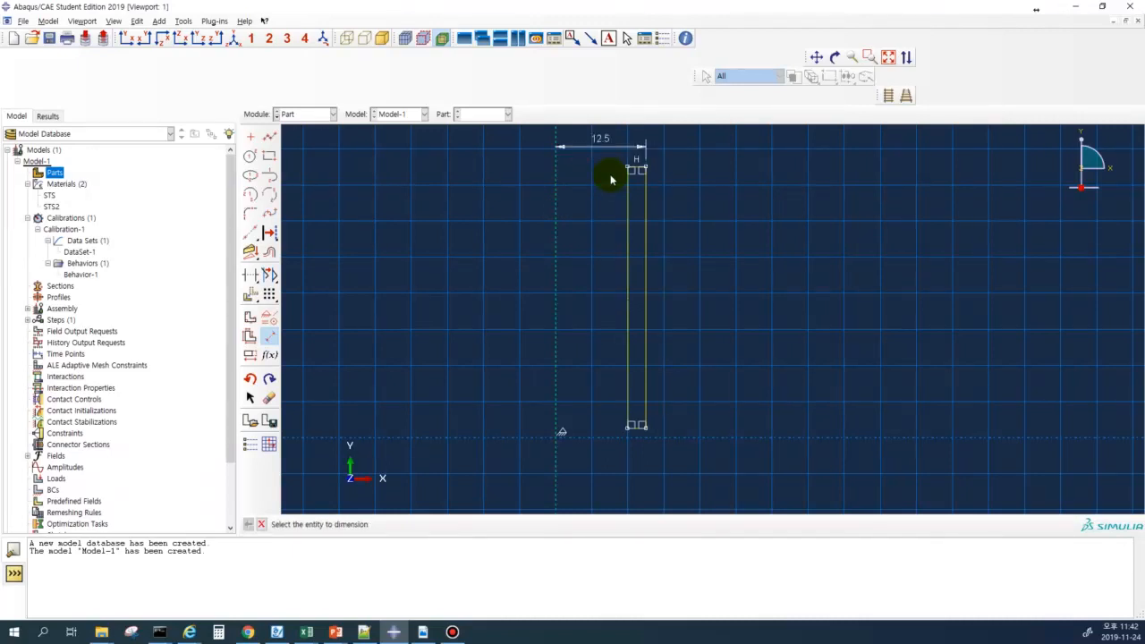
- Dimension the rectangle's width as 2.5 and its height as 55
click(639, 430)
click(657, 462)
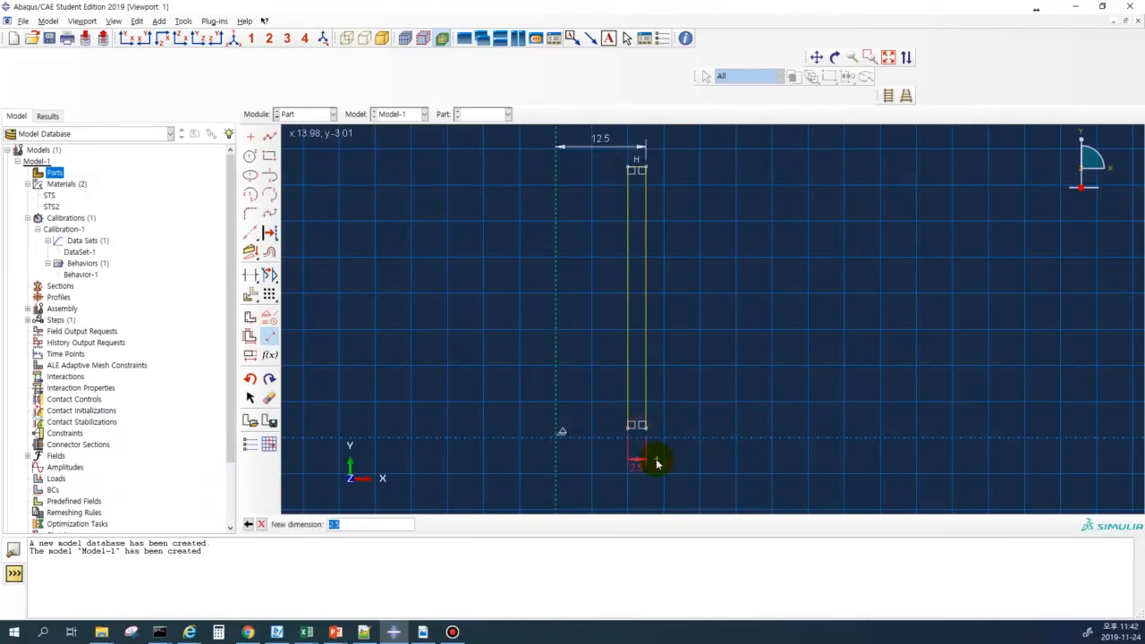
text(2)
key(Return)
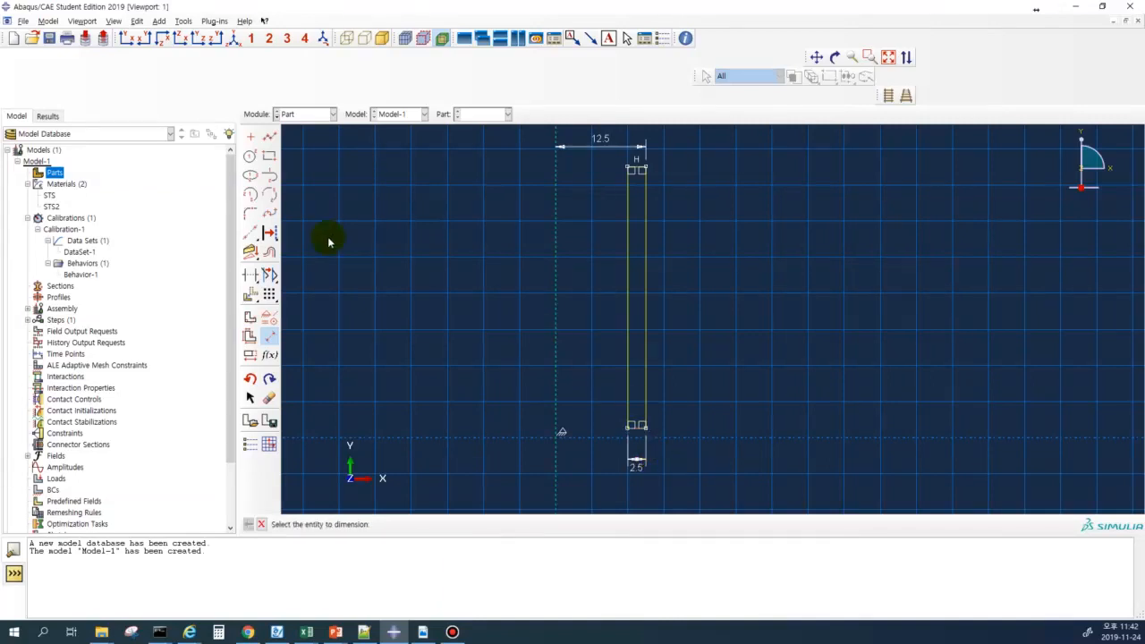
click(646, 170)
click(645, 427)
click(724, 324)
text(55)
key(Return)
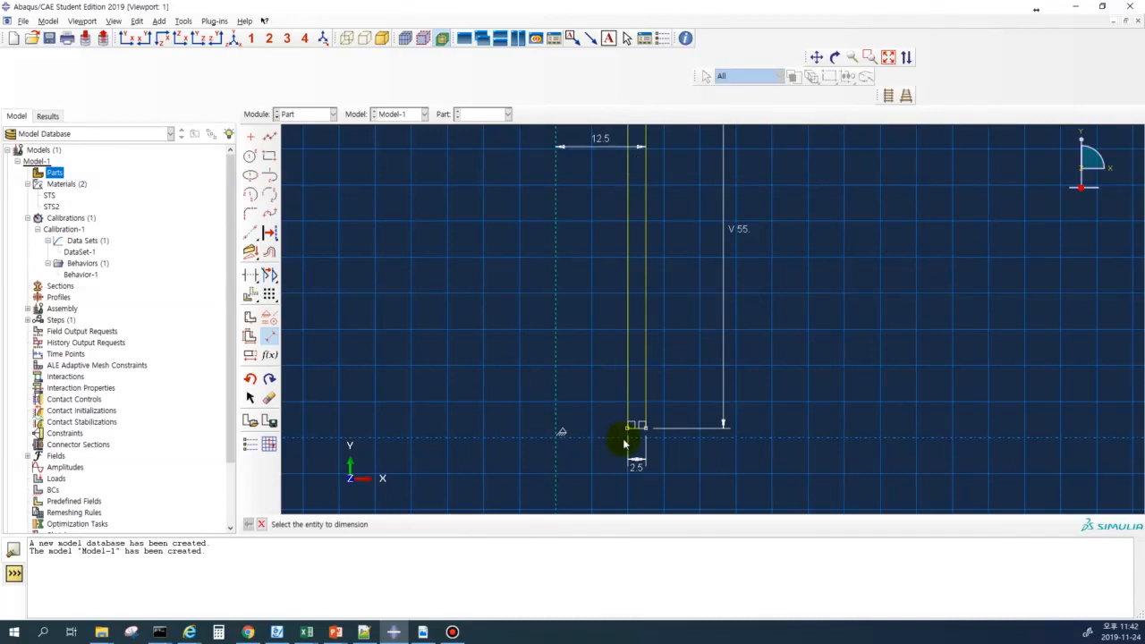
scroll(690, 439, down, 3)
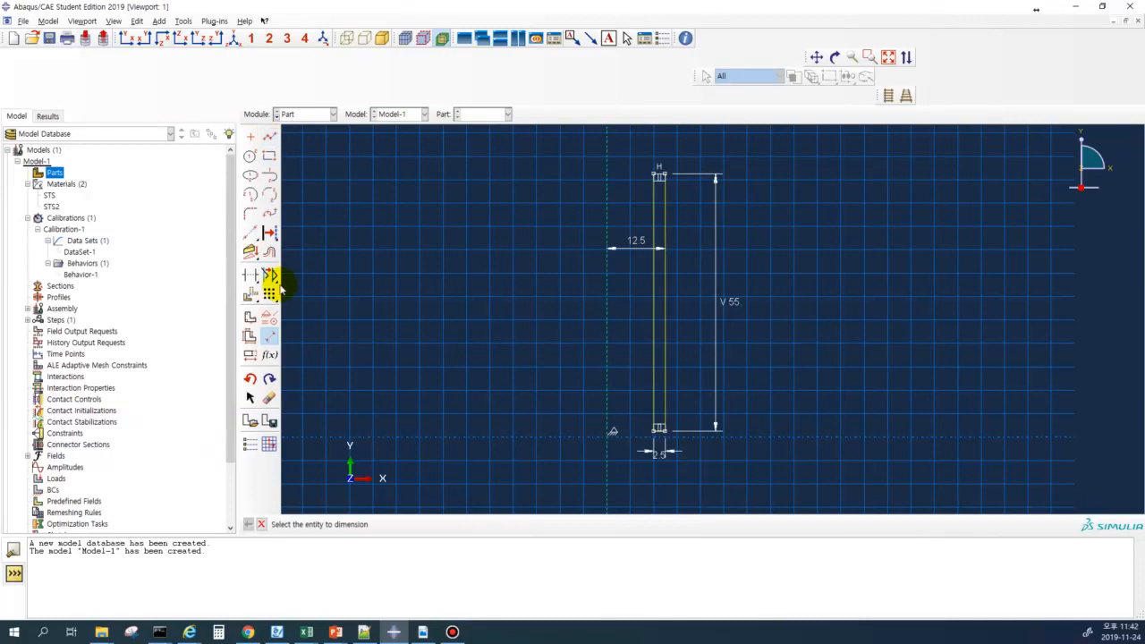
- Add a horizontal construction line through the origin and apply a Fixed constraint to it
click(250, 231)
click(609, 438)
click(547, 438)
key(Escape)
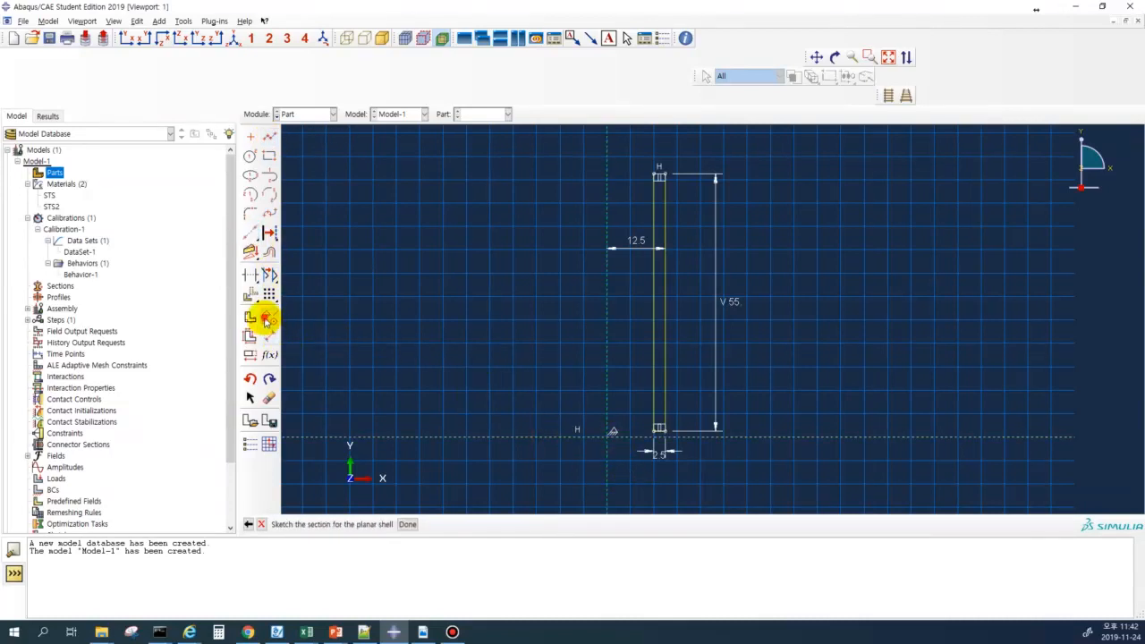
click(272, 333)
click(472, 235)
click(553, 436)
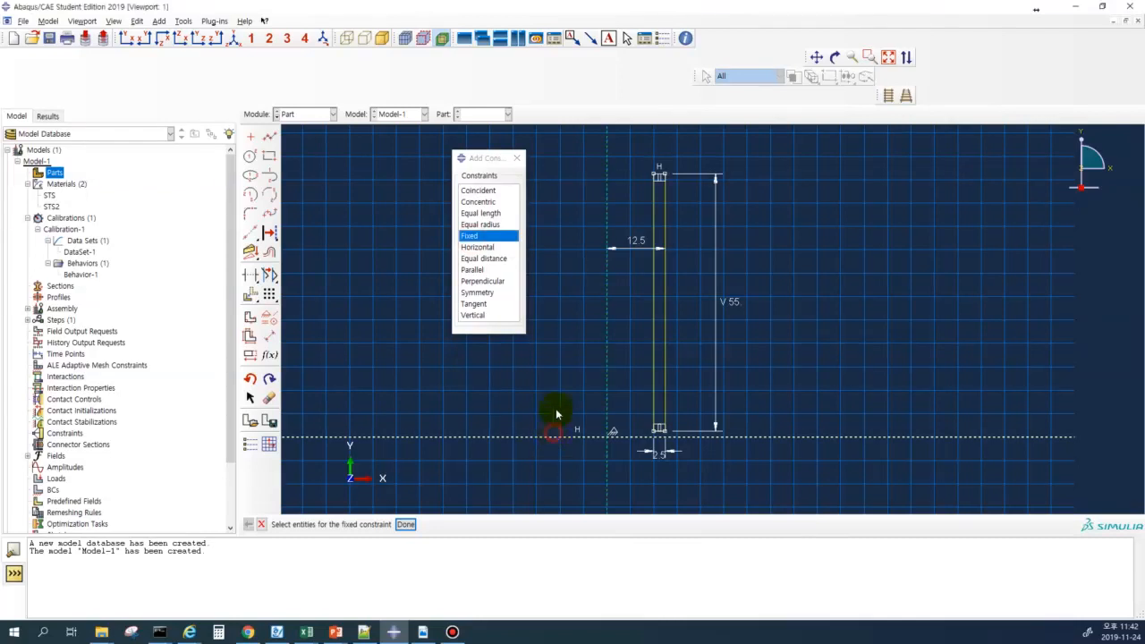
click(406, 524)
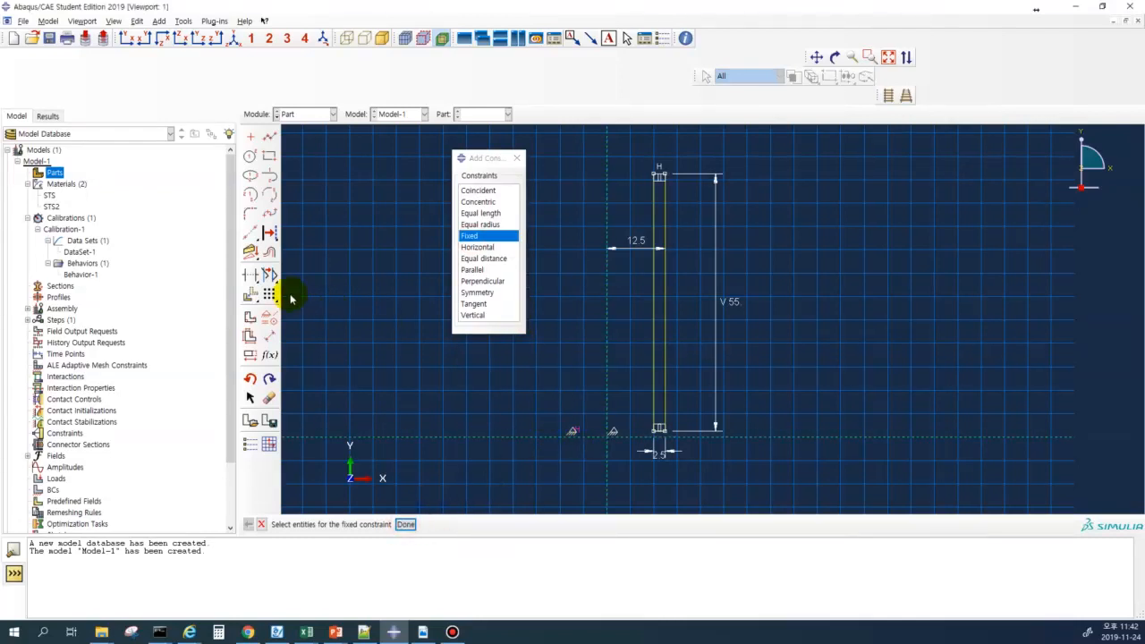
- Set the distance between the rectangle's lower edge and the horizontal construction line to 0 and finish the pipe section sketch
click(267, 334)
scroll(639, 453, up, 3)
click(674, 415)
click(694, 423)
click(816, 419)
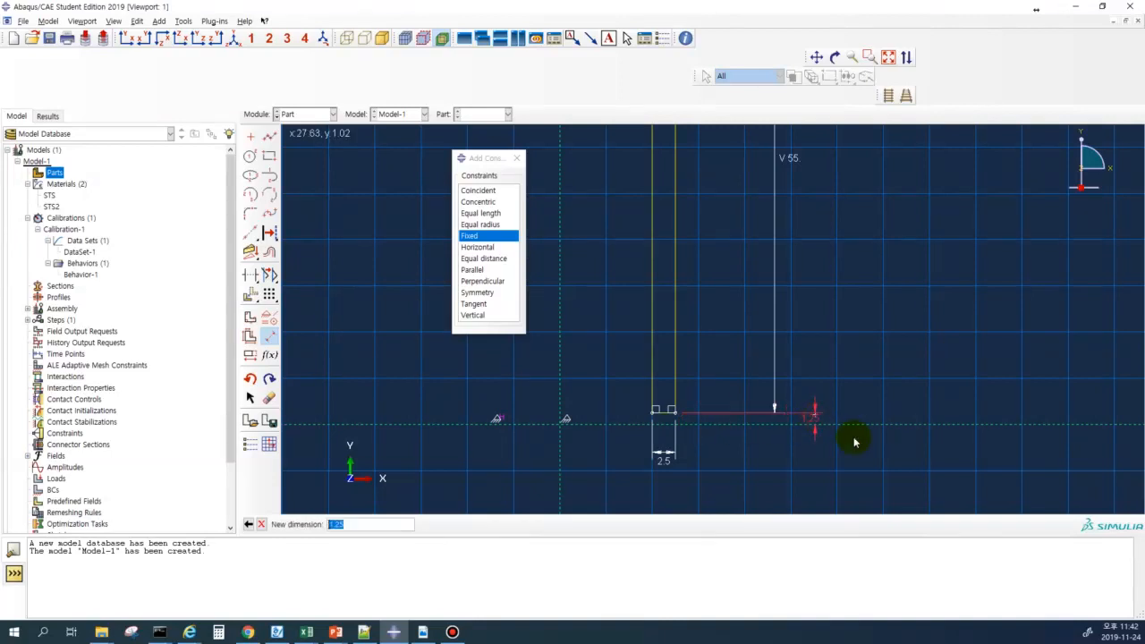
text(0)
key(Return)
scroll(651, 407, down, 3)
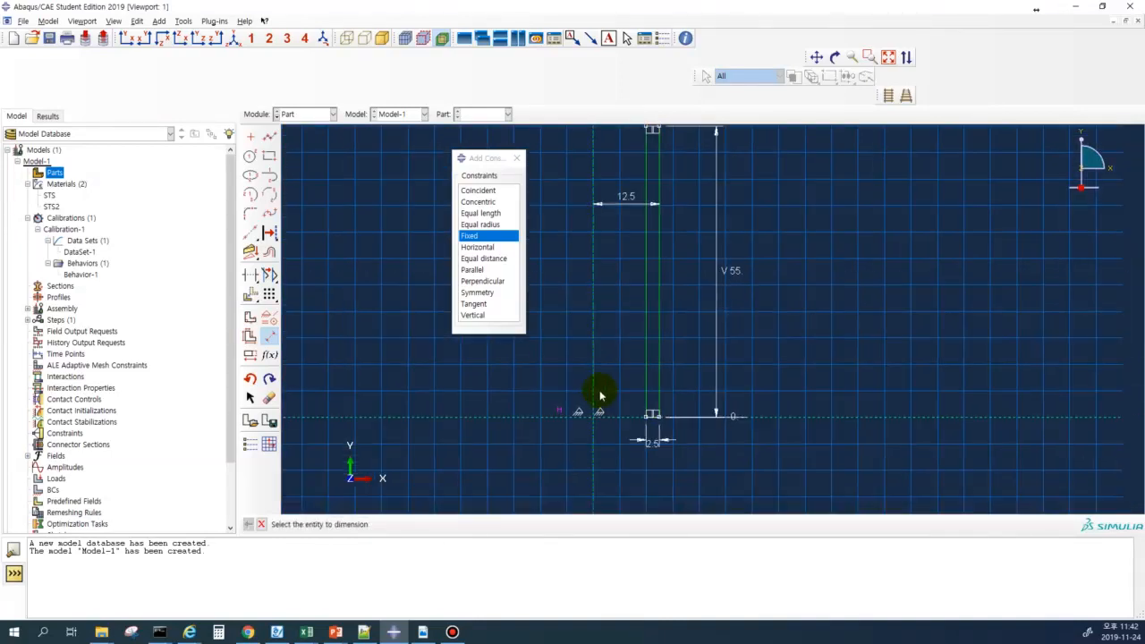
key(Escape)
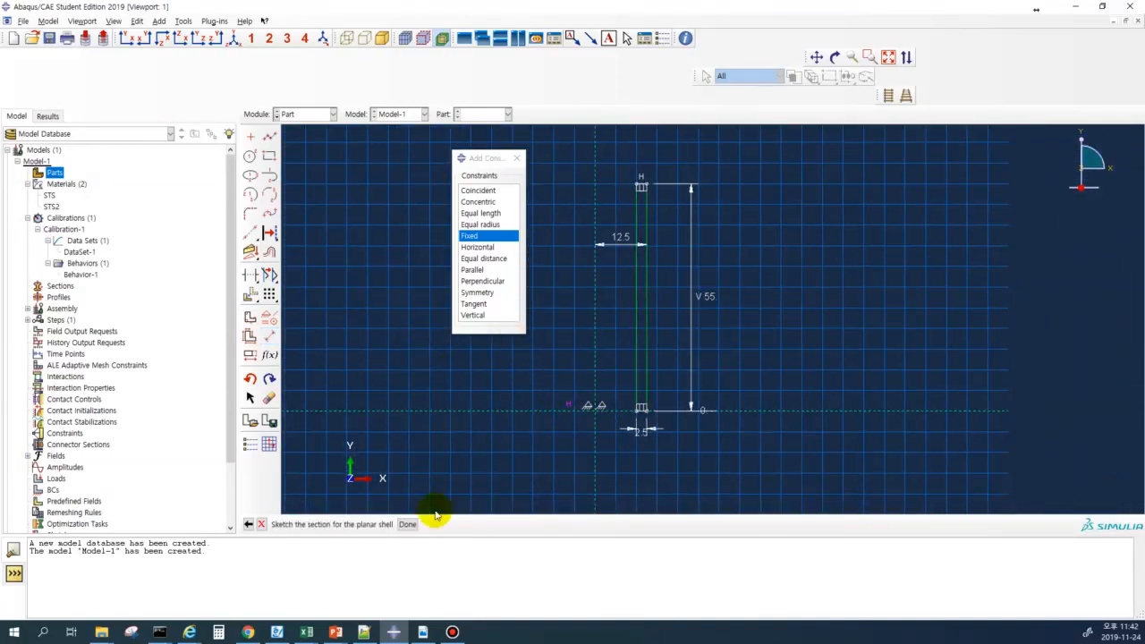
click(407, 524)
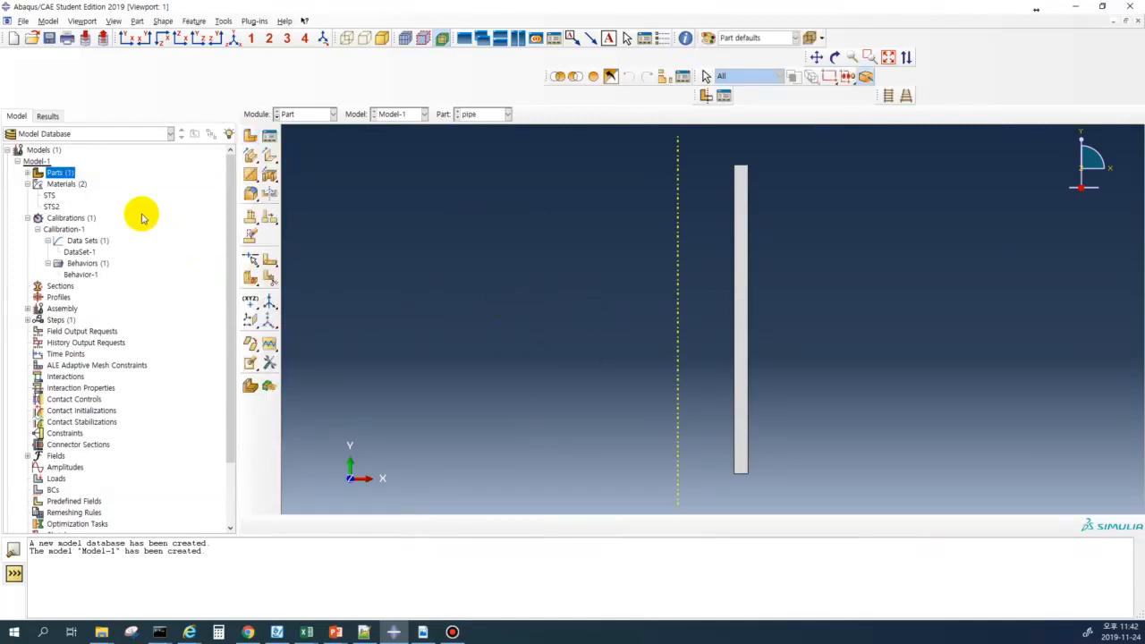
- Start a section assignment for the pipe part, using the whole rectangular face as the region
click(26, 172)
click(37, 184)
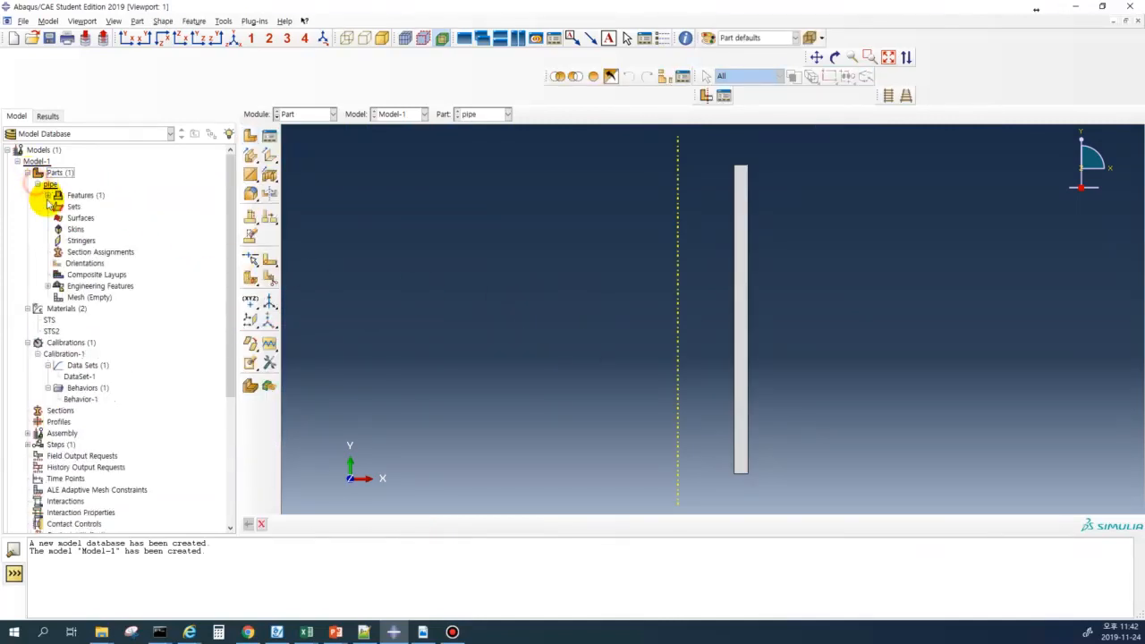
click(47, 195)
click(90, 263)
double_click(90, 263)
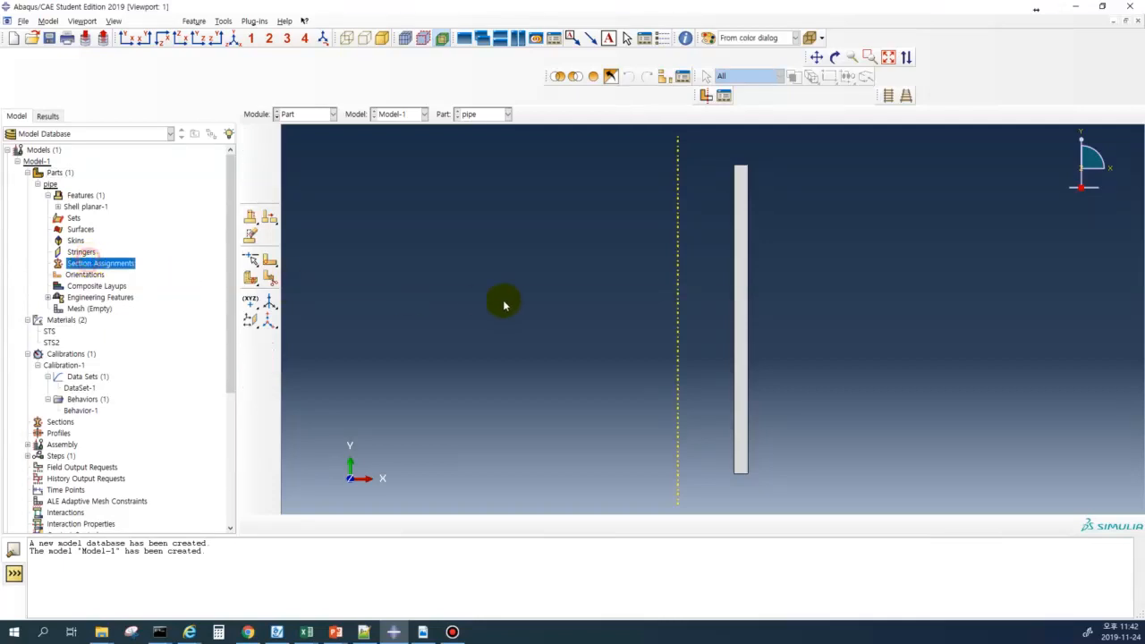
click(746, 294)
click(534, 524)
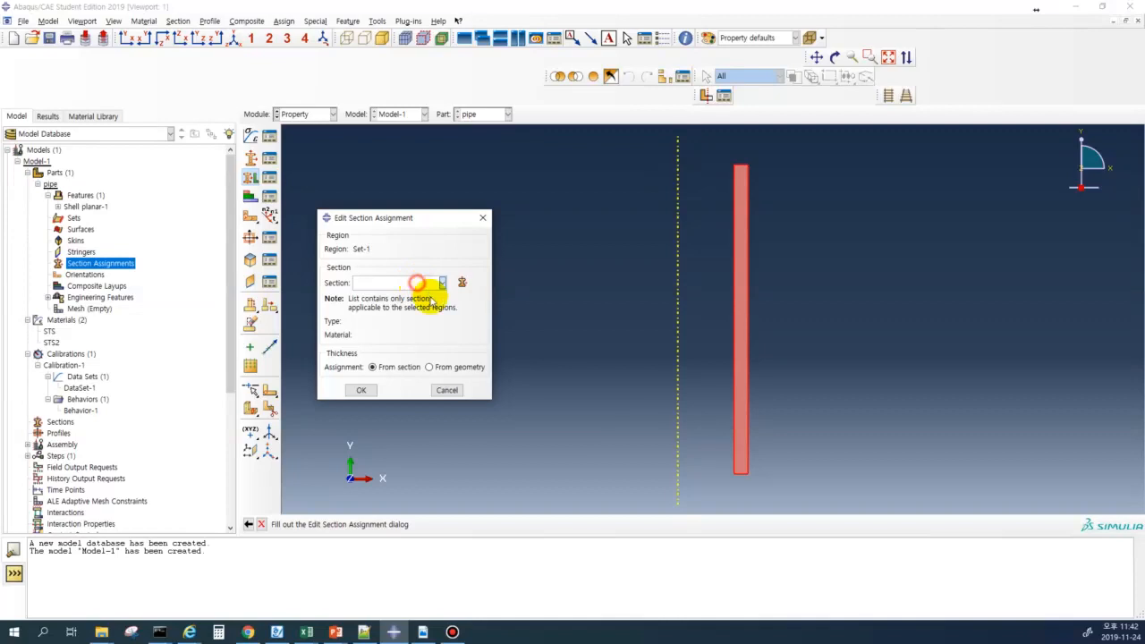
- Create the solid homogeneous section Section-1 with material STS for the pipe's section assignment
click(439, 282)
click(462, 282)
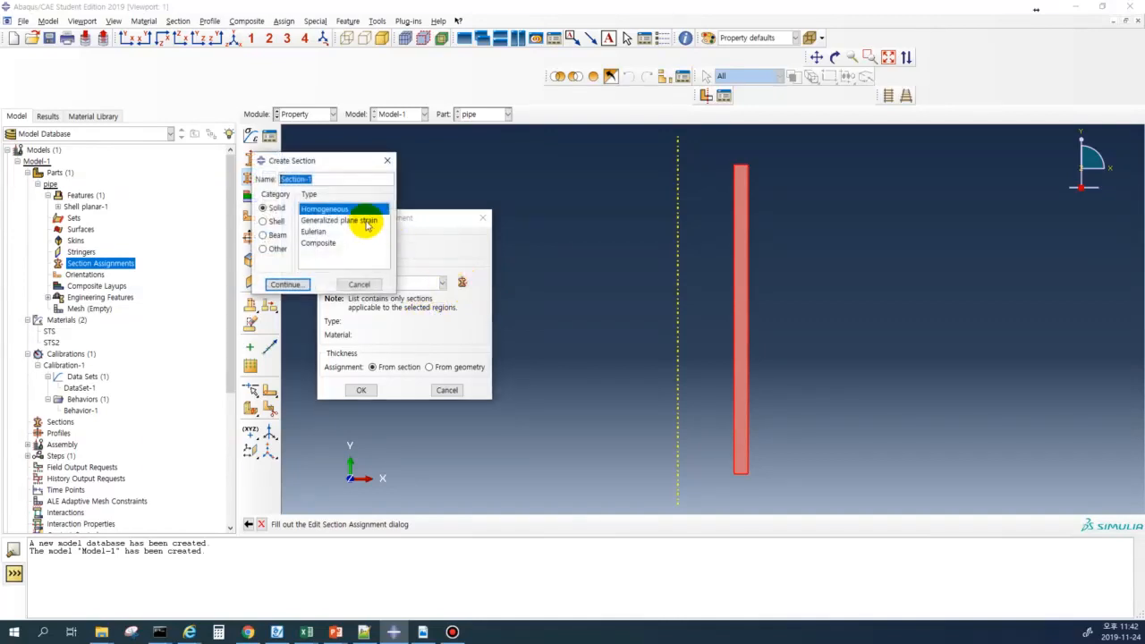
click(276, 206)
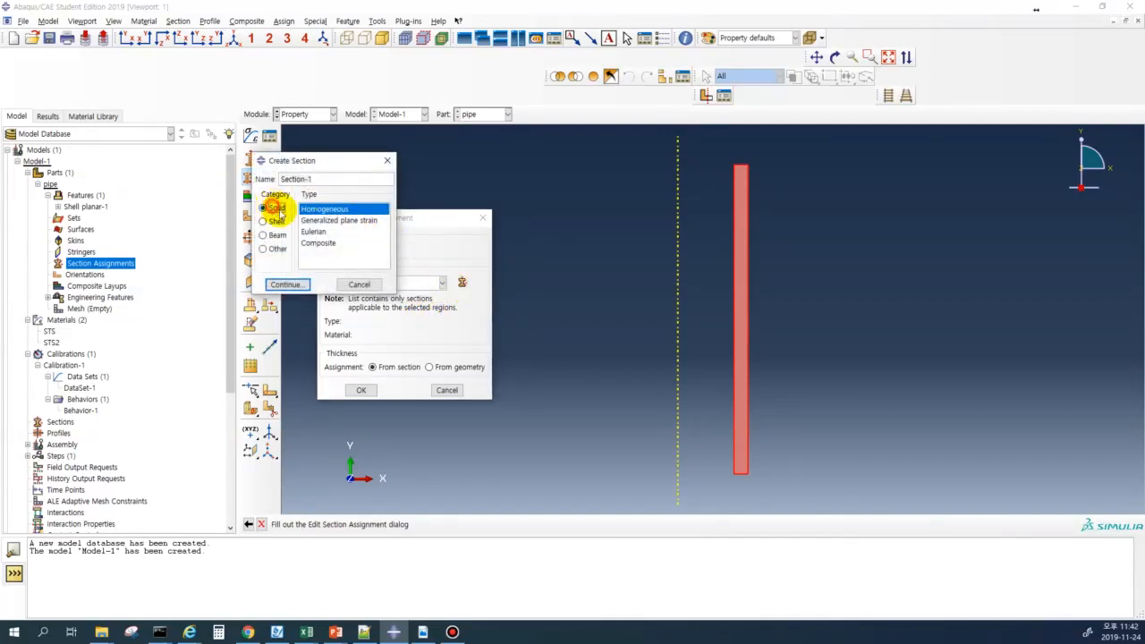
click(287, 285)
click(296, 225)
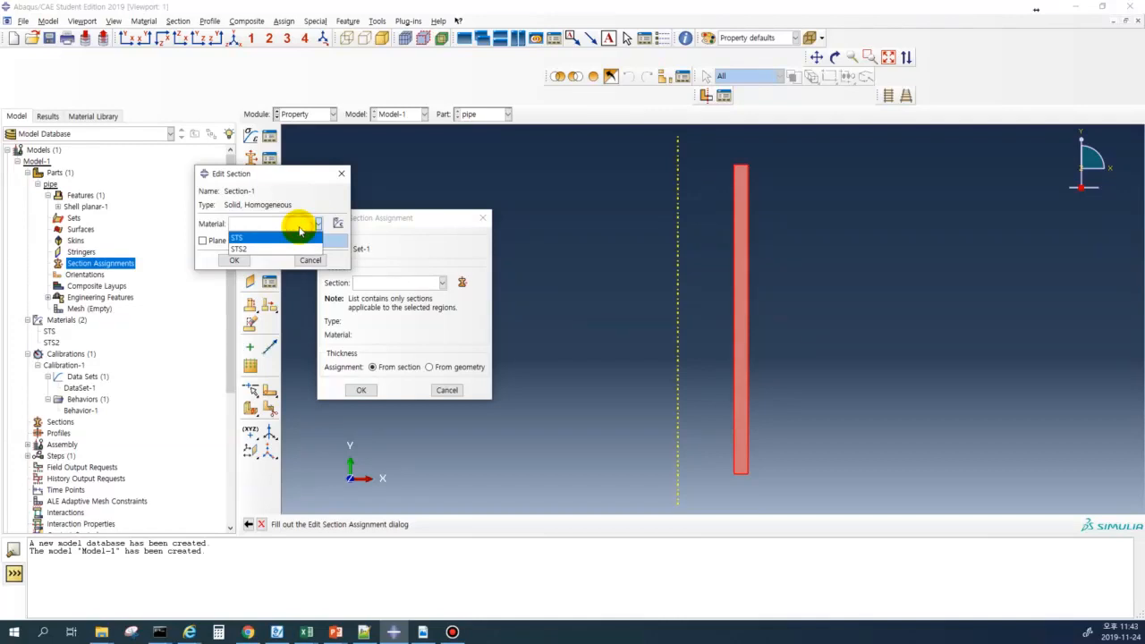
click(240, 239)
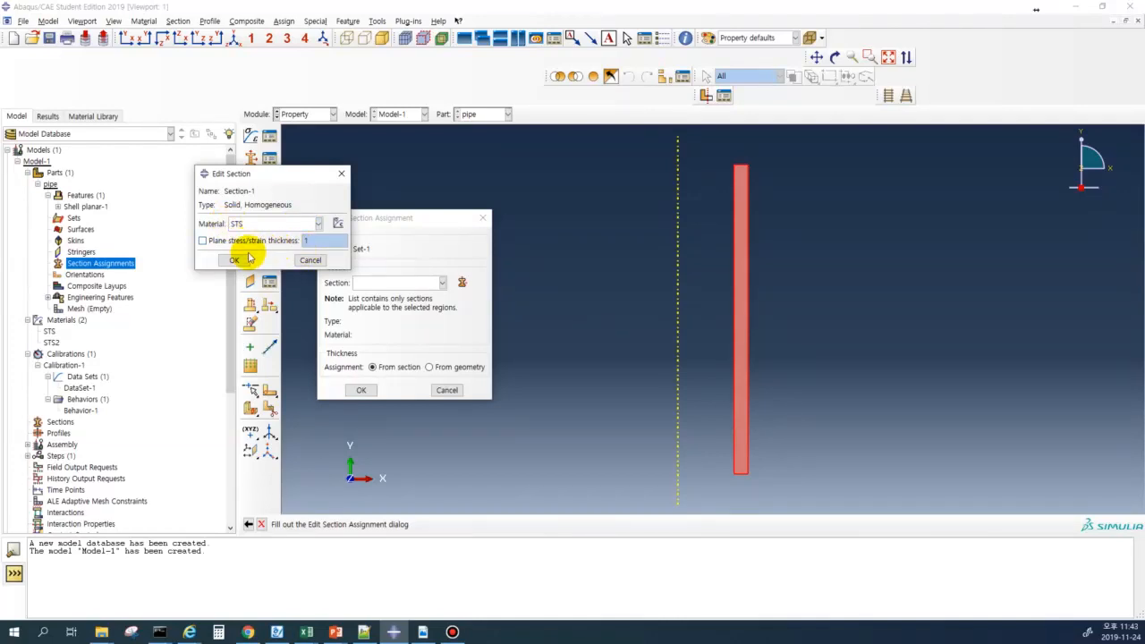
click(233, 260)
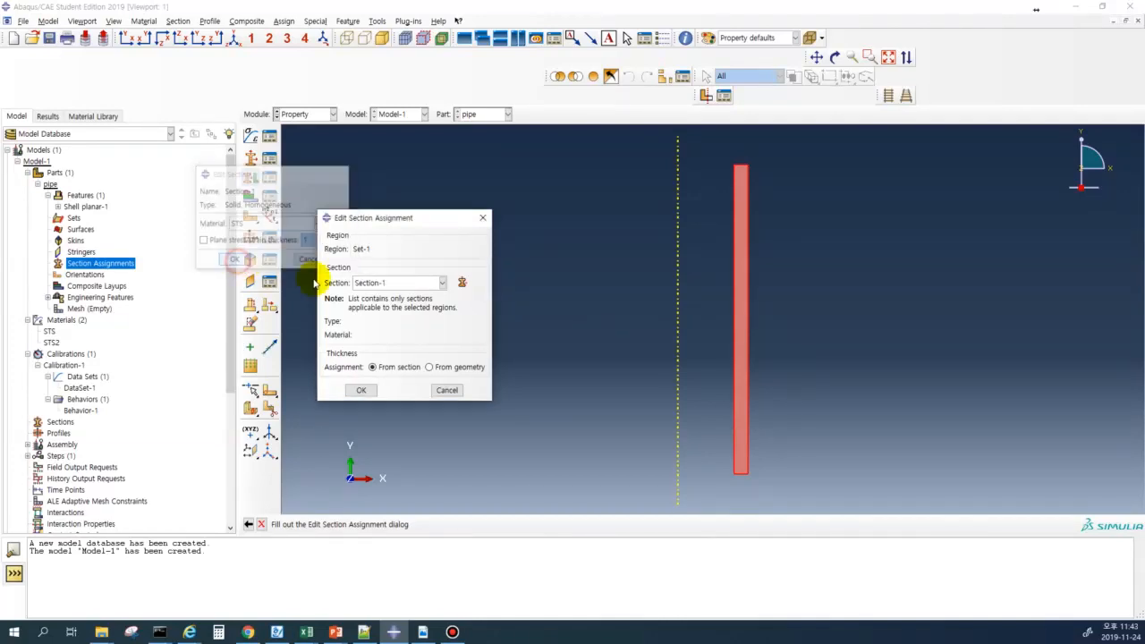
- Confirm the pipe's section assignment with Section-1, and create a geometry set named fix from the pipe's bottom edge
click(360, 392)
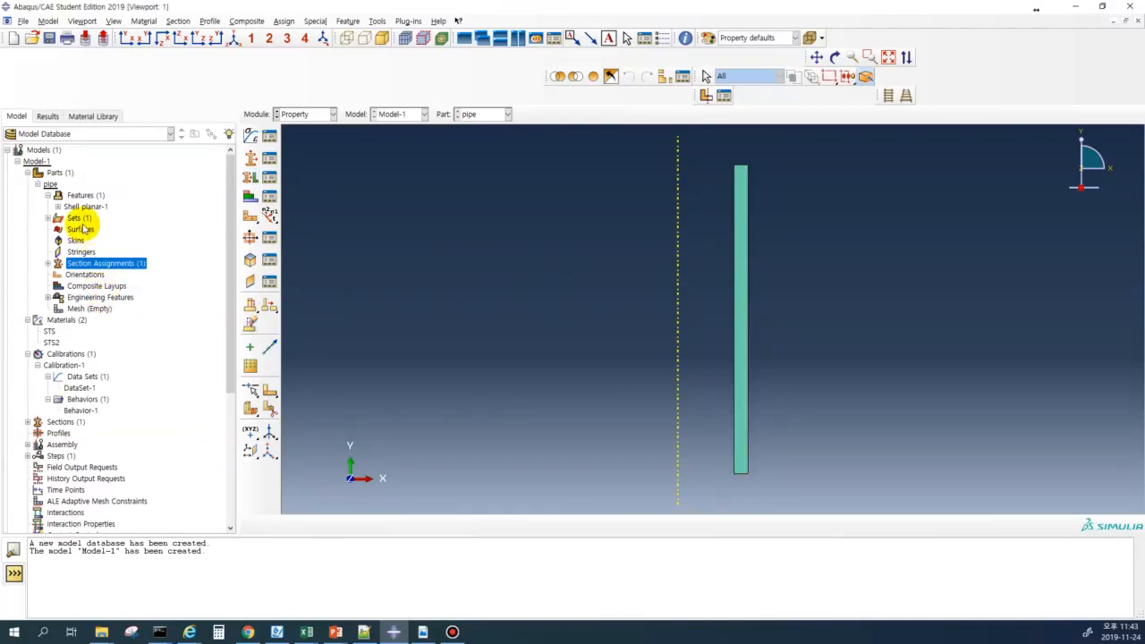
click(48, 217)
double_click(77, 218)
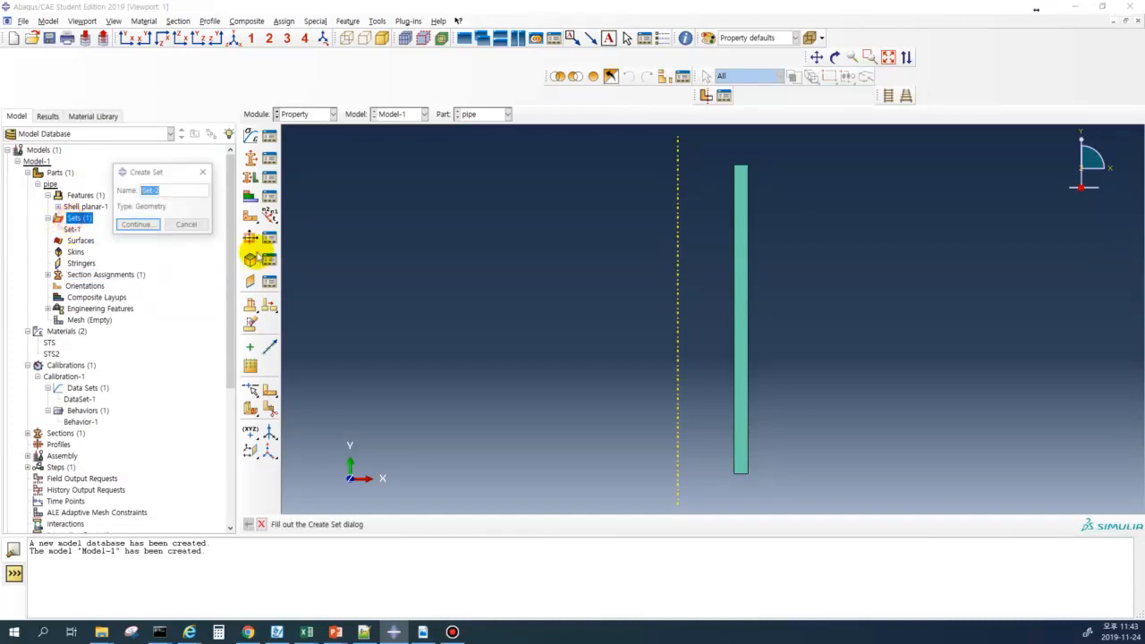
text(fix)
click(136, 224)
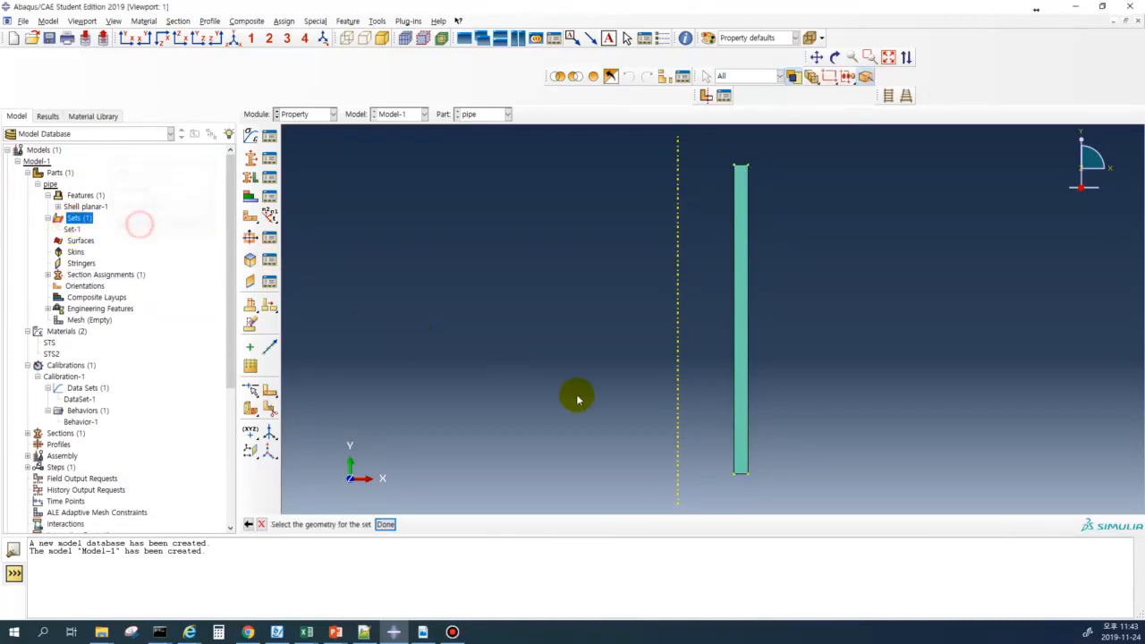
click(741, 474)
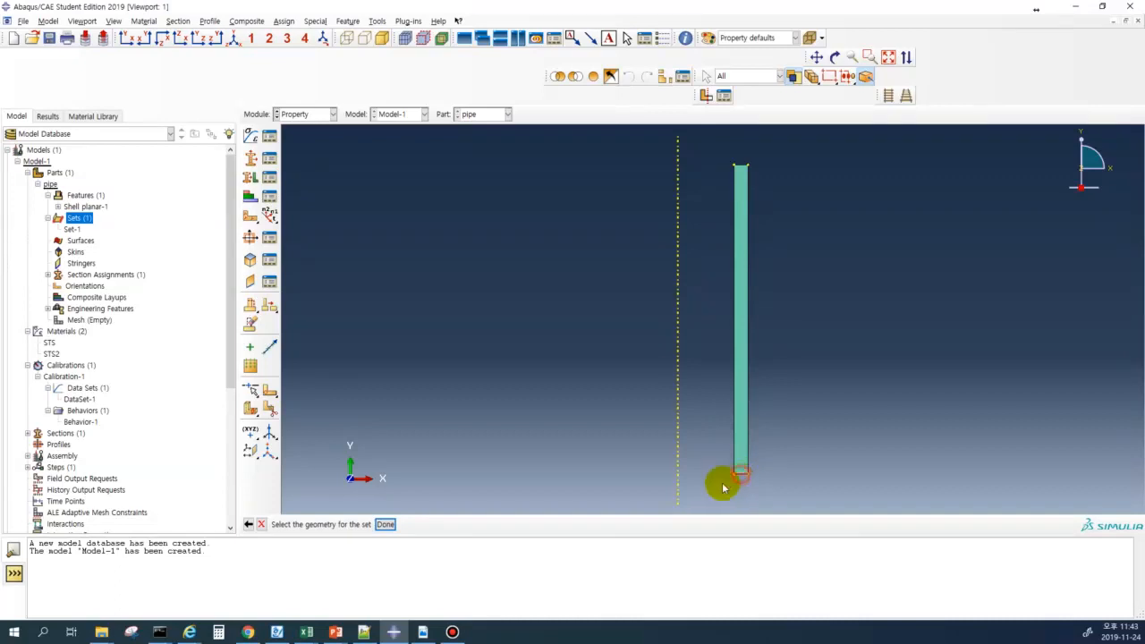
click(387, 524)
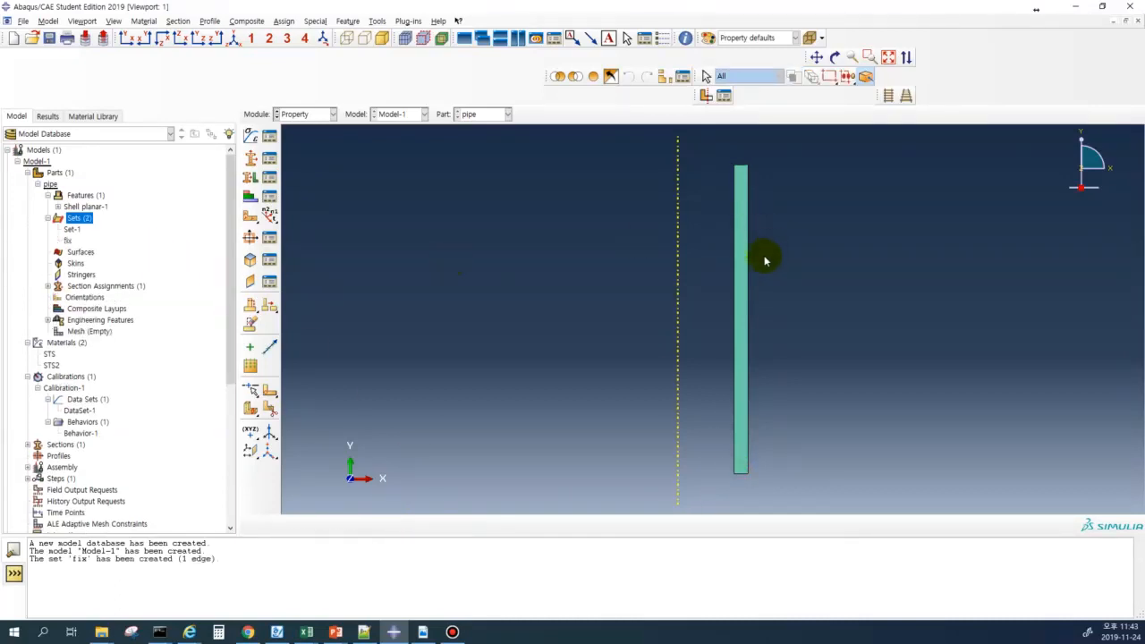
- Create a surface named pipe_surface from the pipe's top, outer and inner edges, and highlight it to check the selection
double_click(80, 251)
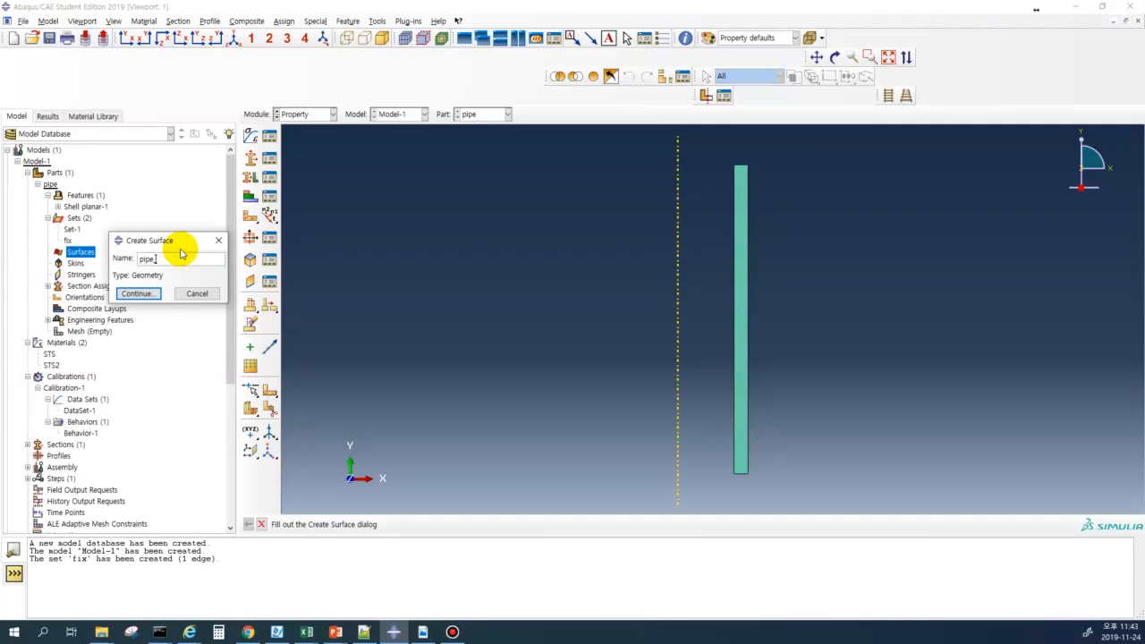
click(139, 294)
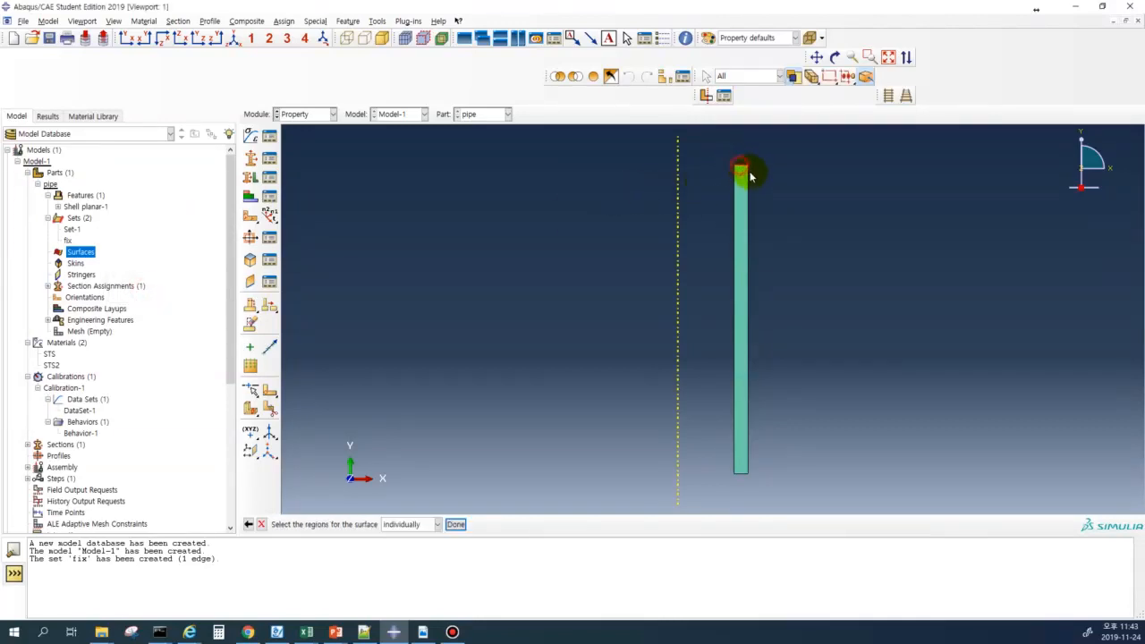
click(748, 191)
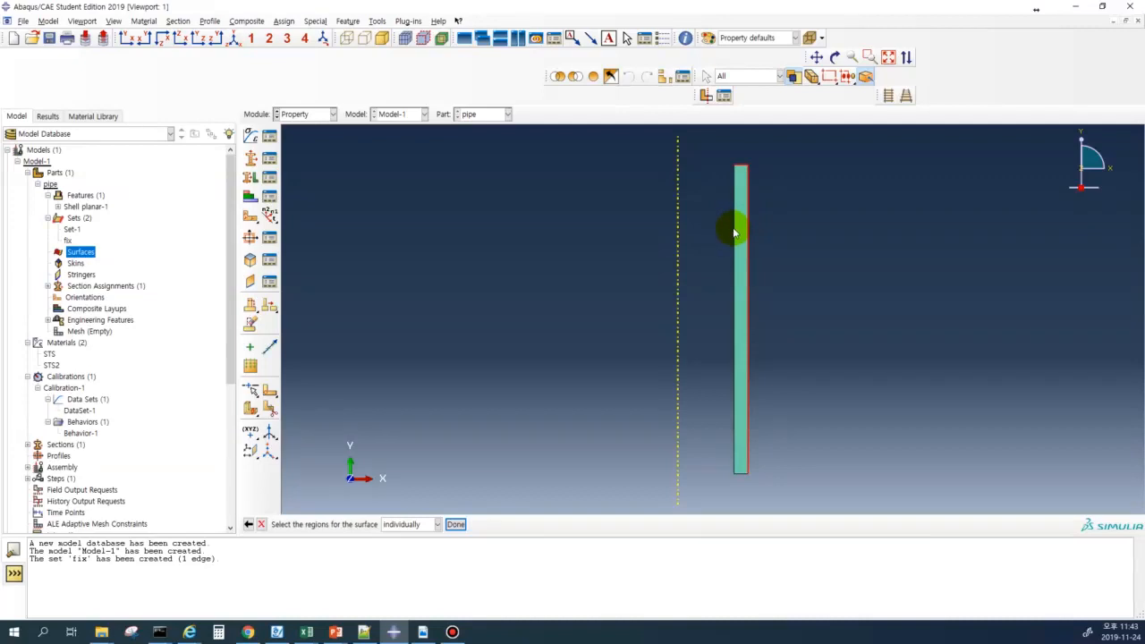
shift+click(733, 232)
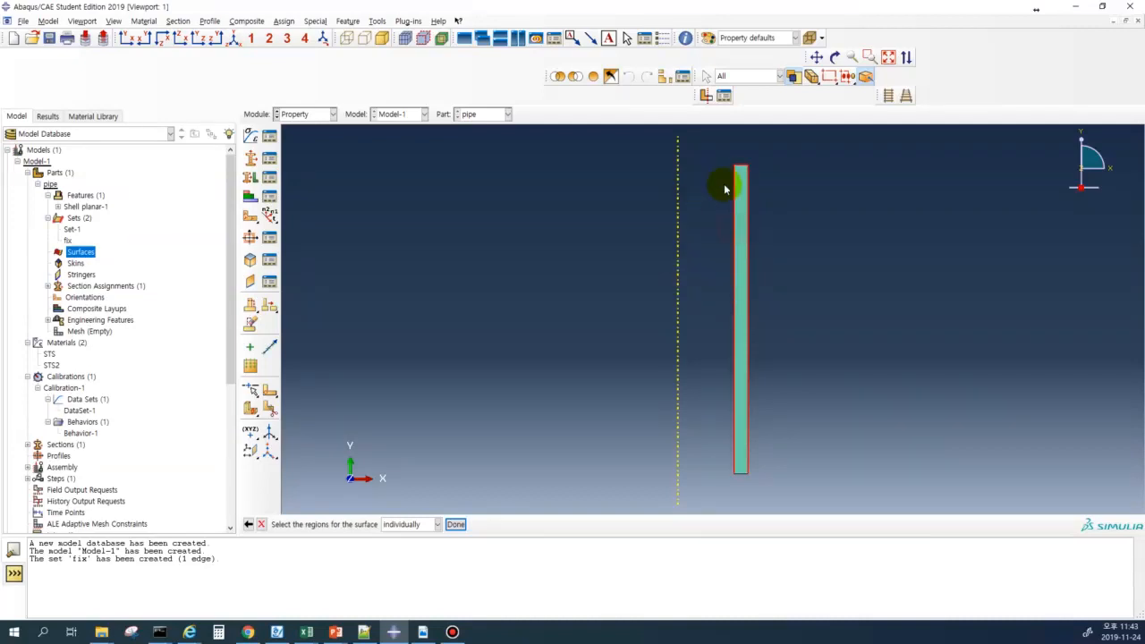
click(455, 525)
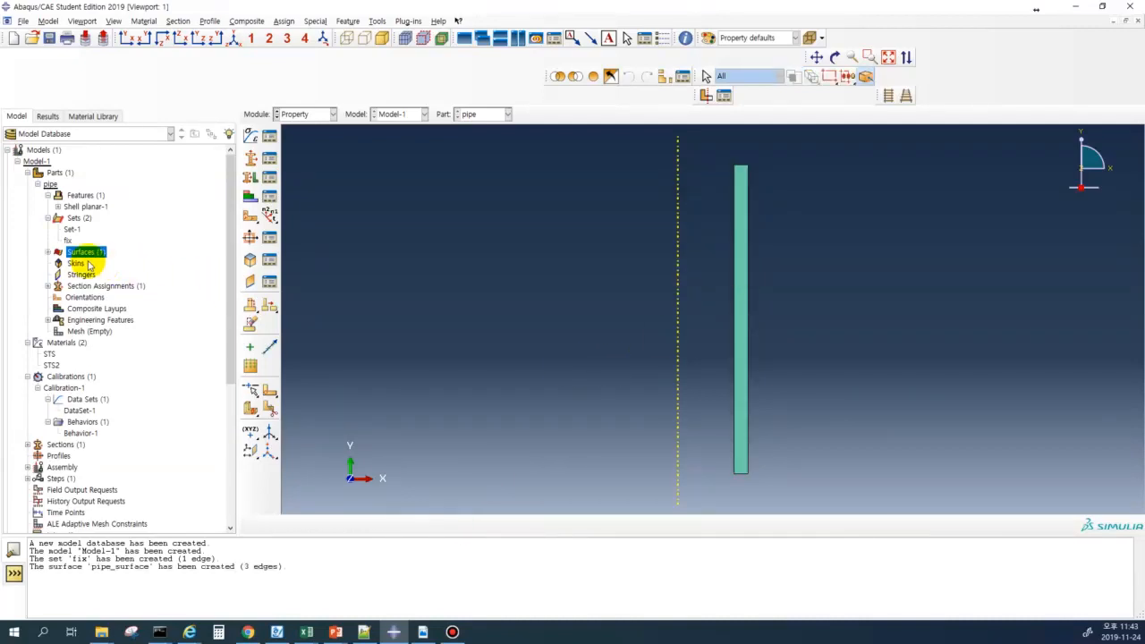
click(49, 252)
click(83, 263)
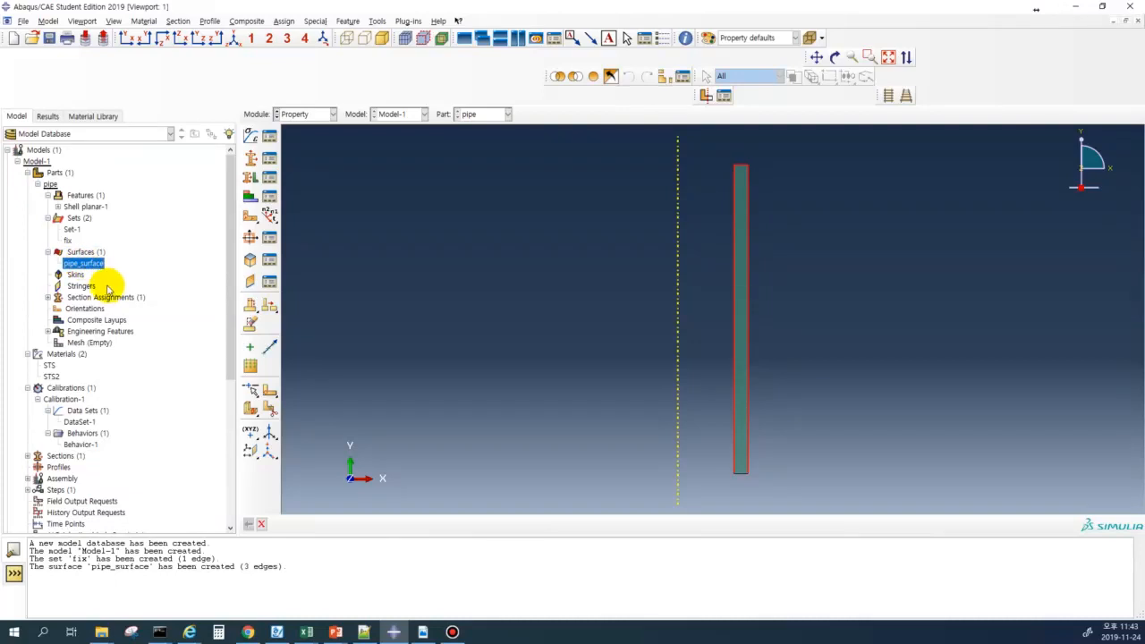
- Seed the pipe part with an approximate global size of 0.5 and generate its mesh
double_click(90, 342)
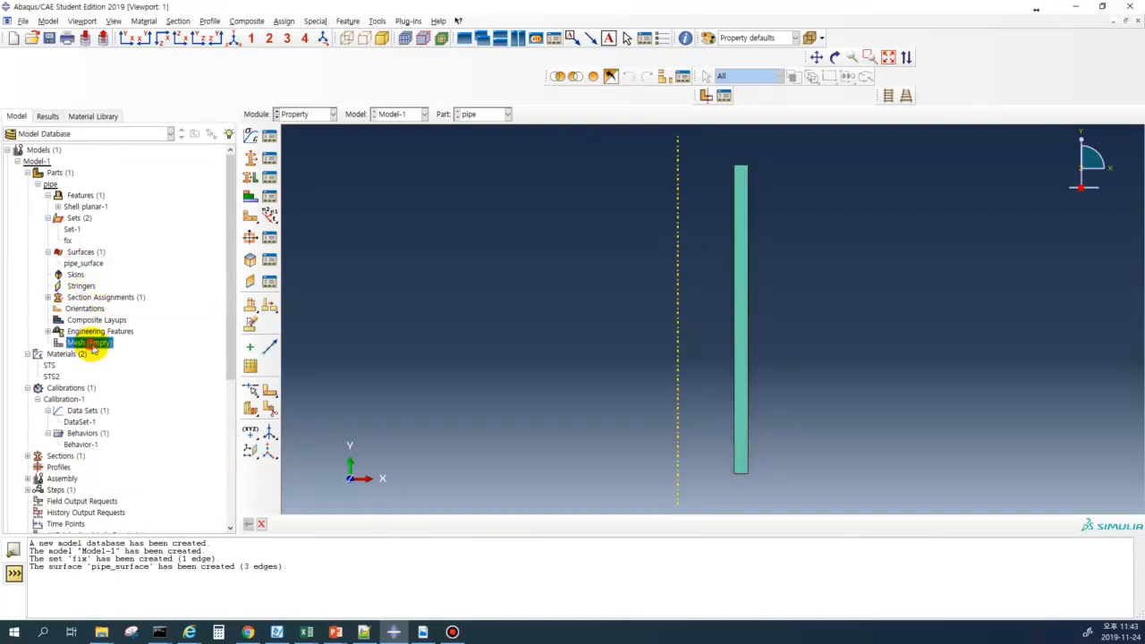
click(249, 136)
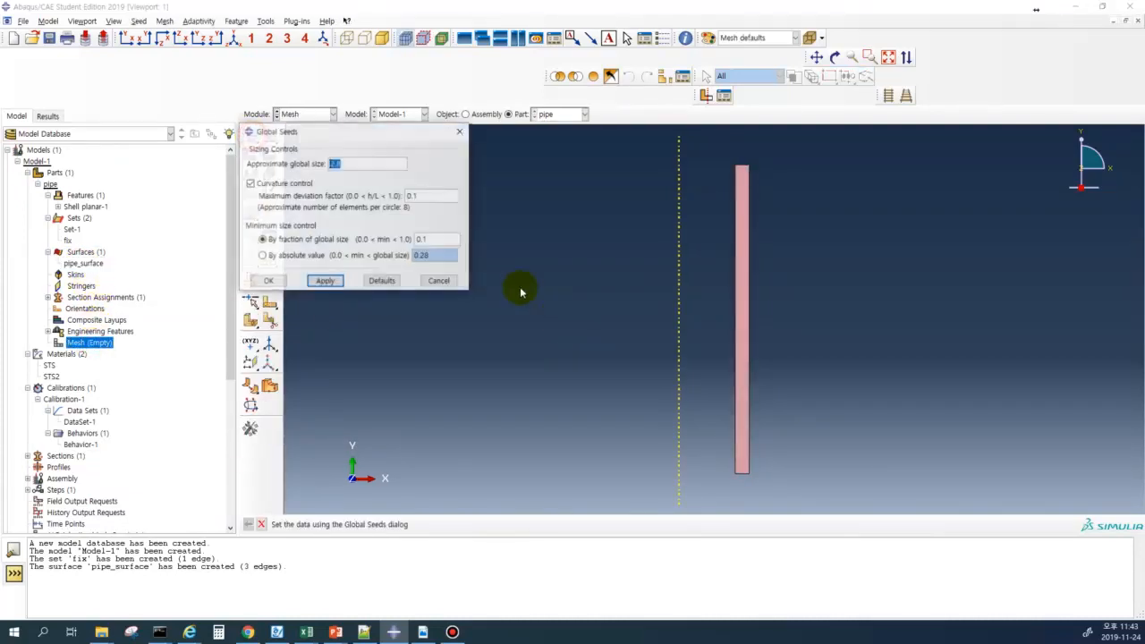
click(325, 281)
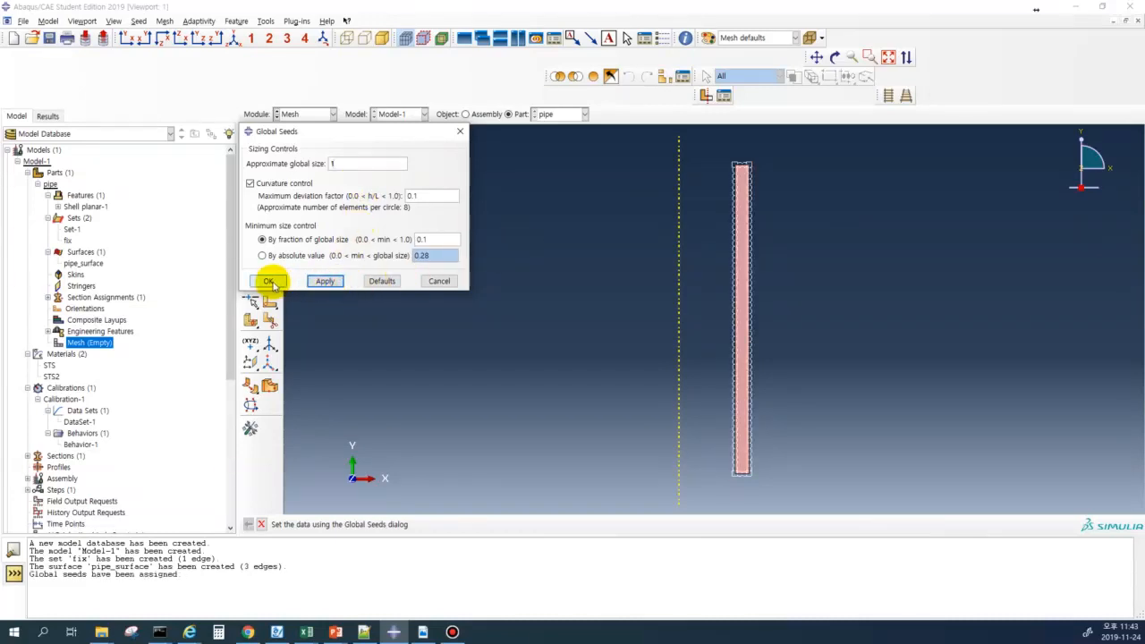
drag(346, 164, 318, 167)
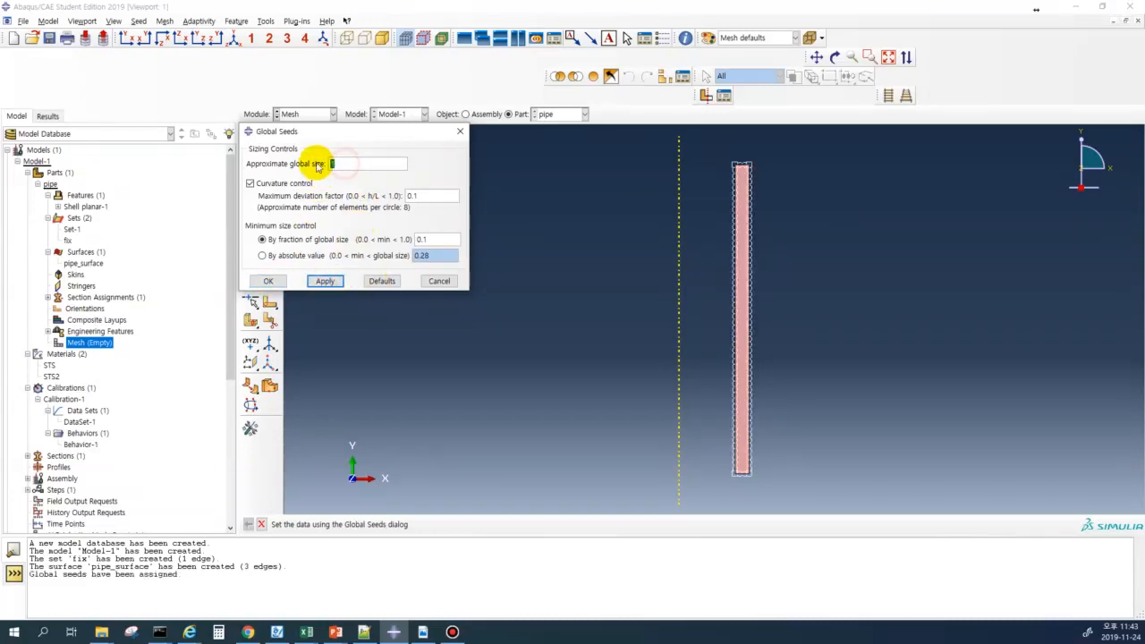
text(0.5)
click(327, 282)
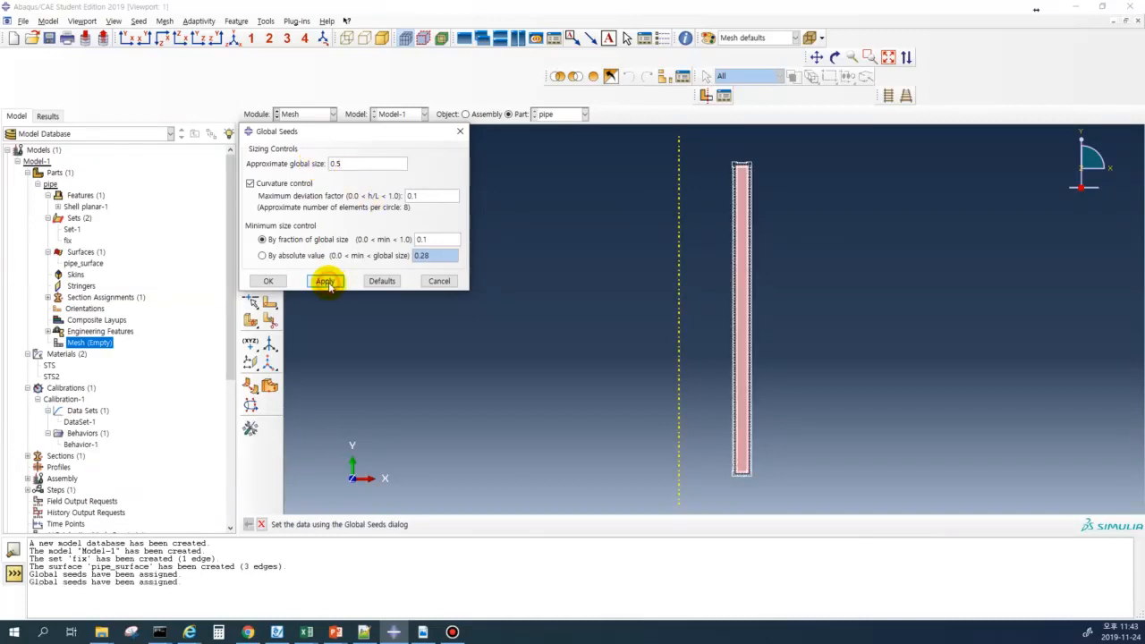
click(271, 280)
click(252, 153)
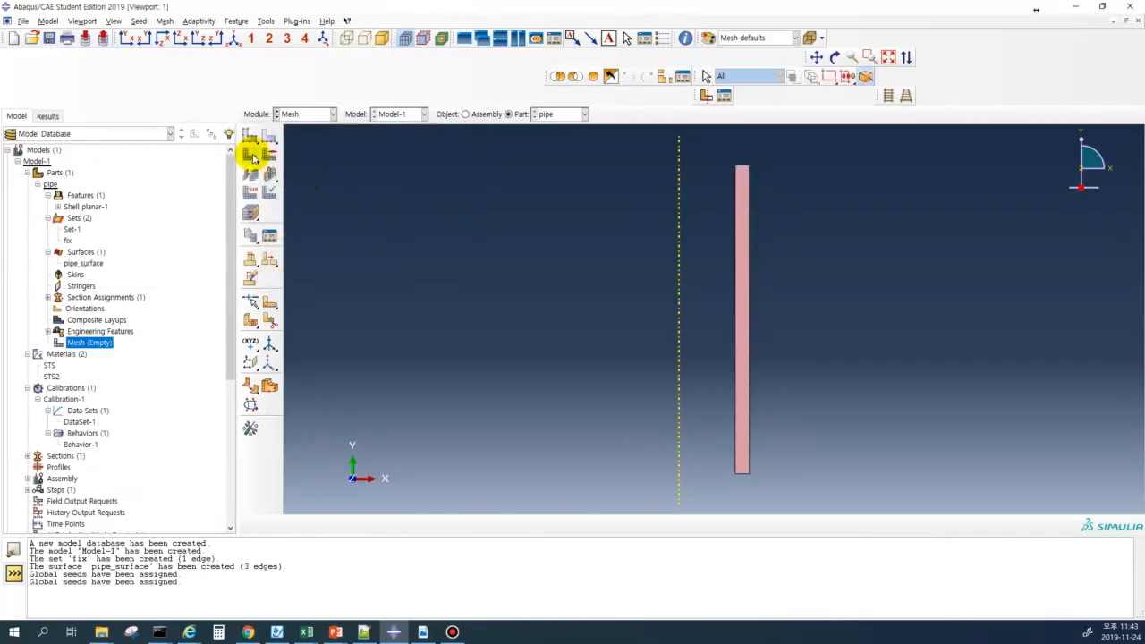
click(351, 525)
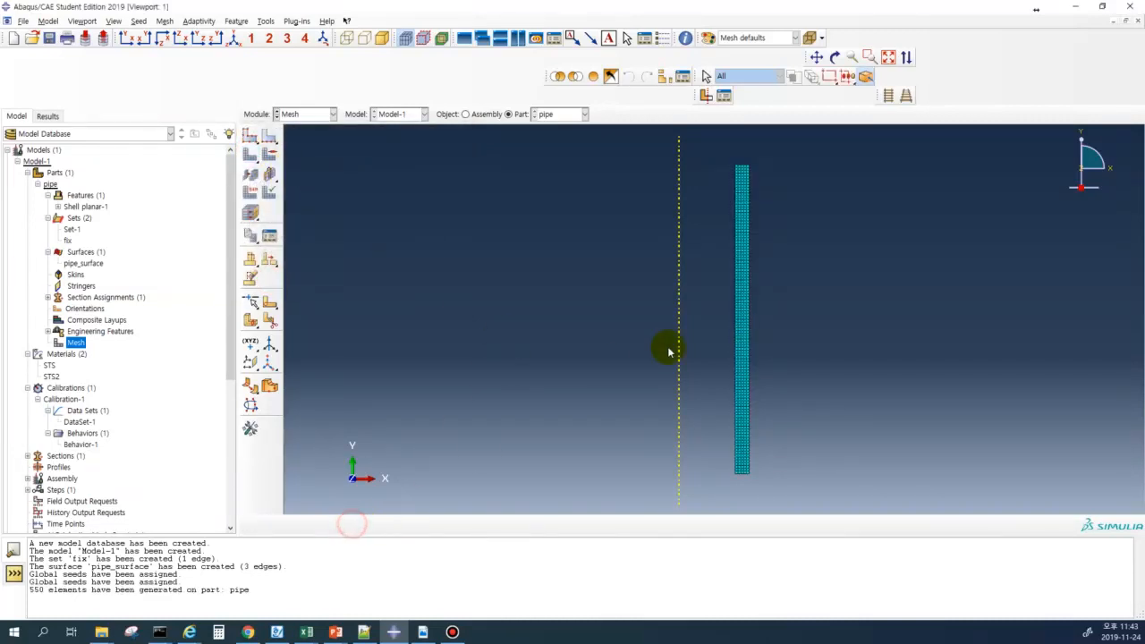
- Query the mesh of the entire pipe part to check its node count, element count and element type
click(265, 21)
click(278, 126)
click(1052, 278)
click(1047, 264)
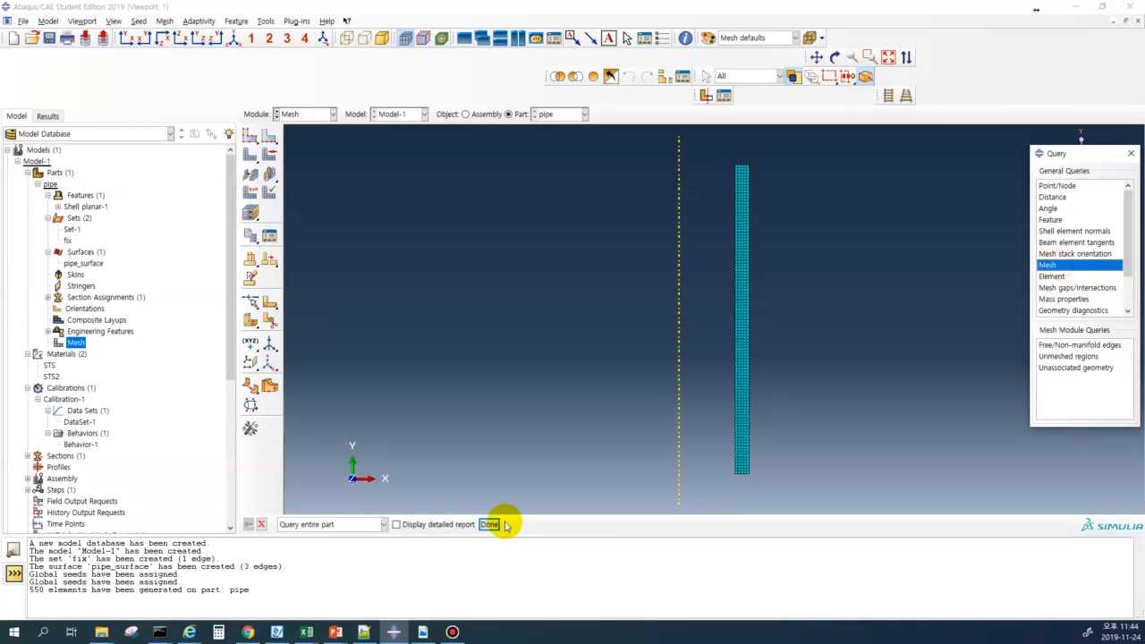
click(489, 524)
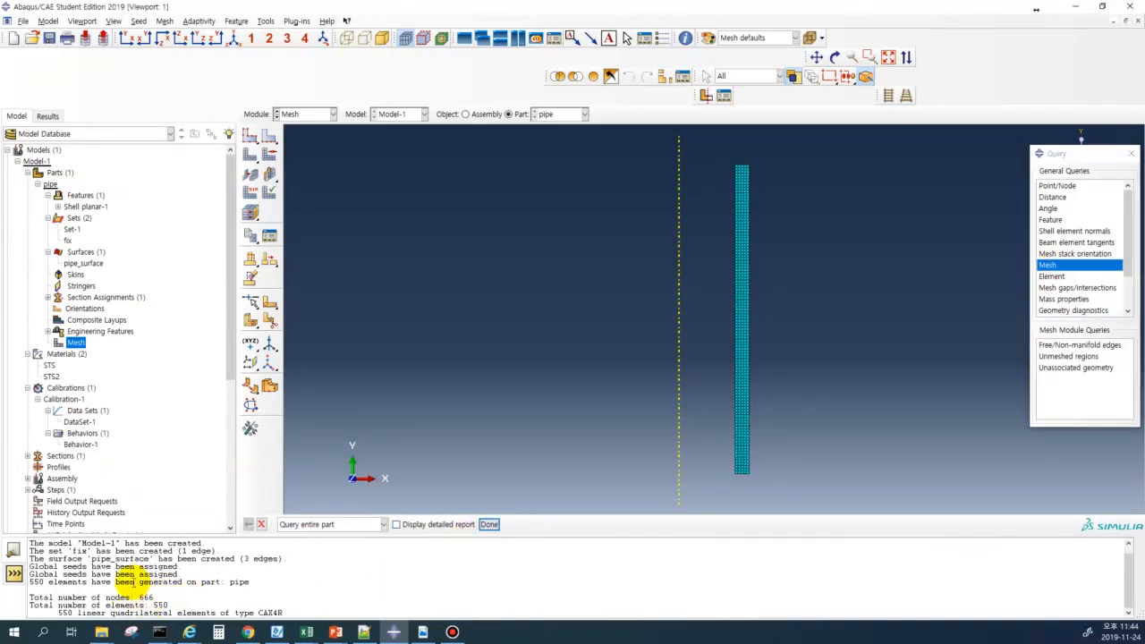
click(1130, 154)
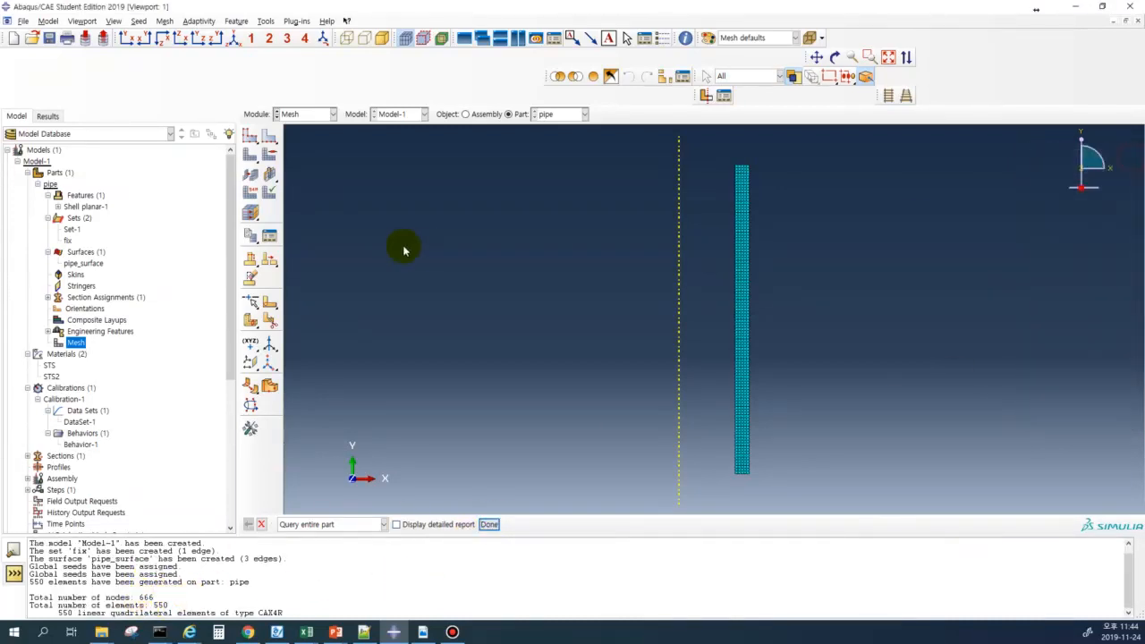
- Assign the standard linear axisymmetric stress element CAX4 to the pipe face by turning off reduced integration
click(269, 190)
click(744, 241)
click(744, 244)
click(527, 526)
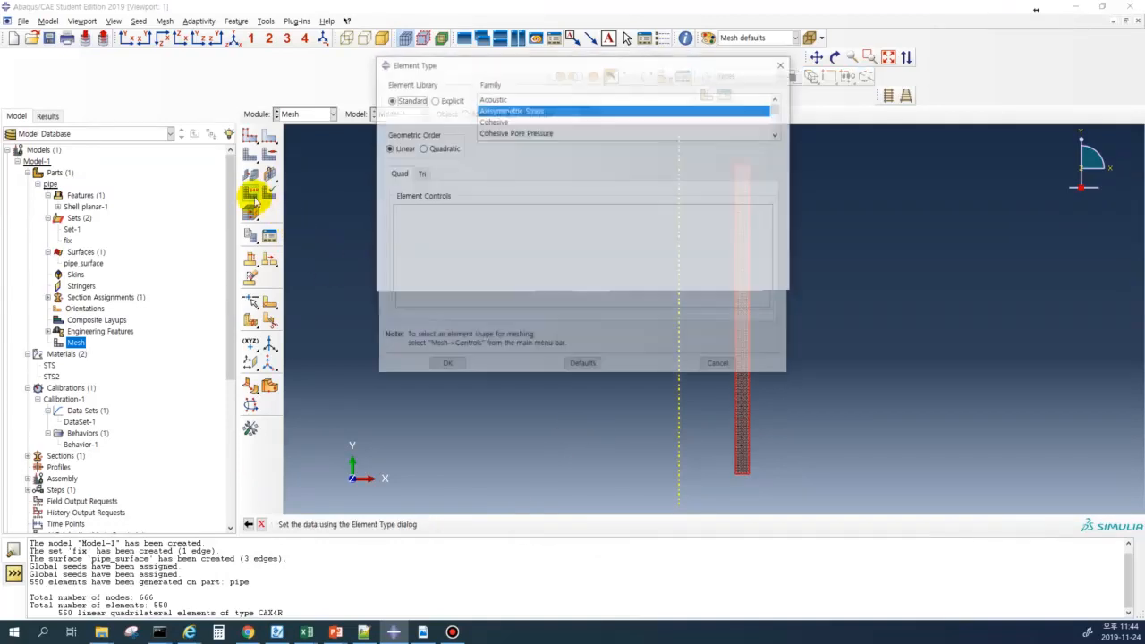
click(474, 178)
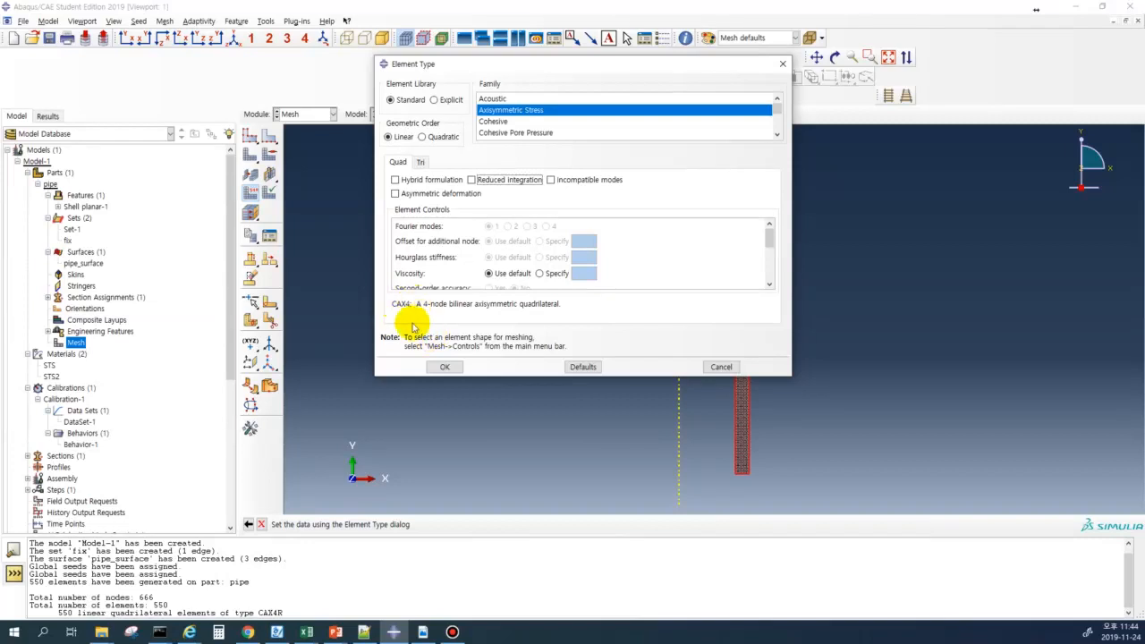
click(444, 367)
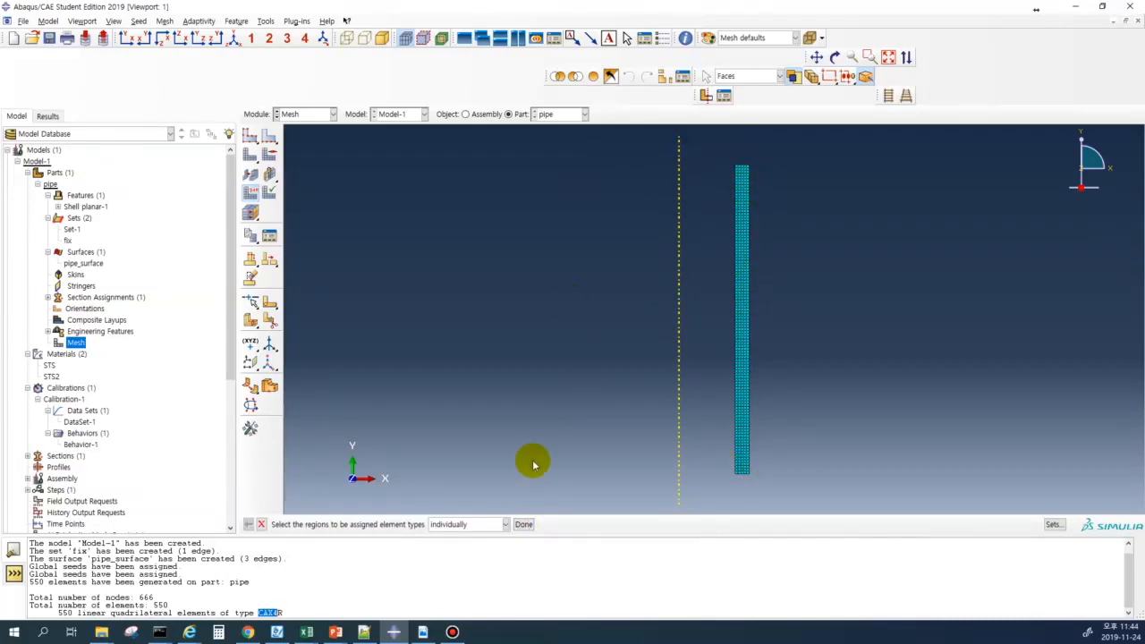
click(523, 524)
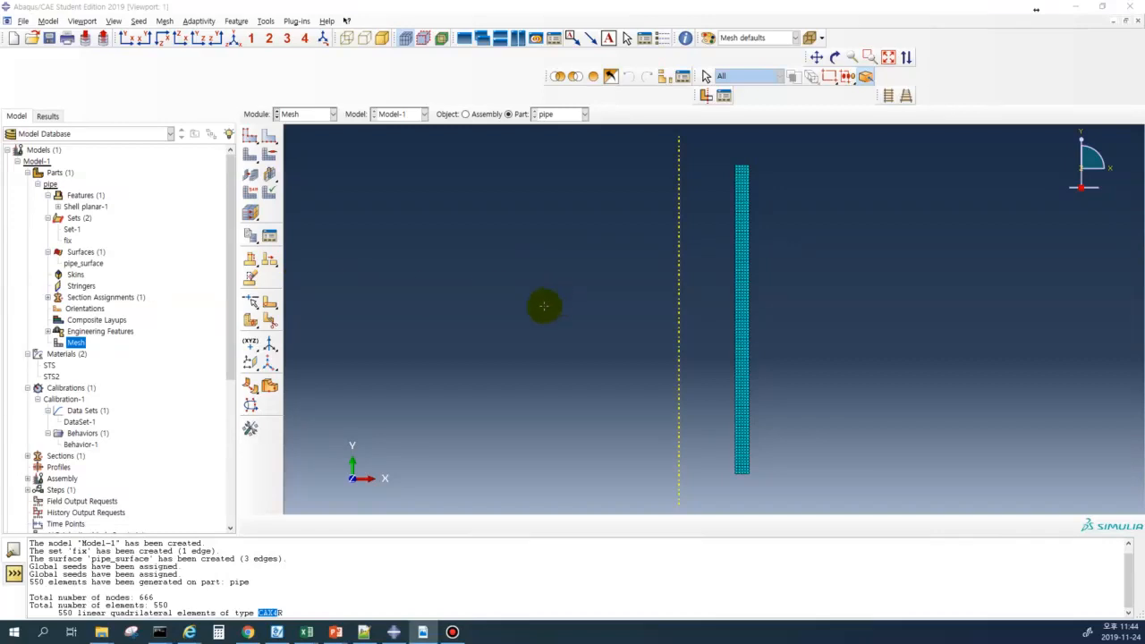
- Switch to the lecture PDF in Adobe Acrobat and examine the Drawing Die page for the die's sketch dimensions and reference point
key(alt+Tab)
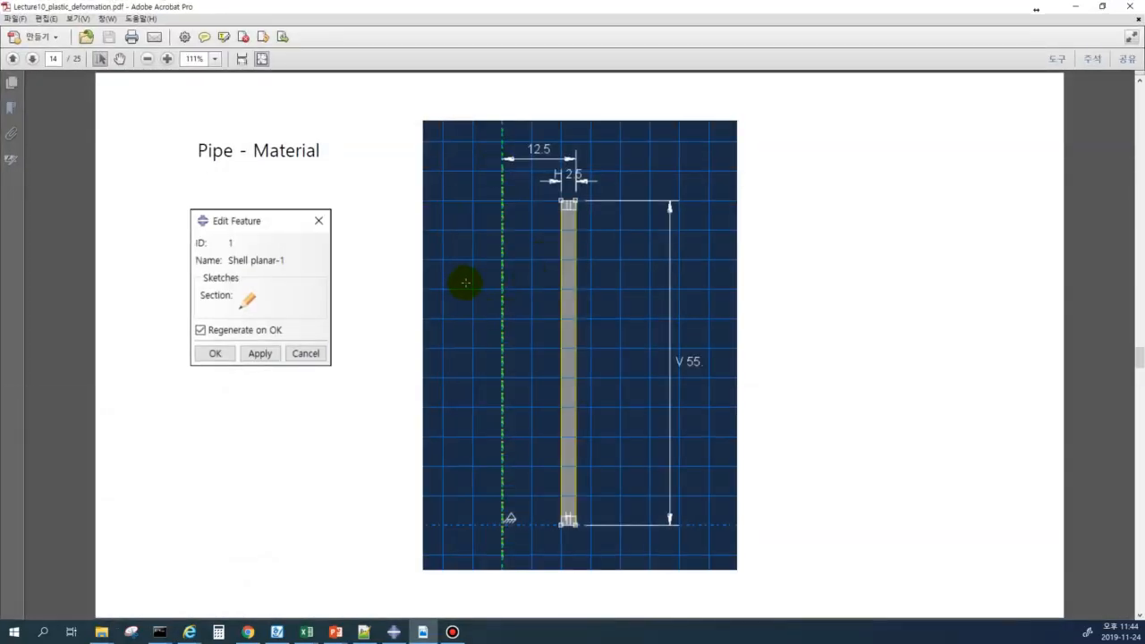
scroll(465, 268, down, 2)
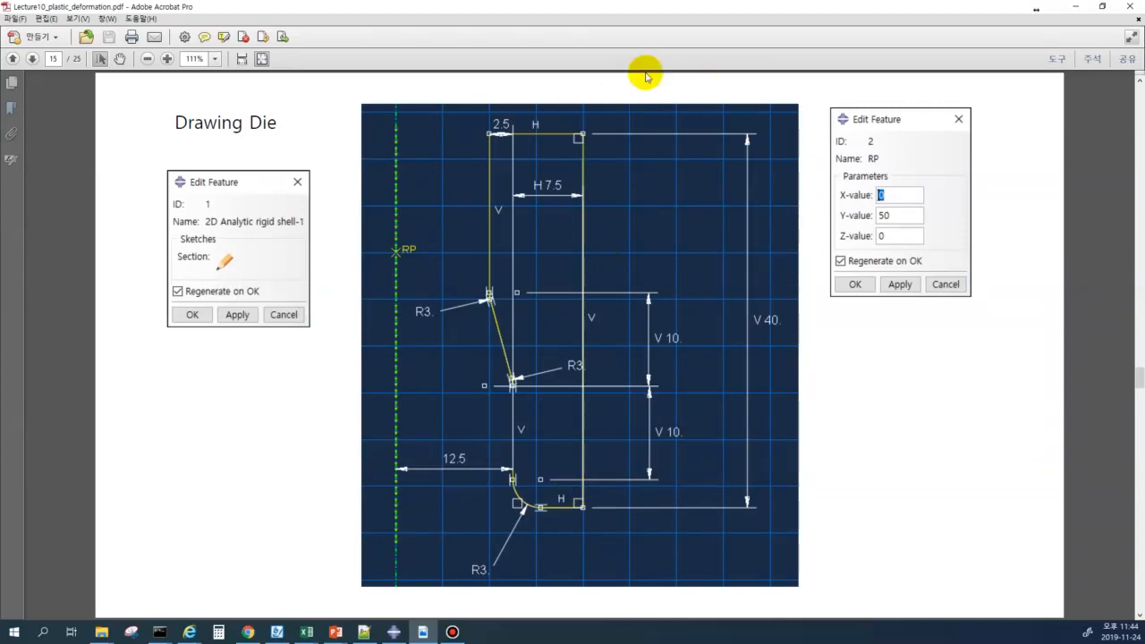
double_click(648, 13)
click(595, 13)
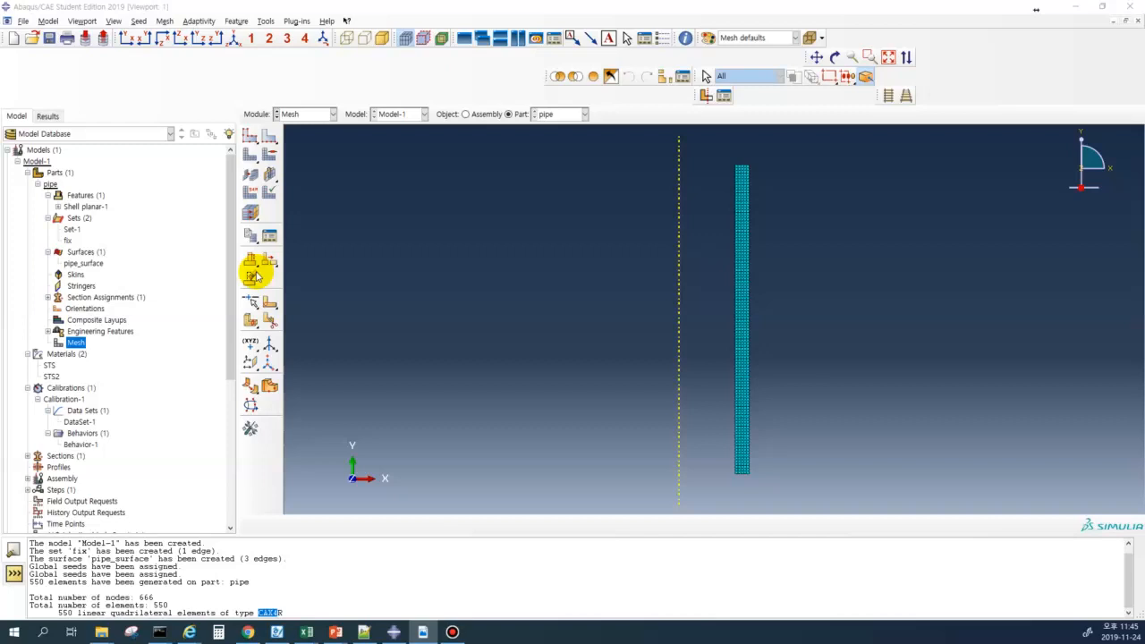
- In Abaqus/CAE, create an axisymmetric analytical rigid part named die with approximate size 200
double_click(55, 172)
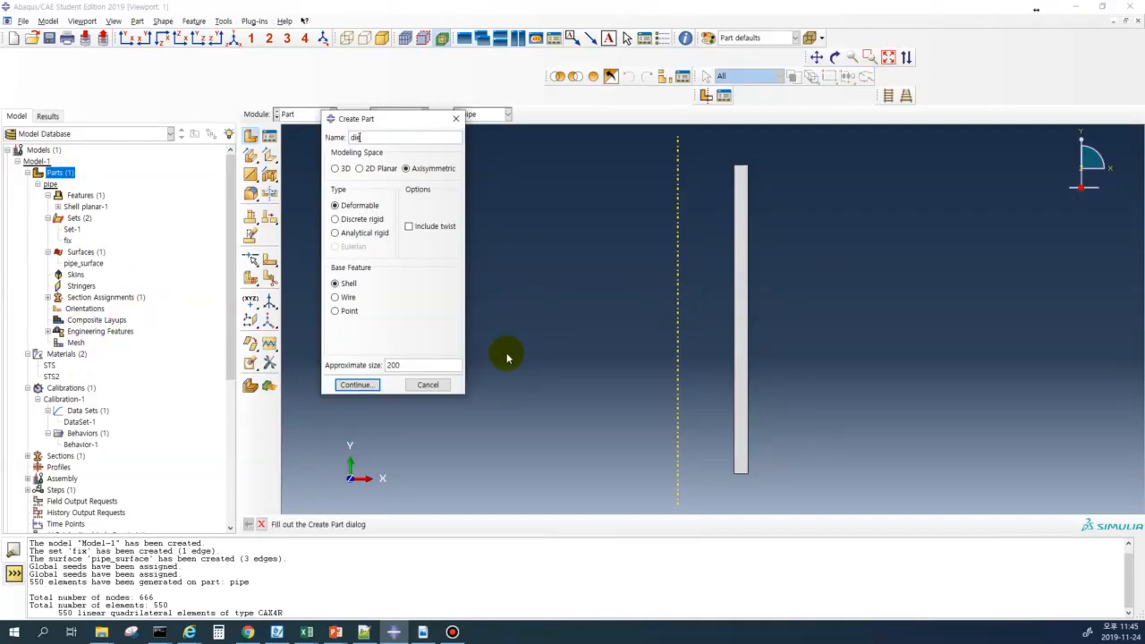
click(365, 234)
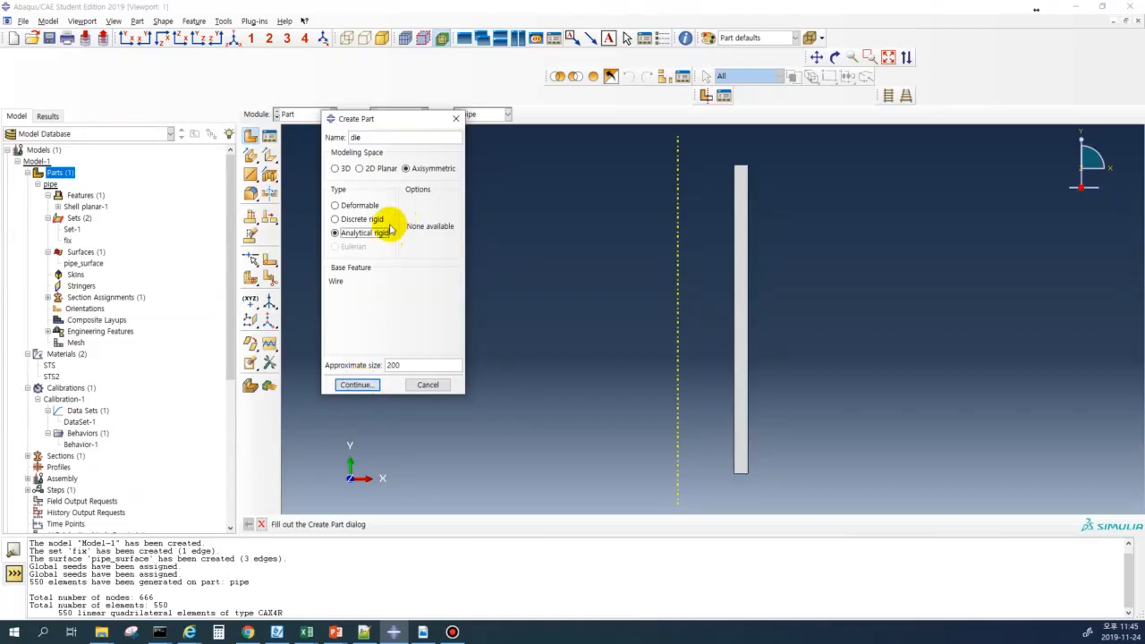
click(359, 385)
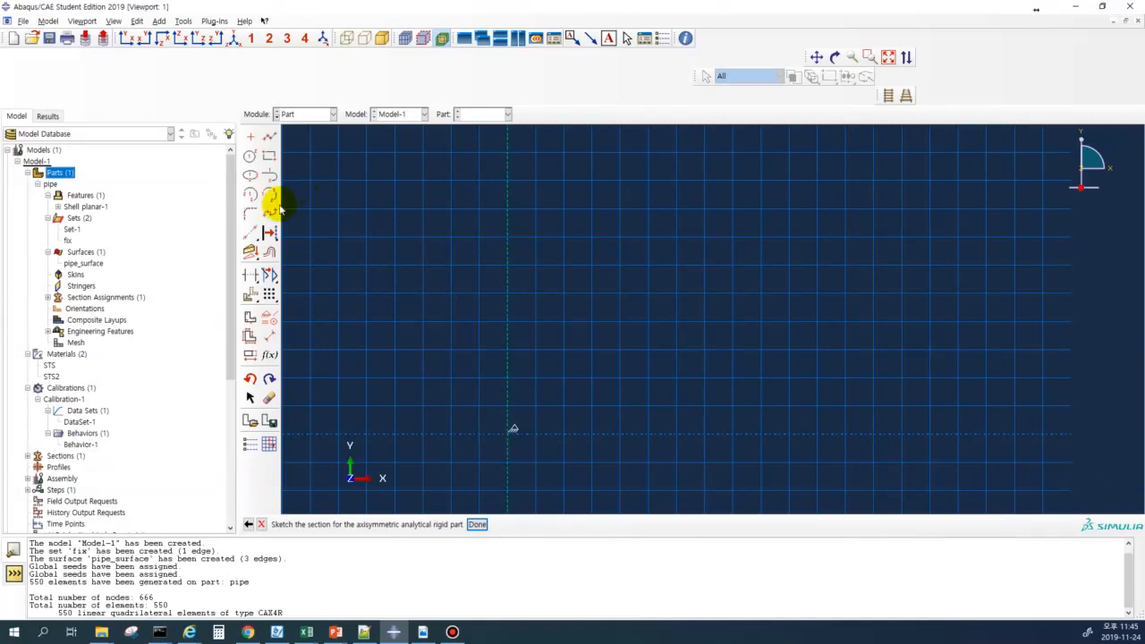
- Using the lecture PDF's Drawing Die page as reference, sketch a closed six-line die profile about 43.75 tall with vertical sides and a tapered inner edge
drag(0, 134, 684, 46)
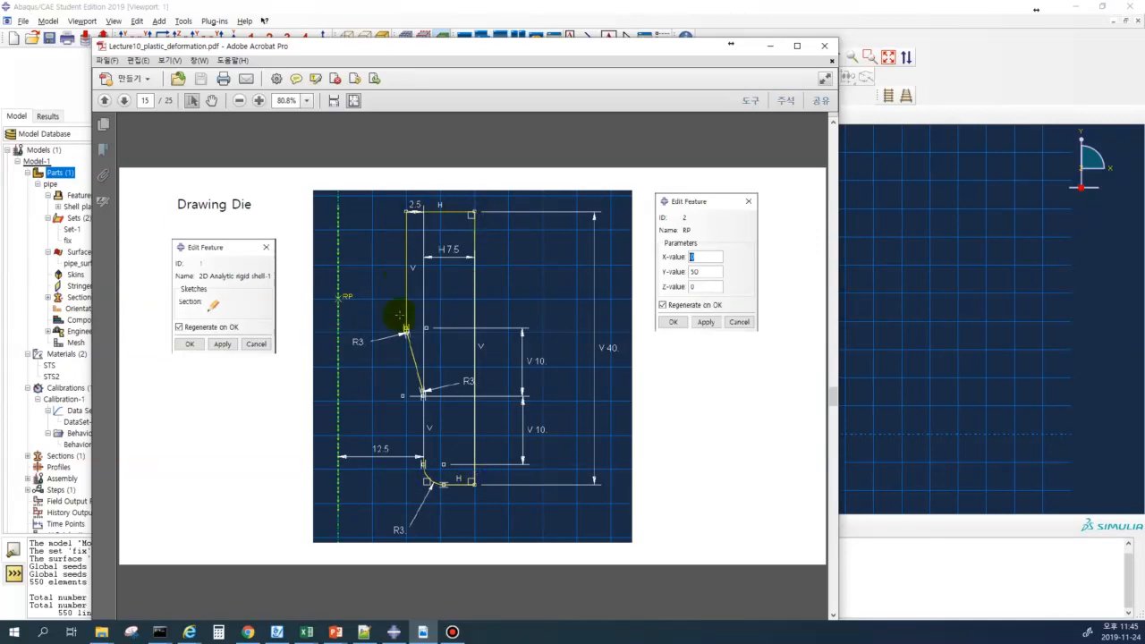
mouse_move(544, 50)
mouse_down()
mouse_move(96, 75)
mouse_move(0, 268)
mouse_up()
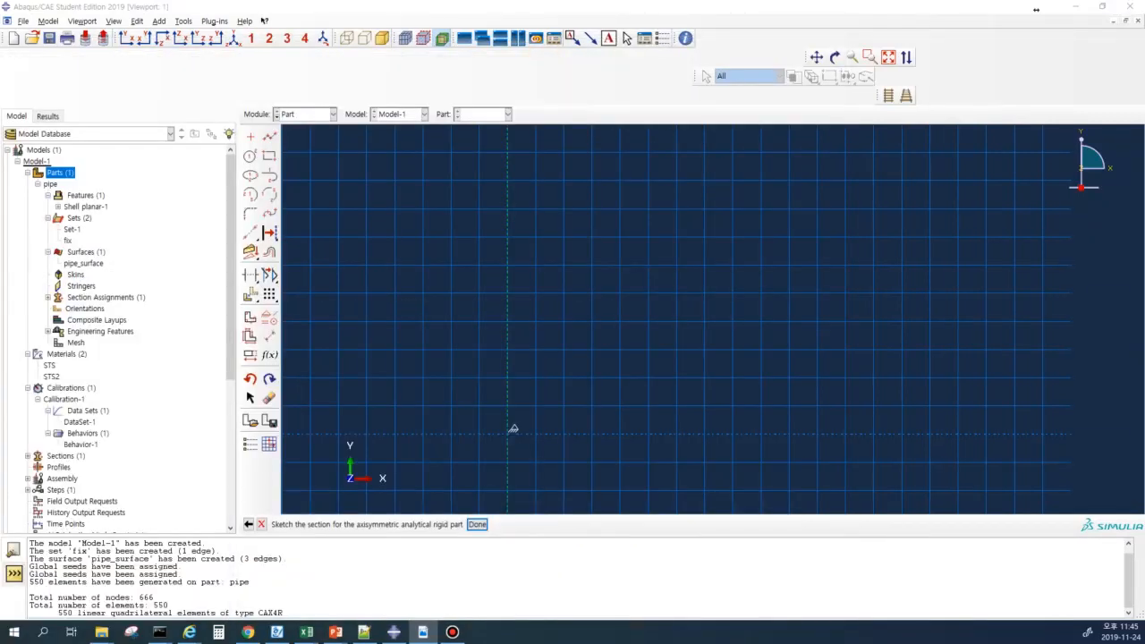
click(270, 136)
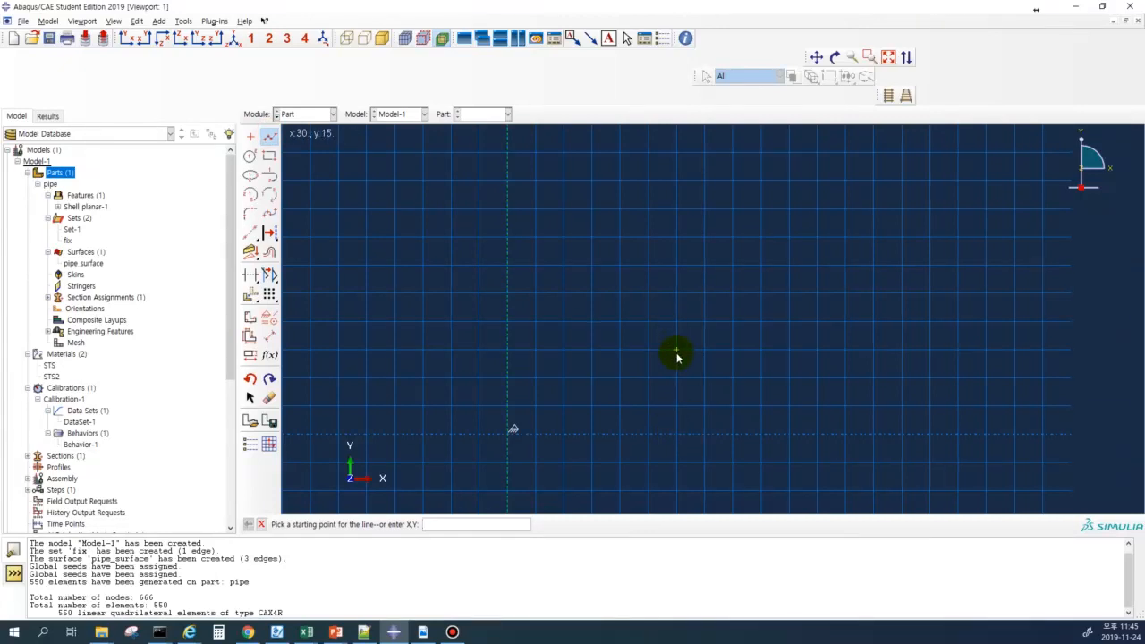
click(677, 400)
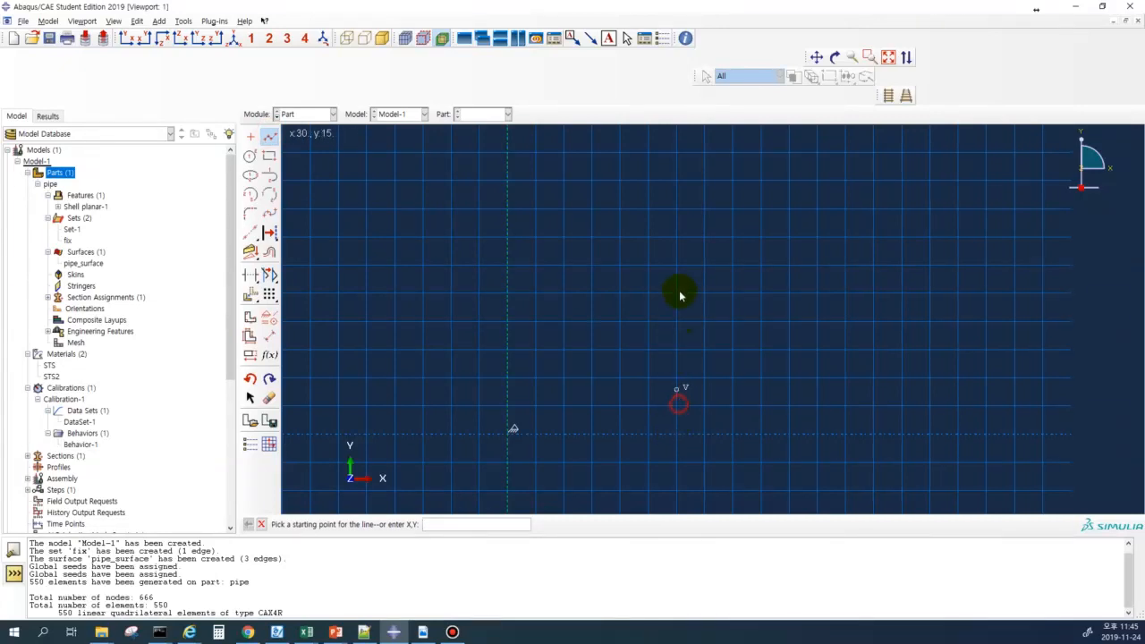
click(673, 156)
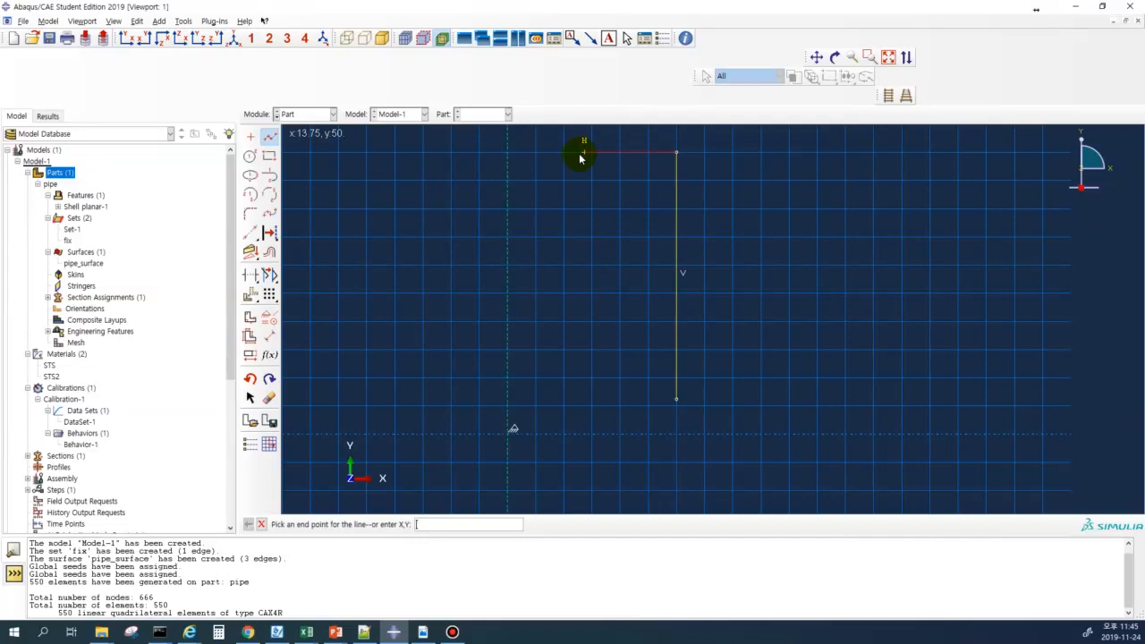
click(592, 155)
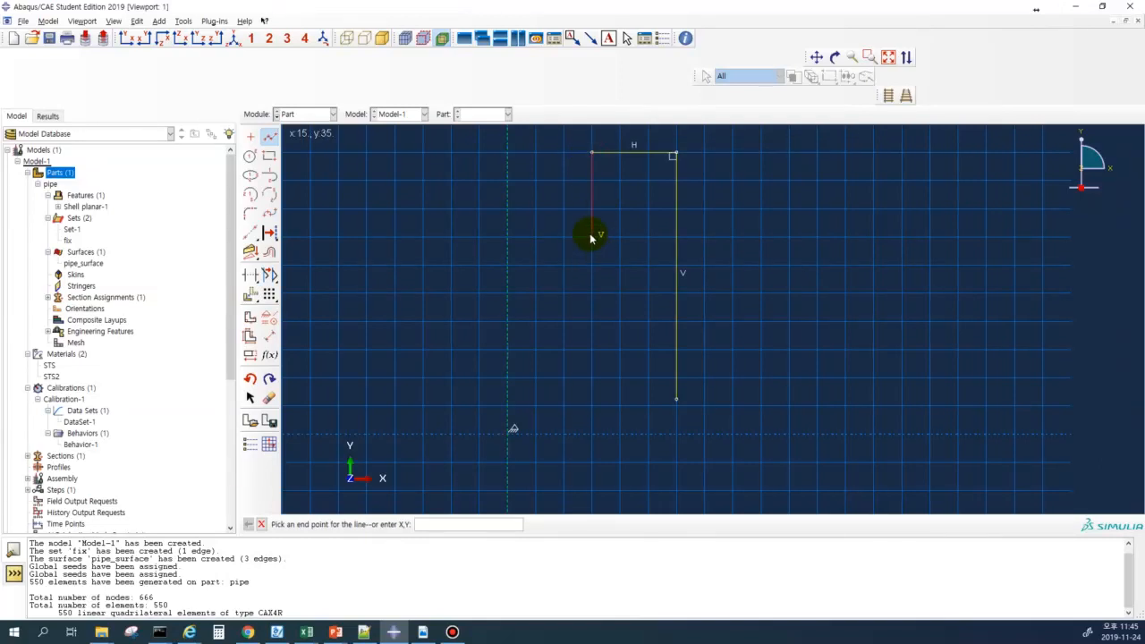
click(591, 237)
click(621, 322)
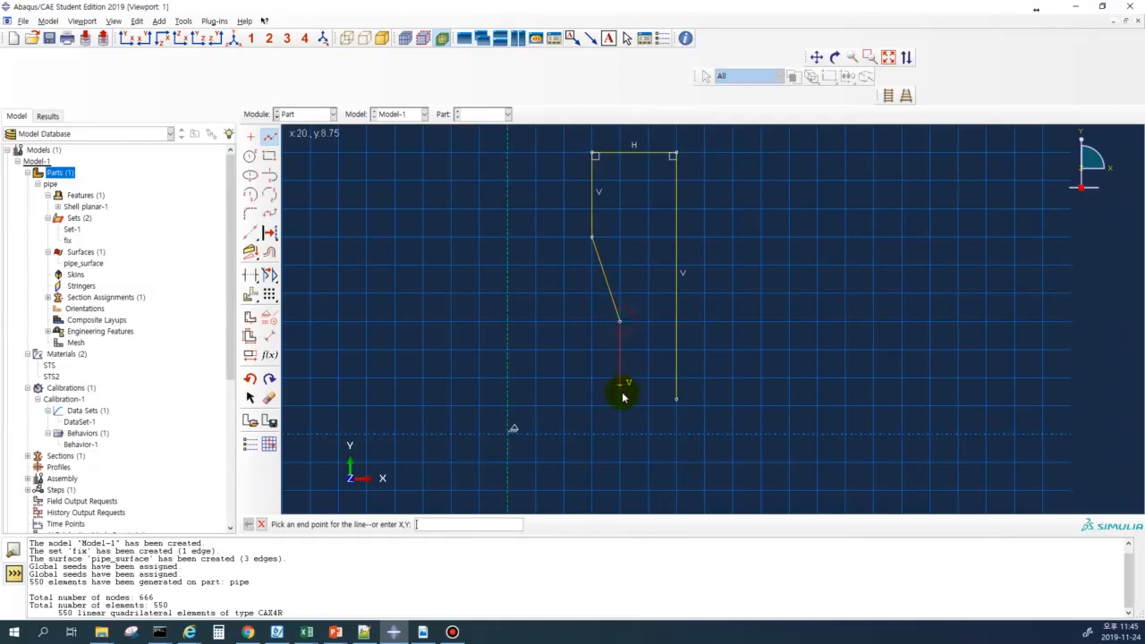
click(622, 397)
click(676, 398)
key(Escape)
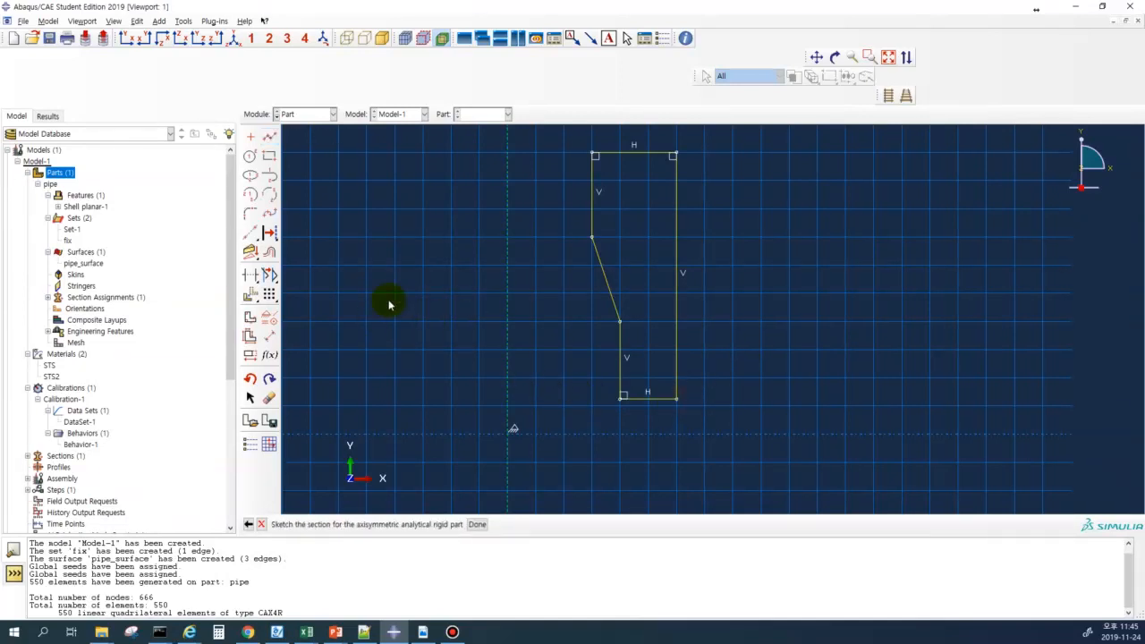
- Dimension the die profile's overall height to 40 and its bottom edge width to 7.5
click(270, 334)
click(666, 154)
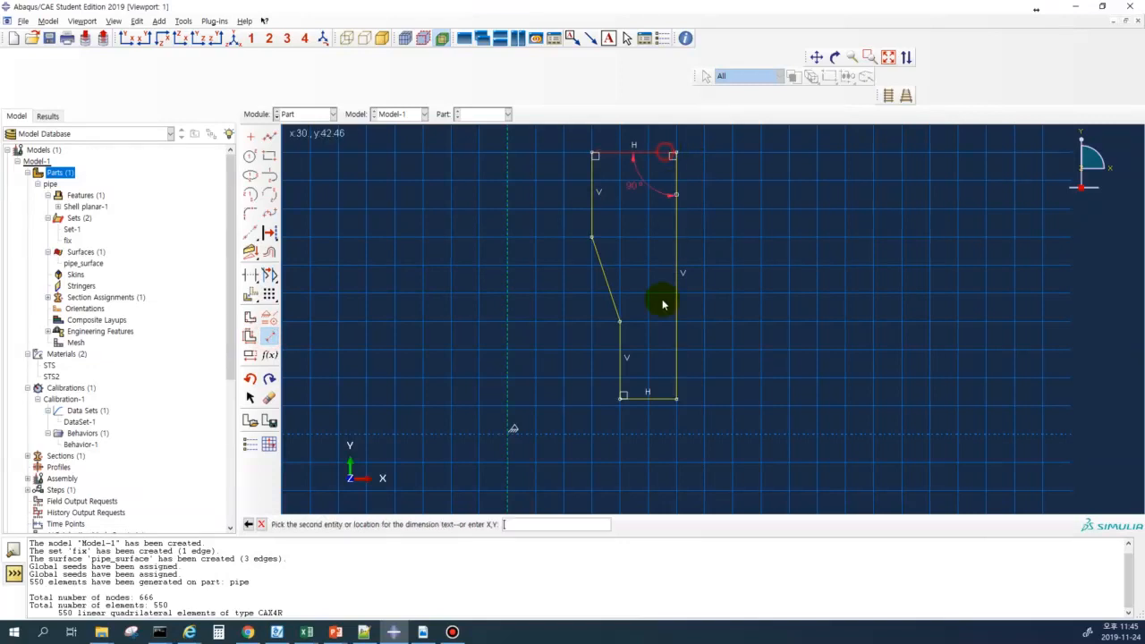
click(676, 391)
click(781, 314)
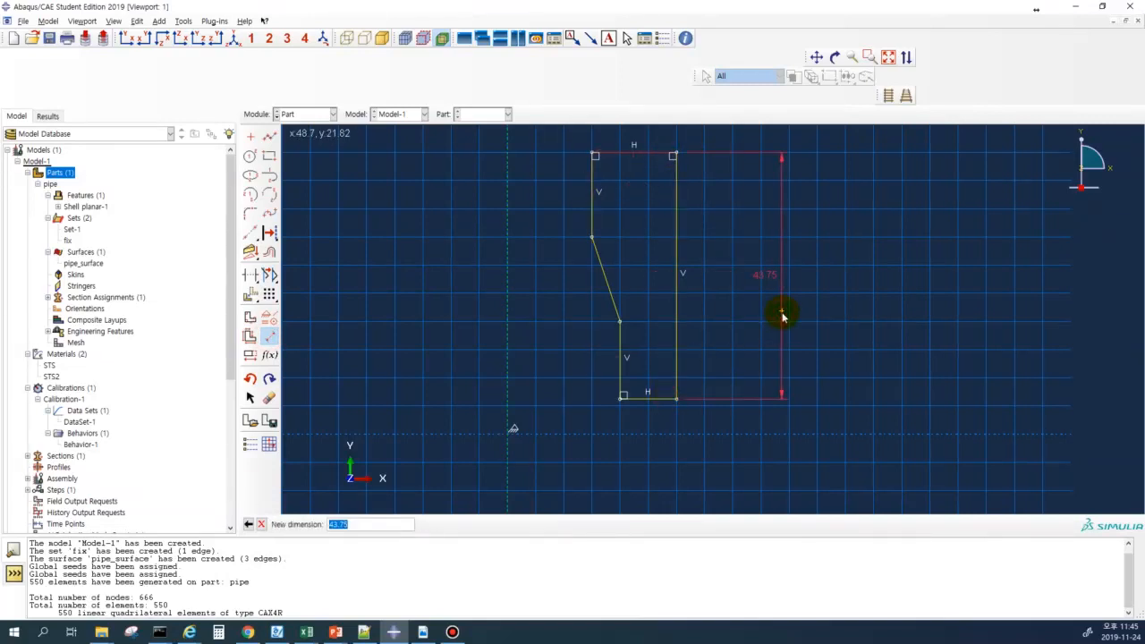
text(40)
key(Return)
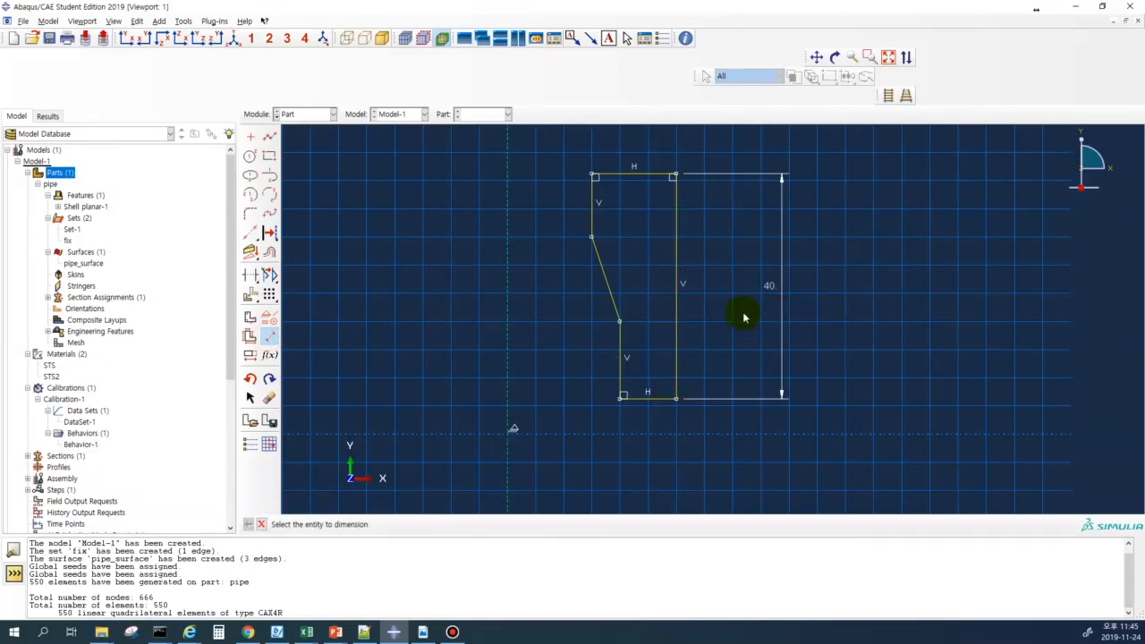
click(658, 400)
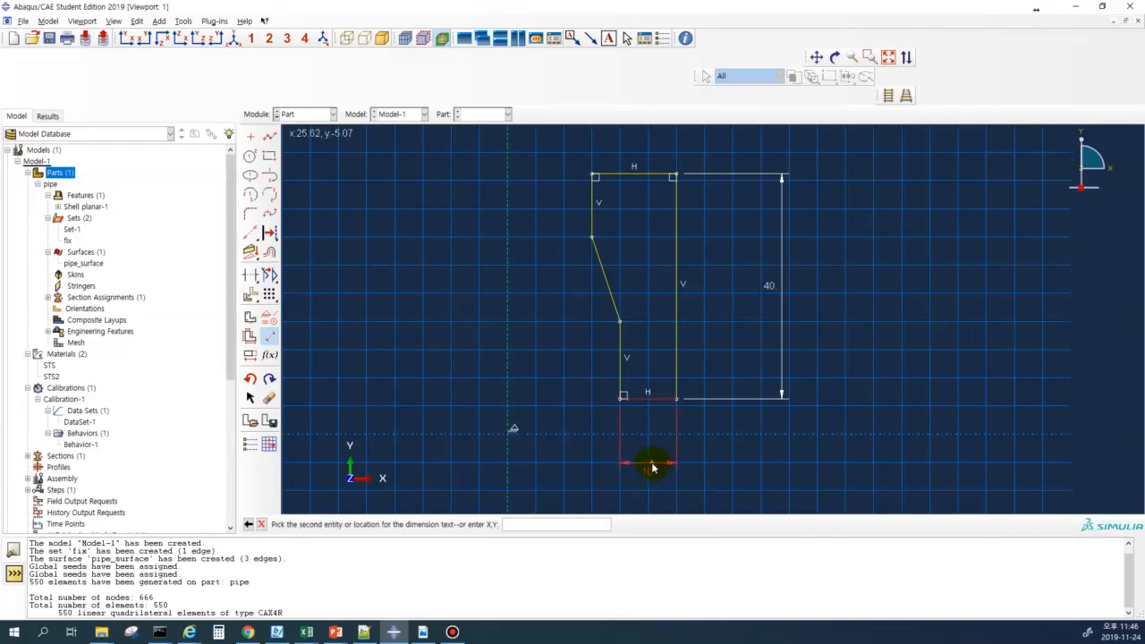
click(652, 454)
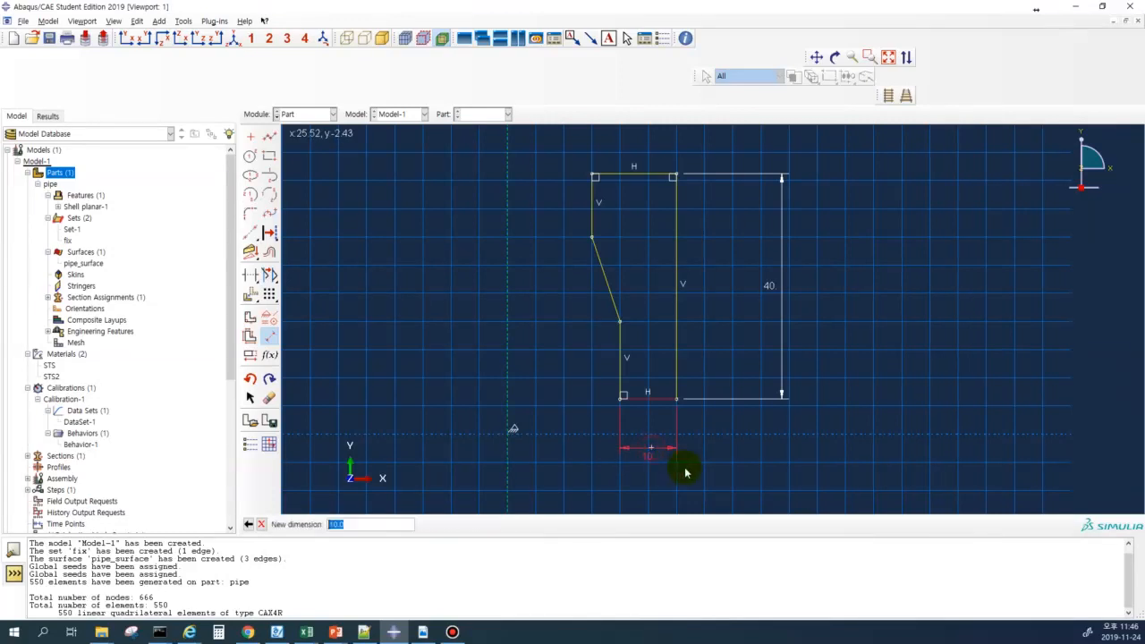
text(7.5)
key(Return)
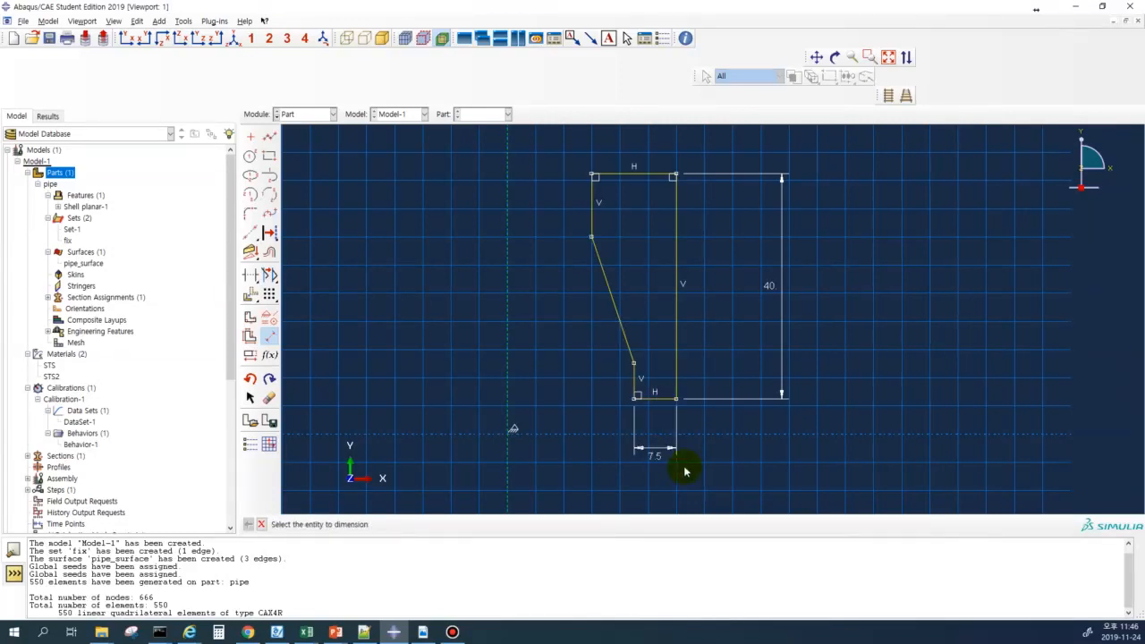
- Dimension the upper inner vertical edge of the die to 10 from the axis of symmetry
click(590, 213)
click(508, 210)
click(539, 166)
key(Return)
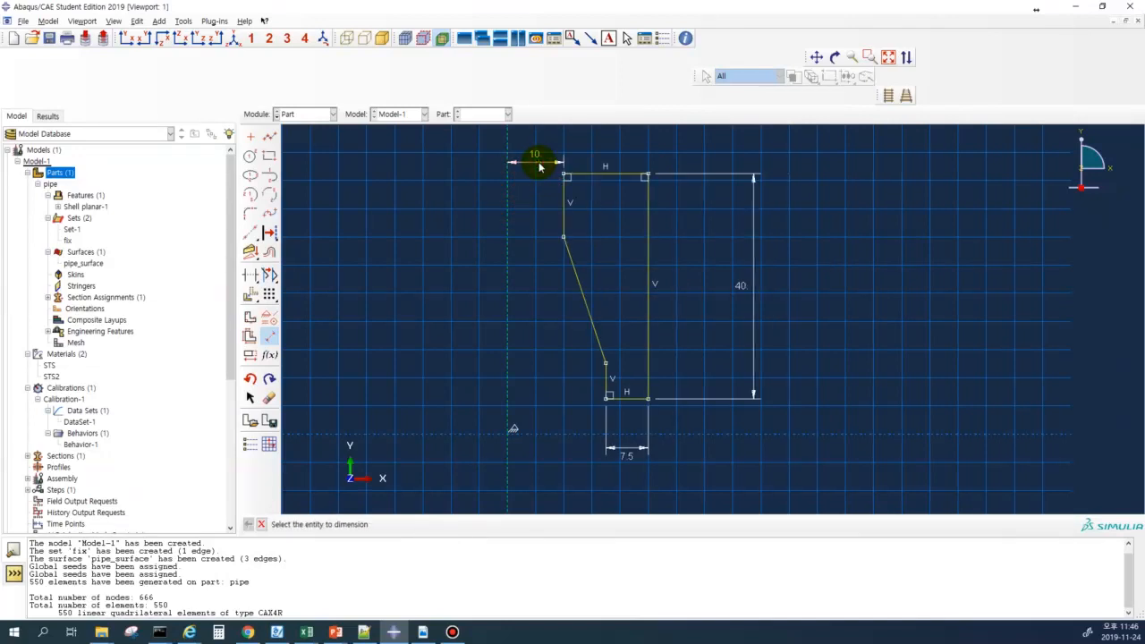
- Try to dimension the die's outer vertical edge to 12.5 from the axis of symmetry, and undo it
click(648, 254)
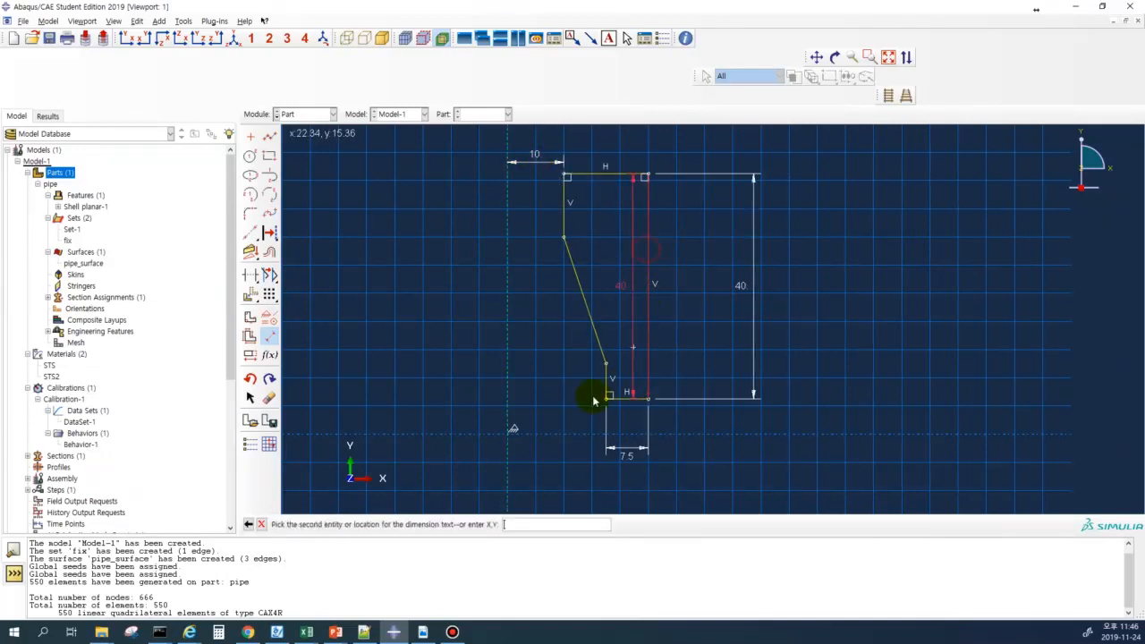
click(507, 378)
click(548, 480)
text(12.5)
key(Return)
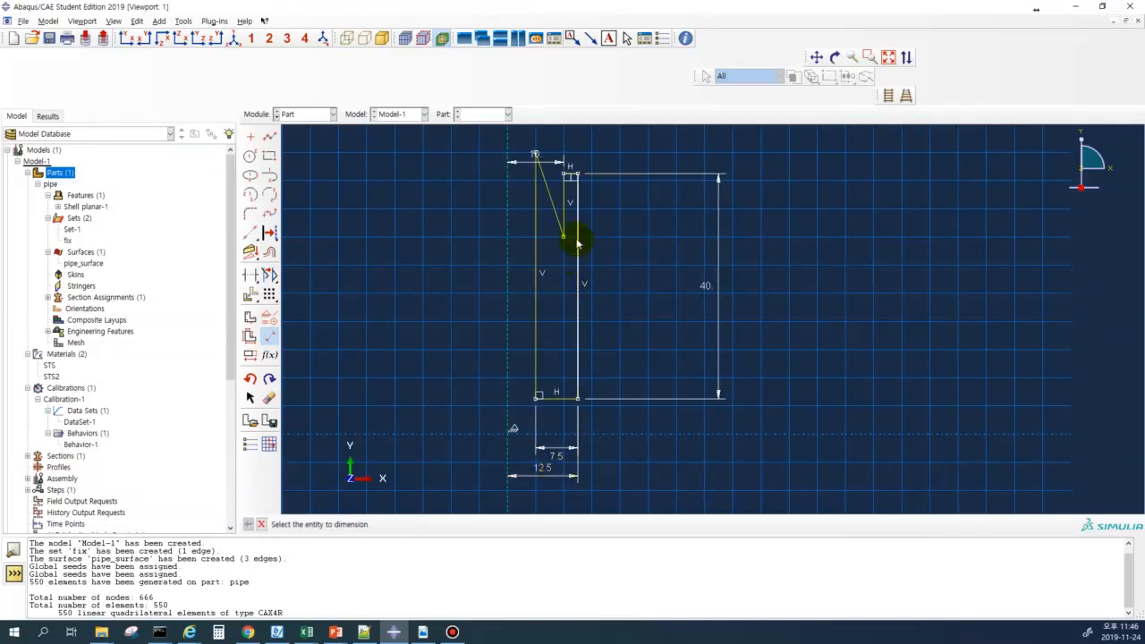
click(249, 378)
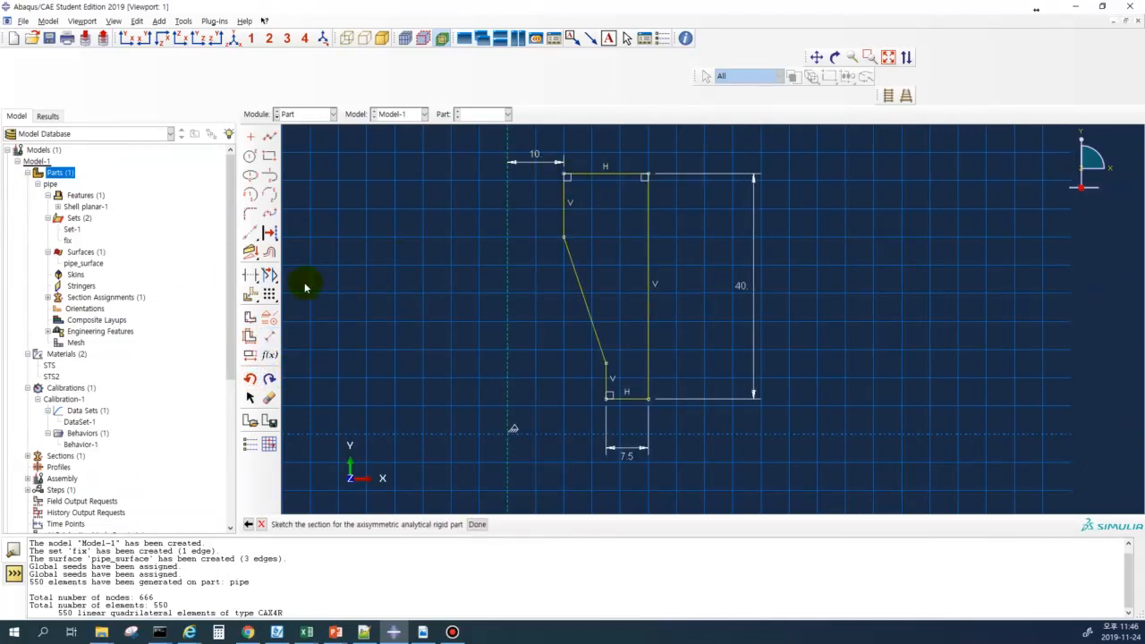
click(270, 336)
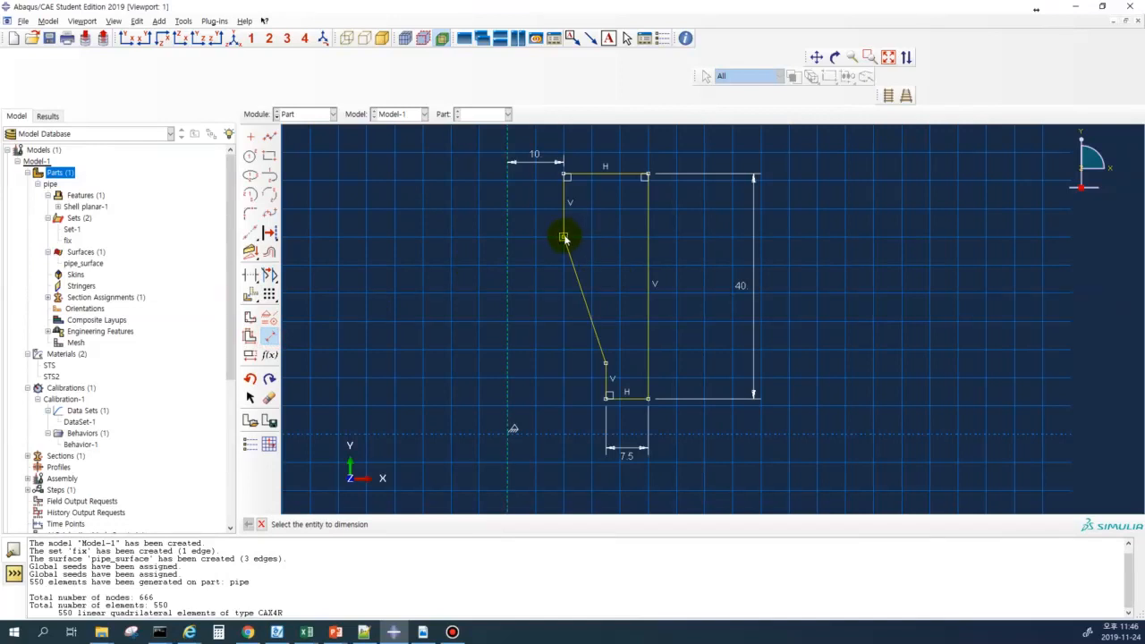
click(564, 172)
click(605, 363)
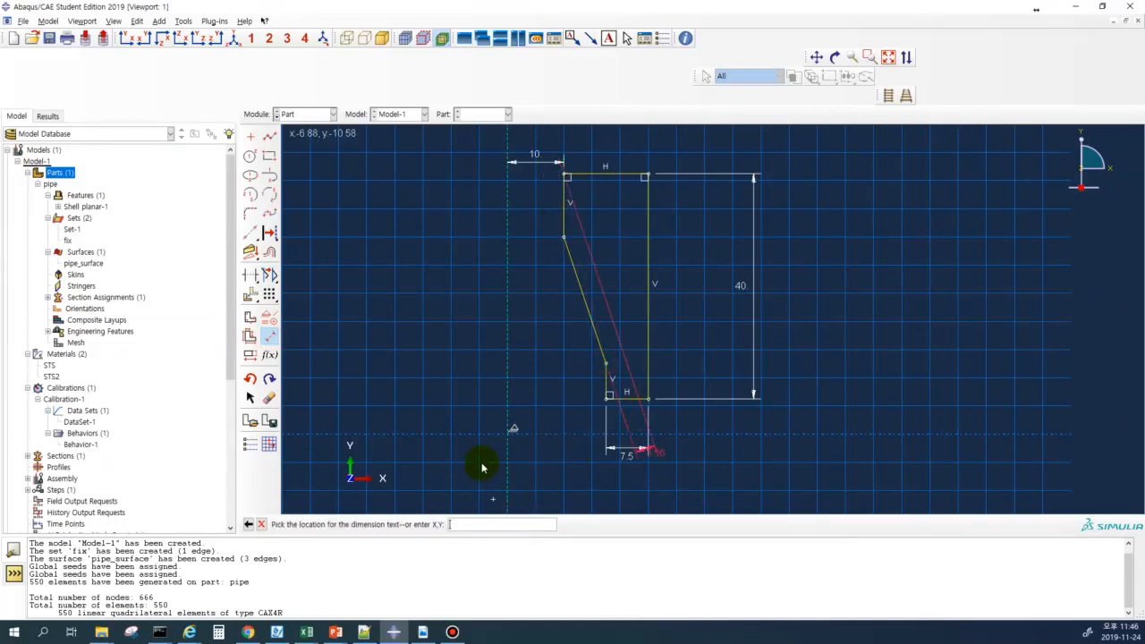
key(Escape)
click(269, 339)
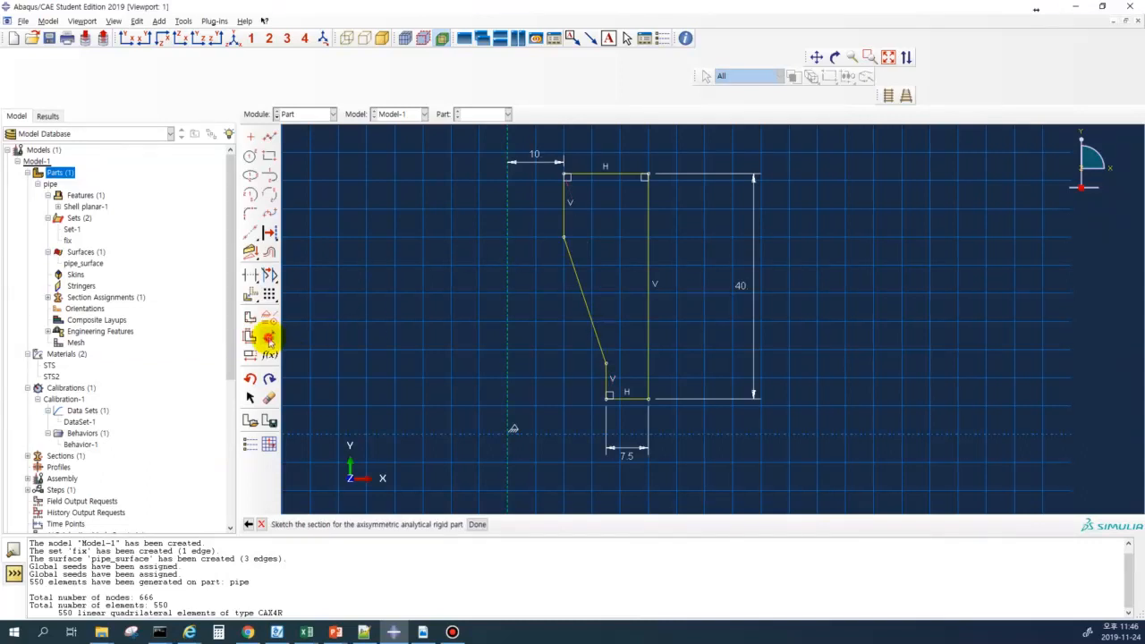
click(604, 361)
scroll(613, 287, down, 3)
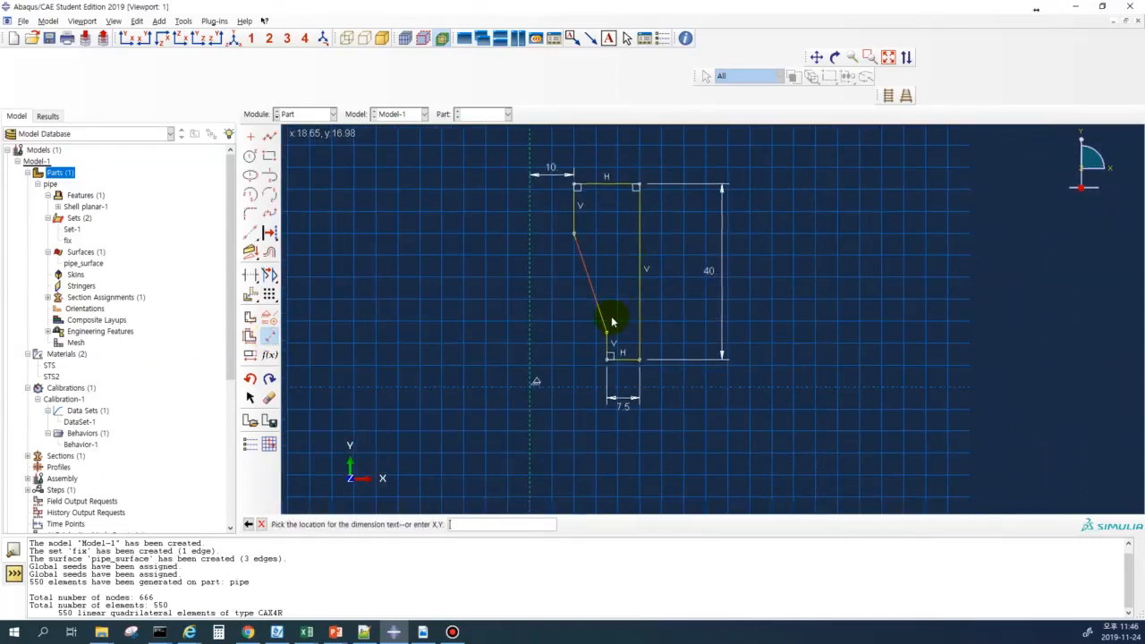
click(595, 376)
key(Escape)
key(Escape)
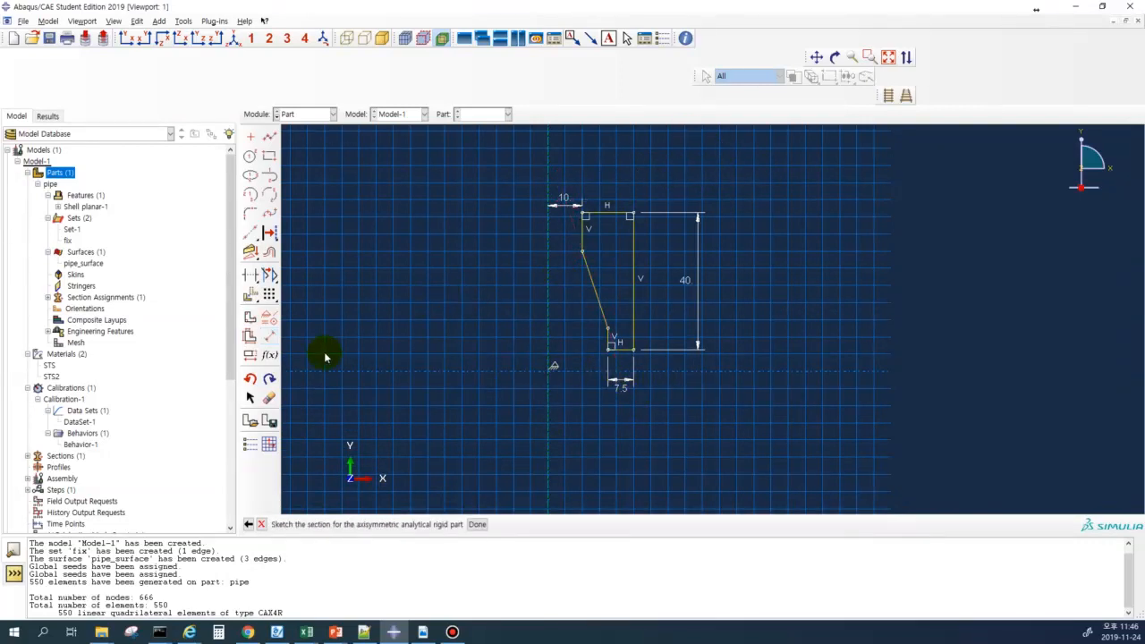
- Dimension the horizontal offset between the upper inner vertical edge and the lower end of the taper to 2.5
click(268, 335)
click(582, 237)
click(607, 330)
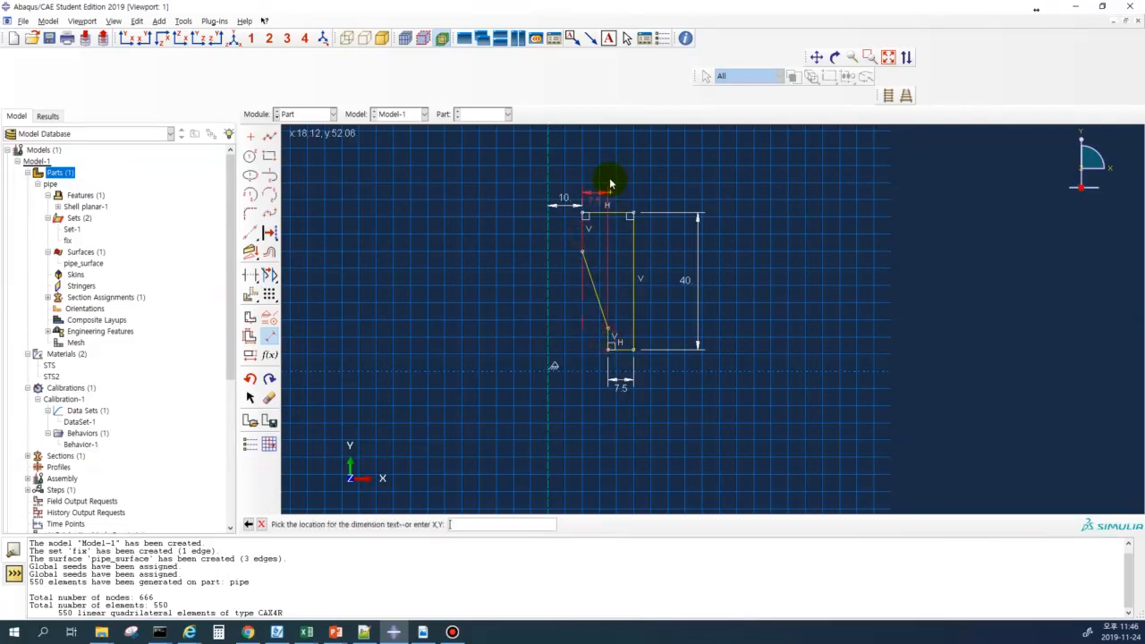
click(613, 179)
text(2.)
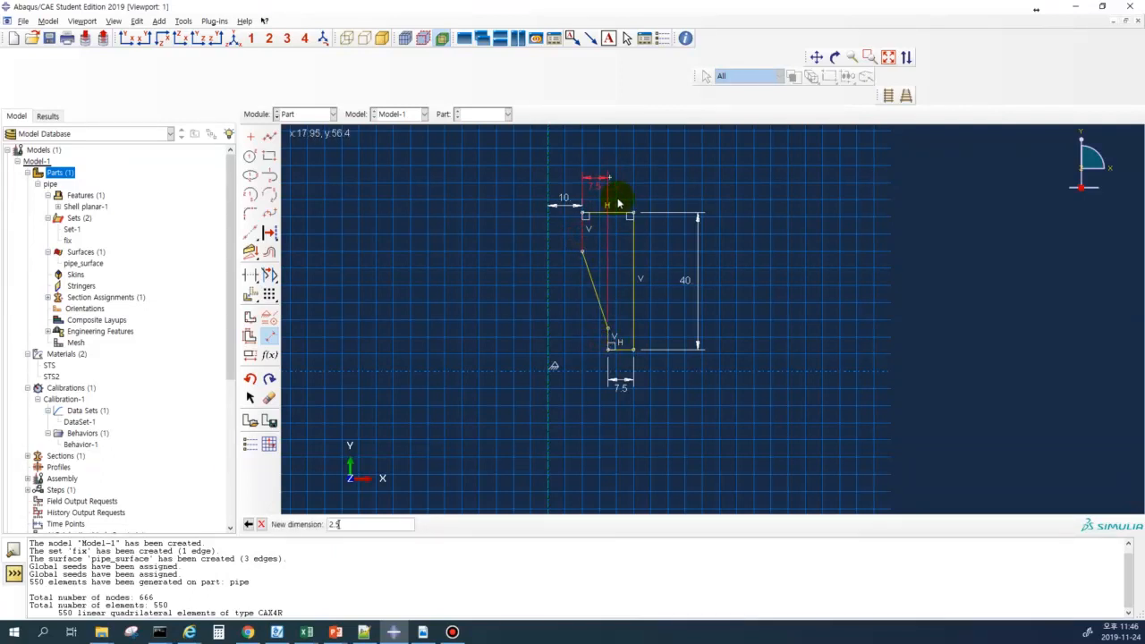
text(5)
key(Return)
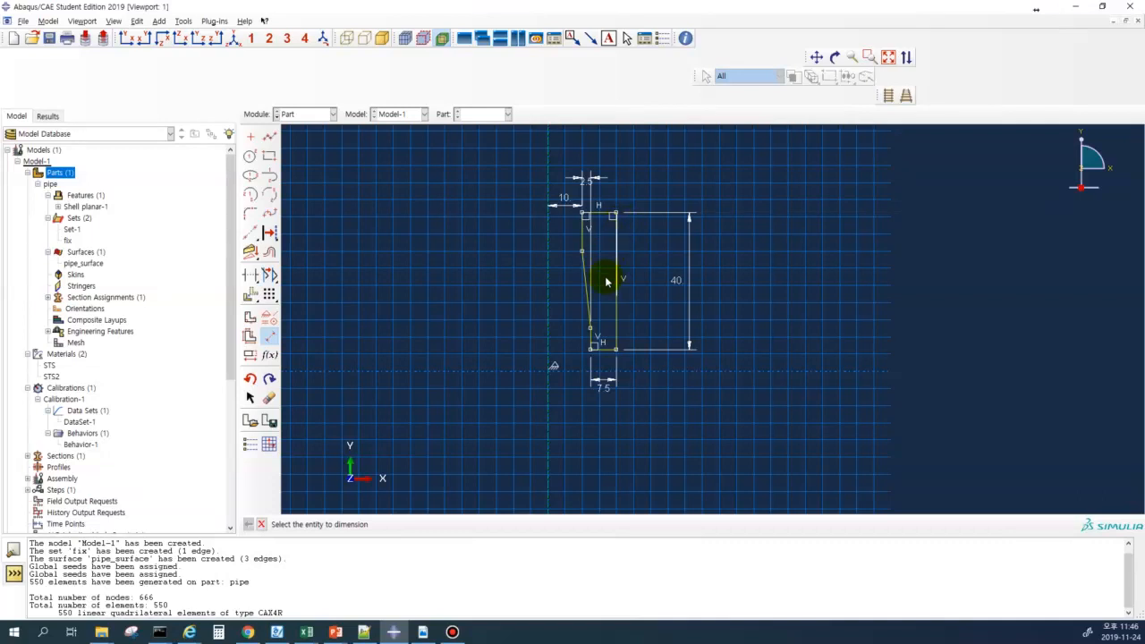
- Dimension the vertical distance between the two end points of the tapered inner edge to 10
scroll(583, 308, up, 2)
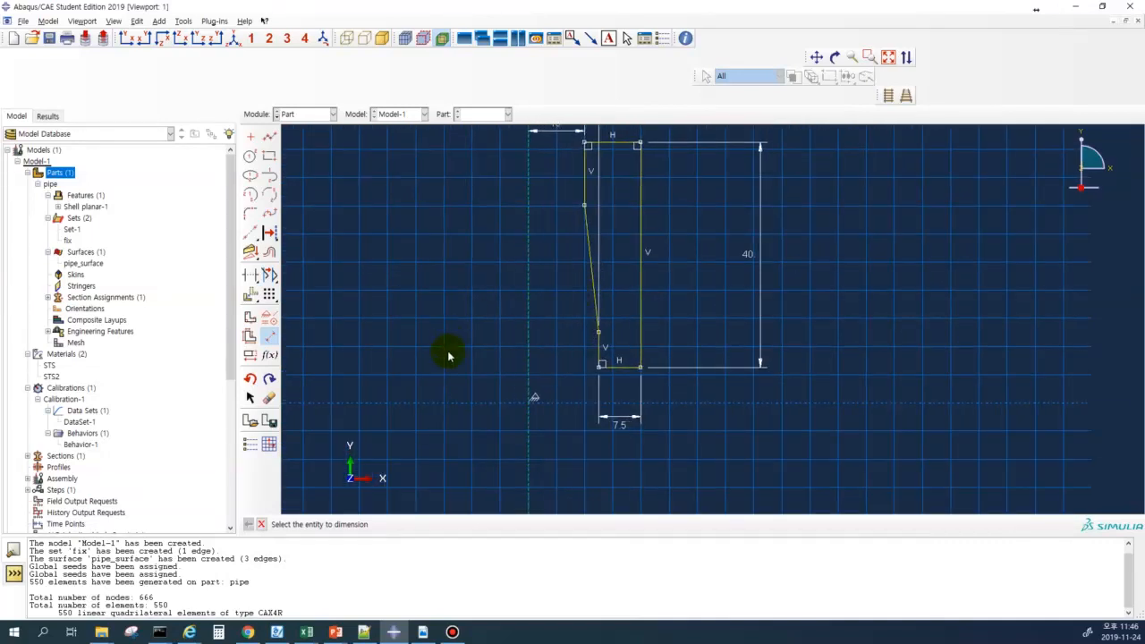
click(583, 205)
click(598, 332)
click(687, 274)
text(10)
key(Return)
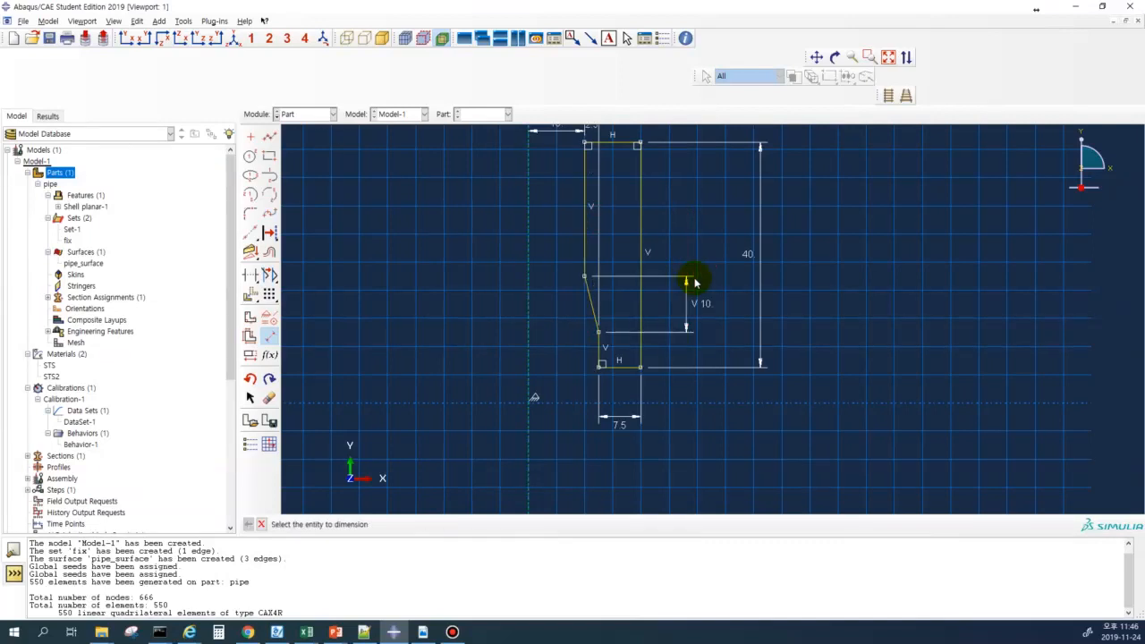
- Dimension the vertical distance from the taper's lower end to the bottom inner corner to 13
click(601, 334)
click(600, 368)
click(687, 358)
text(1)
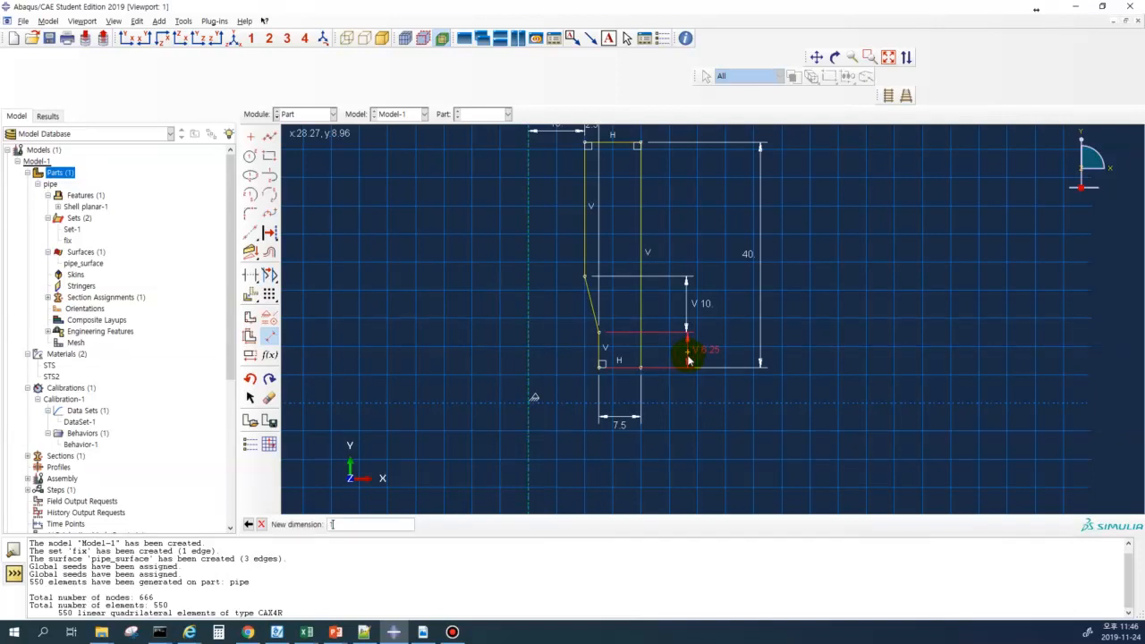
text(3)
key(Return)
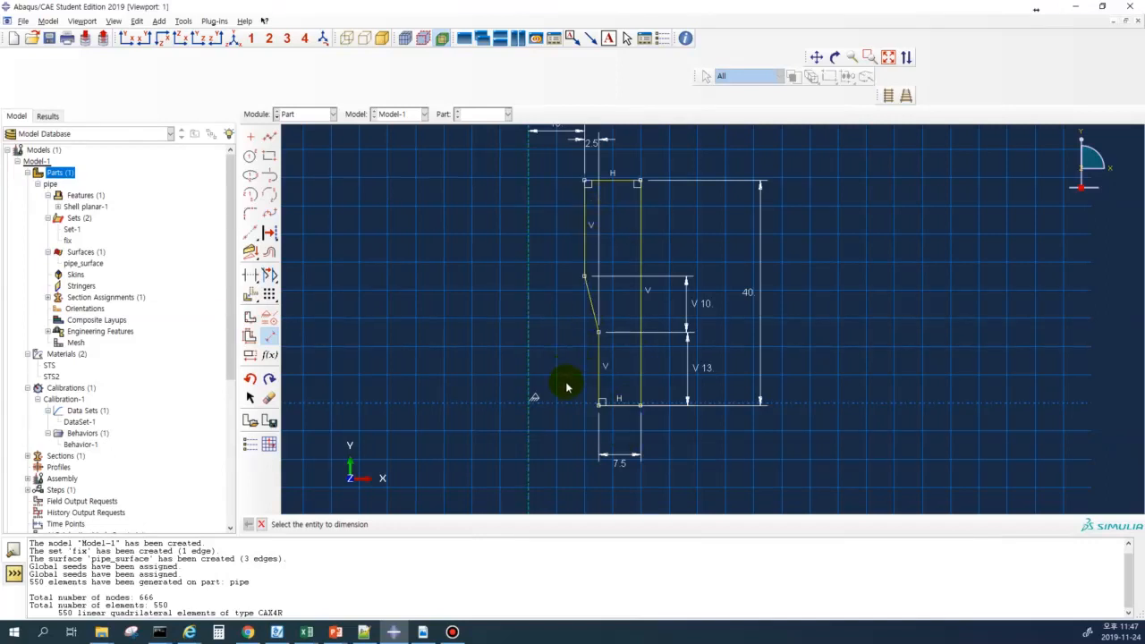
- Try to add a 12.5 dimension between the axis of symmetry and the lower inner edge of the die, and undo it
click(533, 397)
click(600, 399)
click(578, 432)
key(Return)
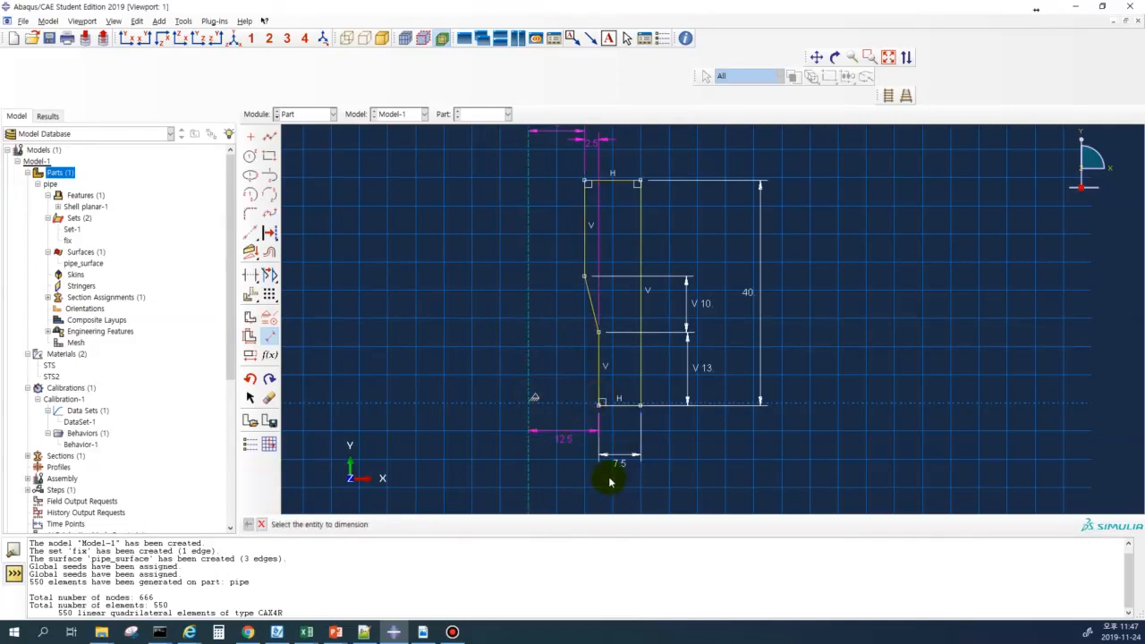
click(251, 379)
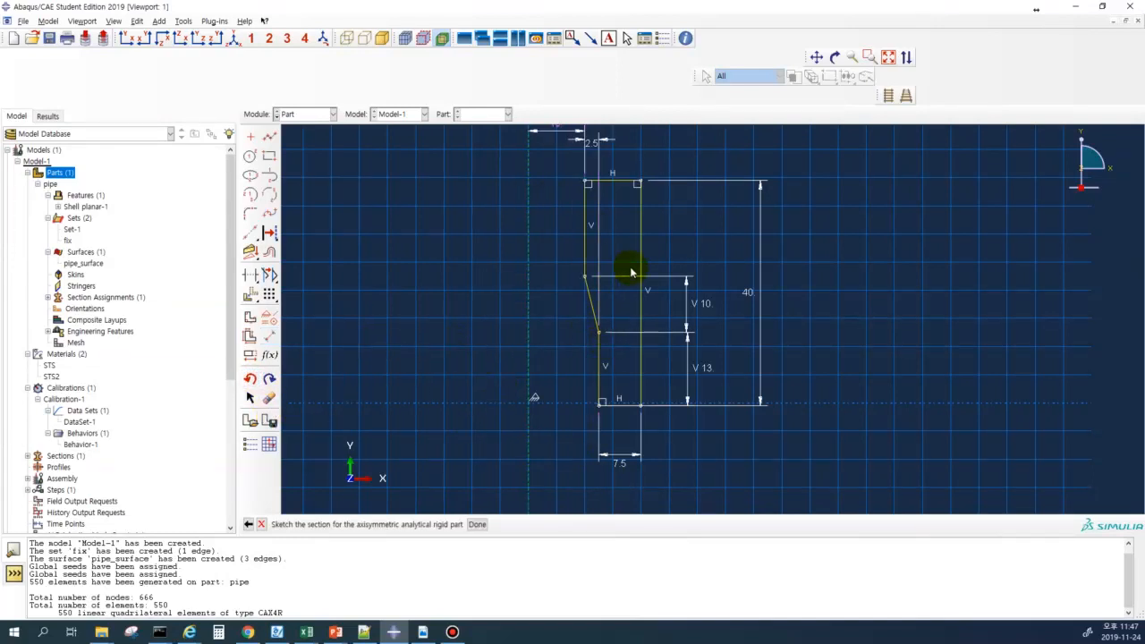
scroll(600, 240, down, 1)
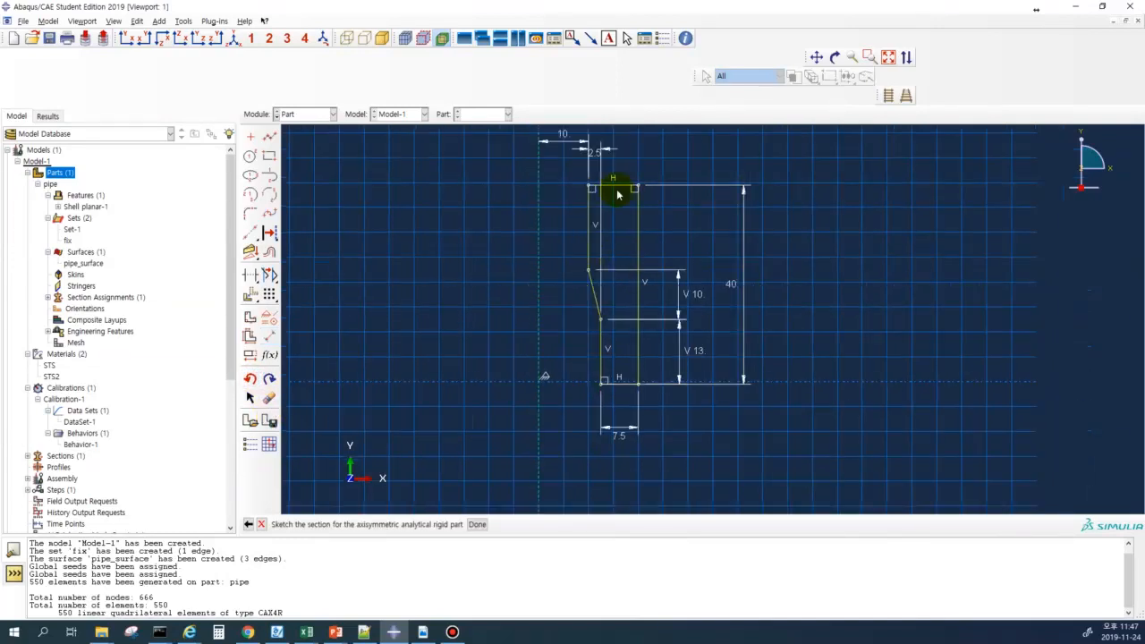
- Fillet the die profile's lower inner corner and both ends of its slanted edge with a radius of 3
scroll(629, 134, down, 1)
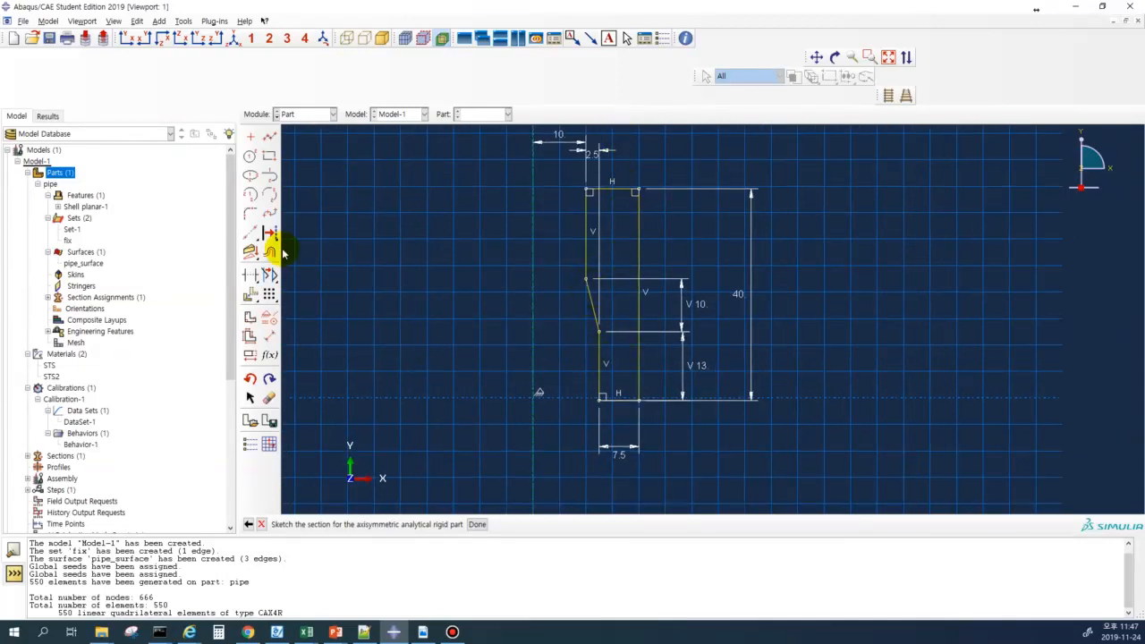
click(250, 213)
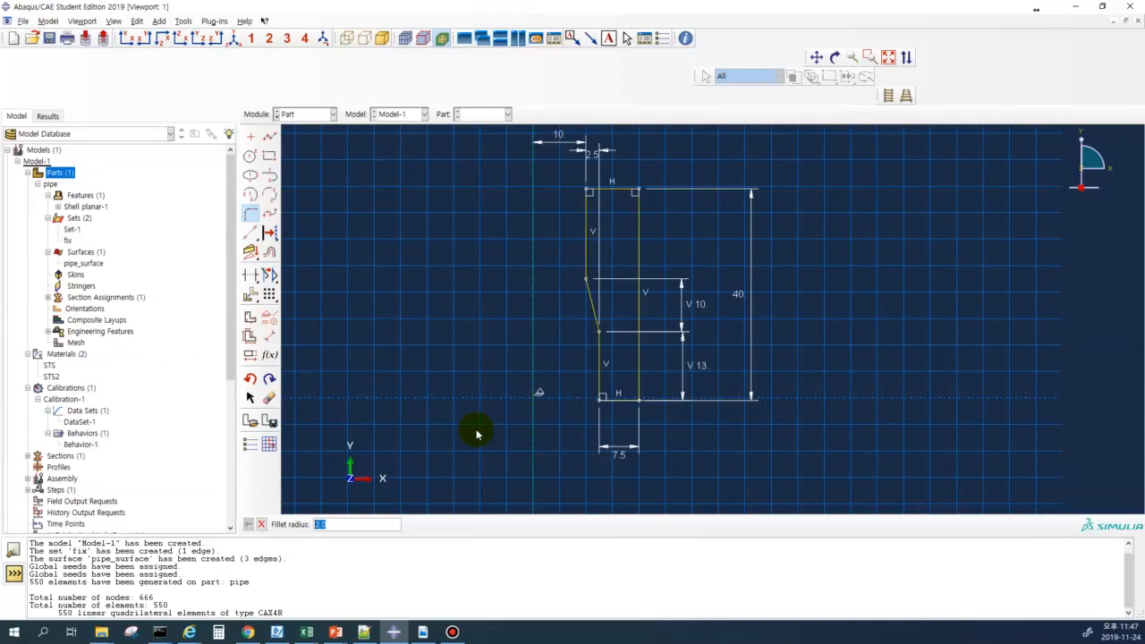
key(Return)
scroll(603, 385, up, 1)
click(600, 380)
click(614, 404)
click(595, 322)
click(600, 339)
click(587, 259)
click(592, 284)
key(Escape)
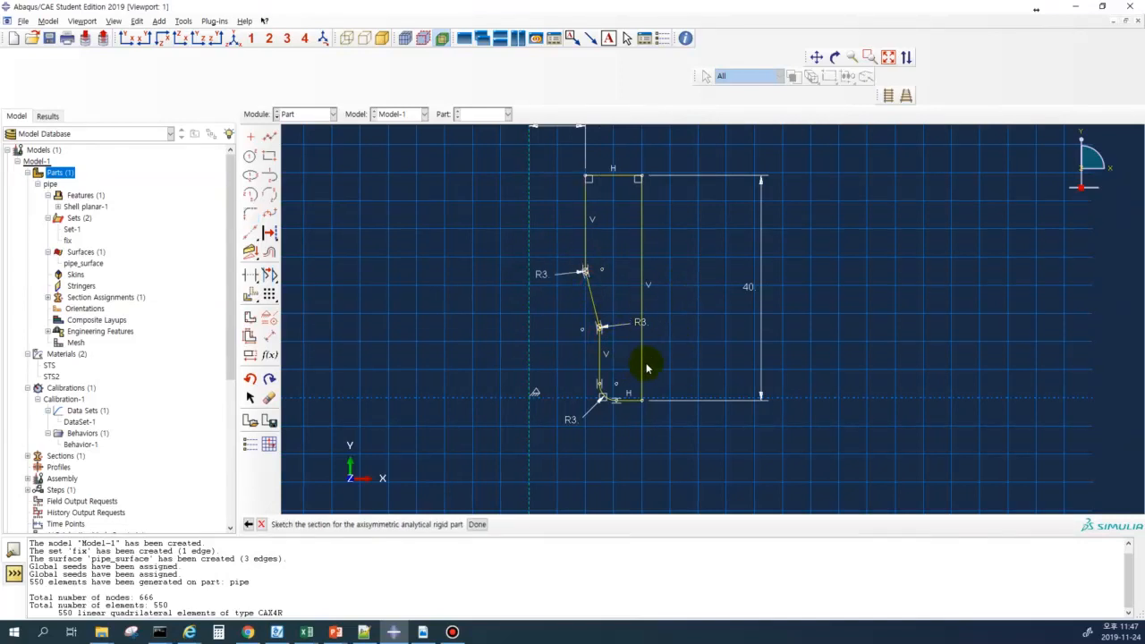
- Finish the section sketch to create the axisymmetric analytical rigid die part
scroll(590, 475, down, 2)
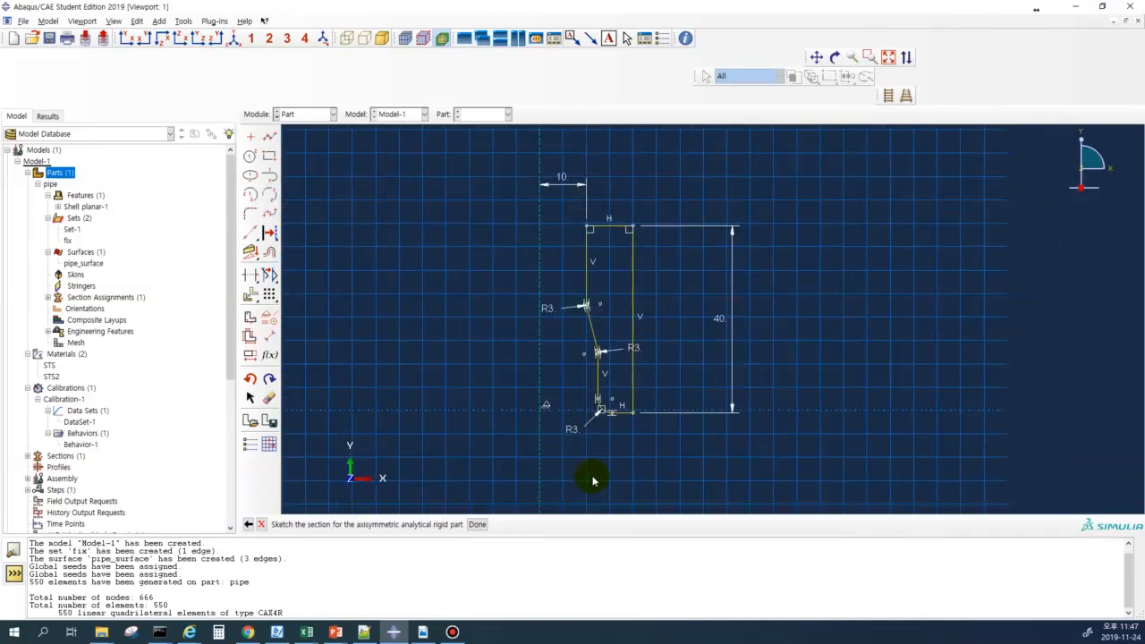
scroll(639, 326, up, 2)
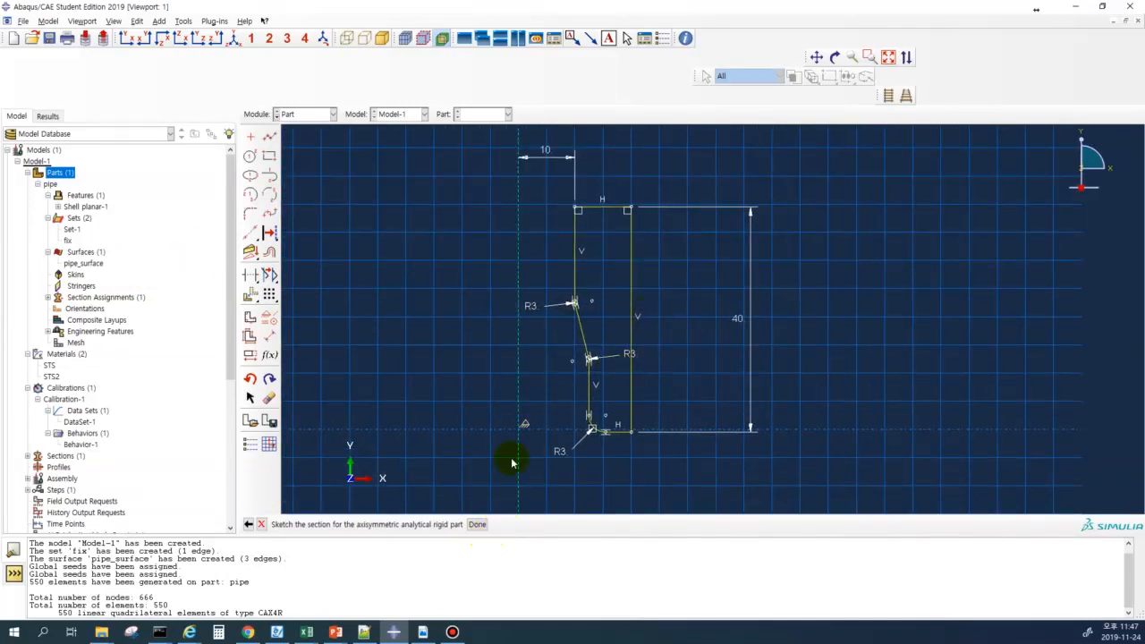
click(477, 524)
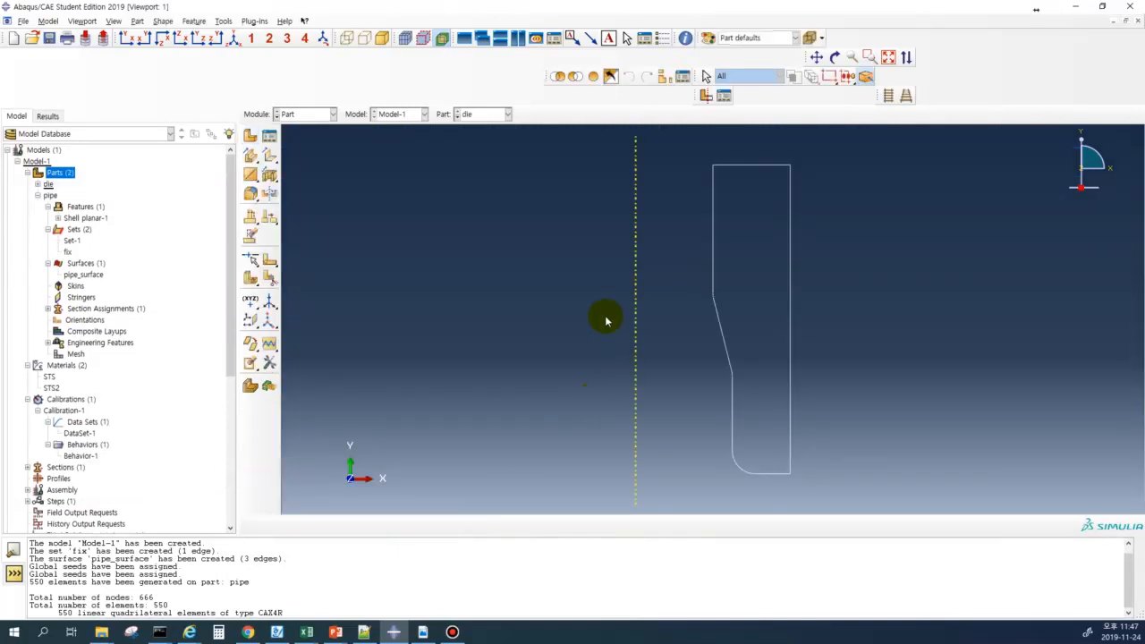
- Add a reference point to the die part at coordinates 0,50
click(224, 22)
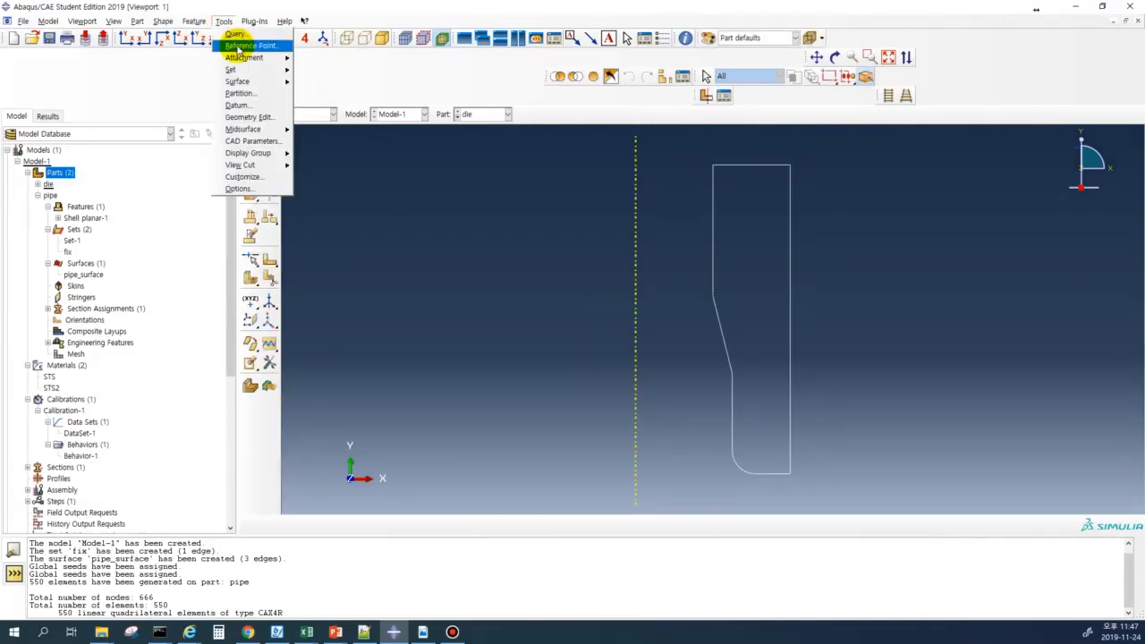
click(241, 46)
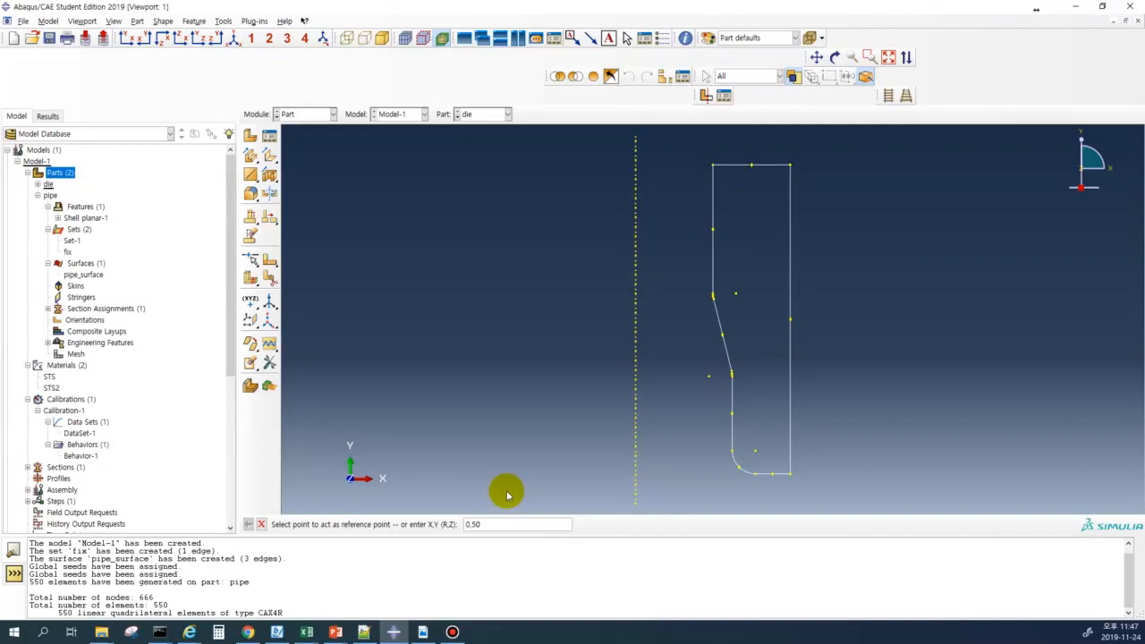
key(Escape)
scroll(585, 362, up, 3)
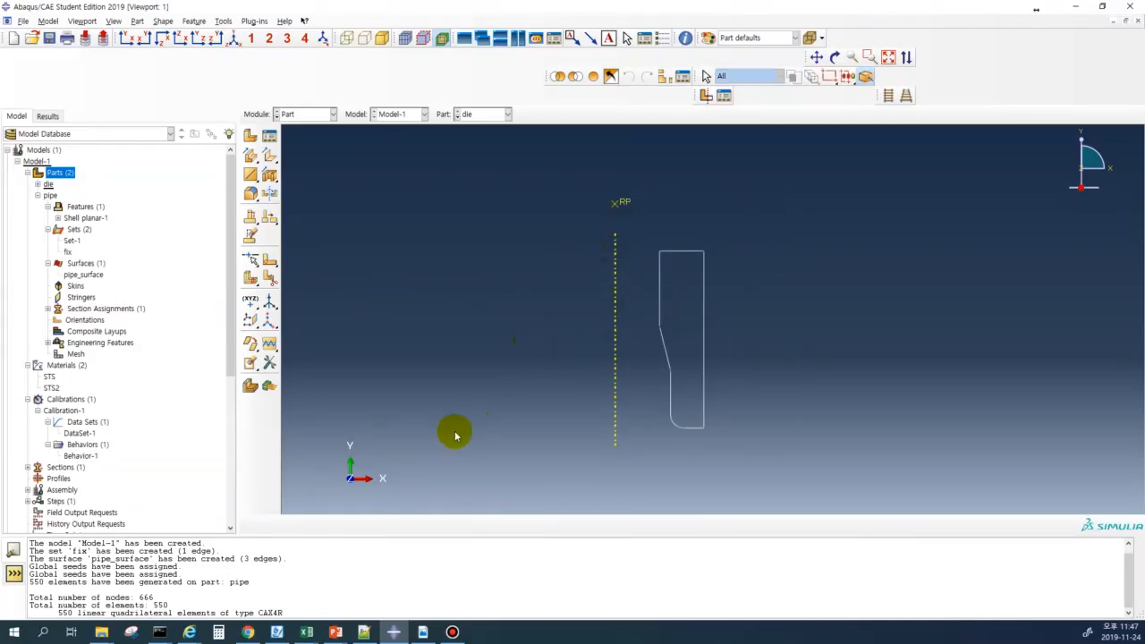
scroll(79, 347, down, 2)
scroll(93, 268, up, 1)
scroll(72, 216, up, 1)
scroll(72, 216, up, 1)
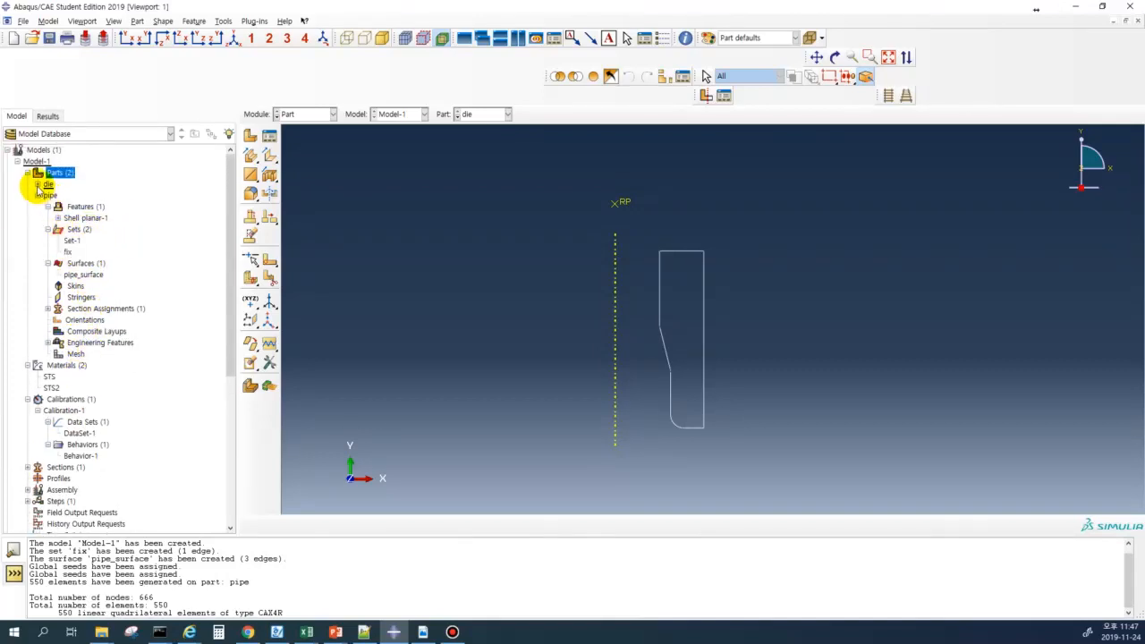
- Create a geometry set named RP on the die part containing its reference point
click(38, 184)
click(48, 195)
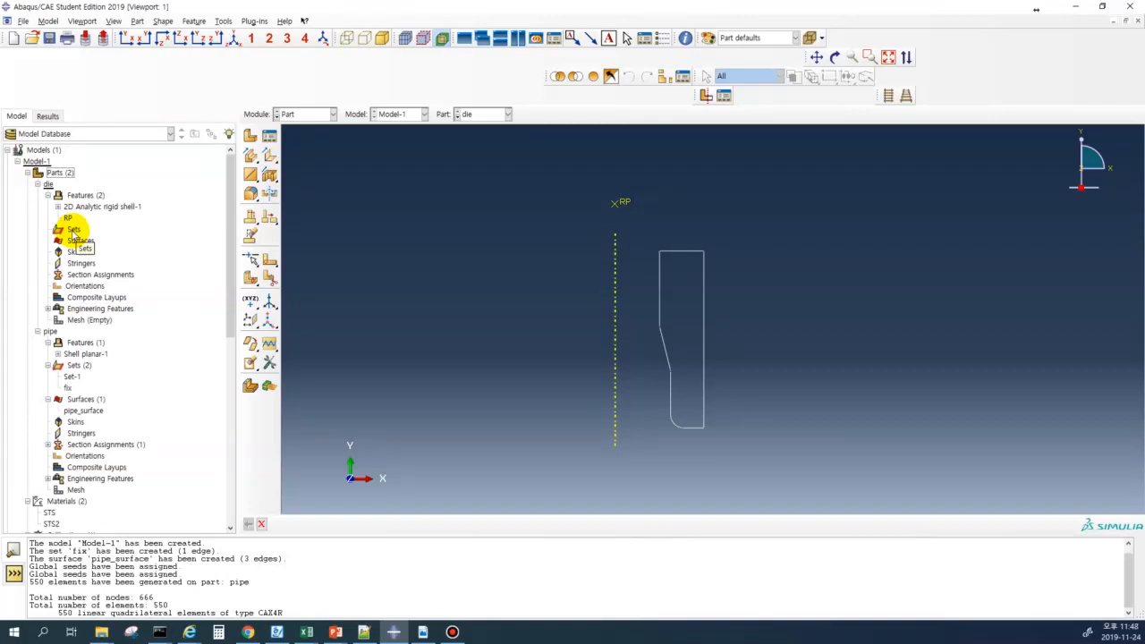
double_click(74, 229)
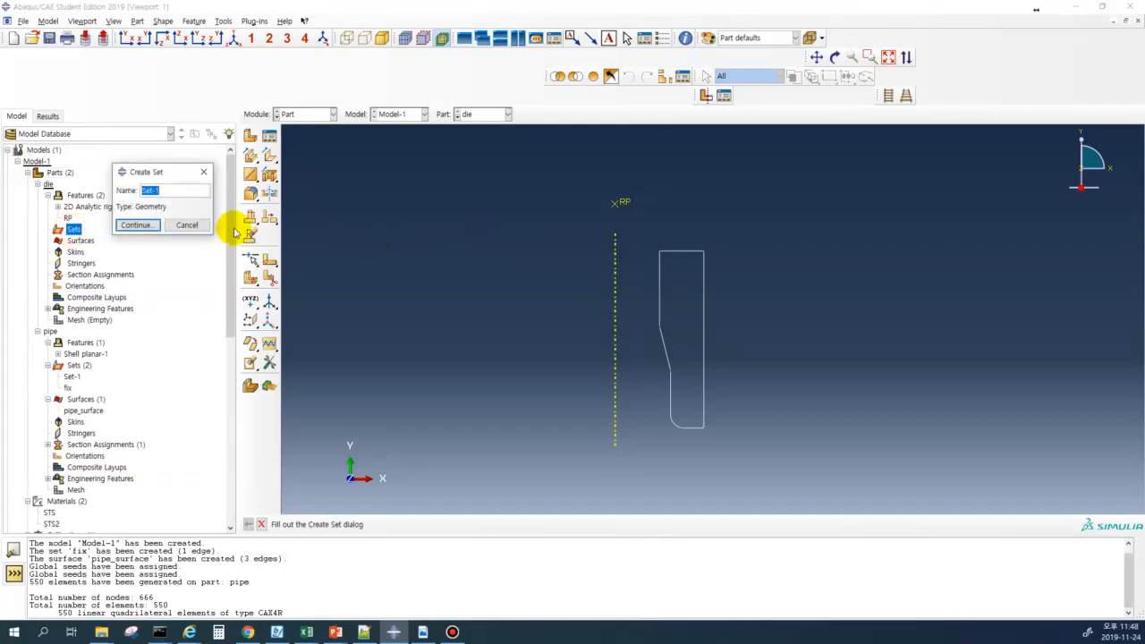
text(RP)
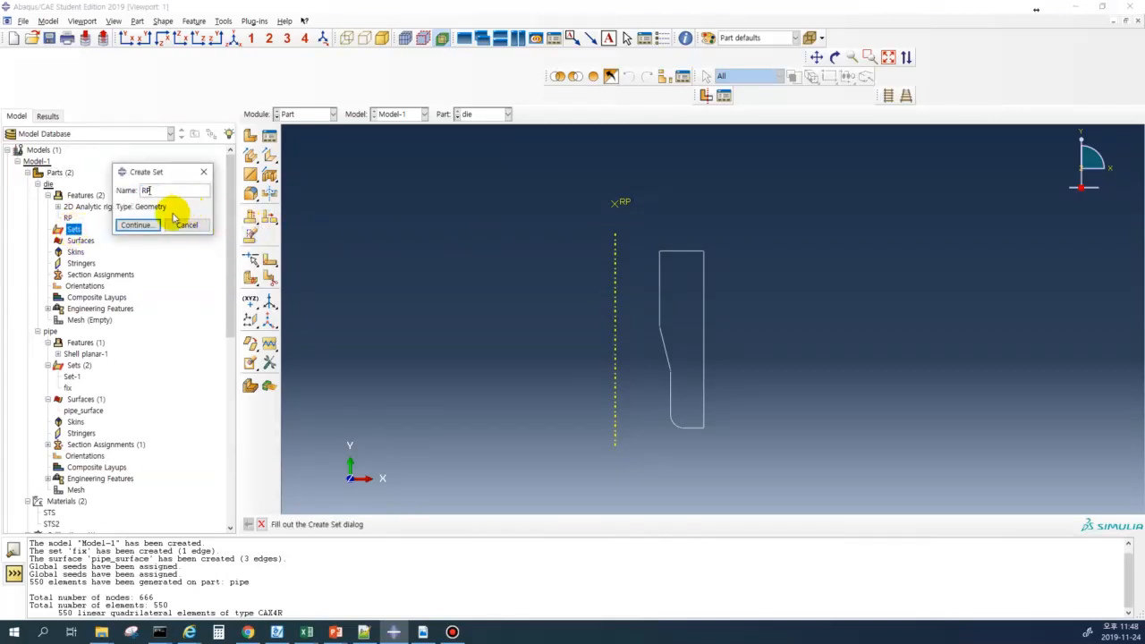
click(136, 224)
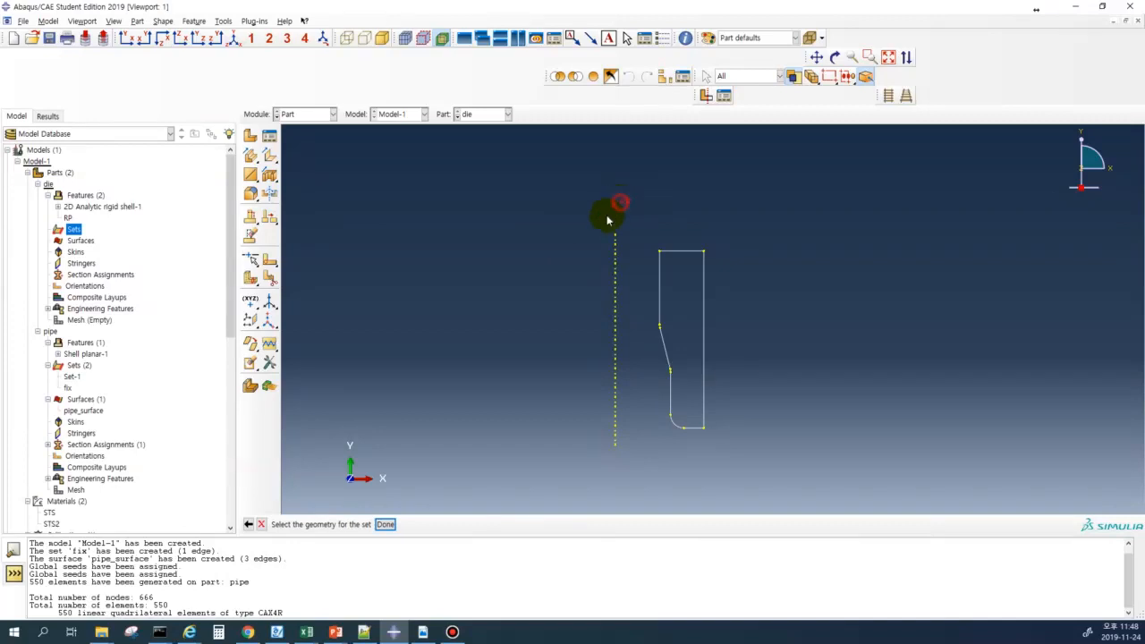
click(386, 524)
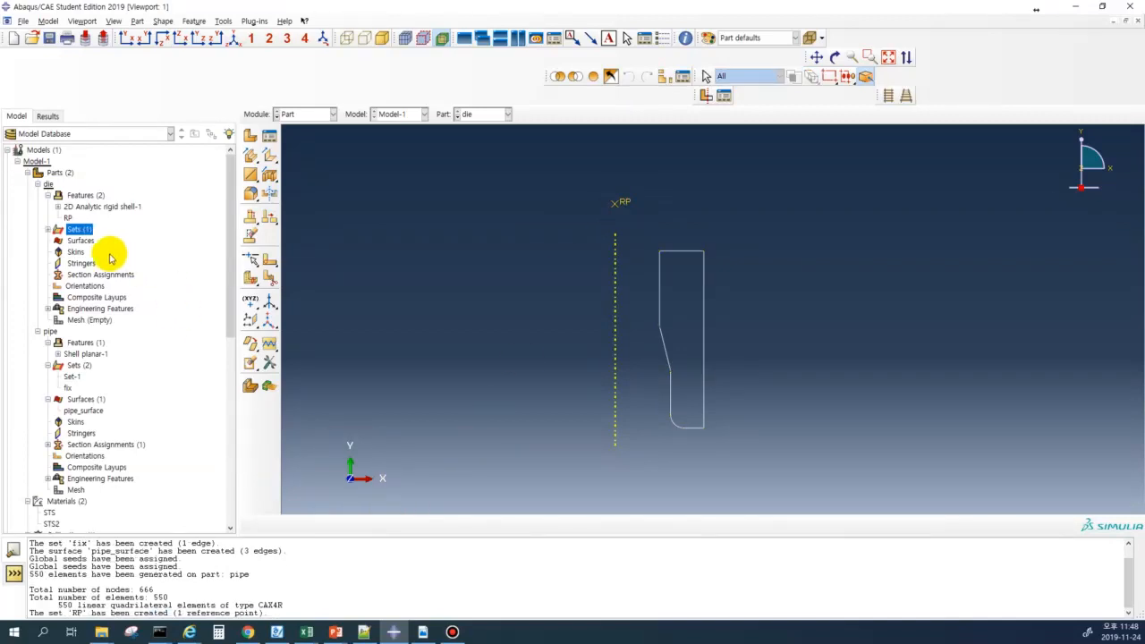
click(48, 231)
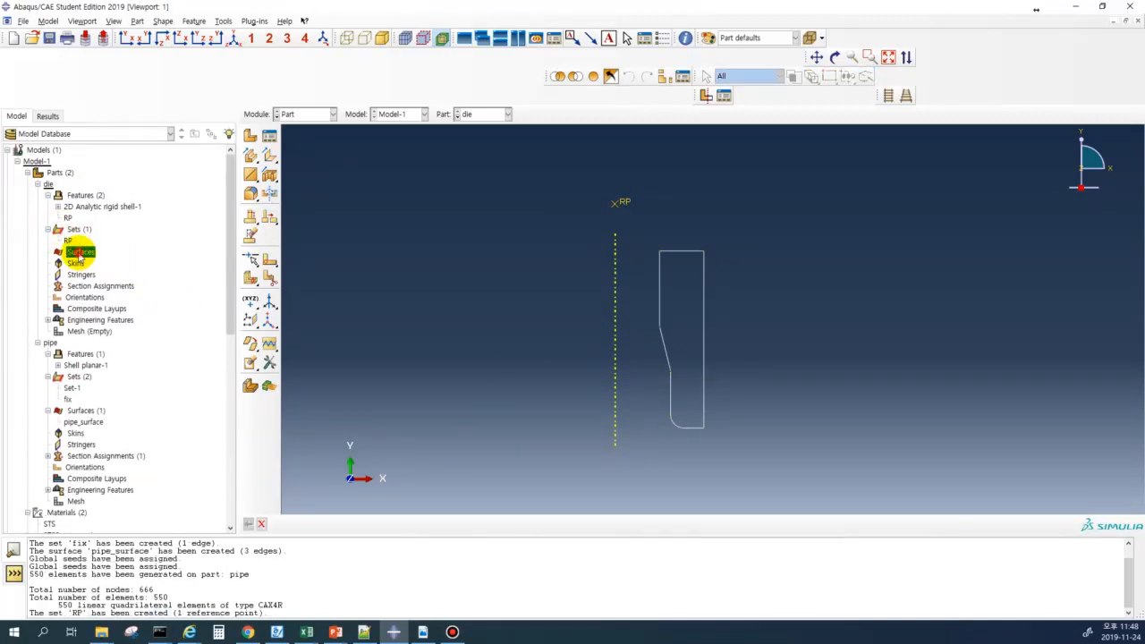
- Create a surface named die_surface from all edges of the die profile, using the outer magenta side
double_click(79, 253)
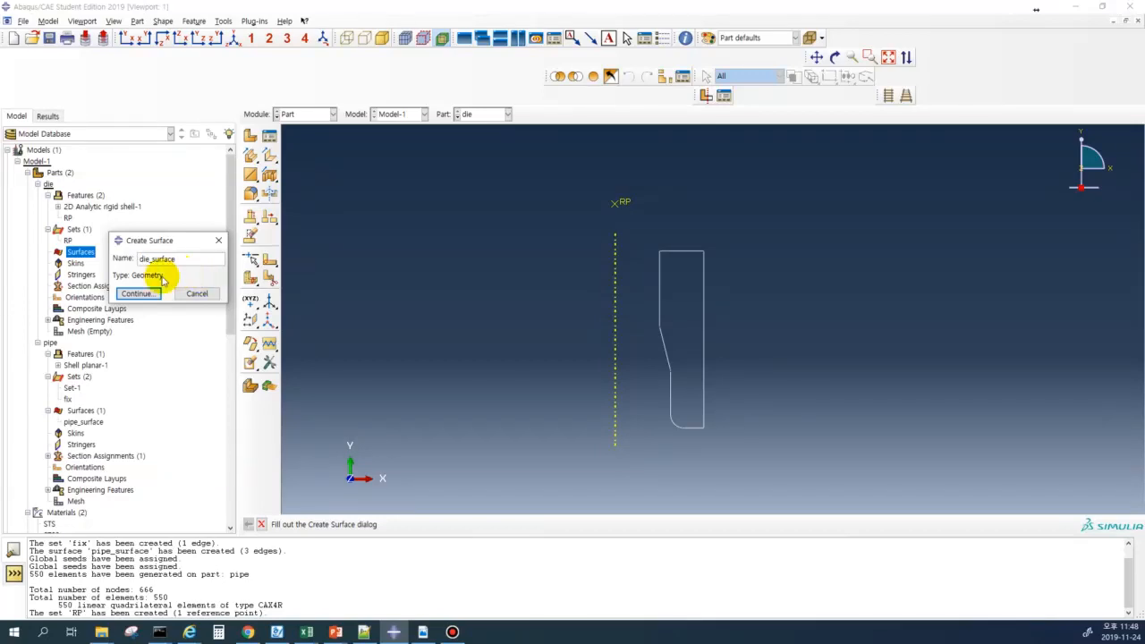
click(137, 294)
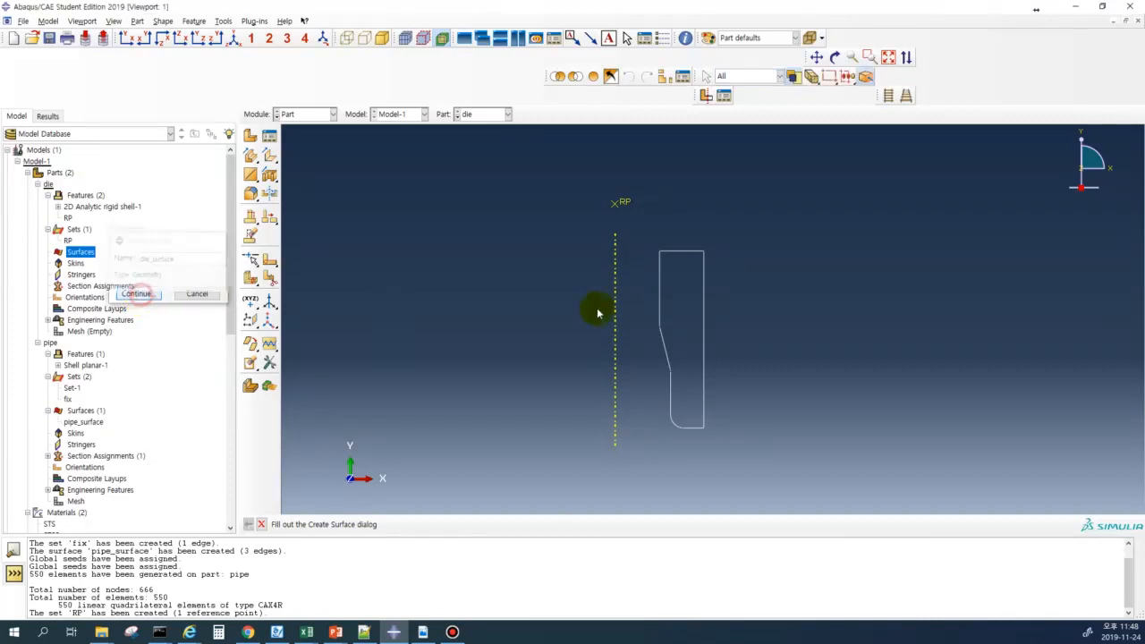
click(659, 291)
click(455, 524)
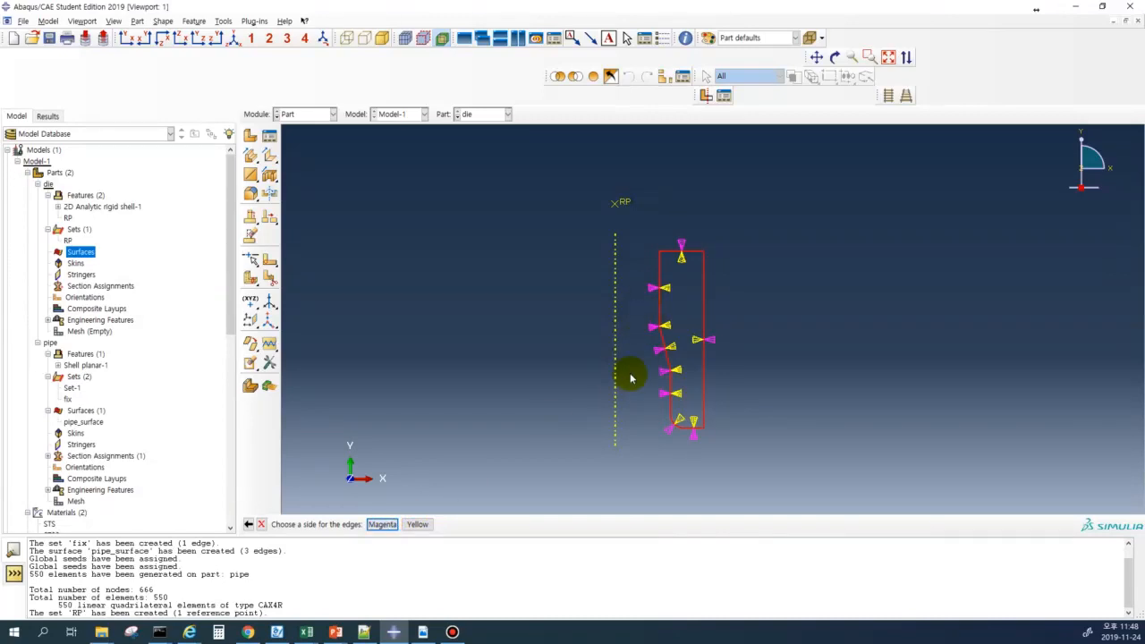
click(380, 524)
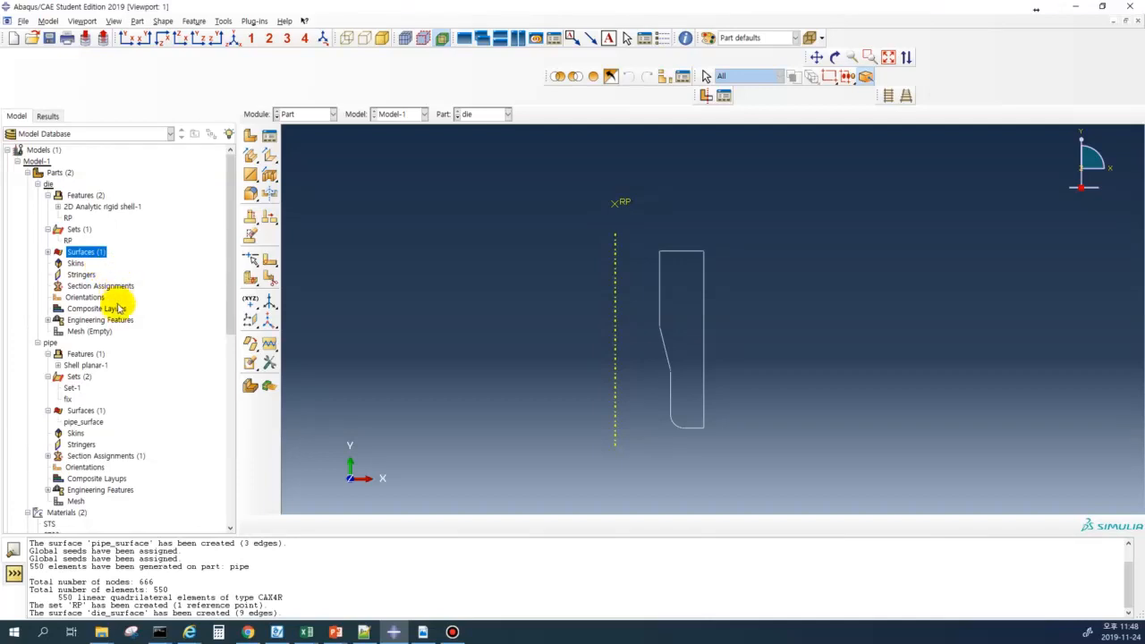
- Check the Assembly figure in the lecture PDF, and create instances of the die and pipe parts without auto-offset
scroll(118, 304, down, 6)
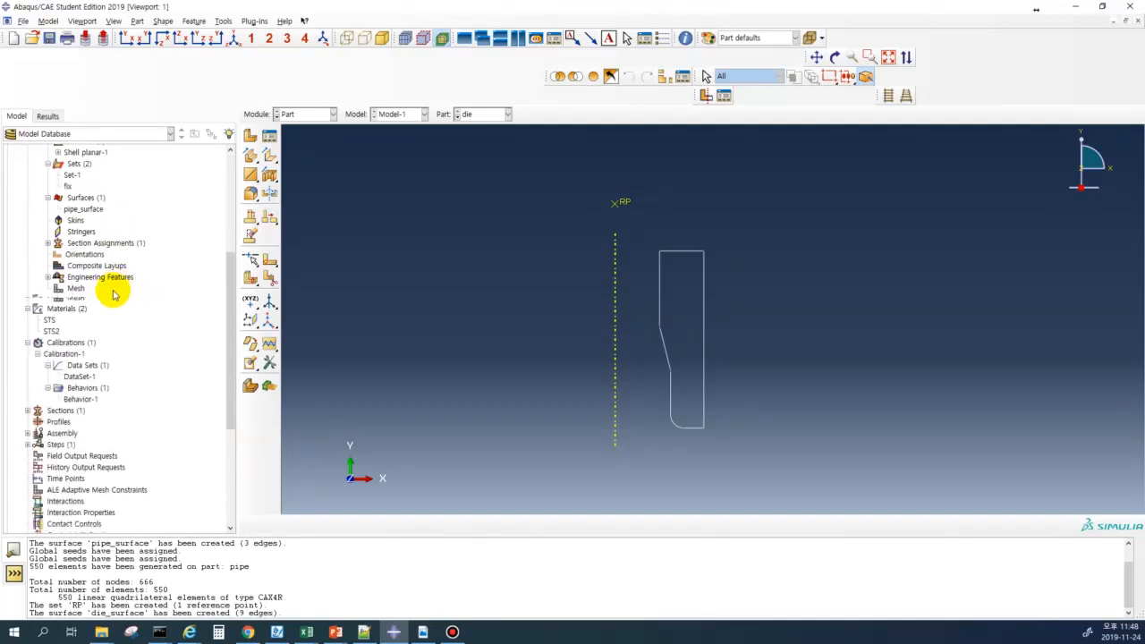
scroll(99, 297, down, 2)
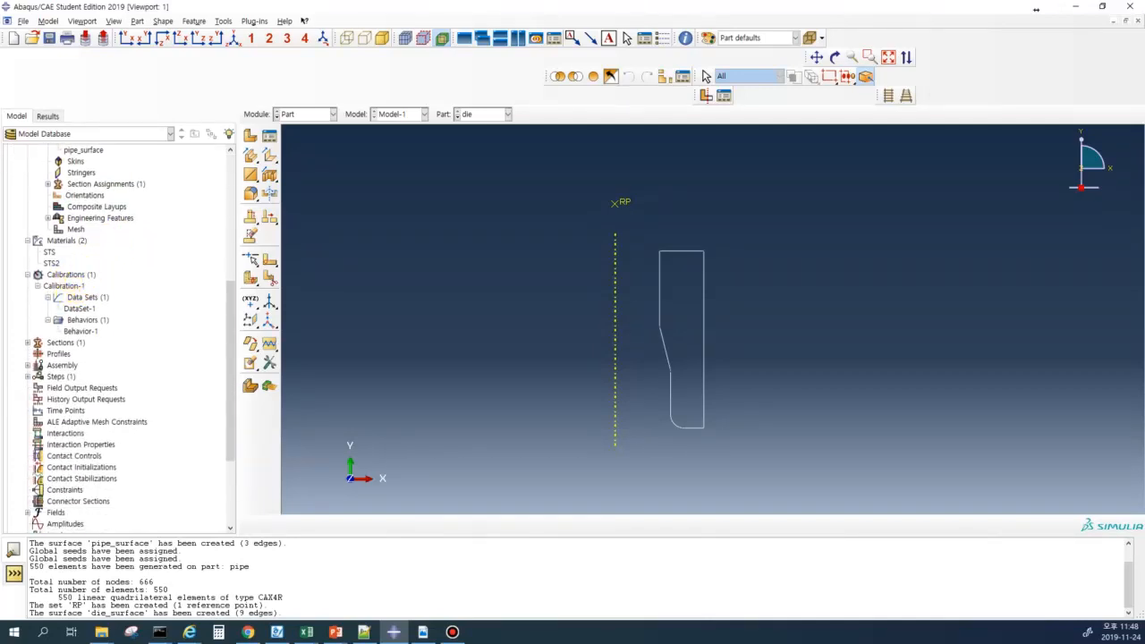
drag(0, 97, 634, 37)
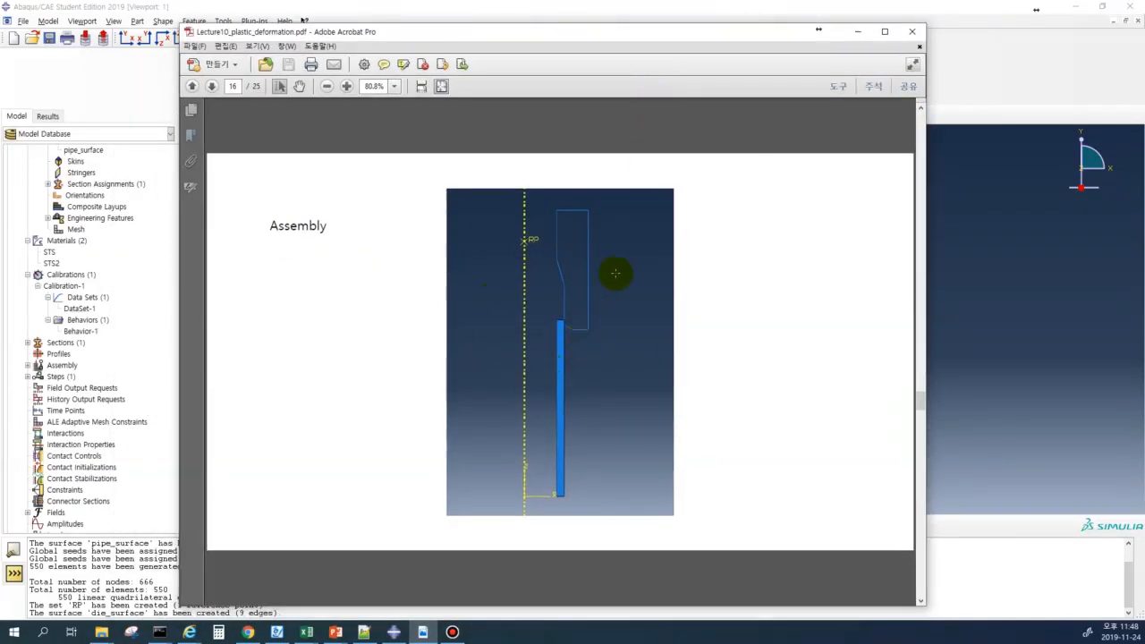
click(860, 34)
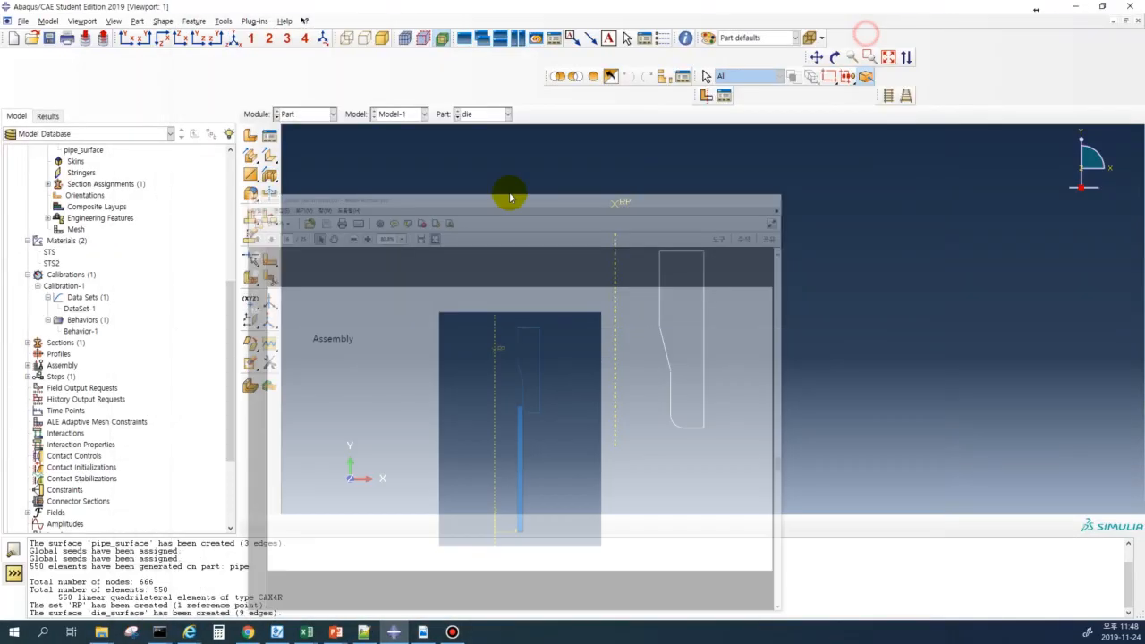
click(30, 366)
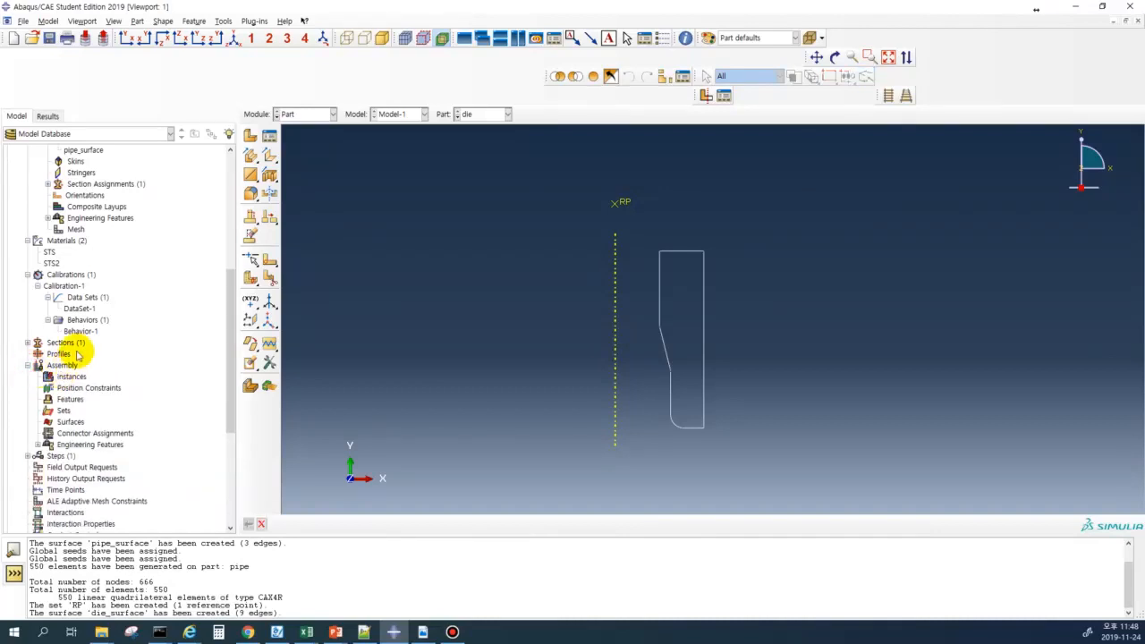
scroll(71, 331, down, 2)
double_click(70, 311)
drag(359, 159, 350, 170)
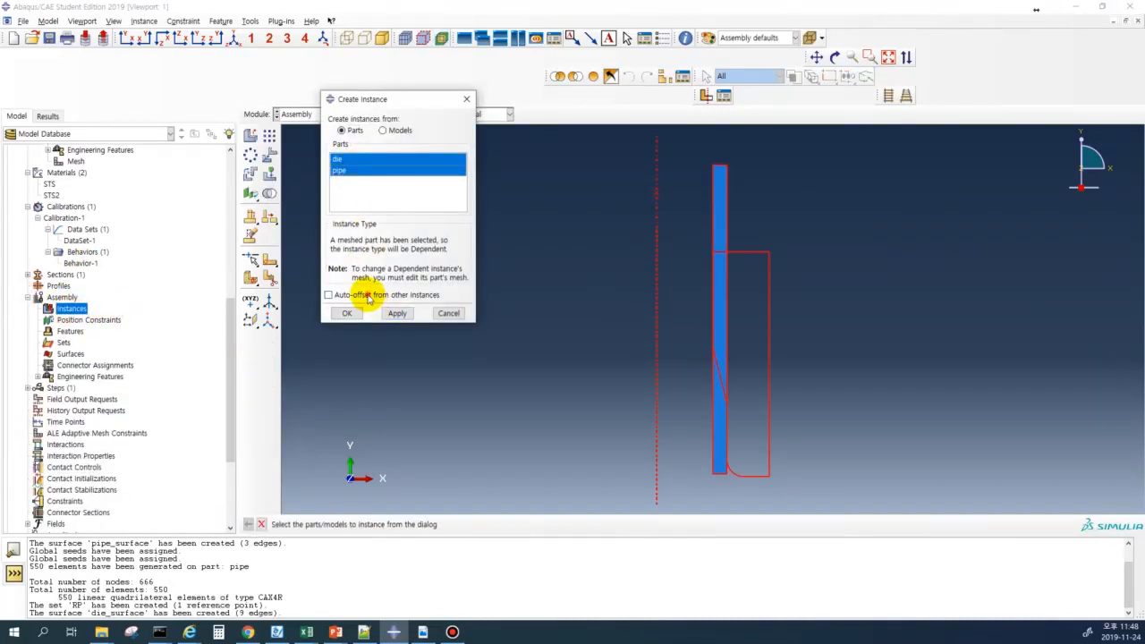
click(329, 295)
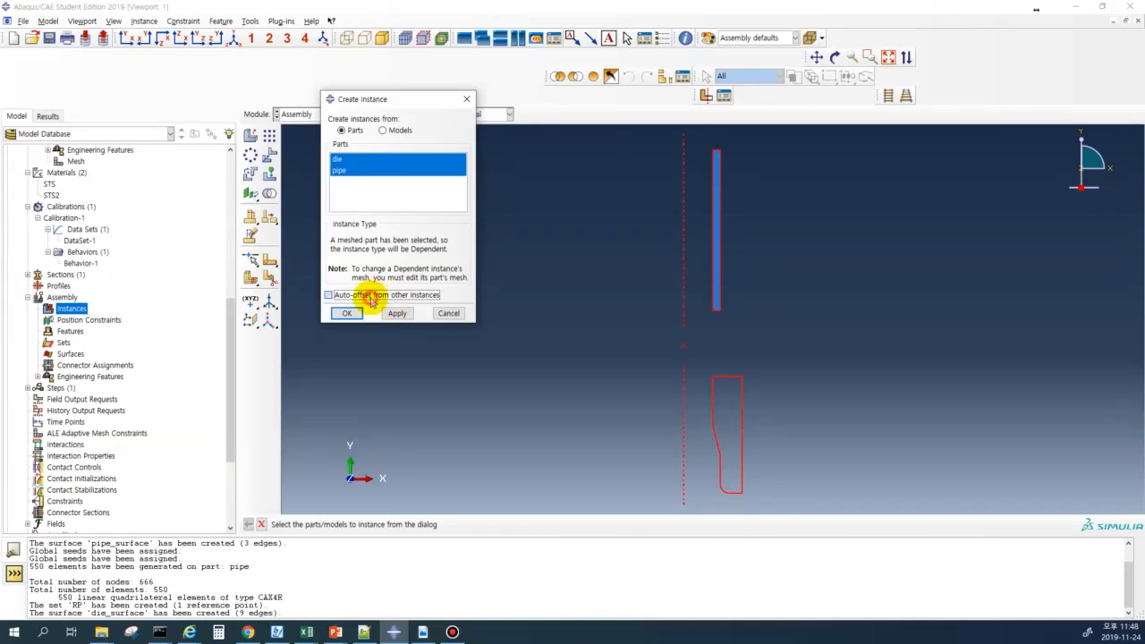
click(371, 296)
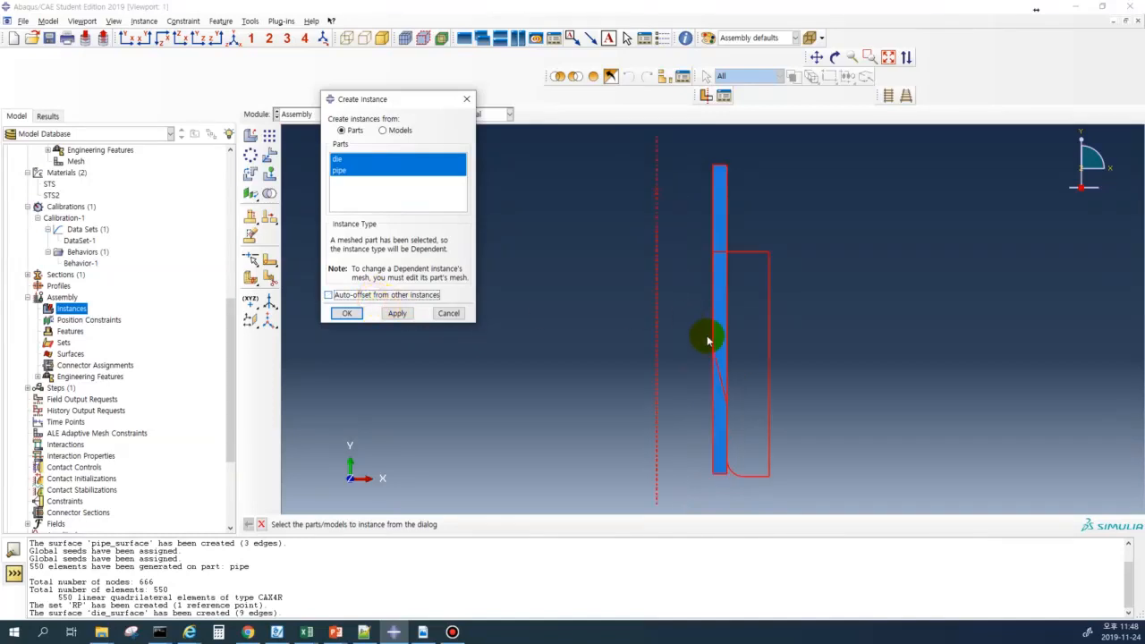
click(348, 314)
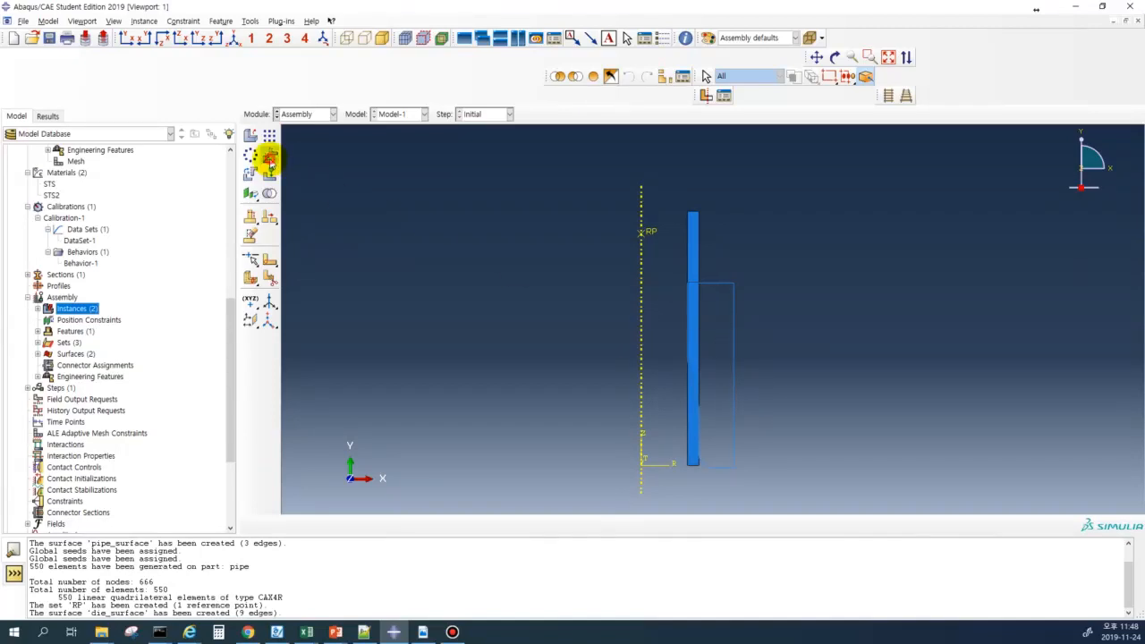
- Translate the die instance along the vector from the pipe's lower inner corner to its upper inner corner
click(270, 159)
click(721, 284)
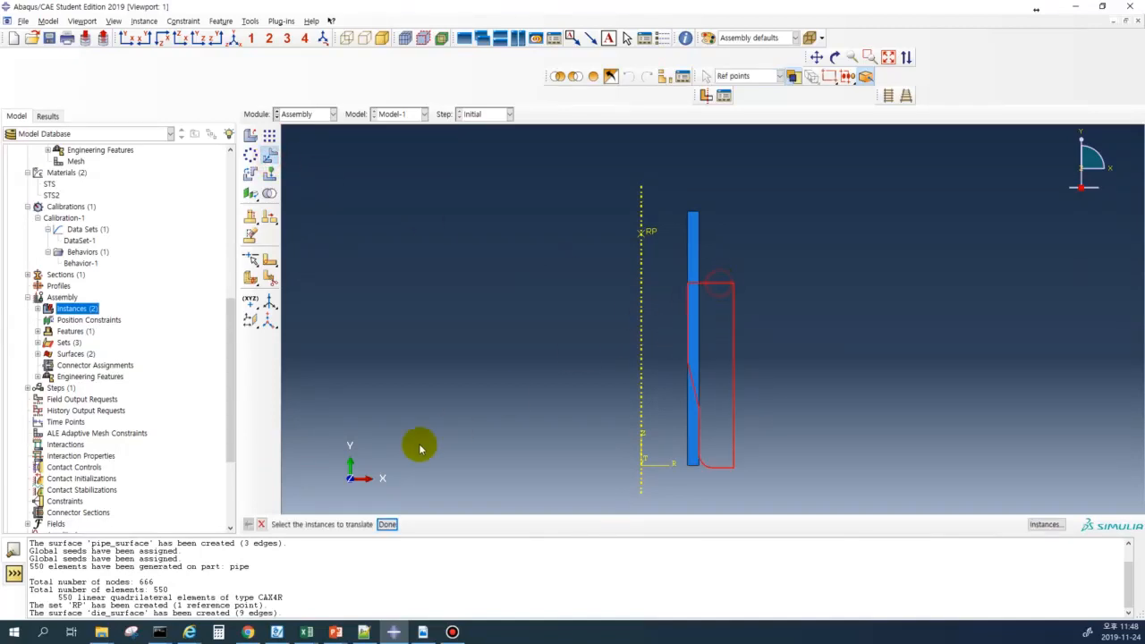
click(387, 525)
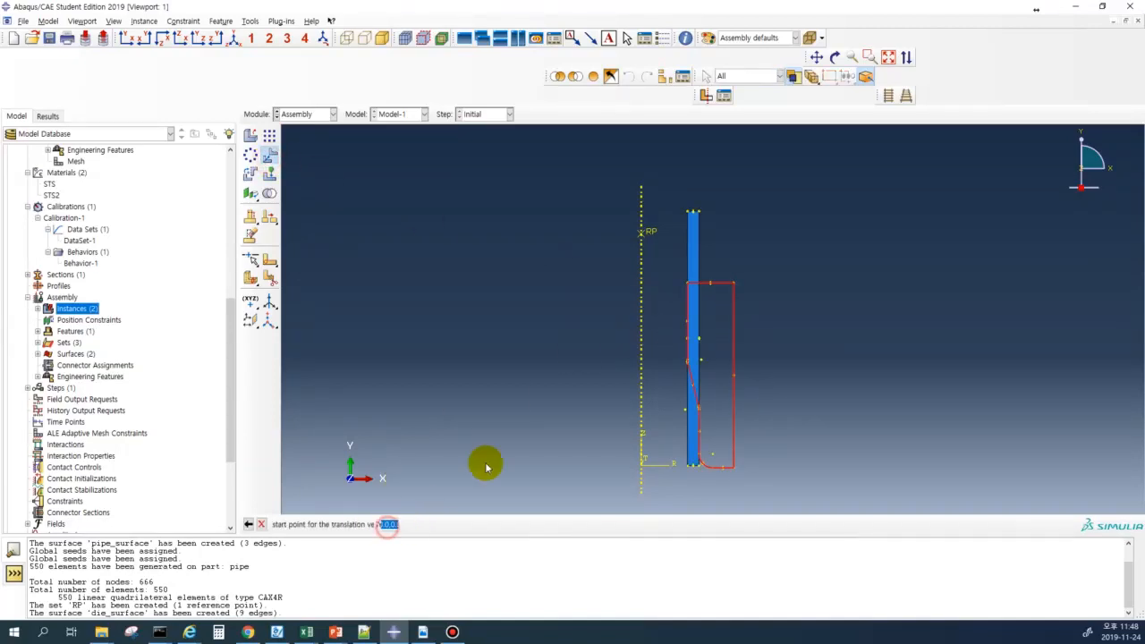
click(688, 469)
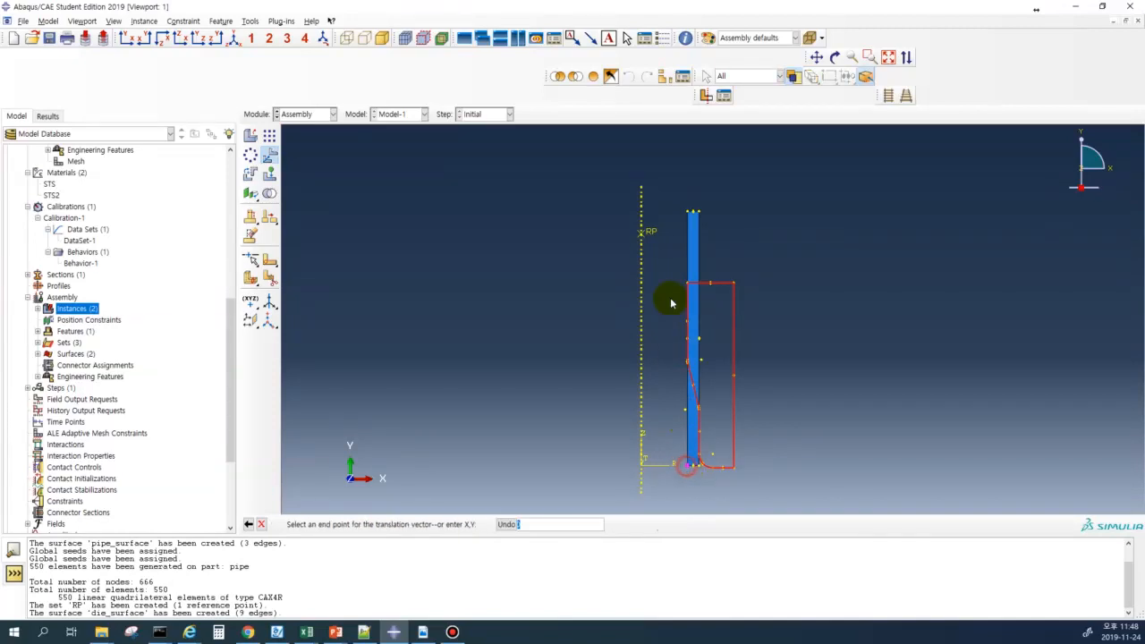
click(688, 214)
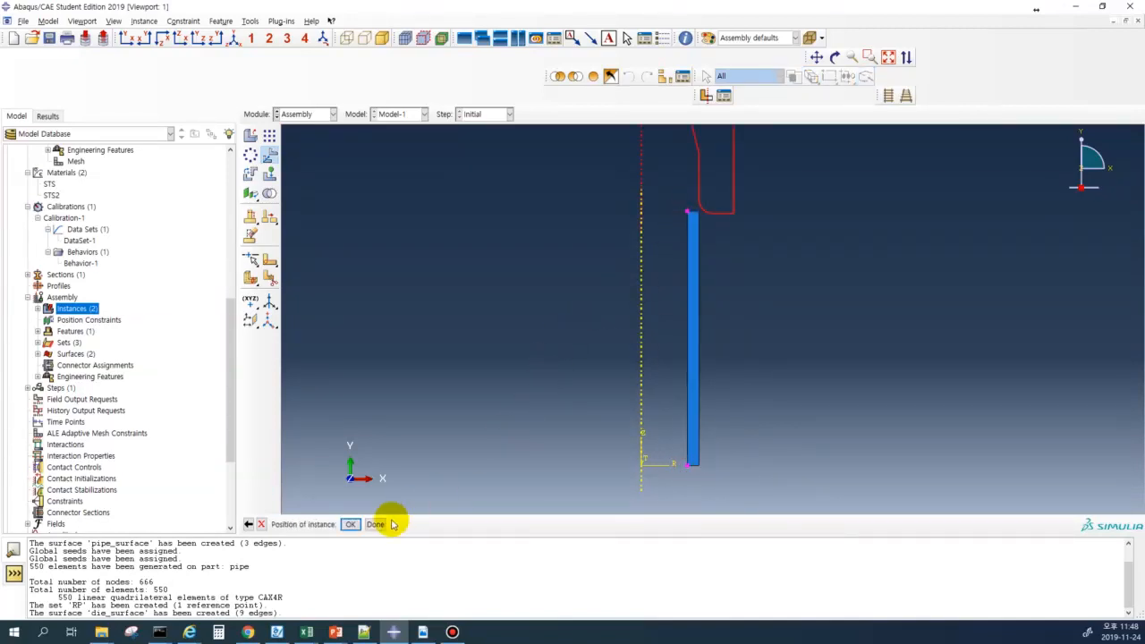
click(373, 525)
scroll(597, 407, down, 3)
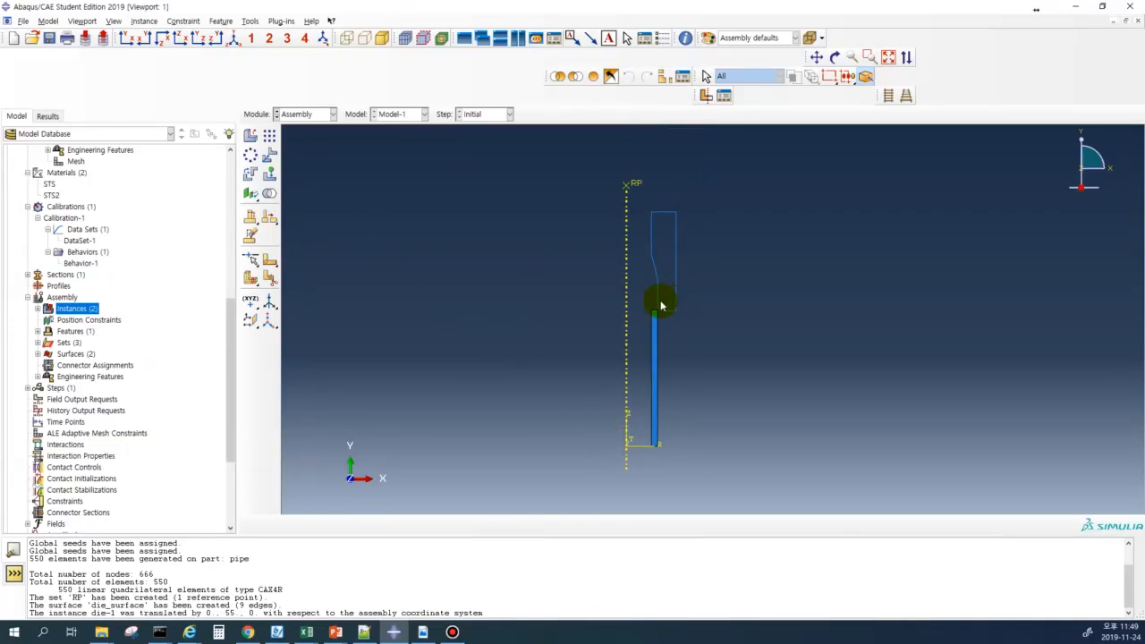
- Translate the die instance into contact with the pipe's top edge along the direction 0,0 to 0,-1, with clearance 0.0
click(269, 176)
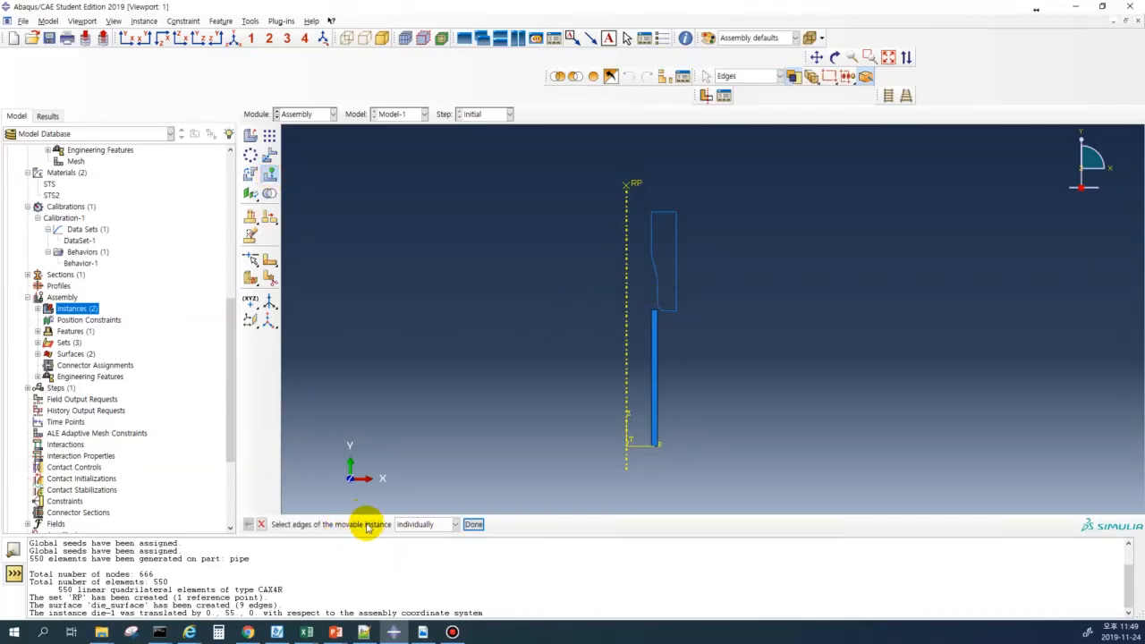
click(472, 525)
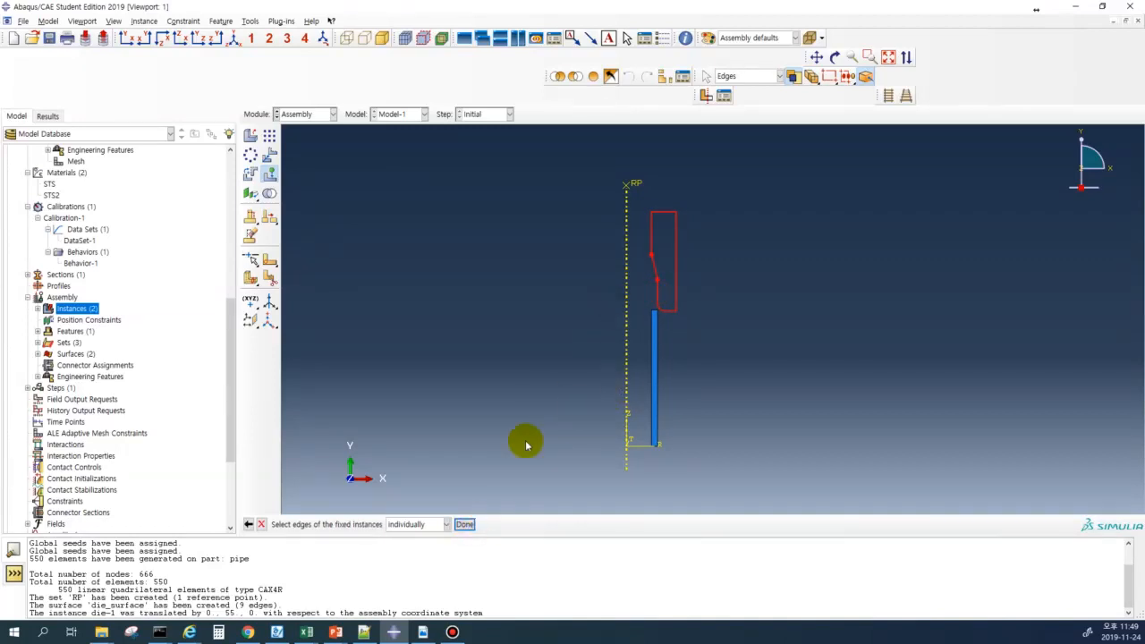
scroll(663, 315, up, 1)
scroll(662, 316, up, 1)
click(652, 311)
click(465, 524)
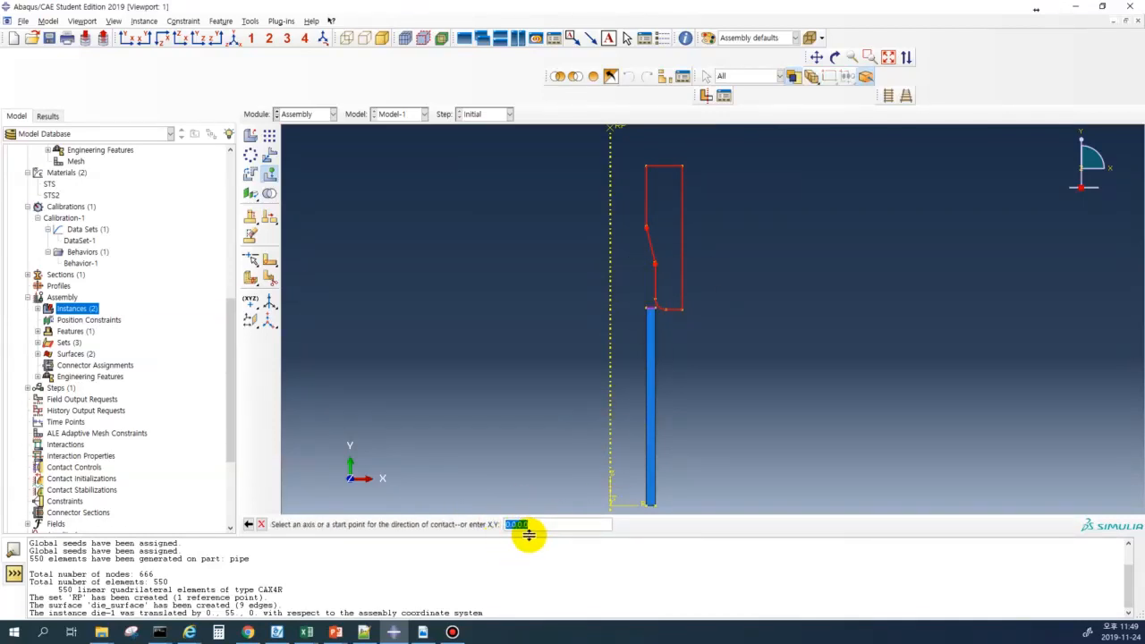
key(Return)
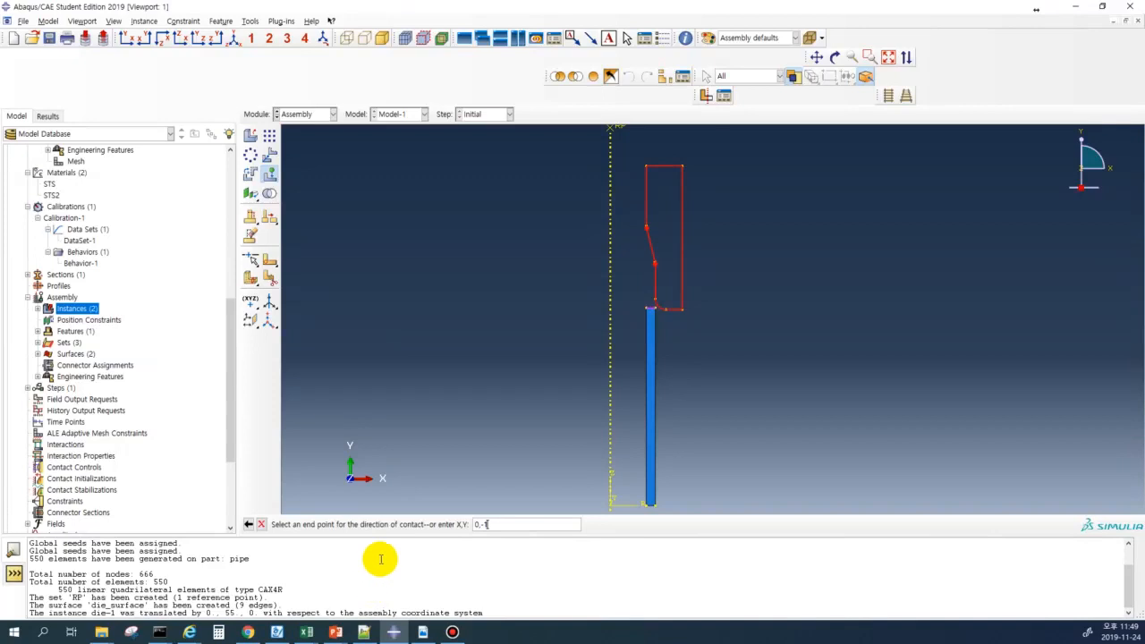
key(Return)
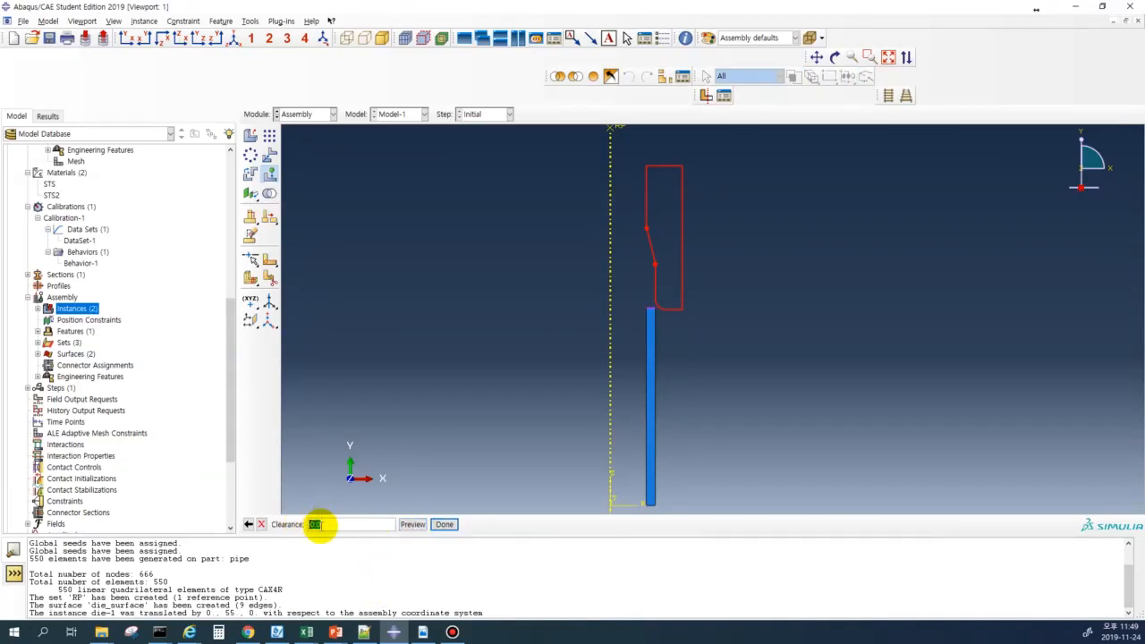
click(444, 525)
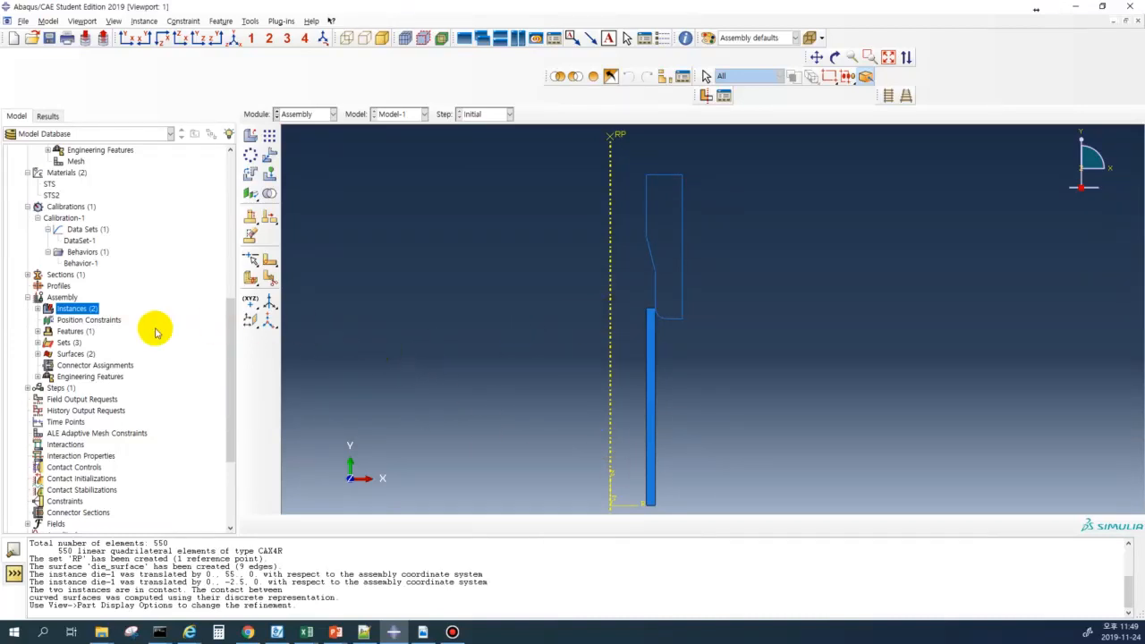
- Create a Static, General step after the Initial step with nonlinear geometry (Nlgeom) turned on
scroll(83, 313, down, 4)
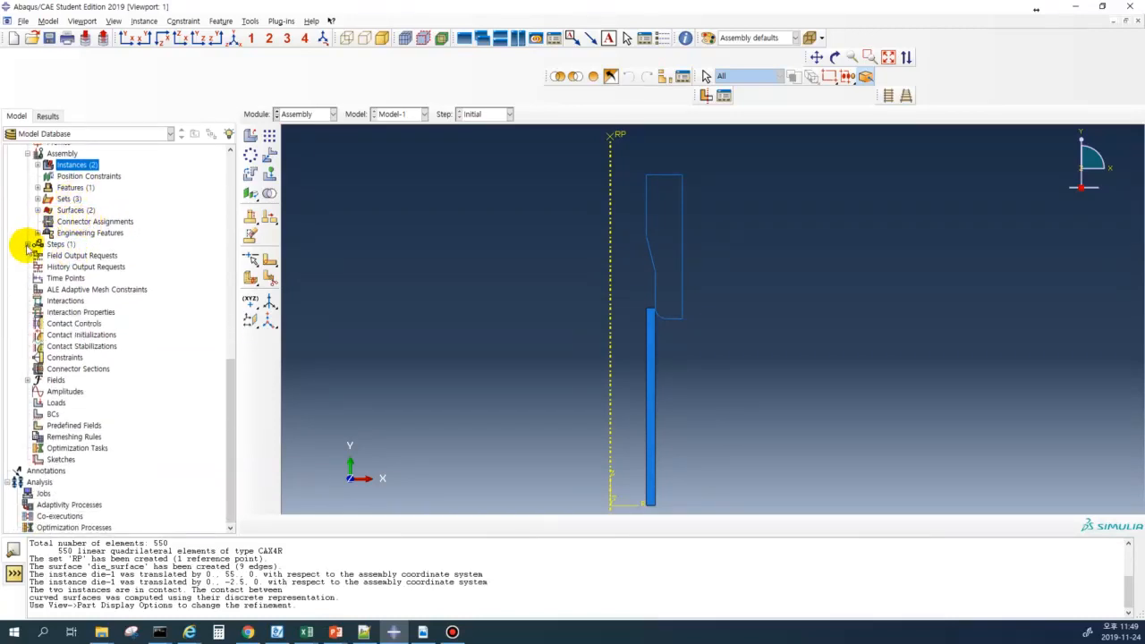
click(27, 244)
double_click(63, 244)
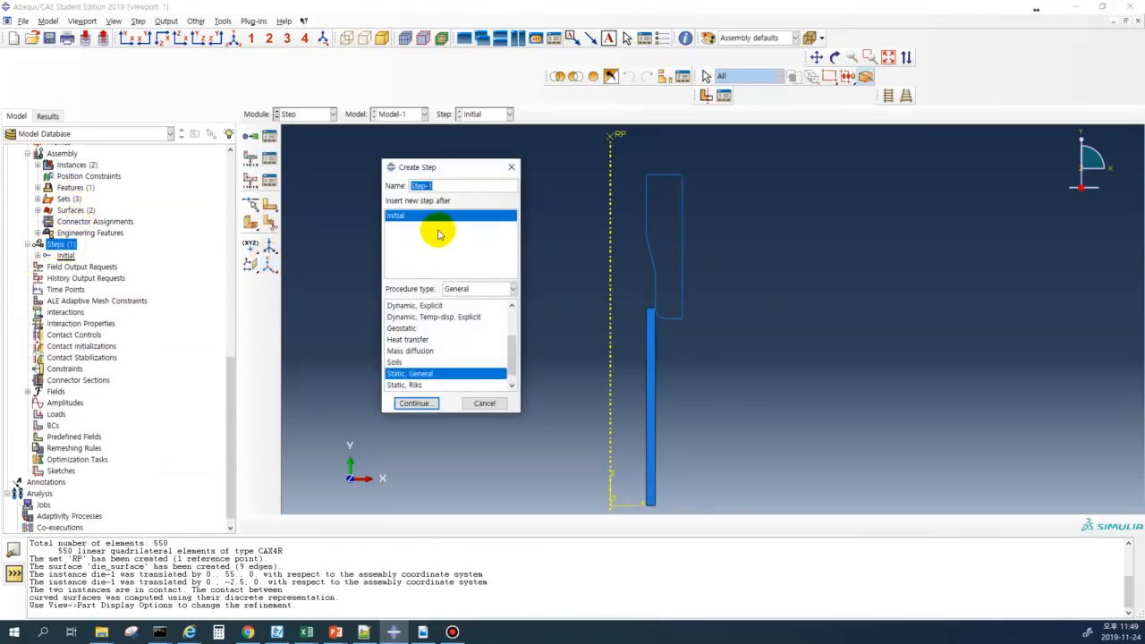
click(419, 374)
click(414, 402)
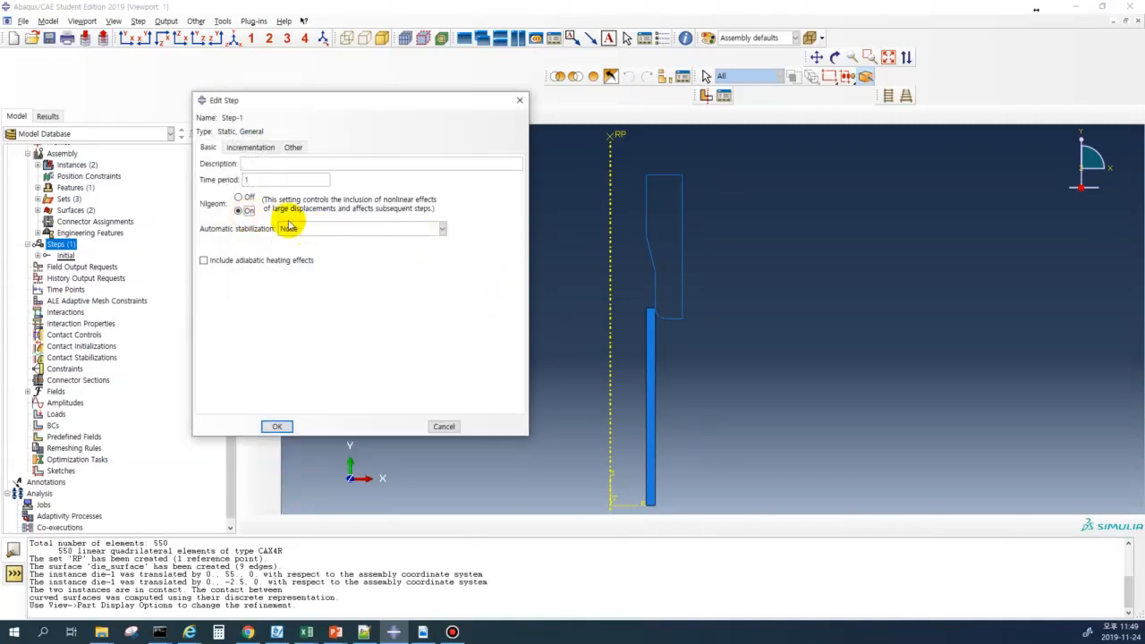
click(247, 213)
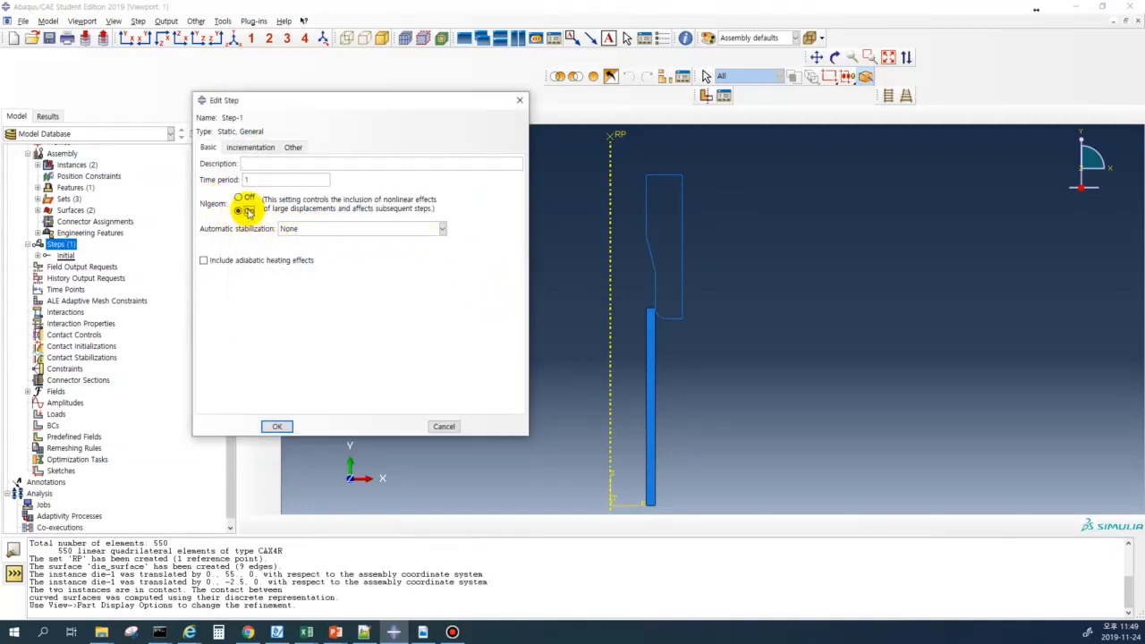
- Set the step's incrementation to at most 500 increments, with initial size 0.01, minimum 1E-07 and maximum 0.1
click(250, 147)
double_click(268, 206)
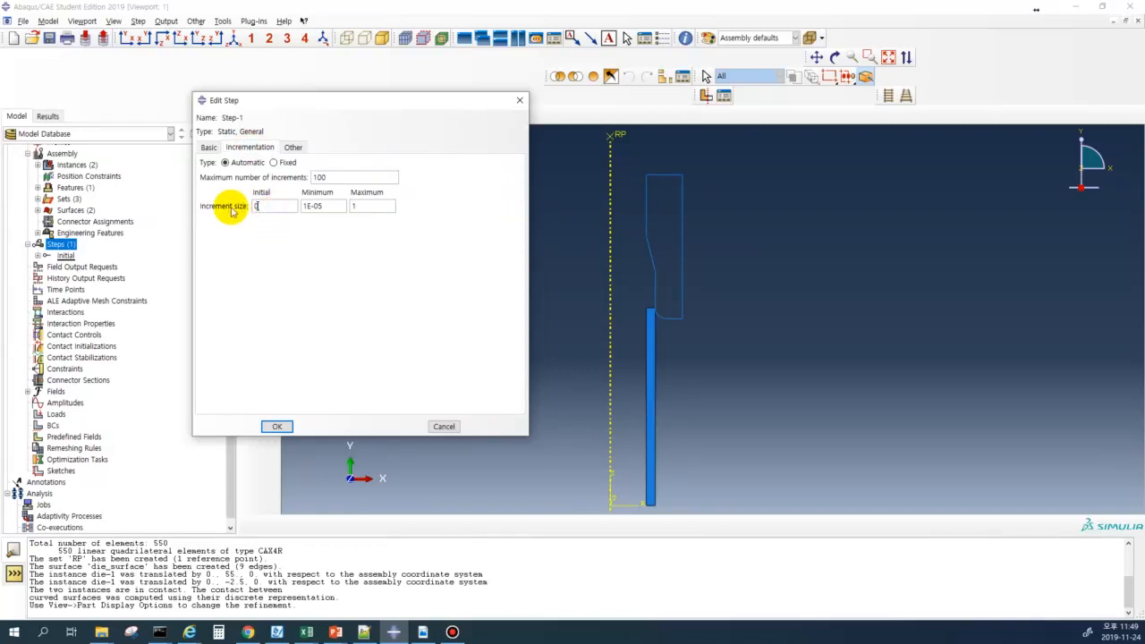
click(371, 206)
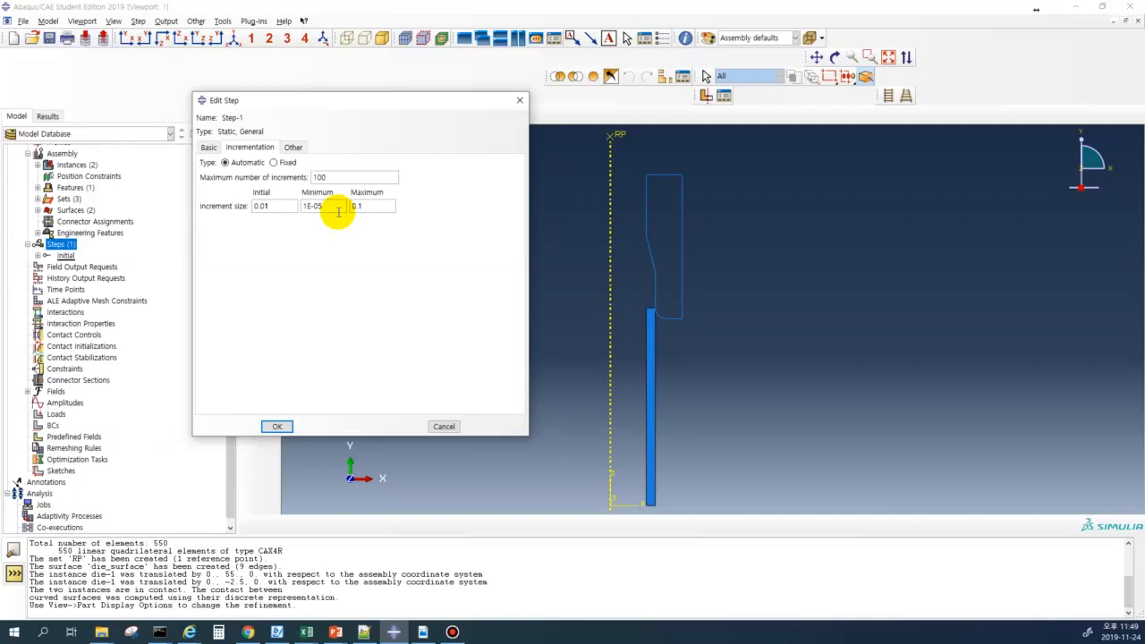
drag(358, 178, 295, 178)
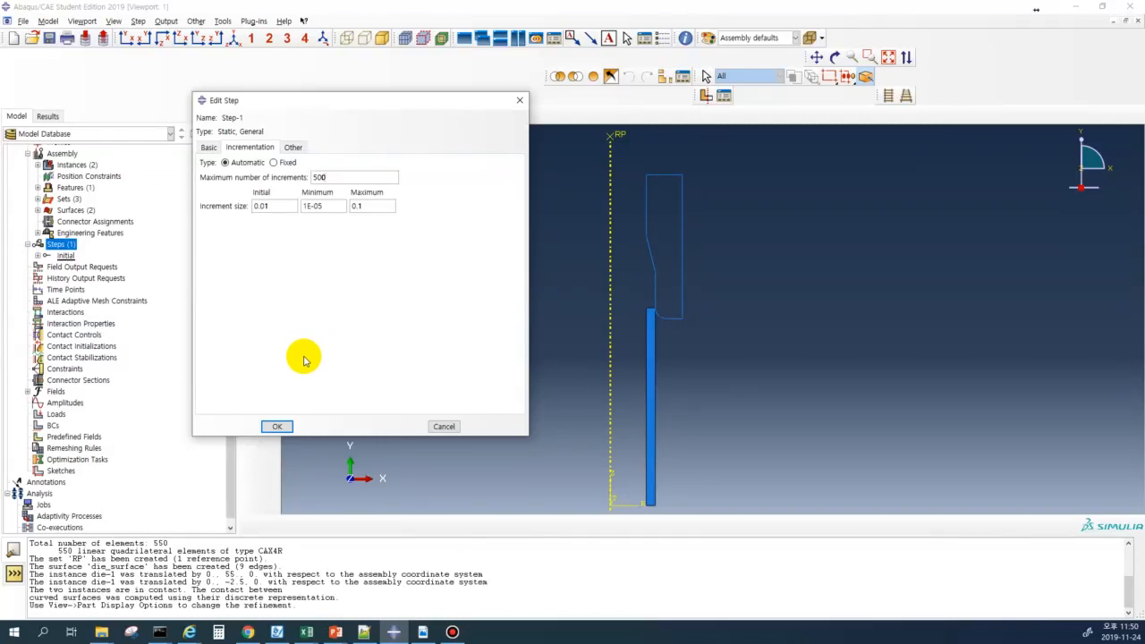
click(331, 207)
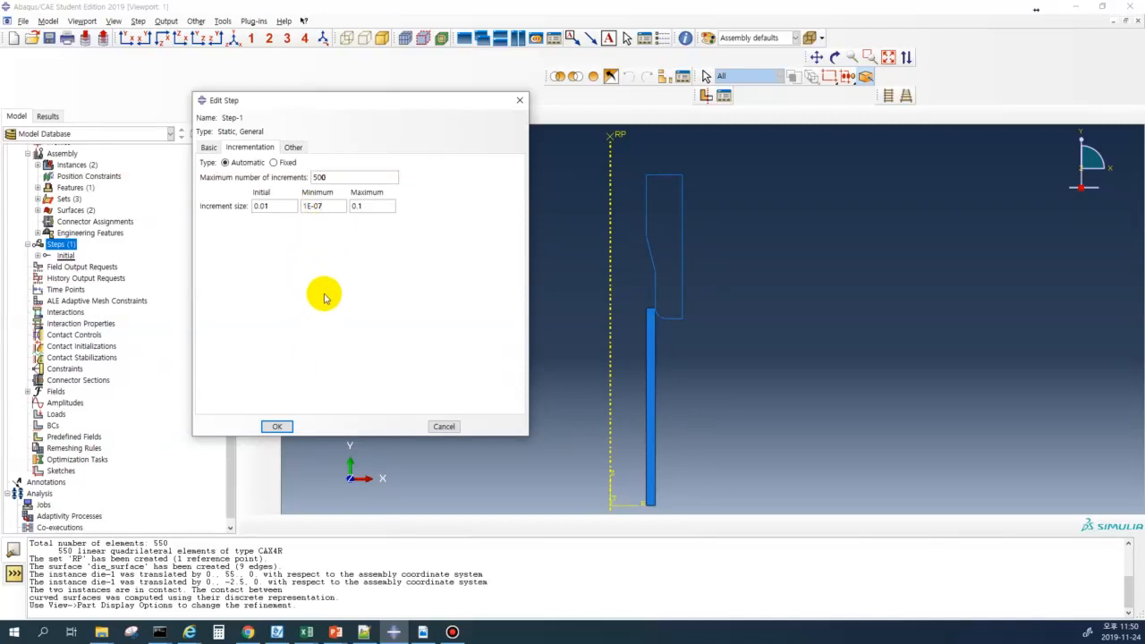
click(276, 427)
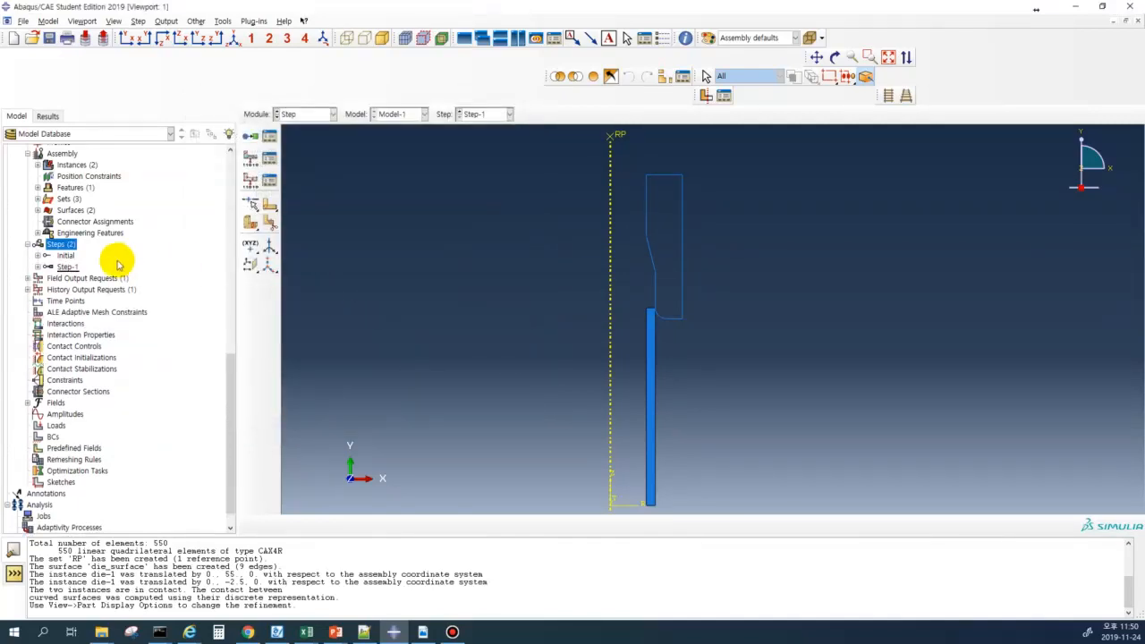
- Check the step settings, contact surfaces and contact property pages in the lecture PDF
scroll(71, 313, down, 2)
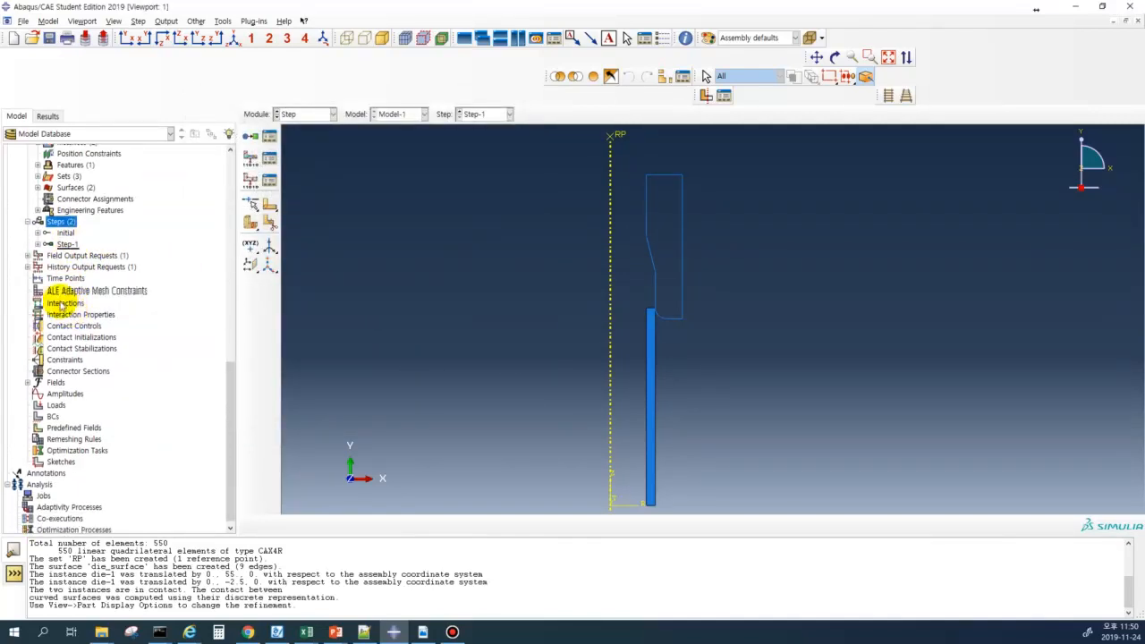
double_click(67, 311)
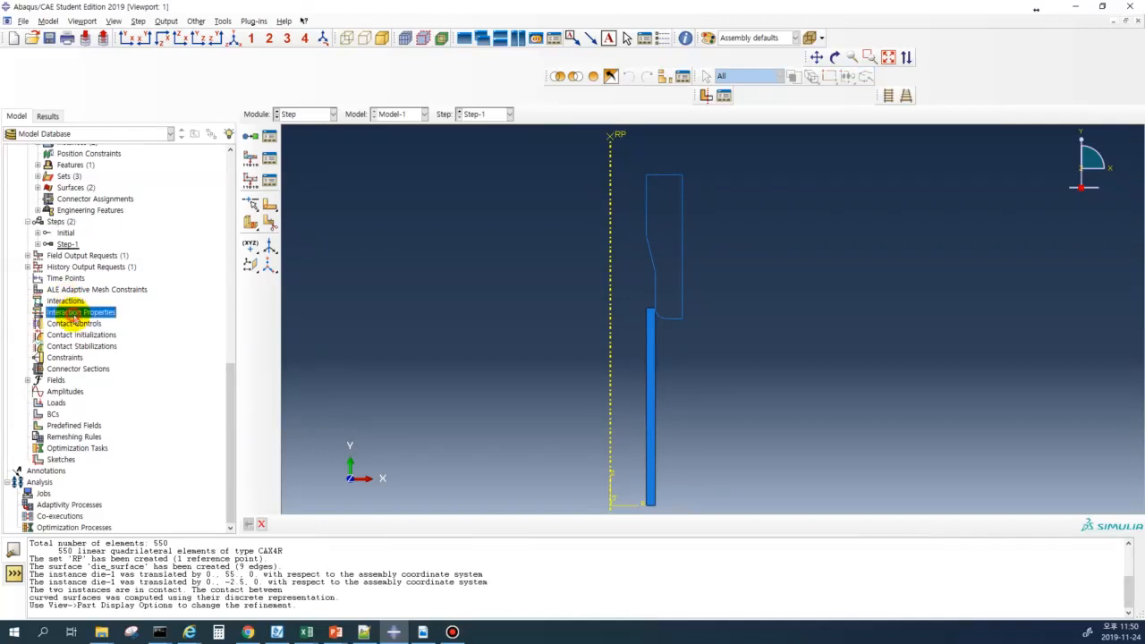
key(alt+Tab)
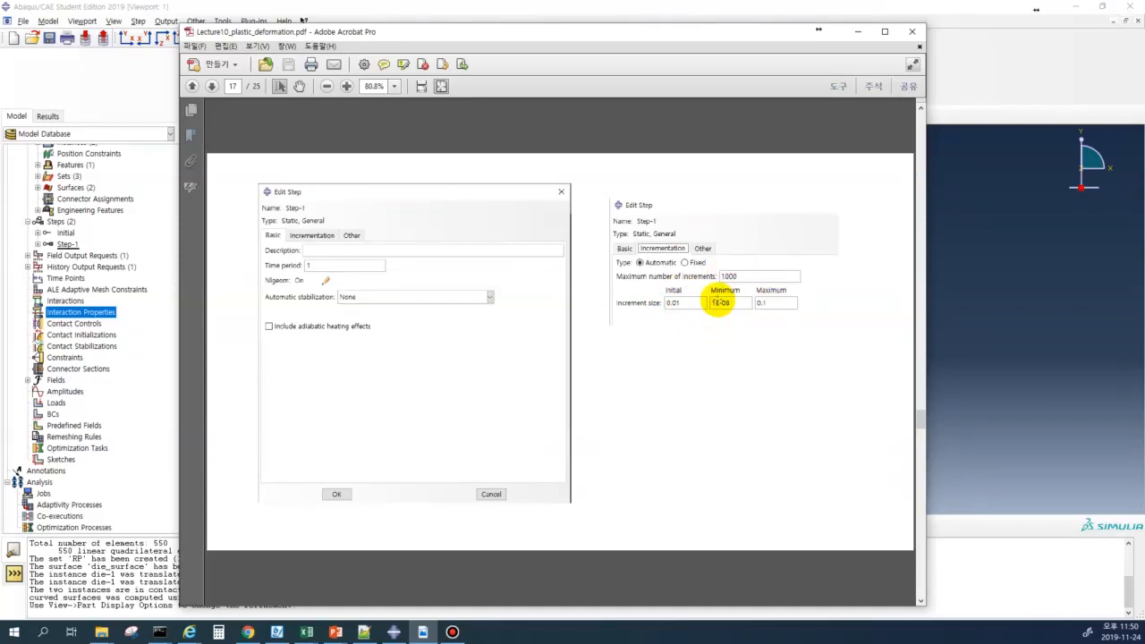
scroll(471, 293, down, 1)
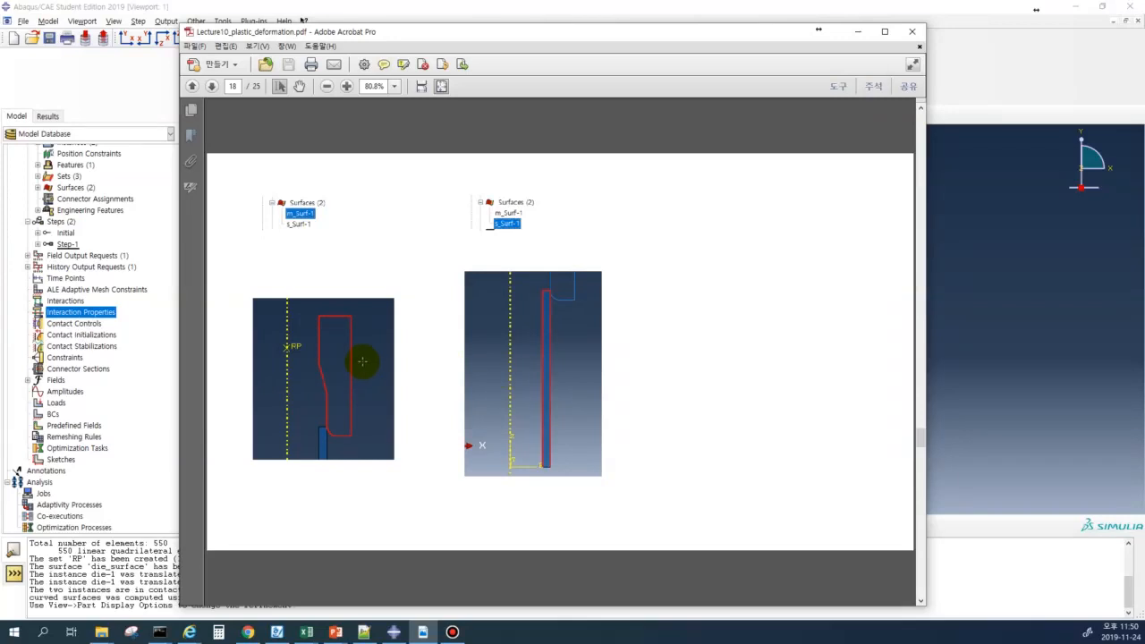
scroll(363, 358, down, 1)
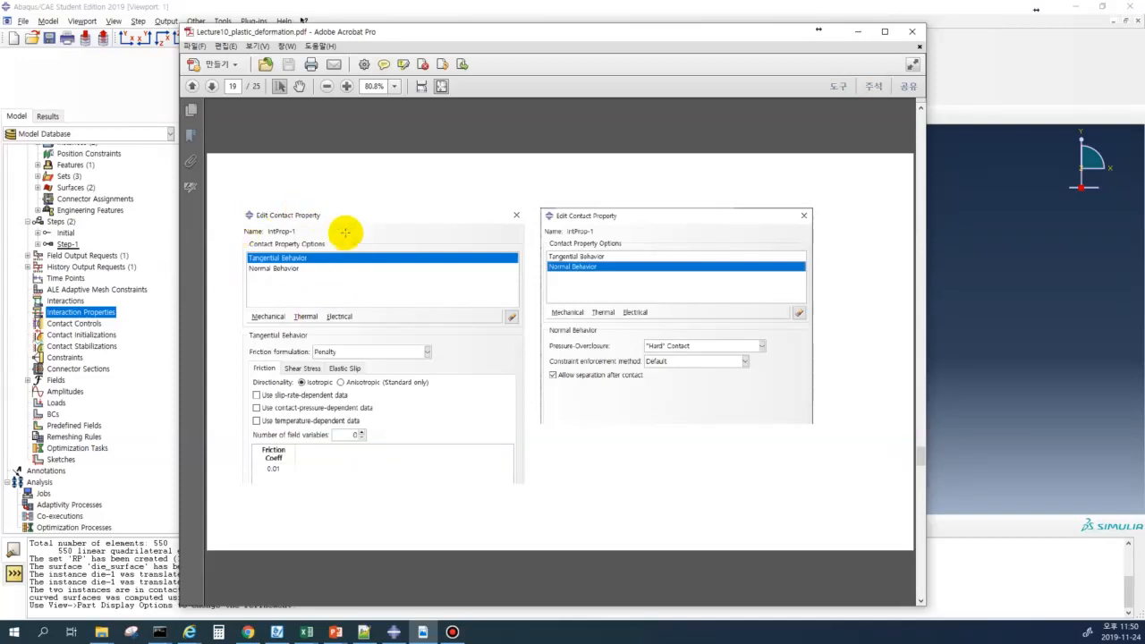
click(198, 7)
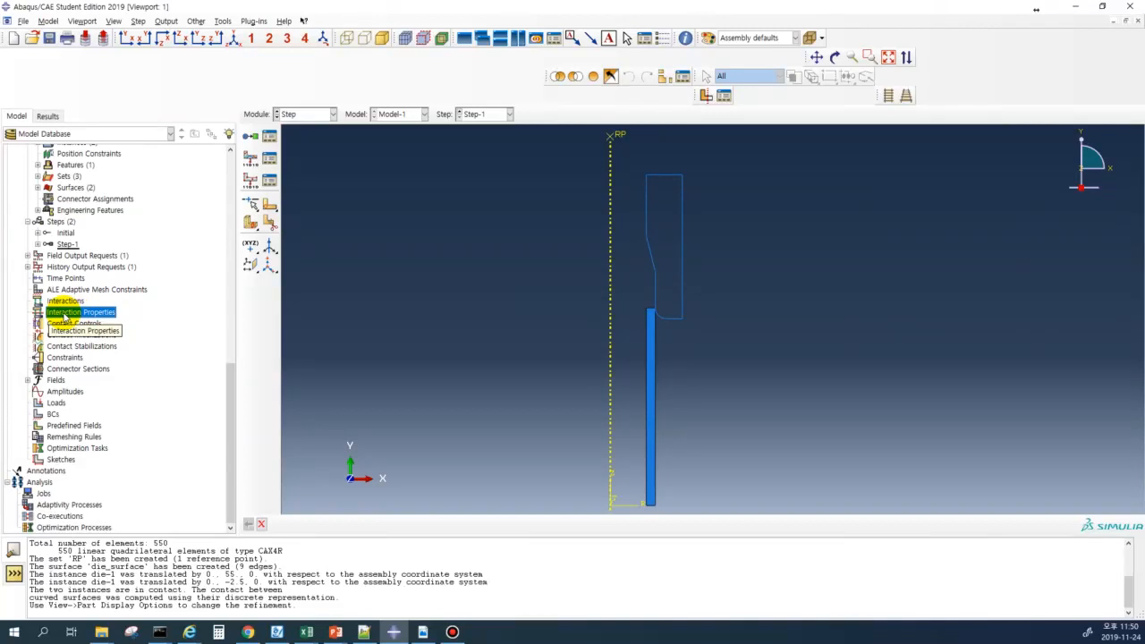
- Create a contact interaction property named IntProp-1 and add Tangential Behavior to it
double_click(64, 314)
drag(177, 208, 415, 181)
click(376, 311)
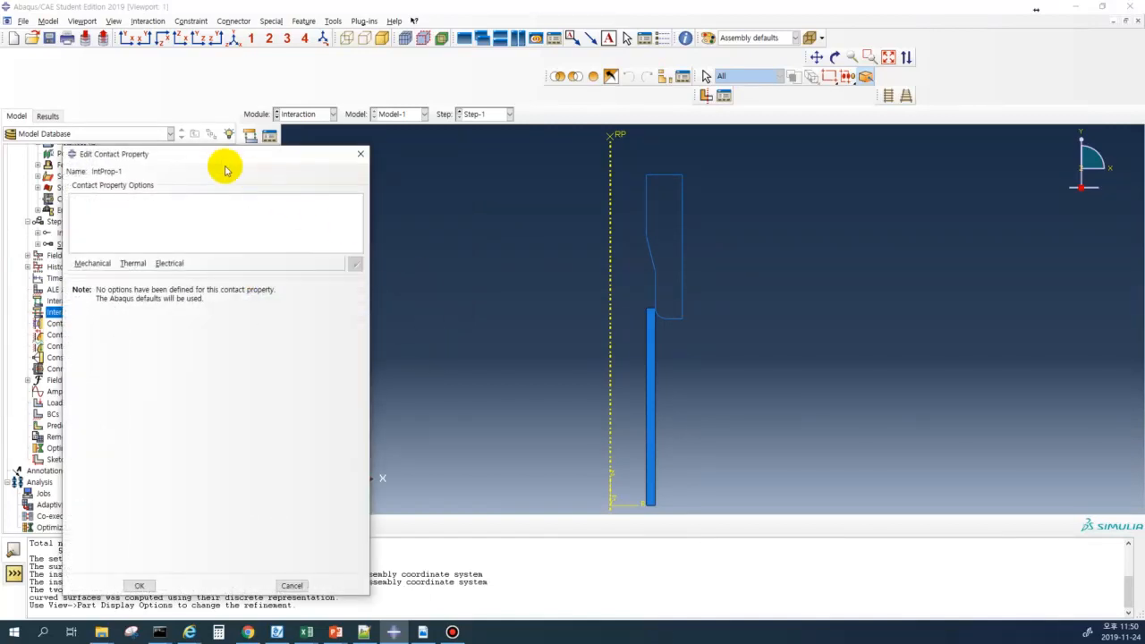
drag(225, 153, 453, 91)
click(321, 198)
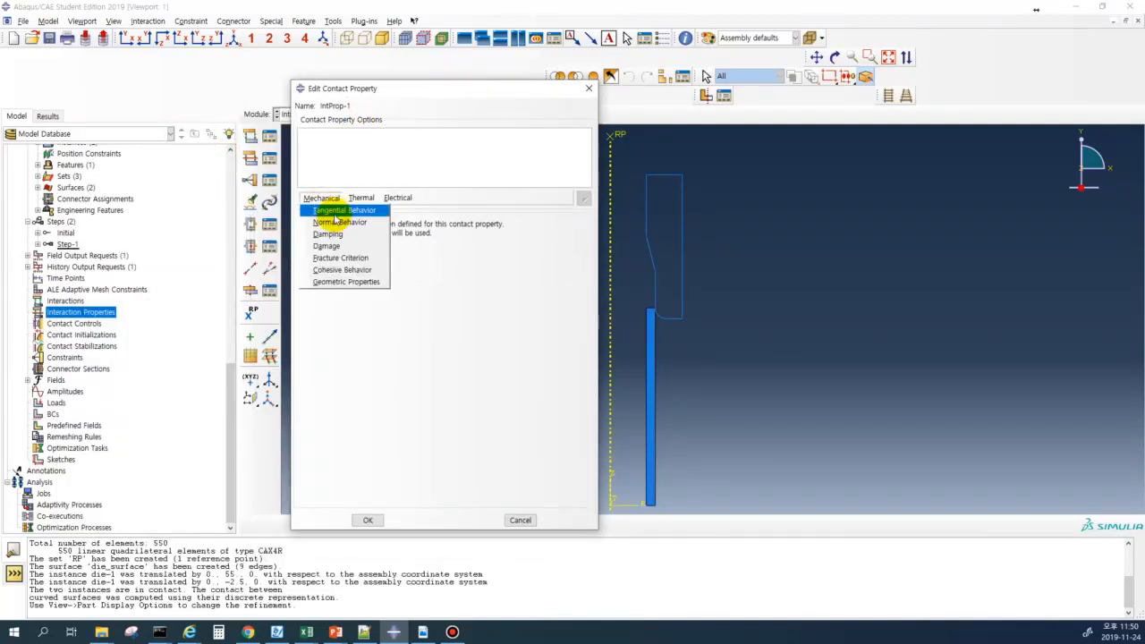
click(341, 211)
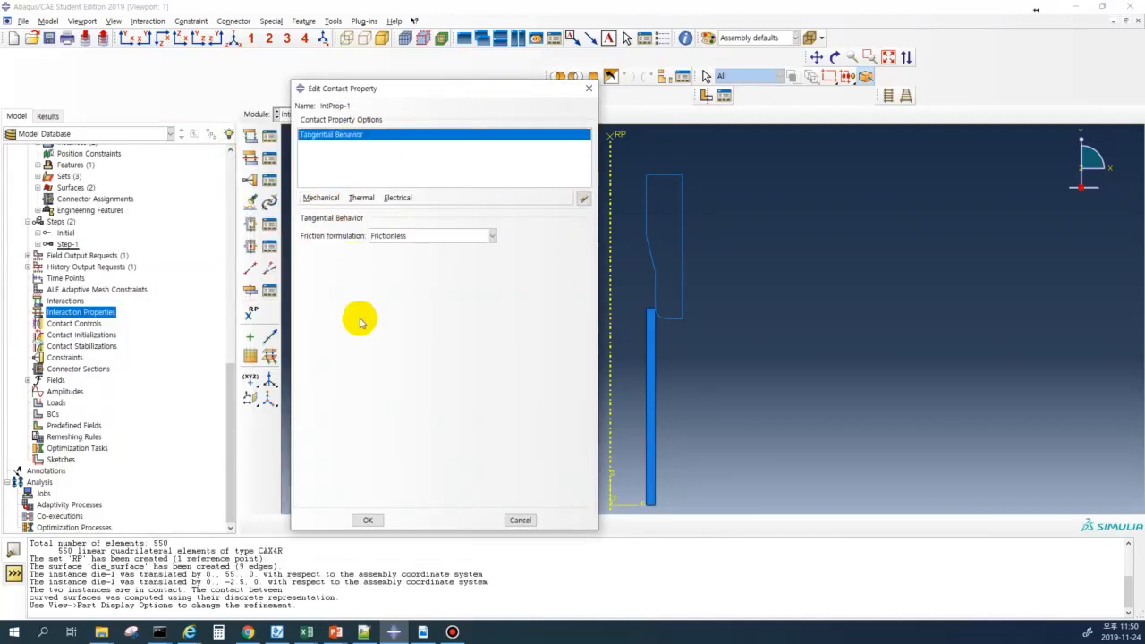
- Set the tangential friction formulation to Penalty with a friction coefficient of 0.01
click(401, 237)
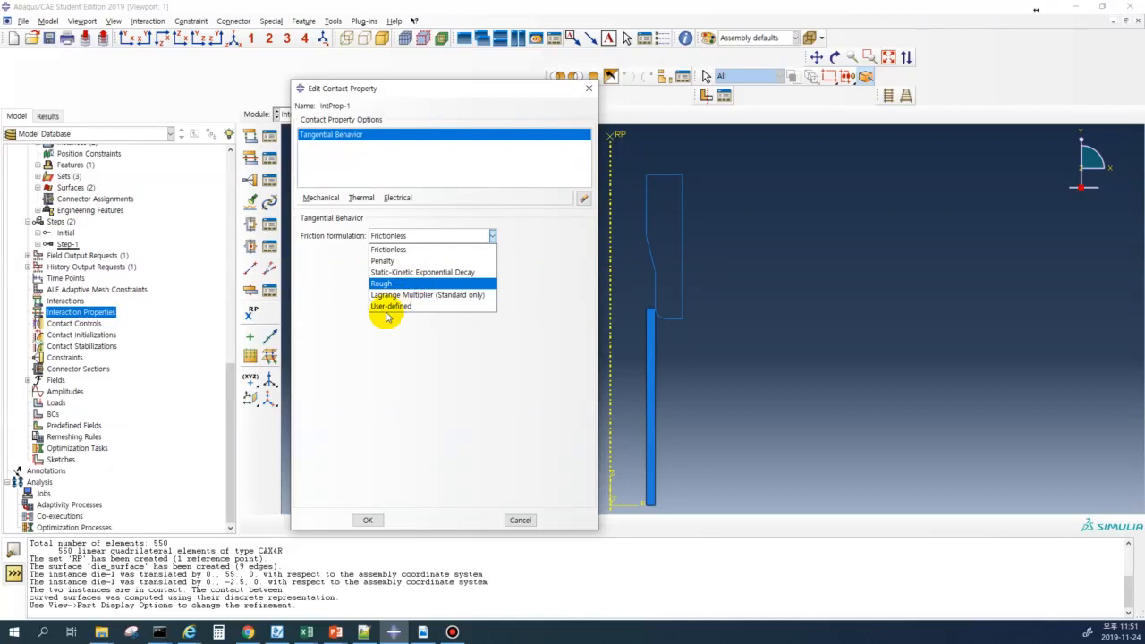
click(404, 252)
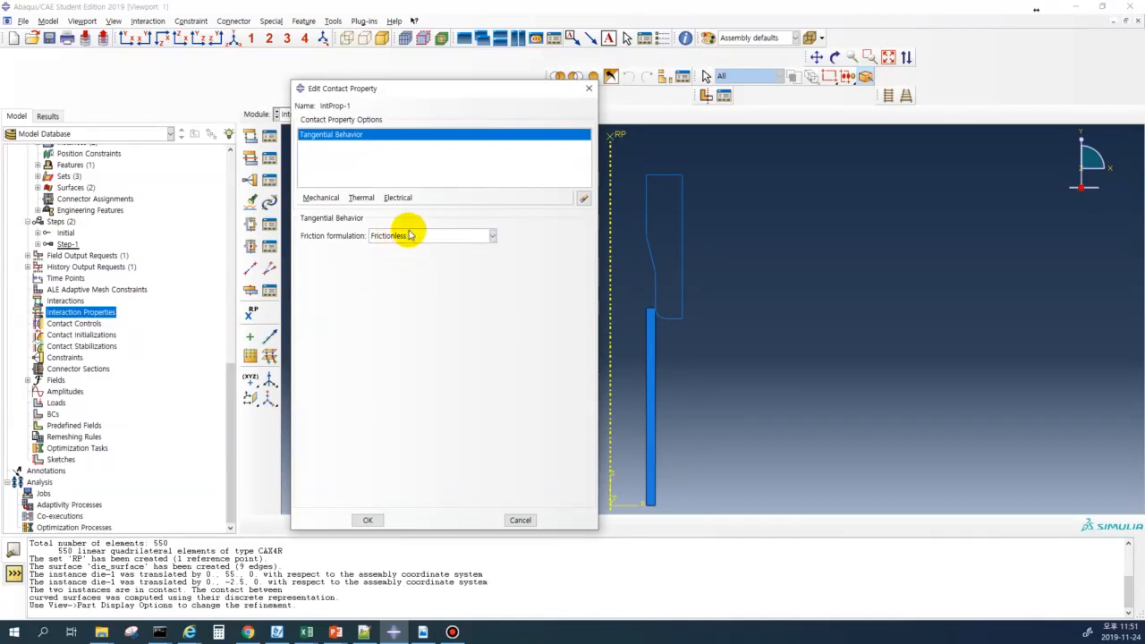
click(409, 235)
click(394, 261)
click(327, 360)
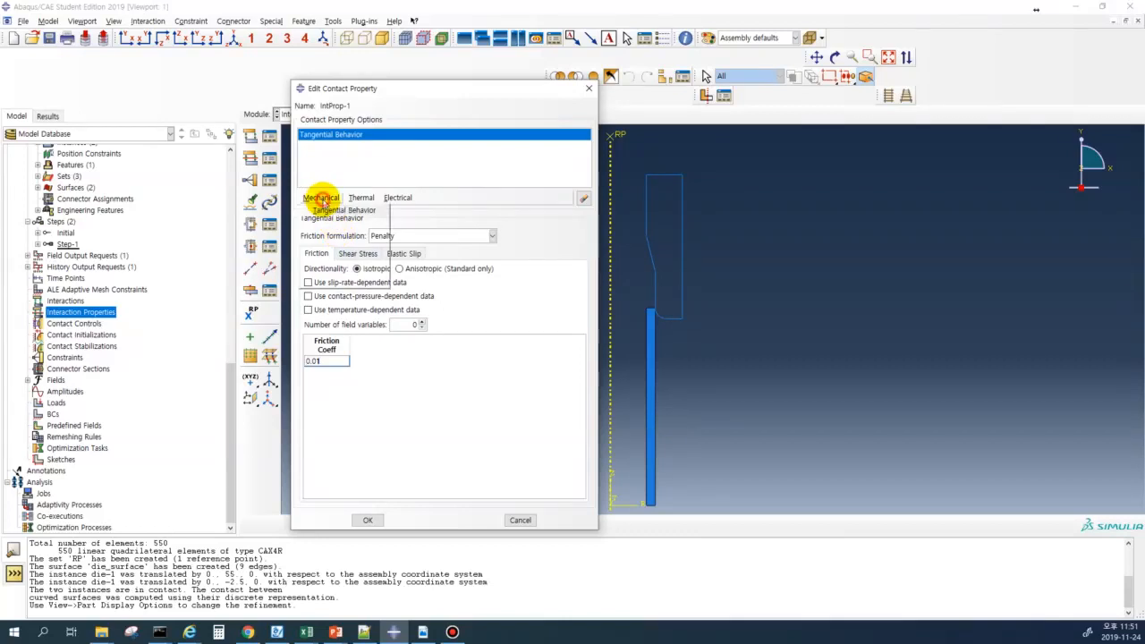
- Add Normal Behavior with "Hard" Contact and separation allowed after contact, and save the contact property
click(320, 198)
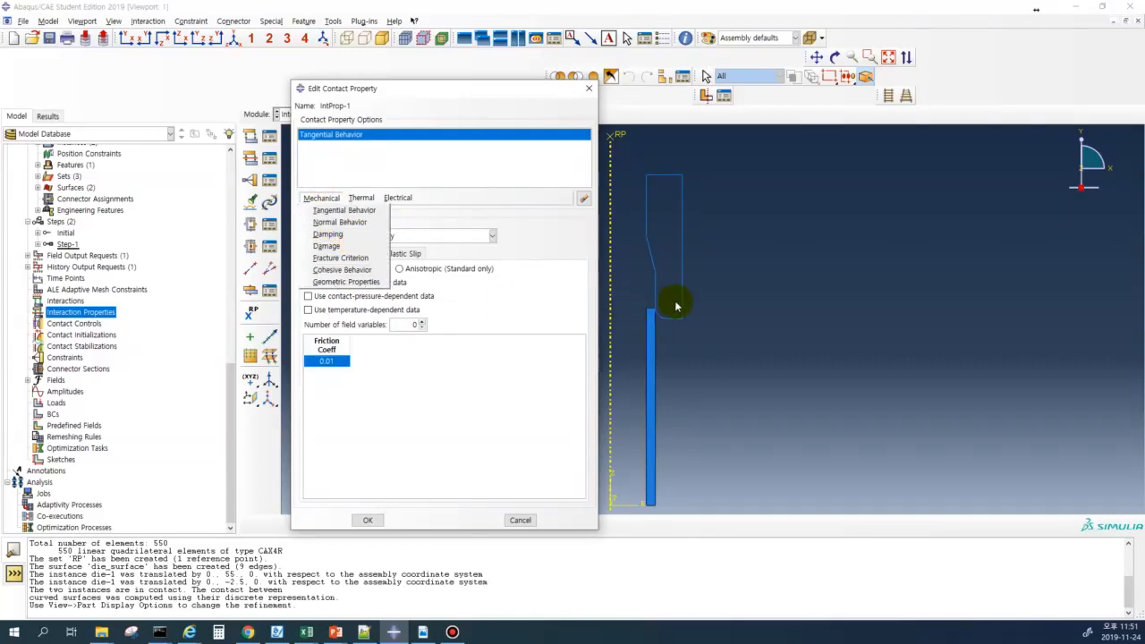
click(338, 224)
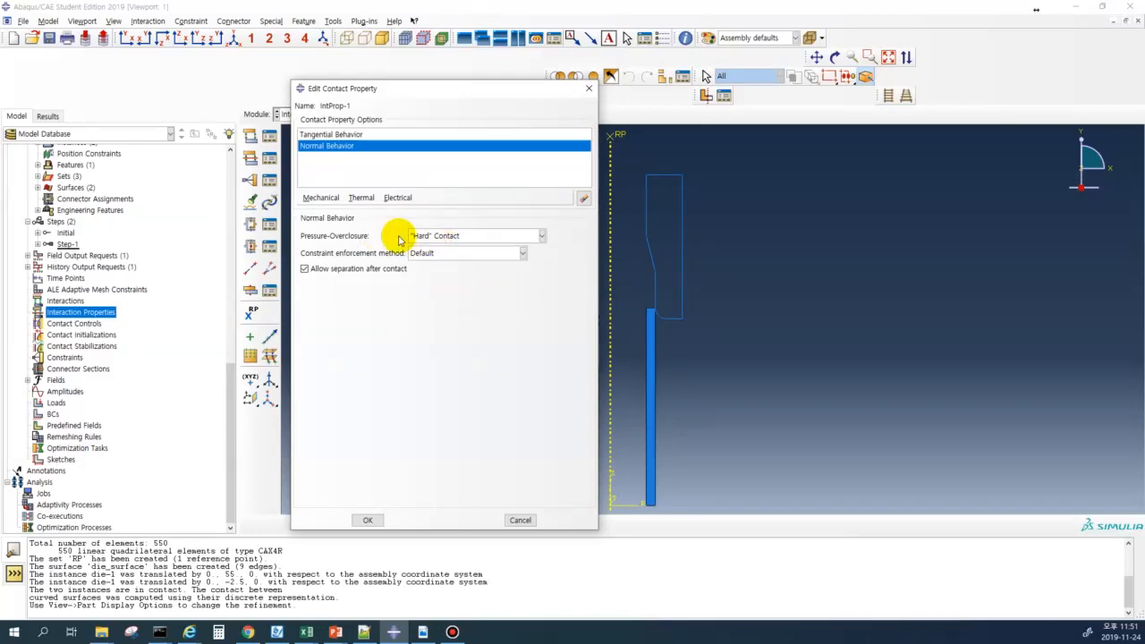
click(436, 237)
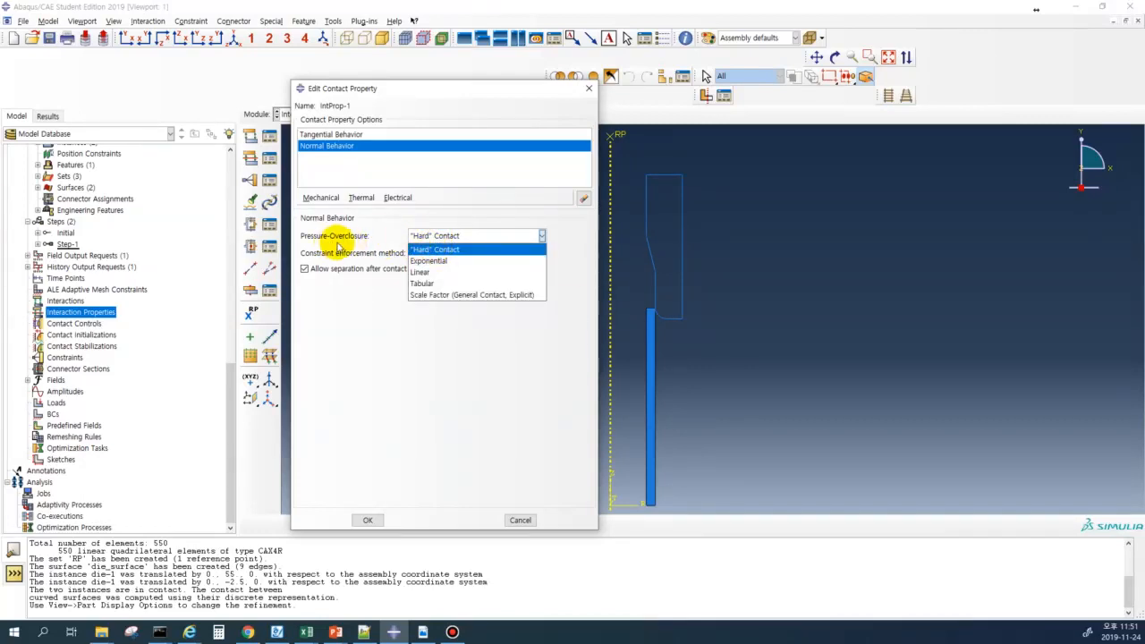
click(435, 250)
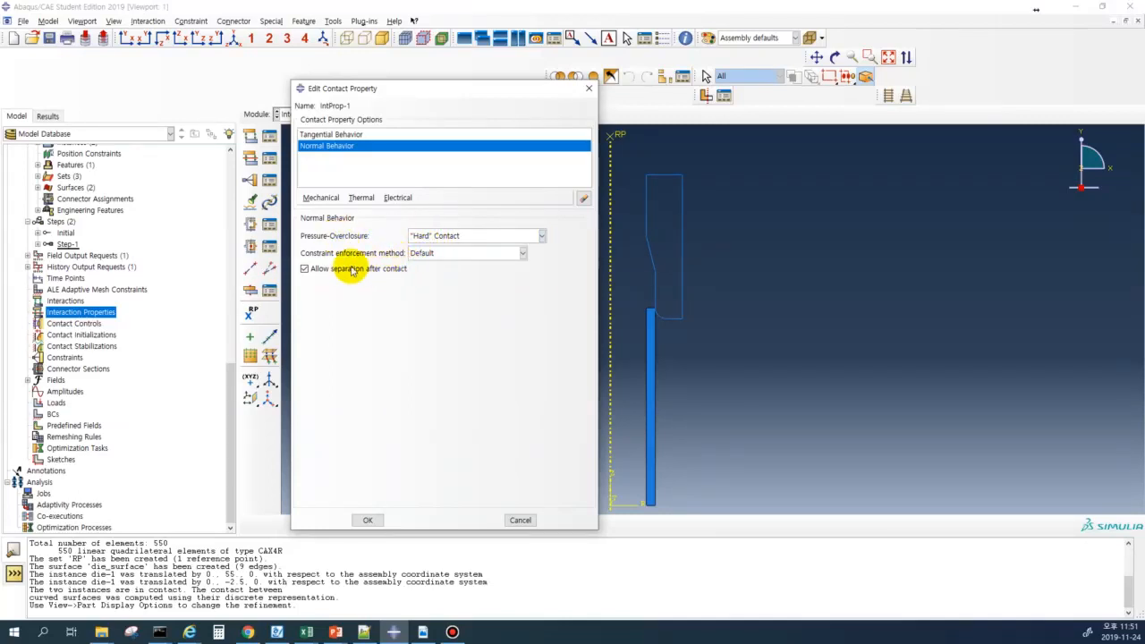
click(319, 271)
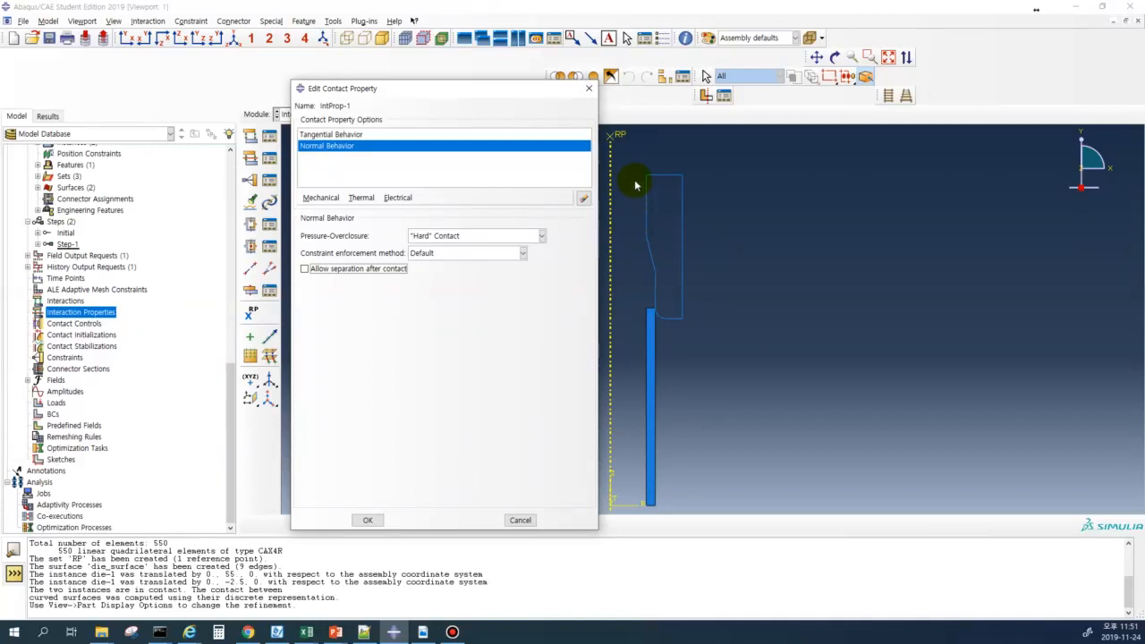
click(320, 272)
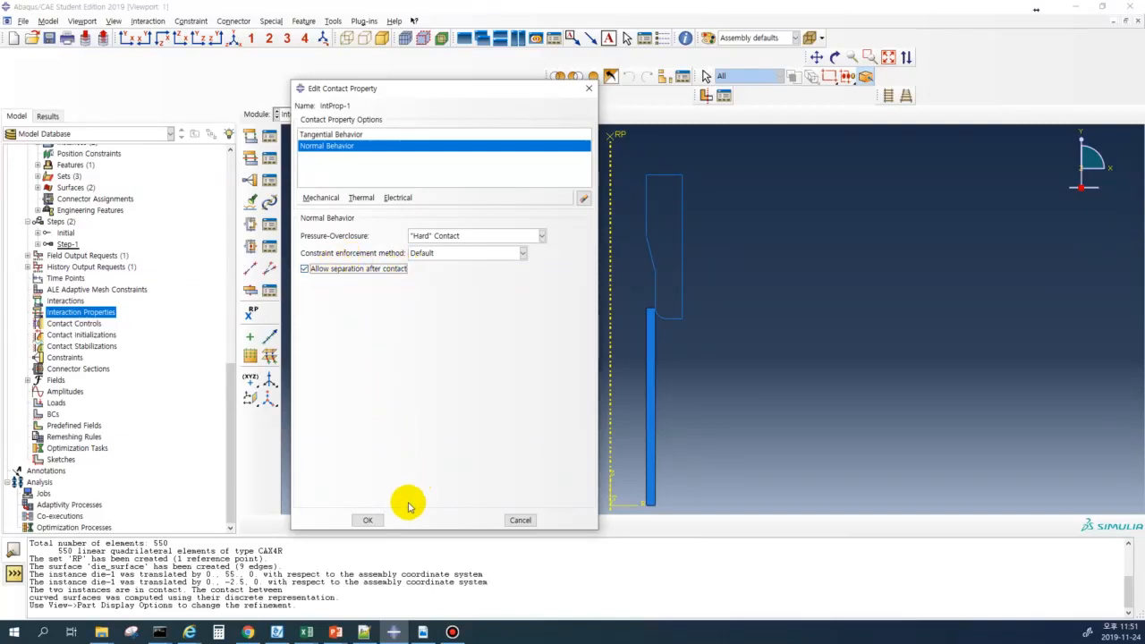
click(368, 520)
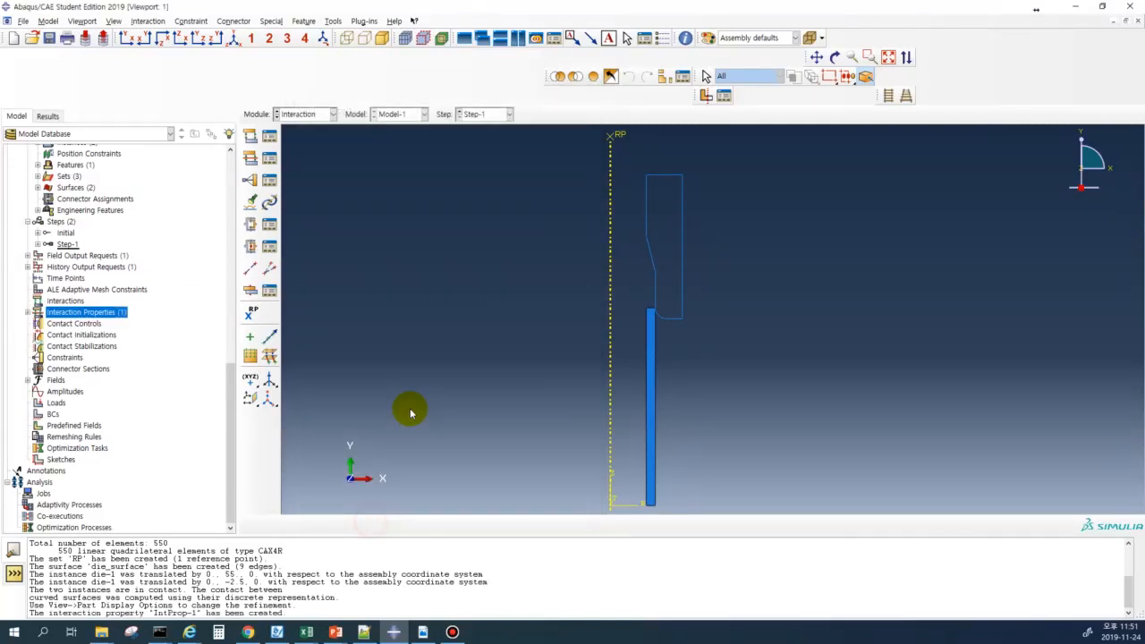
click(27, 311)
click(56, 323)
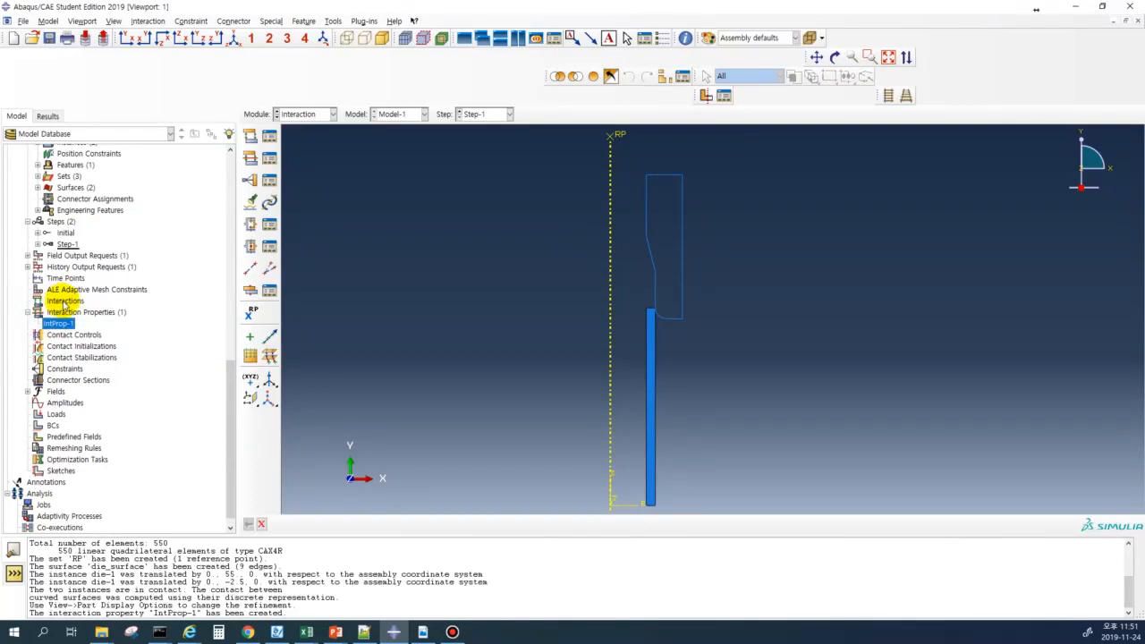
- Create a Surface-to-surface contact (Standard) interaction named Int-1 in Step-1
click(64, 301)
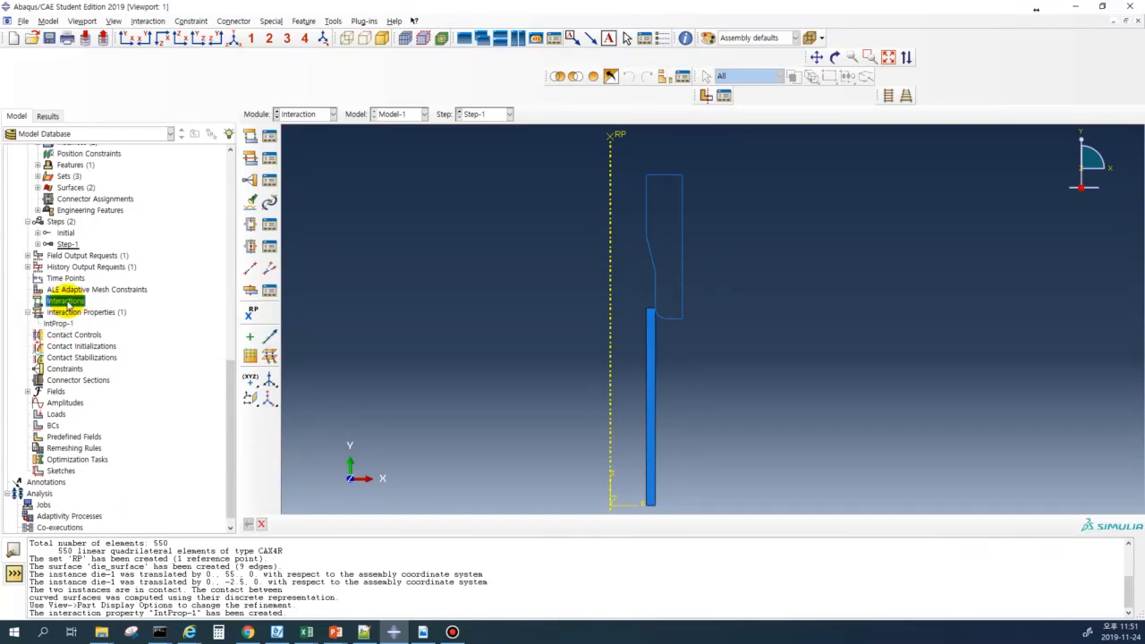
double_click(64, 302)
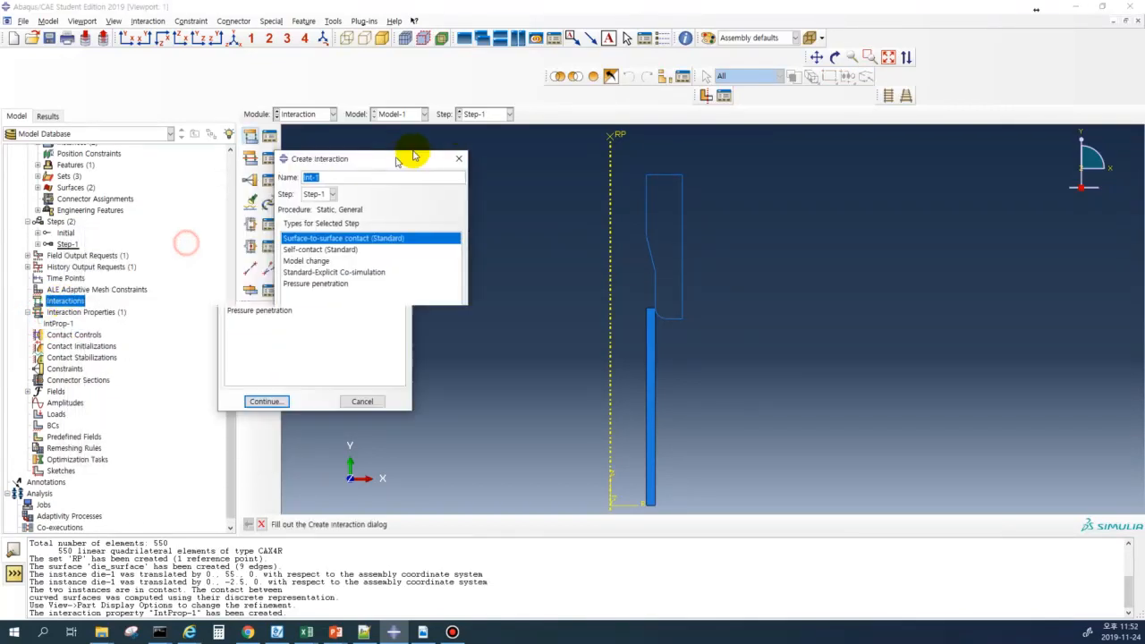
click(337, 234)
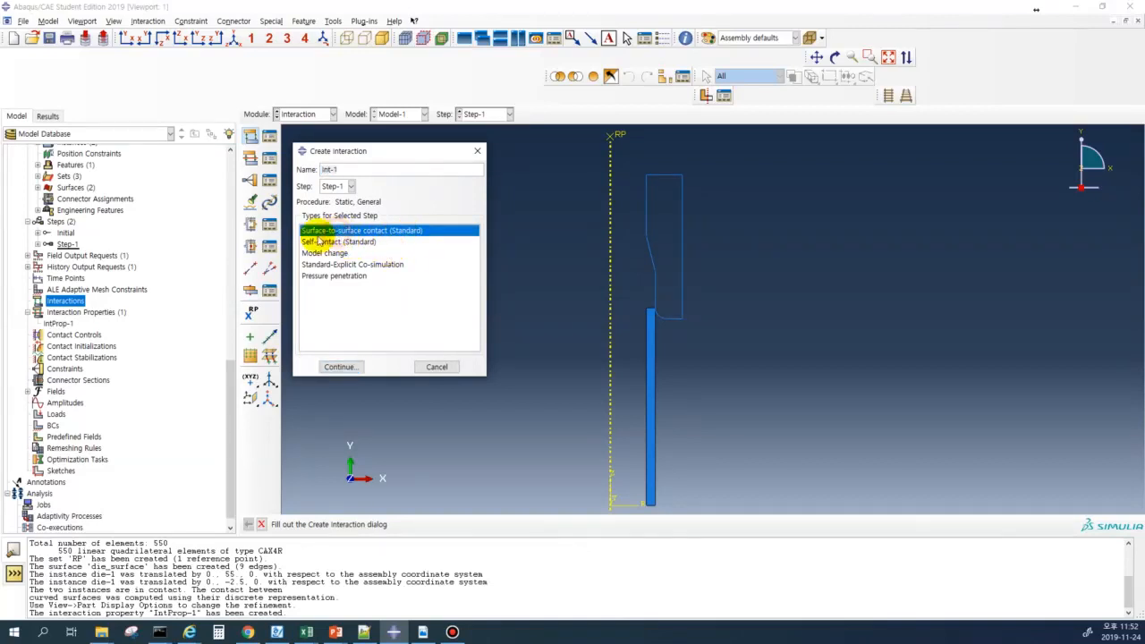
click(345, 368)
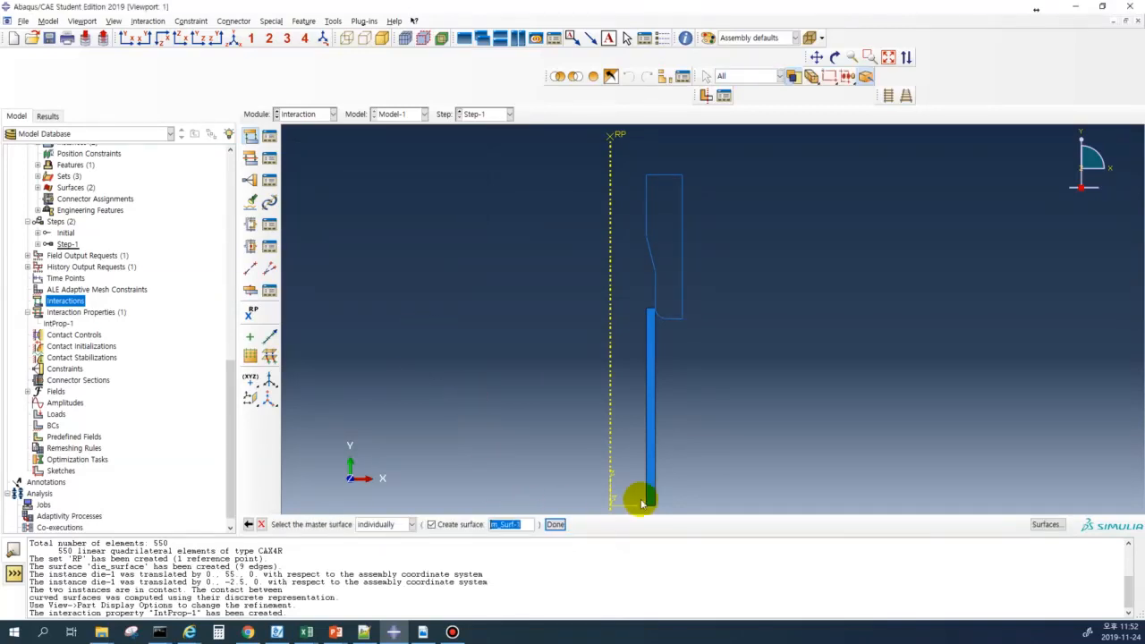
- Assign die-1.die_surface as the master surface and pipe-1.pipe_surface as the slave surface, with selections highlighted in the viewport
click(1046, 524)
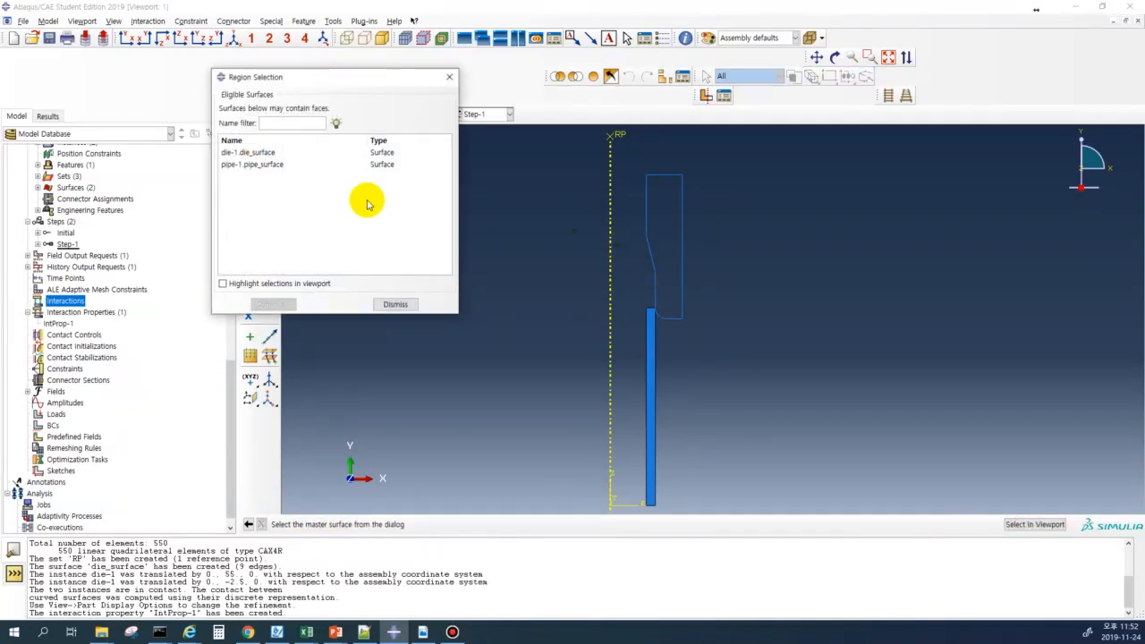
click(234, 281)
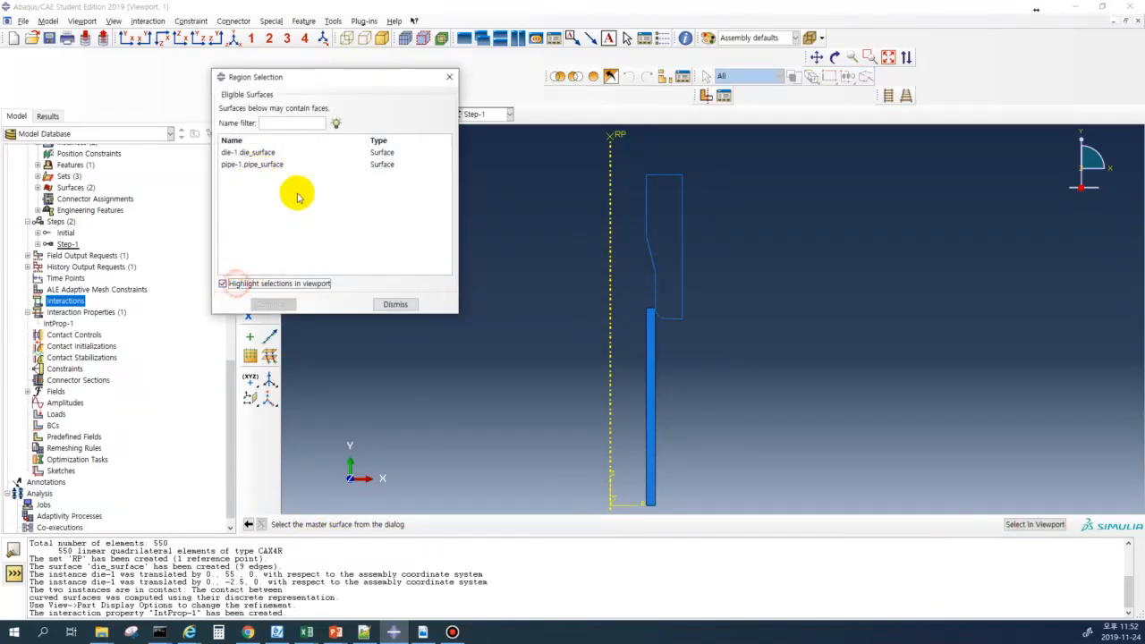
click(266, 152)
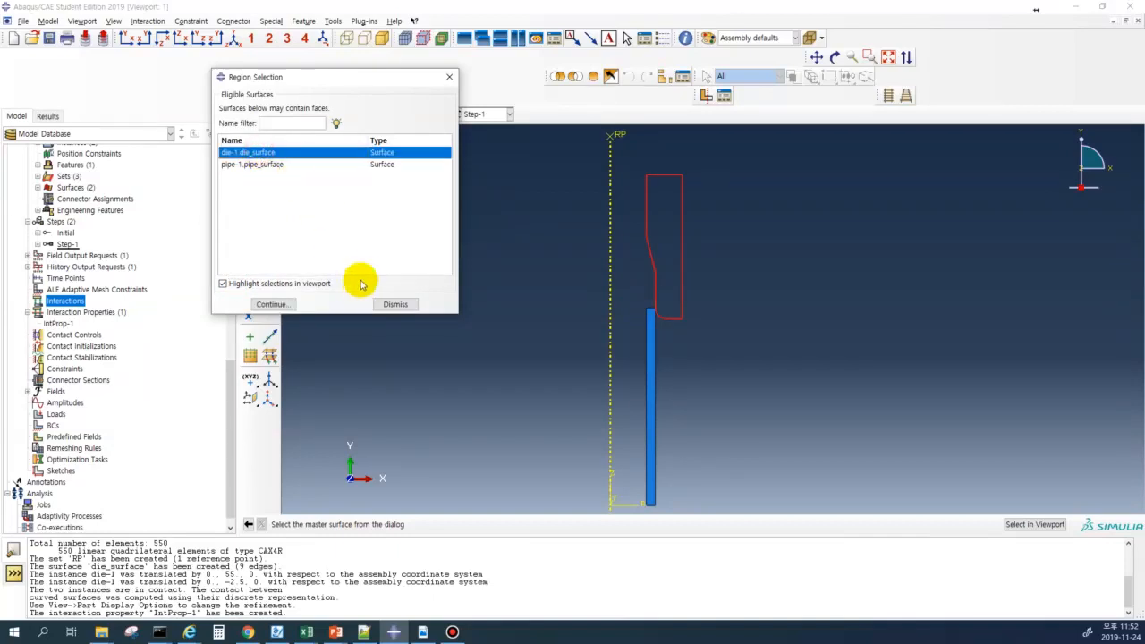
click(273, 305)
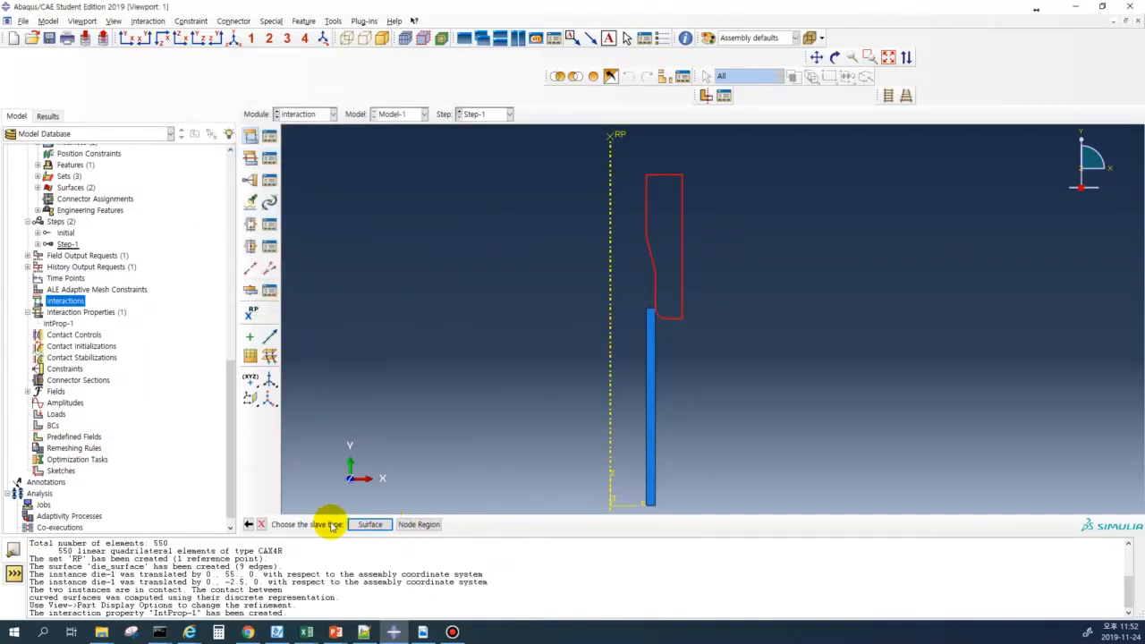
click(368, 524)
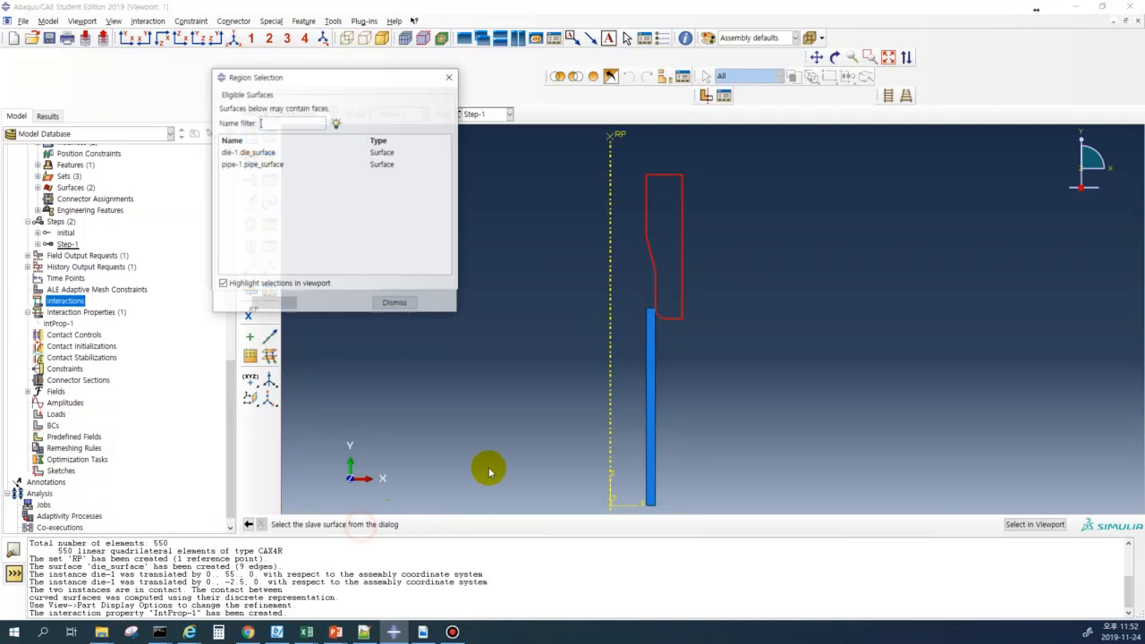
click(267, 166)
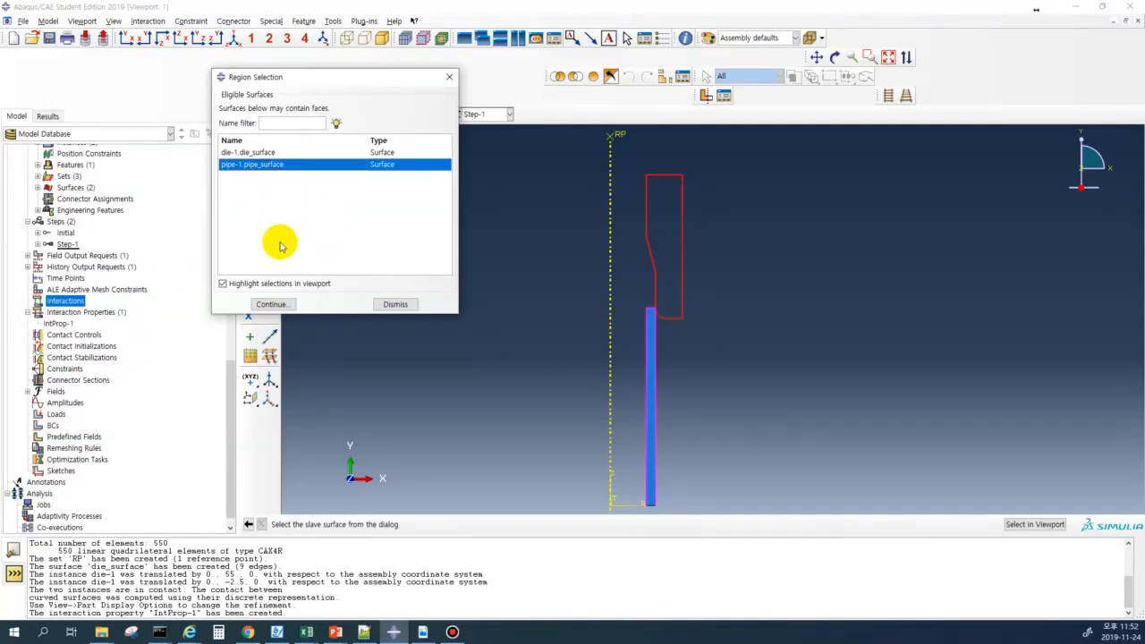
click(270, 304)
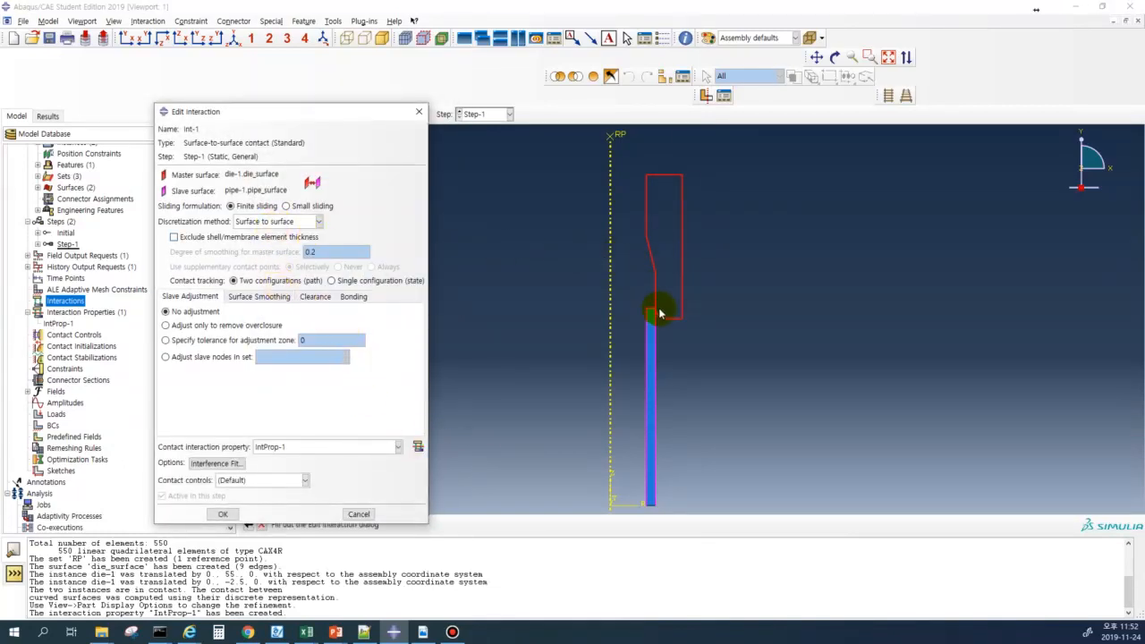
- Set the contact discretization method to Node to surface with contact property IntProp-1, and save the interaction
click(281, 222)
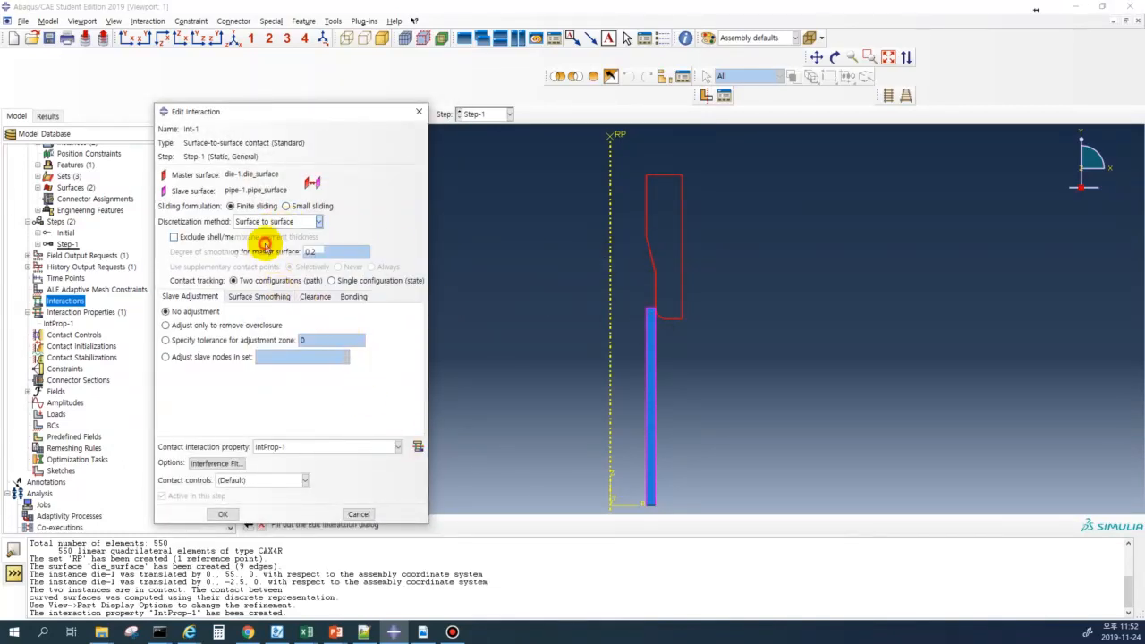
click(264, 247)
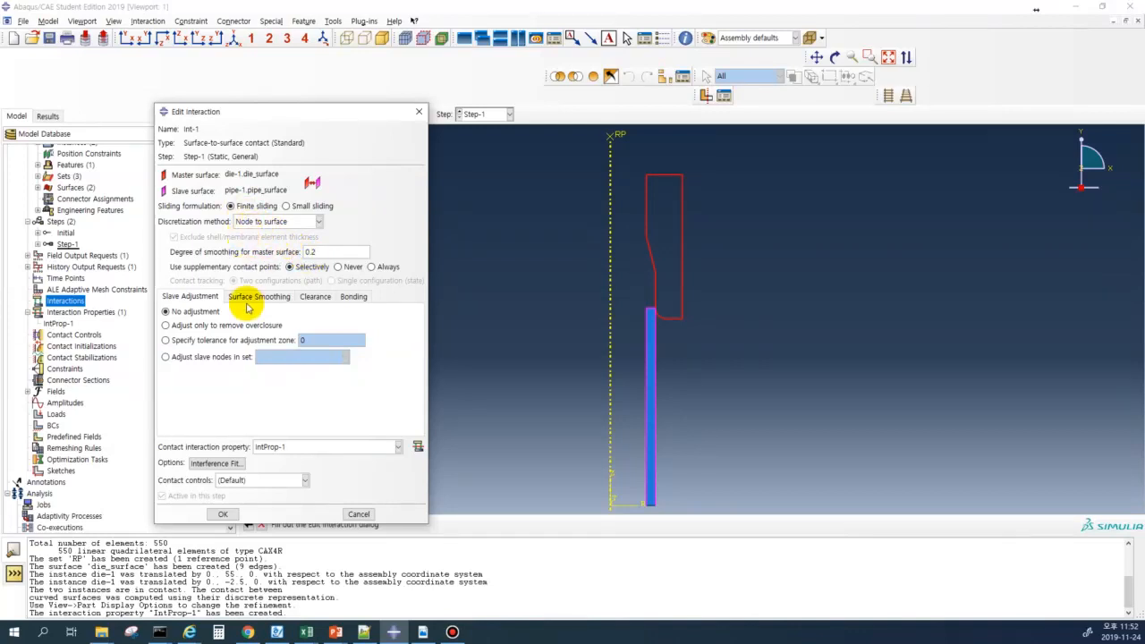
click(291, 447)
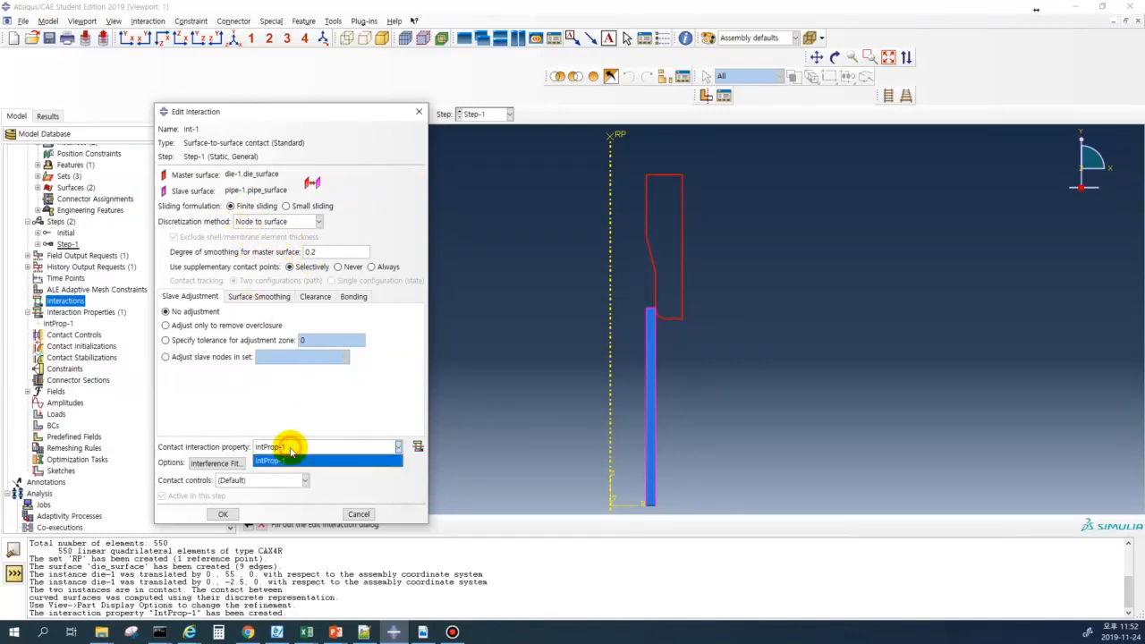
click(279, 461)
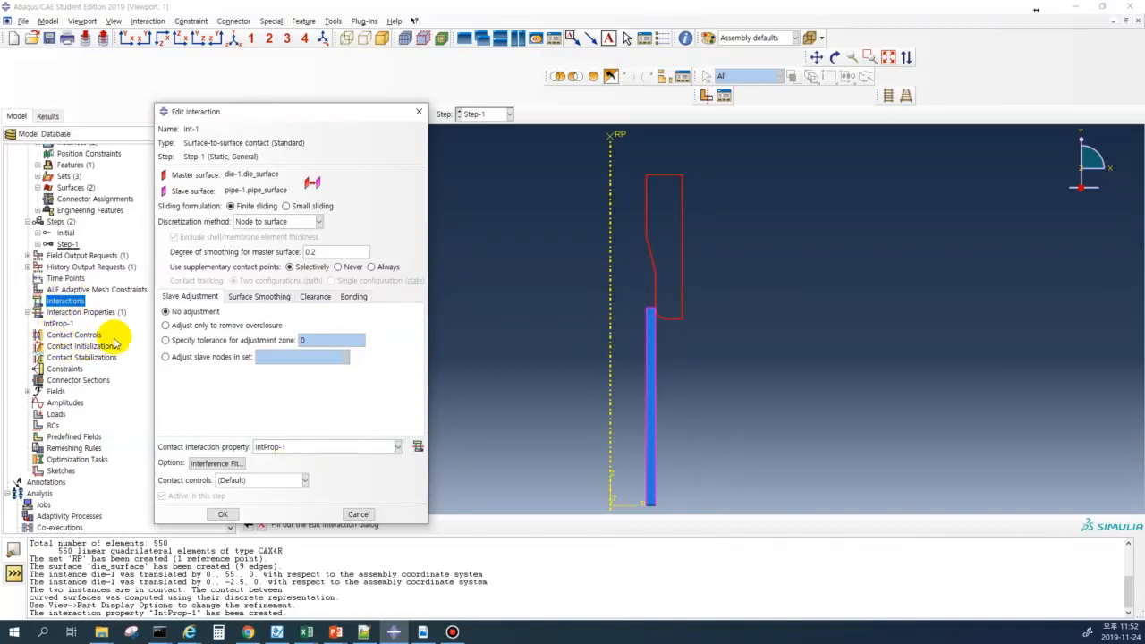
click(227, 515)
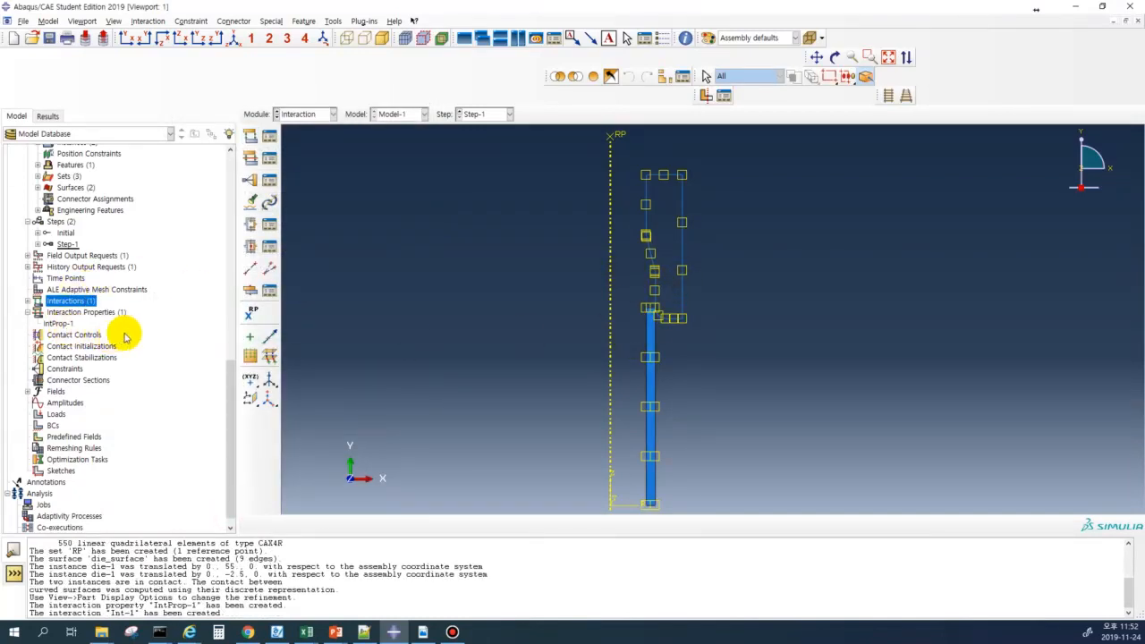
- Check the interaction settings and the boundary condition pages in the lecture PDF, and return to Abaqus/CAE
scroll(131, 344, down, 1)
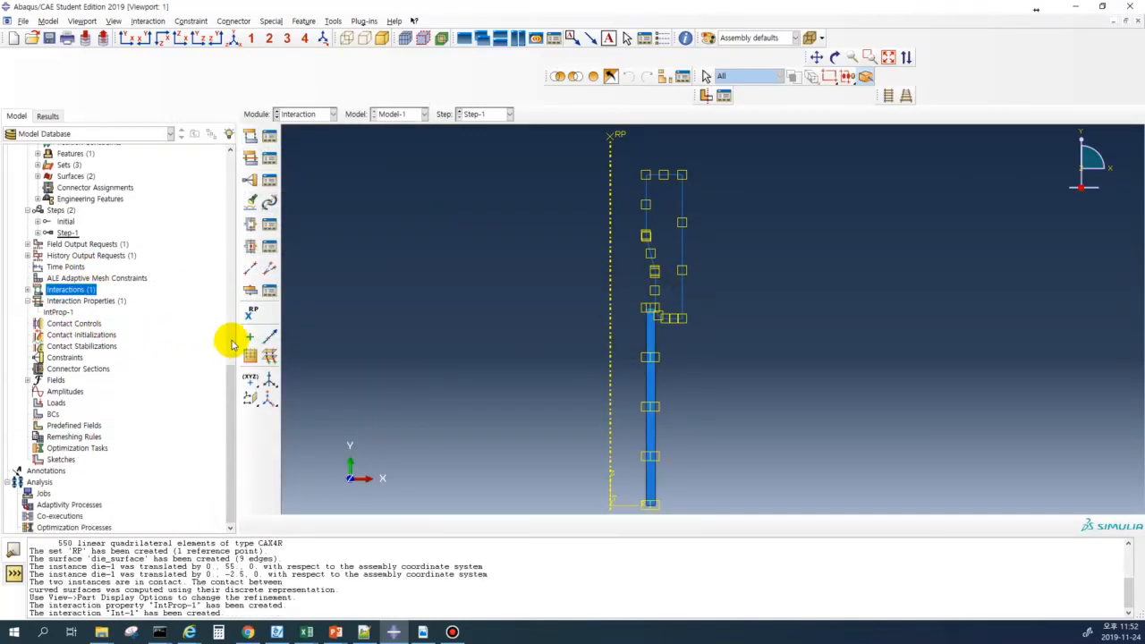
key(alt+Tab)
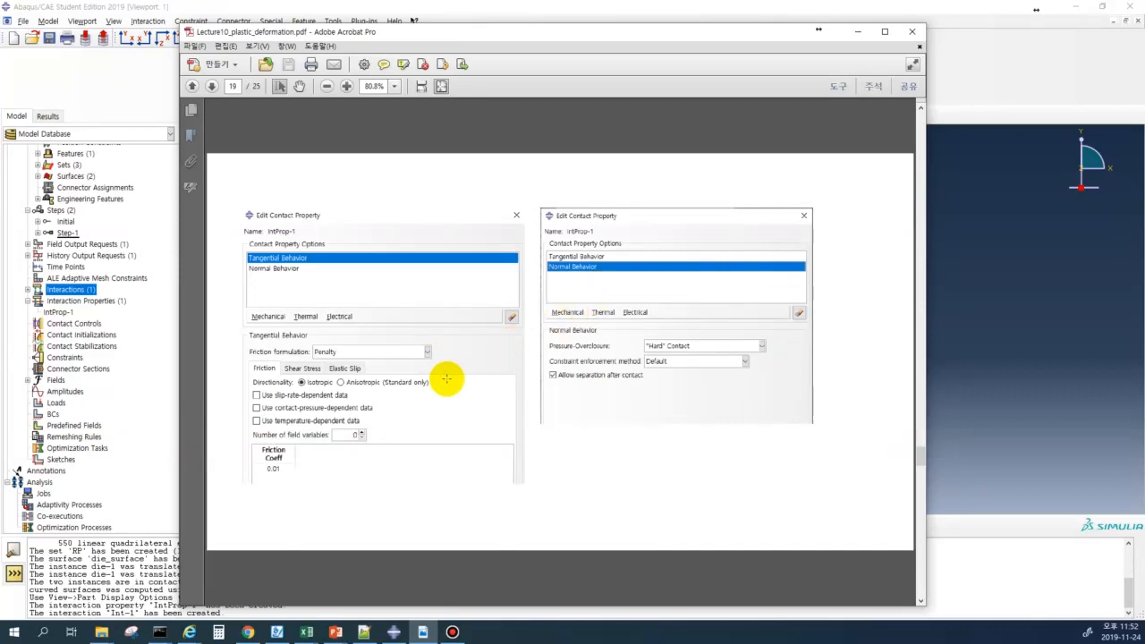
scroll(536, 377, down, 1)
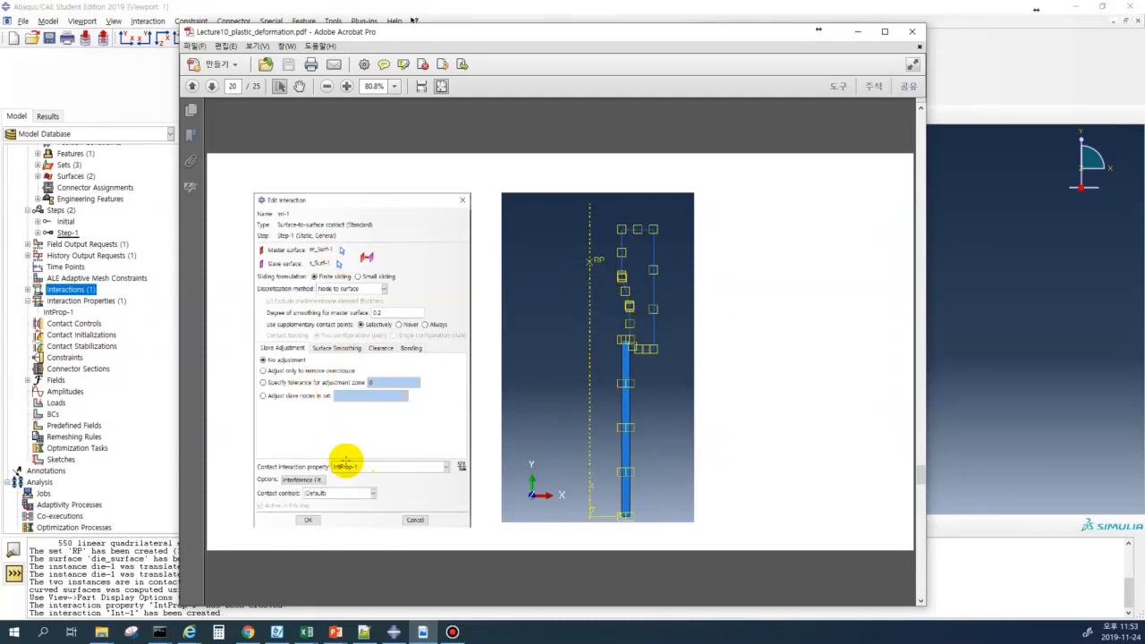
scroll(376, 418, down, 2)
scroll(378, 412, up, 1)
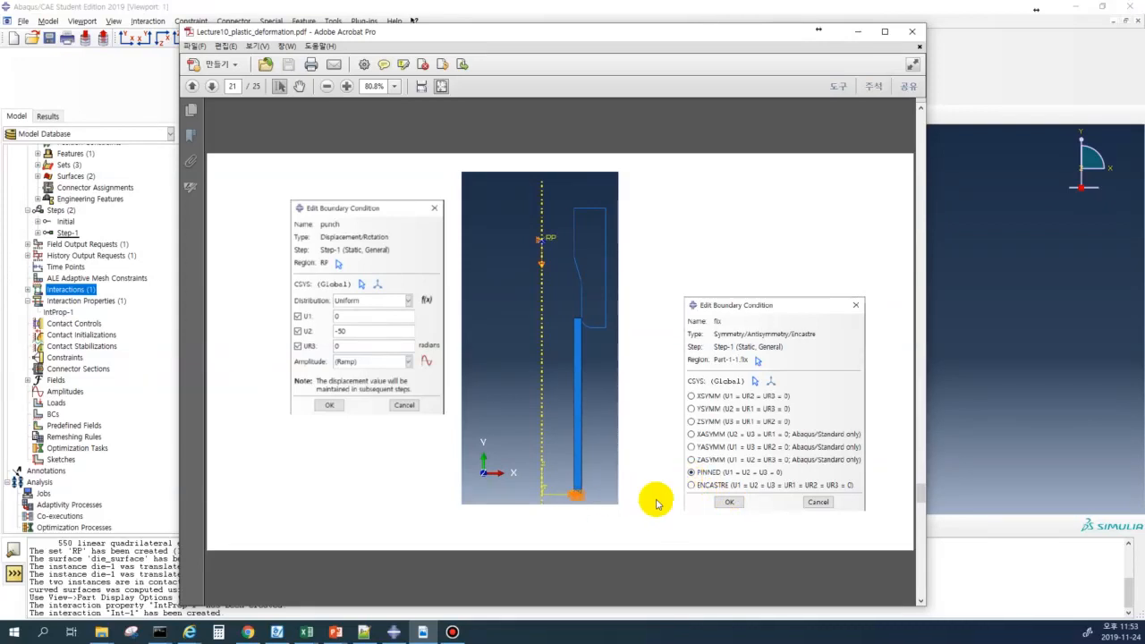
click(857, 31)
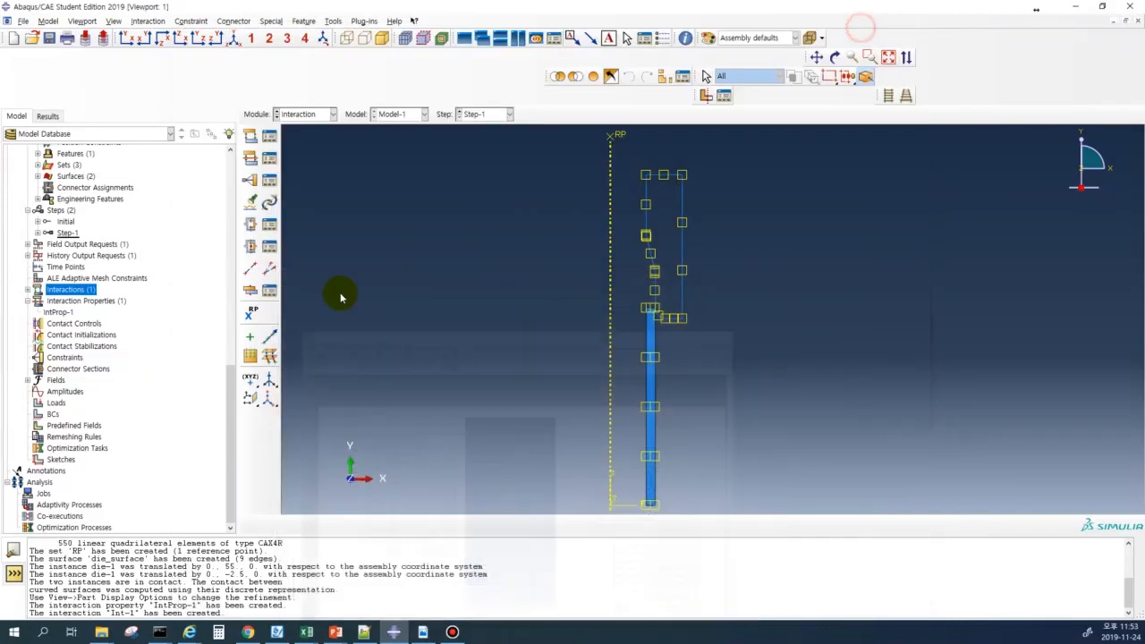
- Create a Symmetry/Antisymmetry/Encastre boundary condition named fix in Step-1 that sets the pipe-1.fix set to PINNED
double_click(54, 414)
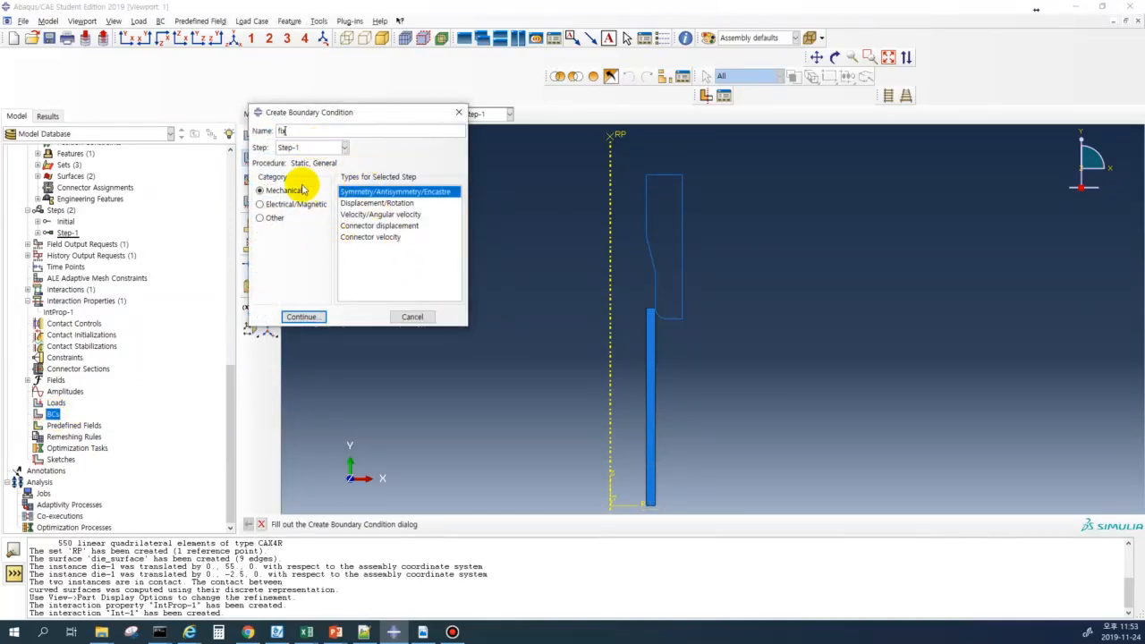
click(304, 317)
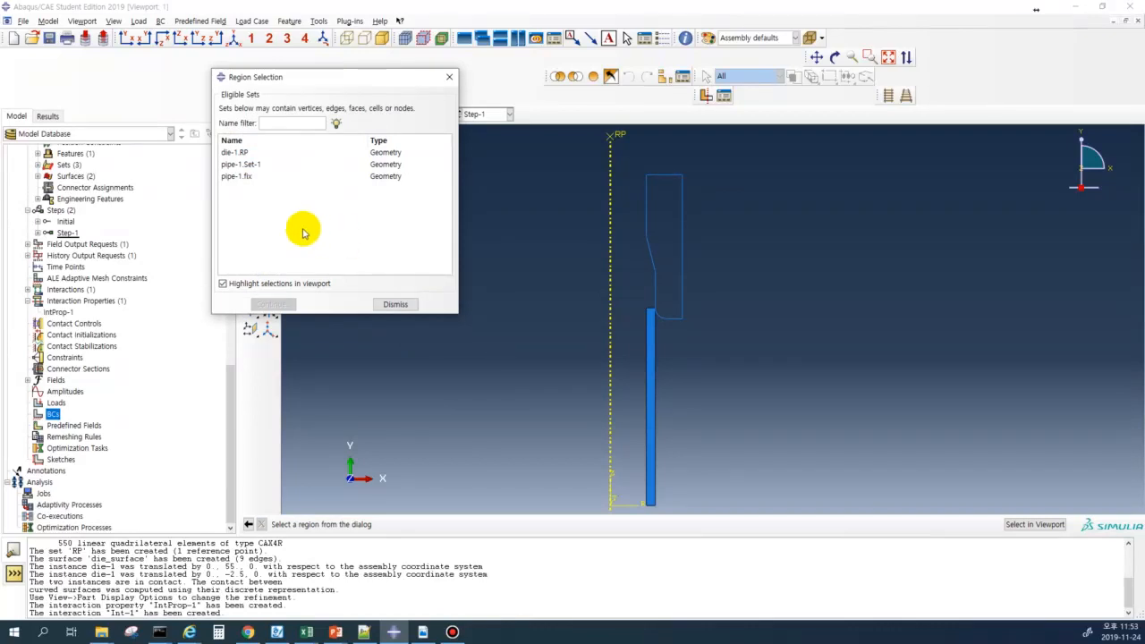
click(253, 176)
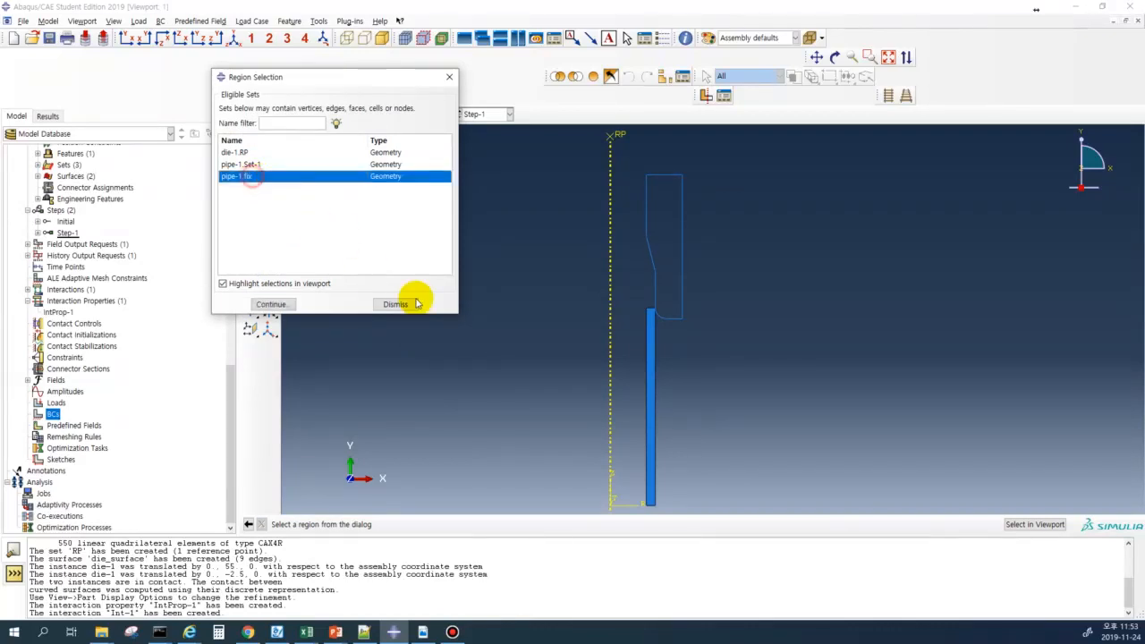
click(275, 304)
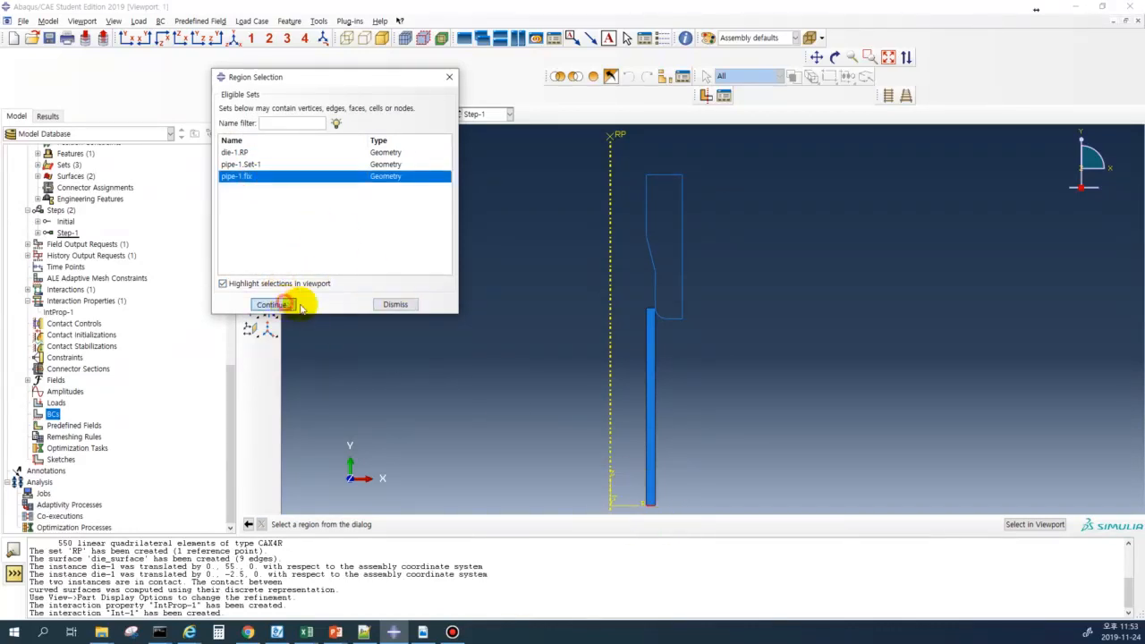
click(129, 316)
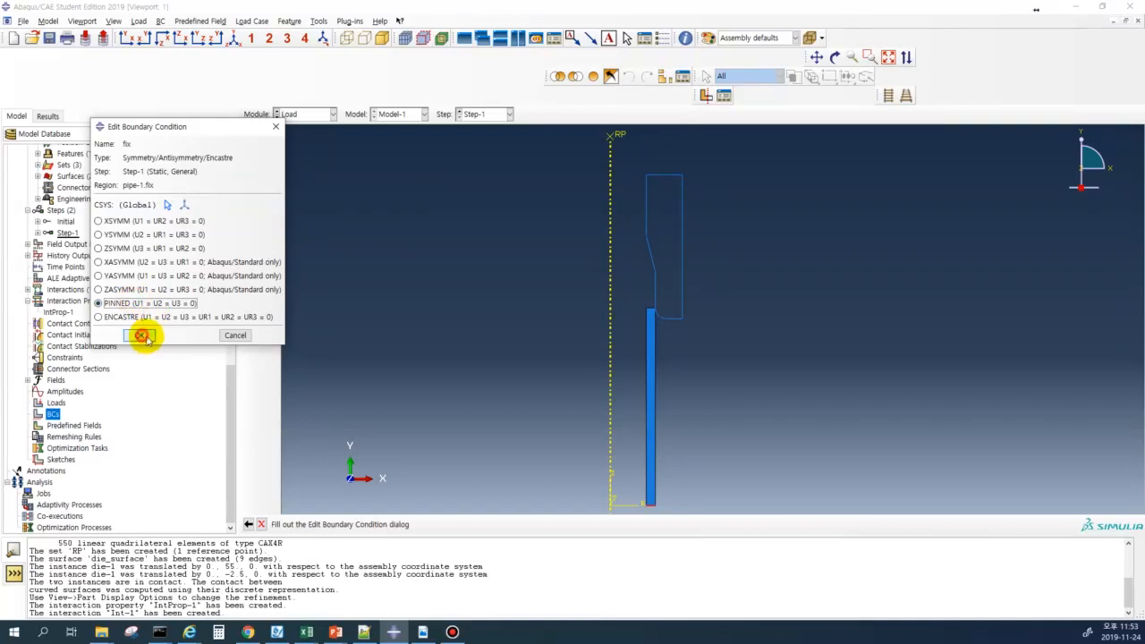
click(140, 335)
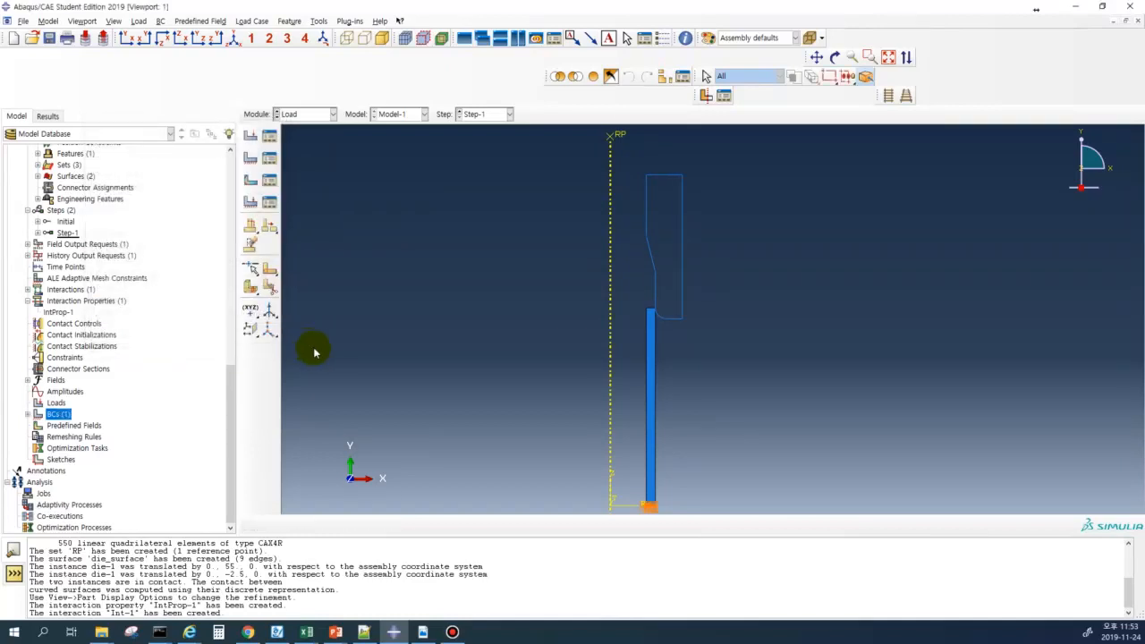
- Create a Displacement/Rotation boundary condition named die_moving in Step-1 on the die-1.RP set
click(28, 413)
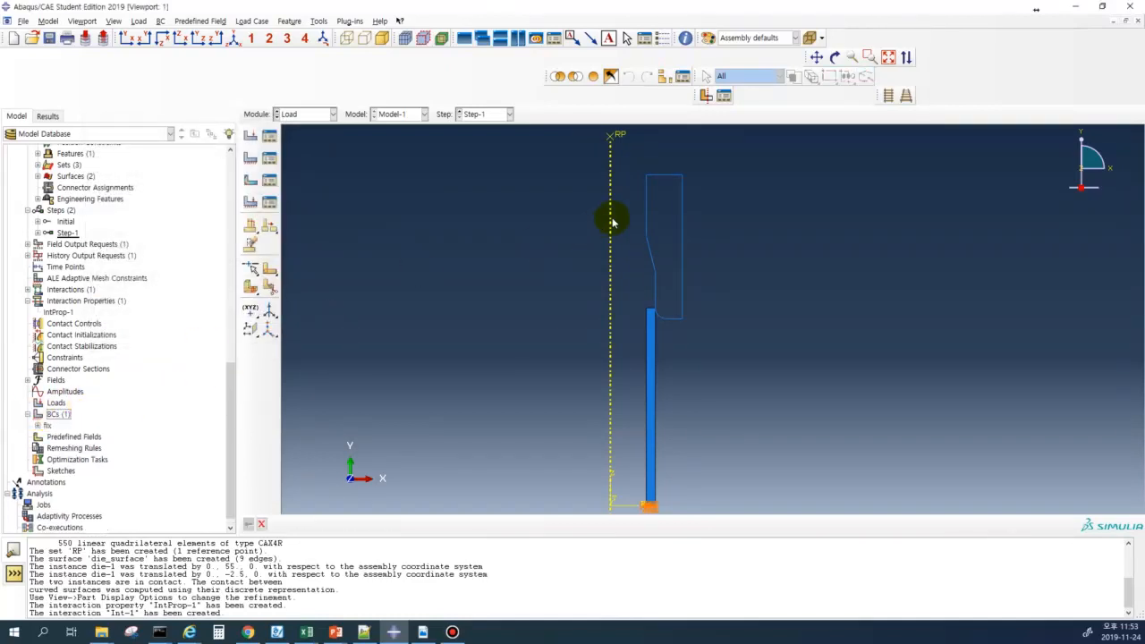
double_click(57, 416)
click(371, 203)
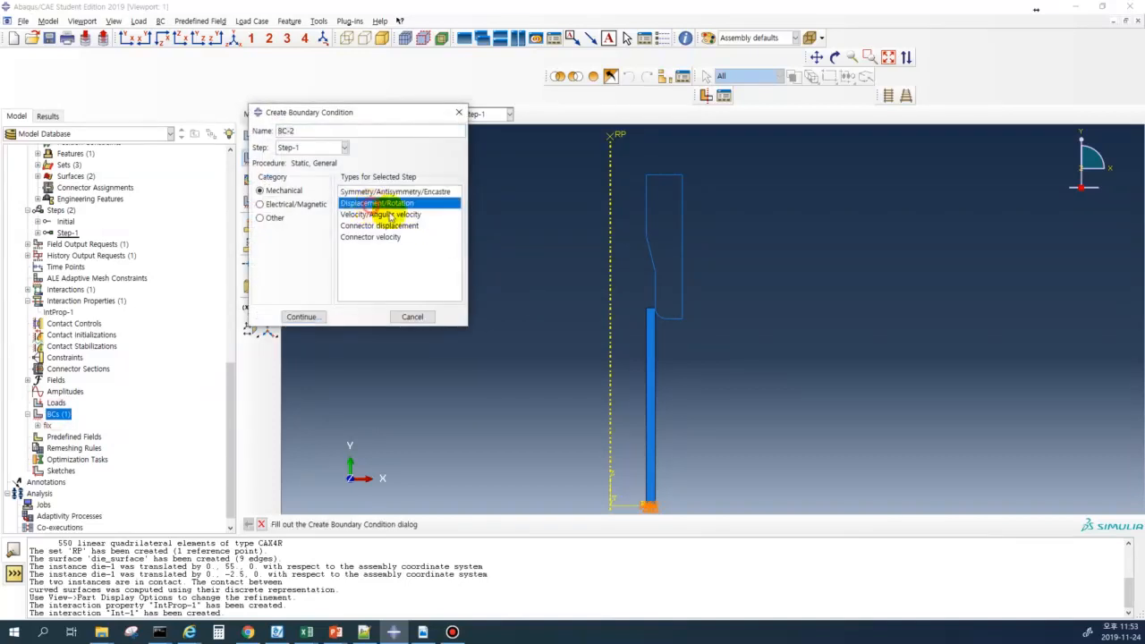
click(321, 132)
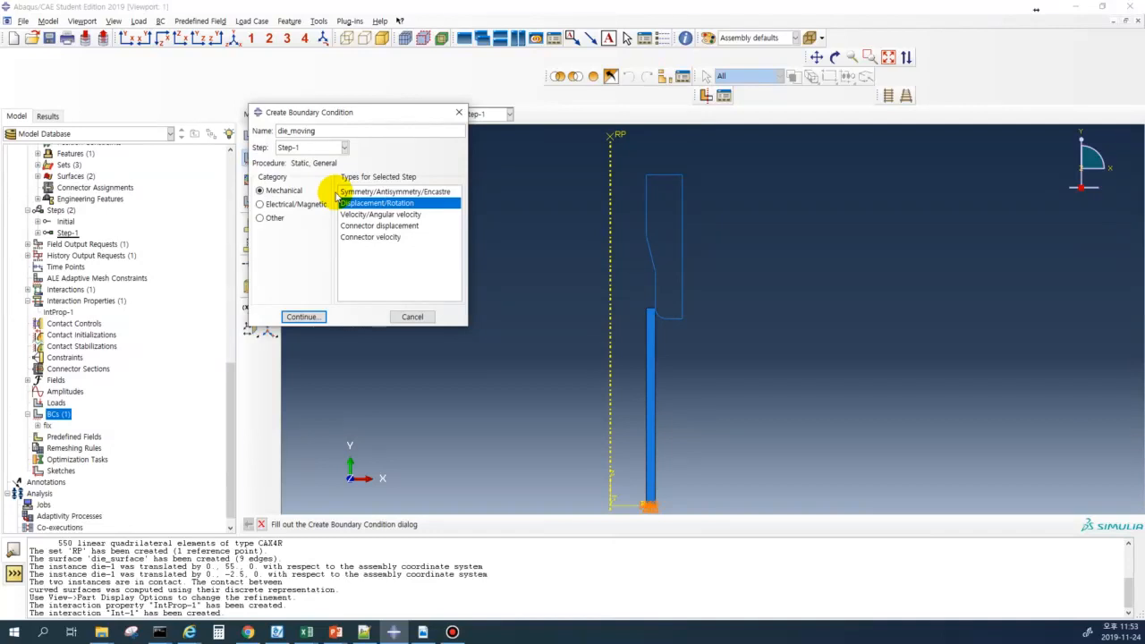
click(302, 317)
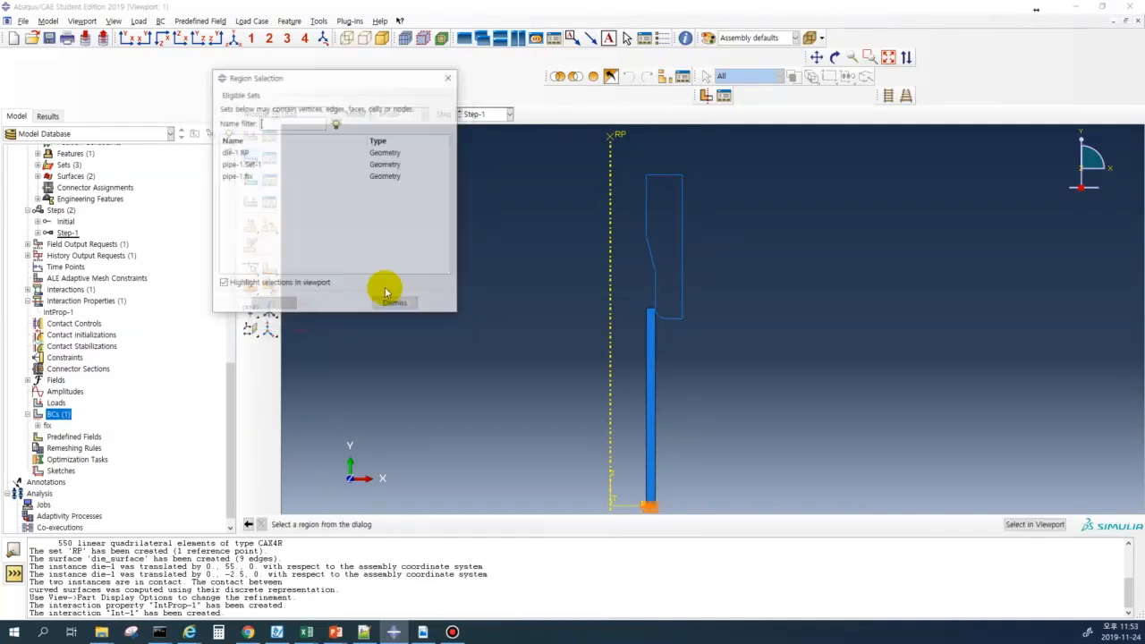
click(253, 153)
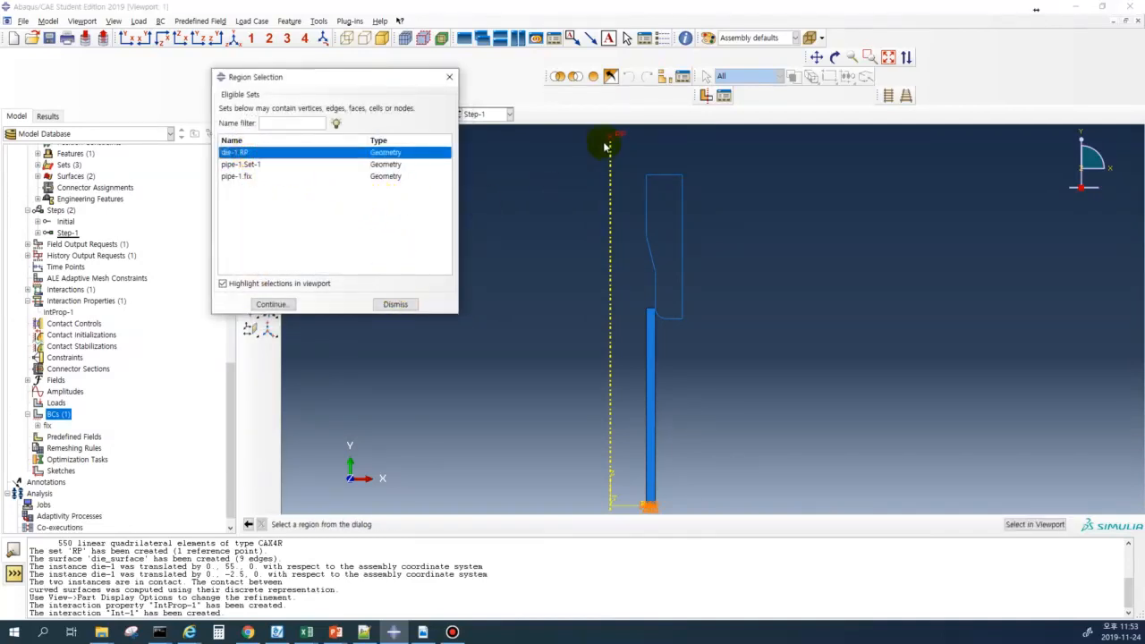
click(282, 303)
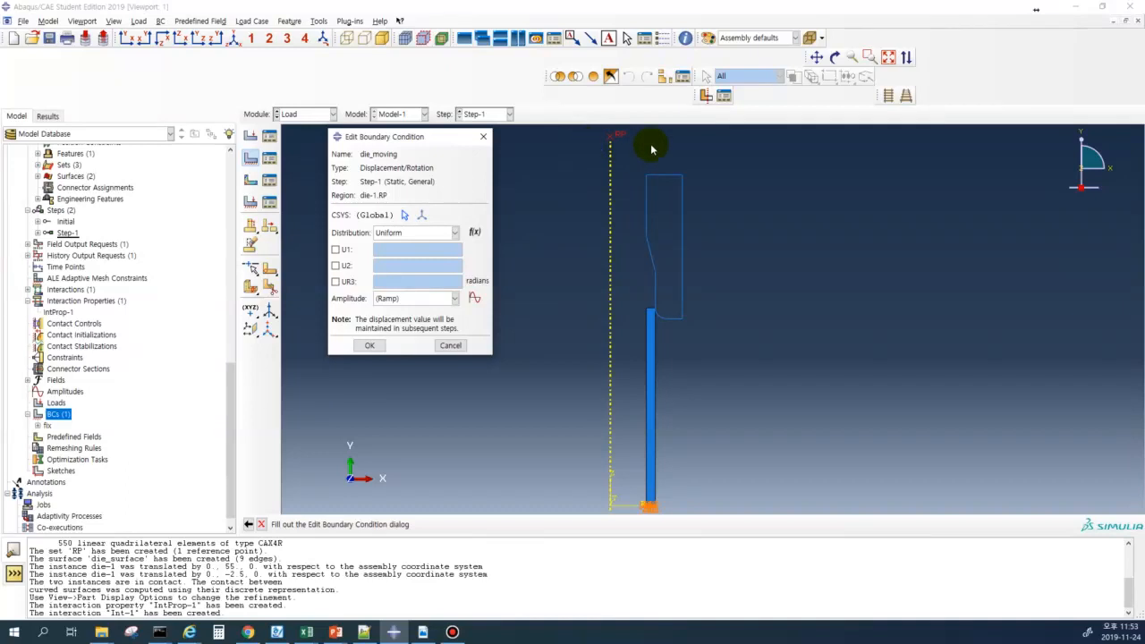
- Constrain U1 and UR3 of die_moving to 0, prescribe a downward U2 displacement, and save the boundary condition
click(335, 250)
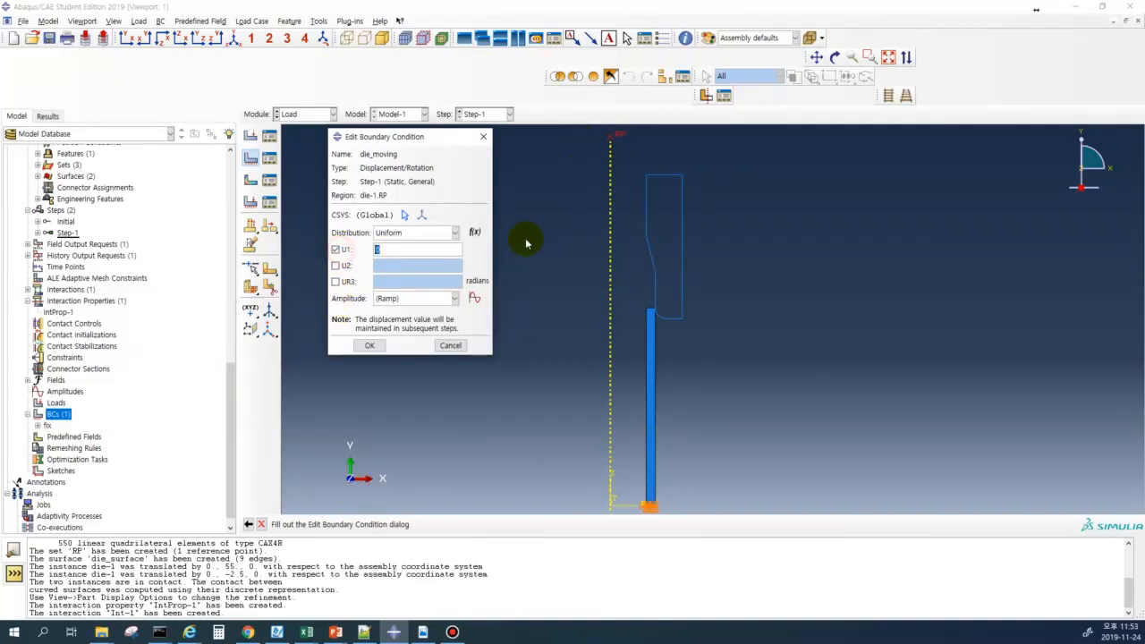
click(346, 282)
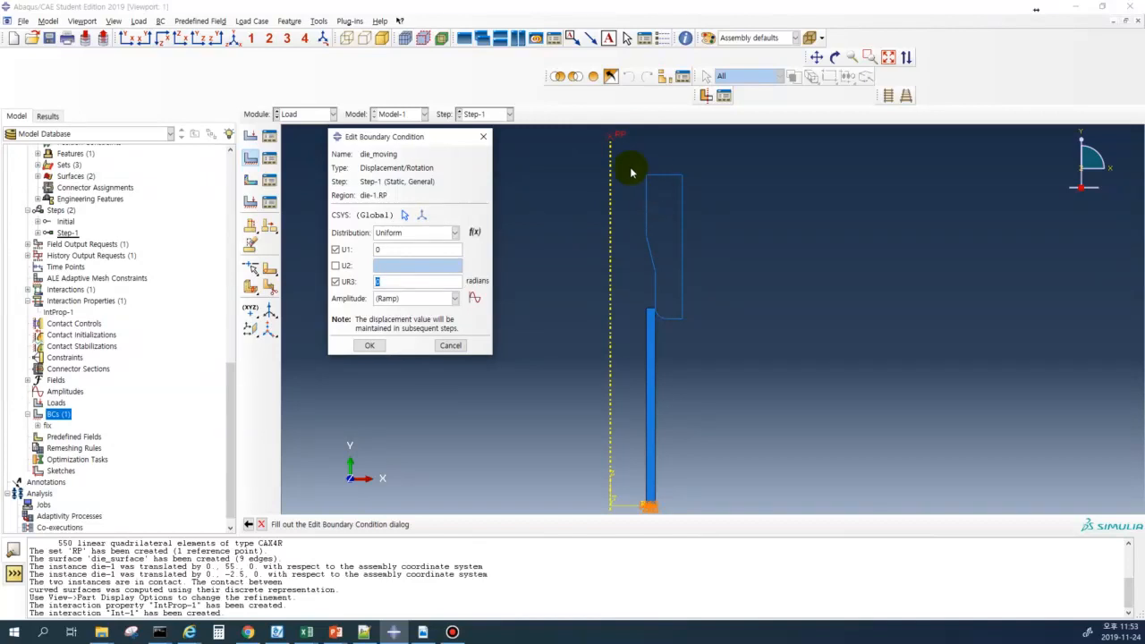
click(336, 266)
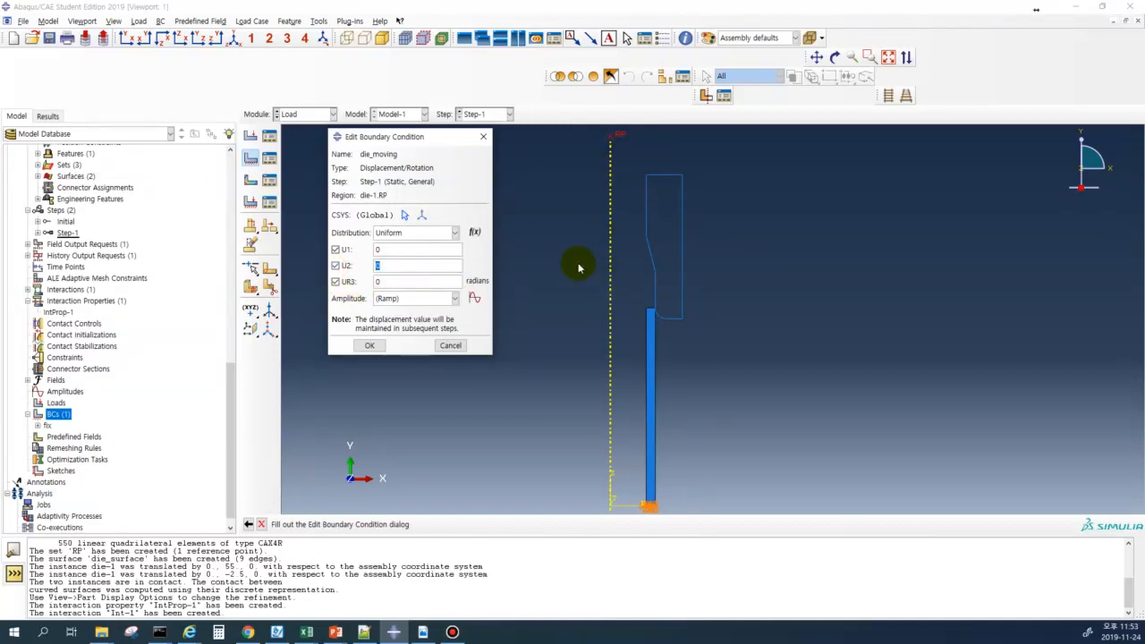
double_click(408, 266)
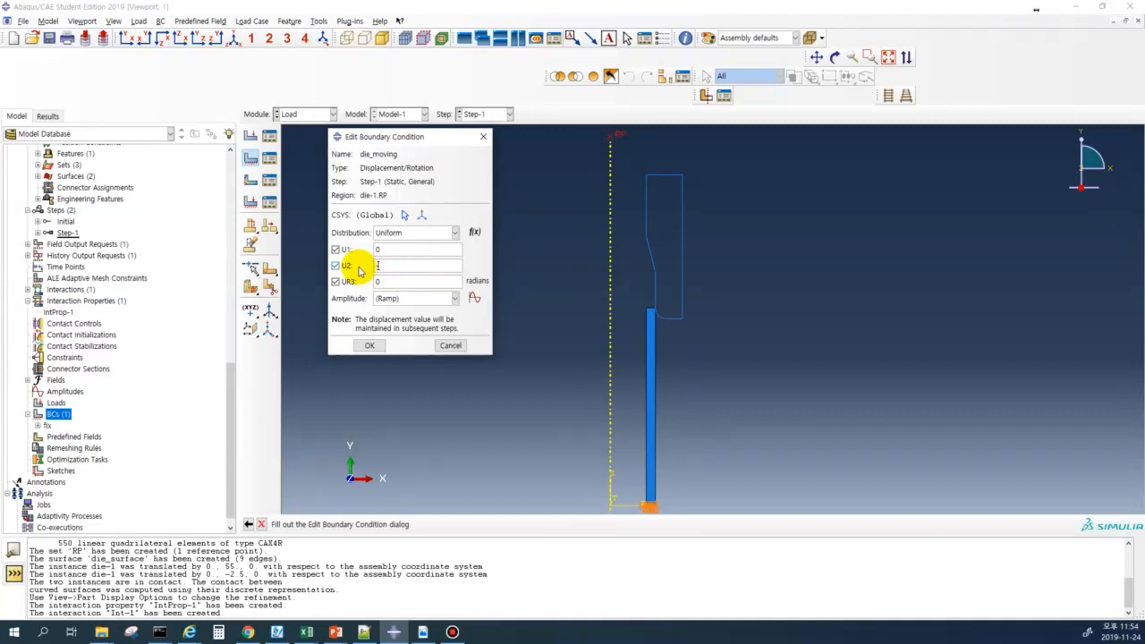
click(369, 345)
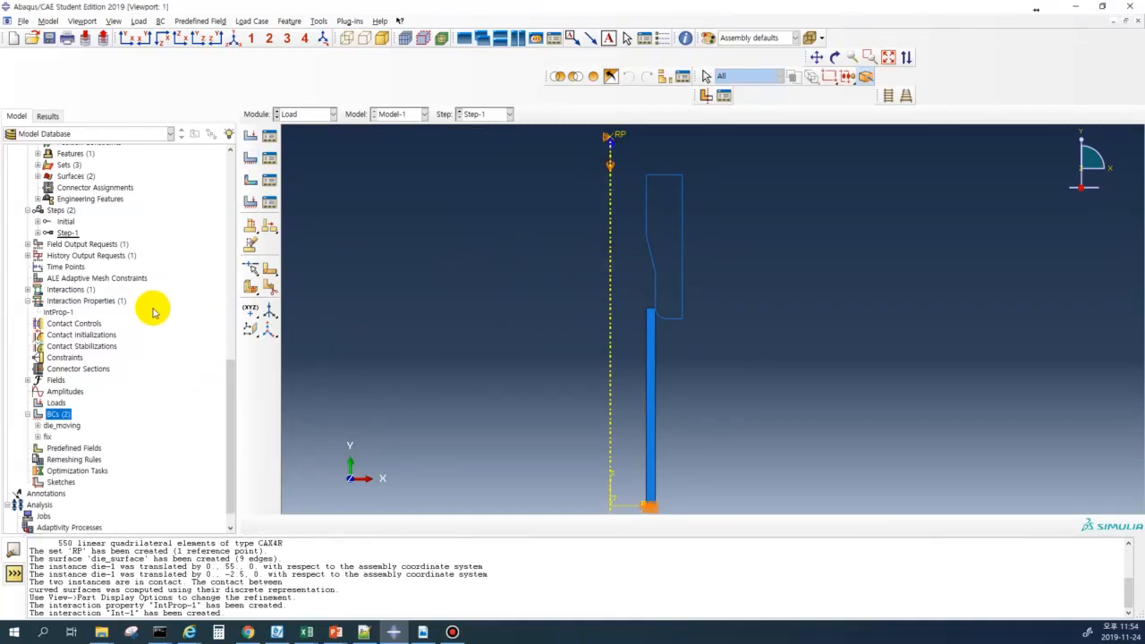
- Check the boundary condition and result pages in the lecture PDF, and return to Abaqus/CAE
scroll(141, 376, down, 2)
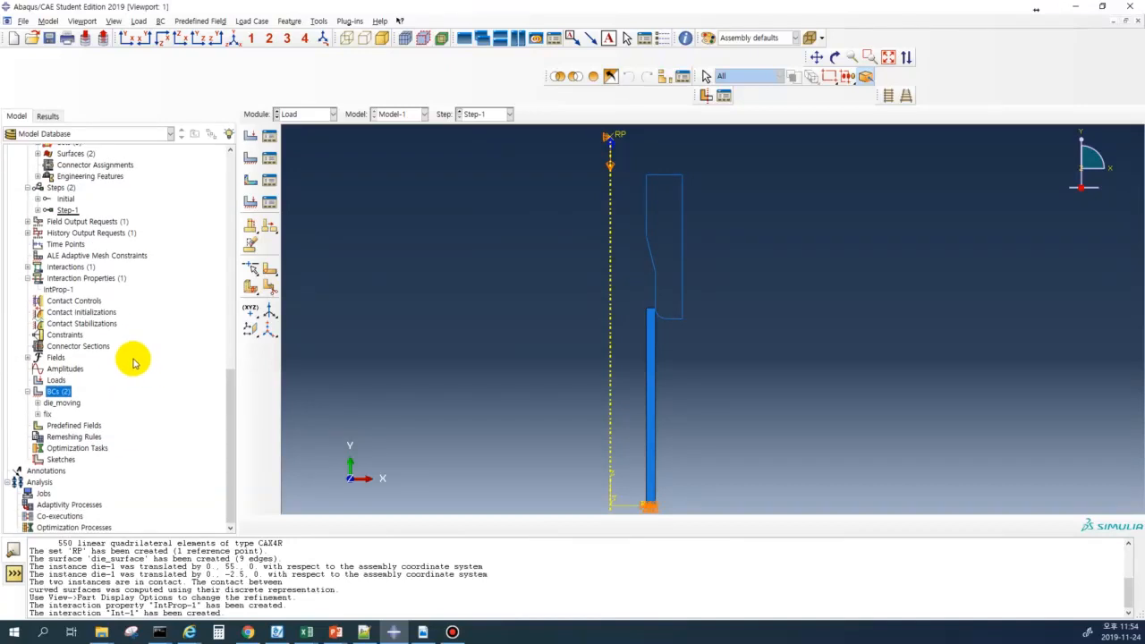
key(alt+Tab)
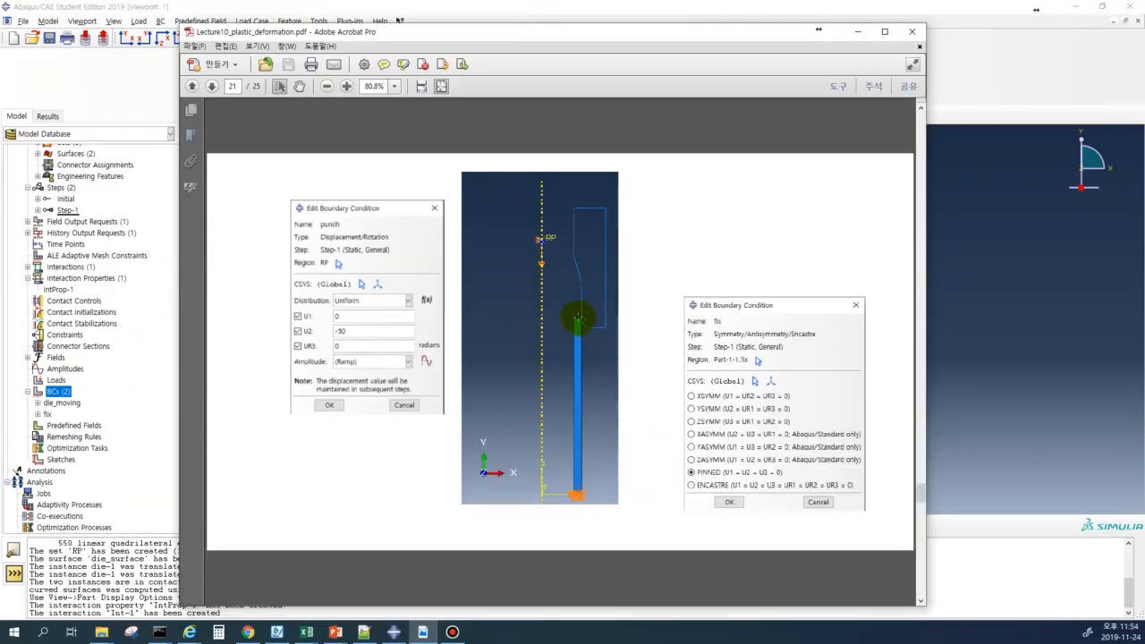
scroll(579, 276, down, 5)
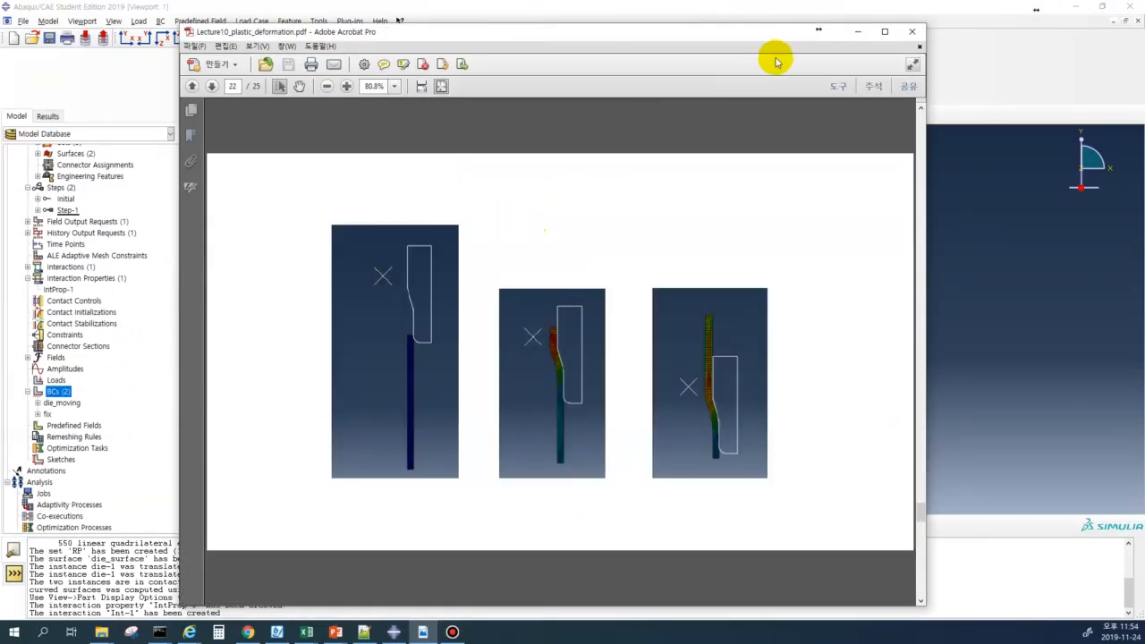
click(856, 34)
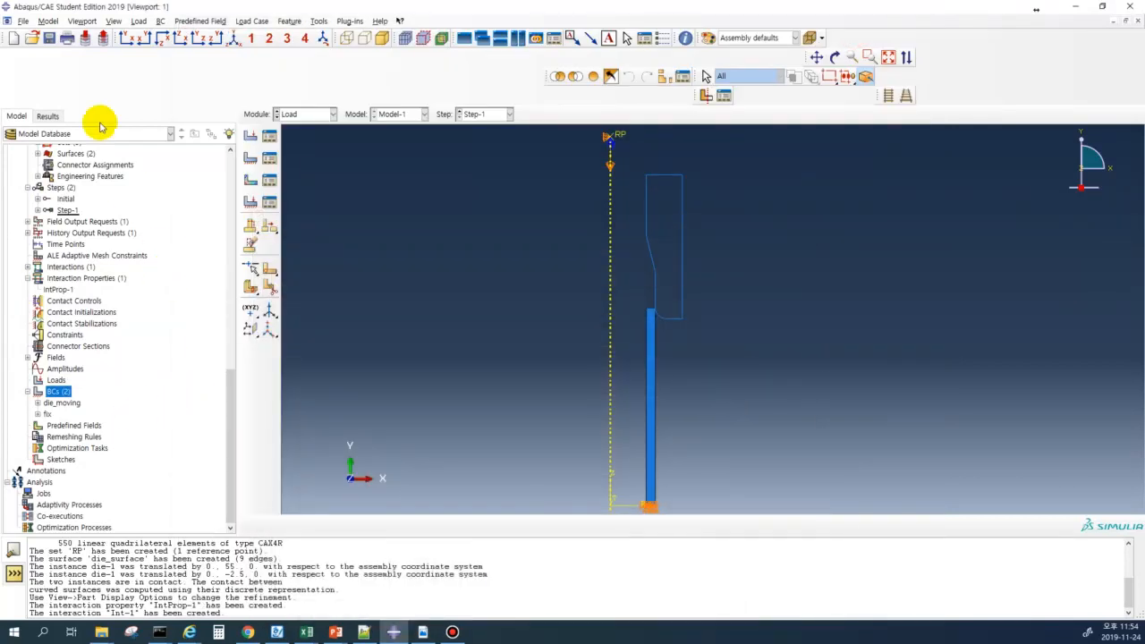
- Set the work directory to the epmodel folder inside CAE_2019 on drive D
click(24, 21)
click(43, 81)
click(449, 170)
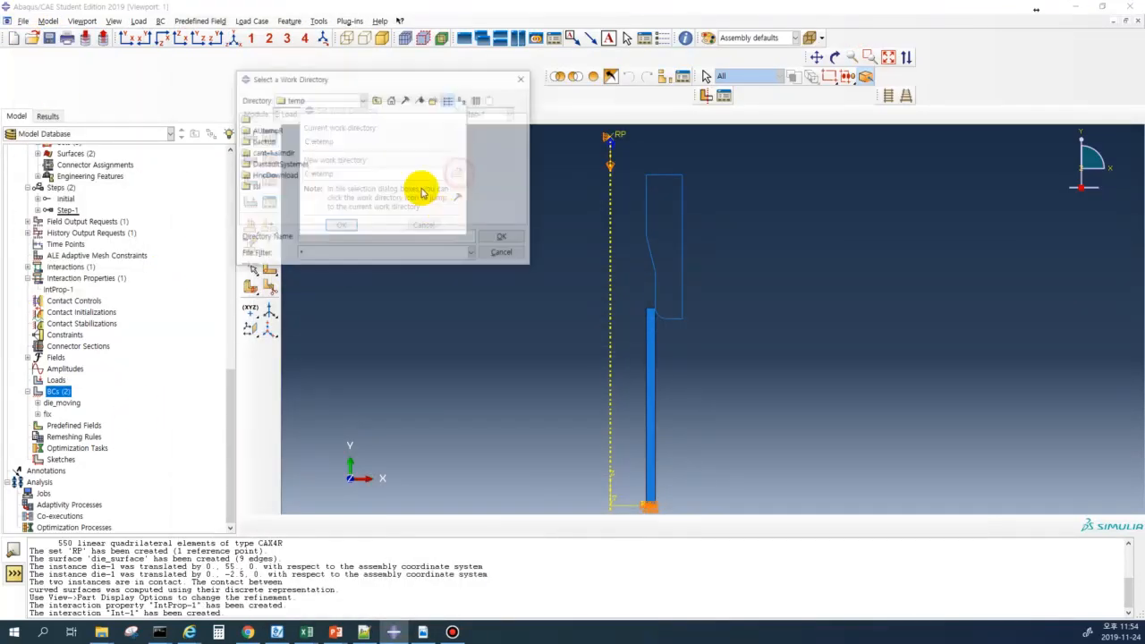
click(320, 105)
click(292, 138)
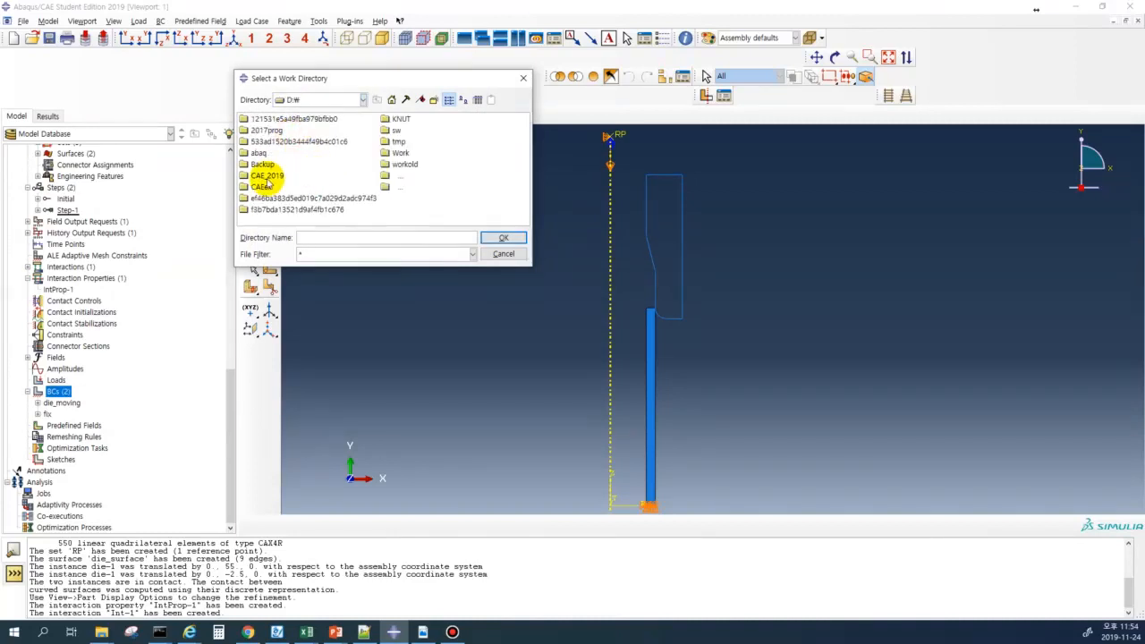
double_click(267, 177)
click(333, 142)
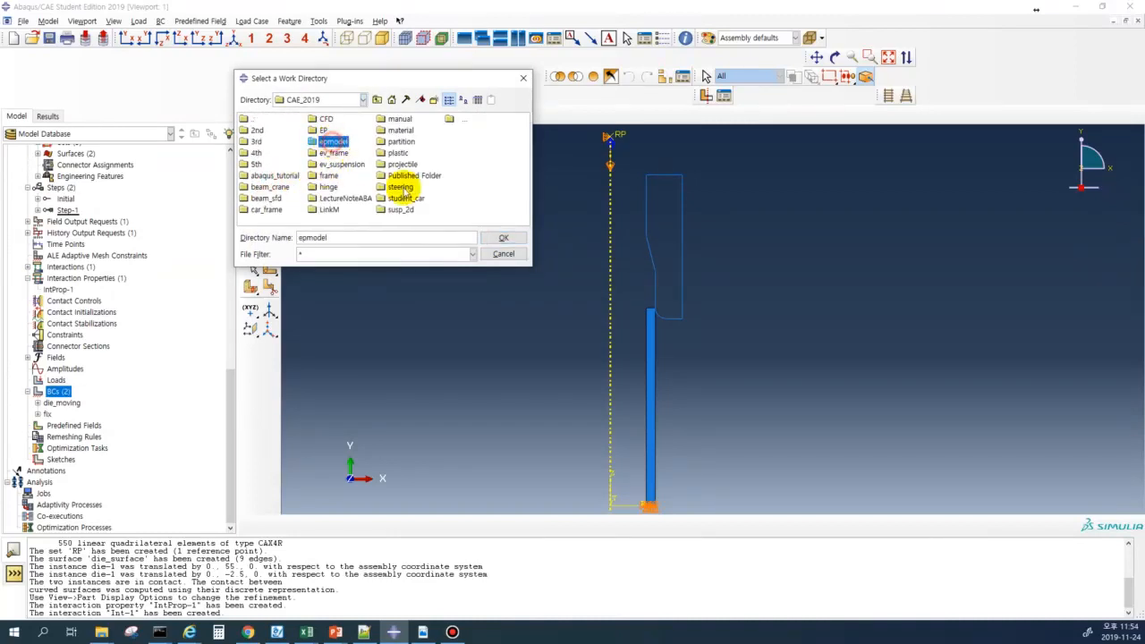
click(500, 238)
click(349, 228)
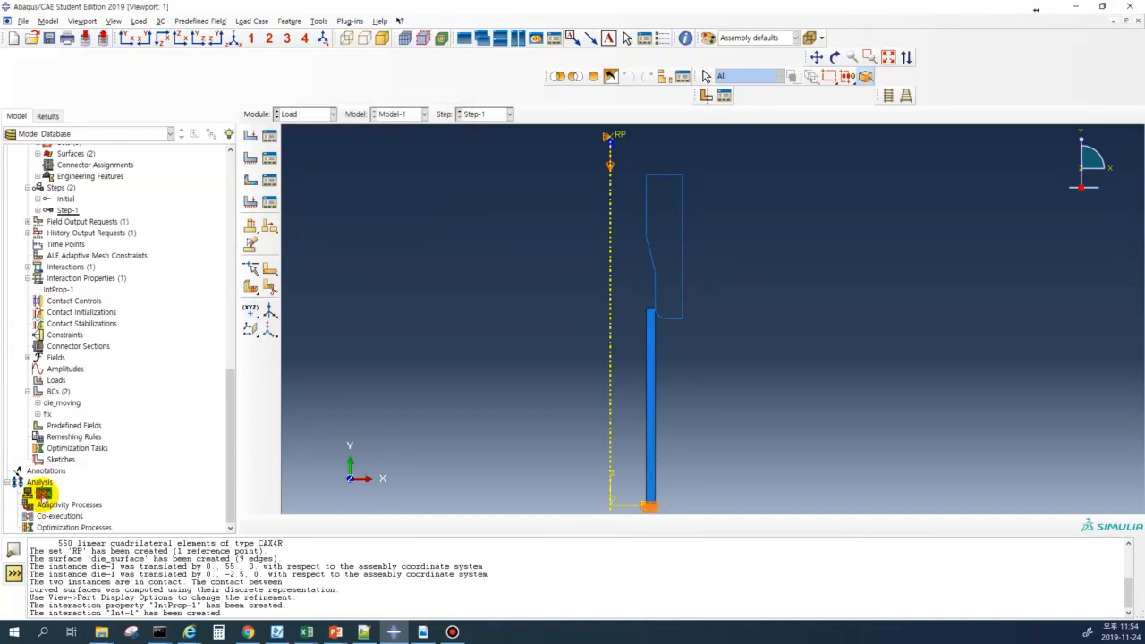
- Create a full-analysis job named 01_drawing001 from Model-1 and submit it for analysis
double_click(43, 492)
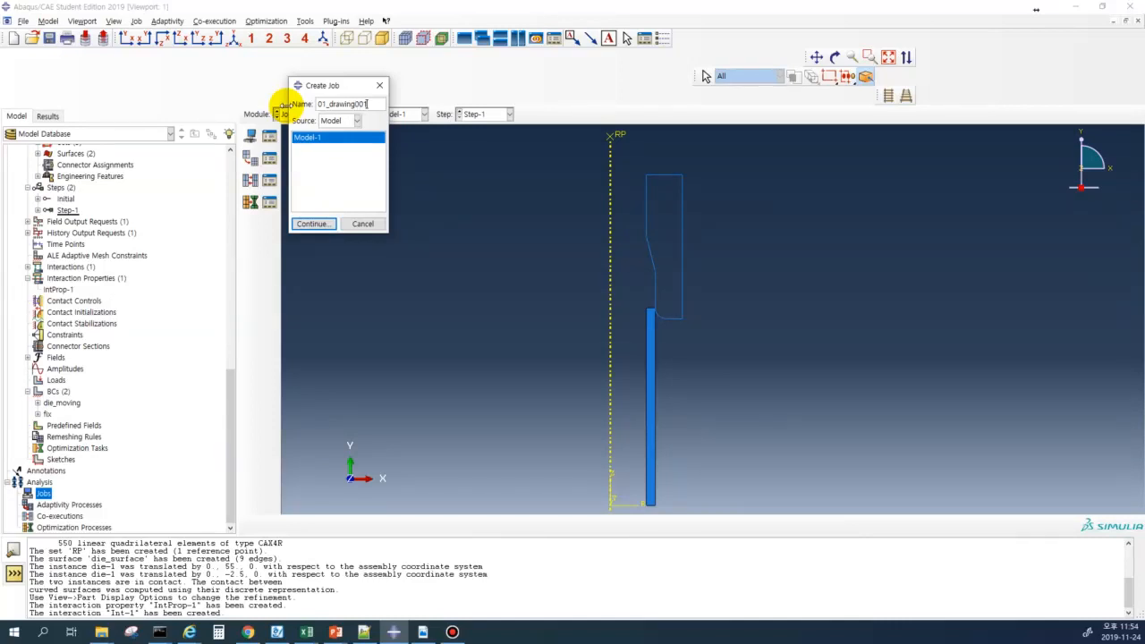
click(313, 225)
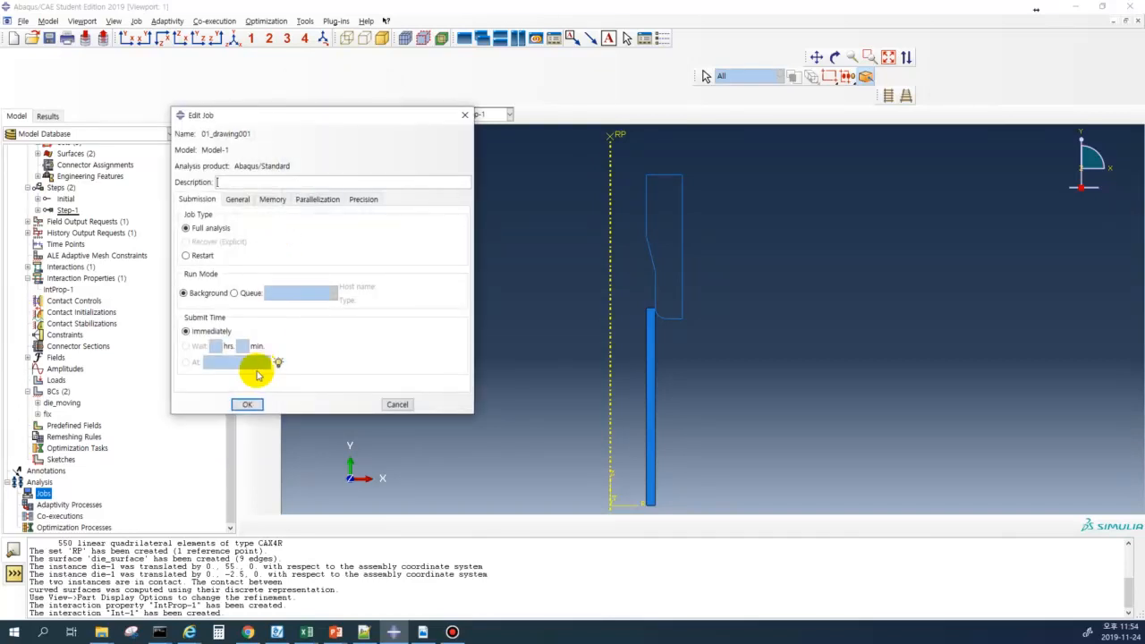
click(247, 404)
click(17, 493)
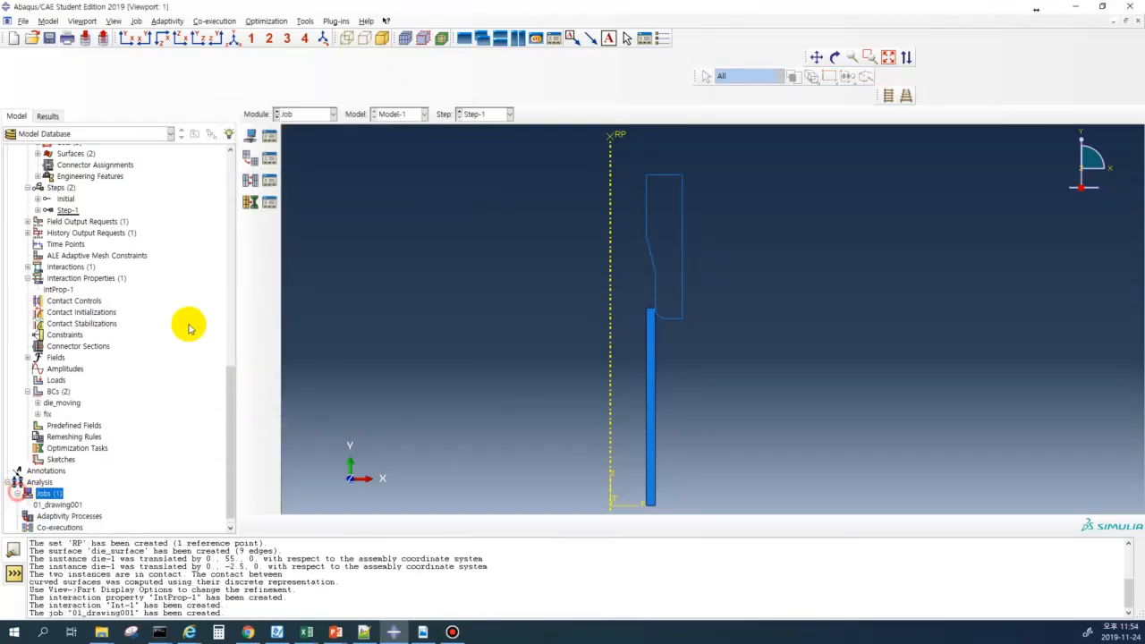
click(250, 135)
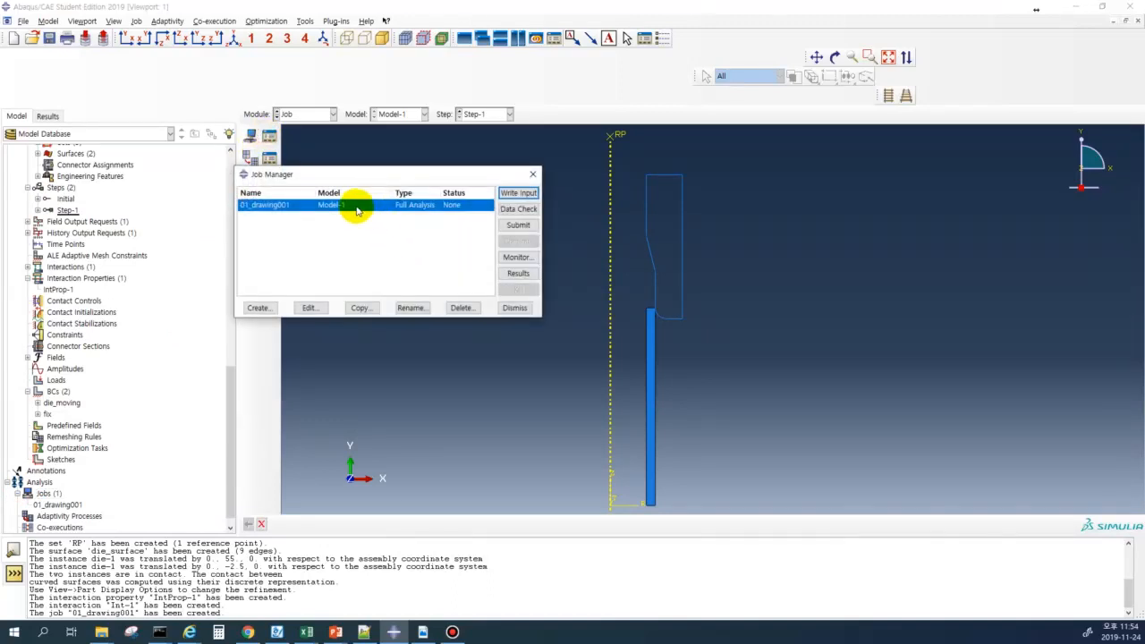
click(518, 225)
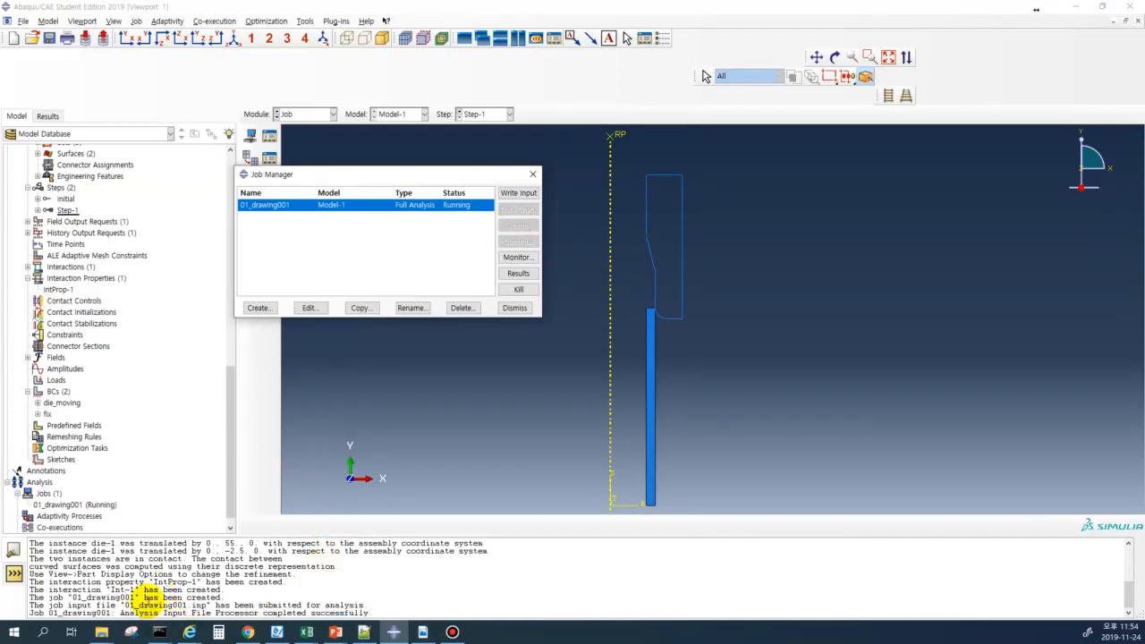
- Monitor the increments and iterations of job 01_drawing001 until the analysis ends, and close the monitor
click(517, 257)
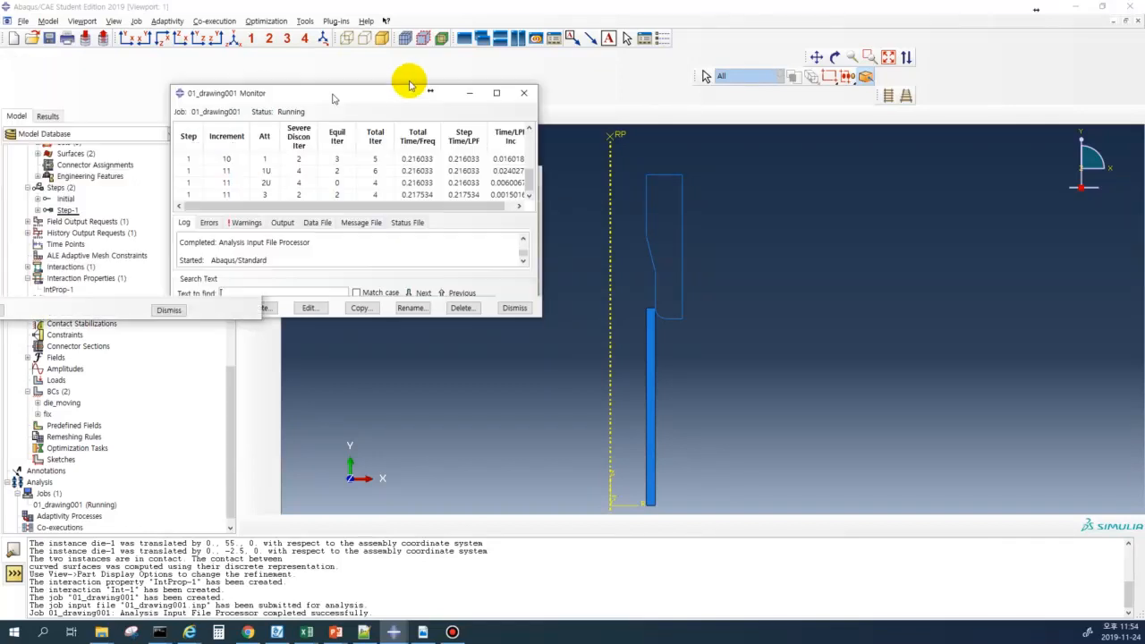
scroll(435, 145, up, 9)
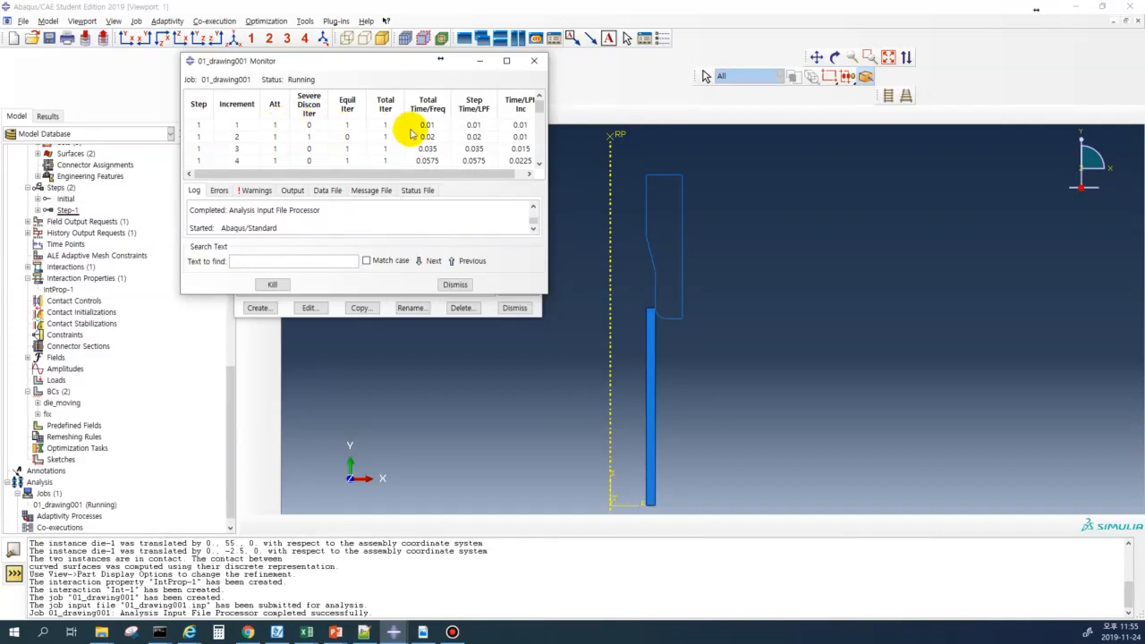
scroll(384, 142, down, 2)
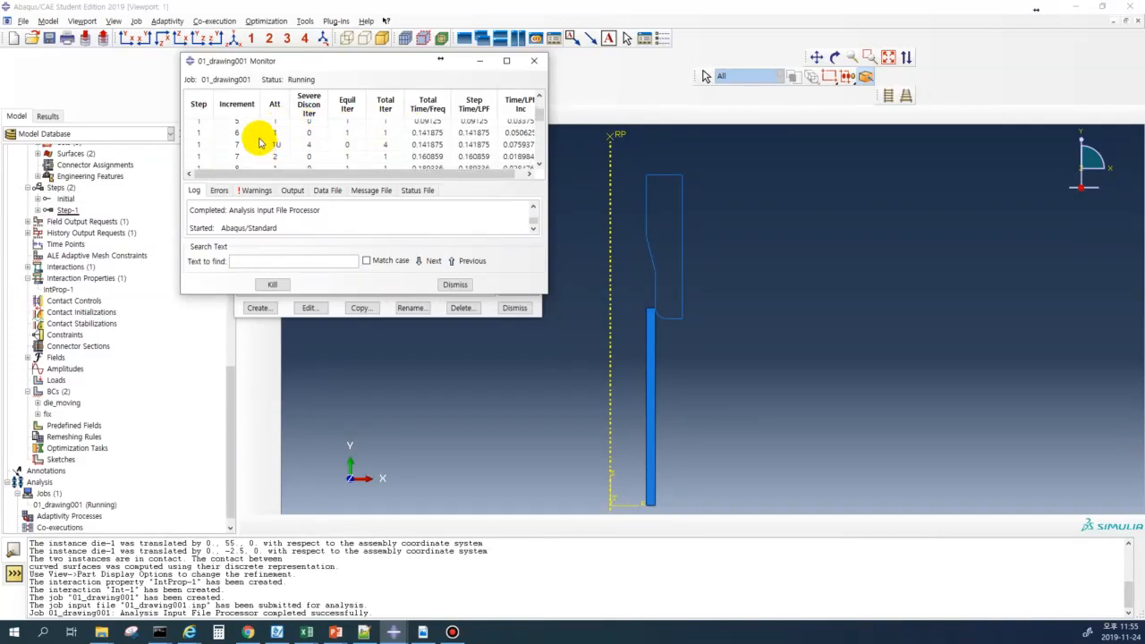
scroll(287, 145, down, 2)
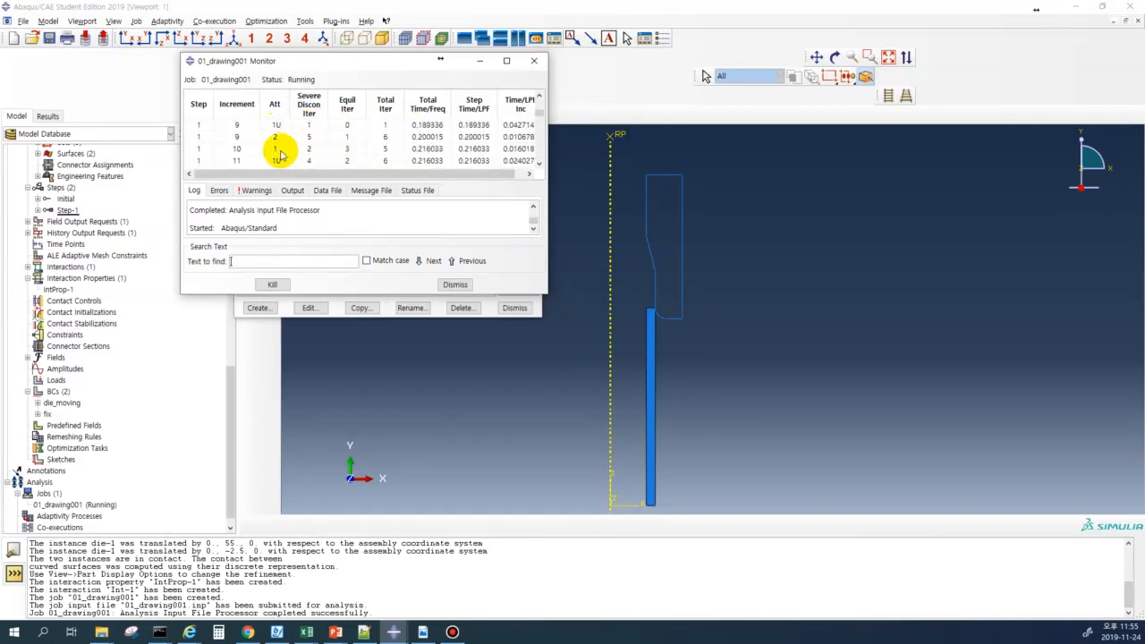
scroll(320, 153, down, 1)
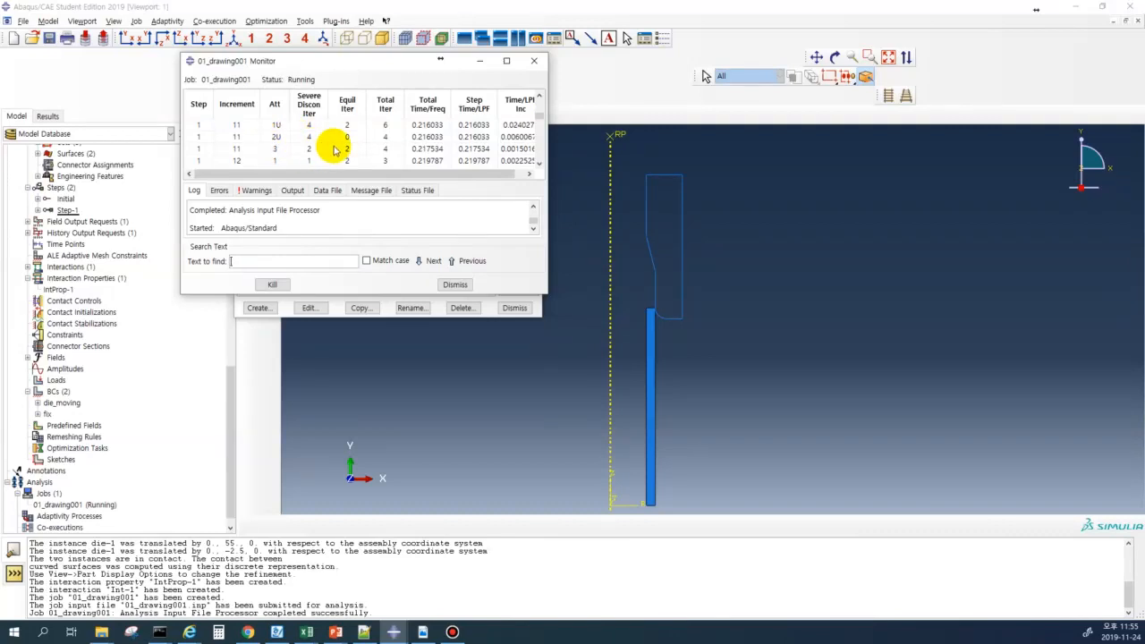
drag(547, 155, 546, 163)
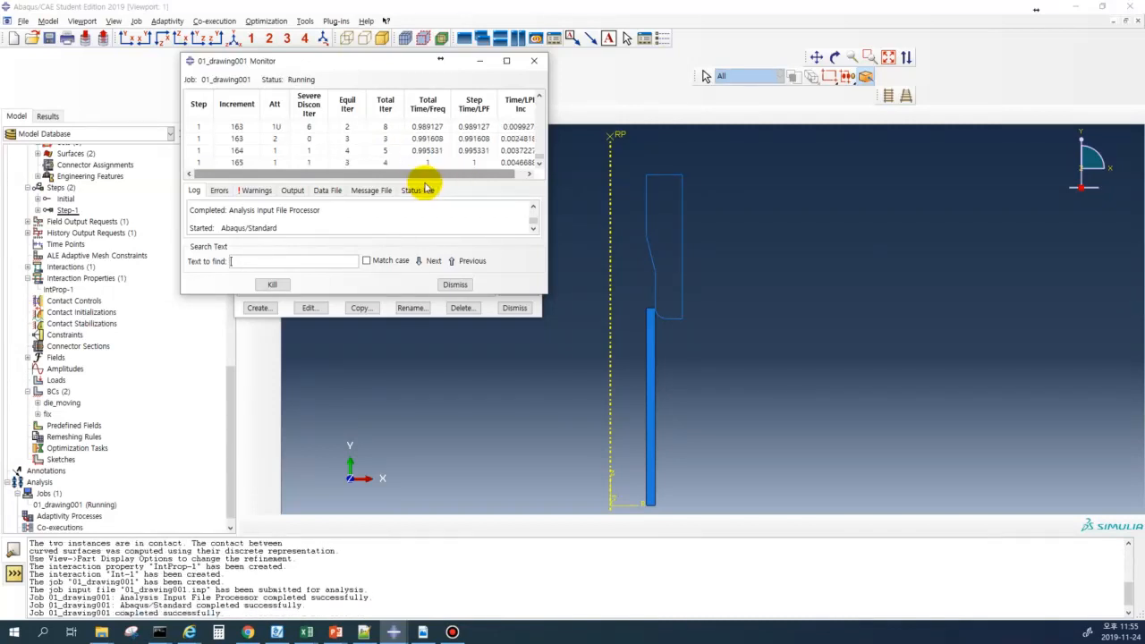
click(455, 286)
- Open the results of job 01_drawing001 and plot the Mises stress contours on the deformed shape
click(516, 274)
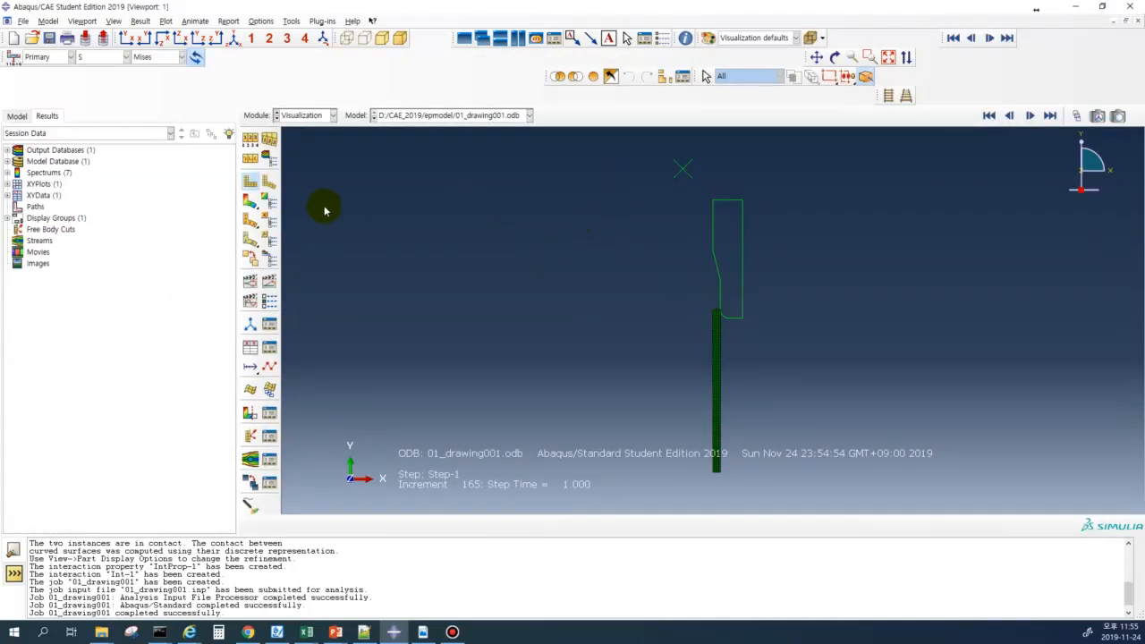
click(250, 203)
scroll(640, 270, up, 1)
scroll(743, 409, down, 3)
scroll(711, 431, up, 2)
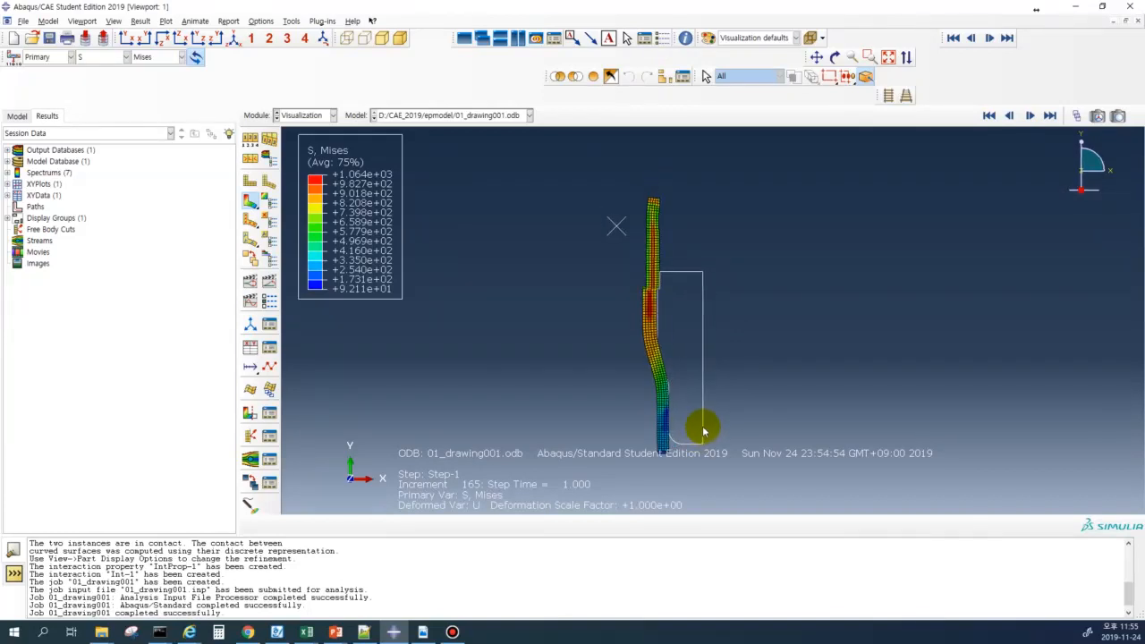
- Animate the time history of the Mises stress contours and reduce the animation's frame rate
click(268, 284)
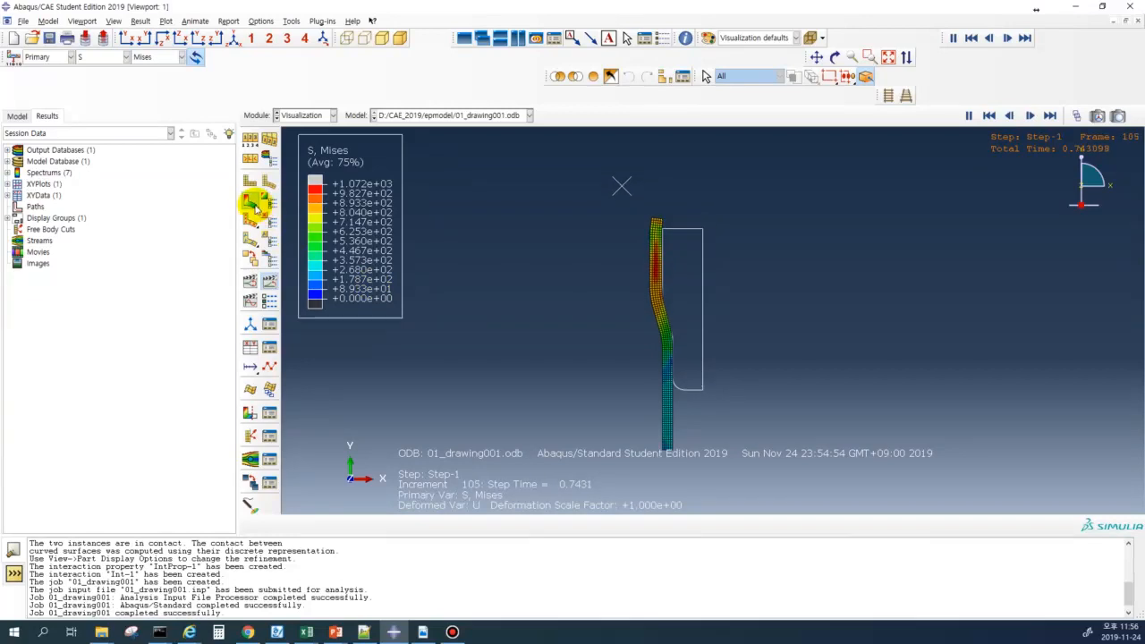
click(268, 302)
drag(236, 230, 184, 234)
click(158, 328)
click(93, 327)
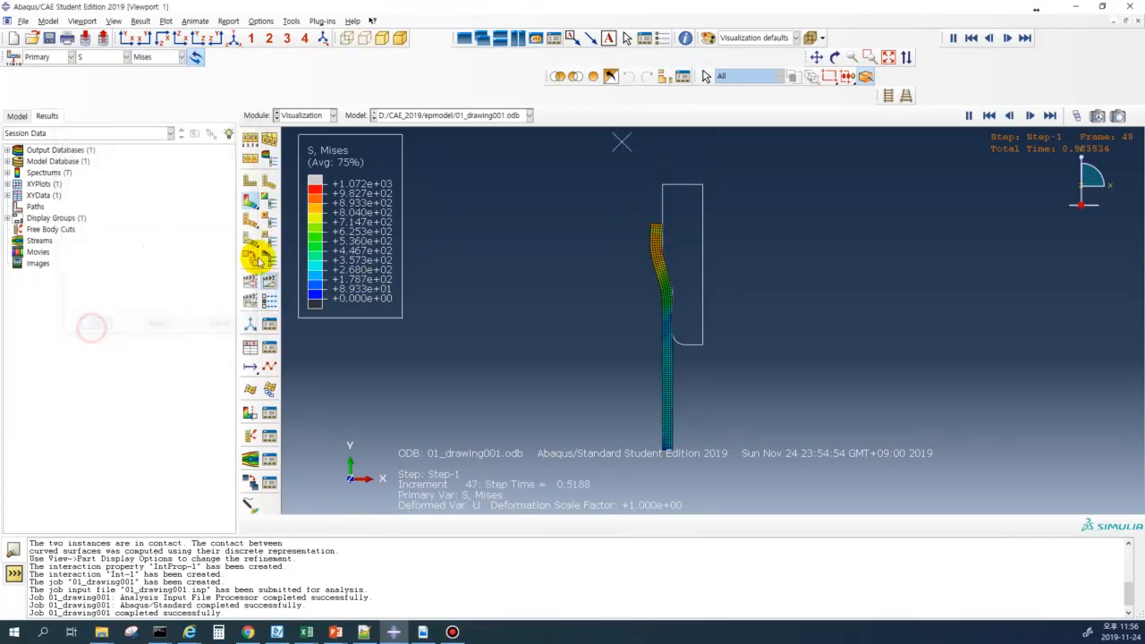
- Display the elements and analytical rigid surfaces swept from 0 to 180 degrees with 10 segments each
click(113, 21)
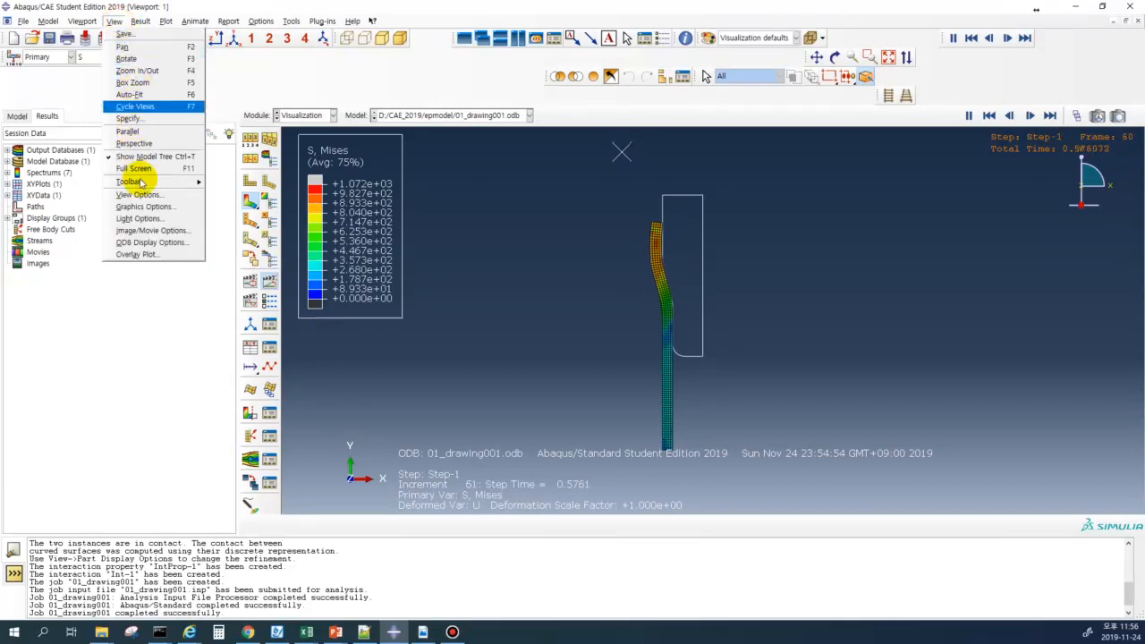
click(152, 242)
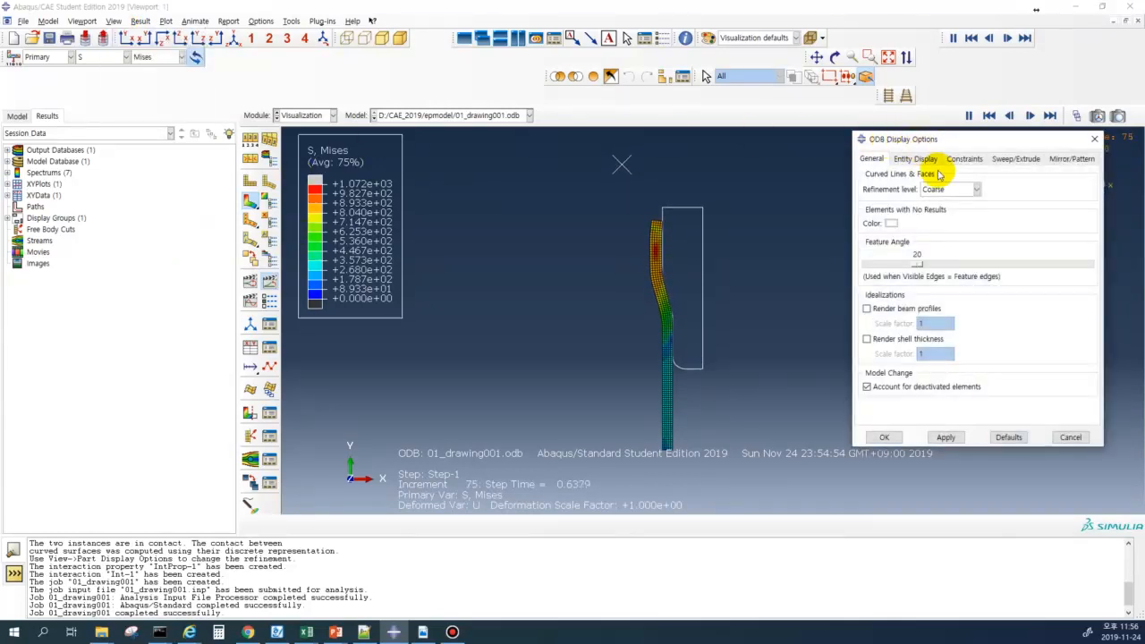
click(948, 188)
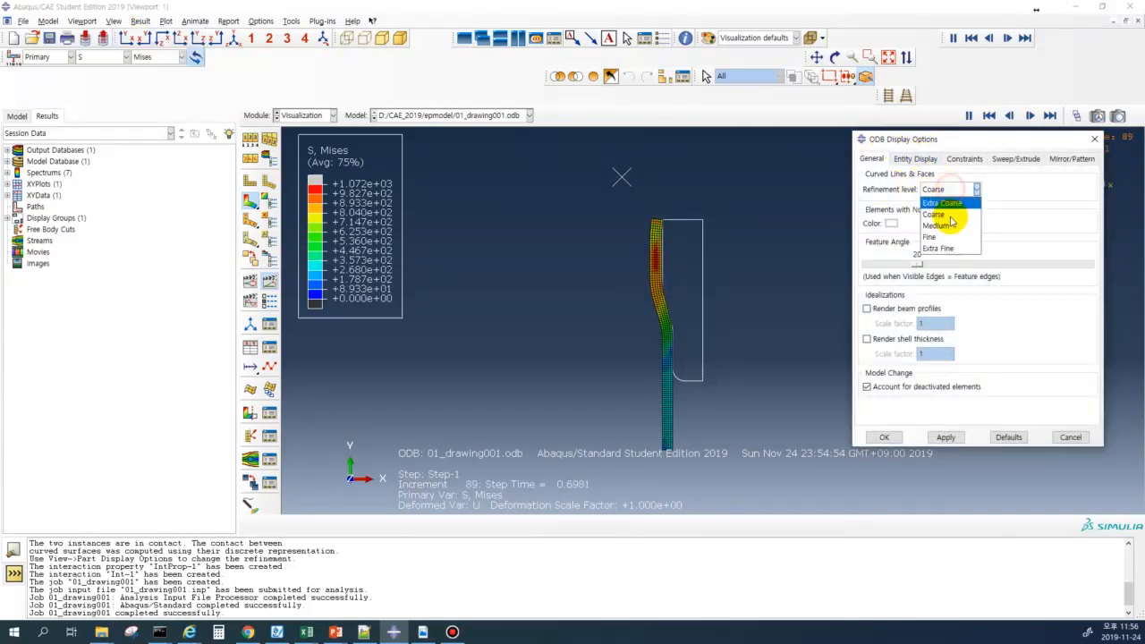
click(1029, 157)
click(1015, 158)
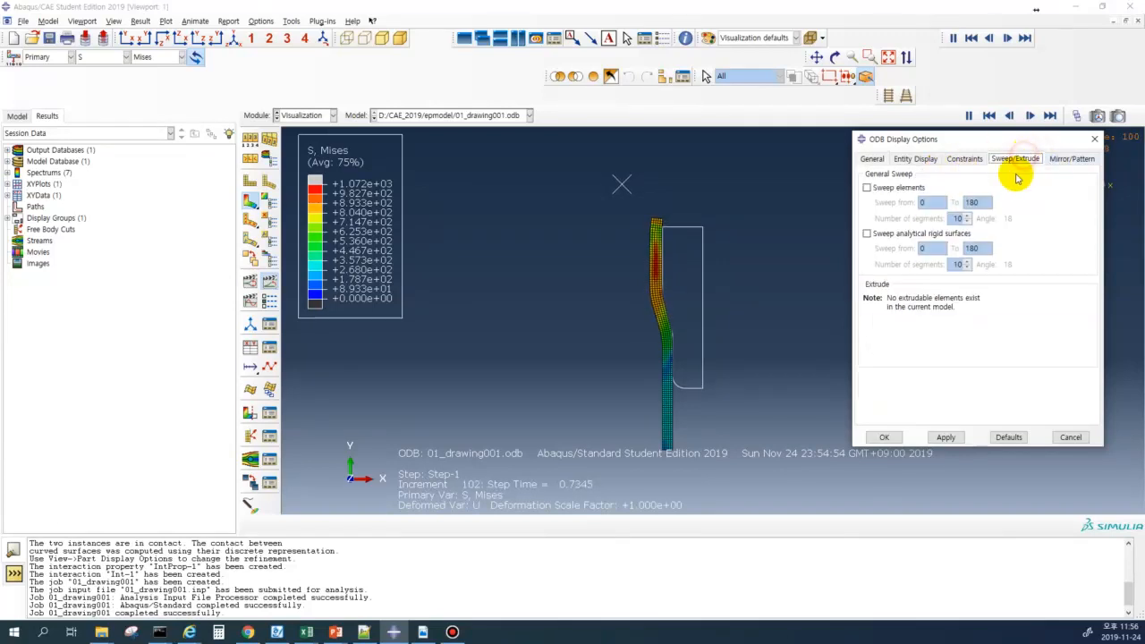
click(887, 187)
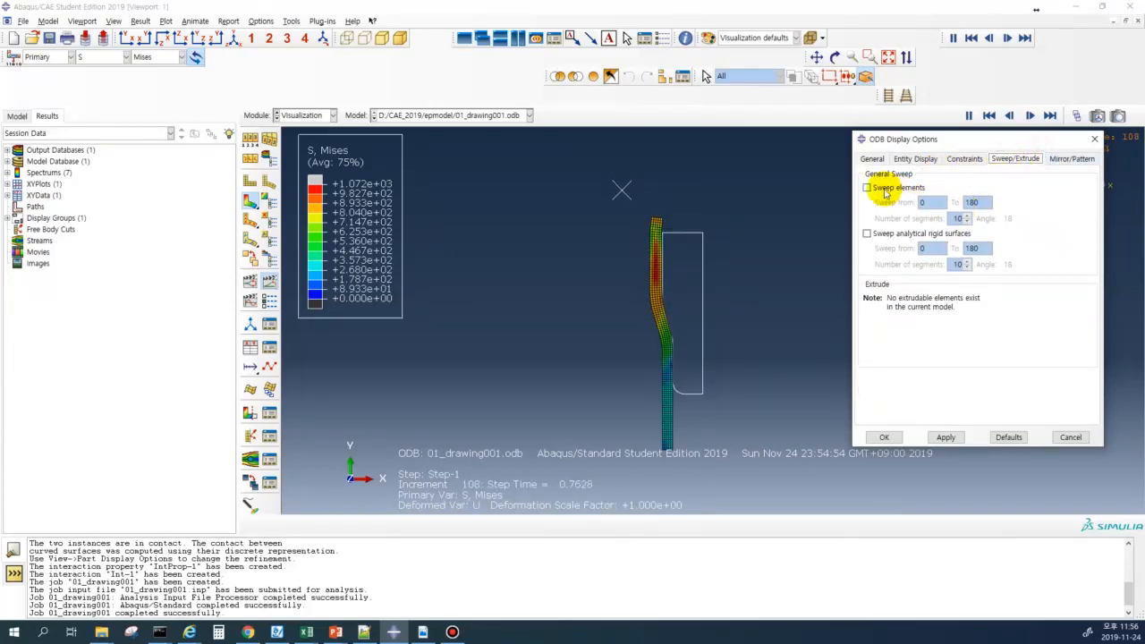
click(889, 236)
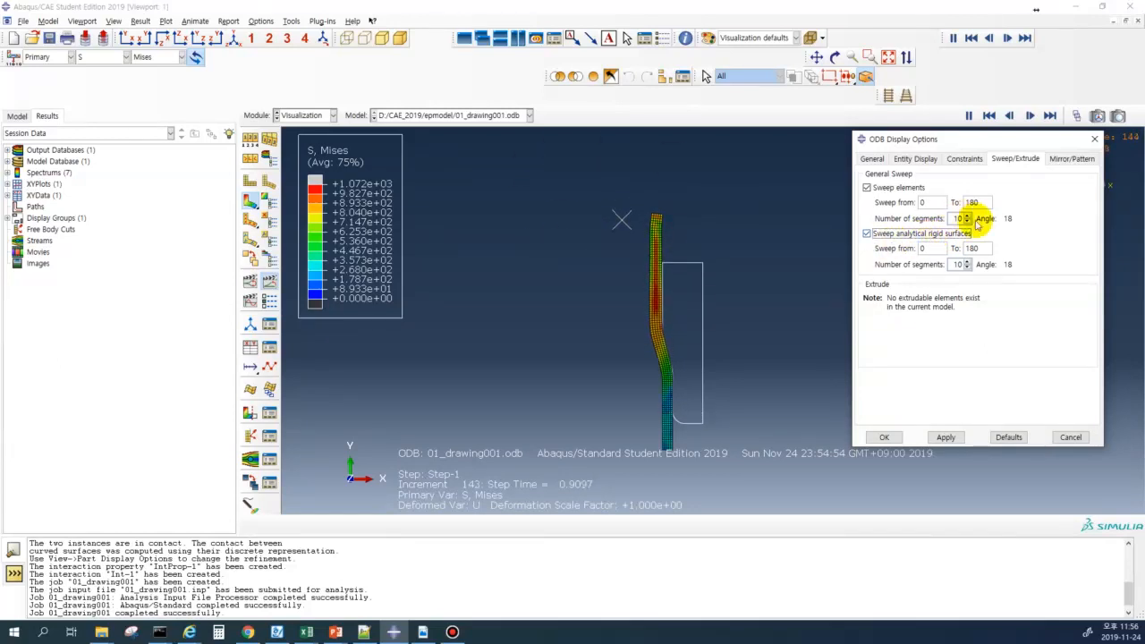
click(945, 437)
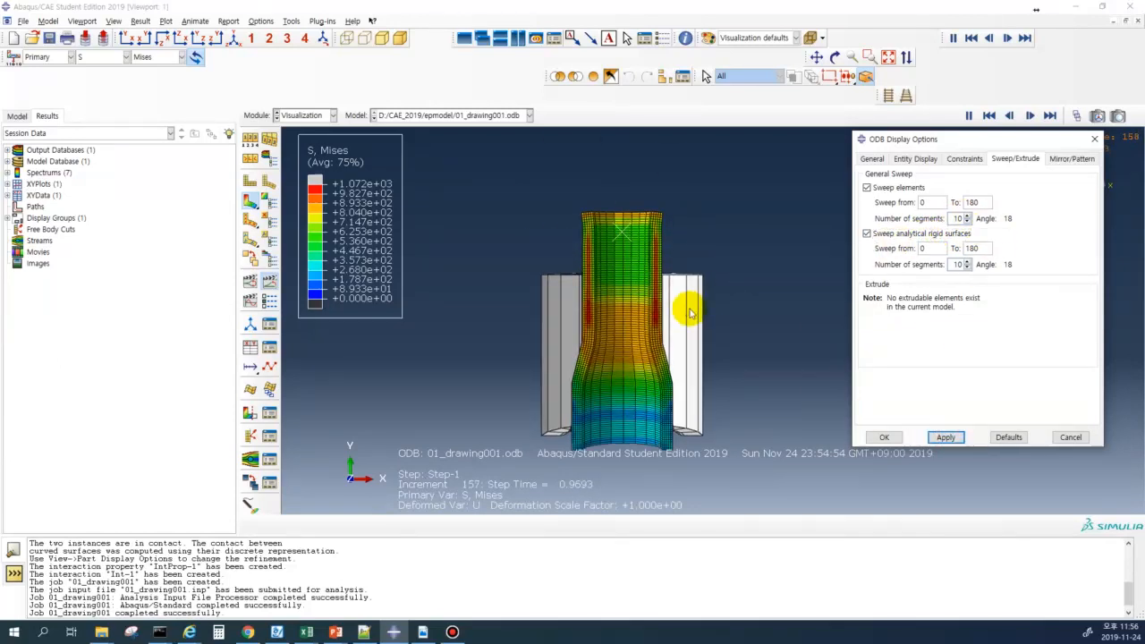
- Set the number of sweep segments to 36 for both the elements and the analytical rigid surfaces
ctrl+alt+drag(723, 266, 638, 292)
double_click(956, 218)
text(36)
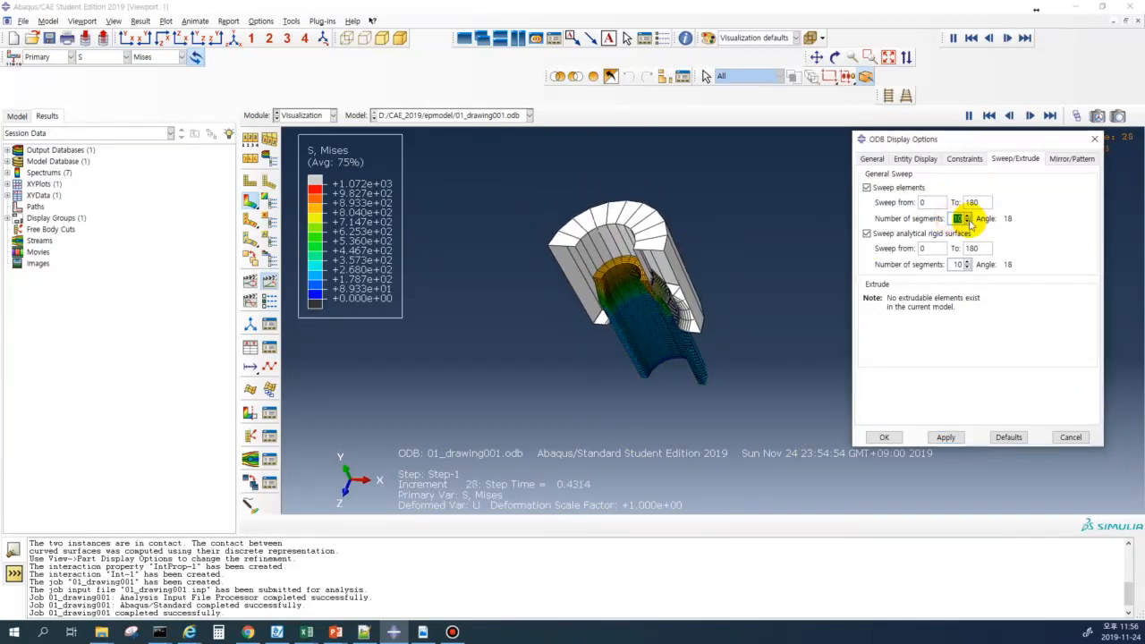
double_click(958, 264)
text(36)
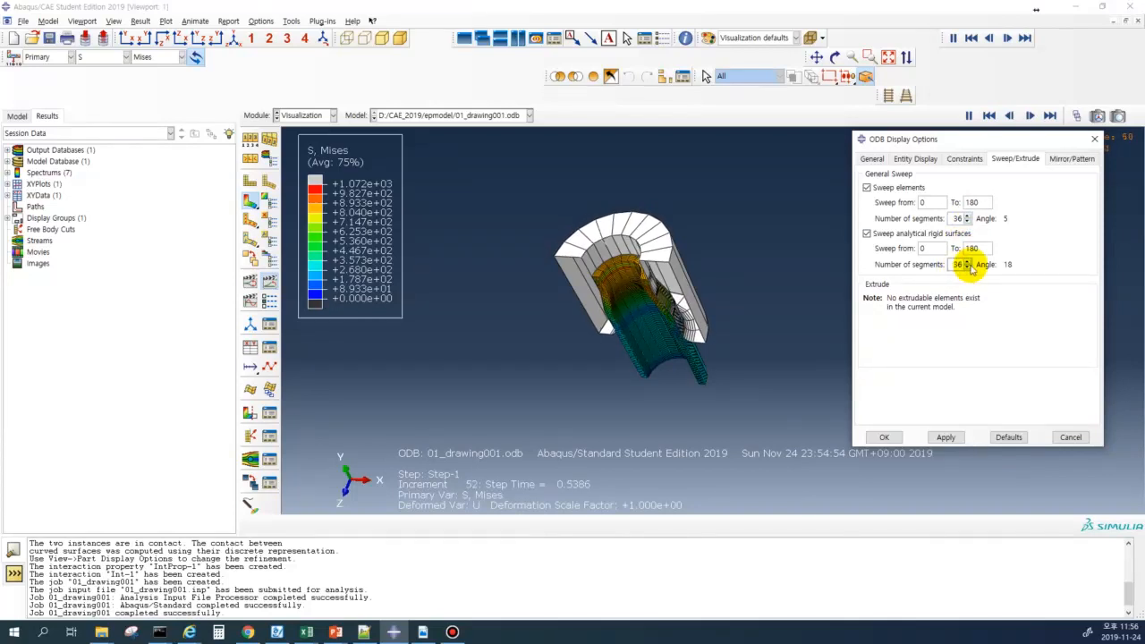
click(946, 437)
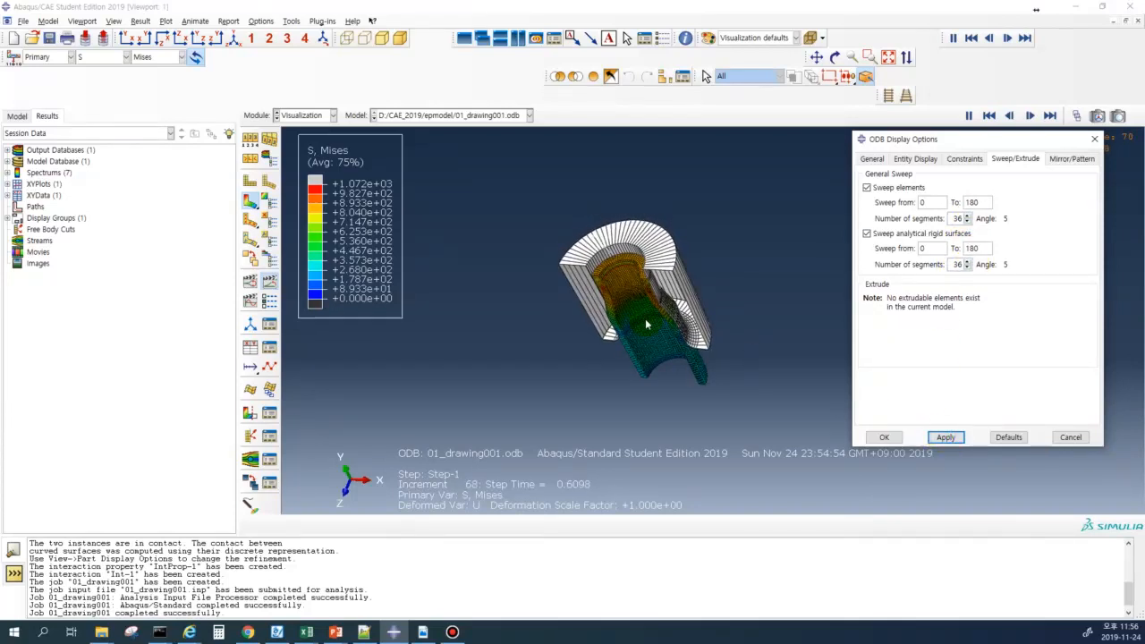
- Set the refinement level of curved lines and faces to Fine in the ODB display options
scroll(658, 286, up, 5)
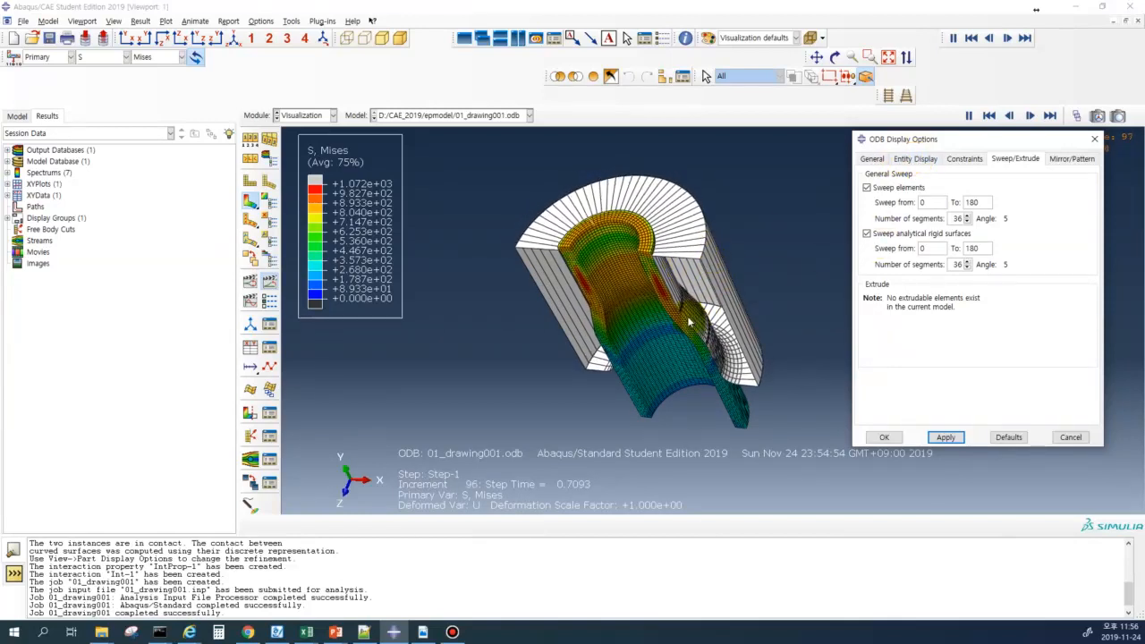
scroll(679, 295, up, 2)
click(872, 158)
click(948, 189)
click(943, 239)
click(946, 436)
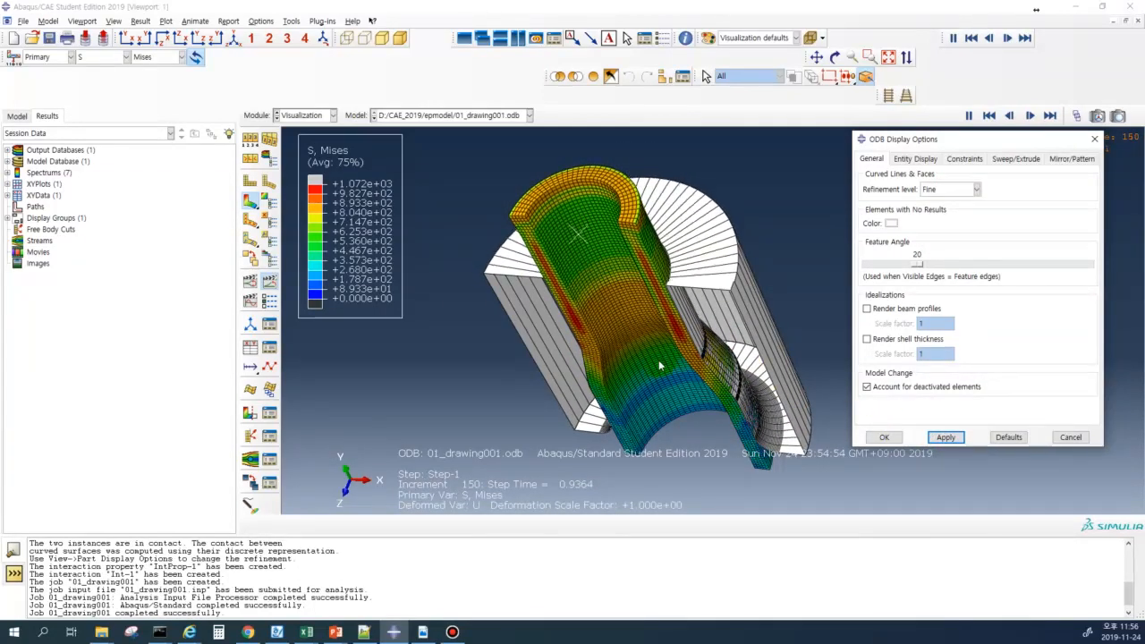
- Try sweeping the analytical rigid surfaces only to 90 degrees, and restore their sweep to 180 degrees
ctrl+alt+drag(640, 335, 665, 297)
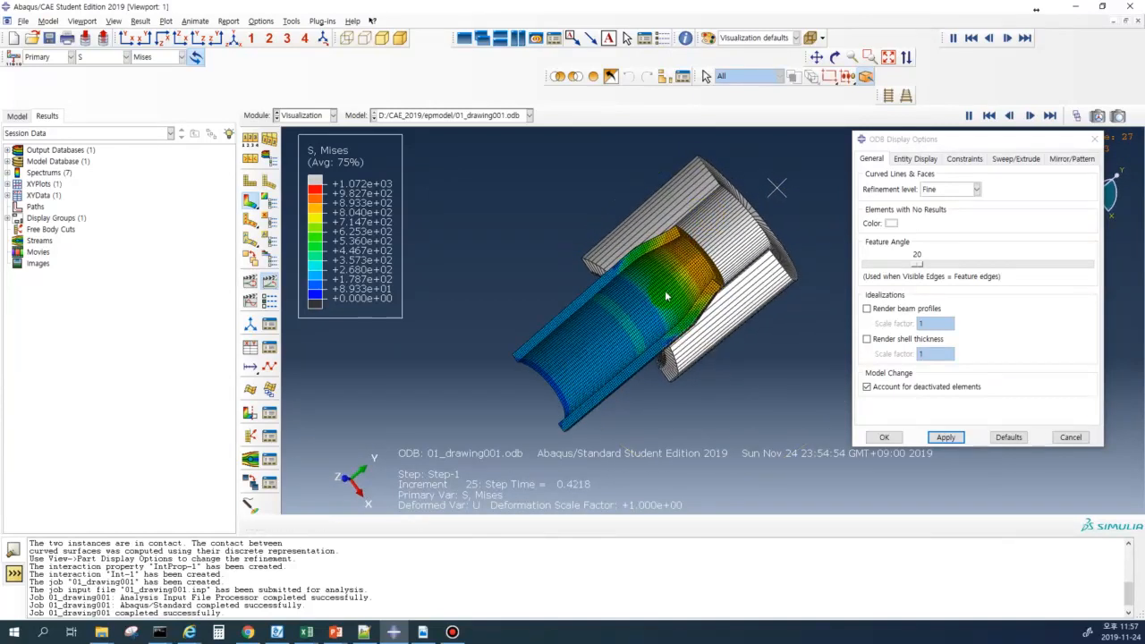
click(1014, 158)
click(963, 248)
drag(962, 248, 955, 251)
text(90)
click(945, 437)
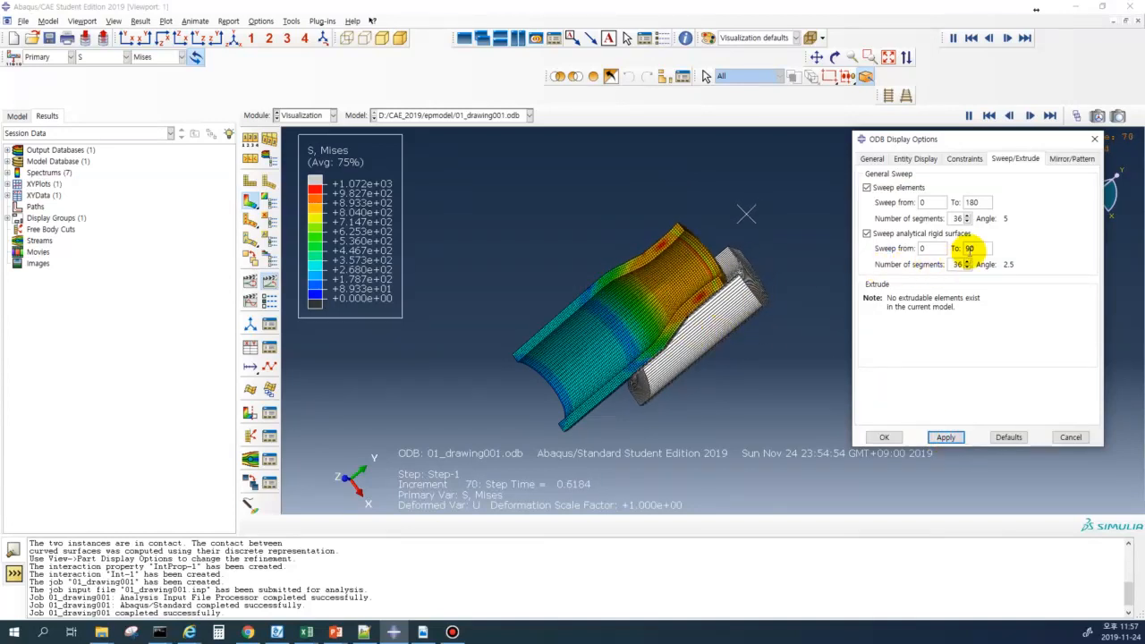
drag(978, 248, 953, 249)
text(180)
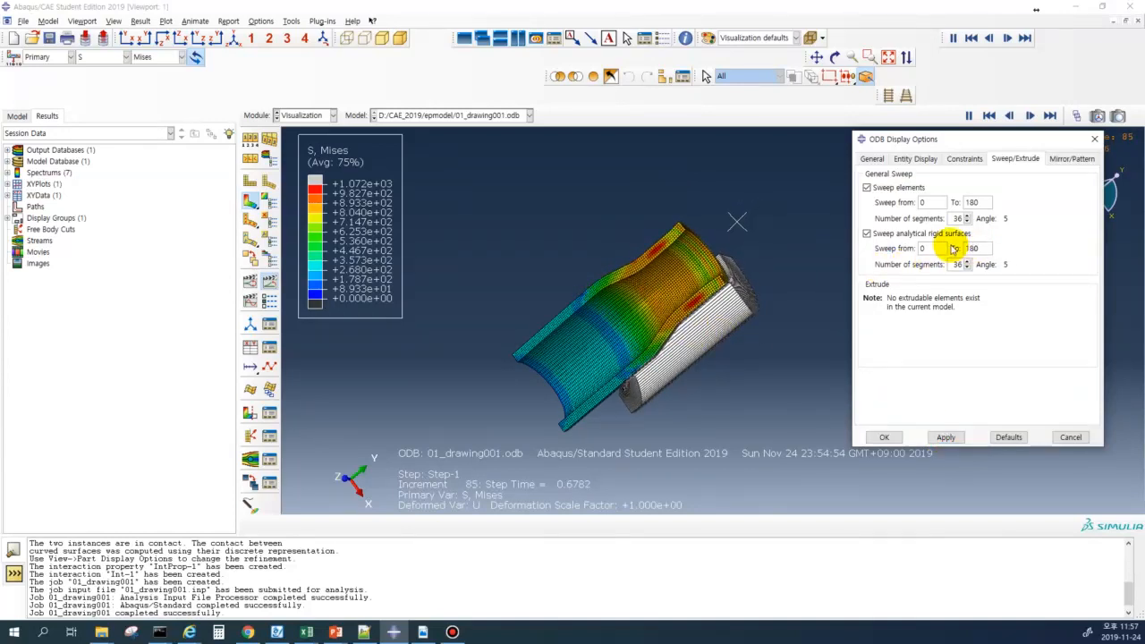
click(946, 436)
- Try sweeping the elements to 360 degrees, restore 180 degrees, and close the ODB display options
drag(985, 203, 956, 206)
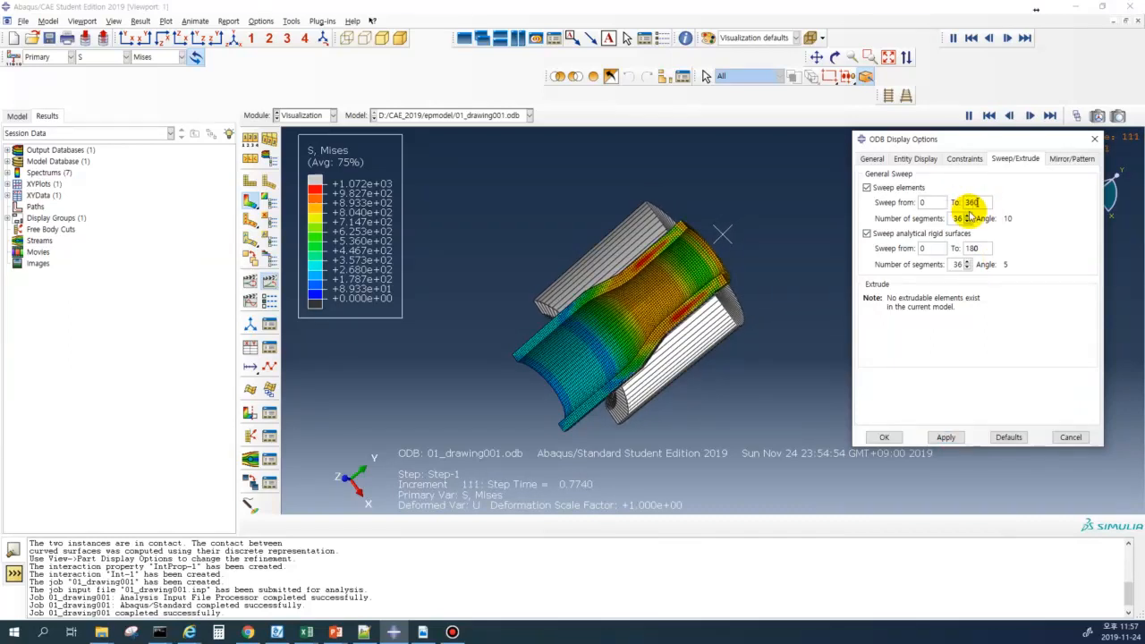
click(945, 438)
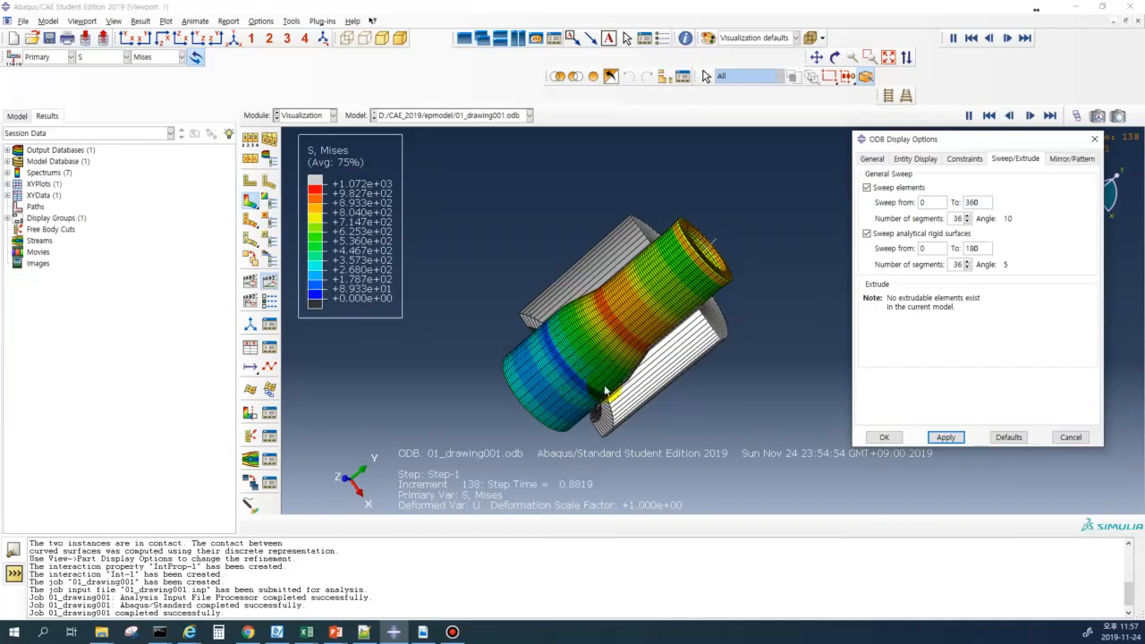
drag(981, 202, 946, 203)
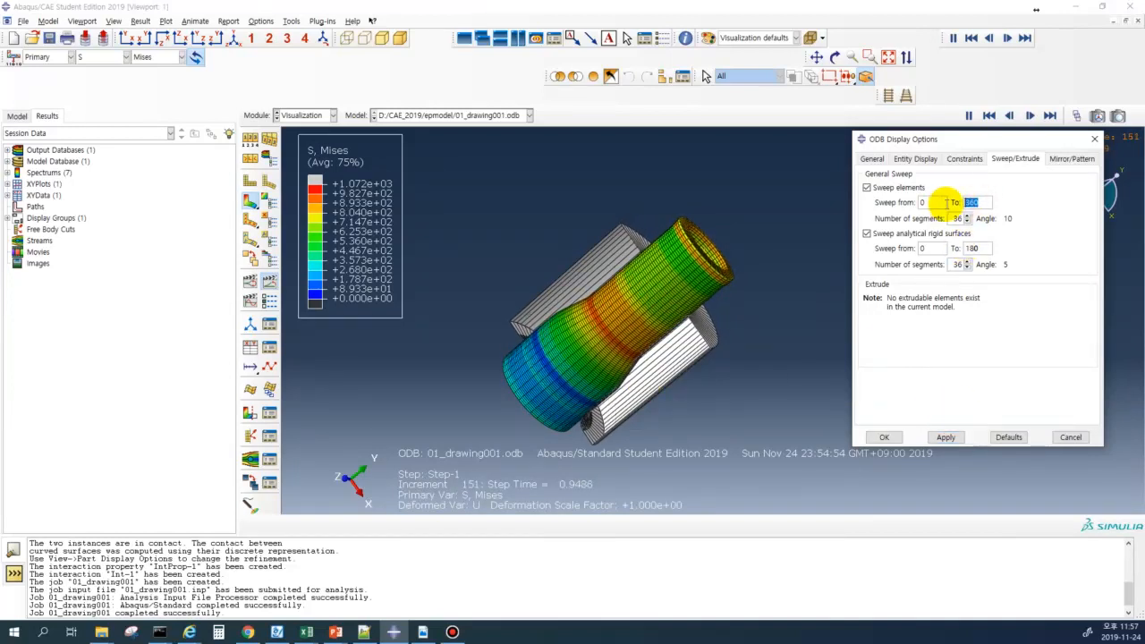
text(180)
click(945, 437)
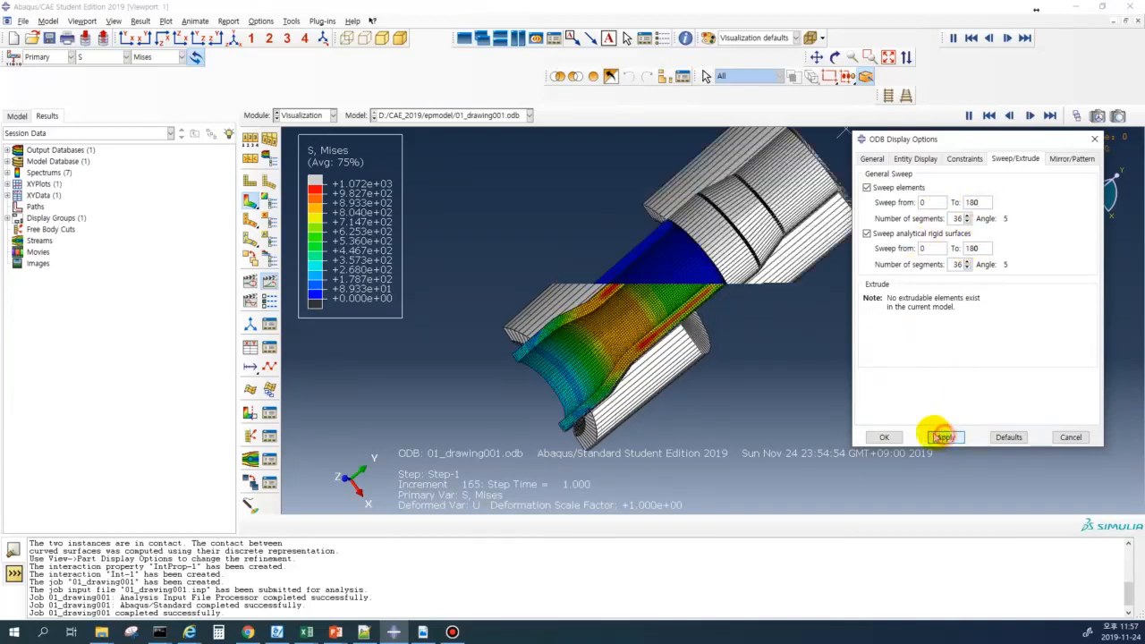
click(883, 437)
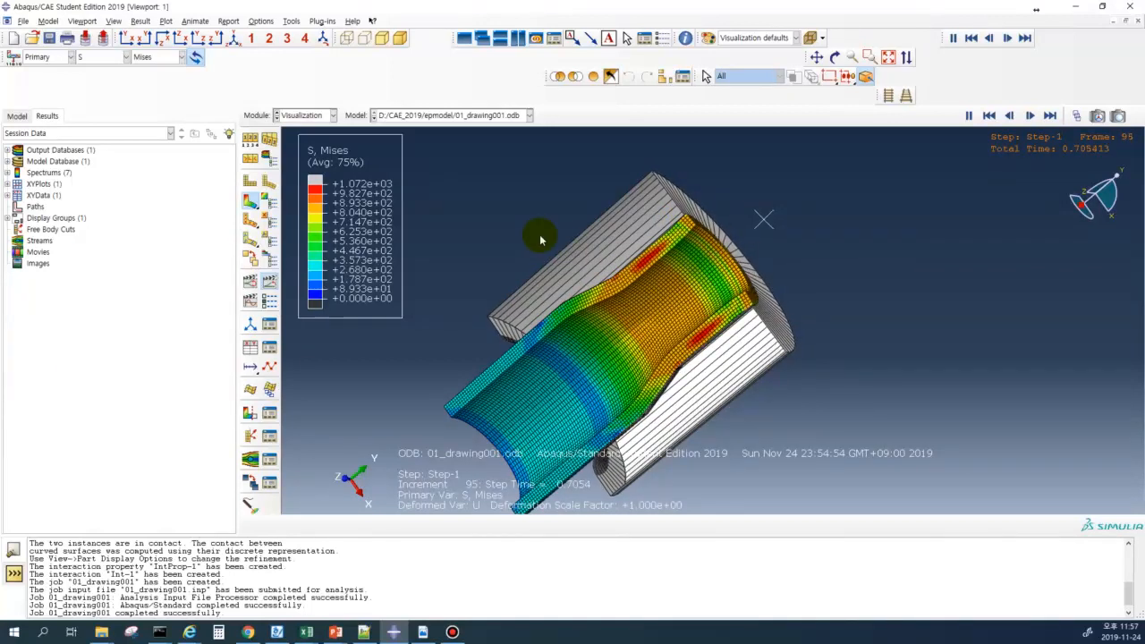
- Plot the contours of the logarithmic strain LE on the swept model
click(95, 56)
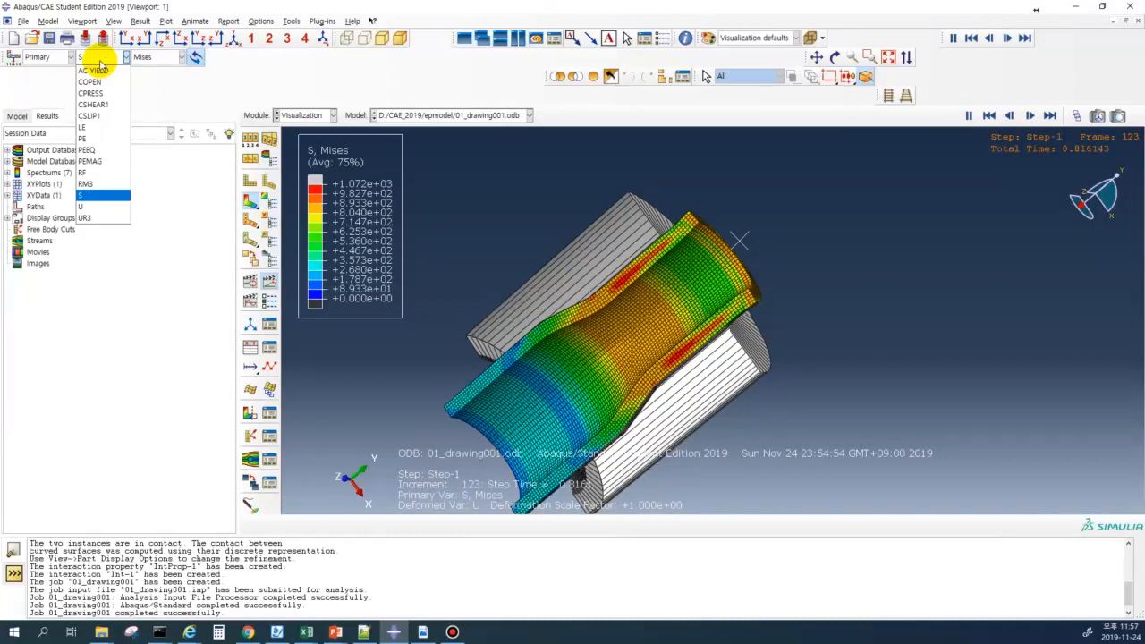
click(82, 128)
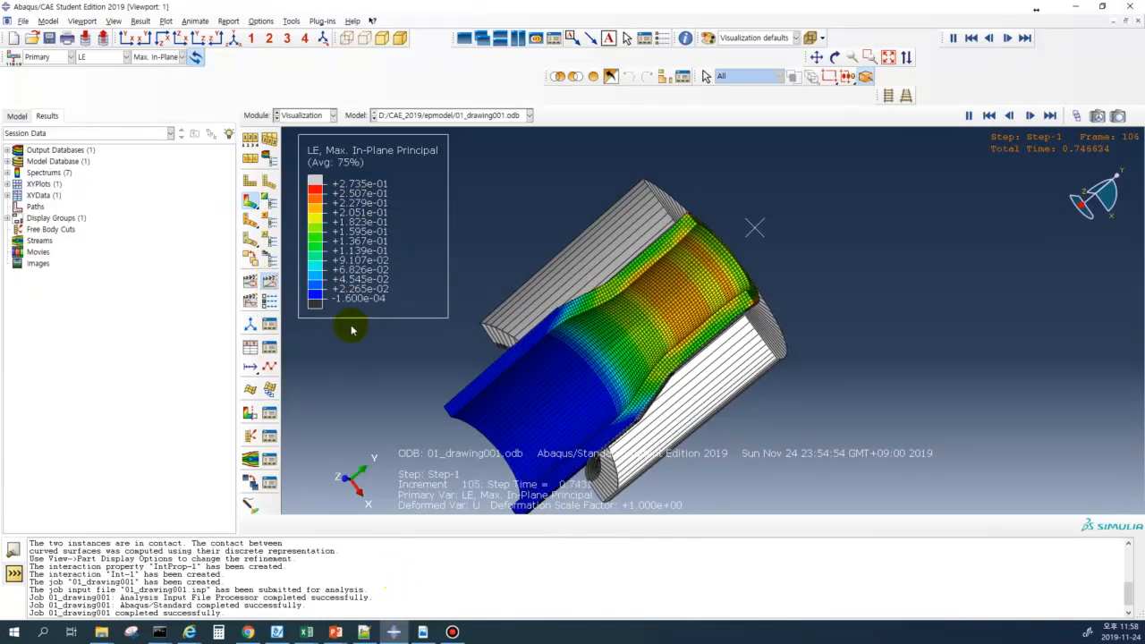
- Examine the epsilon_true column and its last value in the Excel workbook plastic_material_SS.xlsx, and return to Abaqus/CAE
click(307, 633)
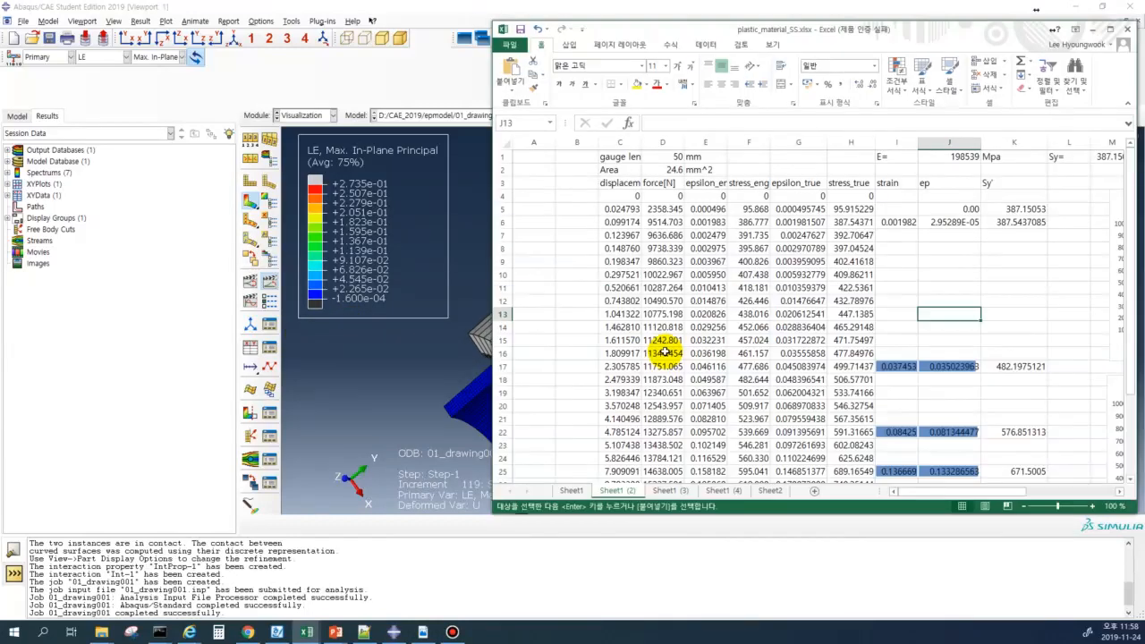
scroll(870, 383, down, 3)
click(790, 434)
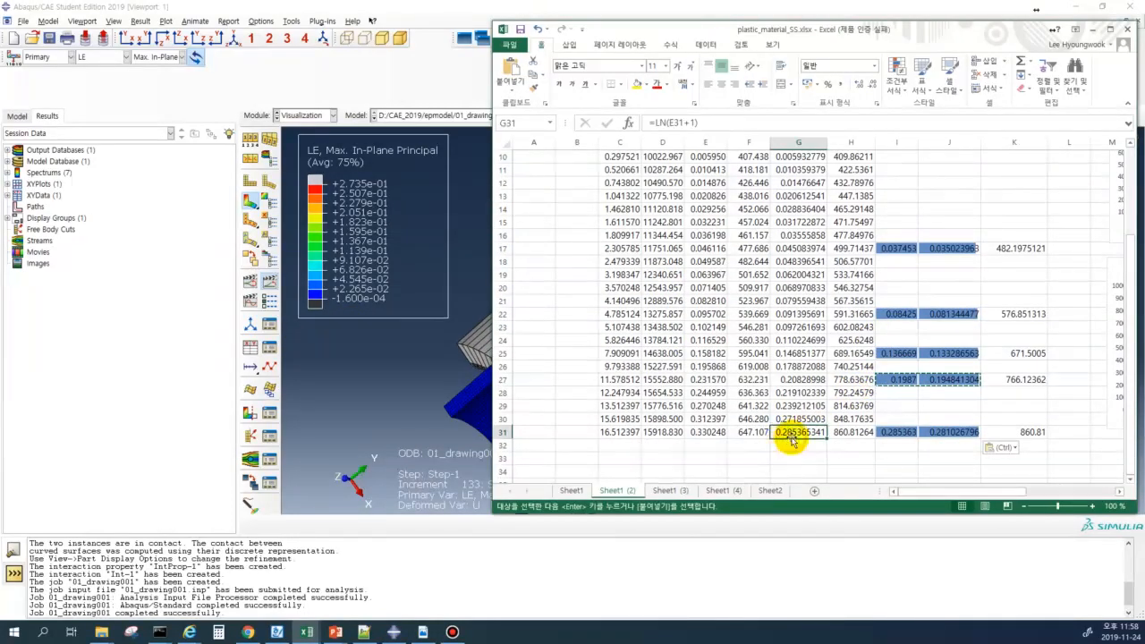
scroll(777, 454, up, 1)
scroll(777, 454, down, 1)
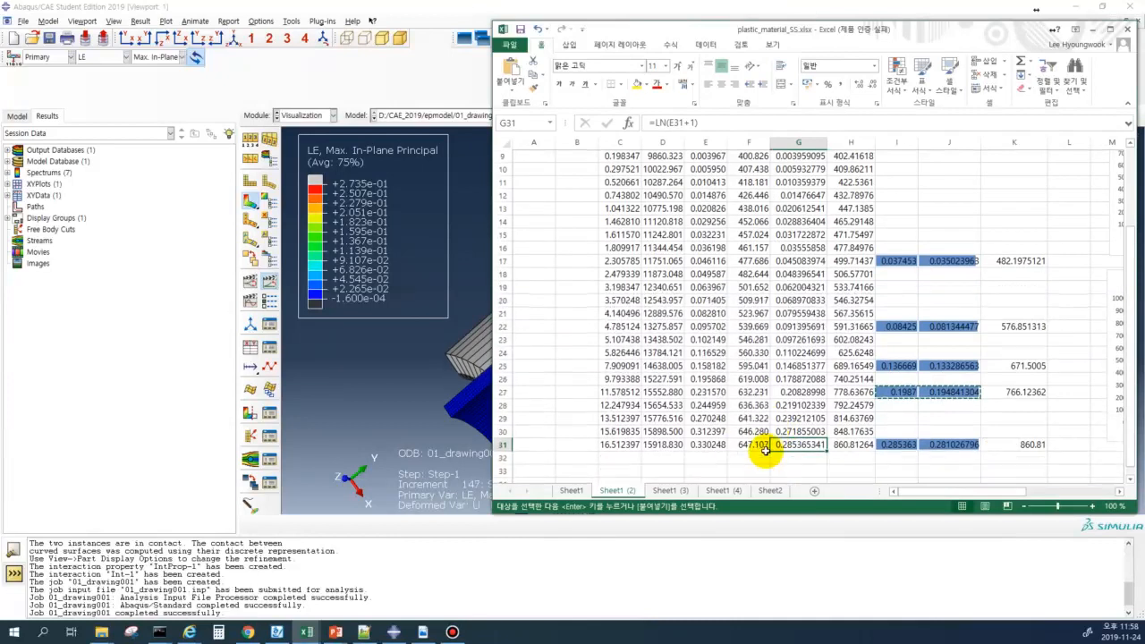
click(706, 431)
scroll(721, 205, up, 3)
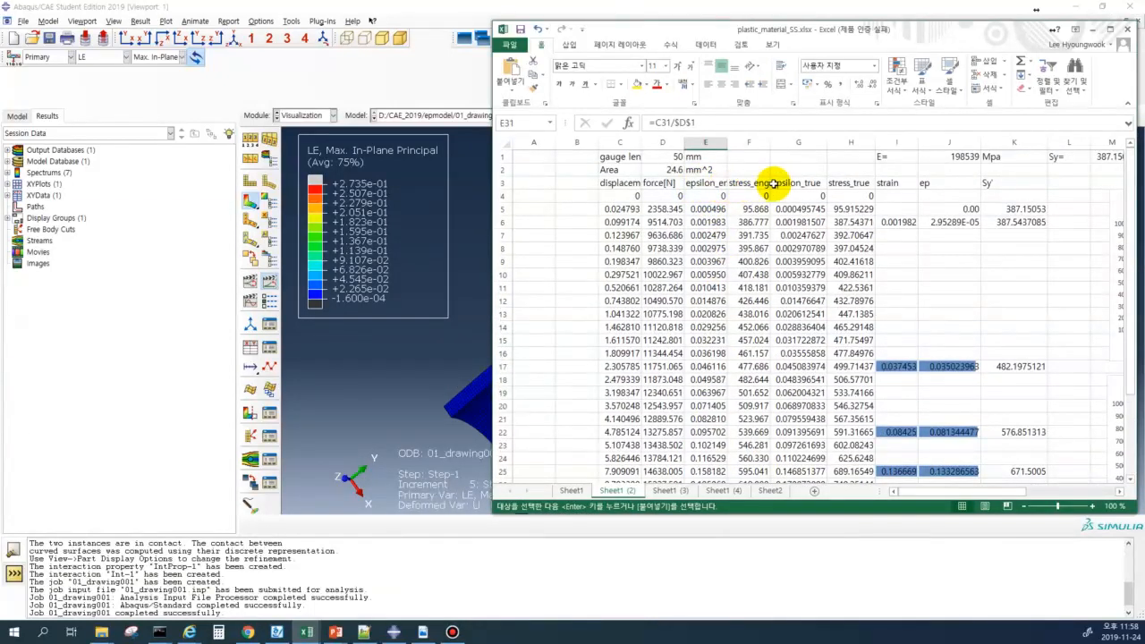
click(798, 183)
scroll(802, 424, down, 3)
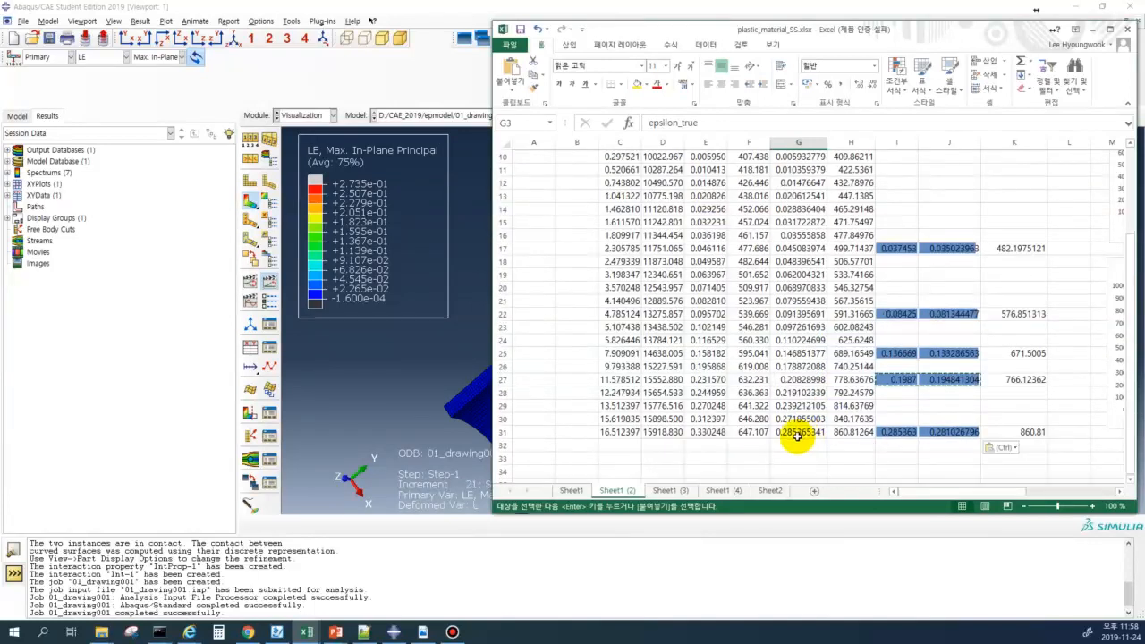
click(414, 7)
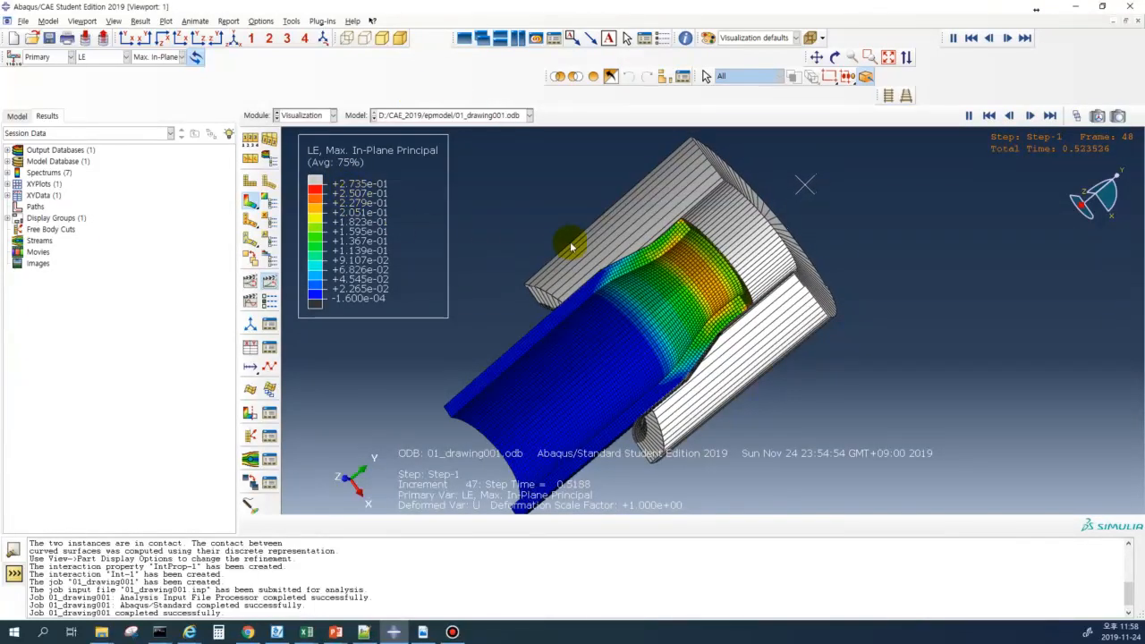
- Plot the contours of the plastic strain PE, followed by those of the equivalent plastic strain PEEQ
click(100, 56)
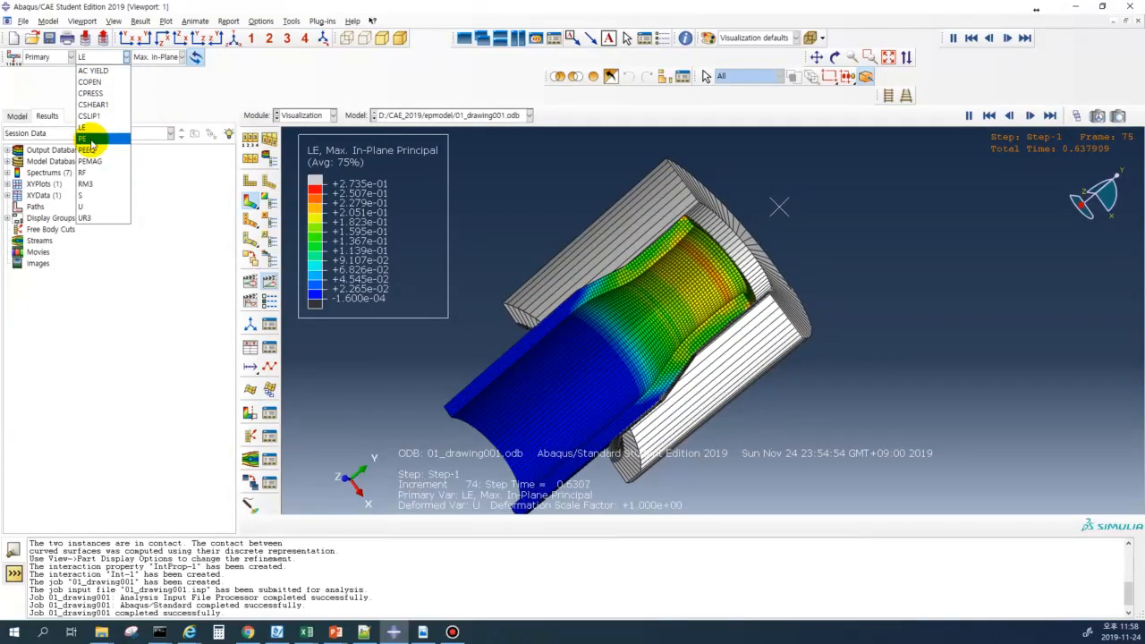
click(91, 139)
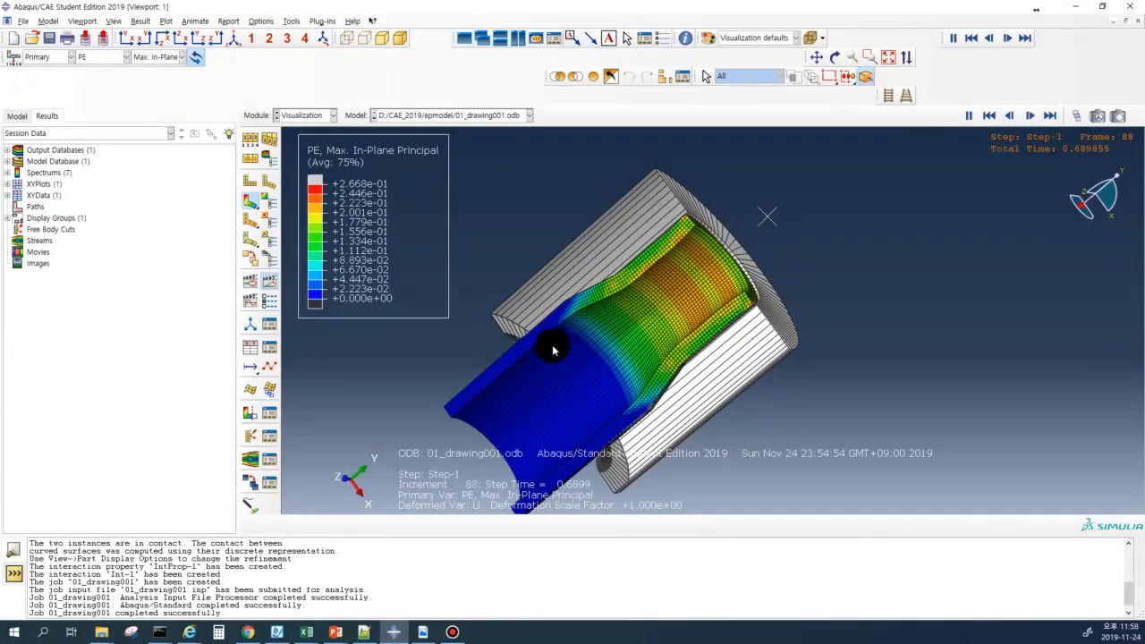
click(100, 57)
click(95, 149)
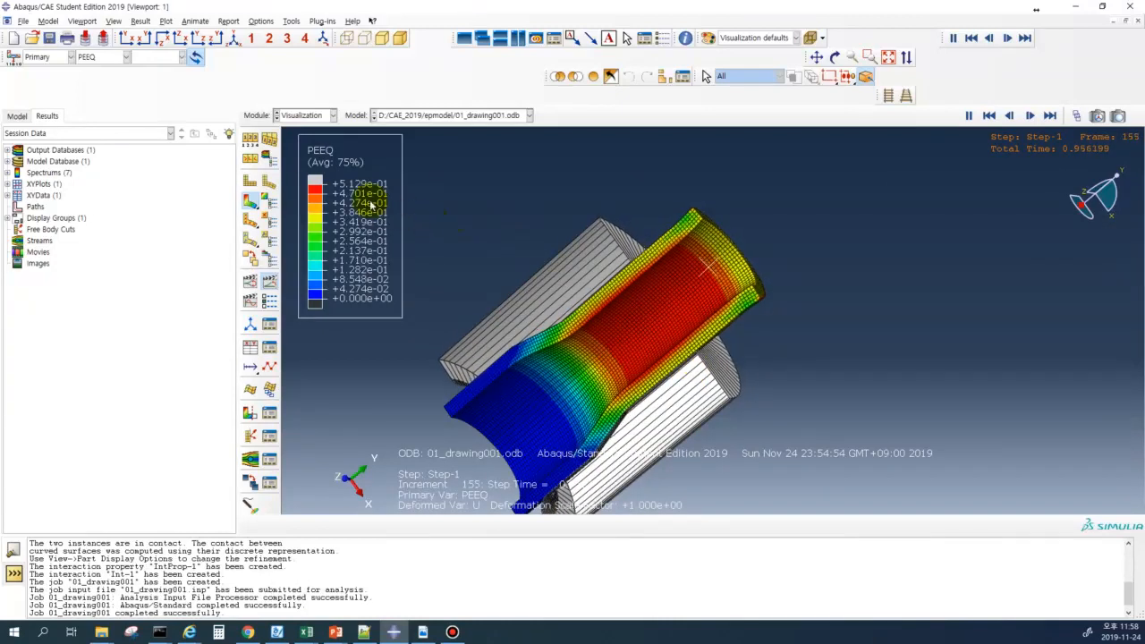
- Check the description of PEEQ in the list of field output variables and close the list
click(141, 22)
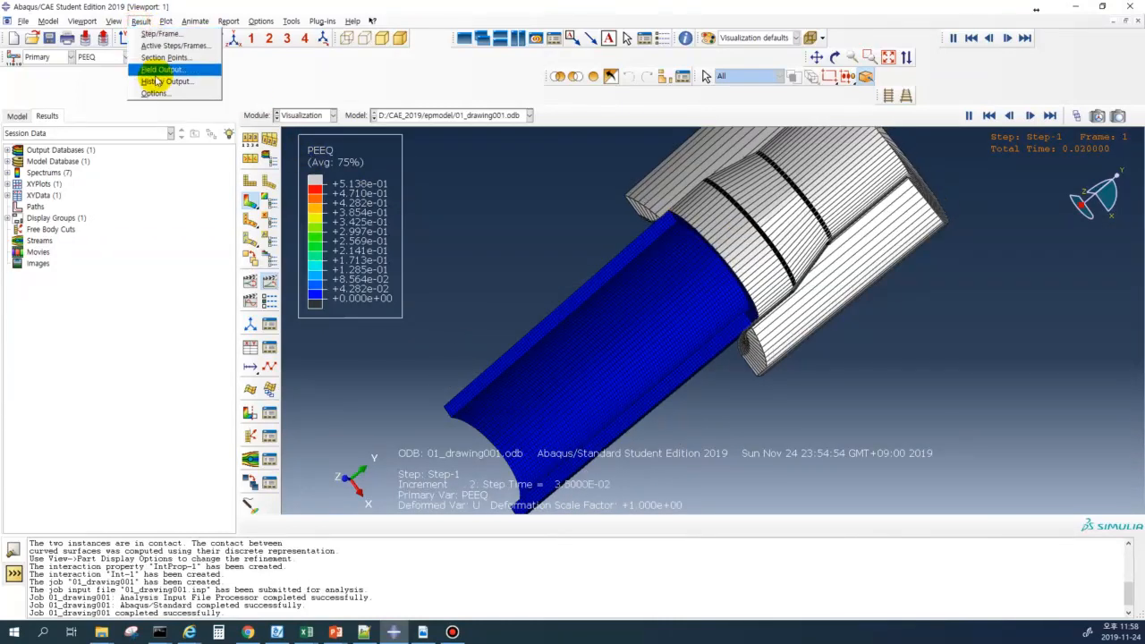
click(150, 77)
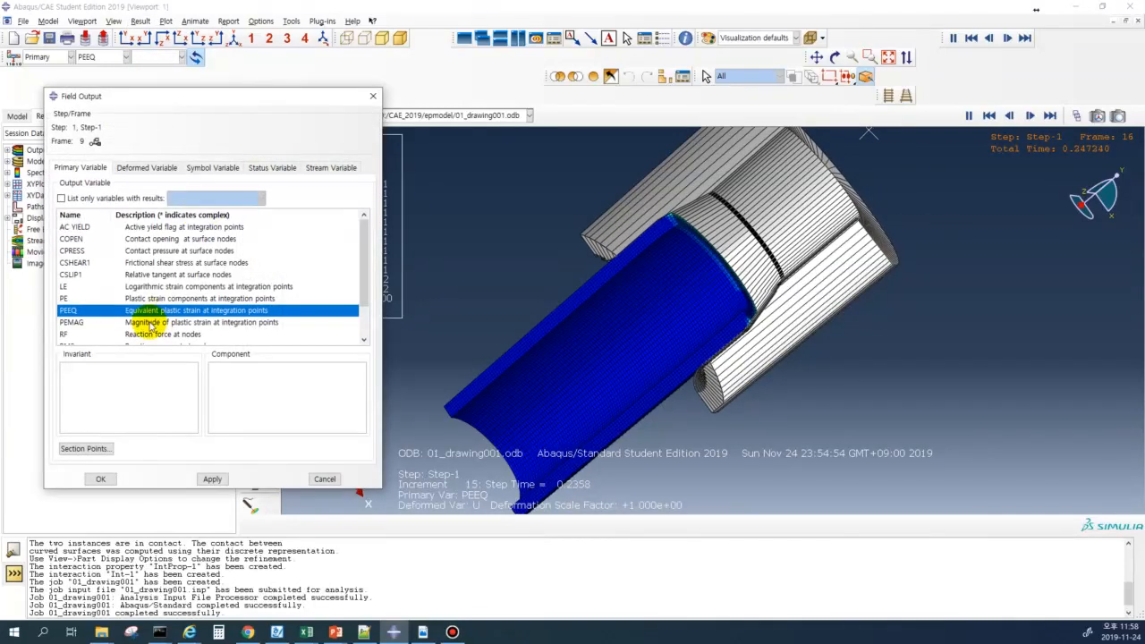
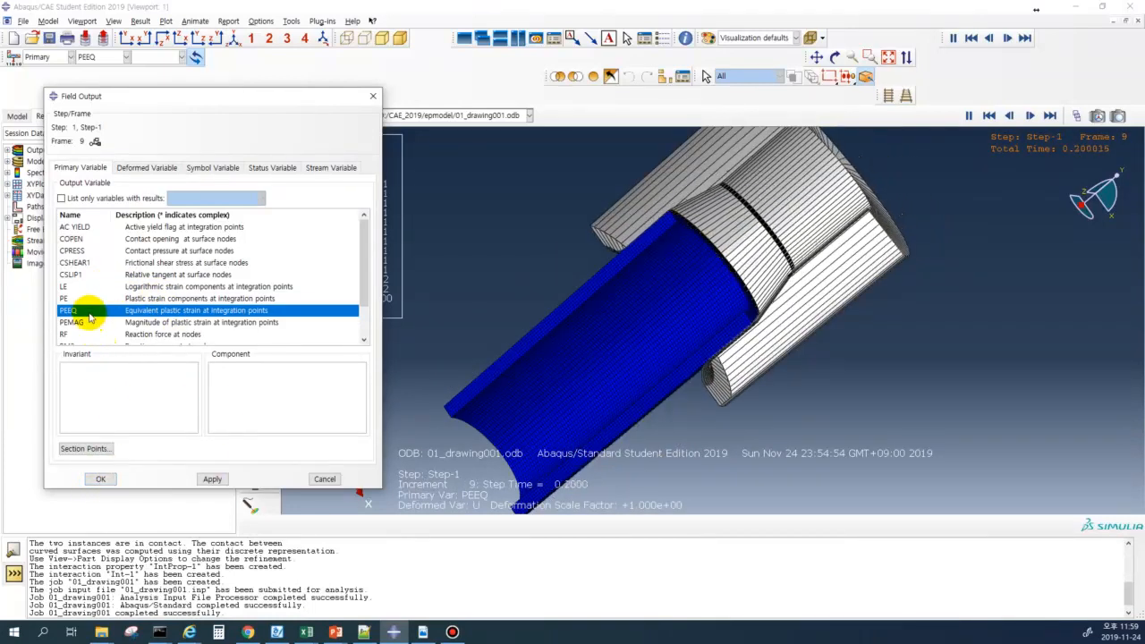
click(101, 479)
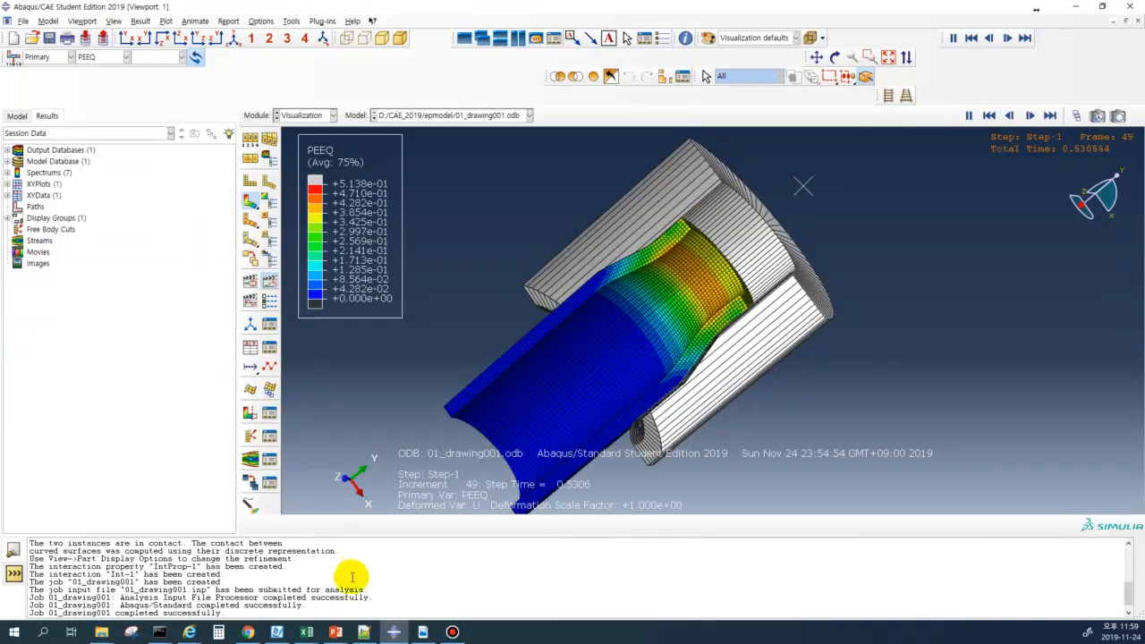
- Look back through Lecture10_plastic_deformation.pdf to the stress-strain material data pages, and return to Abaqus/CAE
click(418, 629)
scroll(508, 395, up, 7)
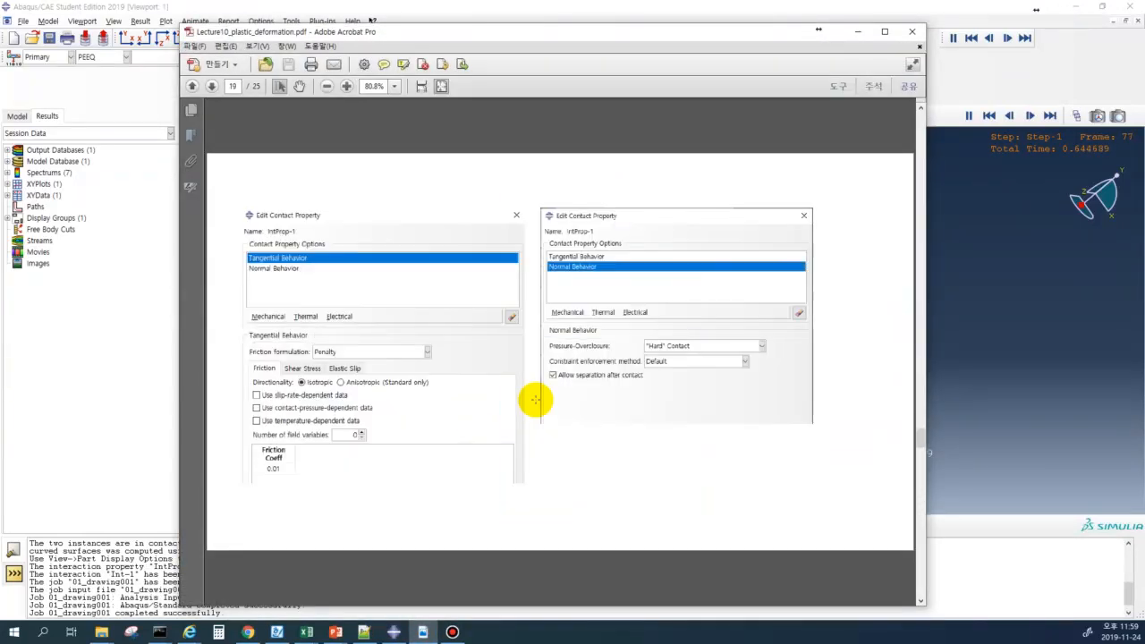
scroll(533, 397, up, 5)
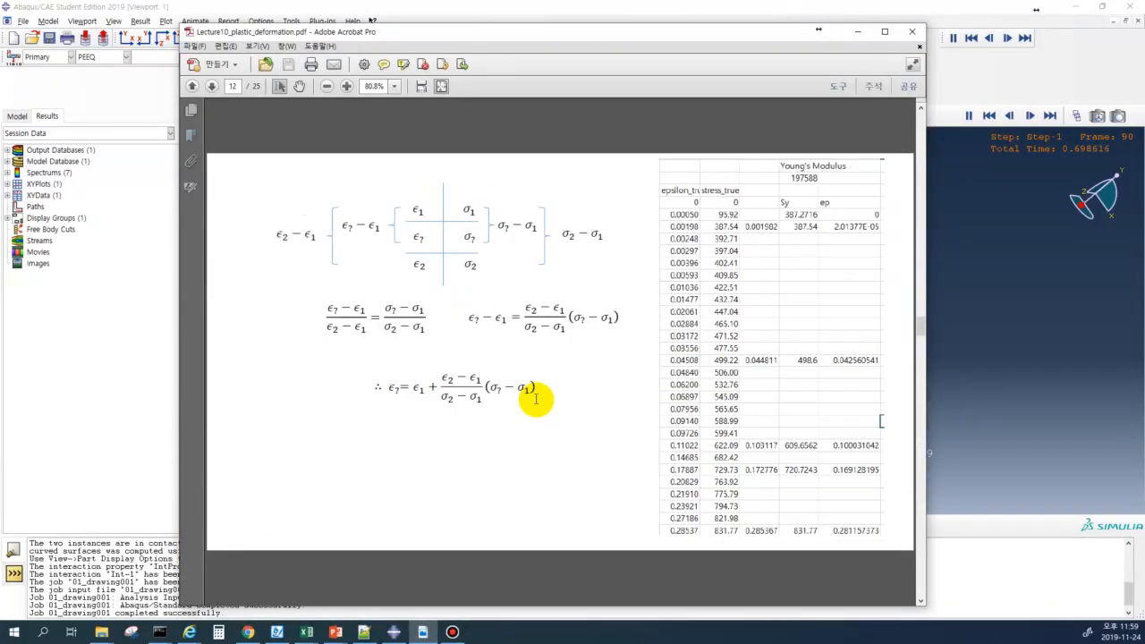
scroll(537, 401, up, 2)
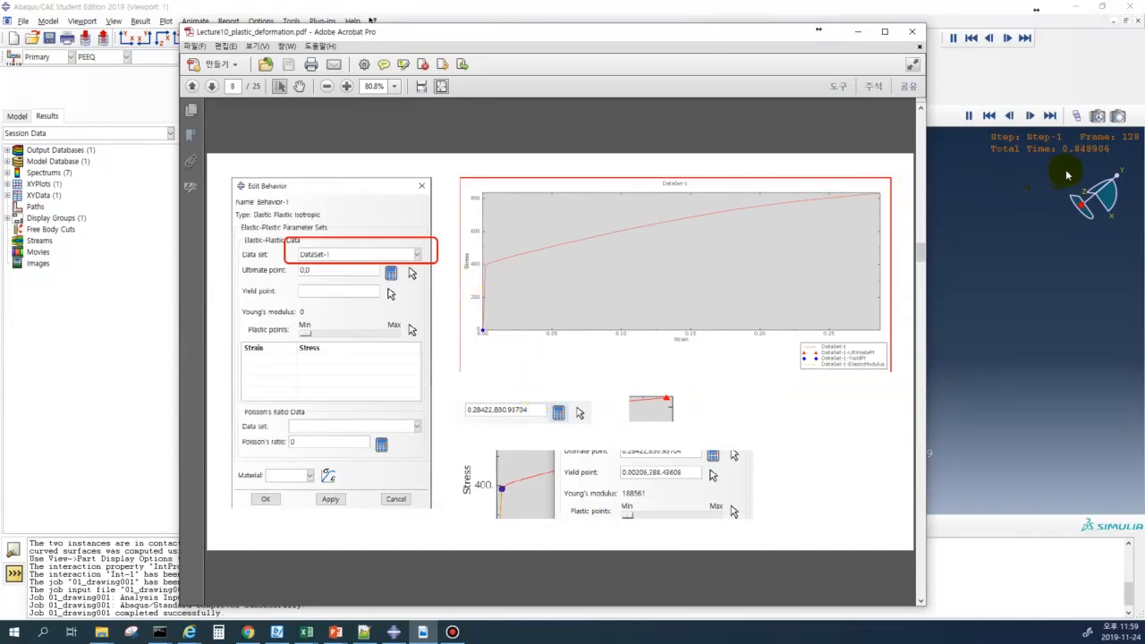
click(859, 32)
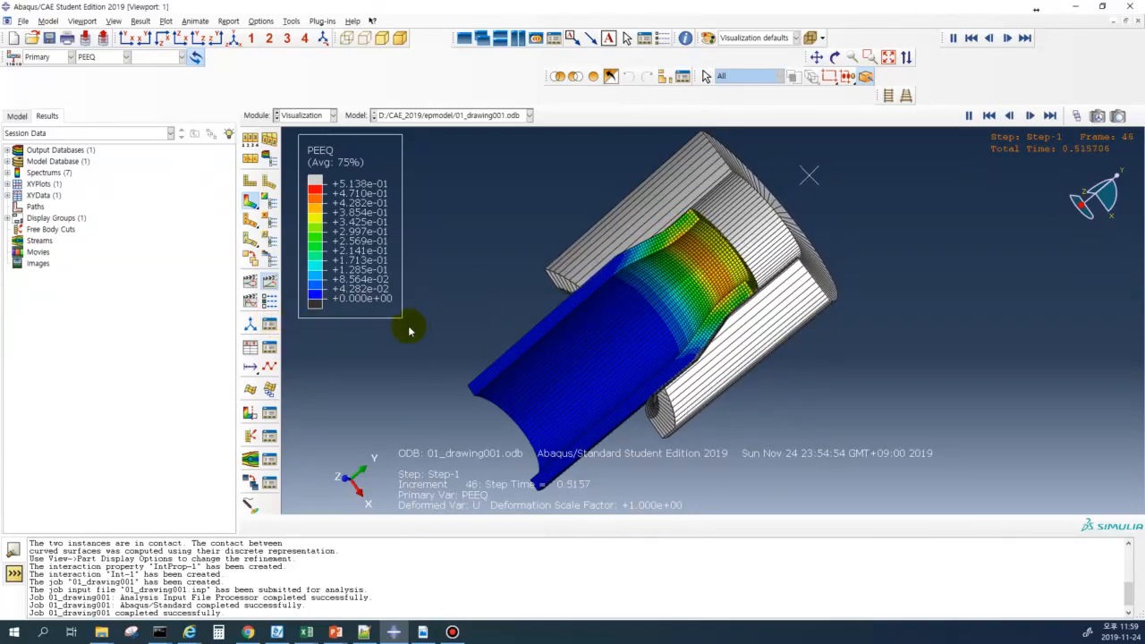
- Start XY data extraction from the ODB field output with the position Unique Nodal and the reaction force component RF2 as output variable
click(250, 346)
click(166, 171)
click(150, 277)
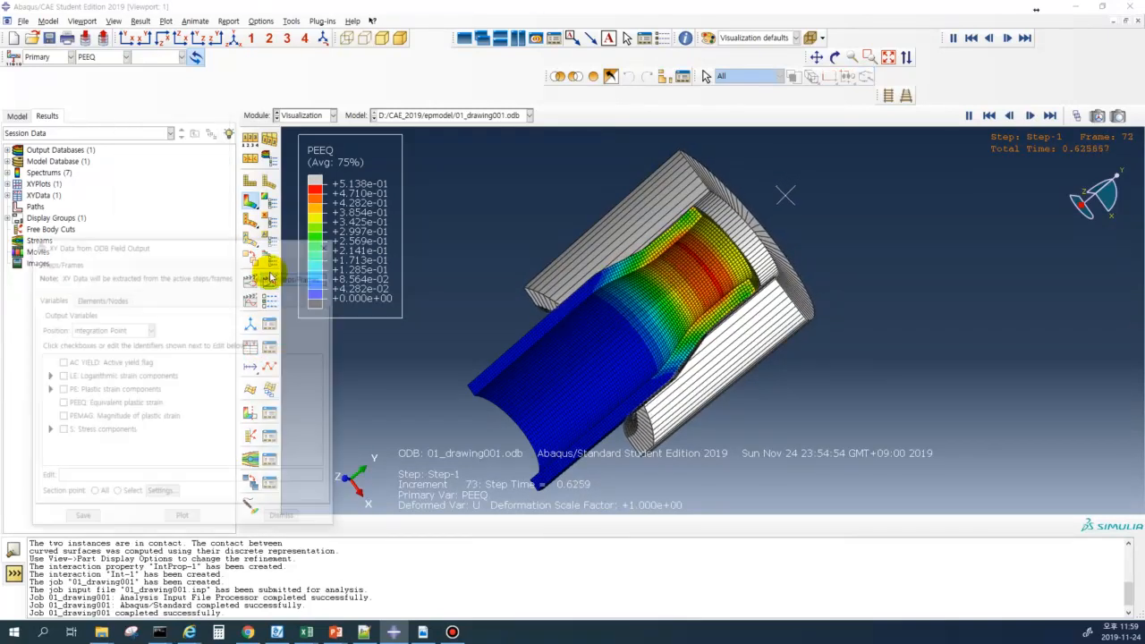
drag(241, 238, 302, 110)
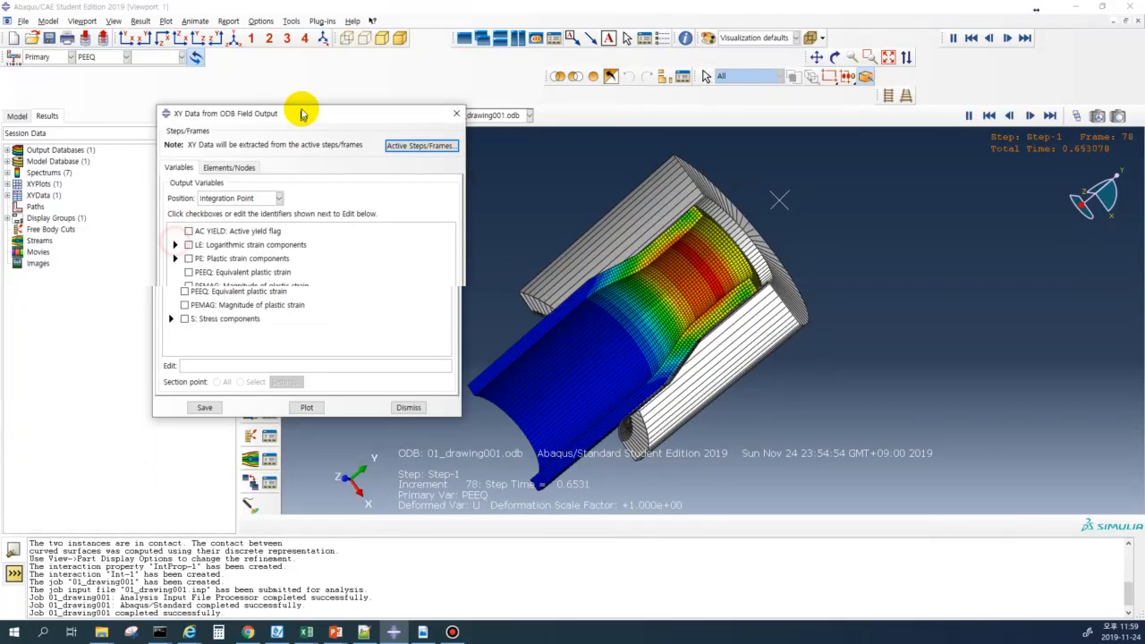
click(228, 196)
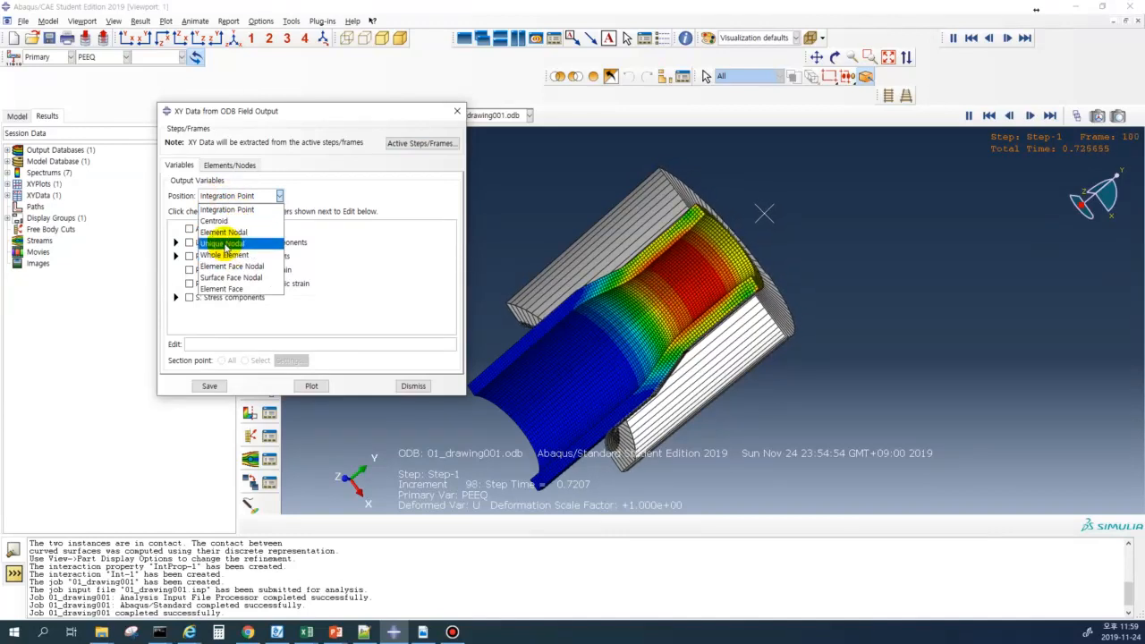
click(222, 243)
click(176, 297)
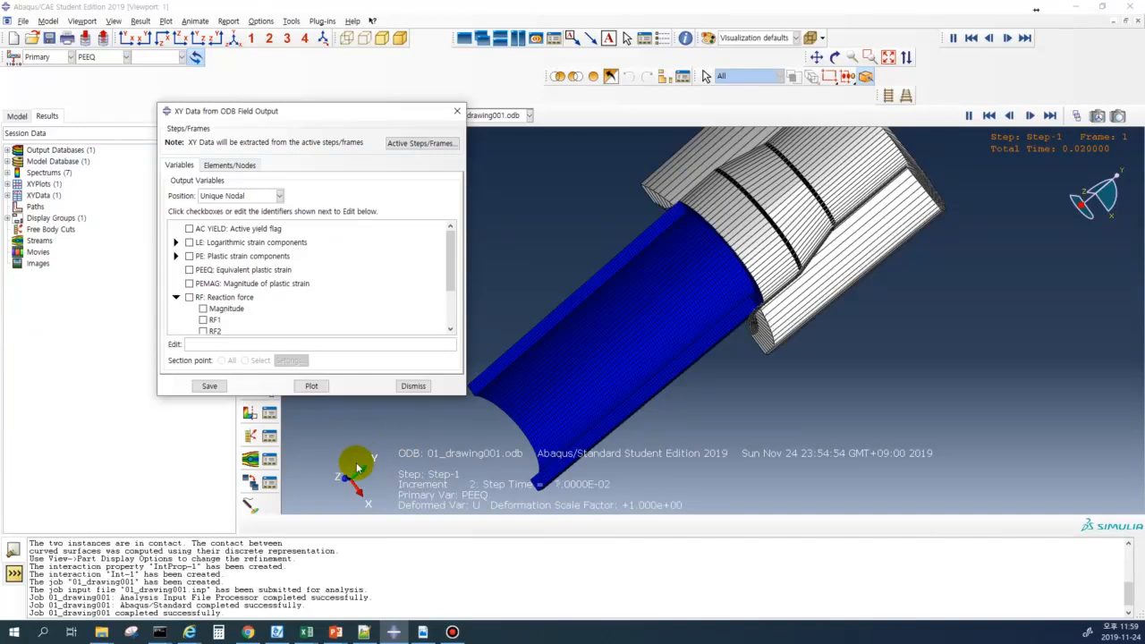
click(203, 331)
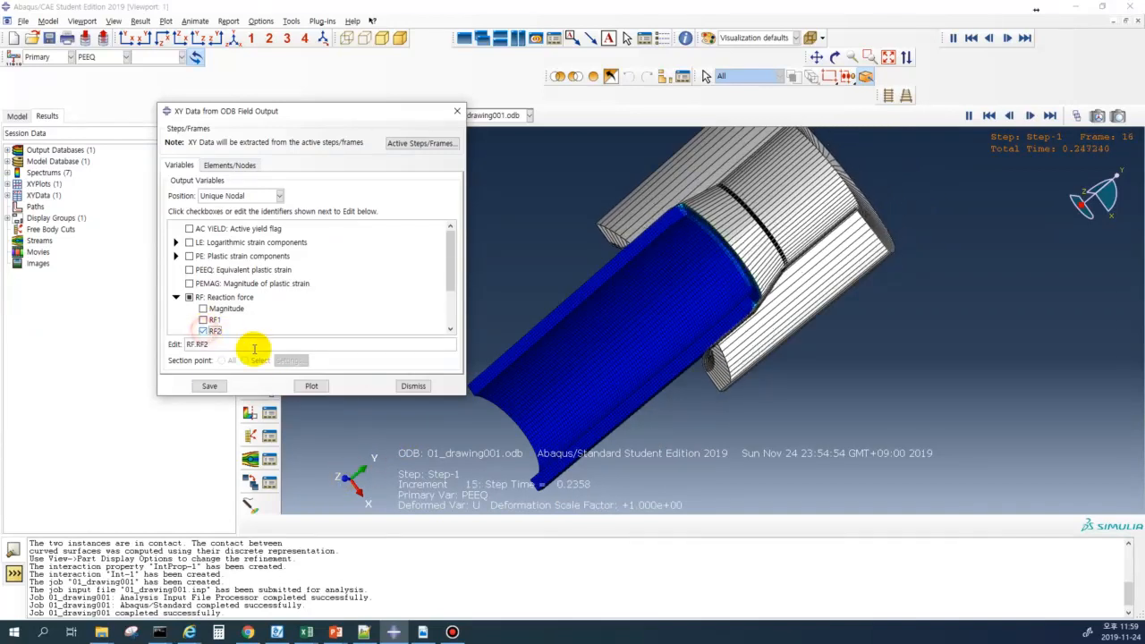
- Choose the node set DIE-1.RP, highlight it in the viewport, plot its RF2 history and close the extraction dialog
click(229, 165)
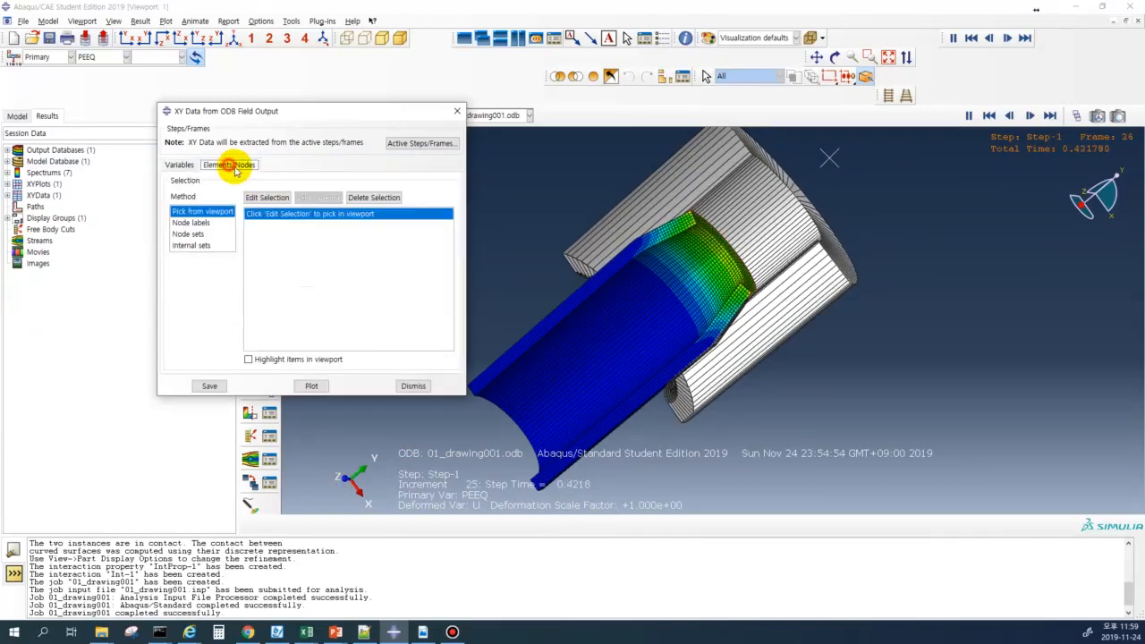
click(198, 234)
click(277, 237)
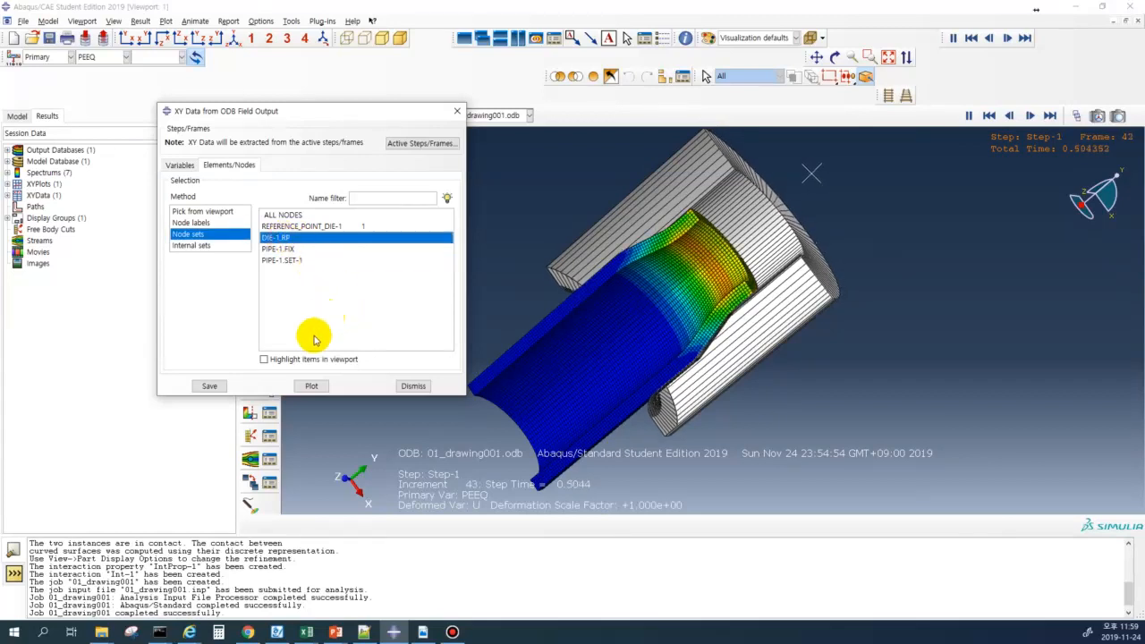
click(289, 359)
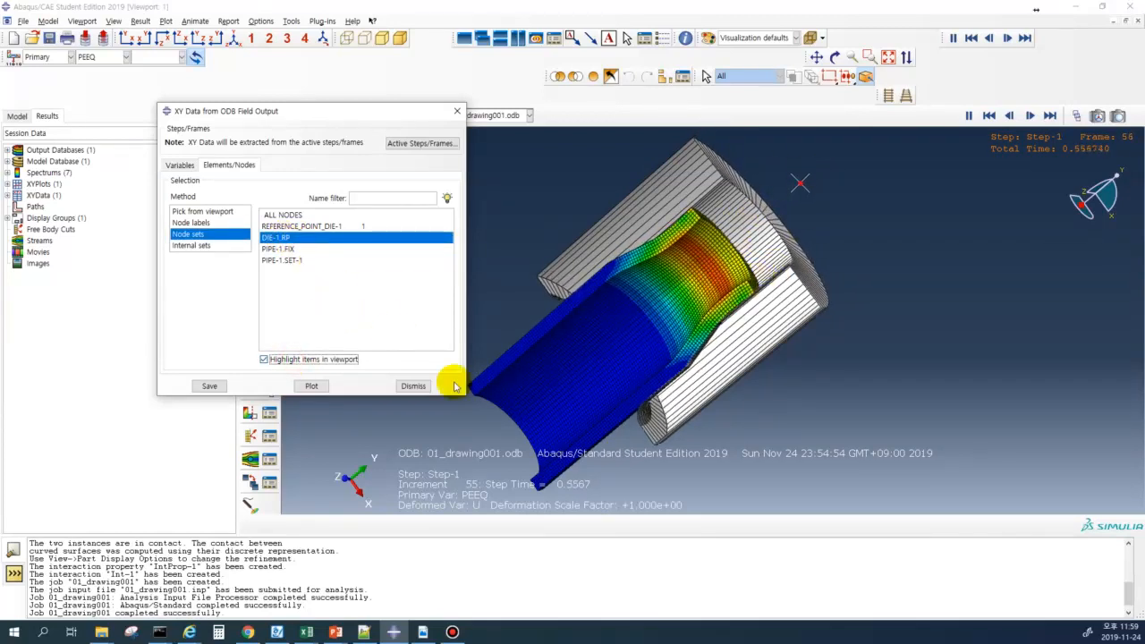
click(311, 386)
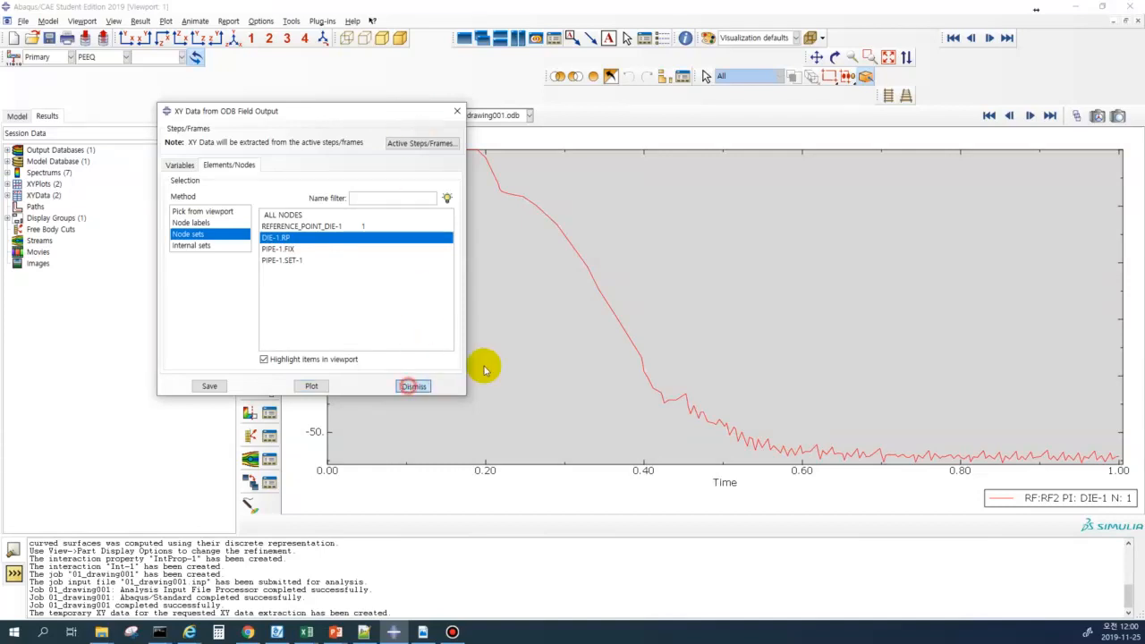
click(428, 386)
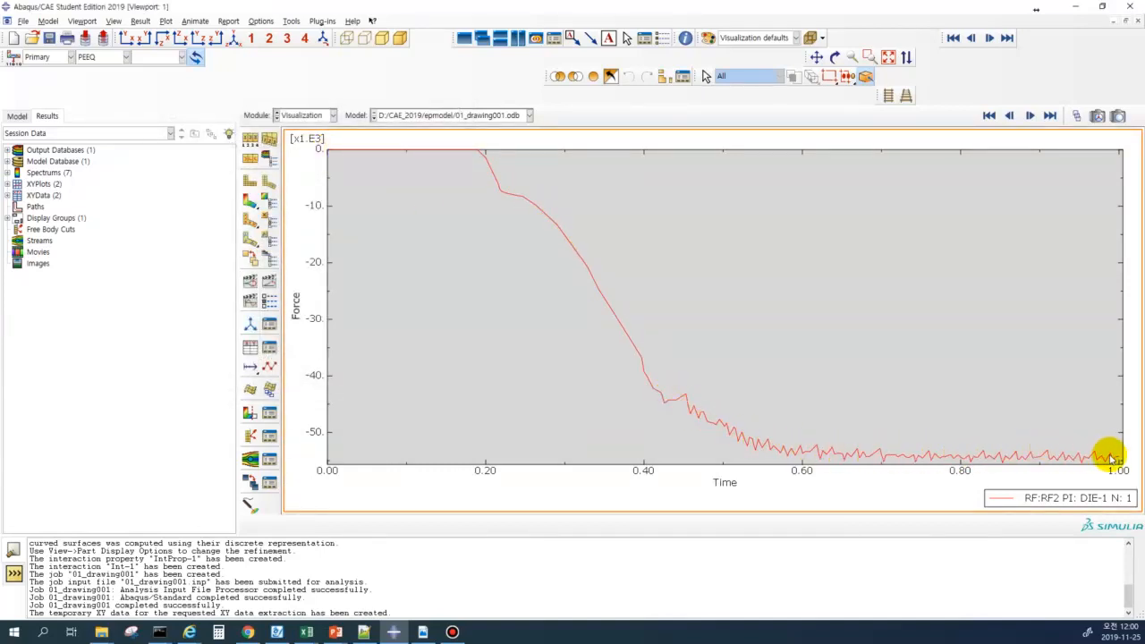
- Examine the RF2 force values of the die node down to the last row, and close the XY data manager without changes
click(269, 352)
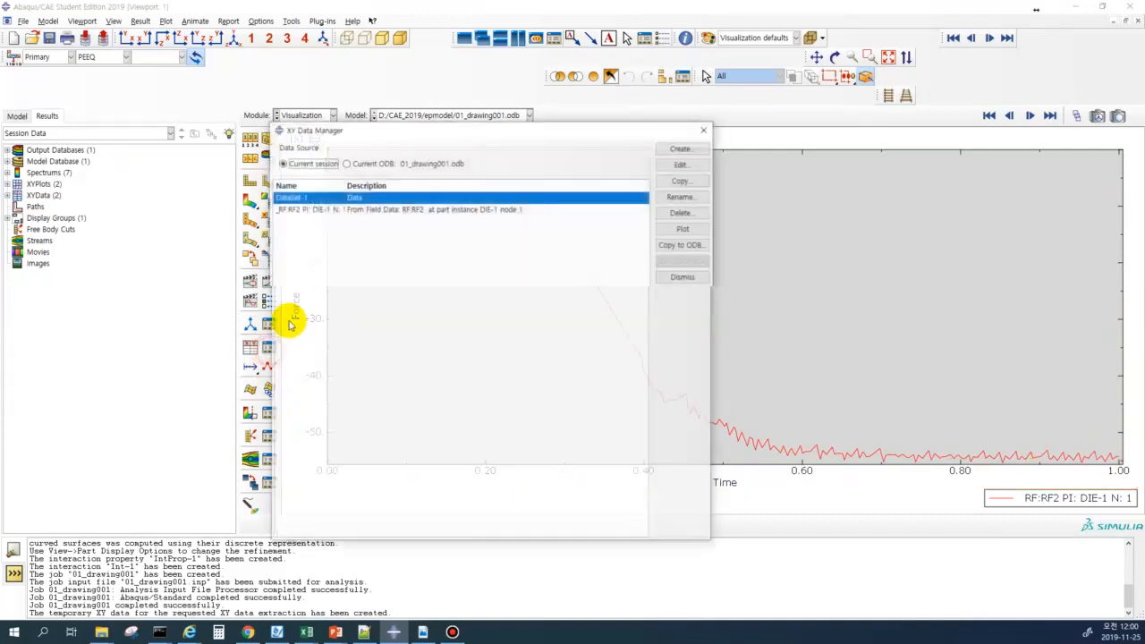
double_click(366, 209)
scroll(492, 385, down, 20)
scroll(483, 420, down, 20)
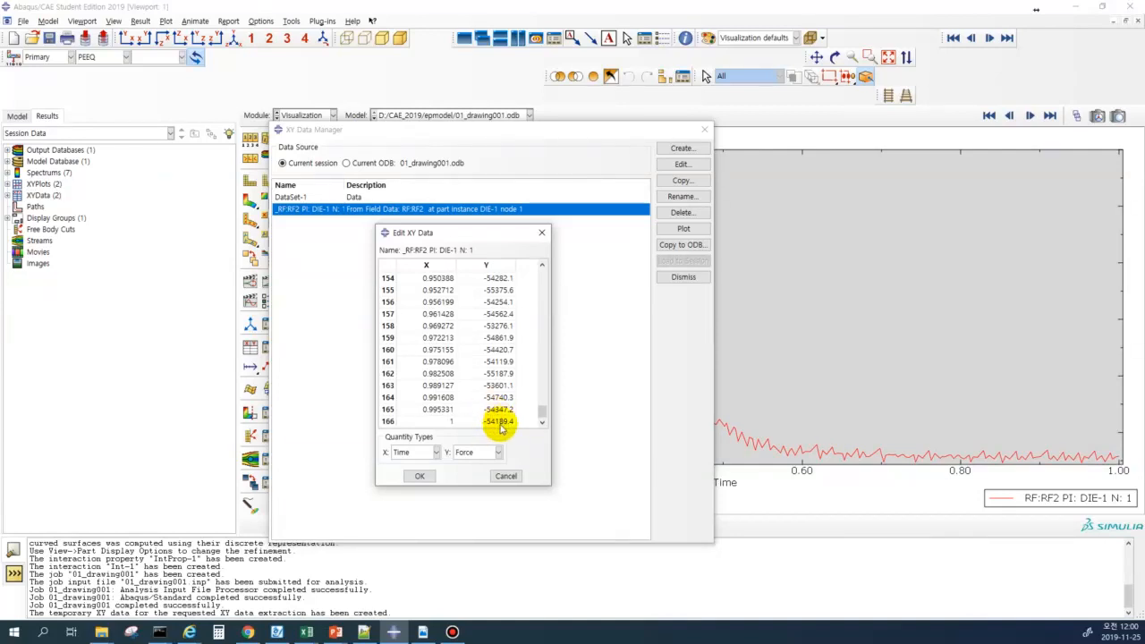
click(505, 476)
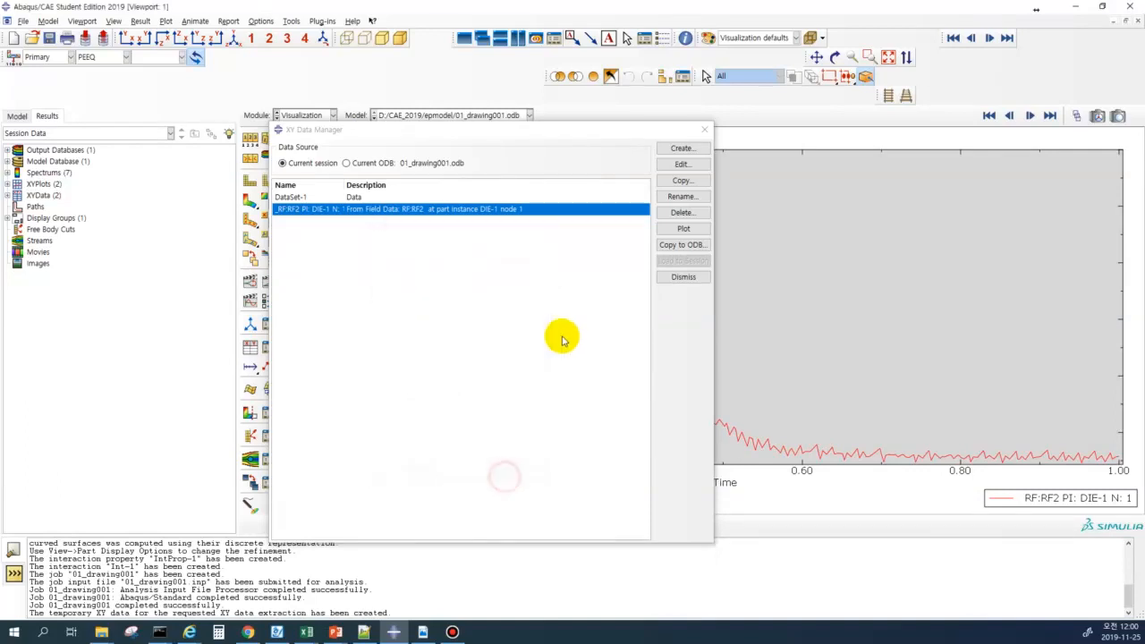
click(672, 278)
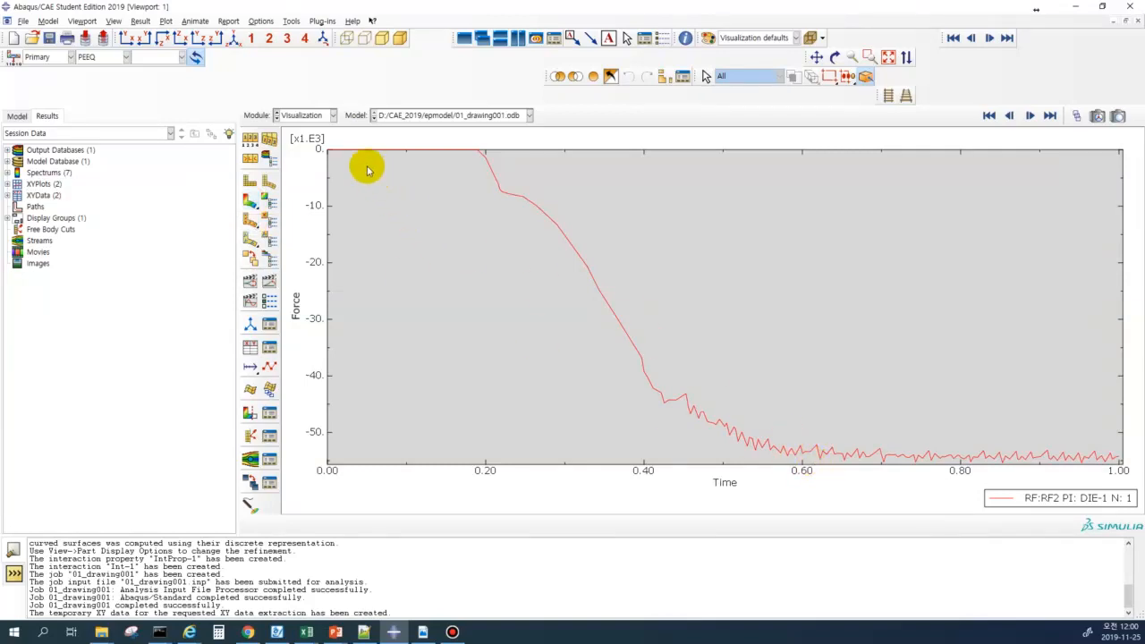
- Display the PEEQ contours on the deformed shape again and animate them over the time history
click(247, 205)
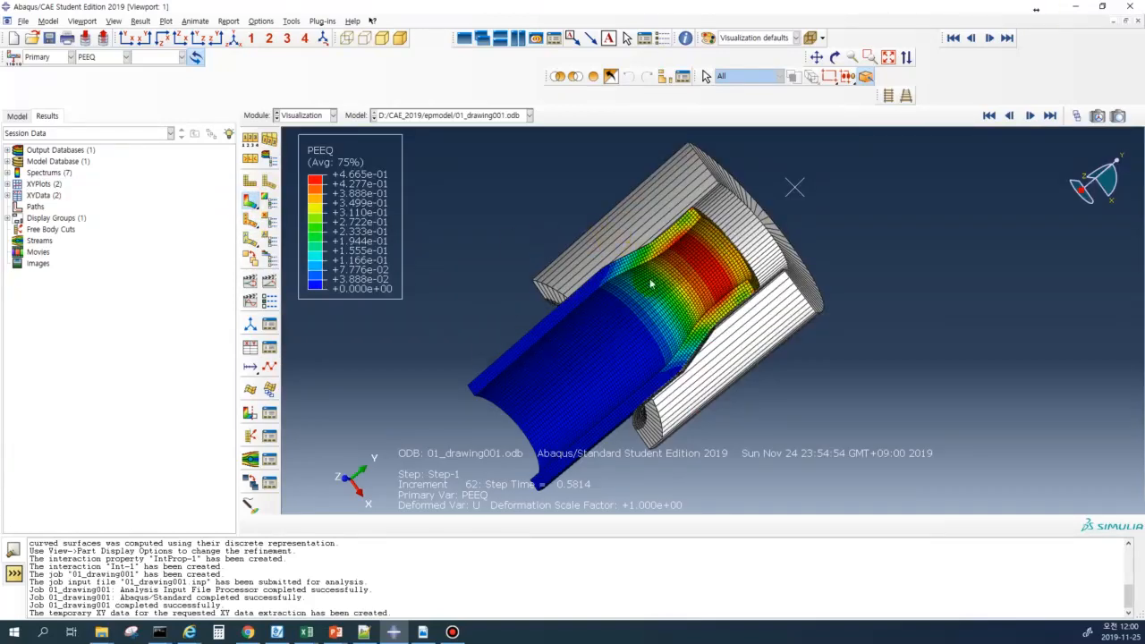
click(269, 289)
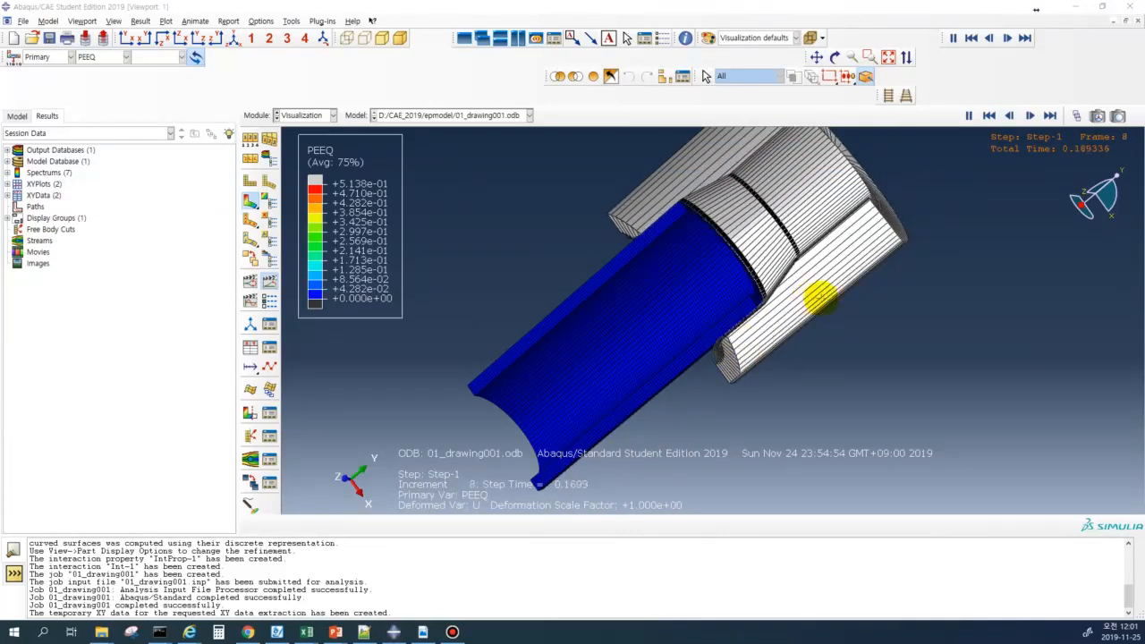
- Review the title page, the machine capacity drawing problem and the final force-time plot in Lecture10_plastic_deformation.pdf, and return to Abaqus/CAE
key(alt+Tab)
scroll(590, 285, up, 1)
scroll(528, 291, up, 5)
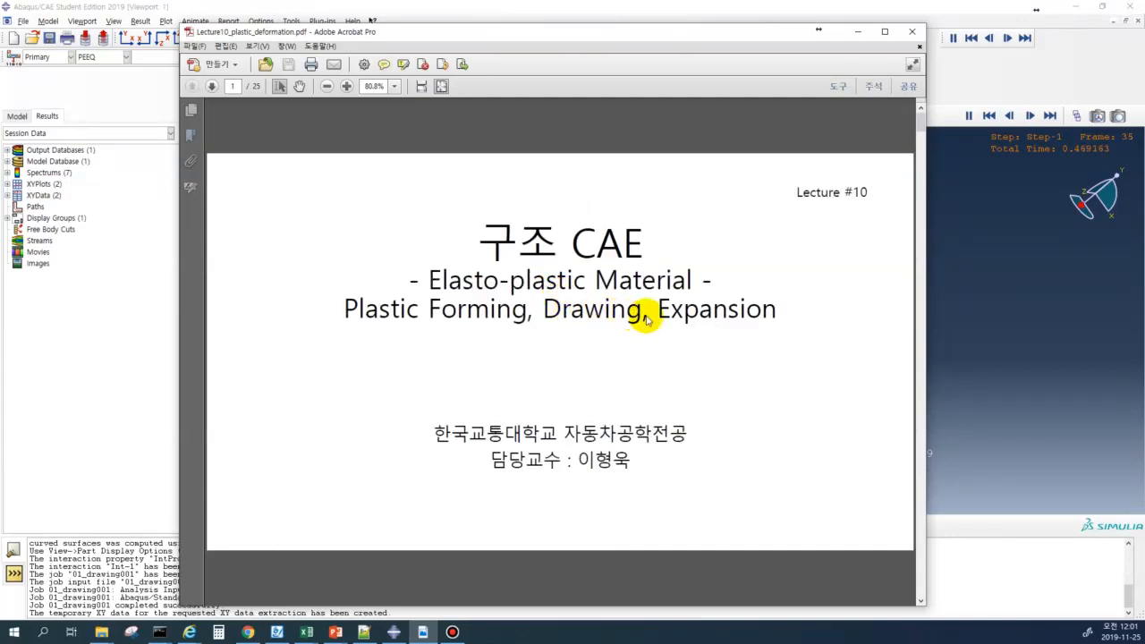
scroll(626, 313, down, 6)
scroll(628, 322, down, 6)
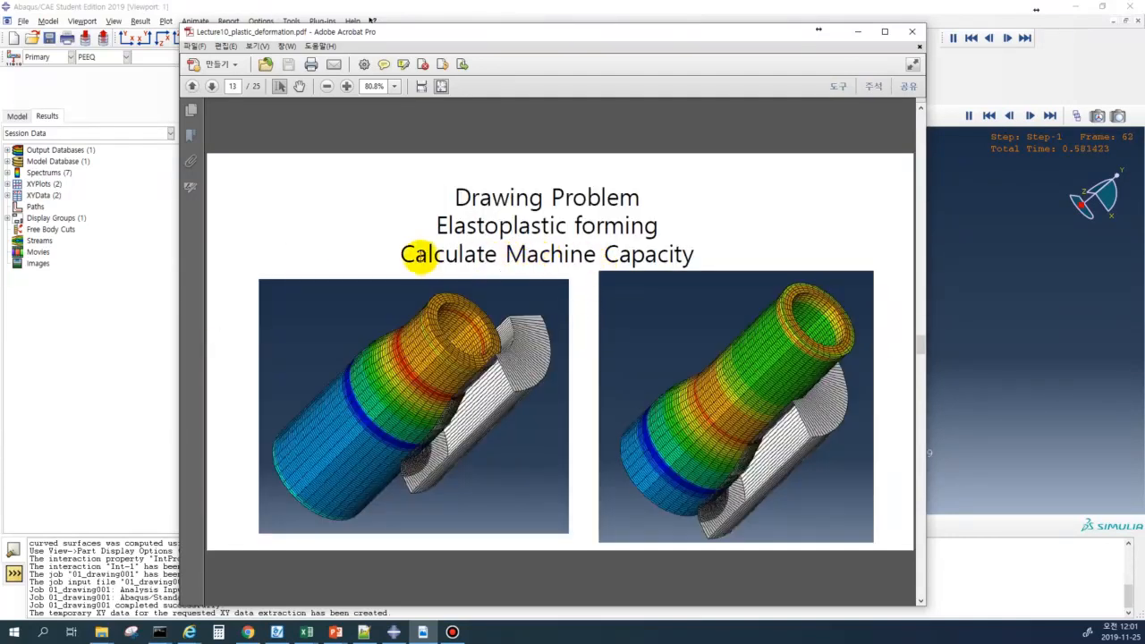
drag(402, 254, 670, 254)
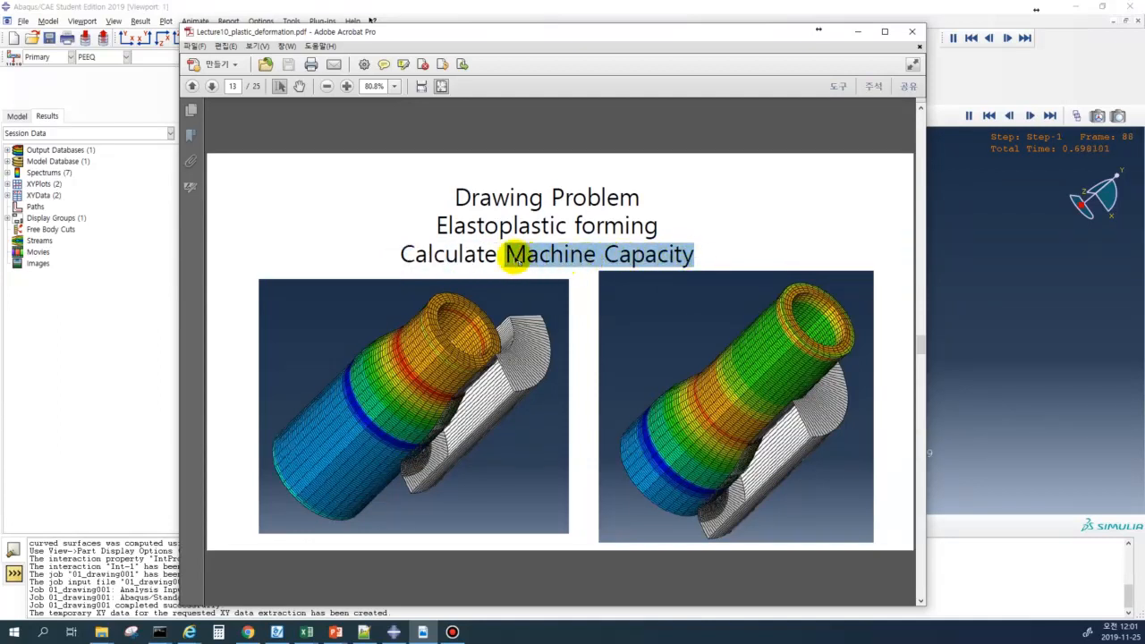
click(505, 254)
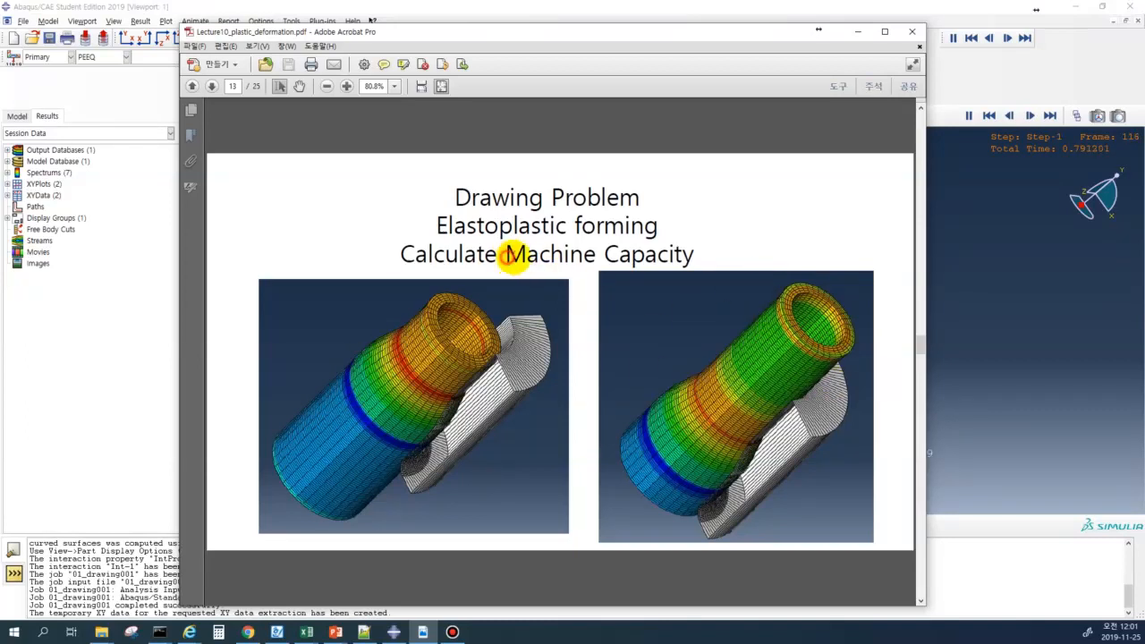
drag(507, 256, 692, 256)
click(587, 319)
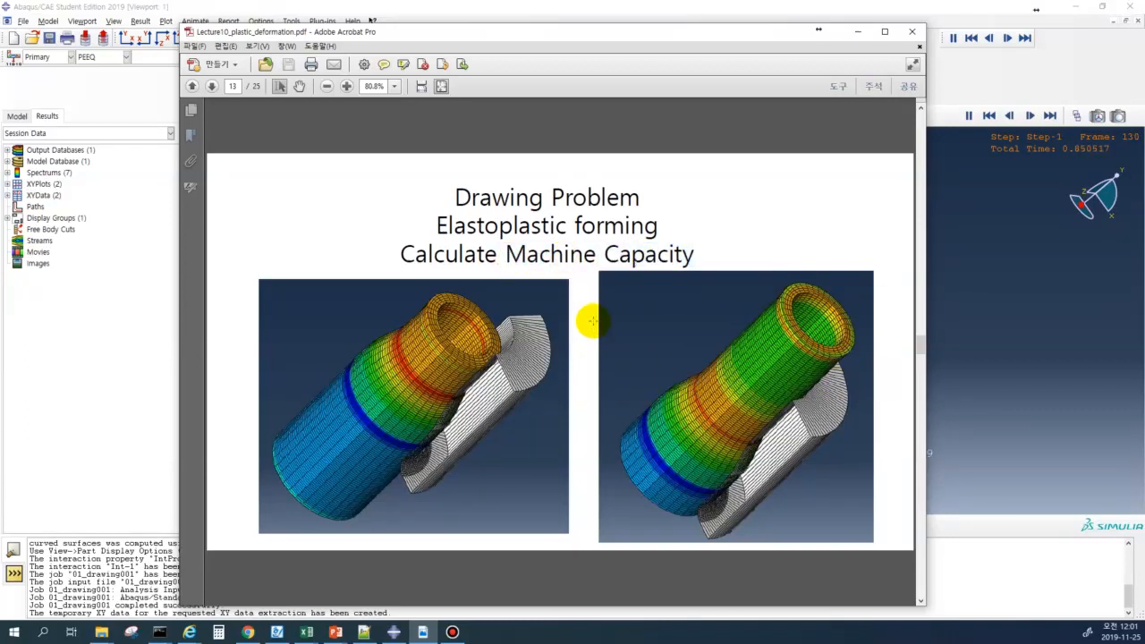
scroll(591, 322, down, 12)
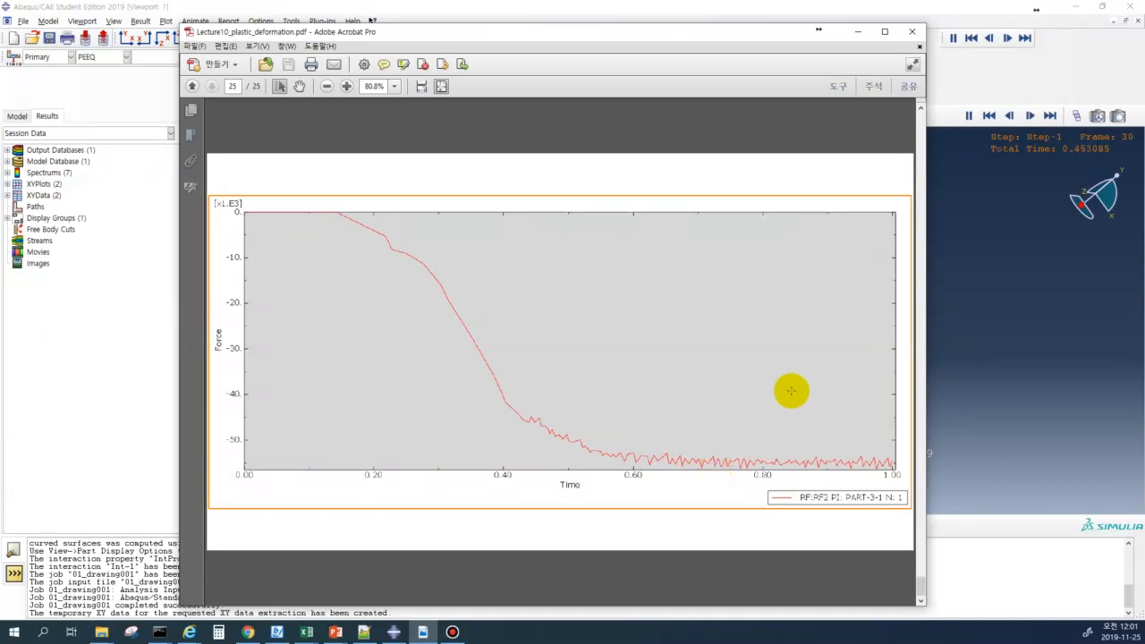
click(857, 33)
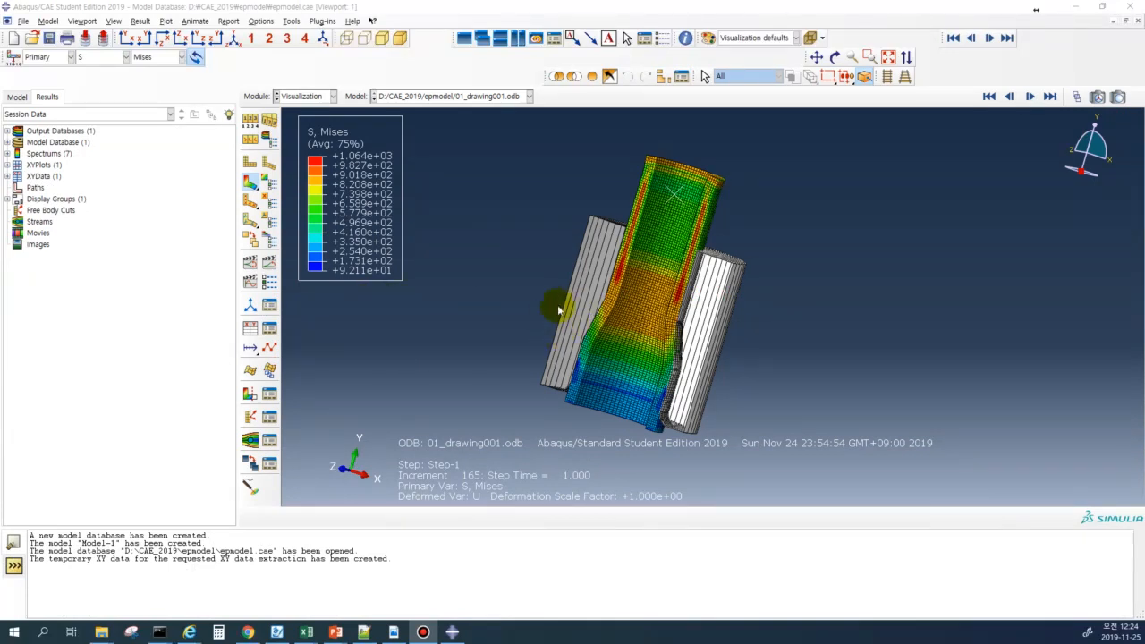
- Animate the Mises stress over the time history, and plot the saved RF2 data of the die node from the XY data manager
click(269, 259)
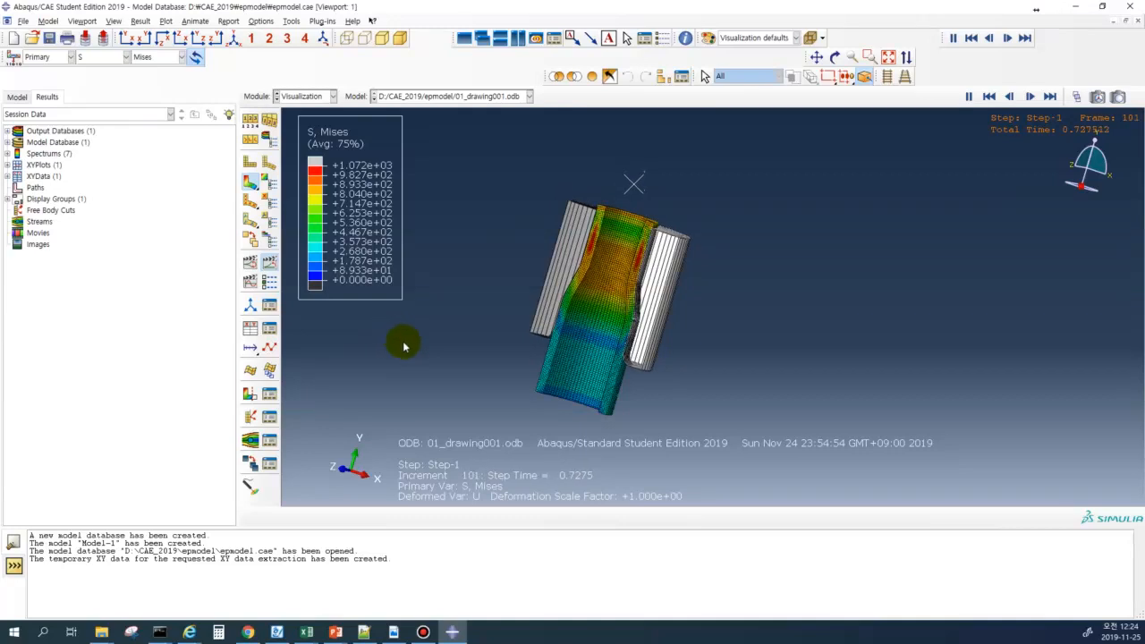
click(254, 329)
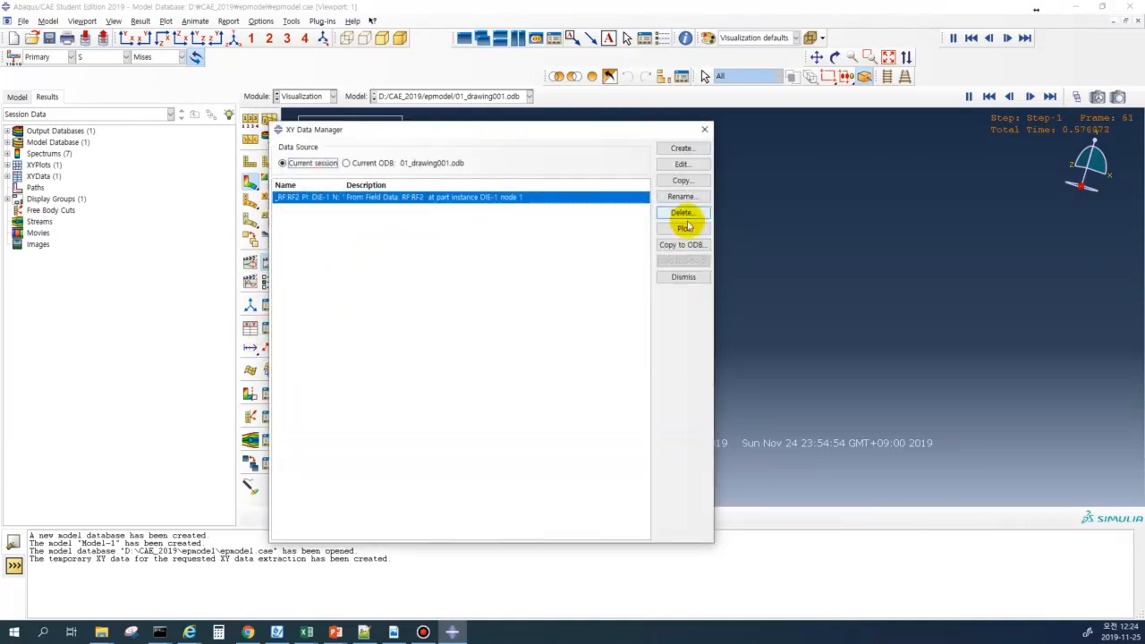
click(683, 227)
drag(524, 133, 284, 141)
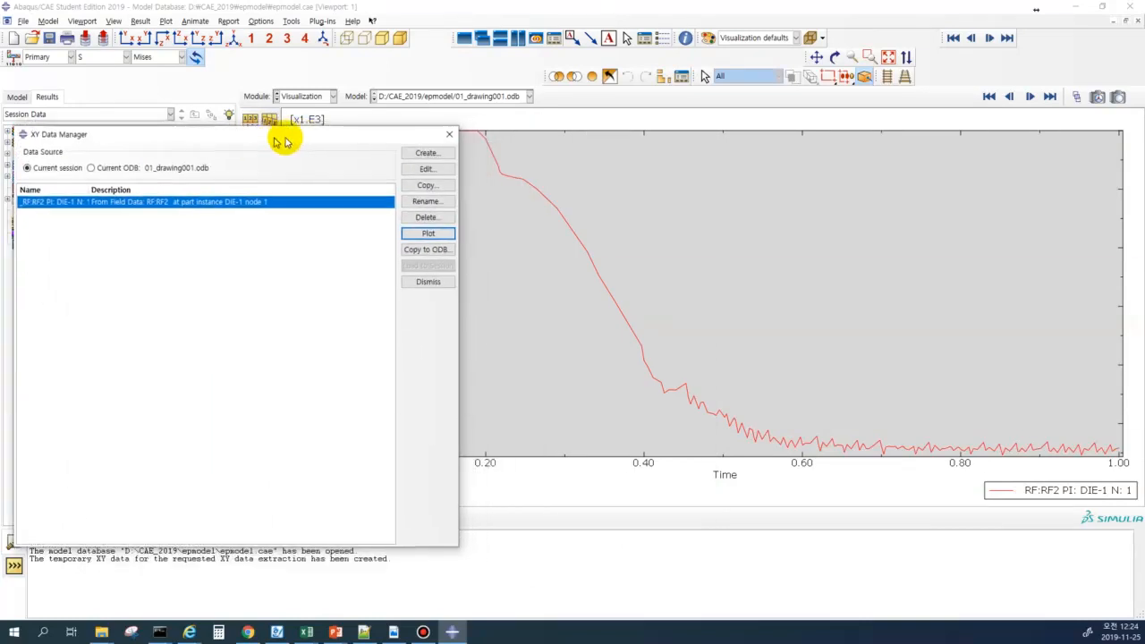
click(449, 135)
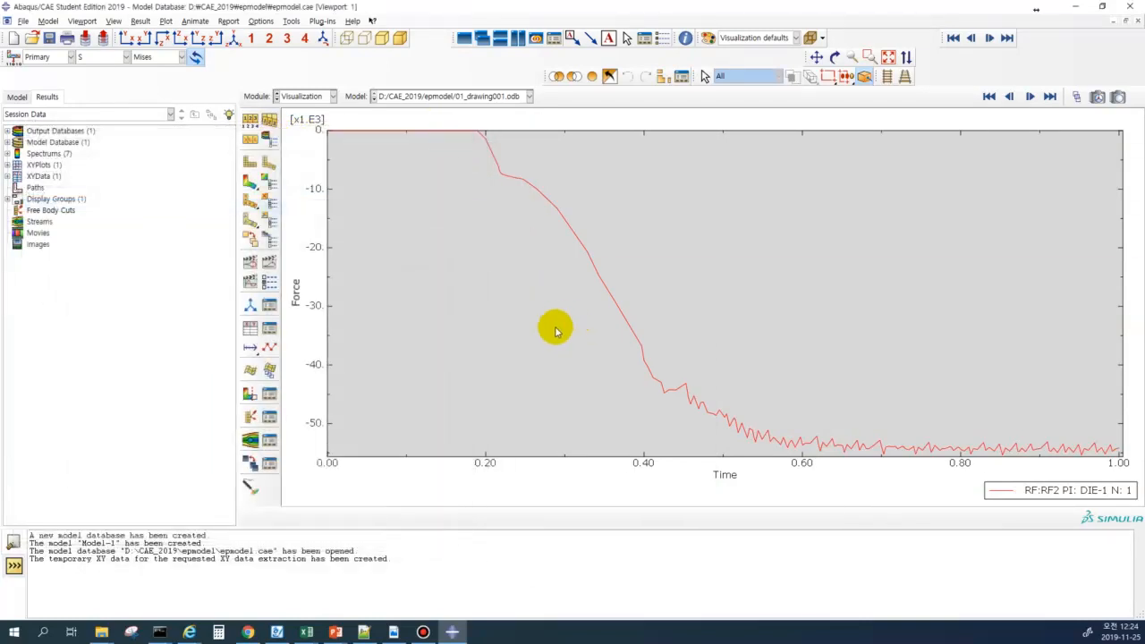
- Create an overlay plot layer from the RF2 force-time curve, keeping the suggested layer name
click(251, 465)
drag(187, 224, 449, 155)
click(486, 175)
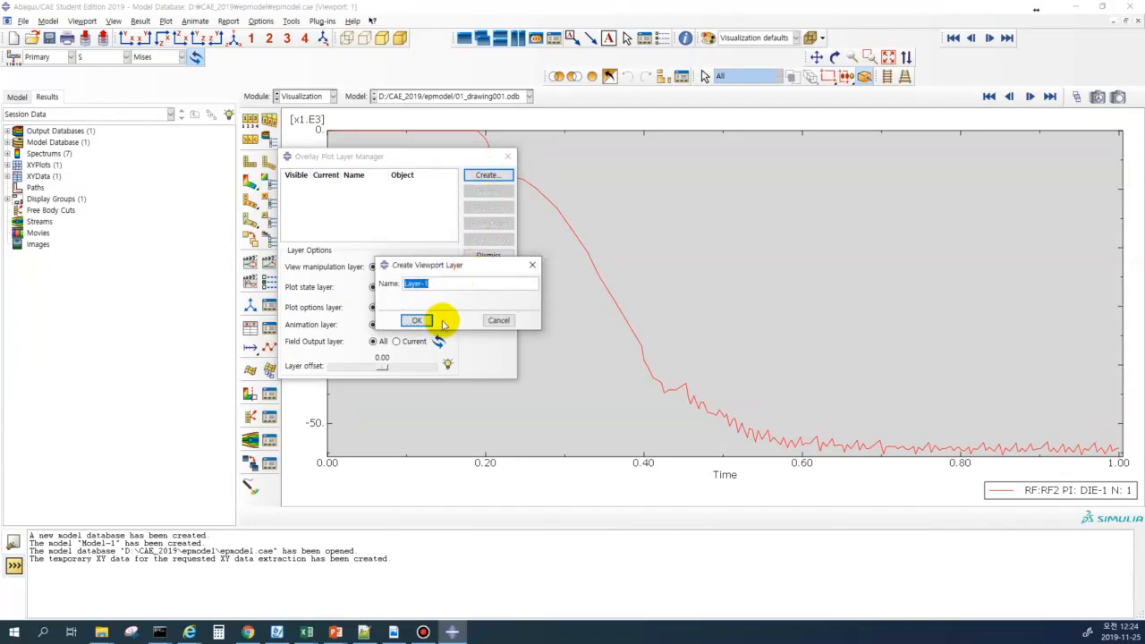
click(417, 321)
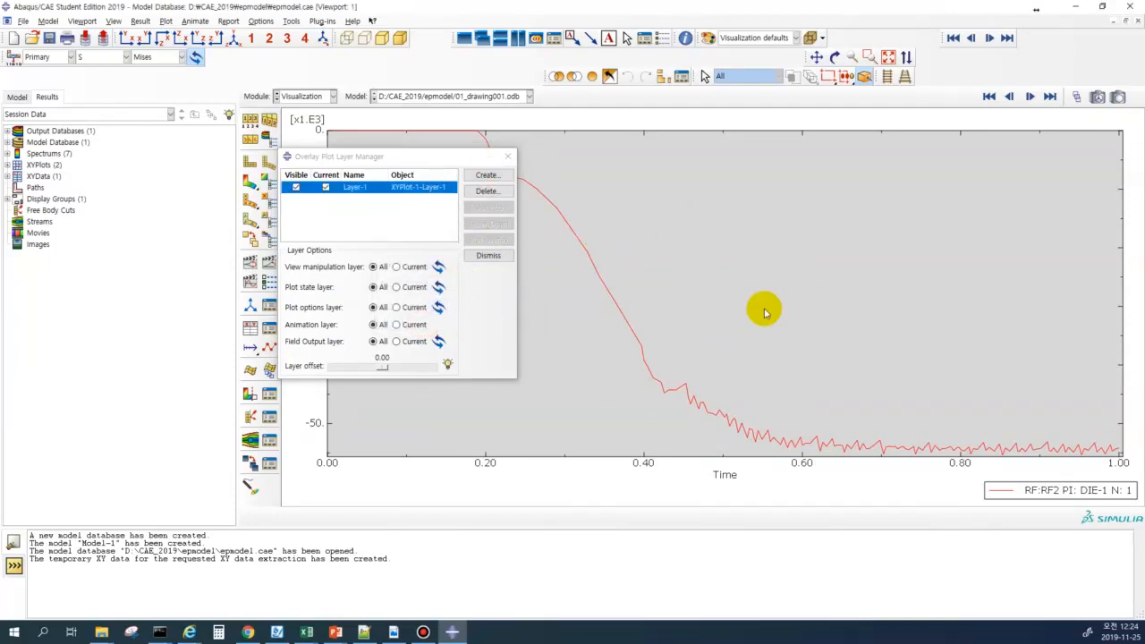
- Display the Mises contours on the deformed shape and create a second overlay layer from them
click(250, 183)
click(487, 176)
click(418, 322)
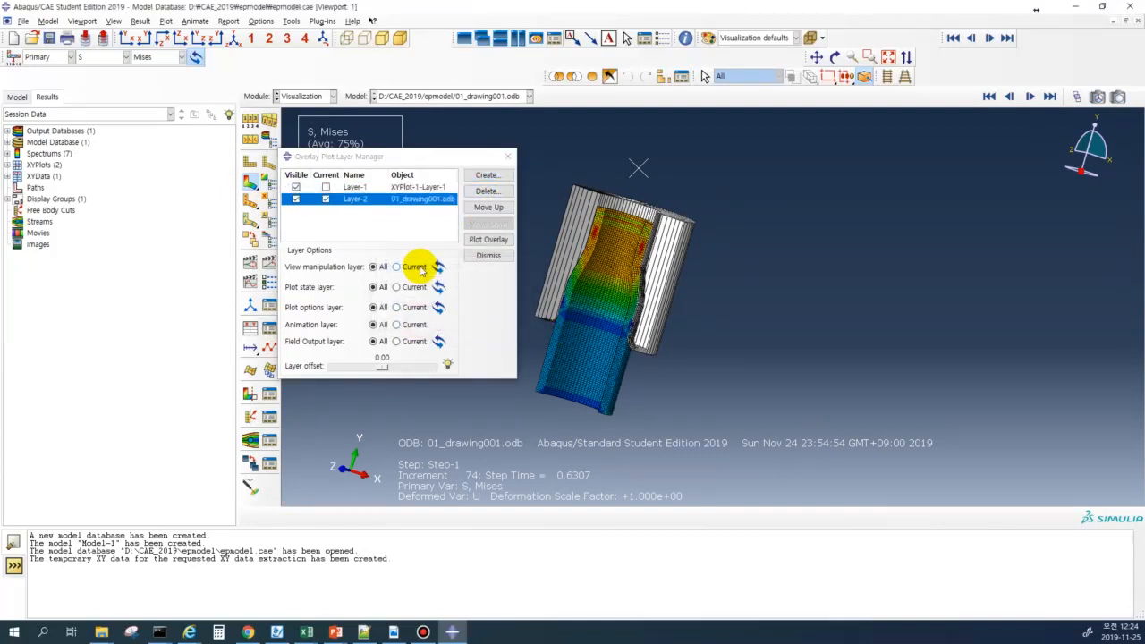
- Plot both layers as an overlay and orient the swept model in the empty area above the force curve
drag(435, 158, 166, 180)
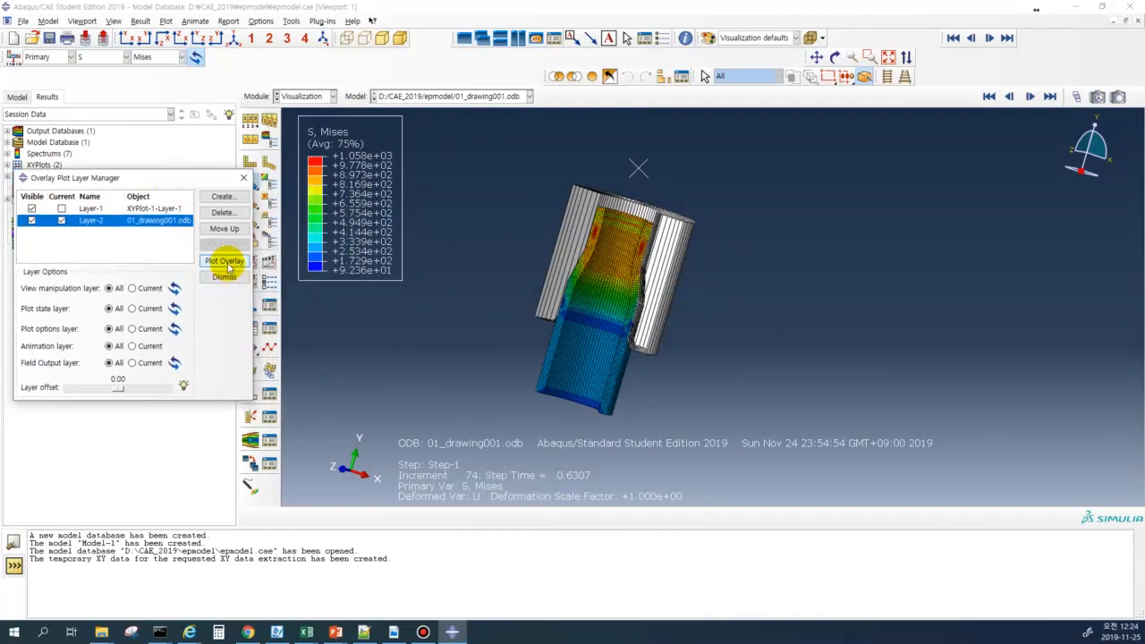
click(224, 261)
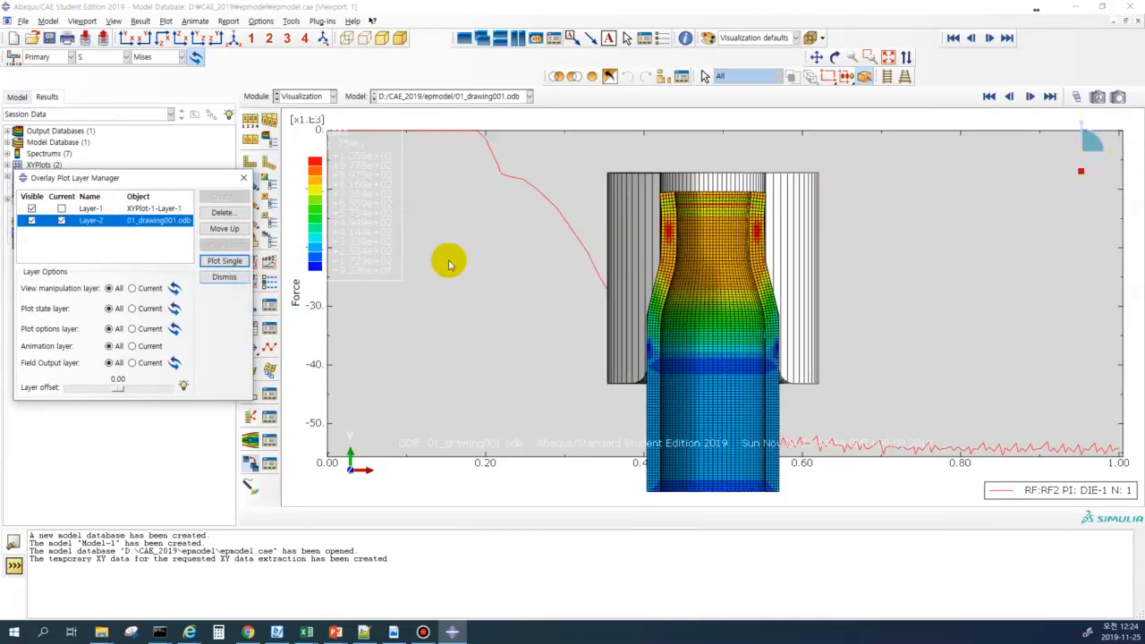
ctrl+alt+drag(623, 297, 429, 289)
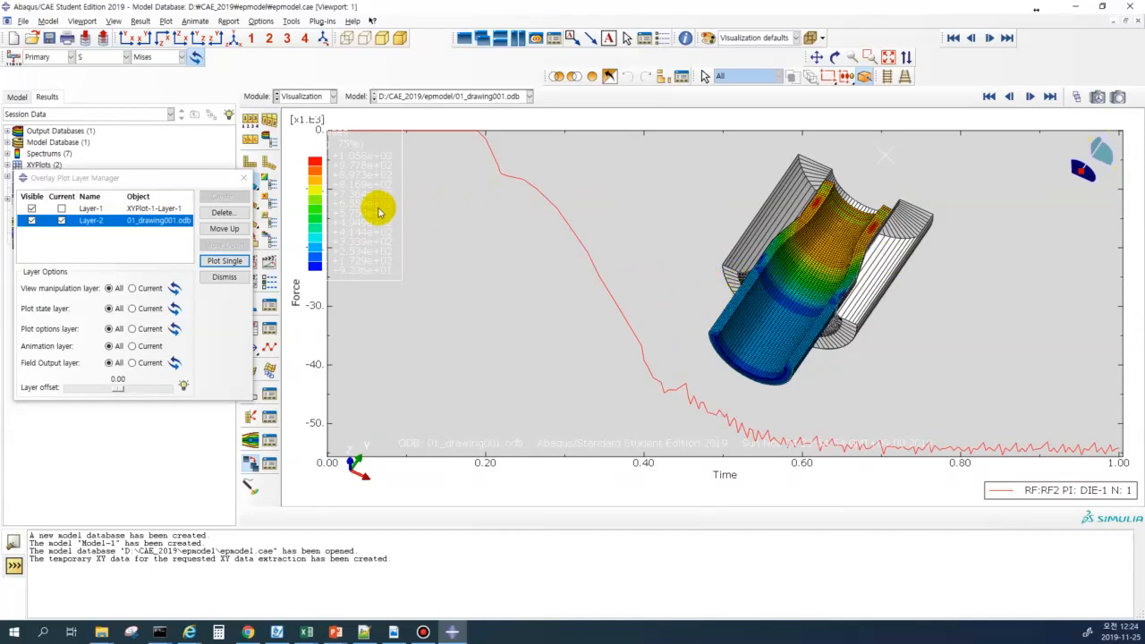
- Animate the overlaid force curve and Mises contours over the time history, reducing the animation frame rate to slightly below the midpoint
click(270, 263)
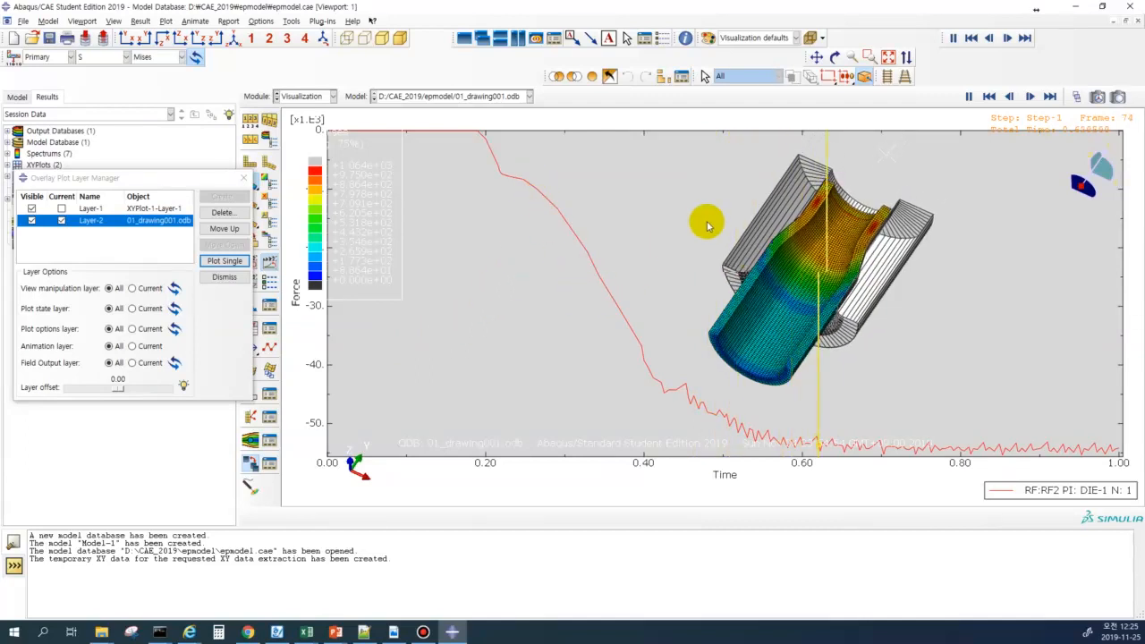
click(271, 286)
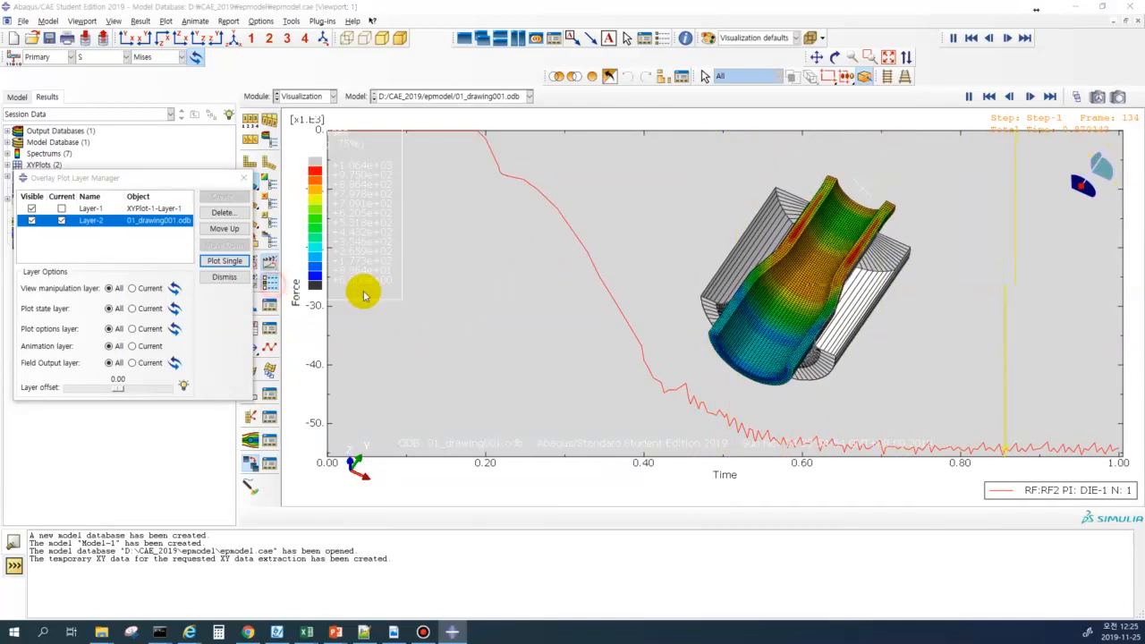
drag(223, 227, 187, 230)
click(158, 327)
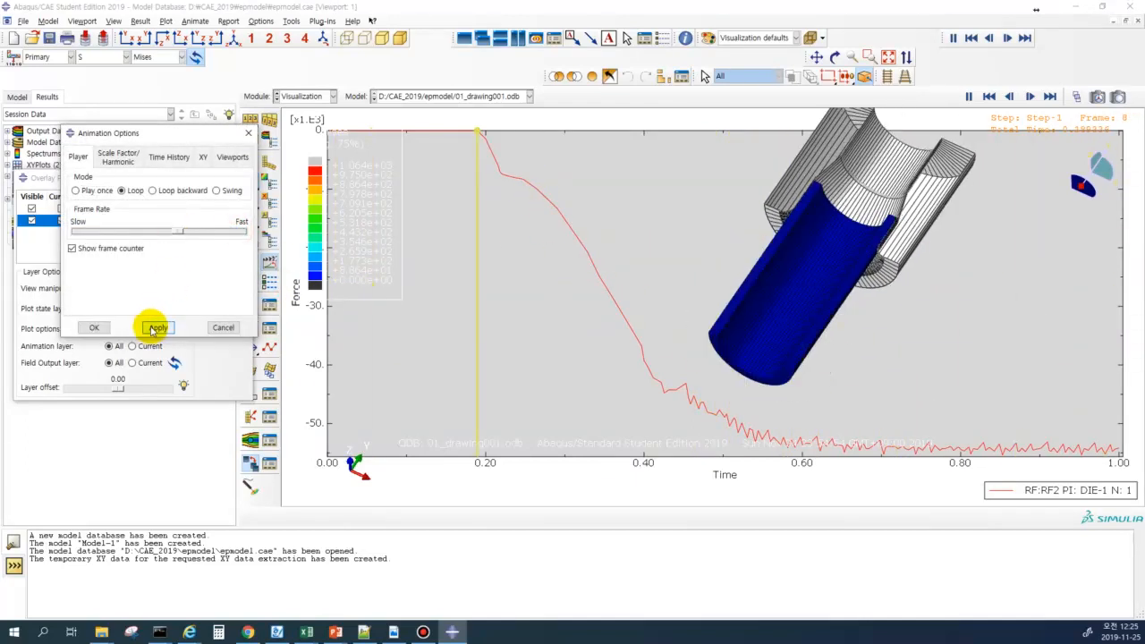
click(94, 328)
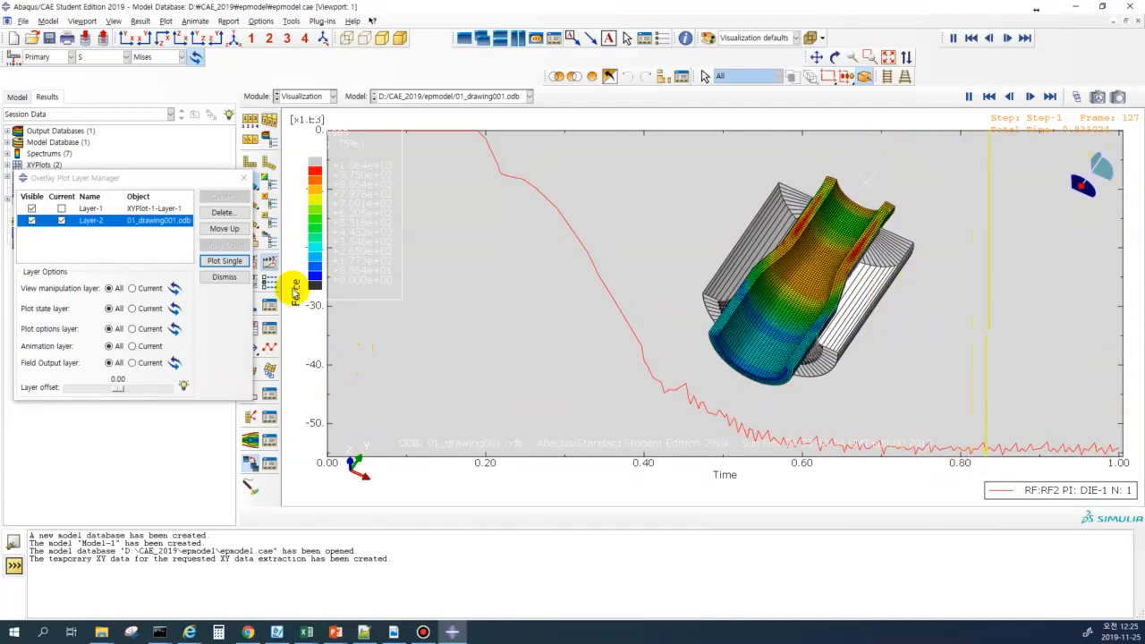
drag(172, 232, 145, 245)
click(155, 325)
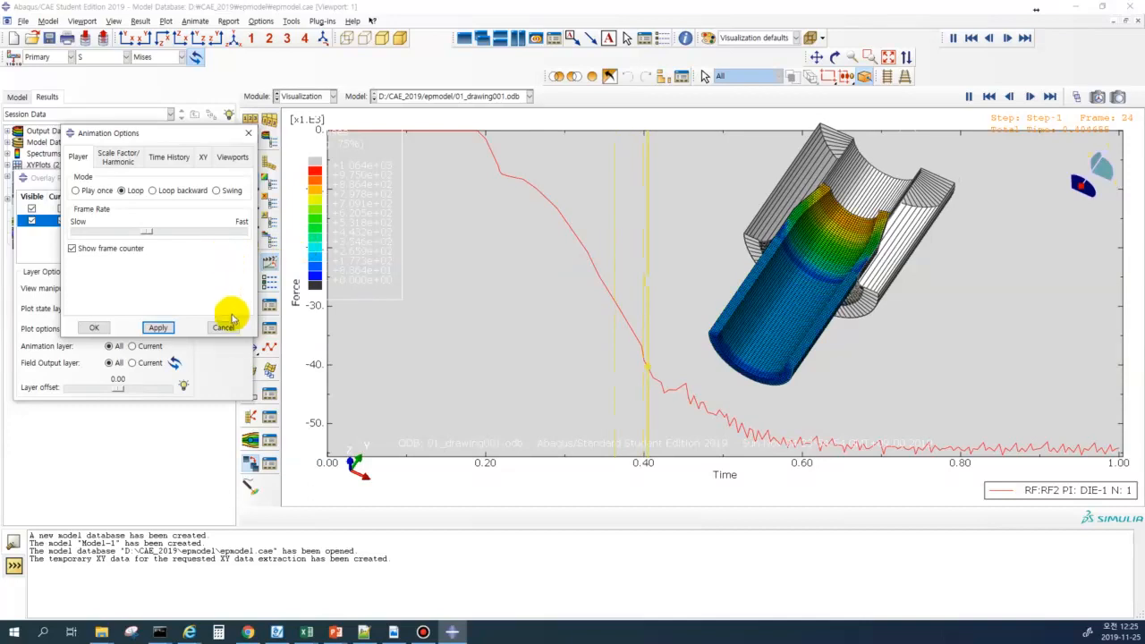
- Stop the animation, step through the result frames from the first one, and restart the time history animation
click(269, 260)
click(988, 98)
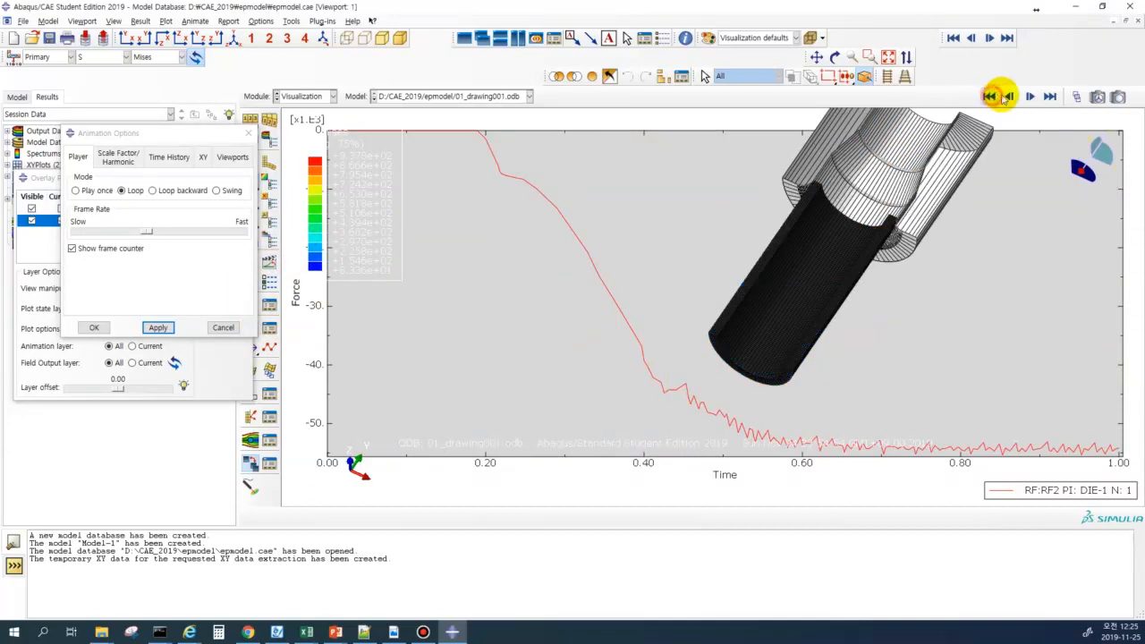
click(1030, 96)
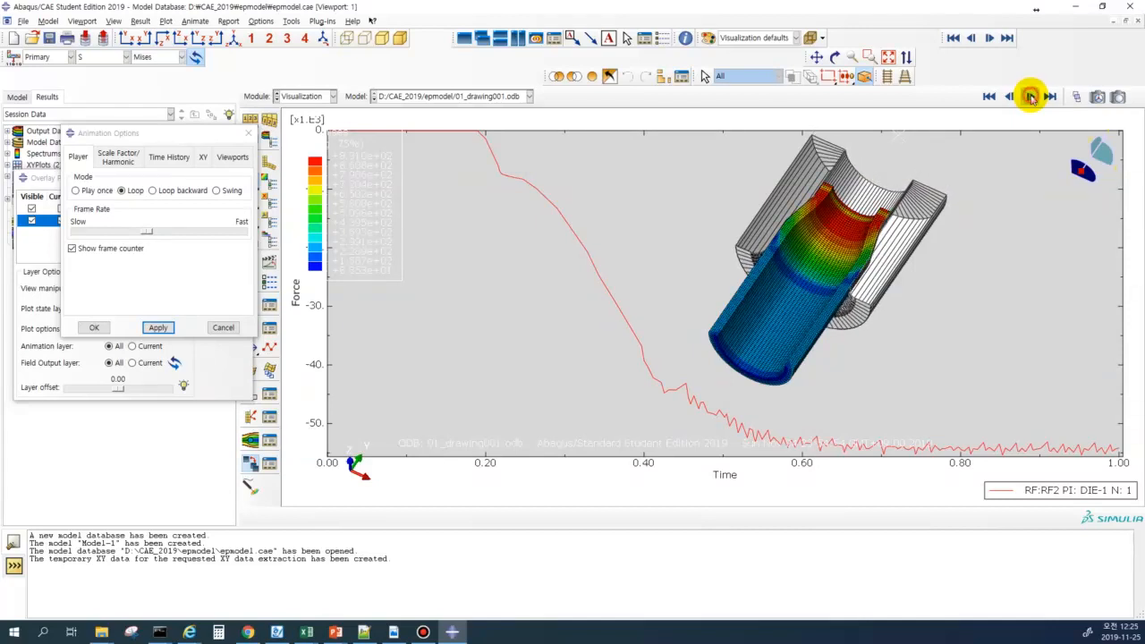
click(1030, 96)
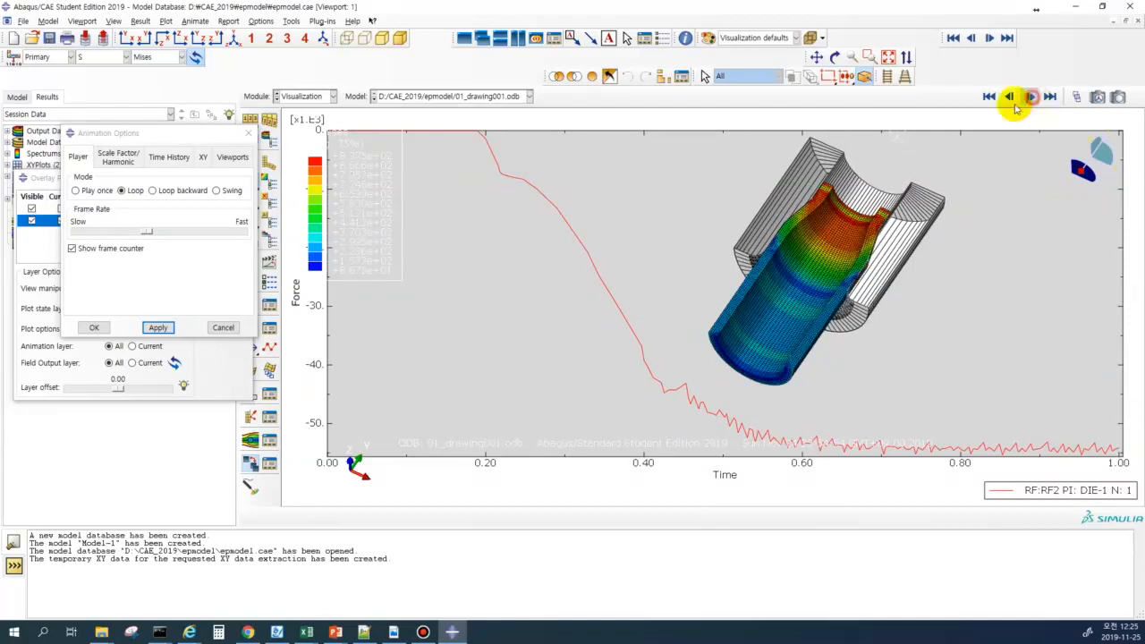
click(157, 328)
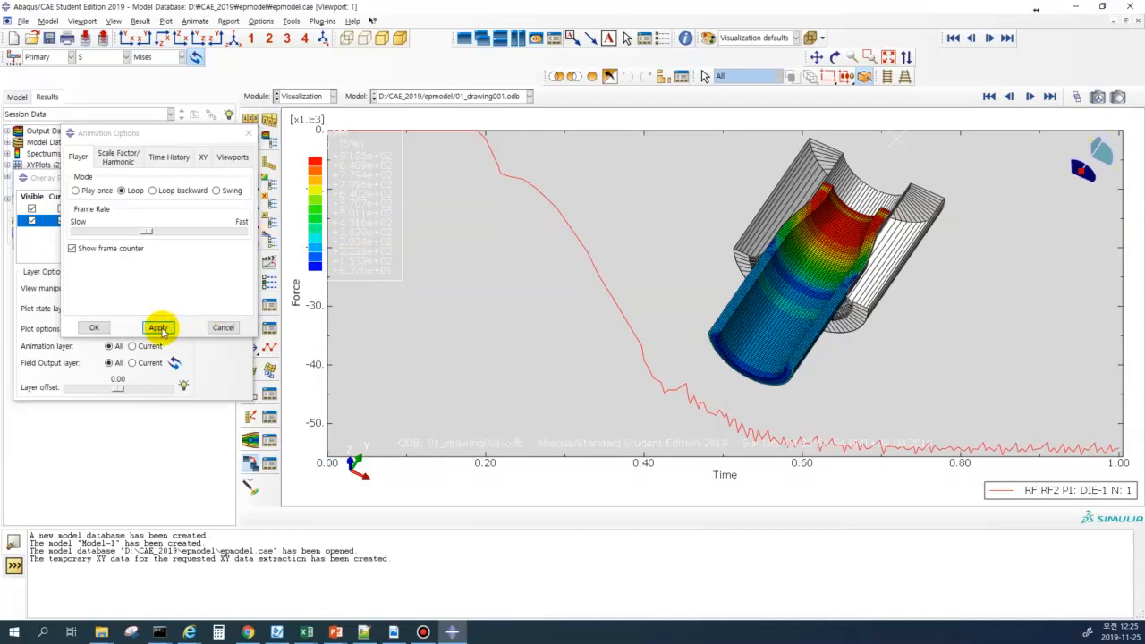
click(269, 268)
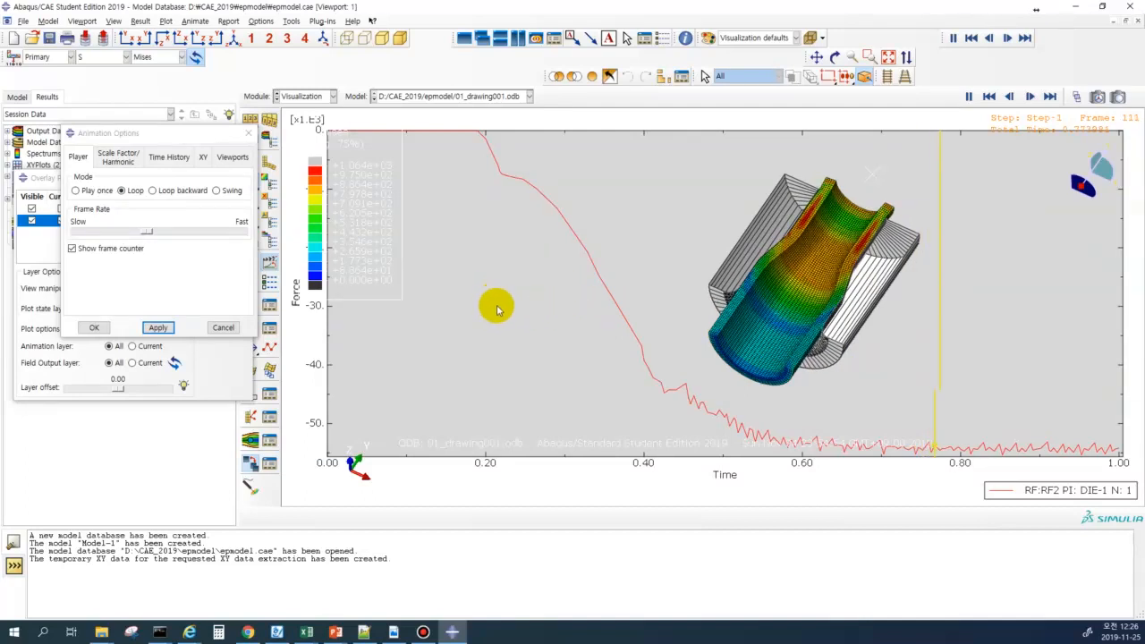
click(94, 328)
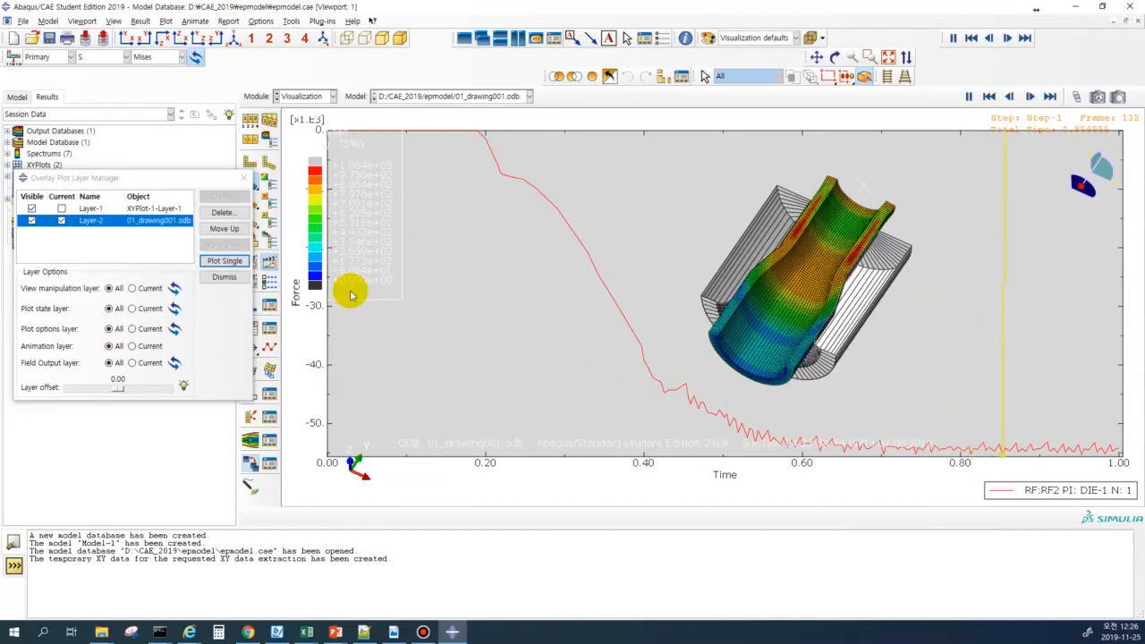
- Stop the animation and turn off the plot background fill of XYPlot-1-Layer-1
drag(159, 181, 490, 277)
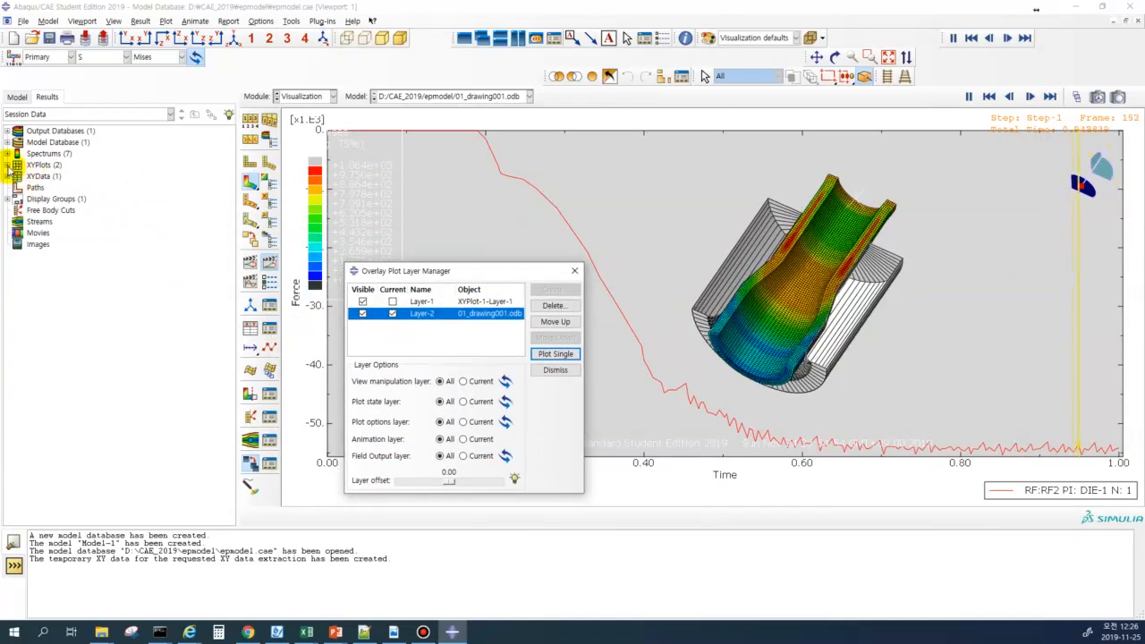
click(269, 263)
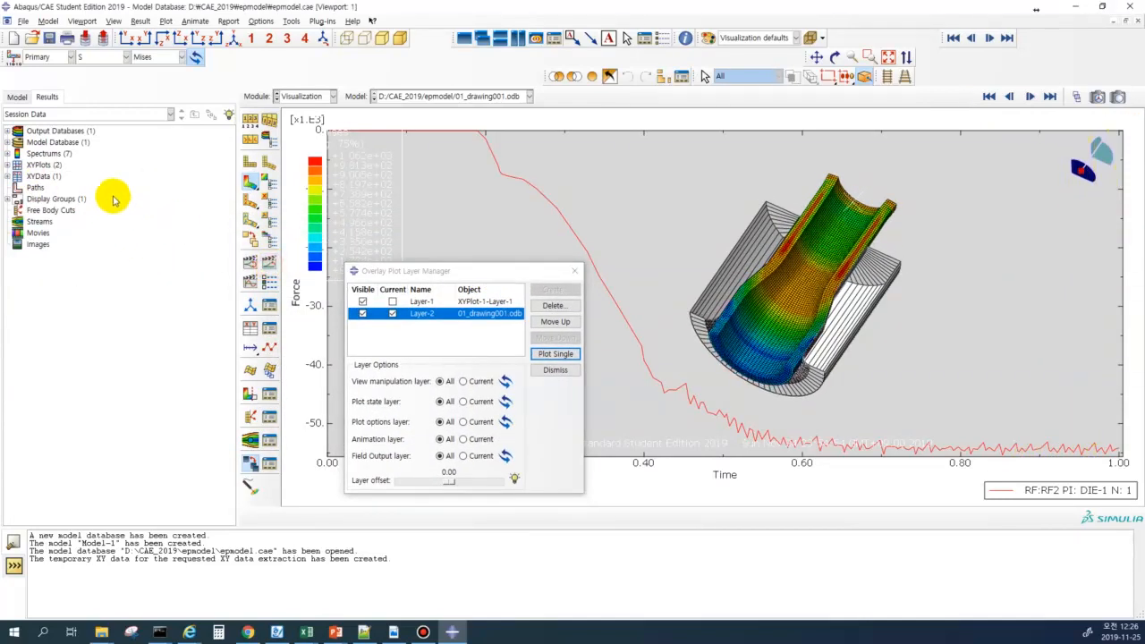
click(7, 164)
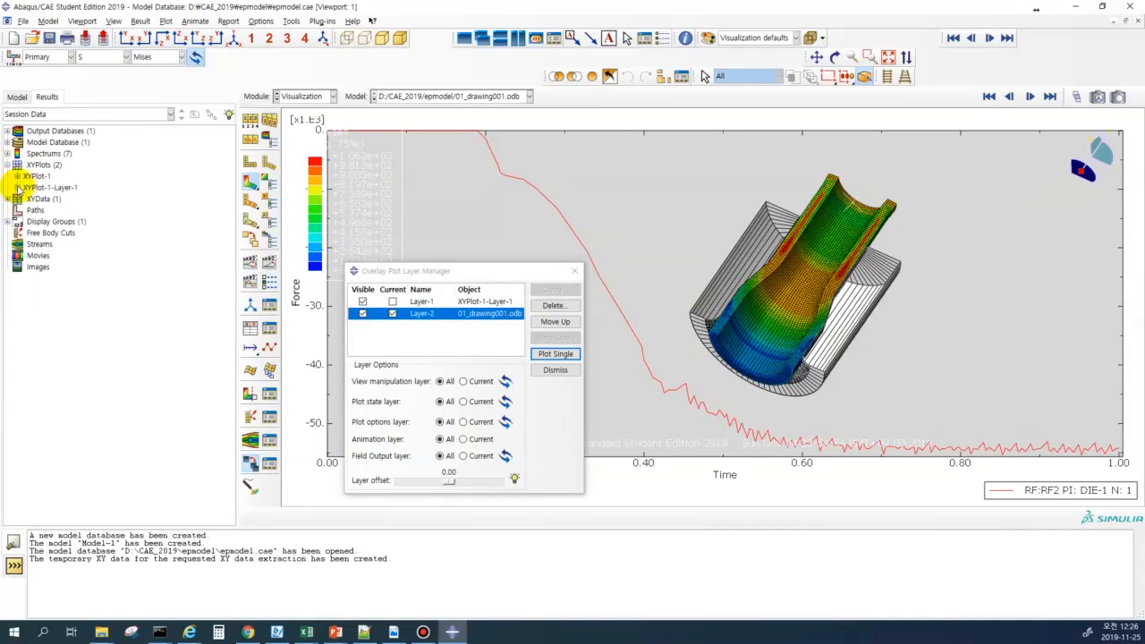
click(17, 187)
click(28, 199)
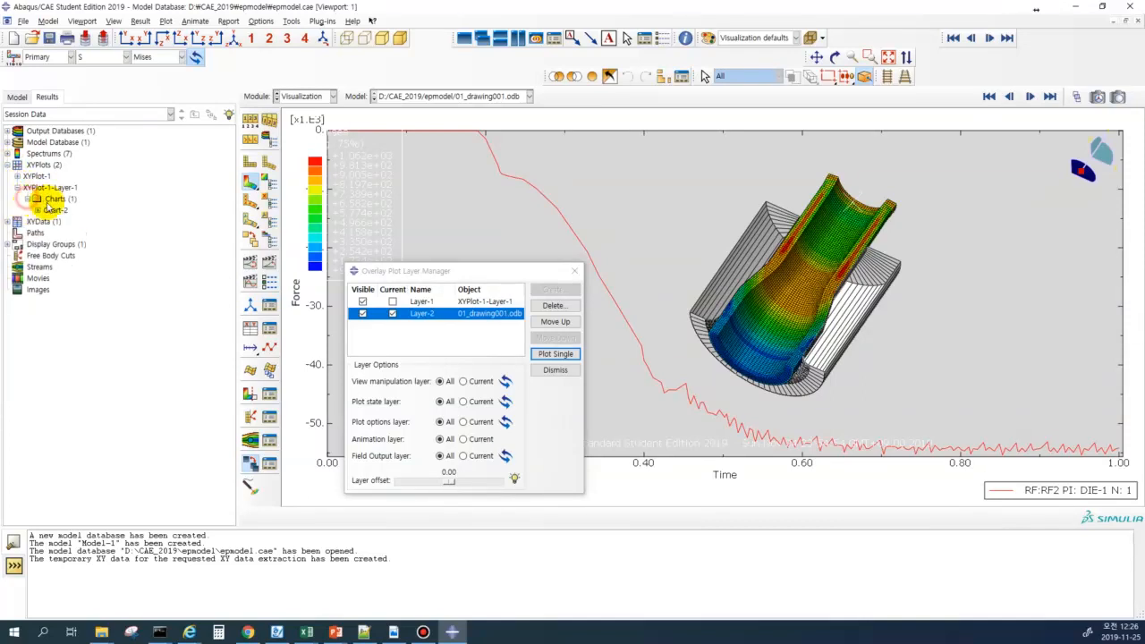
double_click(45, 187)
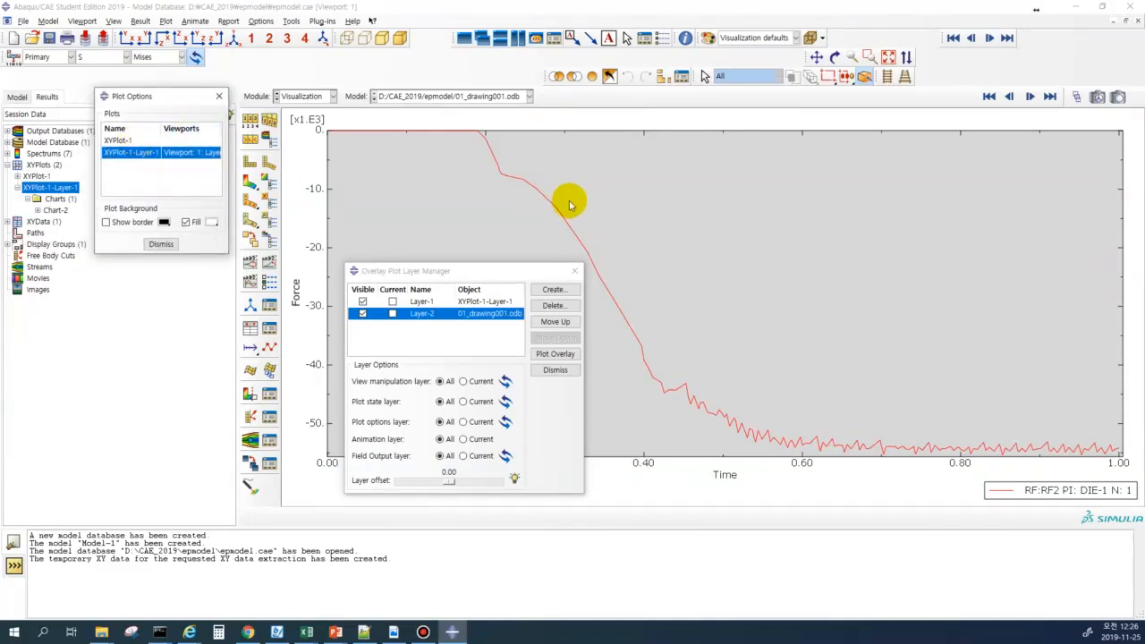
click(185, 223)
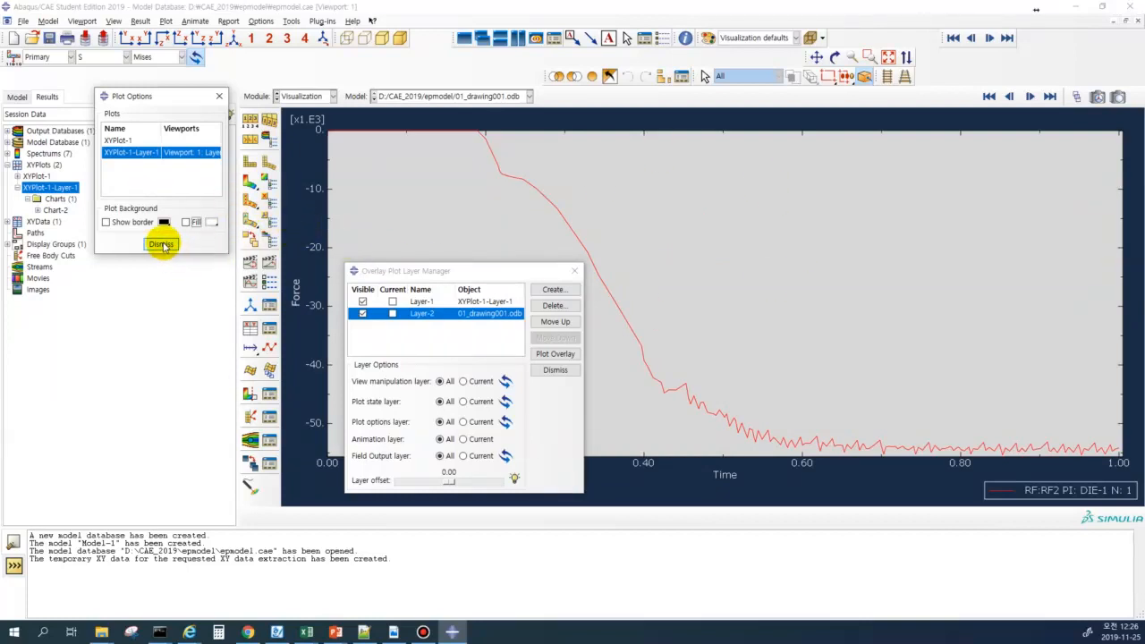
click(162, 245)
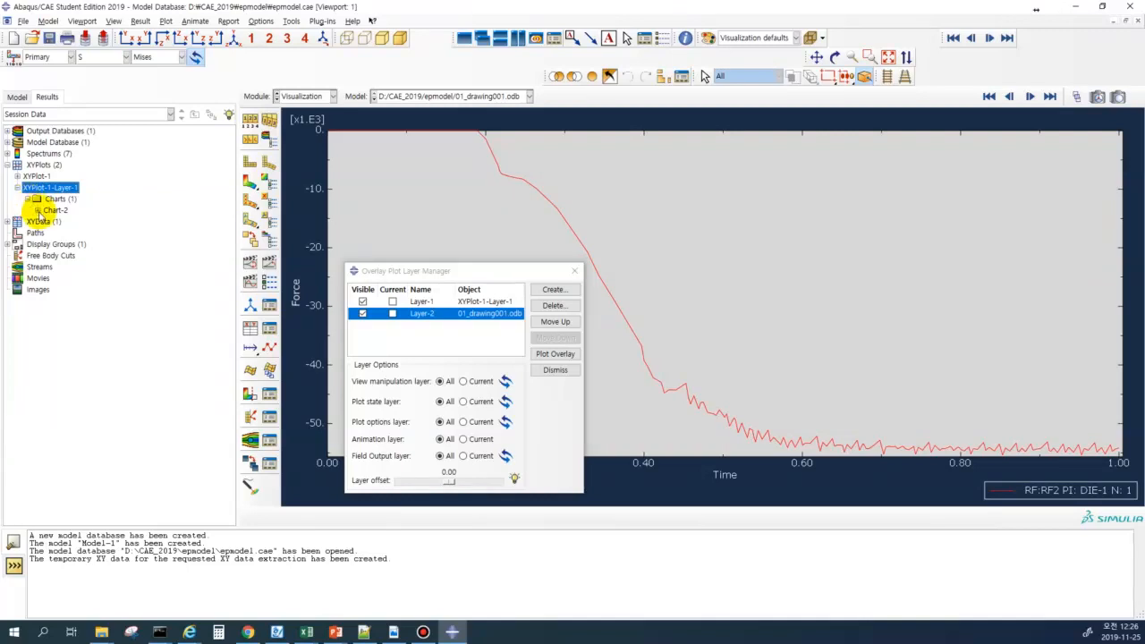
- Turn off the grid area fill of Chart-2 in XYPlot-1-Layer-1
click(38, 210)
double_click(56, 212)
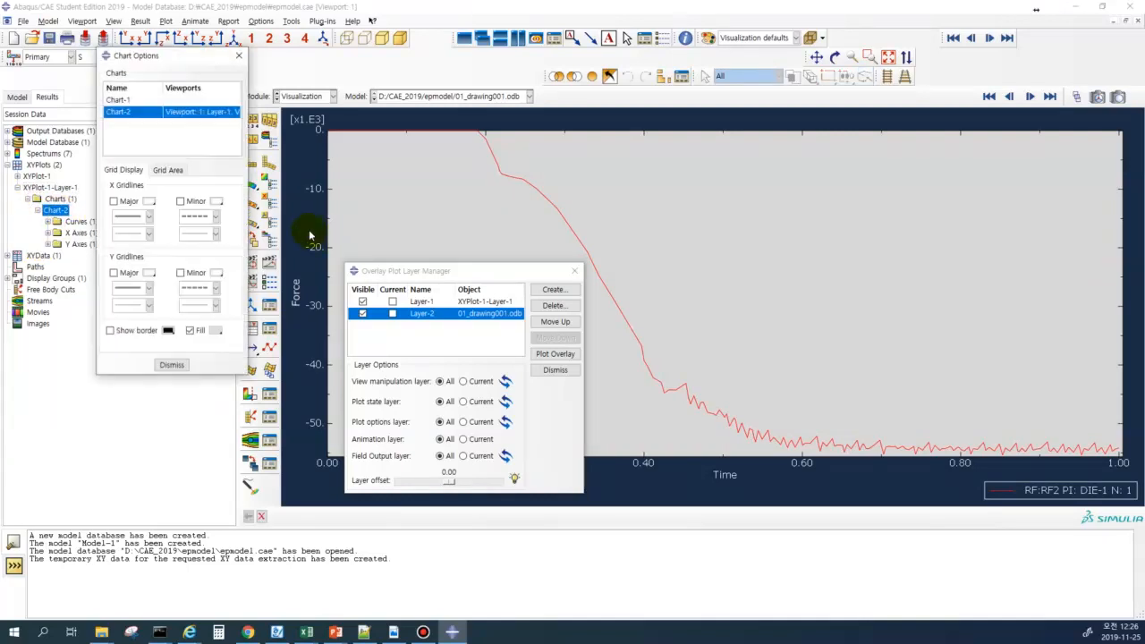
click(190, 330)
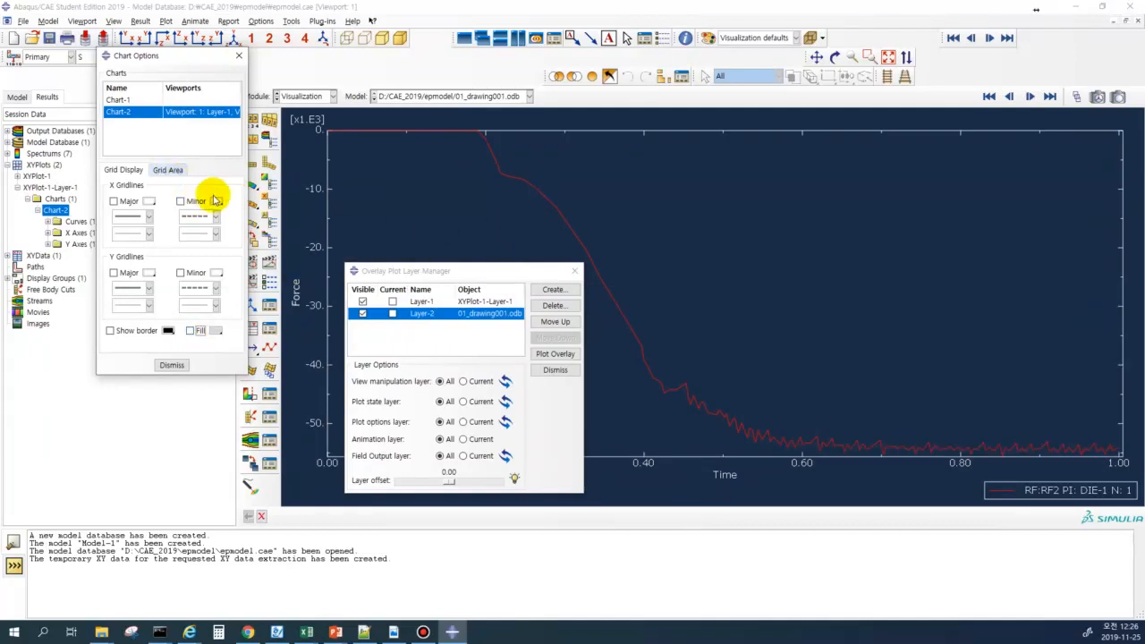
click(190, 331)
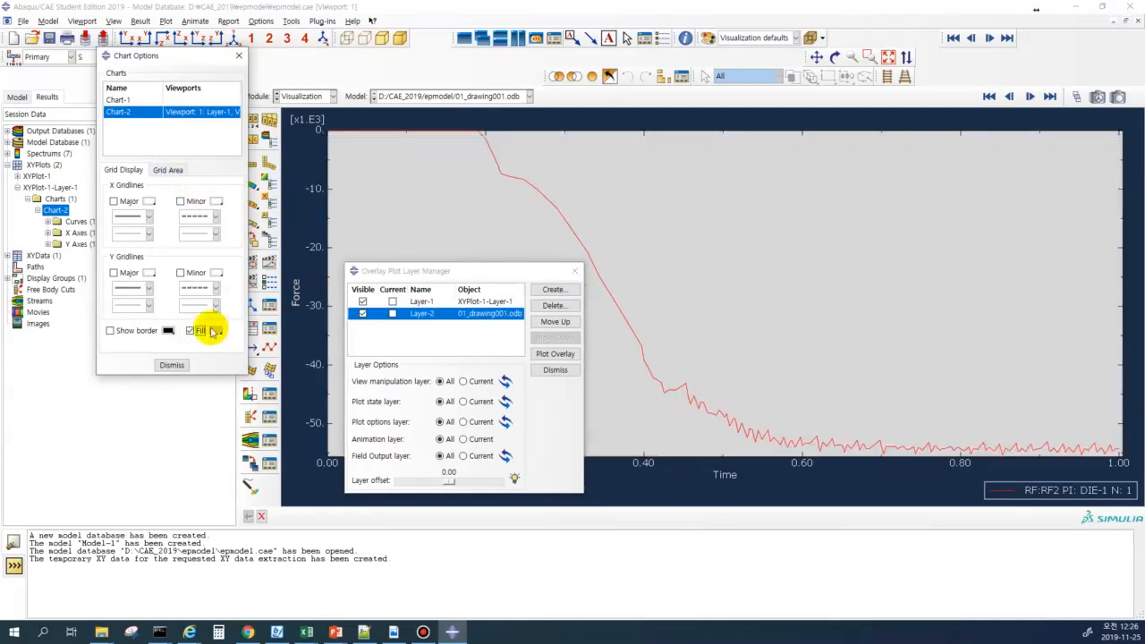
click(190, 331)
- Manually size Chart-2's grid area to X 37 and Y 53, and auto-align it to the upper-right corner
click(168, 170)
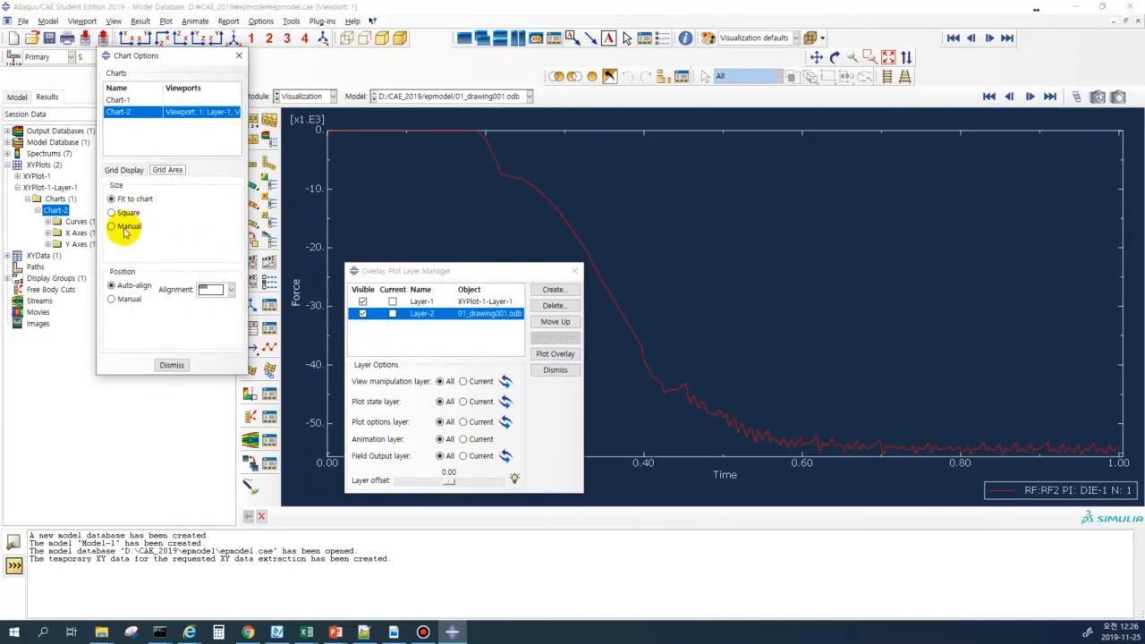
drag(174, 207, 172, 219)
drag(224, 256, 194, 255)
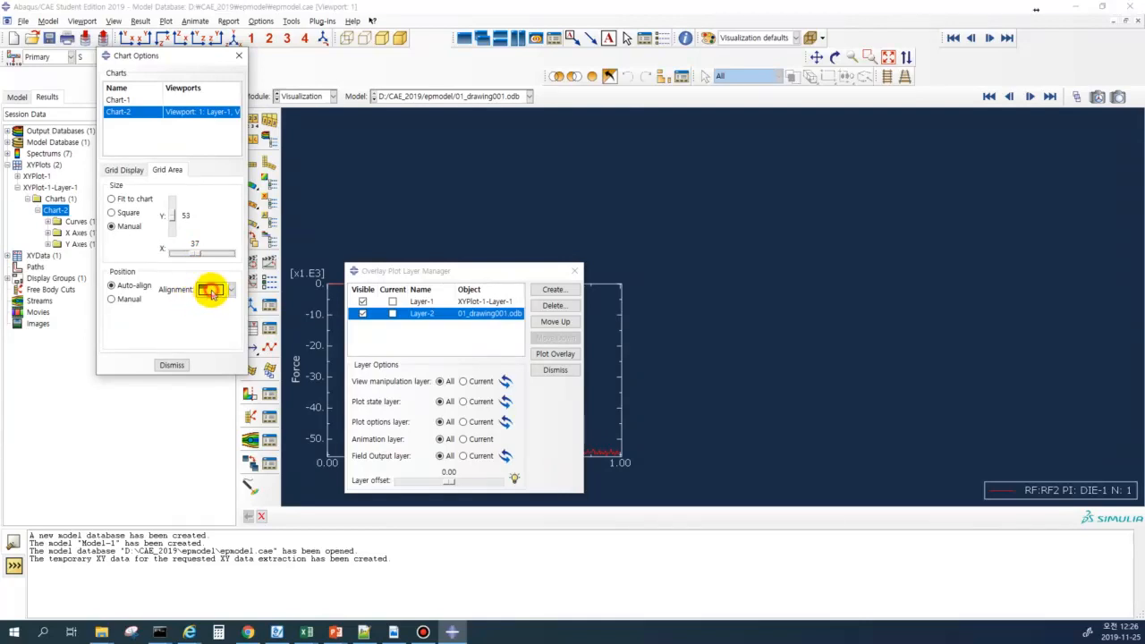
click(212, 291)
click(212, 394)
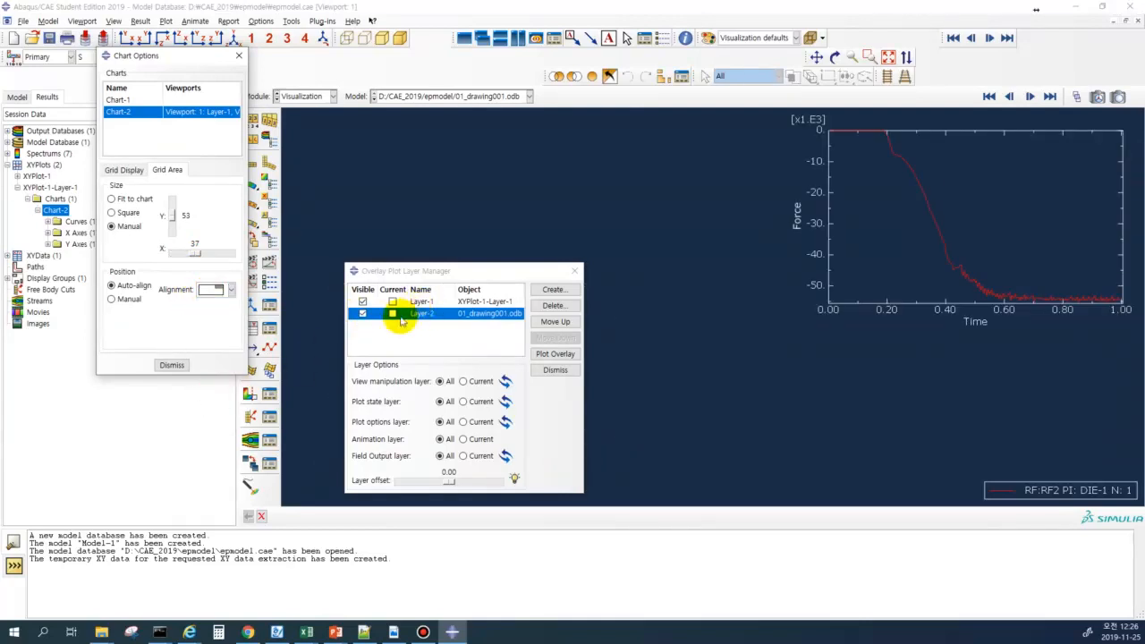
click(172, 367)
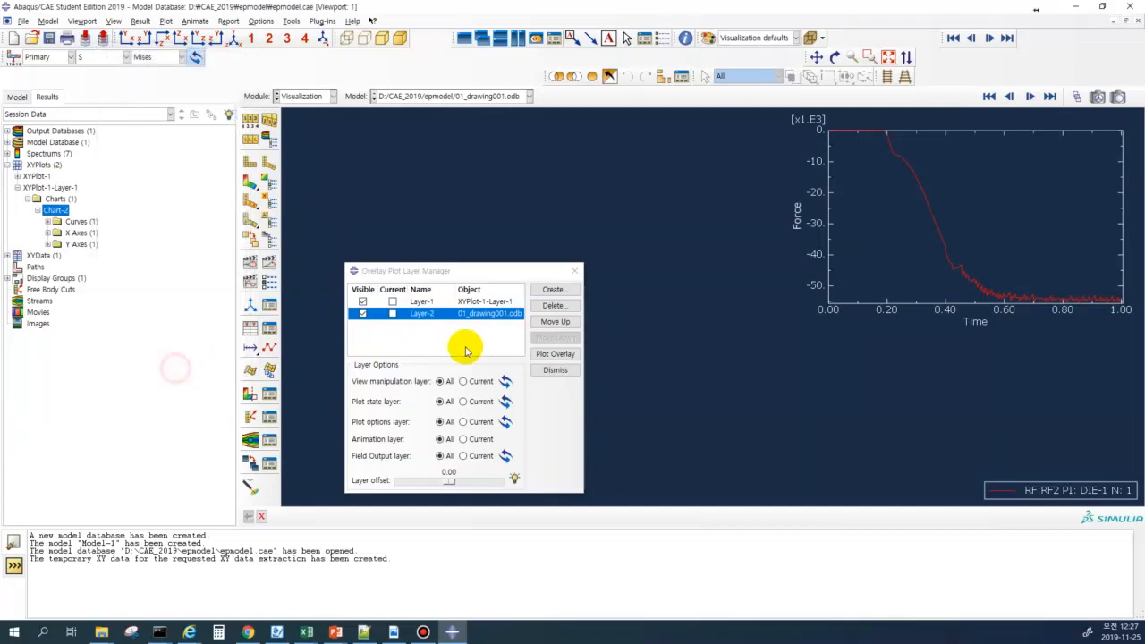
- Plot the layers as an overlay again, close the layer manager, and place the enlarged model beside the force chart
click(556, 355)
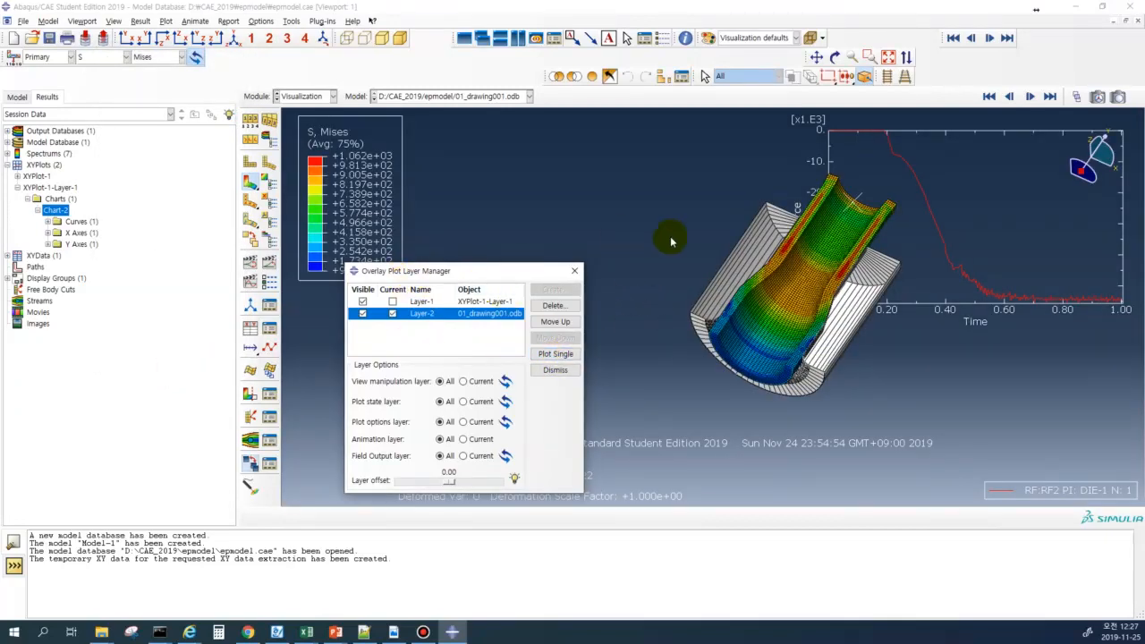
scroll(620, 240, down, 3)
click(576, 276)
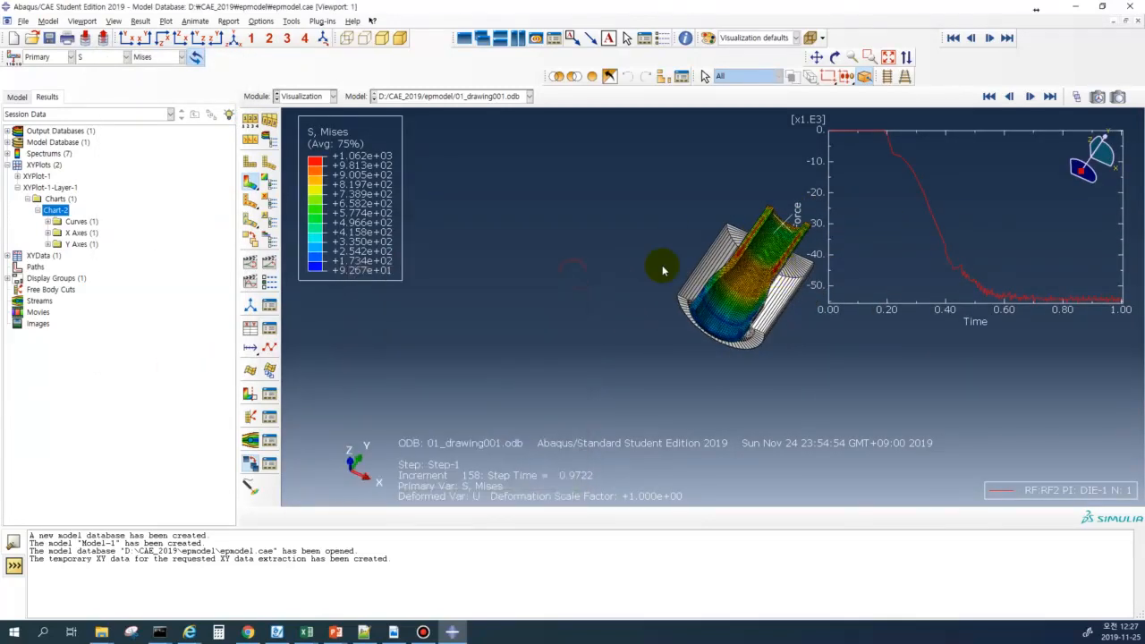
scroll(714, 262, up, 1)
scroll(489, 307, down, 3)
scroll(670, 255, up, 2)
scroll(702, 344, up, 5)
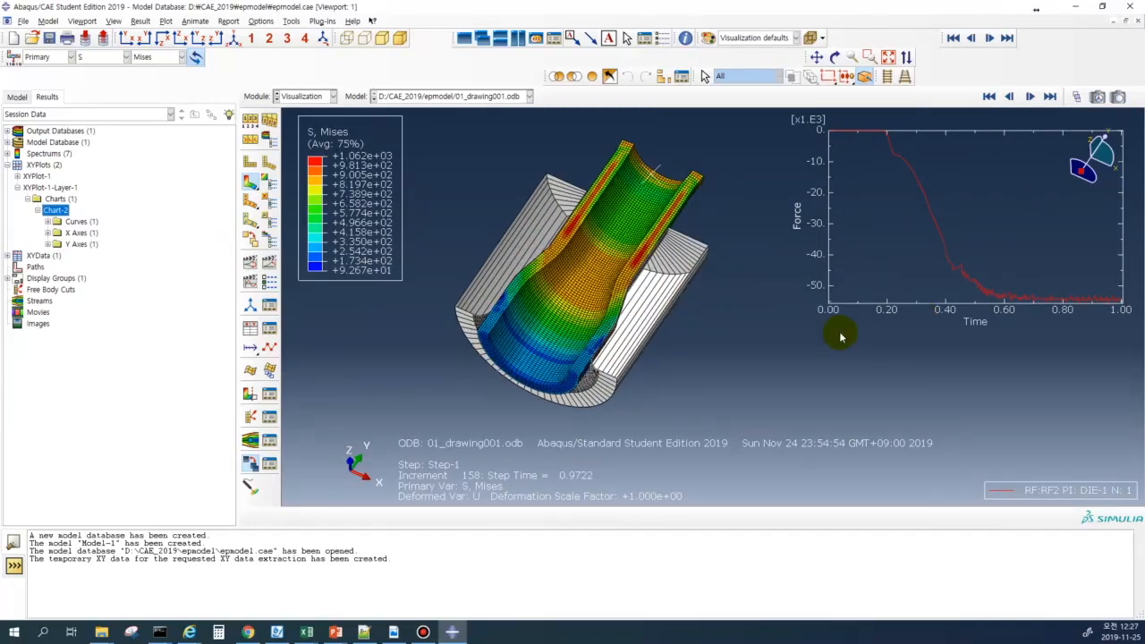
scroll(476, 419, down, 1)
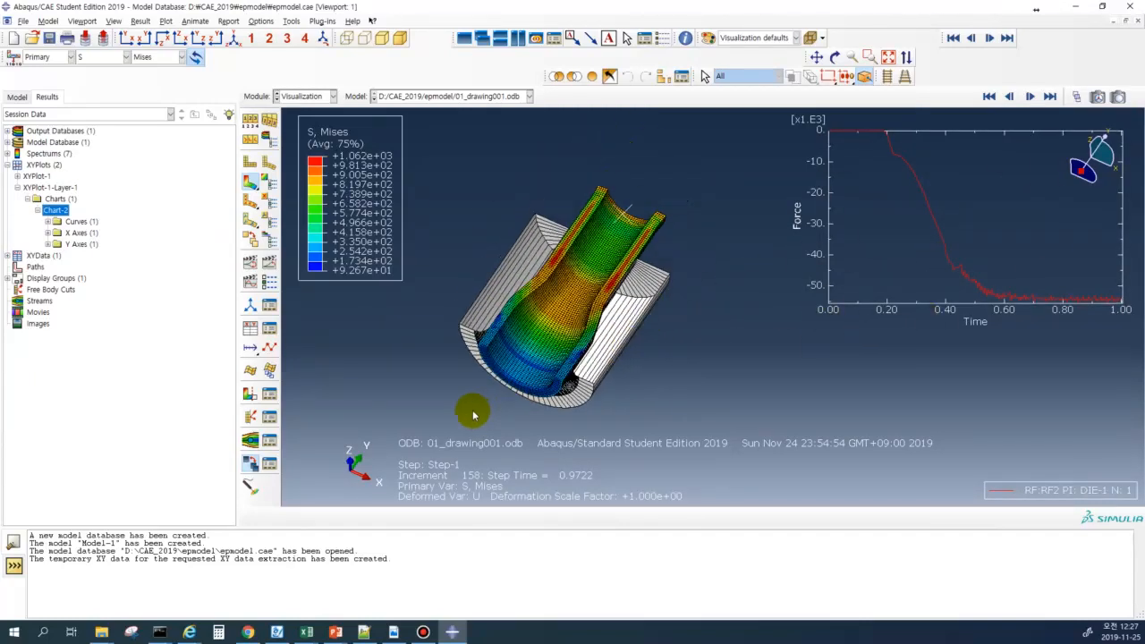
scroll(608, 223, up, 2)
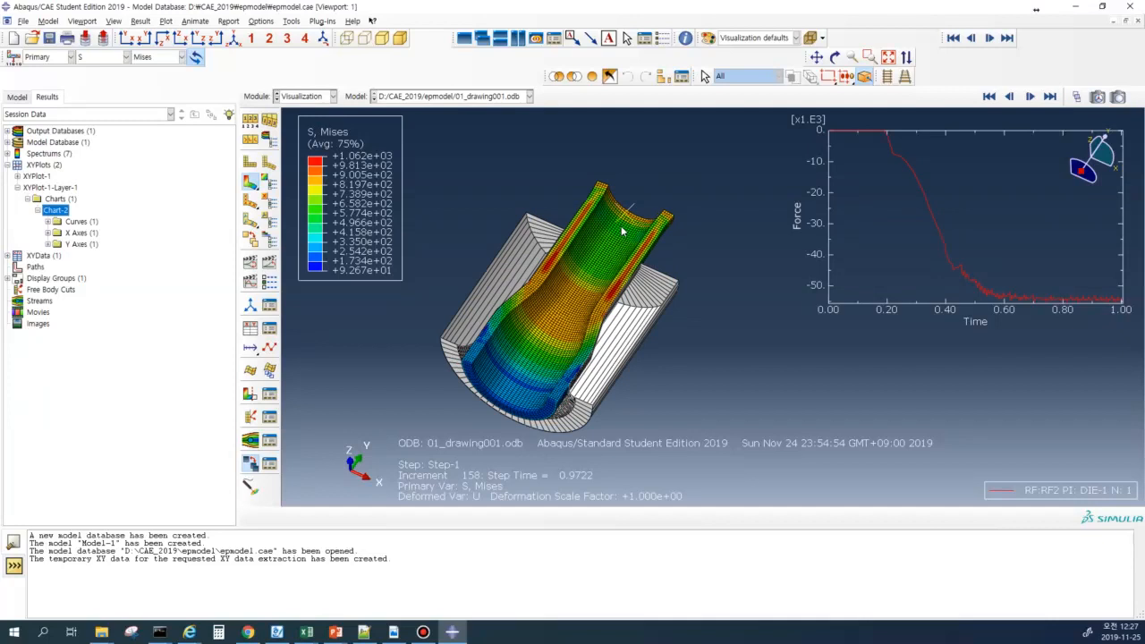
- Animate the rearranged overlay over the time history and adjust the looping animation to a medium frame rate
click(268, 262)
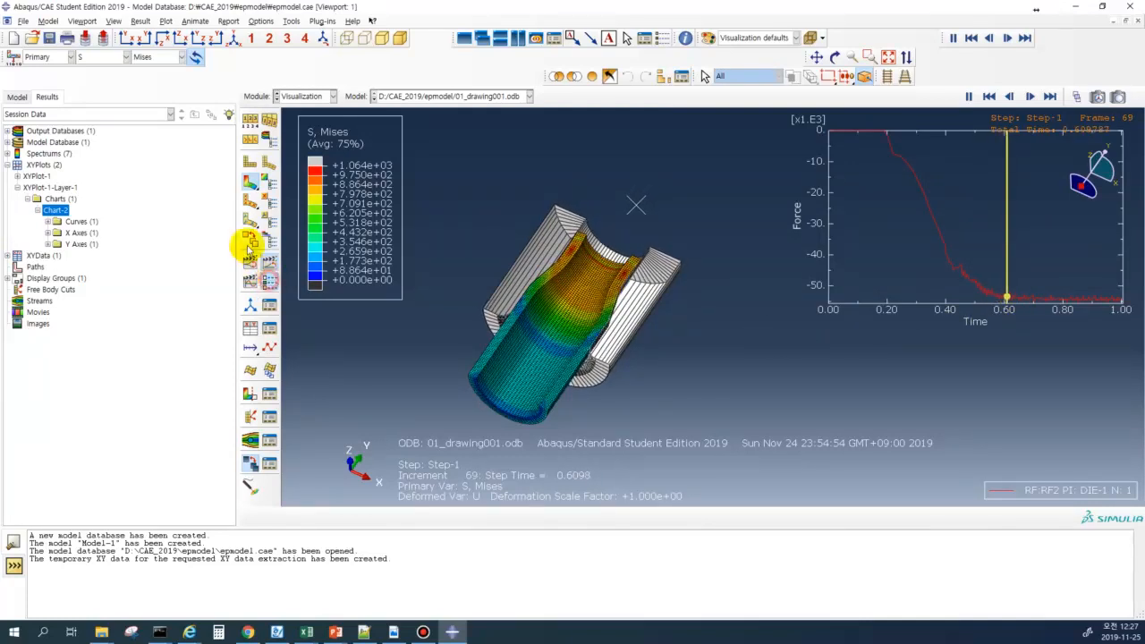
click(268, 261)
drag(147, 234, 196, 232)
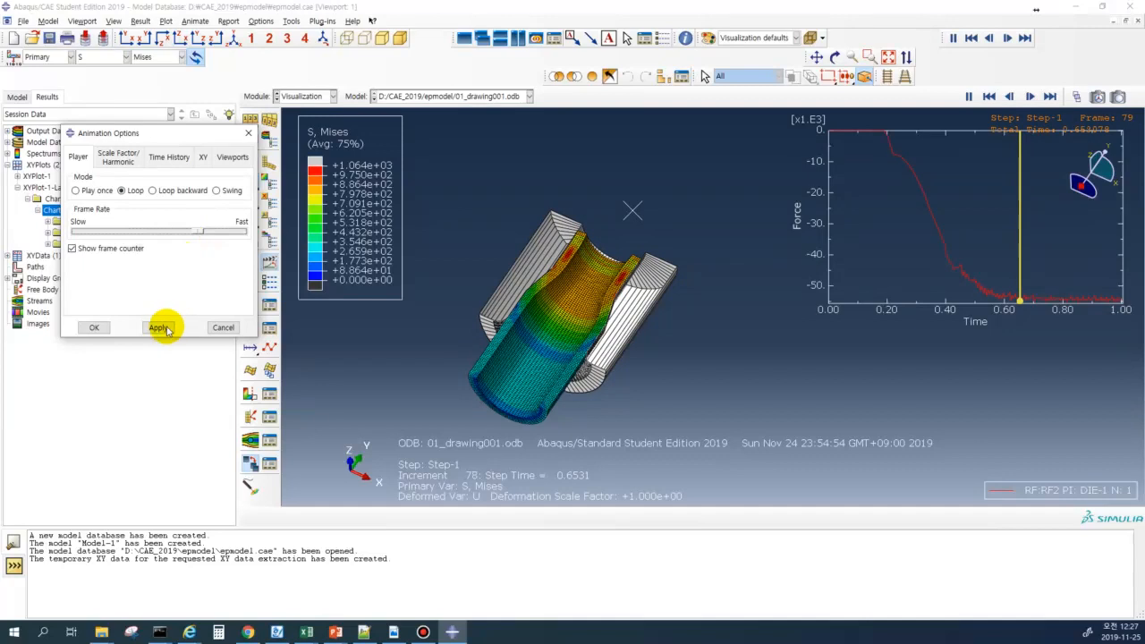
click(102, 326)
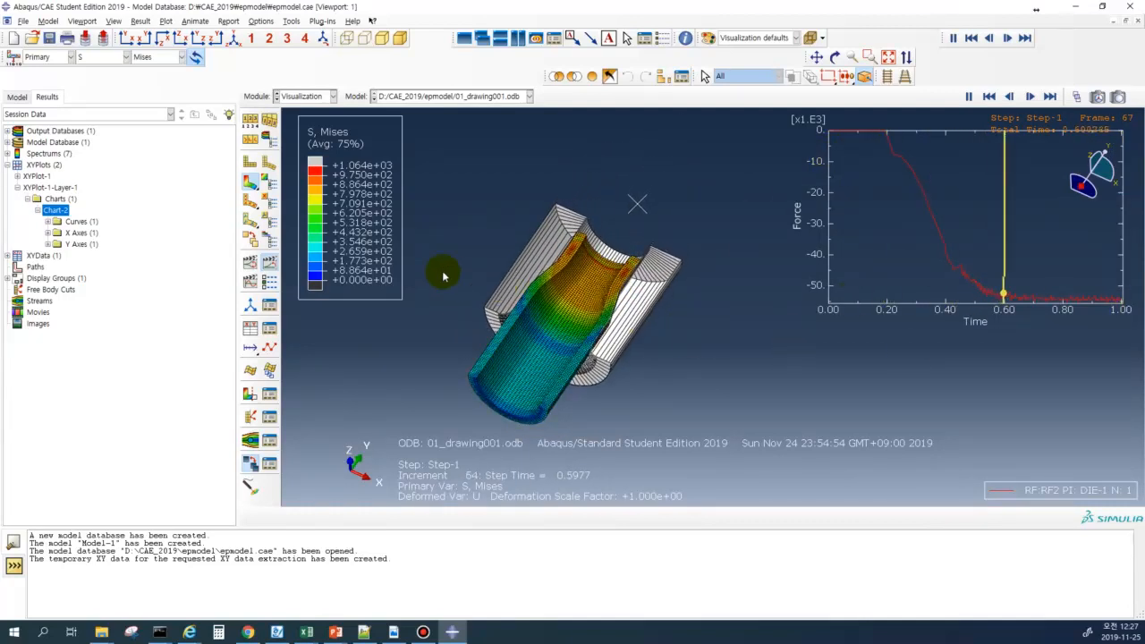
click(270, 279)
drag(197, 232, 165, 231)
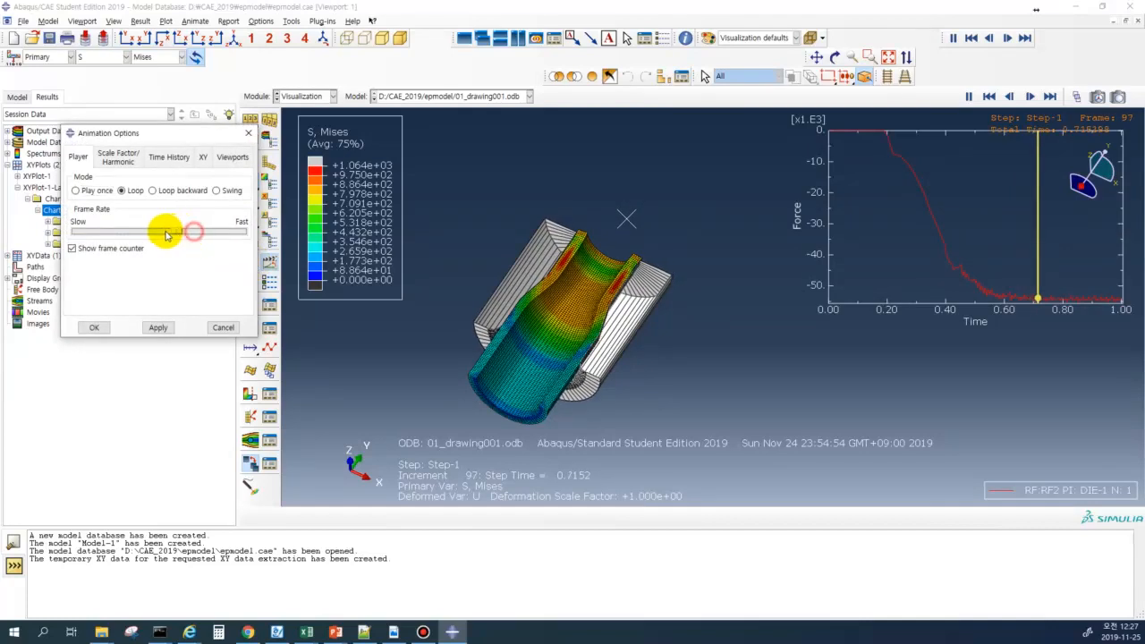
click(157, 328)
click(94, 328)
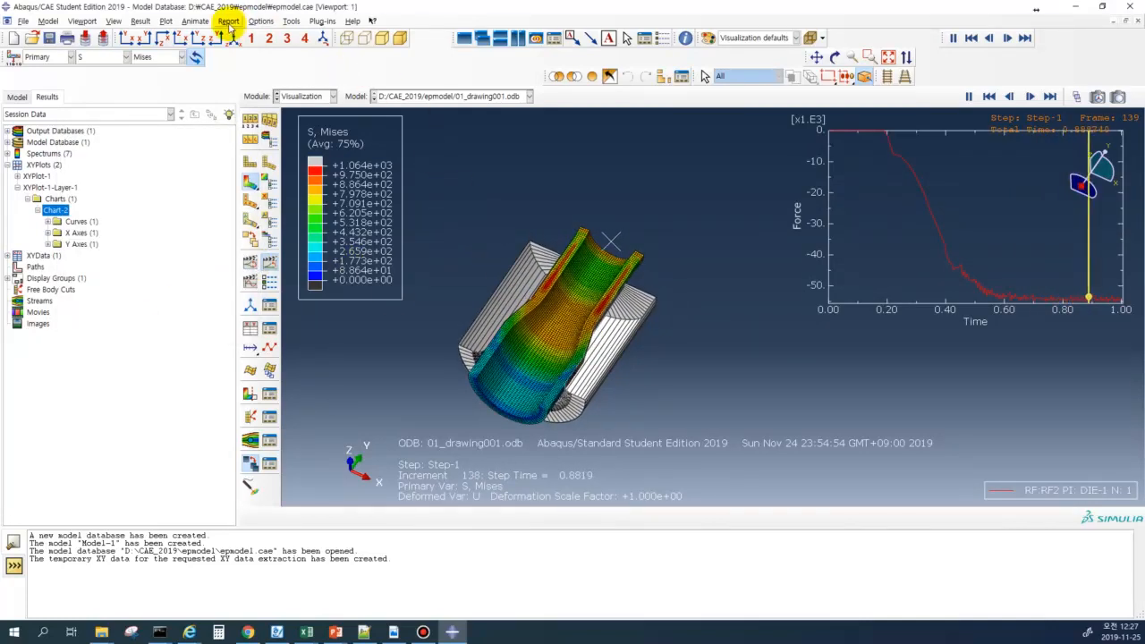
- Open the settings for saving the viewport animation to a file
click(195, 21)
click(205, 72)
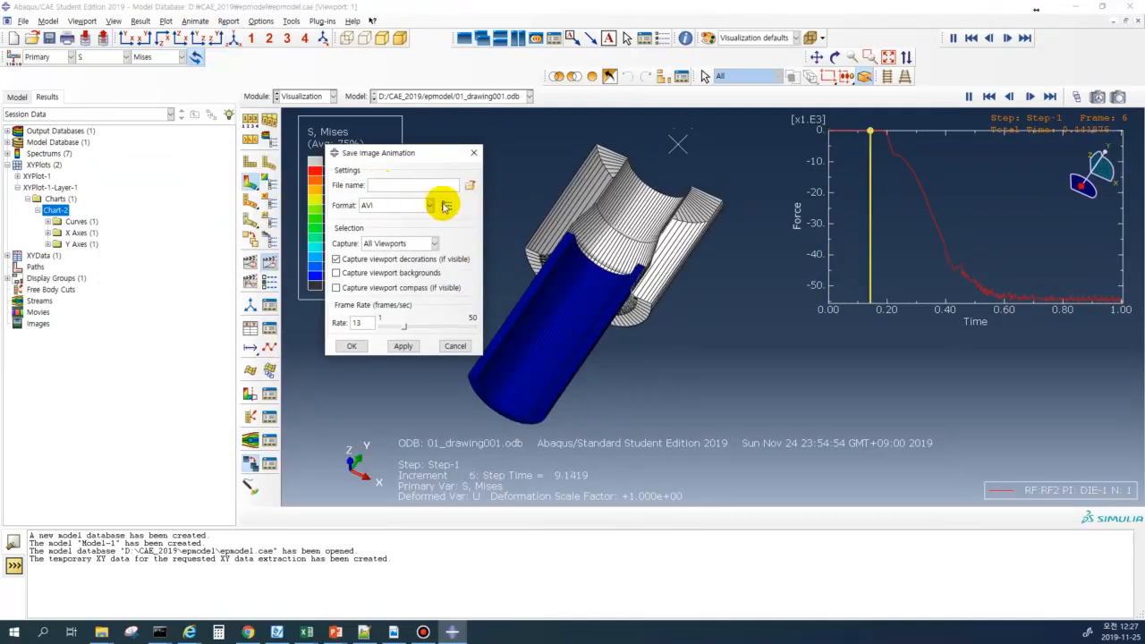
click(466, 185)
click(345, 183)
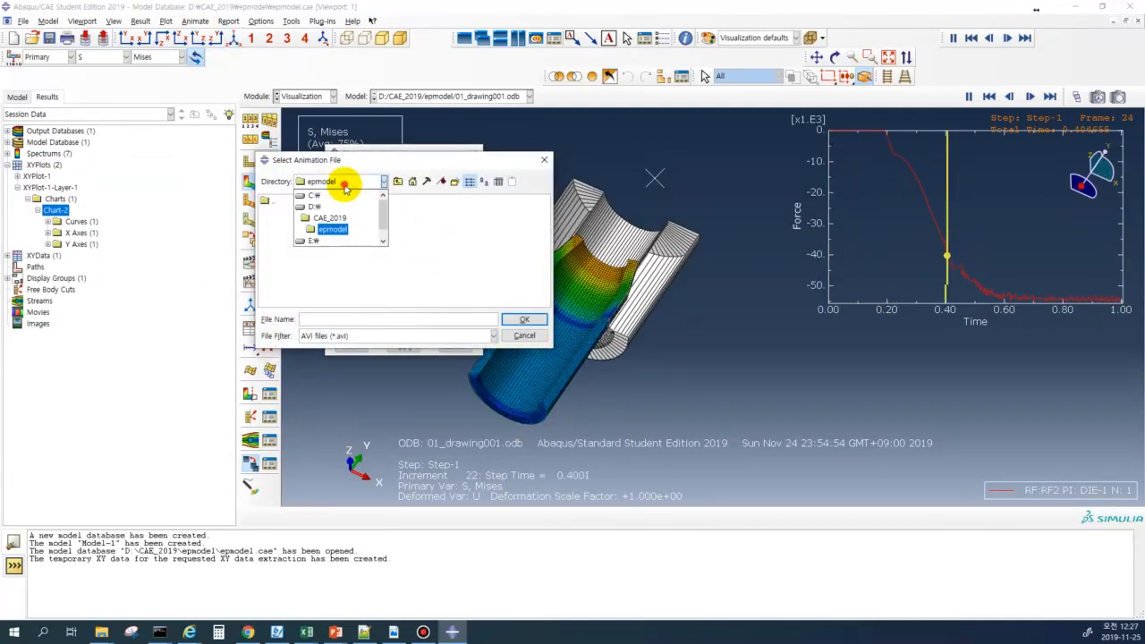
click(345, 184)
click(325, 317)
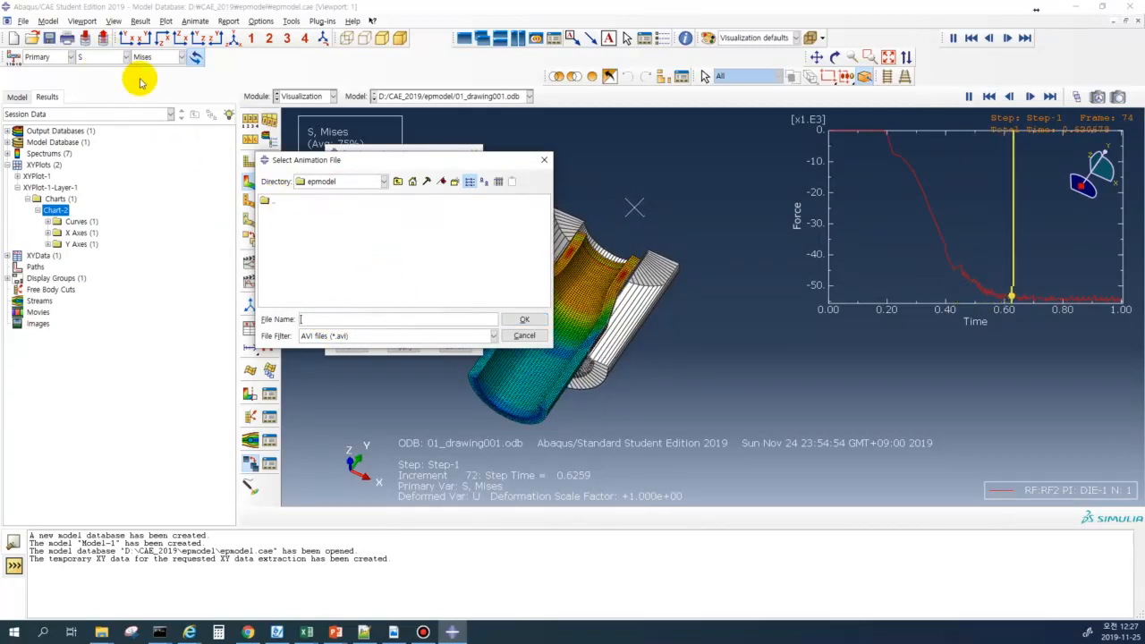
click(524, 334)
- Contour the equivalent plastic strain PEEQ, restart the time-history animation, and move the save settings clear of the model
click(107, 56)
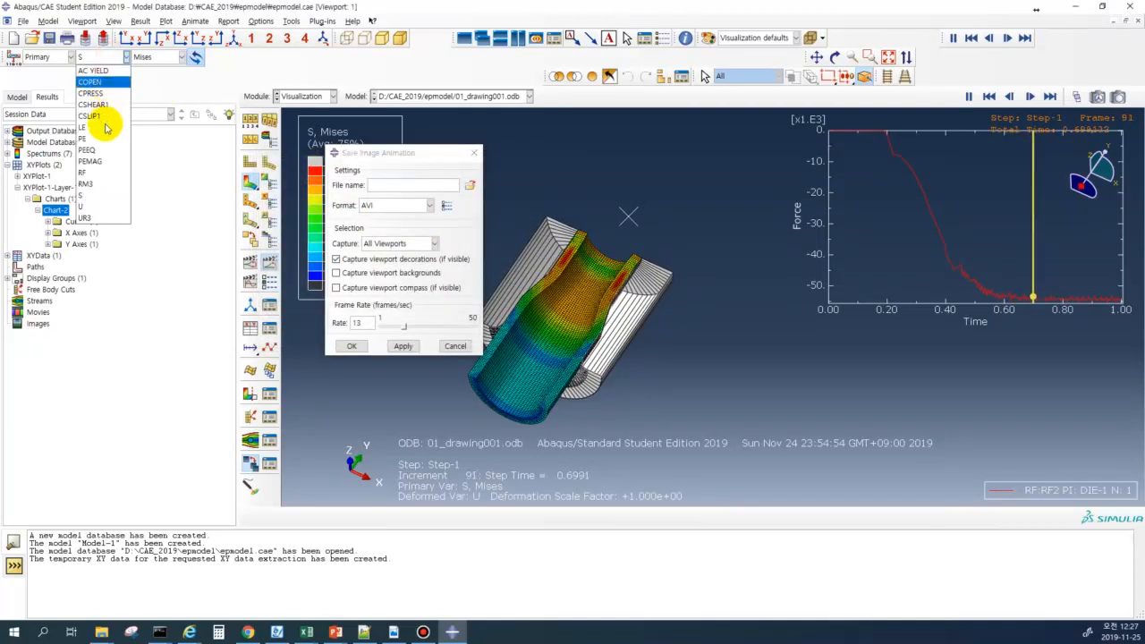
click(89, 150)
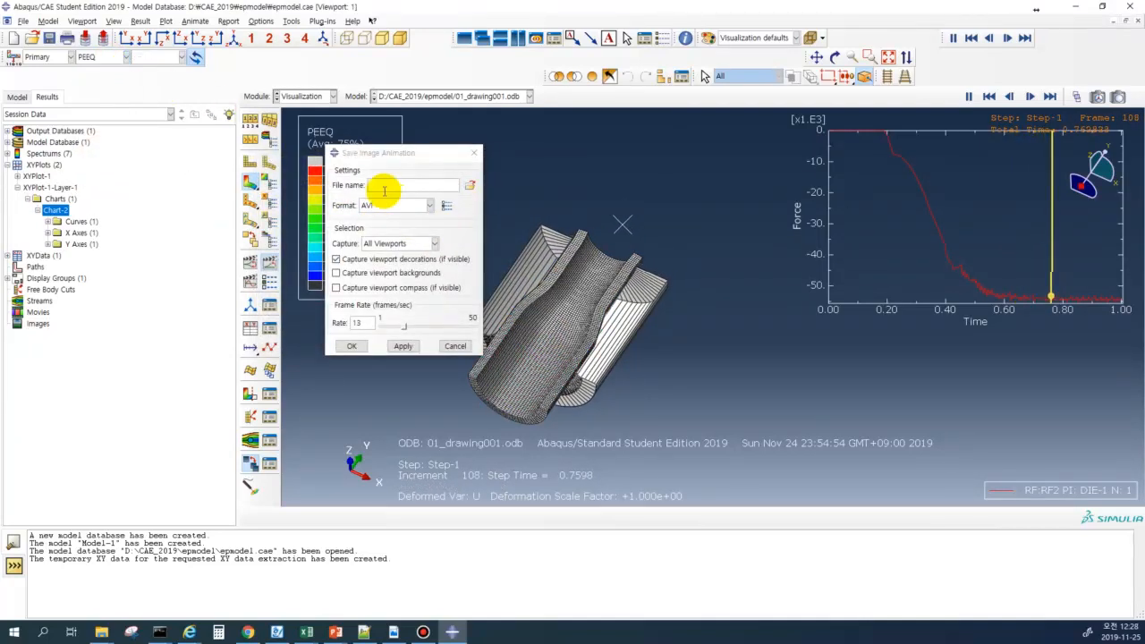
drag(378, 155, 439, 146)
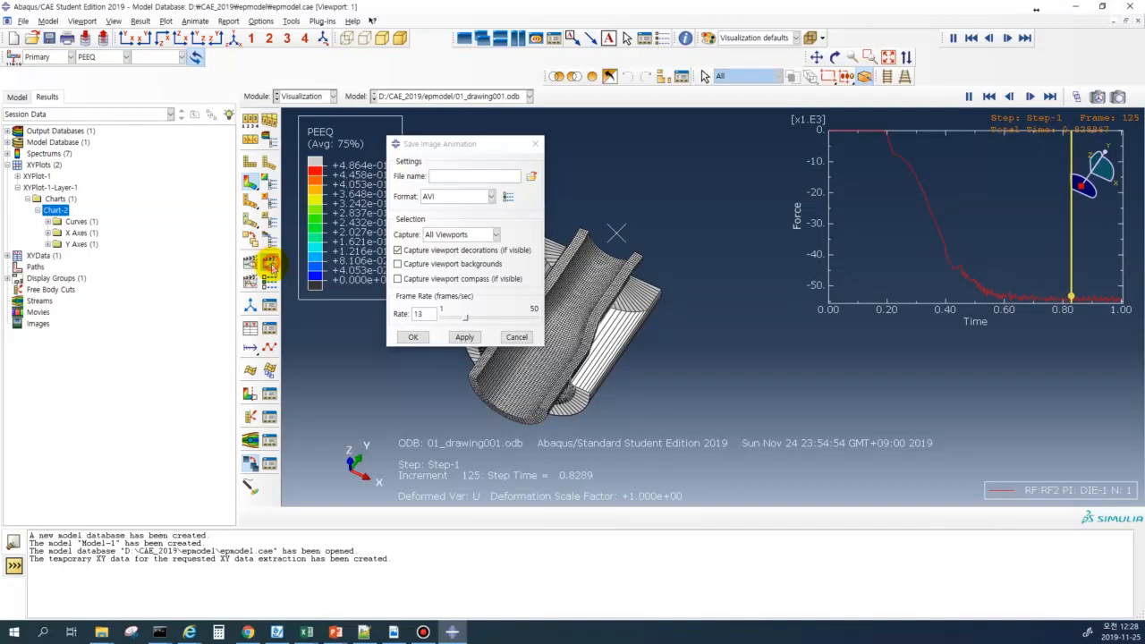
click(271, 263)
drag(510, 144, 402, 303)
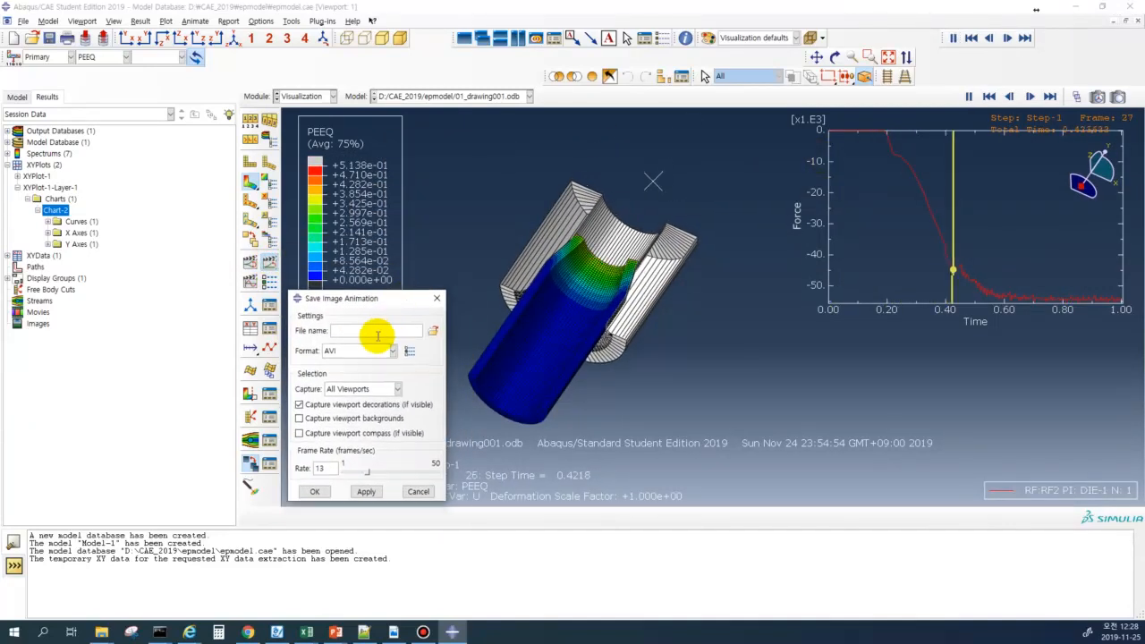
- Name the AVI file peeq_with_rf2 in the epmodel folder and compress it with the Microsoft Video 1 codec at near-maximum quality
click(433, 329)
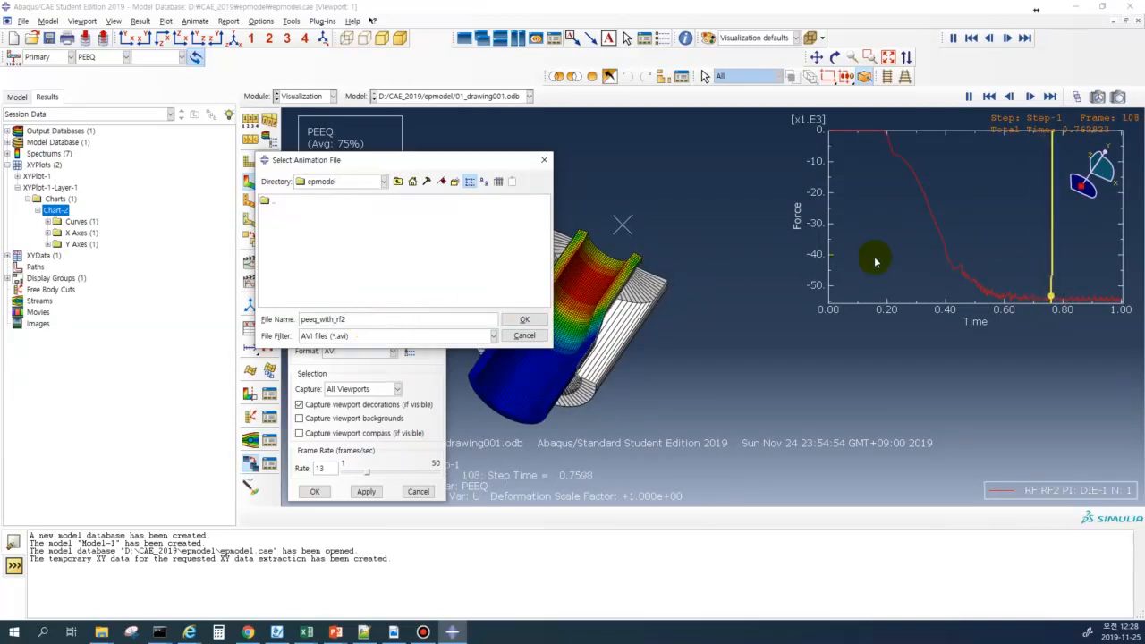
click(520, 320)
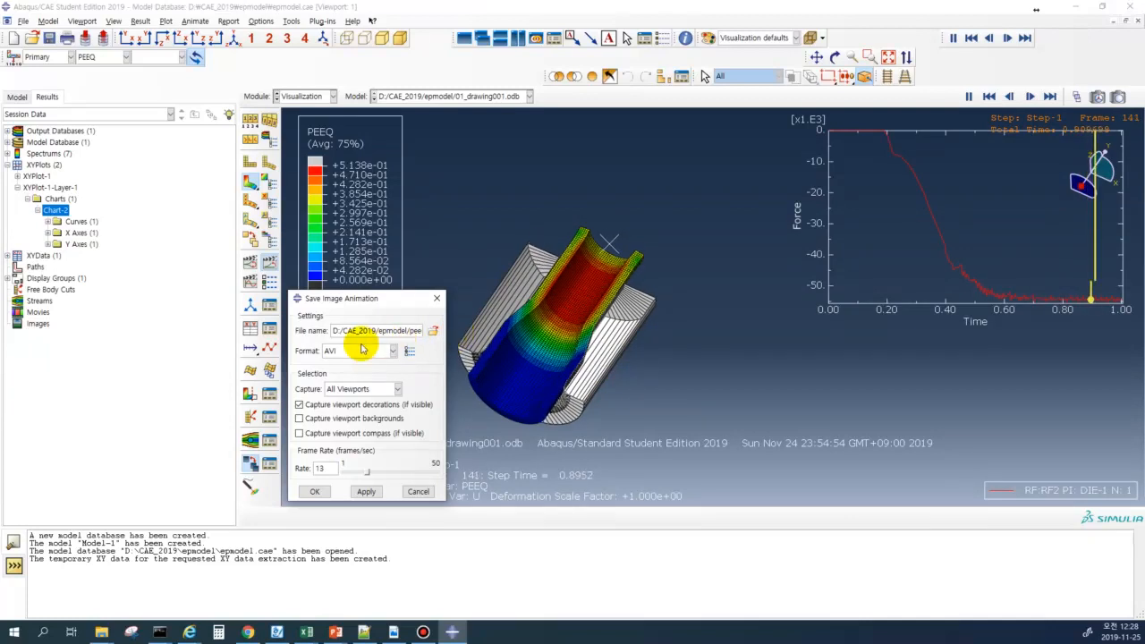
click(409, 351)
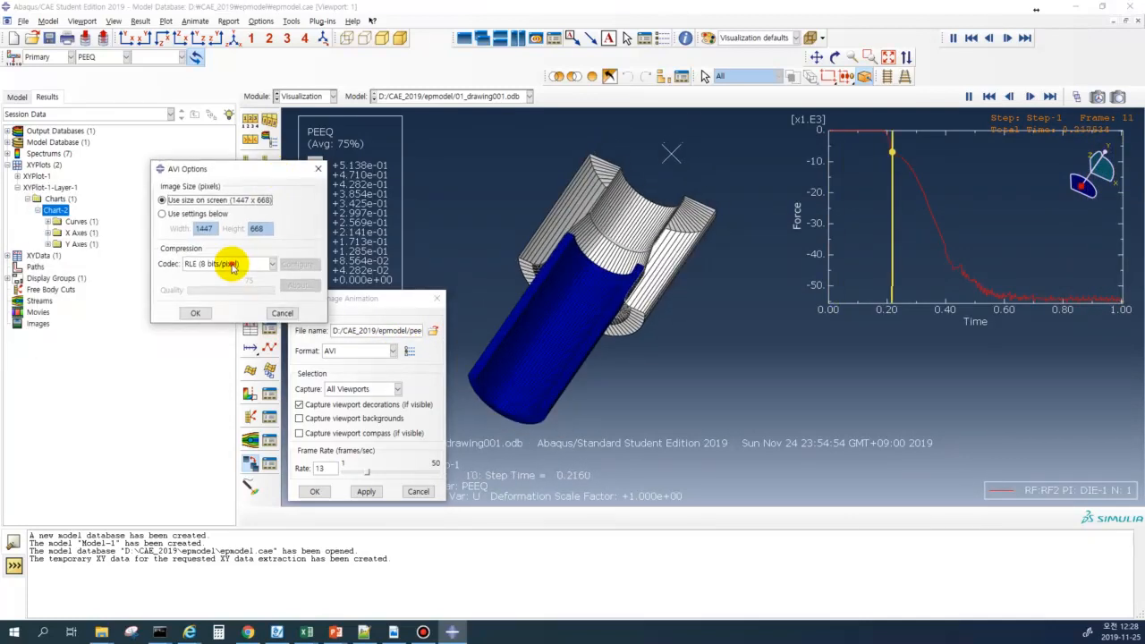
click(228, 264)
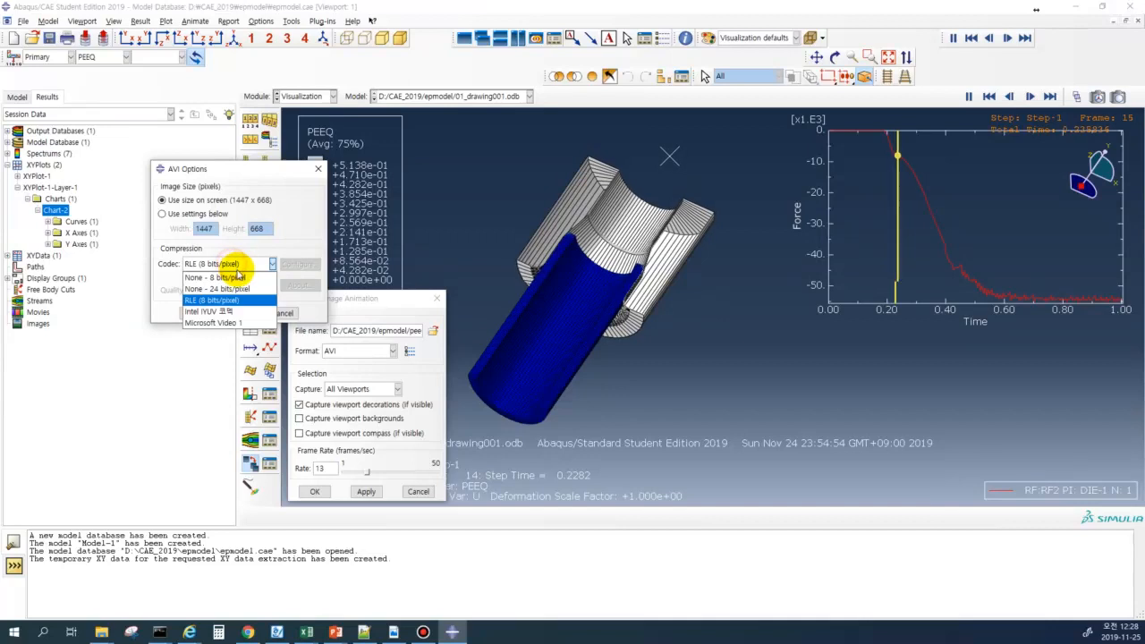
click(228, 322)
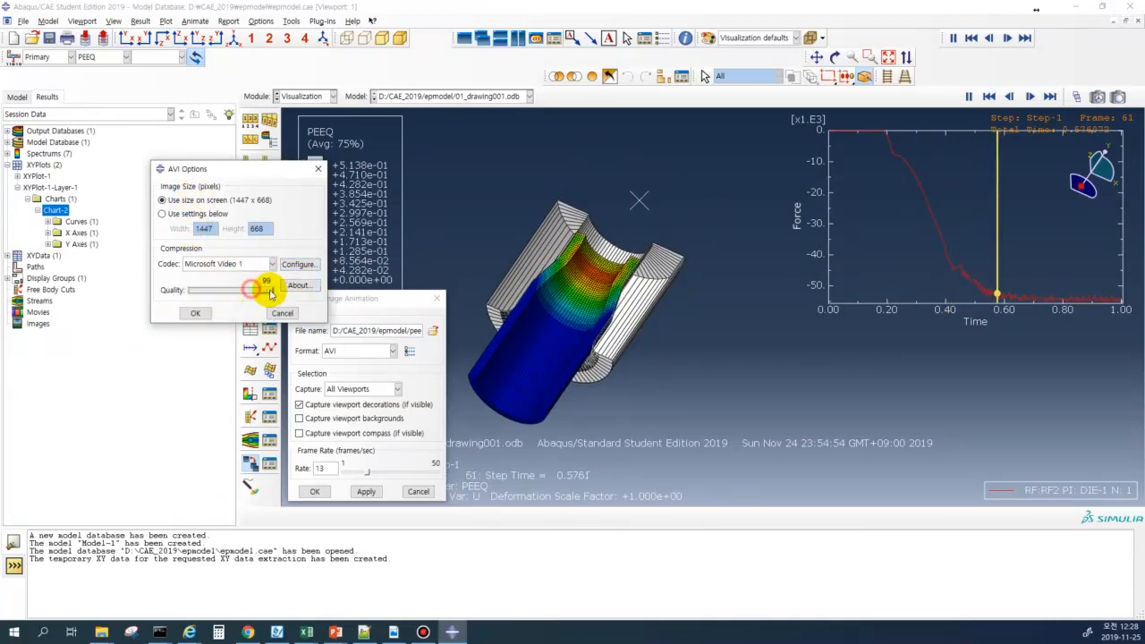
click(195, 313)
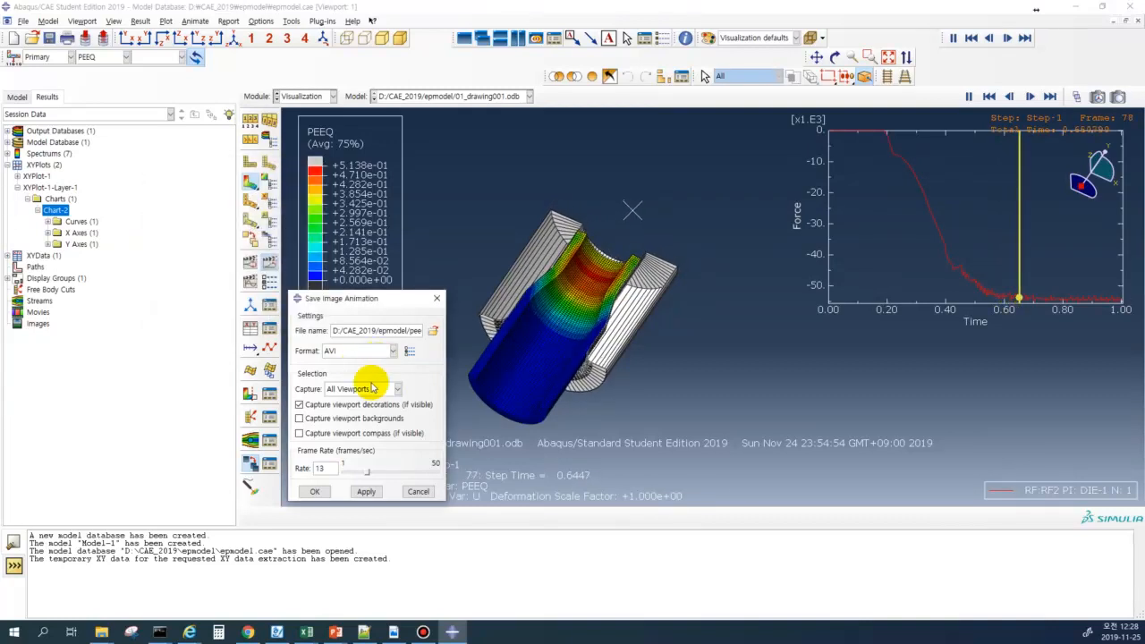
- Set the animation's frame rate to 30 frames/sec and save the AVI of all viewports
double_click(329, 468)
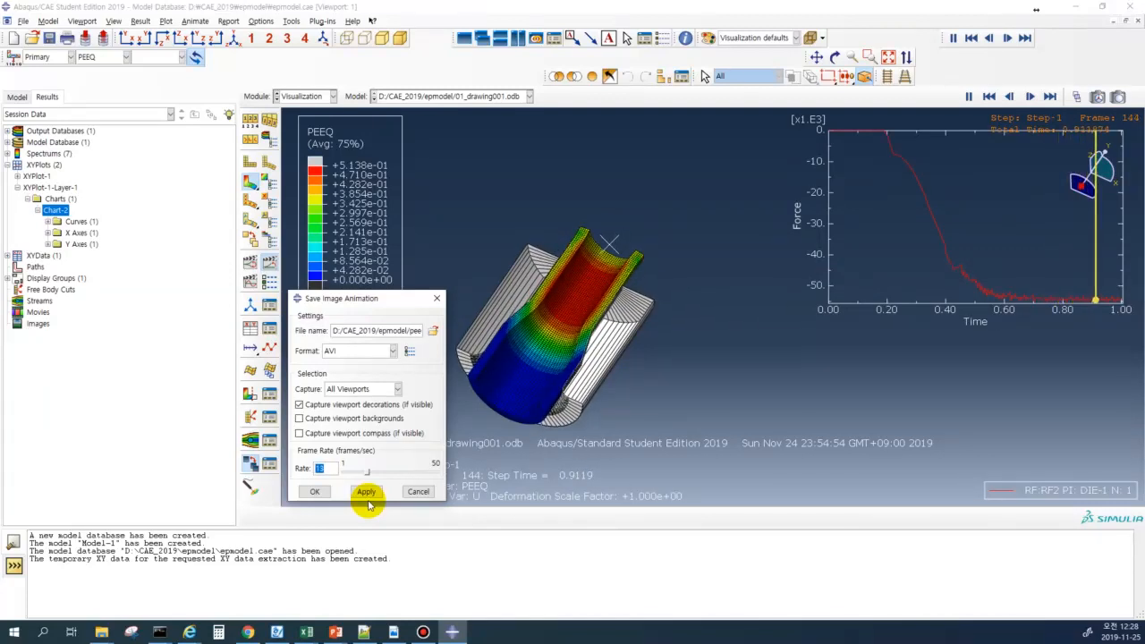
drag(366, 474, 398, 481)
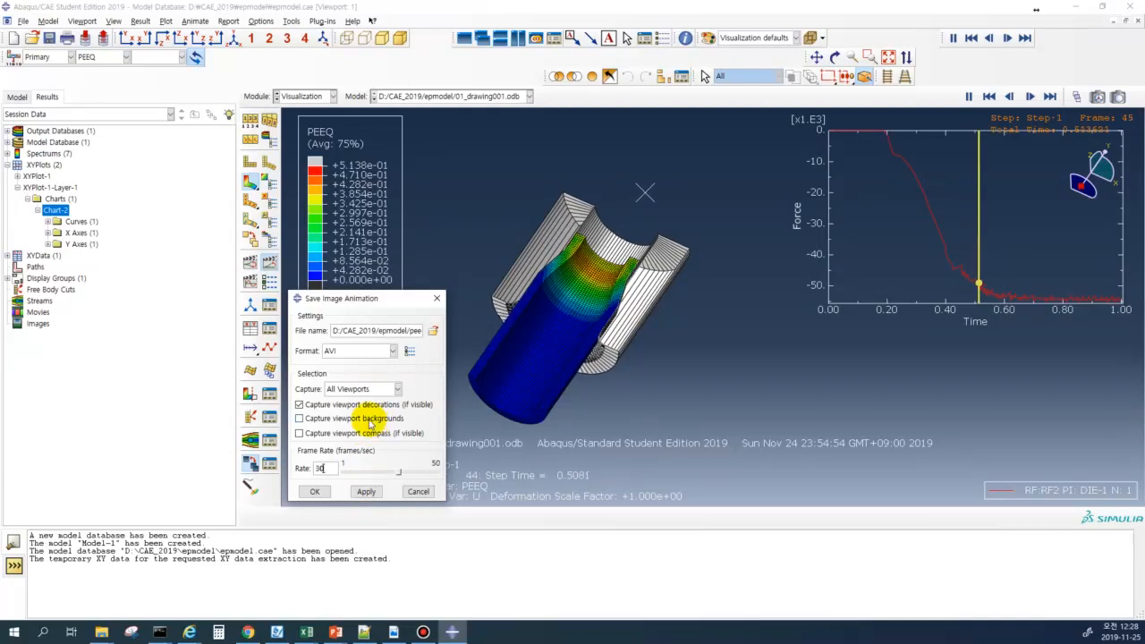
click(366, 492)
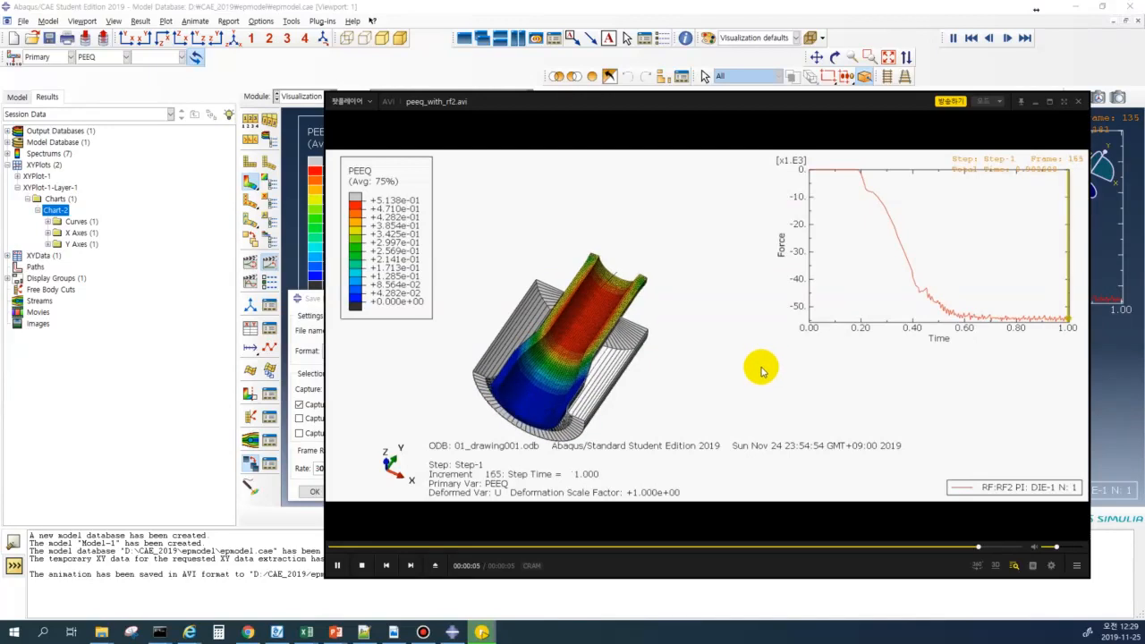
- Review the saved peeq_with_rf2.avi, pausing to compare the deformation with the force curve, and close the player and the save settings
click(713, 368)
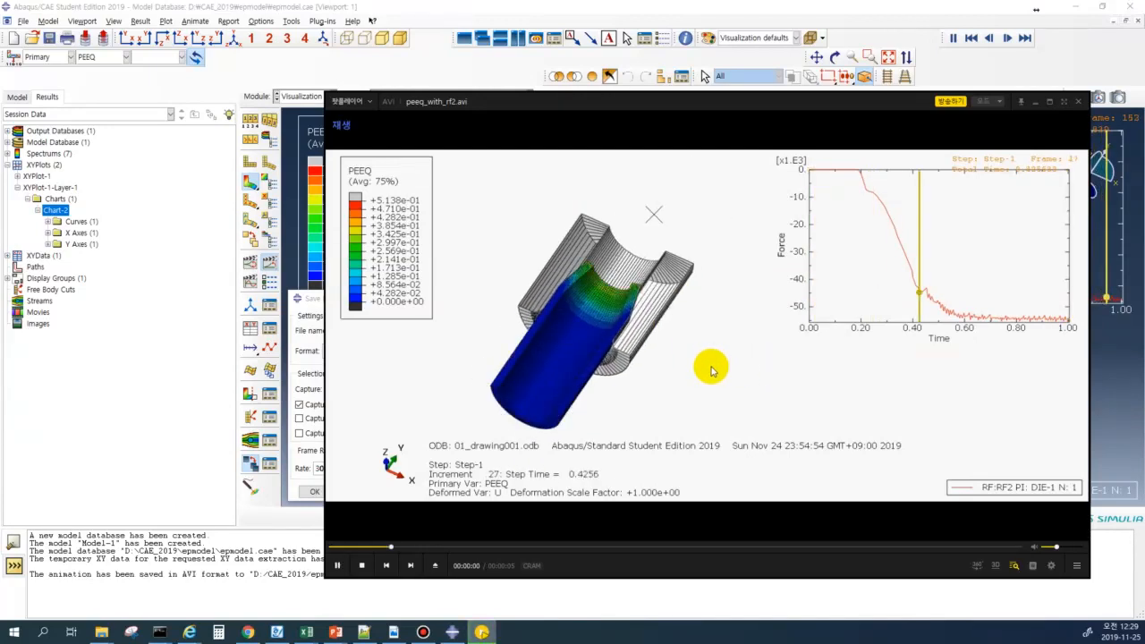
click(713, 369)
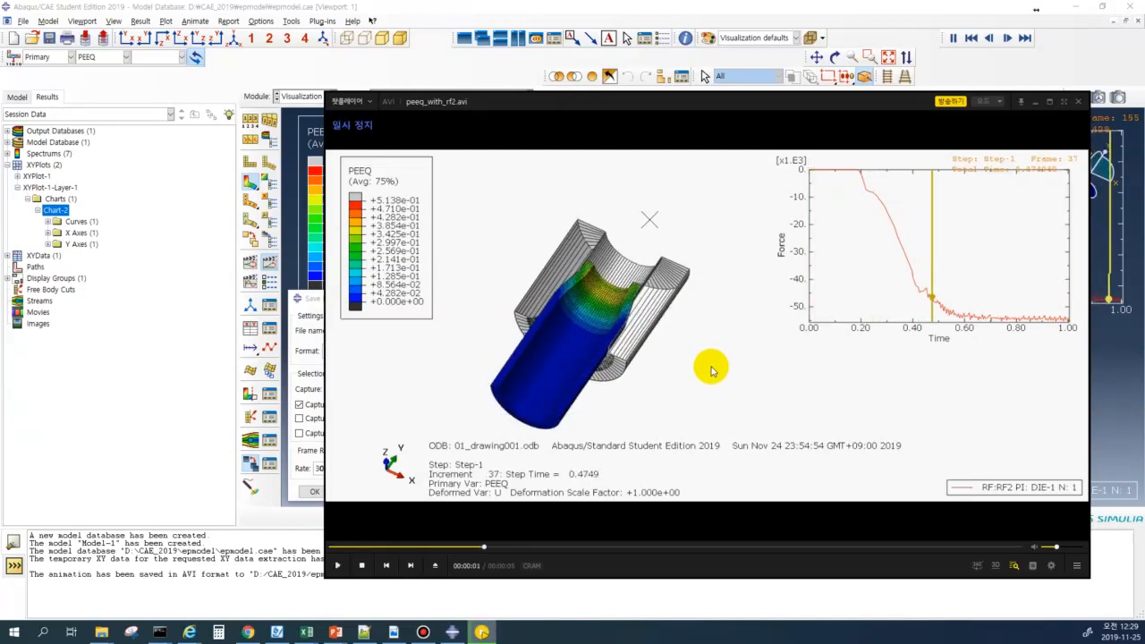
click(930, 307)
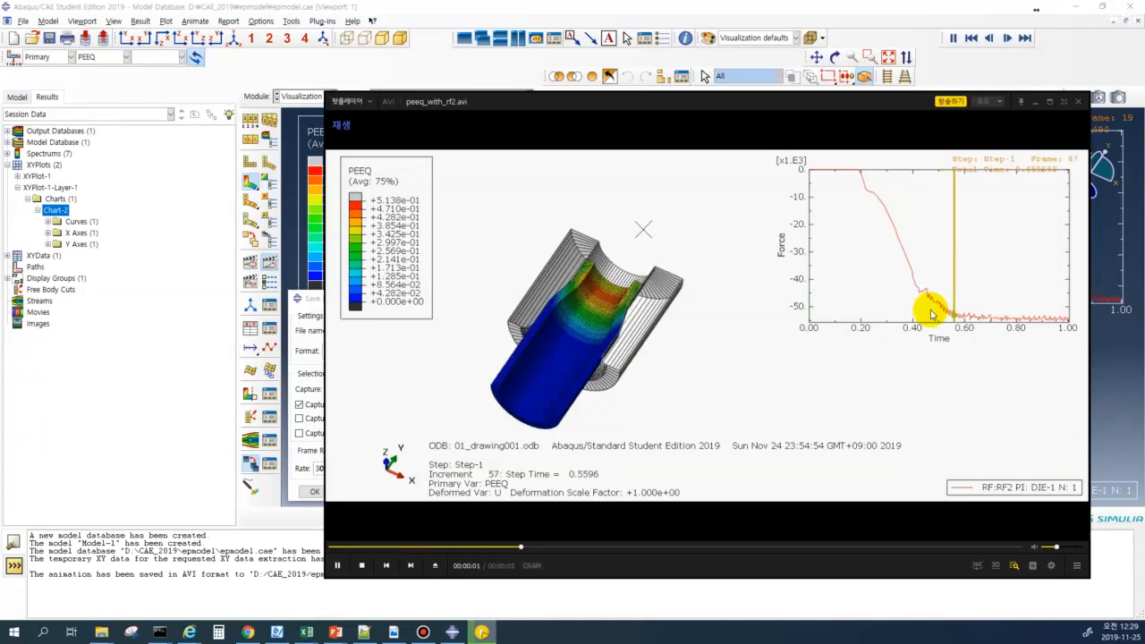
click(966, 322)
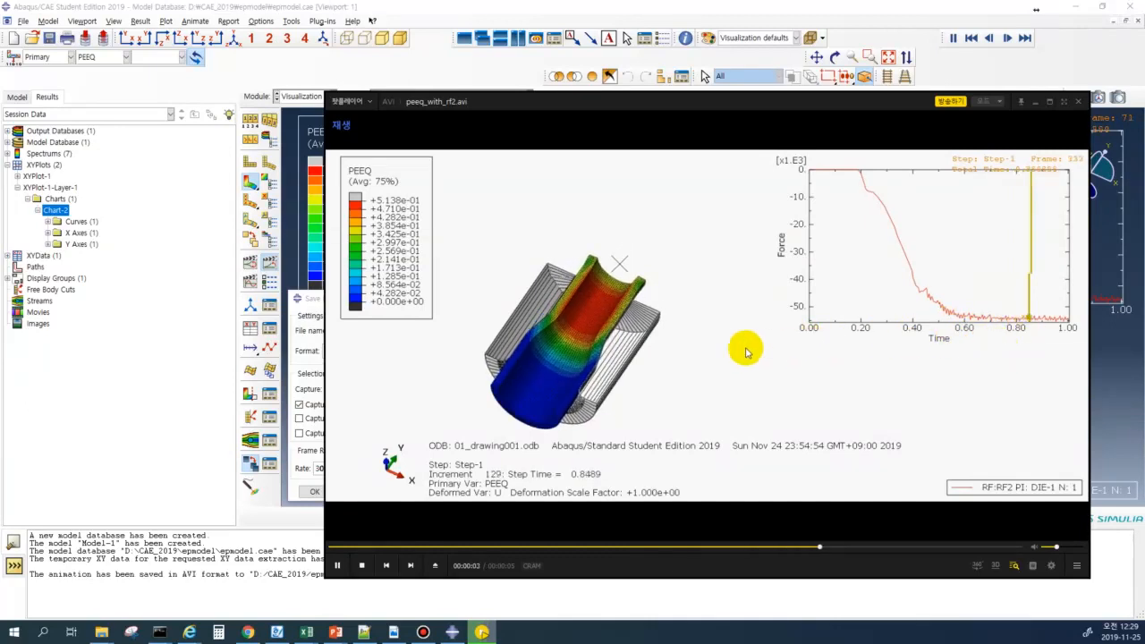
click(742, 377)
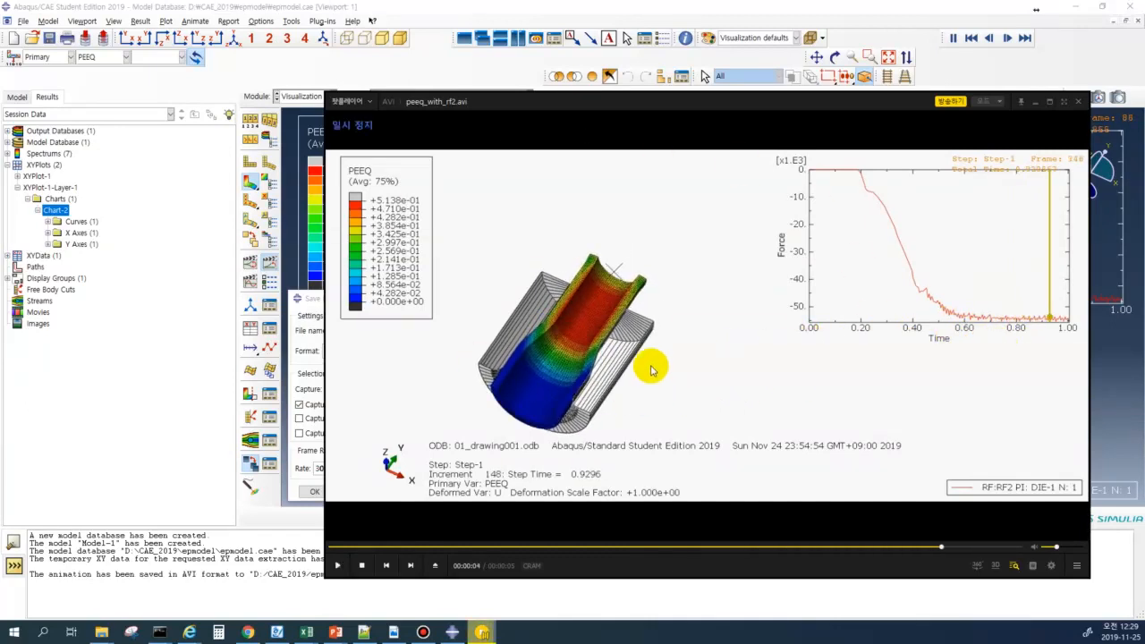
click(715, 291)
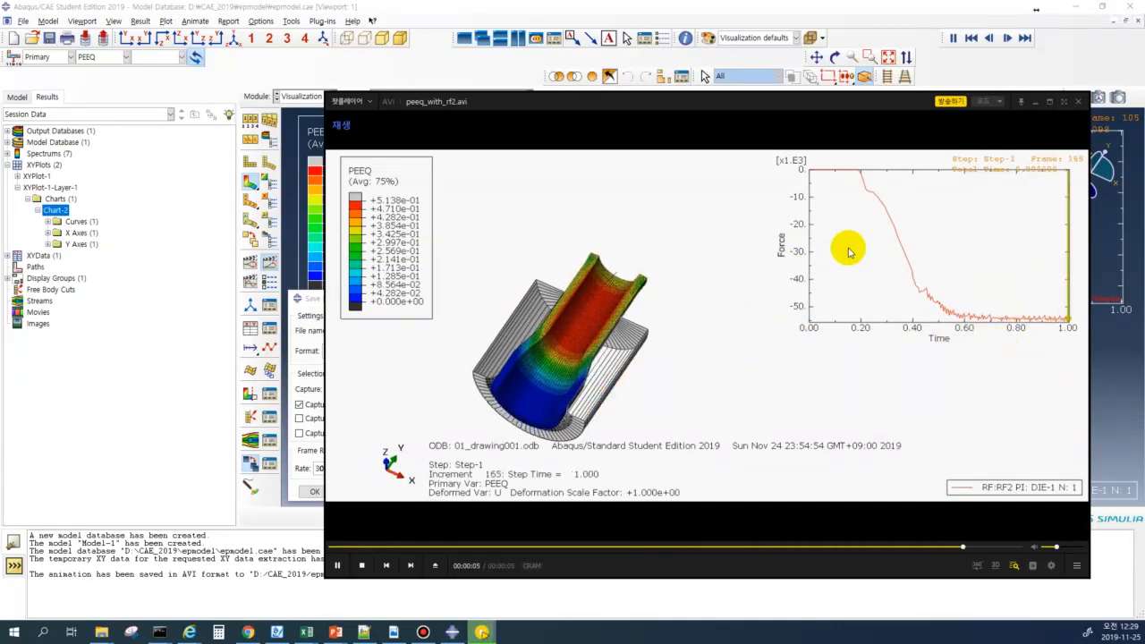
click(1079, 103)
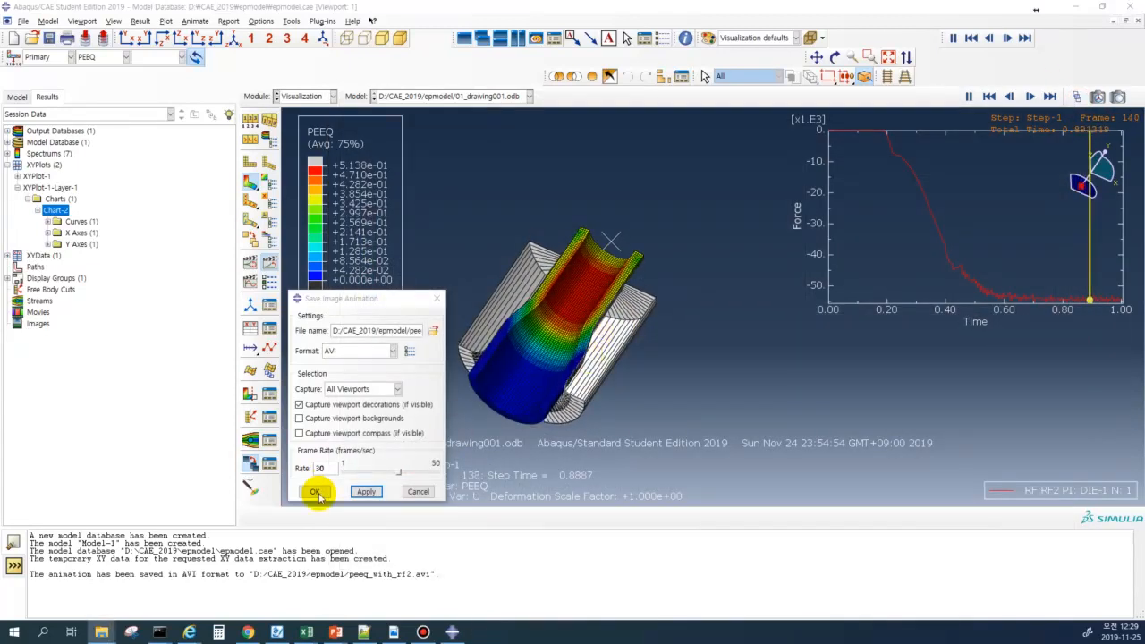
click(417, 491)
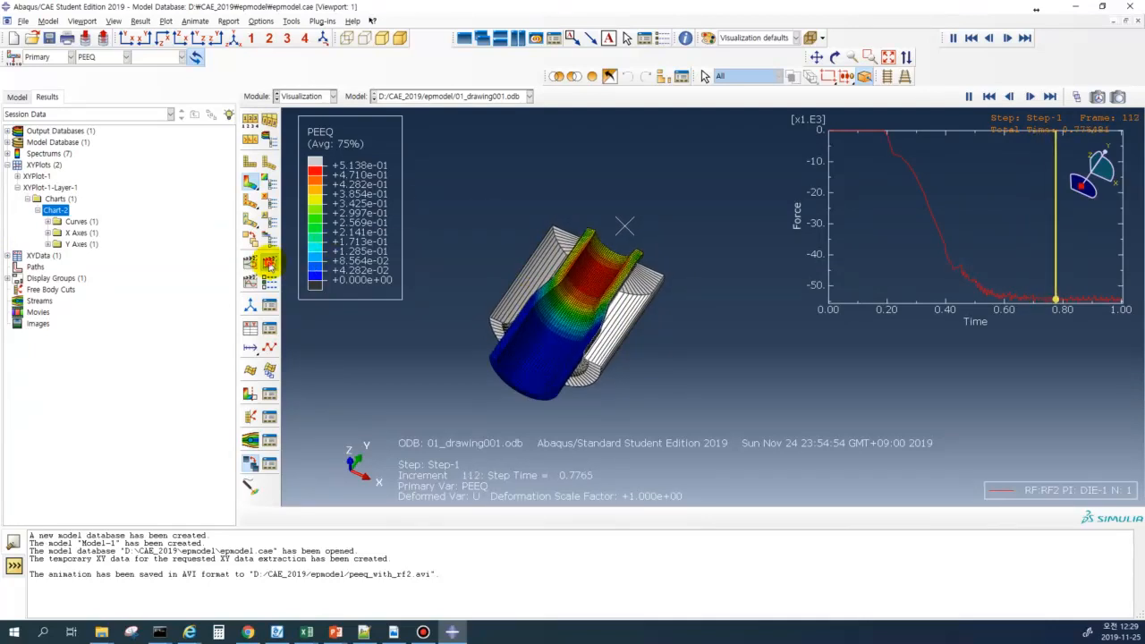
- Return to the model tree and examine the model's boundary conditions, expanding fix to its states
click(17, 97)
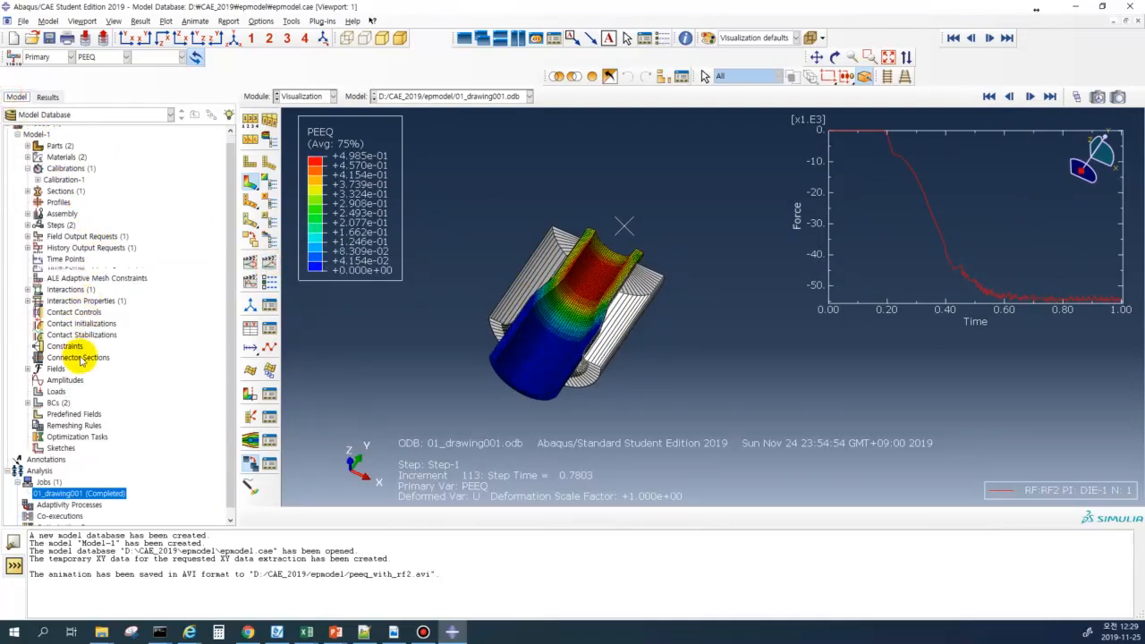
click(27, 395)
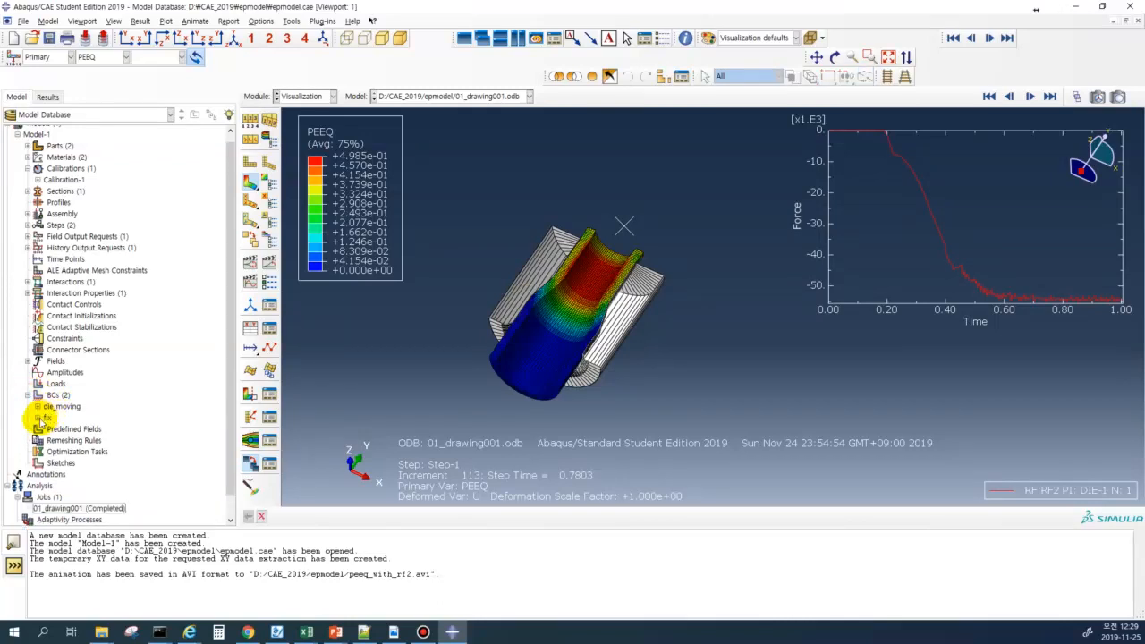
click(37, 417)
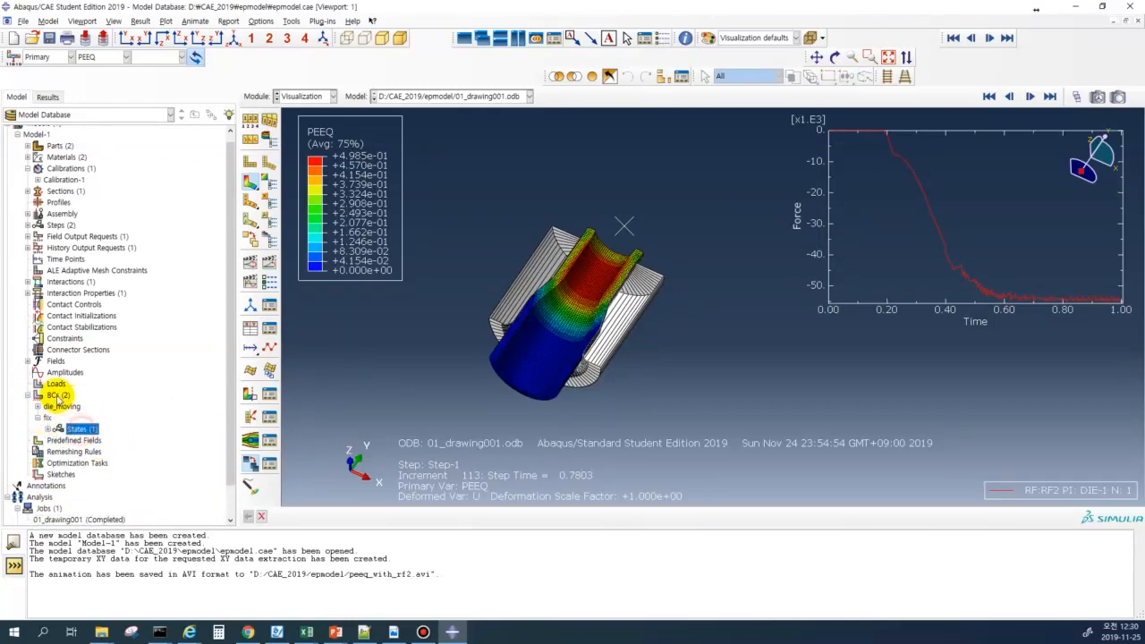
scroll(69, 268, up, 1)
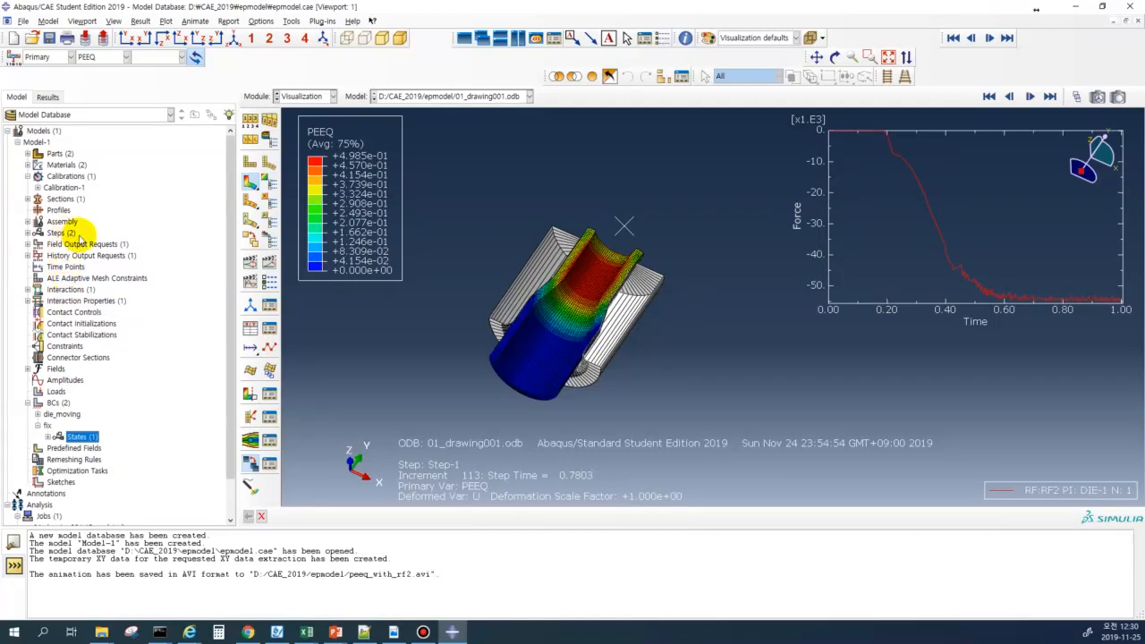
- Start creating another Static, General analysis step following Step-1
click(28, 233)
right_click(63, 234)
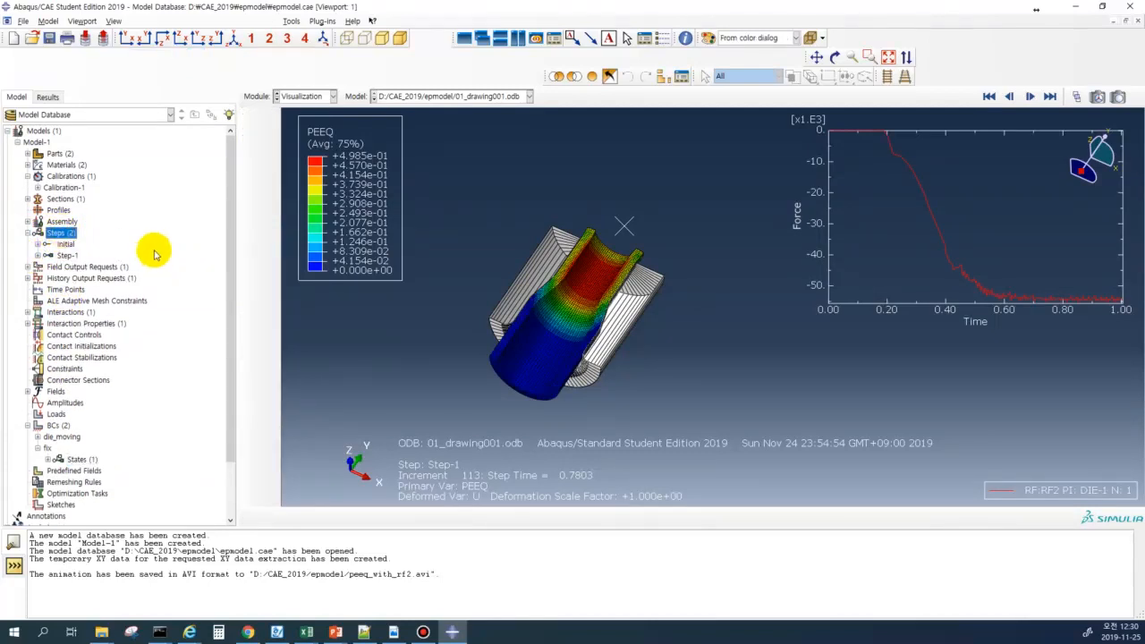
click(153, 248)
click(414, 403)
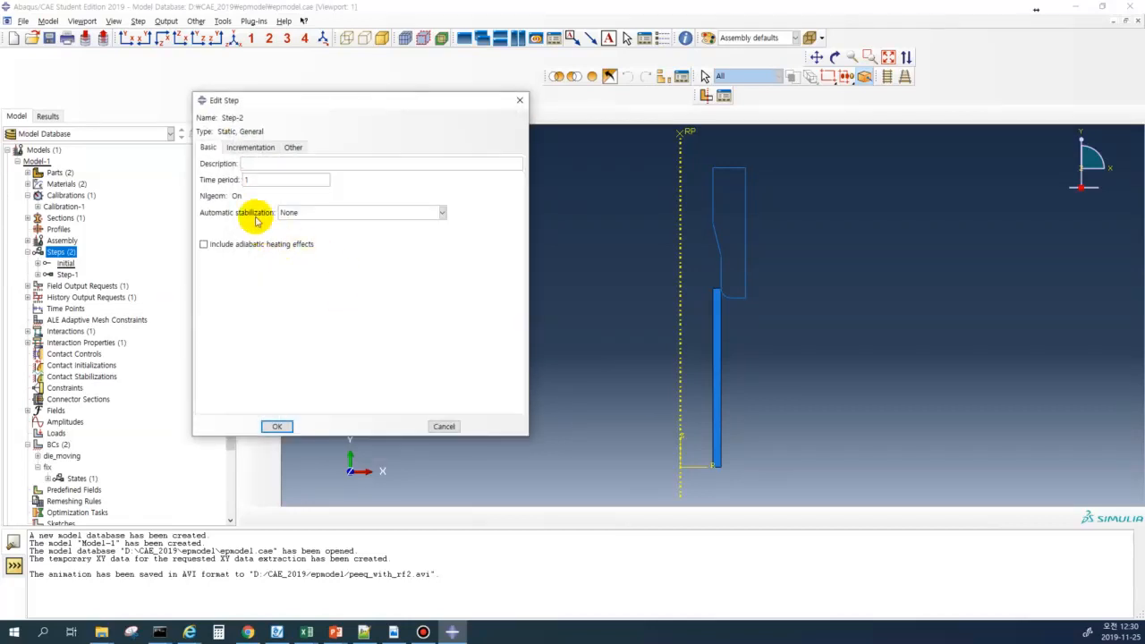
- Set the new step to at most 500 increments, initial increment size 0.01 and maximum 0.1, and create it
click(249, 146)
drag(328, 177, 287, 177)
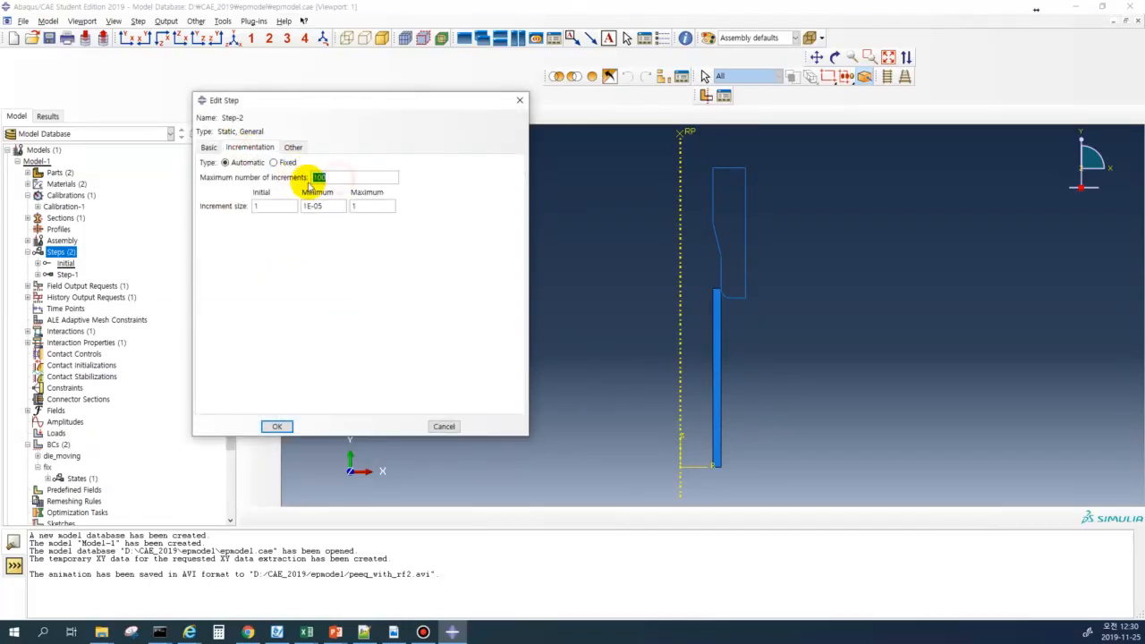
text(500)
click(269, 206)
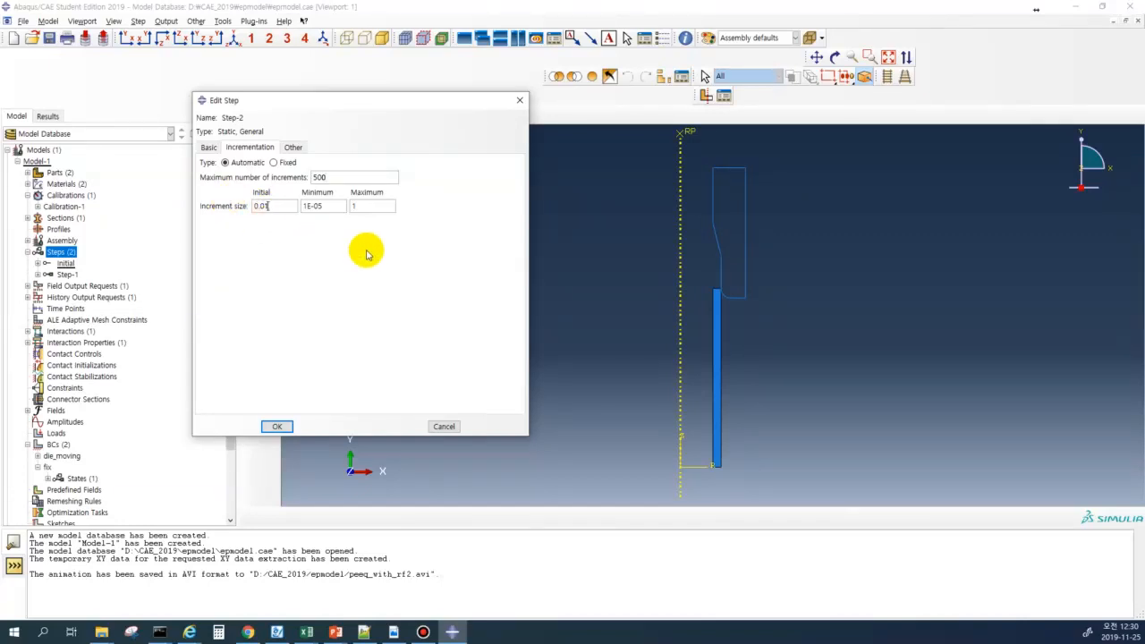
drag(371, 206, 334, 207)
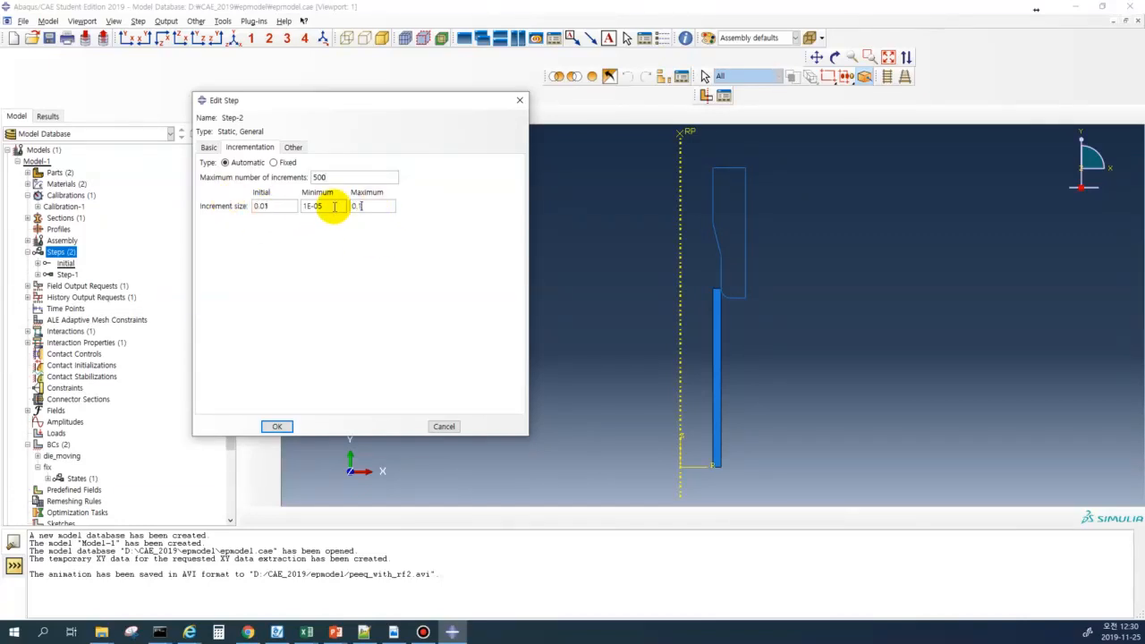
click(277, 427)
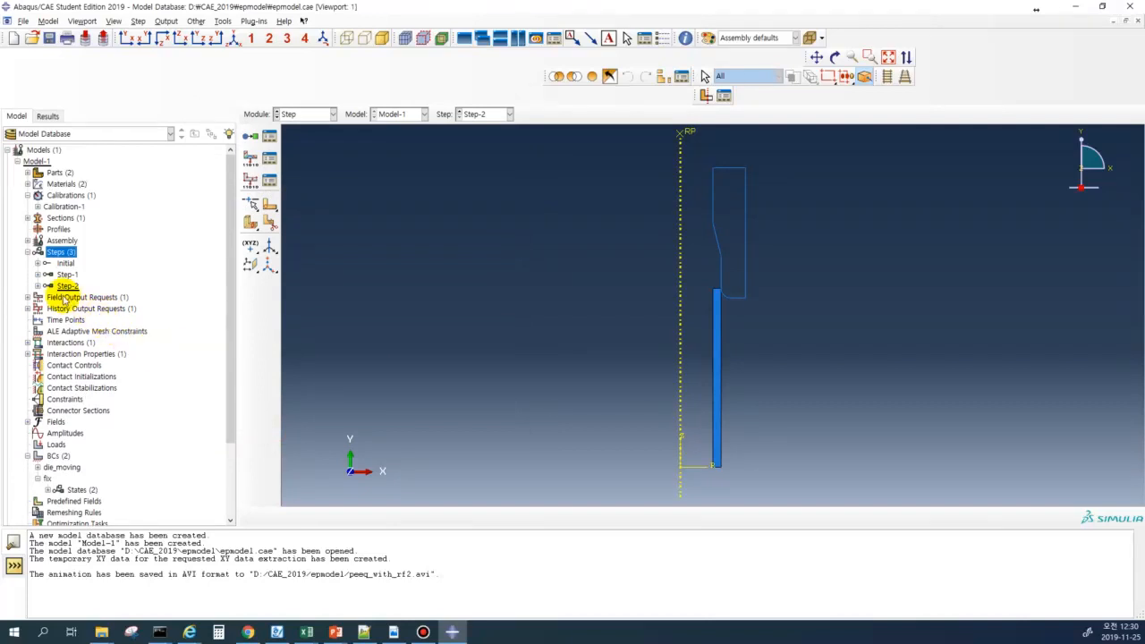
- Set the U2 displacement of the die_moving boundary condition to 0 in Step-2
click(38, 285)
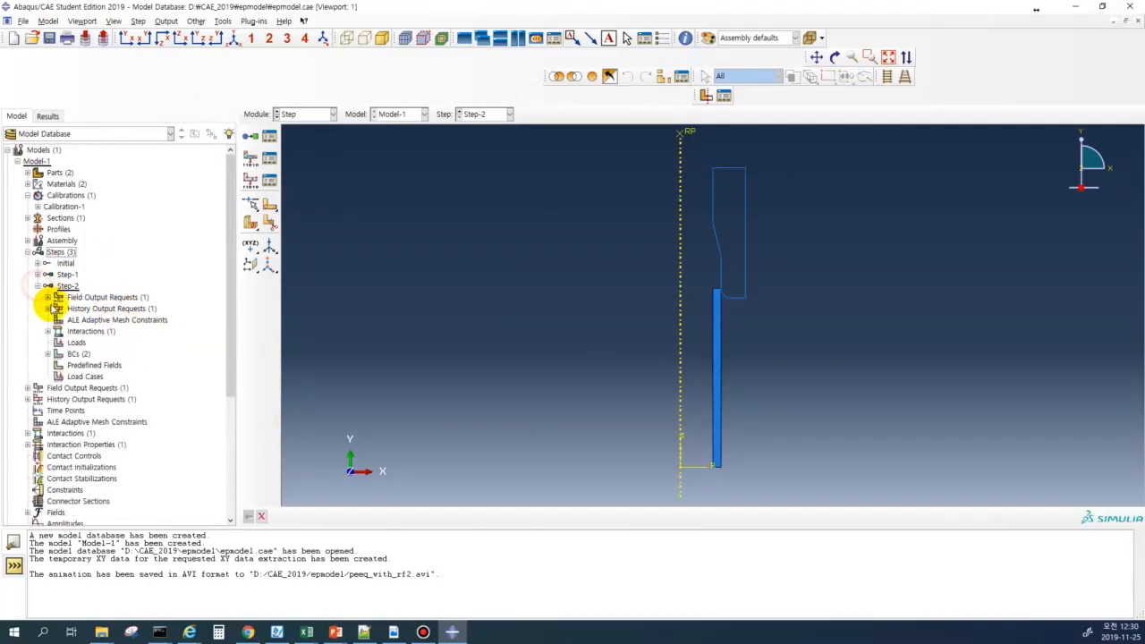
click(48, 354)
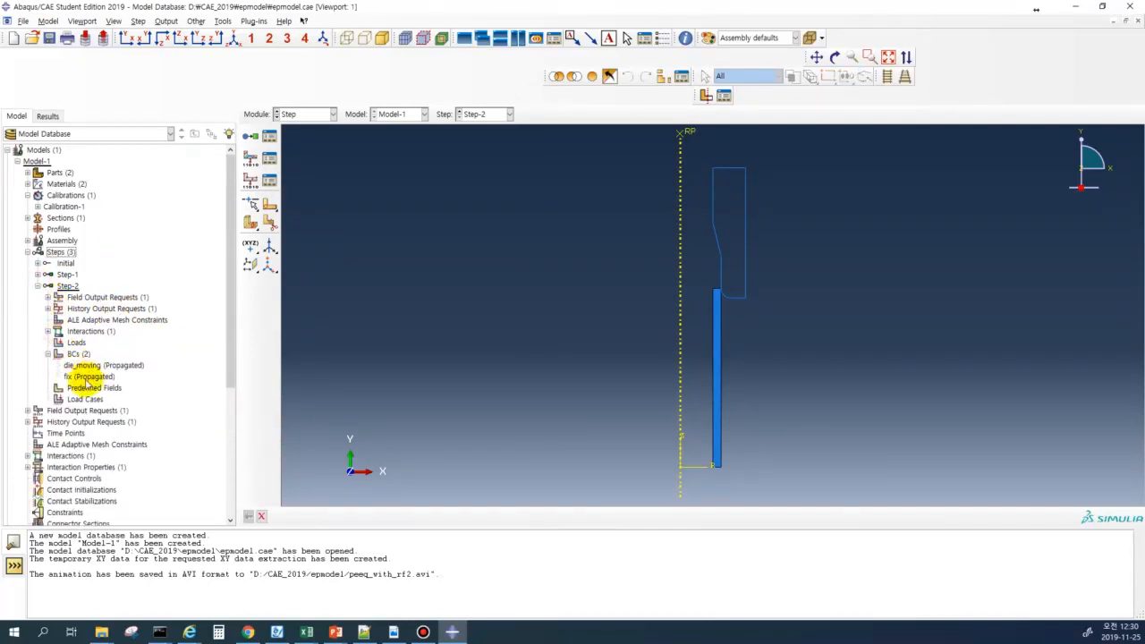
double_click(89, 365)
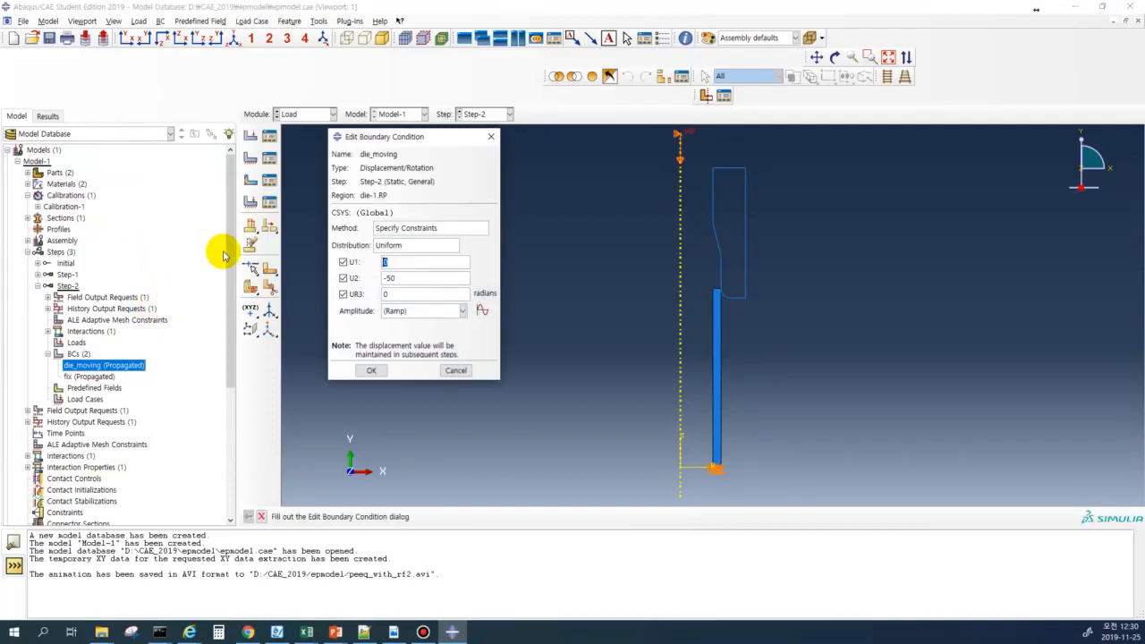
drag(429, 277, 379, 282)
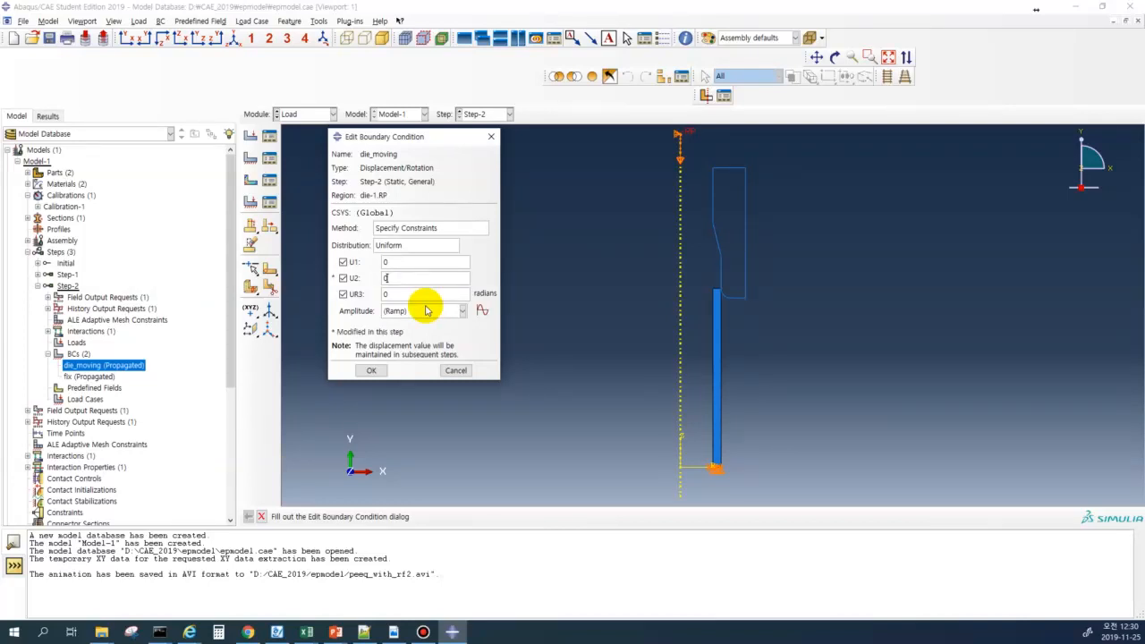
click(380, 370)
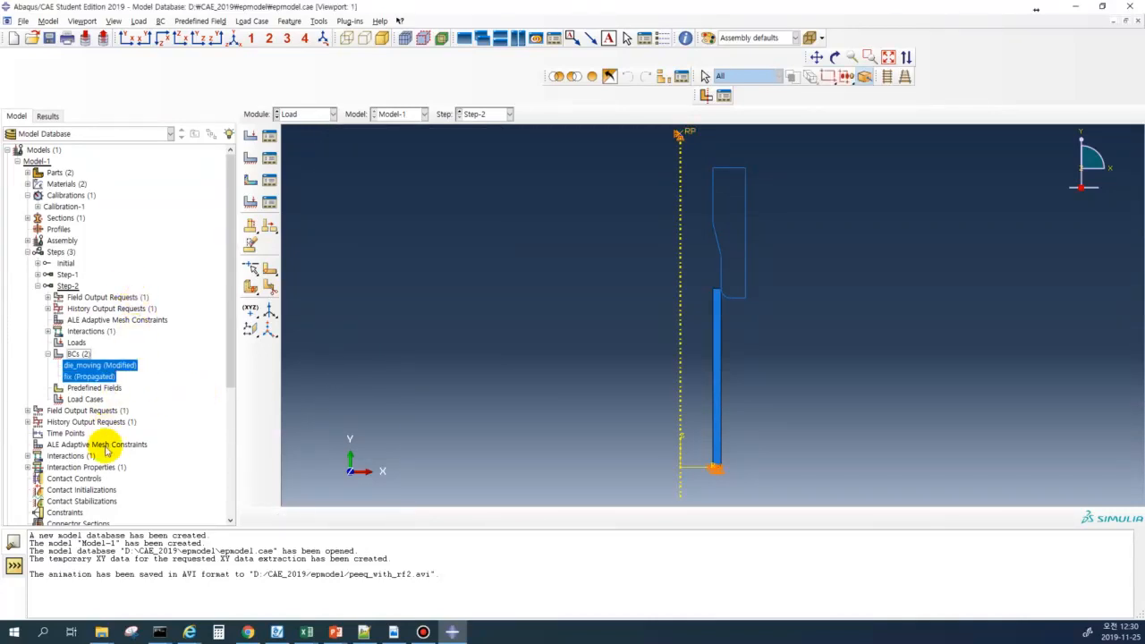
- Create a full-analysis job named 02_drawing_return for Model-1, keeping the default job settings
scroll(112, 436, down, 6)
click(42, 474)
double_click(42, 474)
text(02_drawing_return)
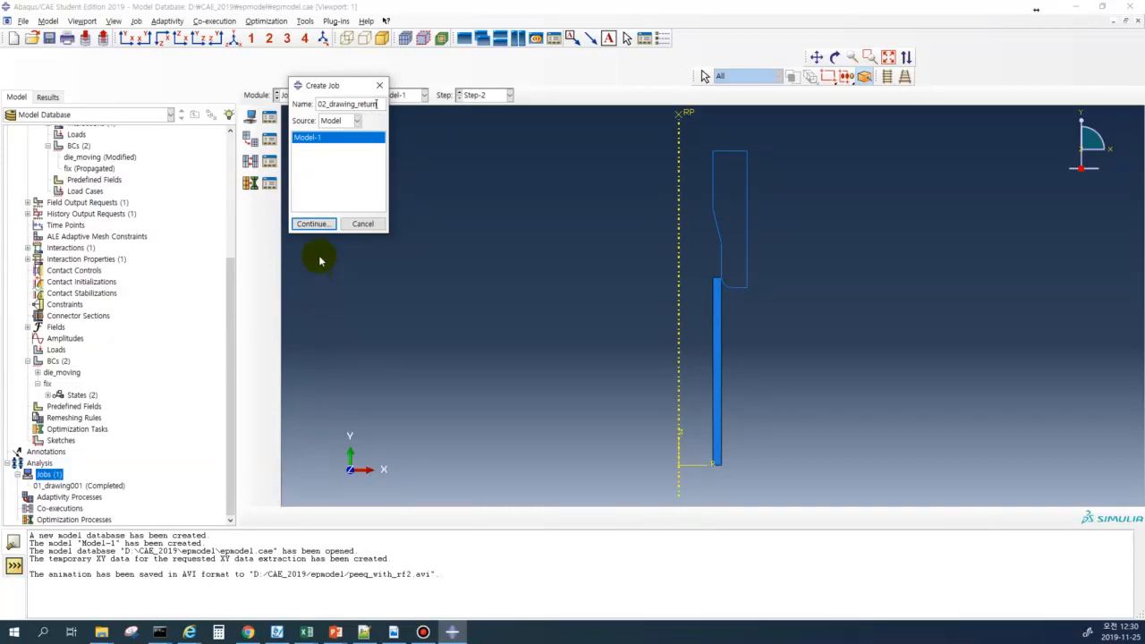
click(315, 225)
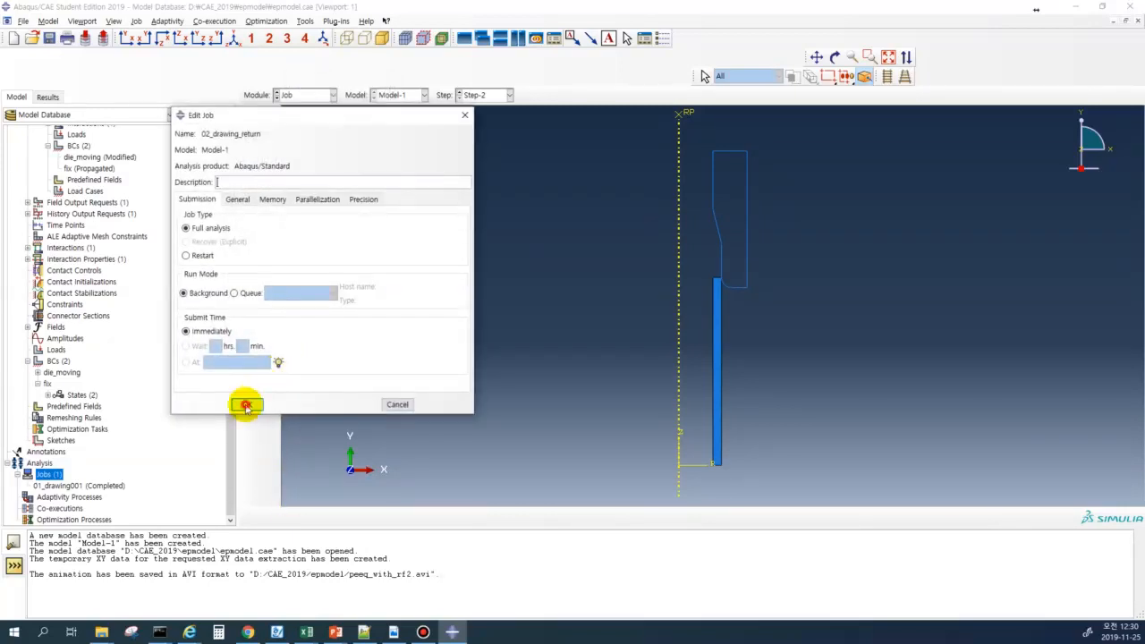
click(245, 405)
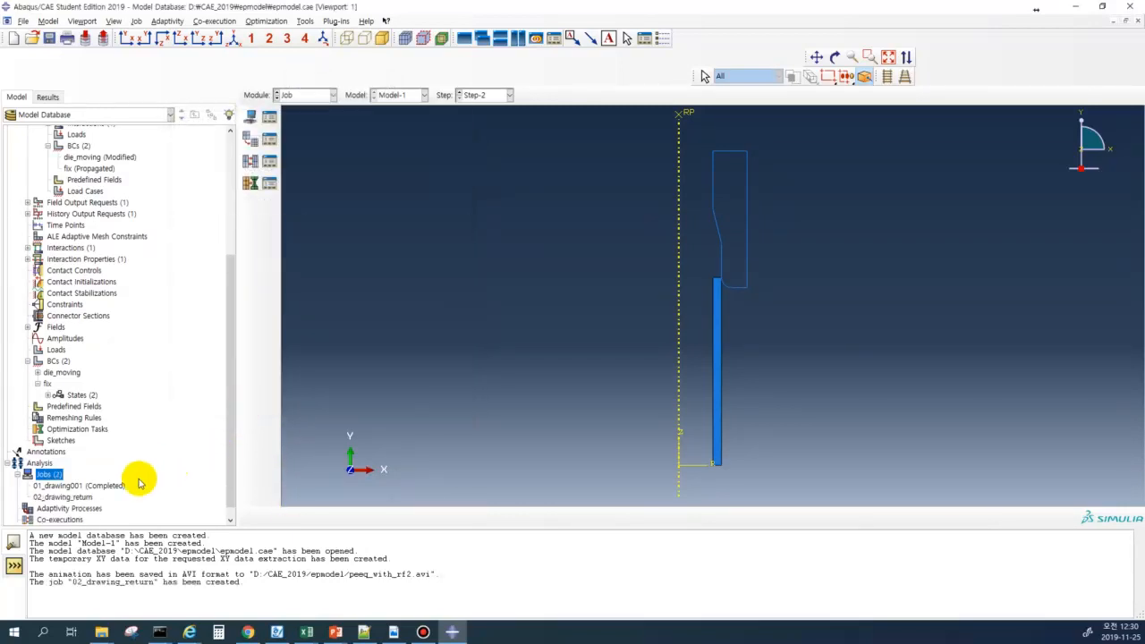
- Submit the 02_drawing_return job for analysis
click(269, 117)
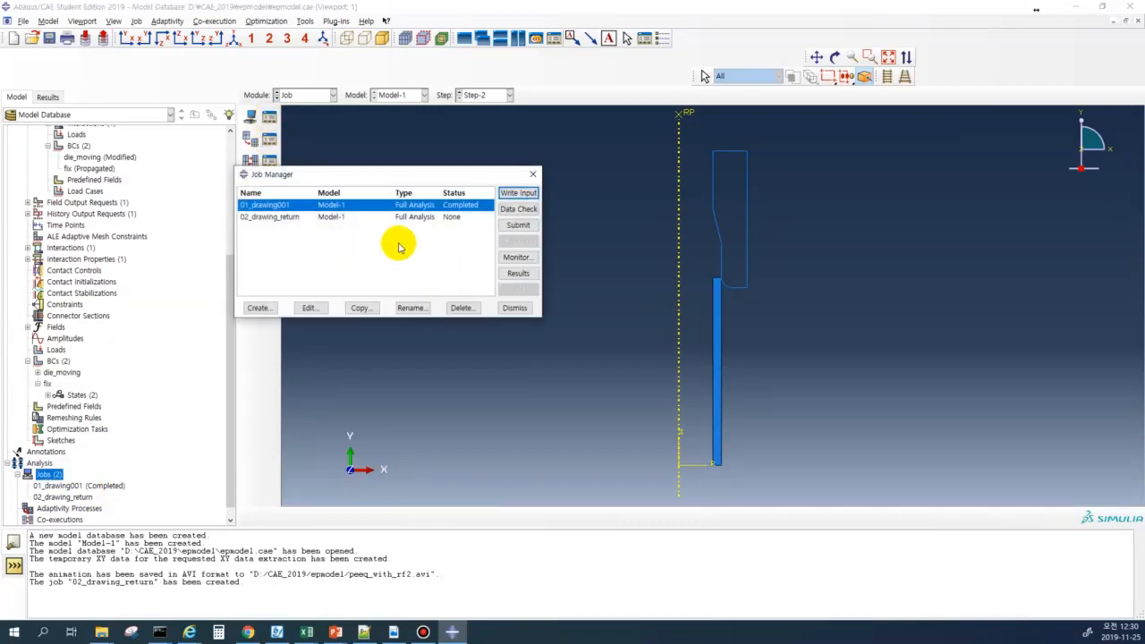
click(327, 217)
click(518, 225)
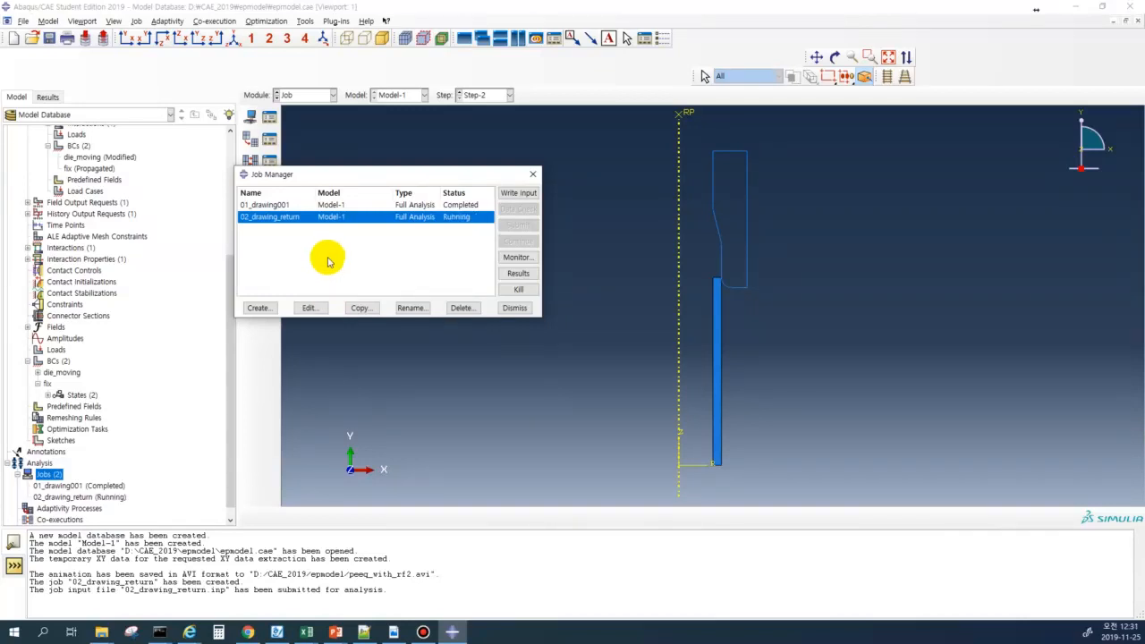
- Monitor the increments of the running 02_drawing_return job in an enlarged monitor, and close the monitor
click(518, 256)
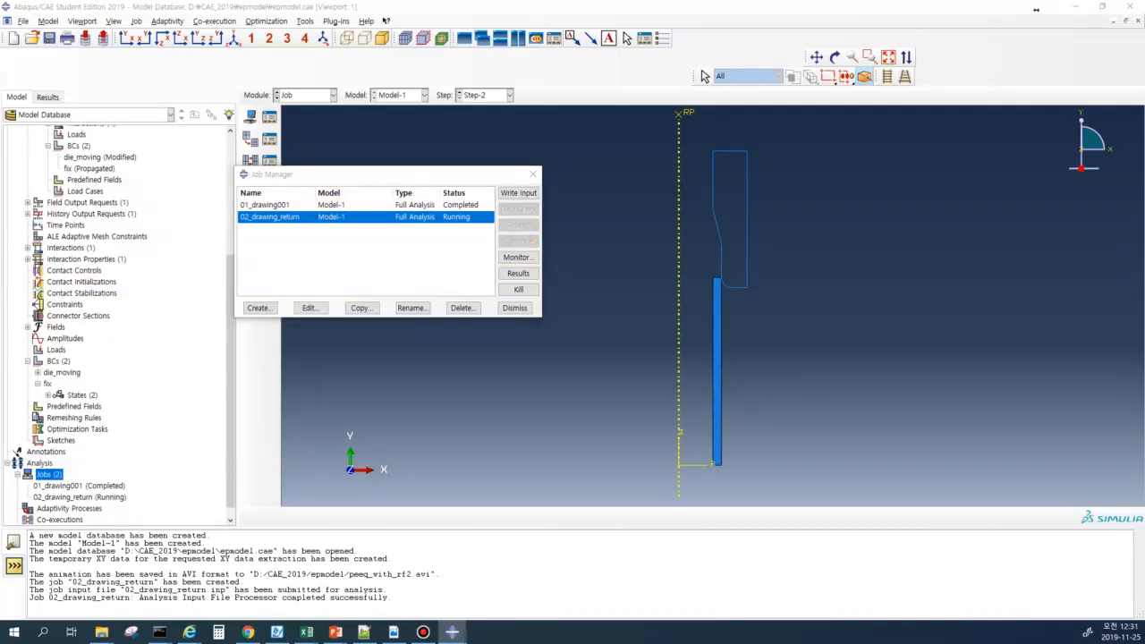
drag(0, 74, 258, 115)
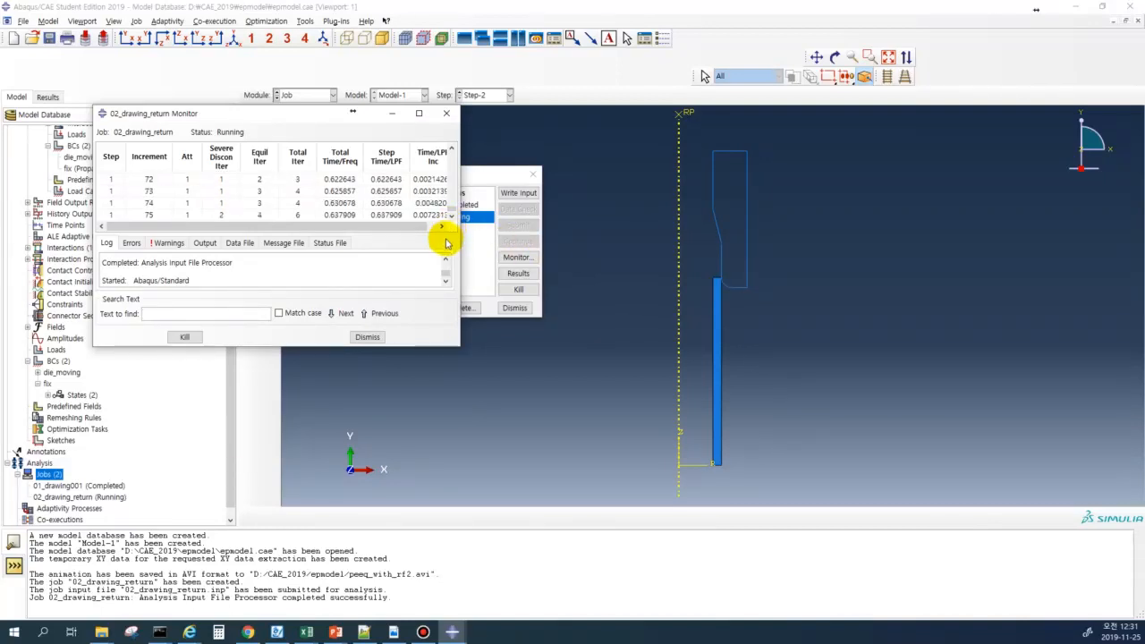
drag(462, 245, 510, 253)
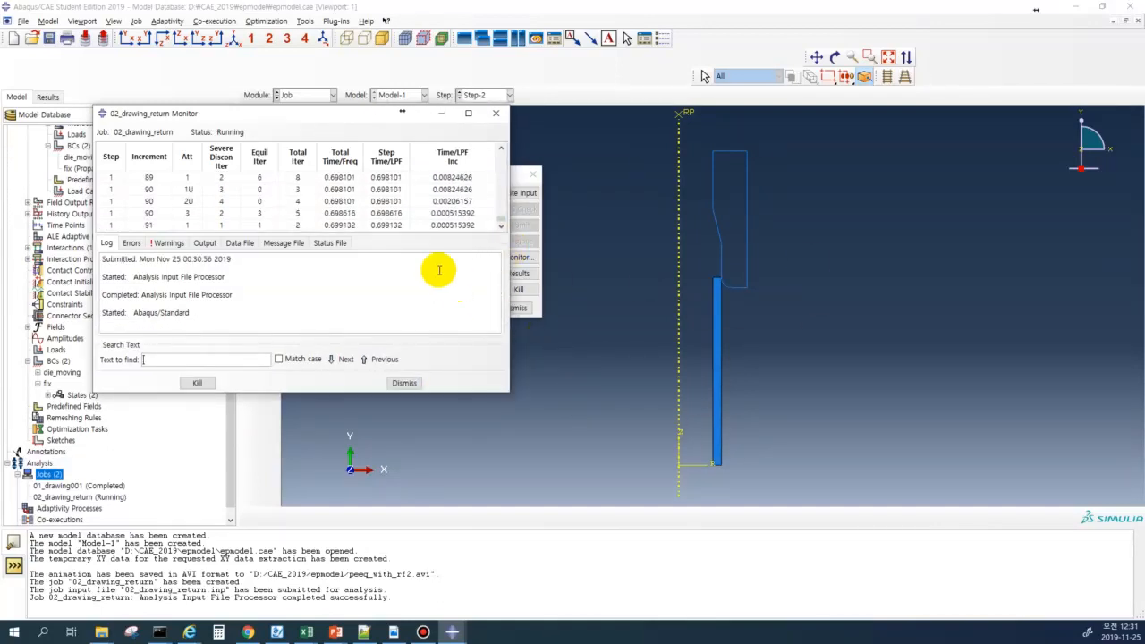
drag(396, 233, 398, 260)
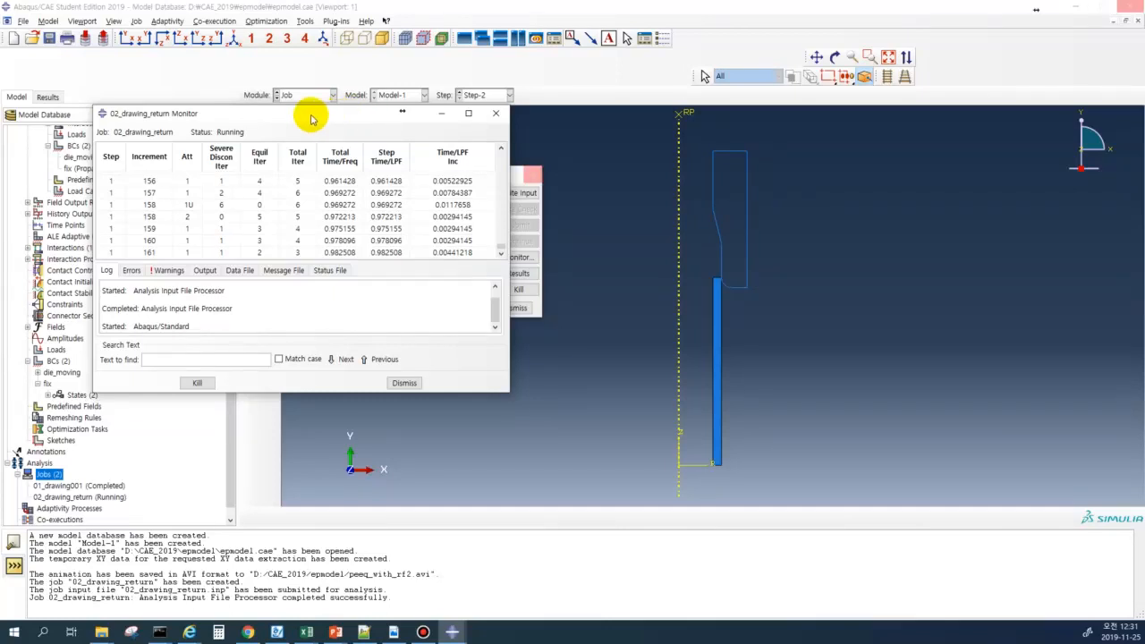
key(Escape)
- Open the results of 02_drawing_return and plot the Mises stress contours on the deformed shape
click(514, 273)
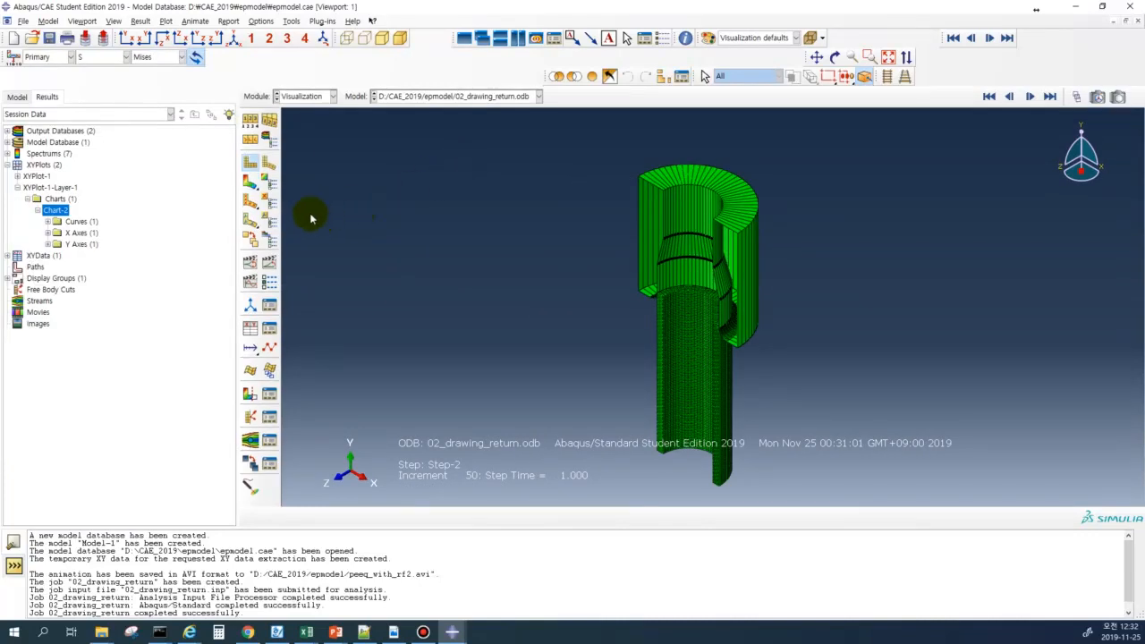
click(249, 181)
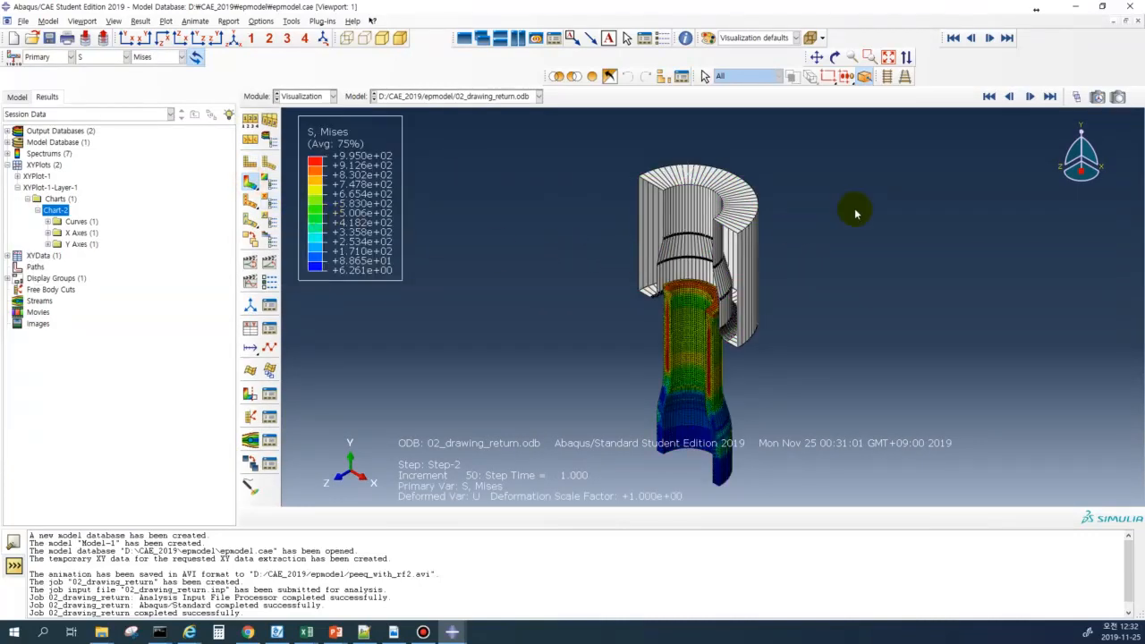
- Check individual result frames and play the time-history animation of both steps from a tilted view, and stop it
click(1049, 97)
click(987, 98)
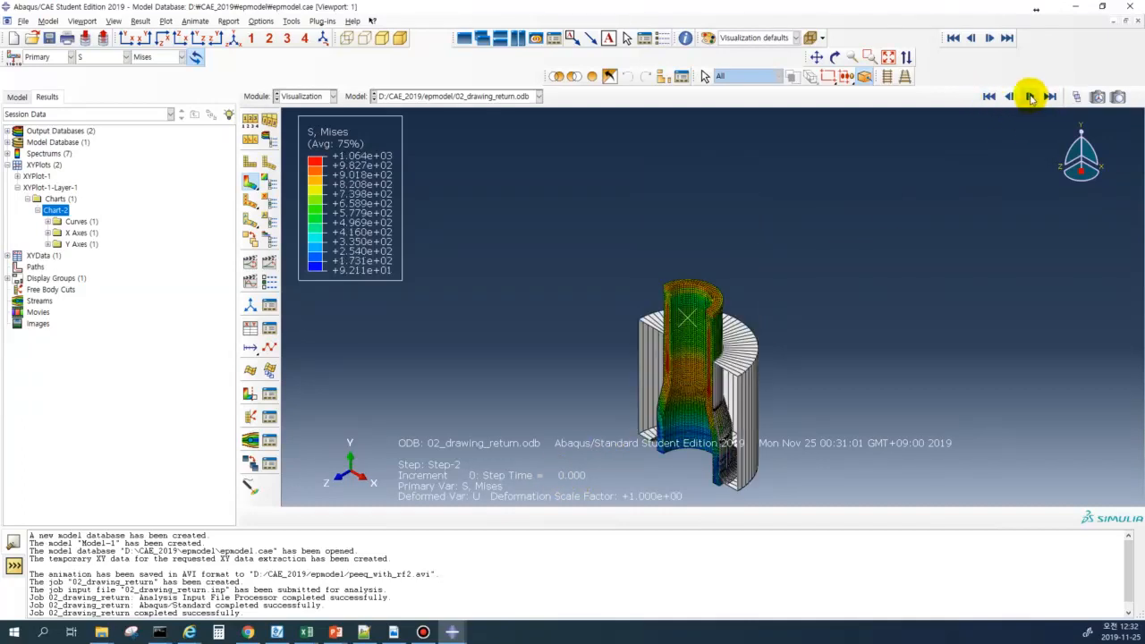
click(1030, 97)
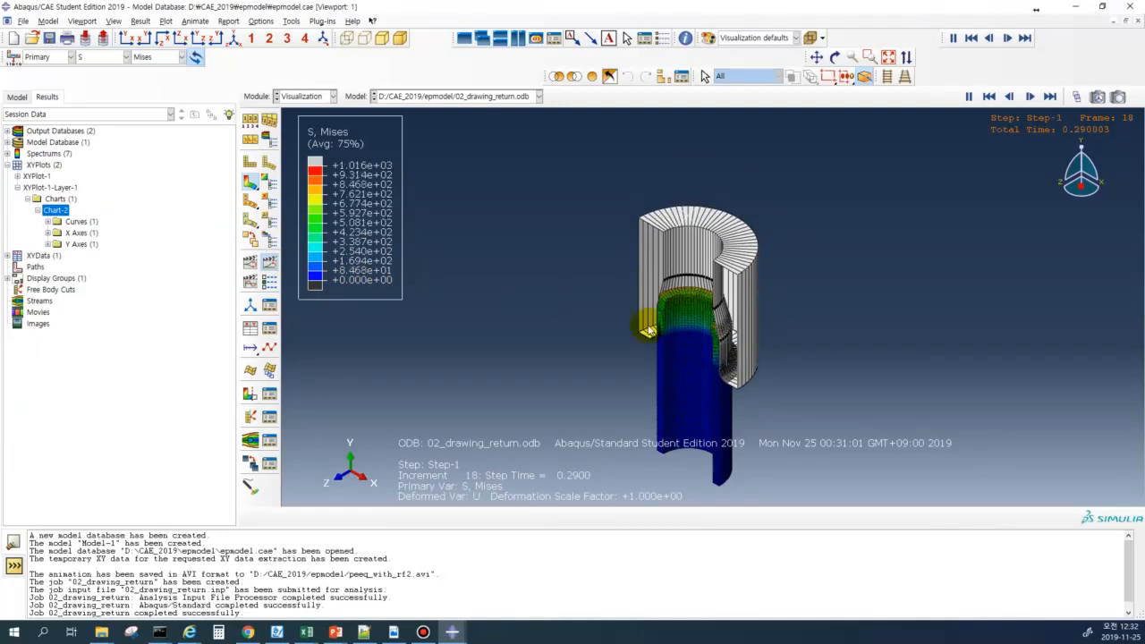
ctrl+alt+drag(641, 336, 680, 376)
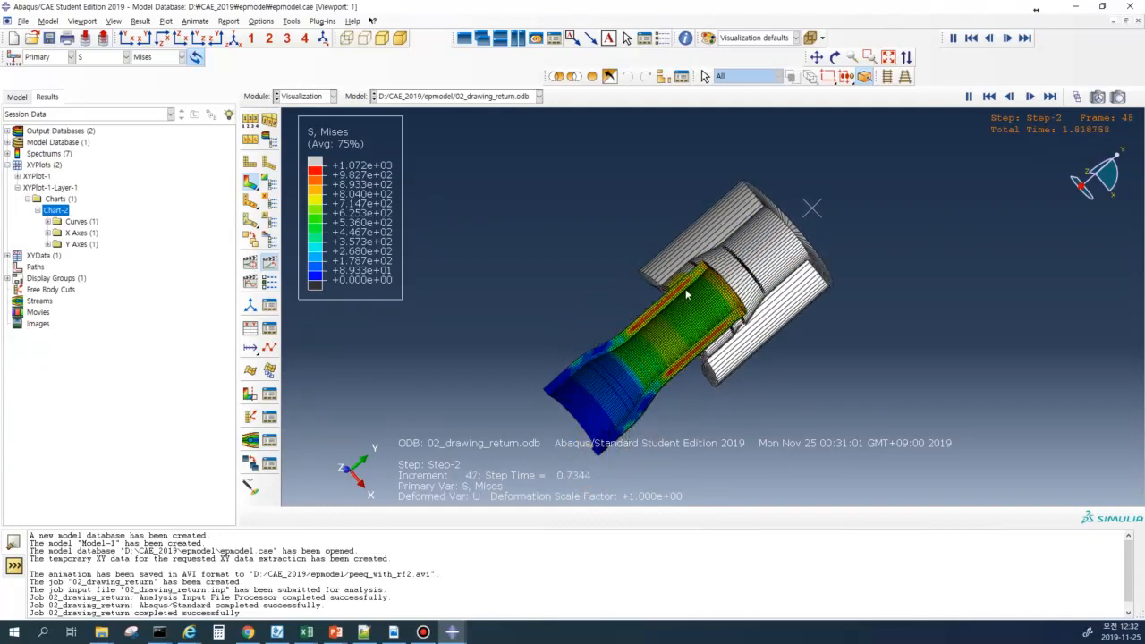
click(269, 259)
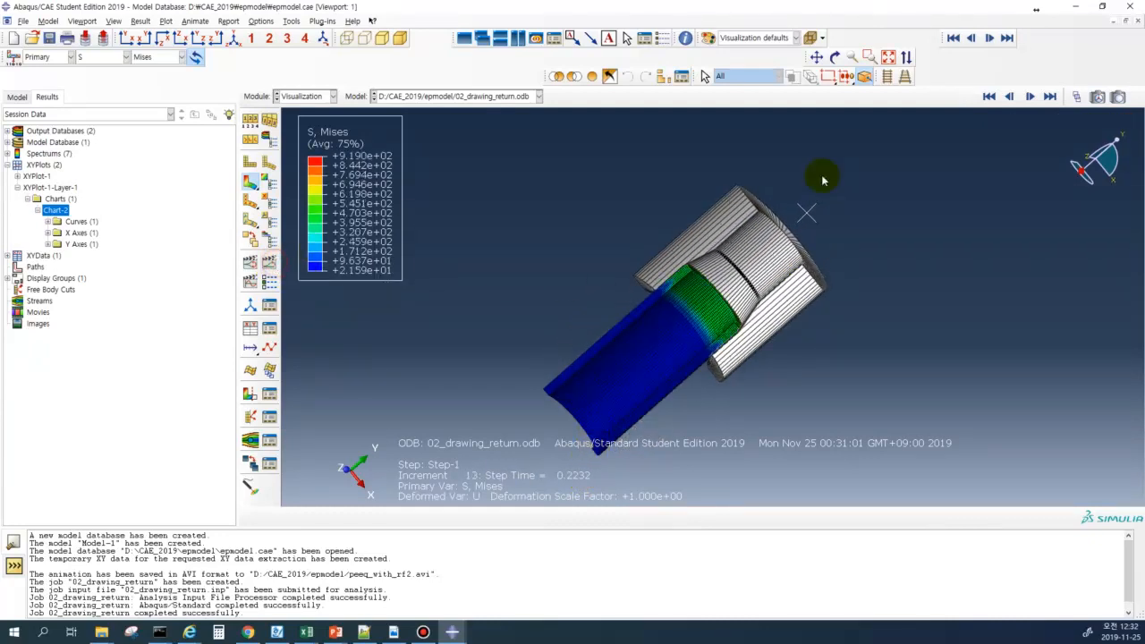
- Show the last frame of Step-2 and examine the Mises stress in the formed pipe from another angle
click(1044, 100)
click(1048, 96)
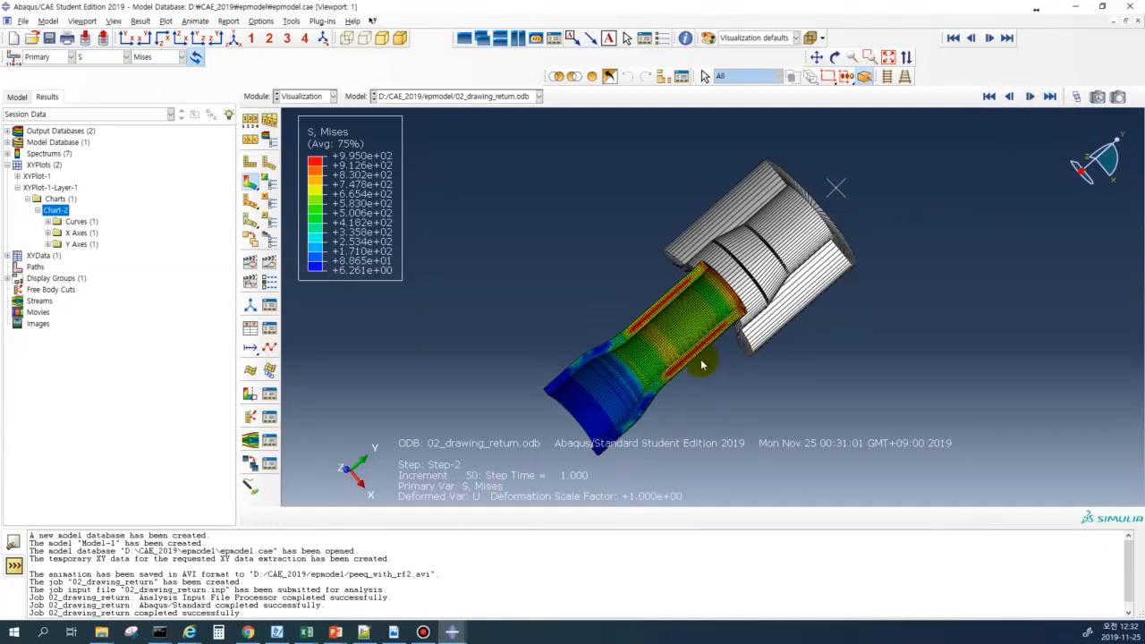
drag(689, 381, 830, 210)
ctrl+alt+drag(749, 310, 689, 363)
scroll(693, 360, down, 6)
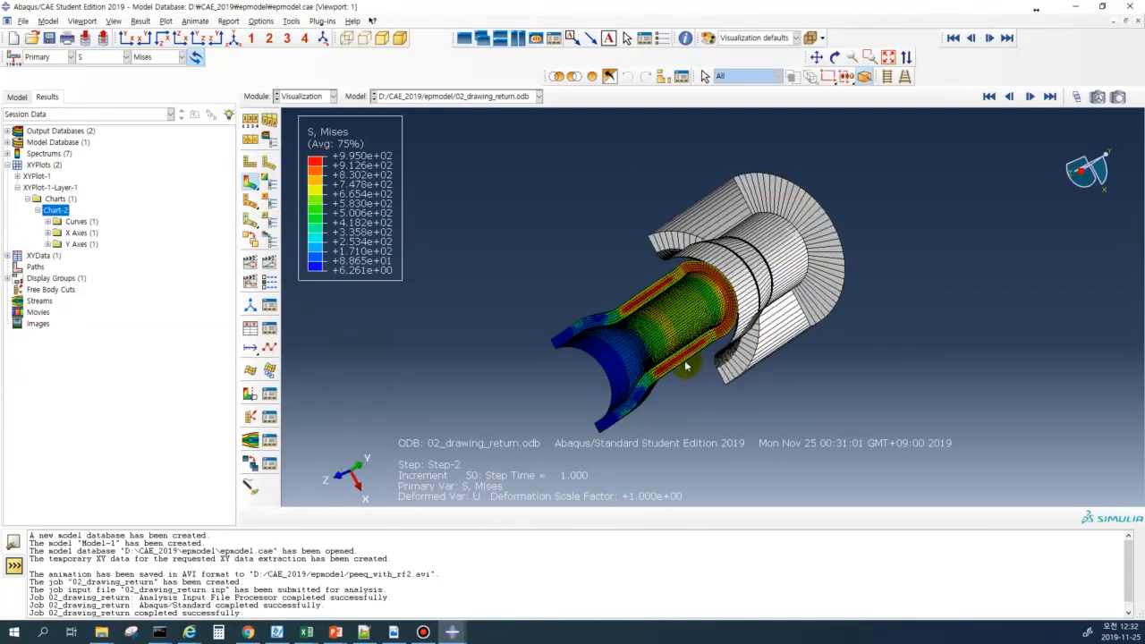
scroll(653, 329, up, 4)
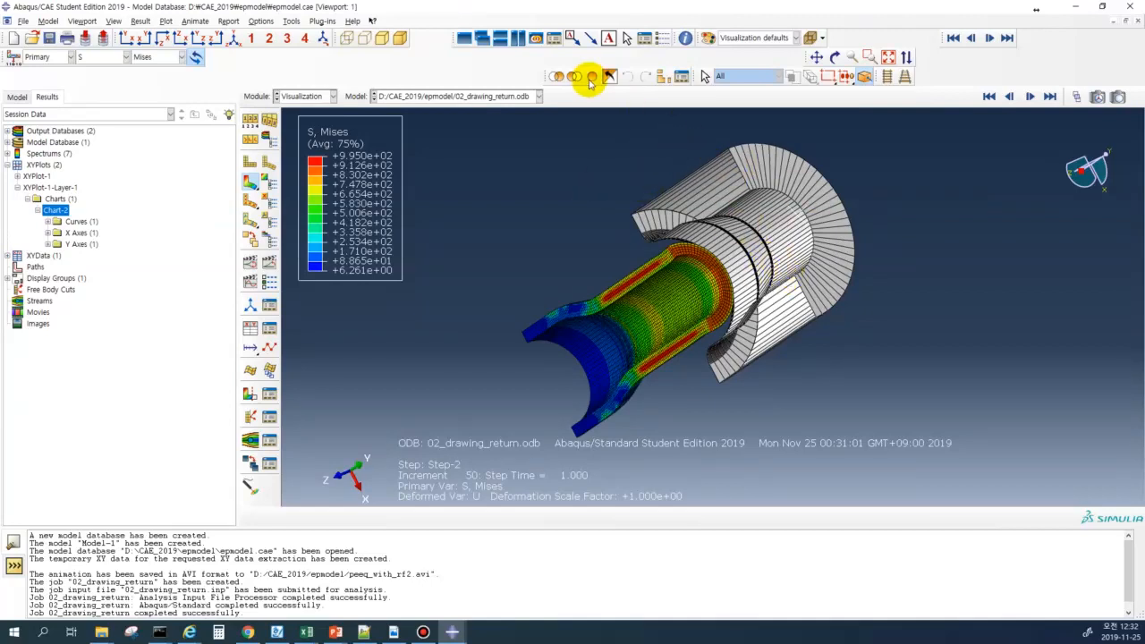
- Remove the DIE-1 part instance from the display with highlighting enabled, leaving only the pipe in view
click(665, 79)
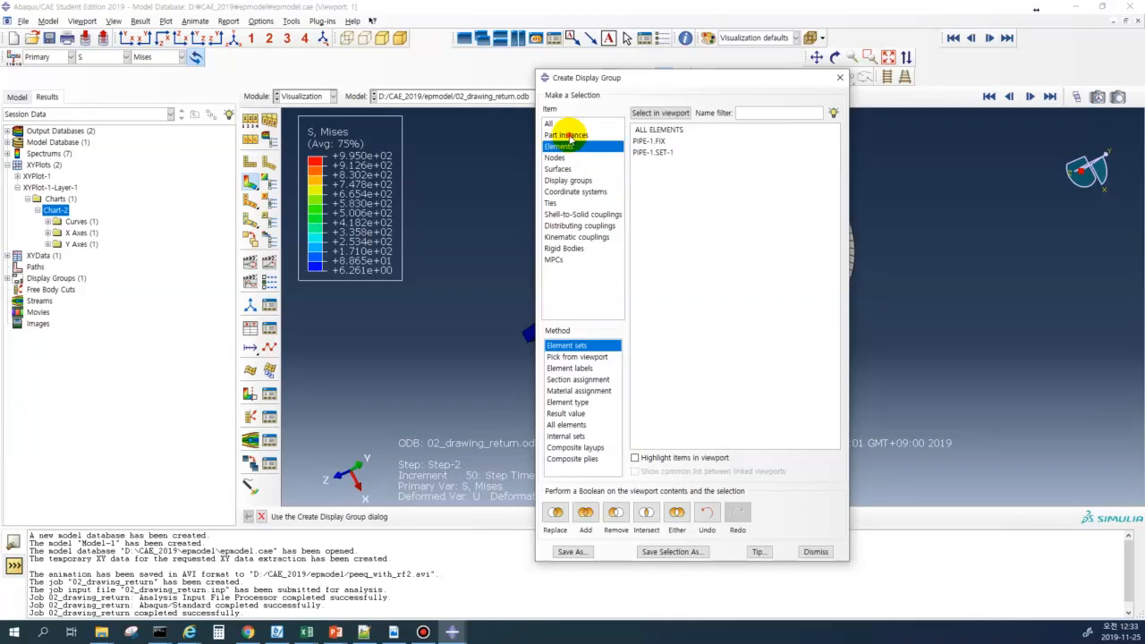
click(568, 135)
click(644, 132)
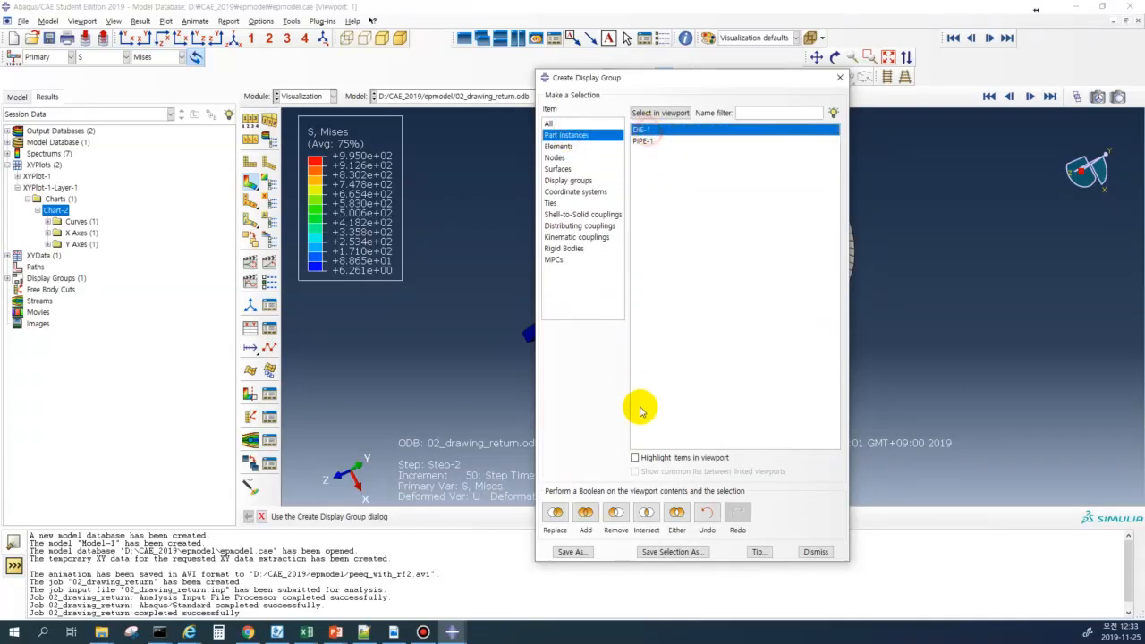
click(641, 457)
drag(680, 78, 387, 40)
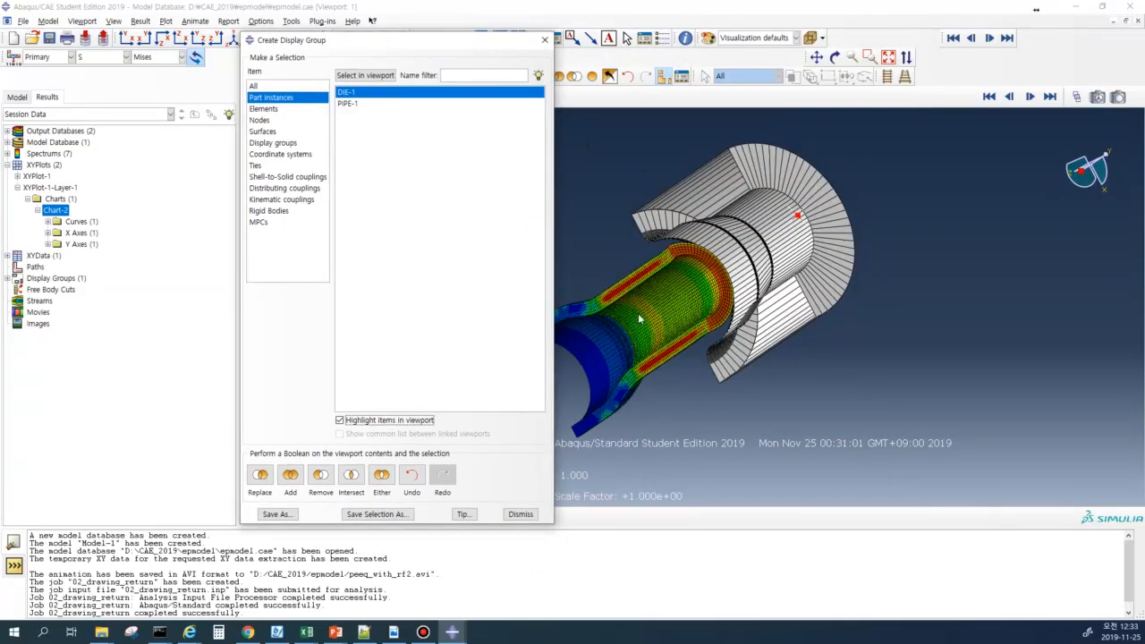
click(323, 476)
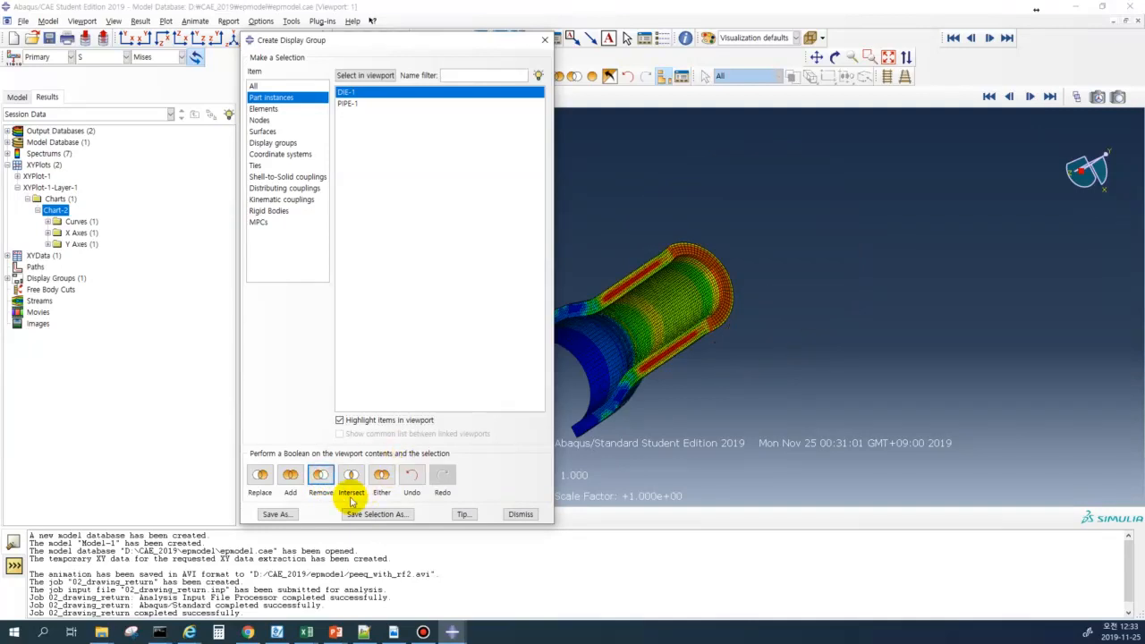
click(520, 514)
ctrl+alt+drag(601, 427, 659, 375)
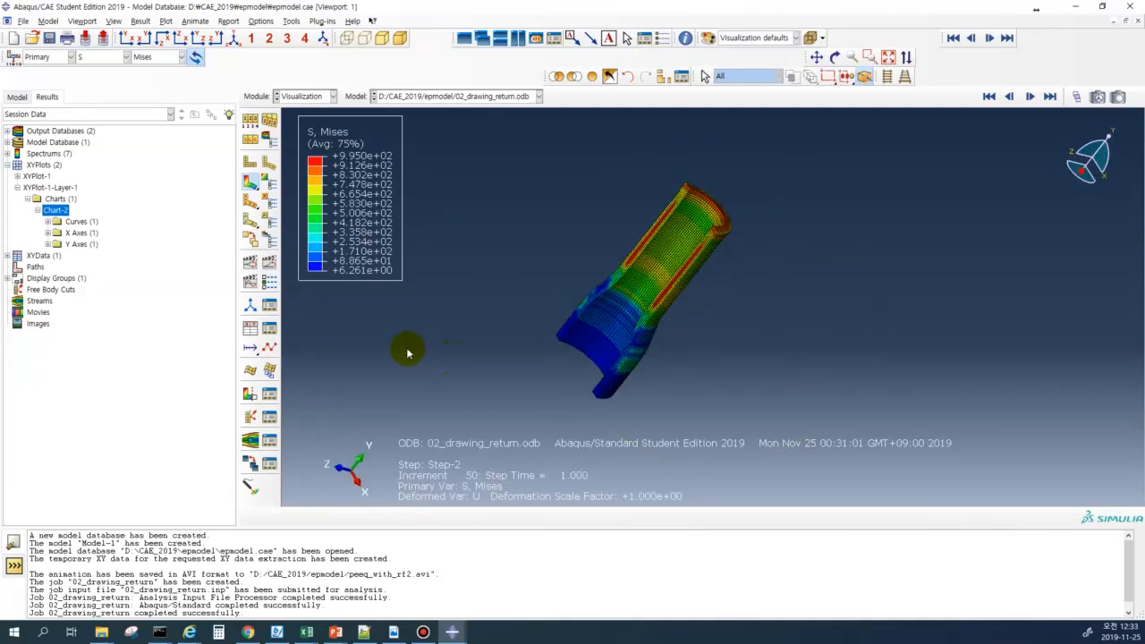
- Plot reaction force RF2 over time from the ODB field output for the node set DIE-1.RP, with item highlighting enabled
click(250, 328)
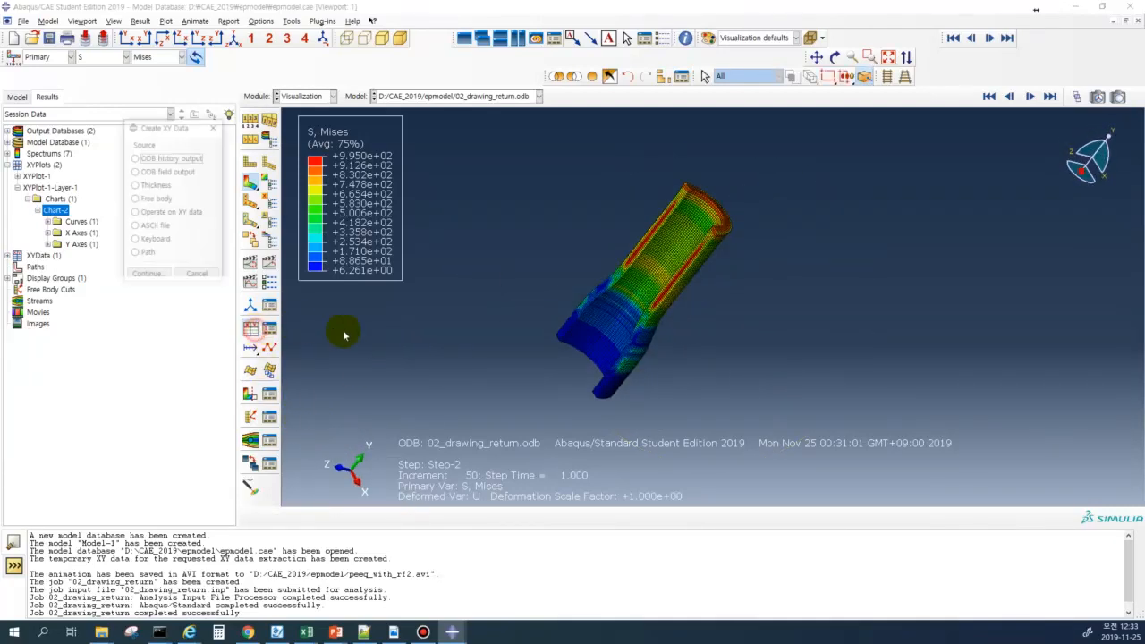
click(162, 277)
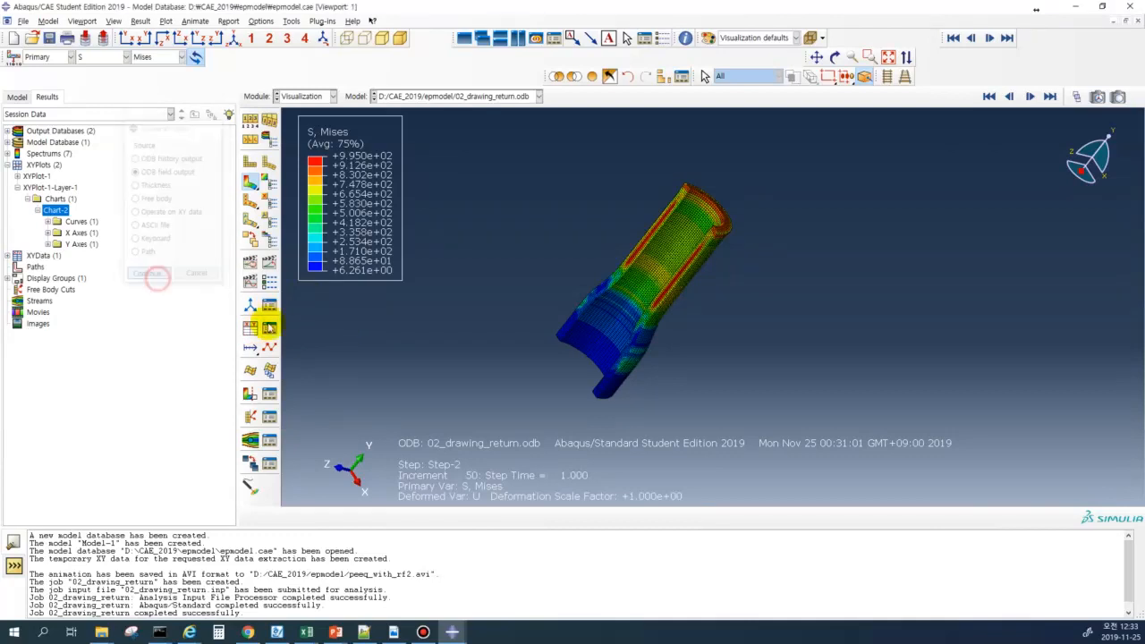
scroll(206, 228, down, 3)
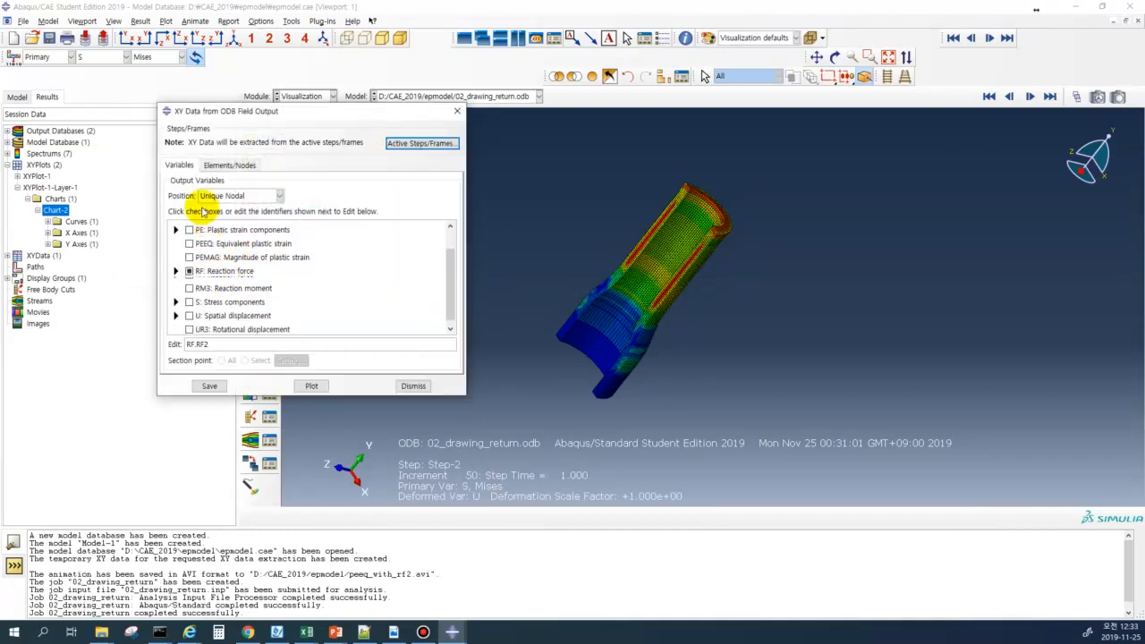
click(229, 165)
click(188, 233)
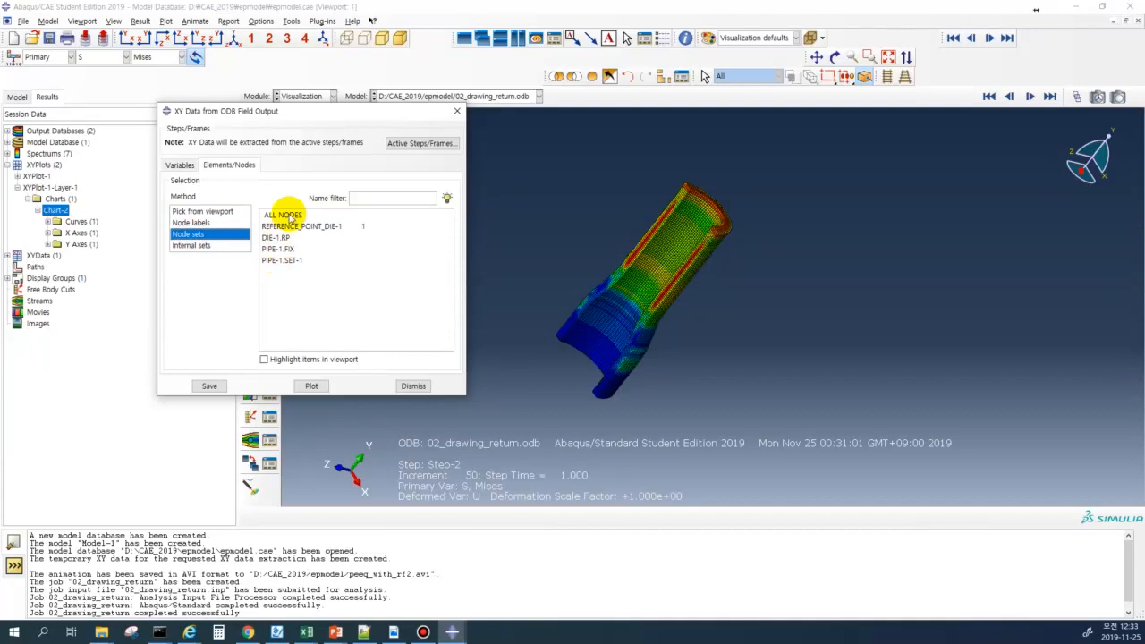
click(277, 238)
click(284, 359)
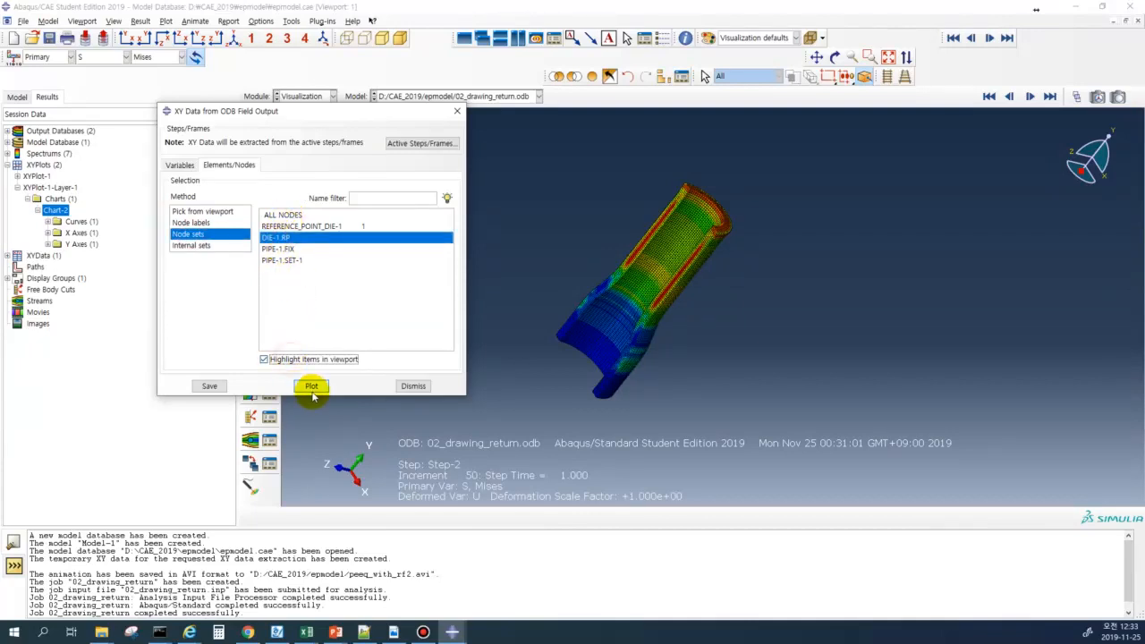
click(312, 386)
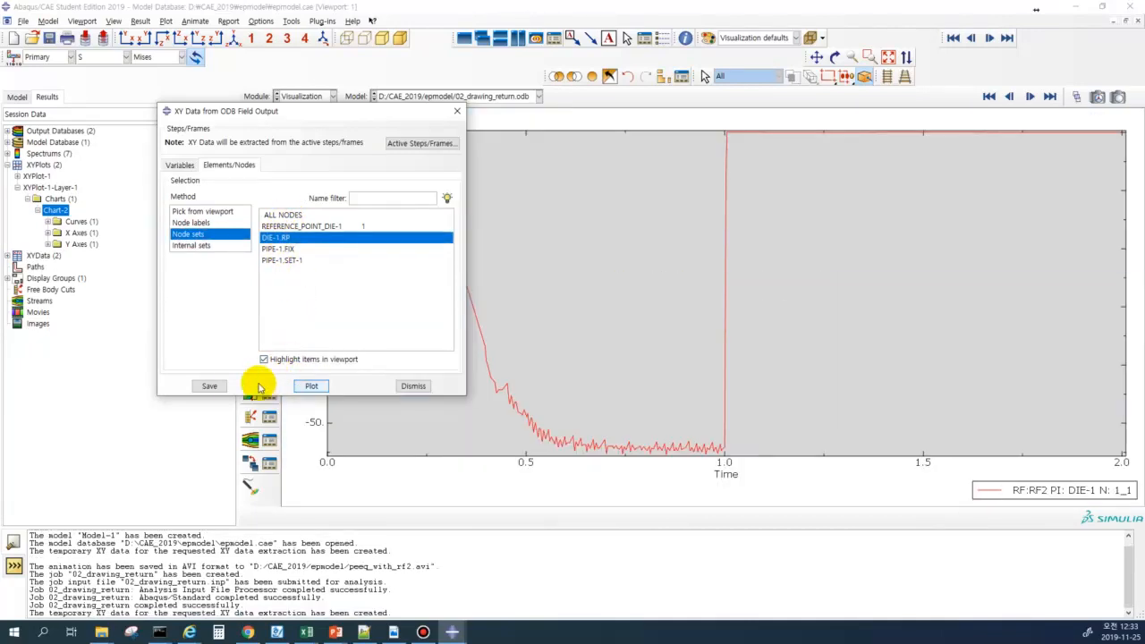
click(414, 387)
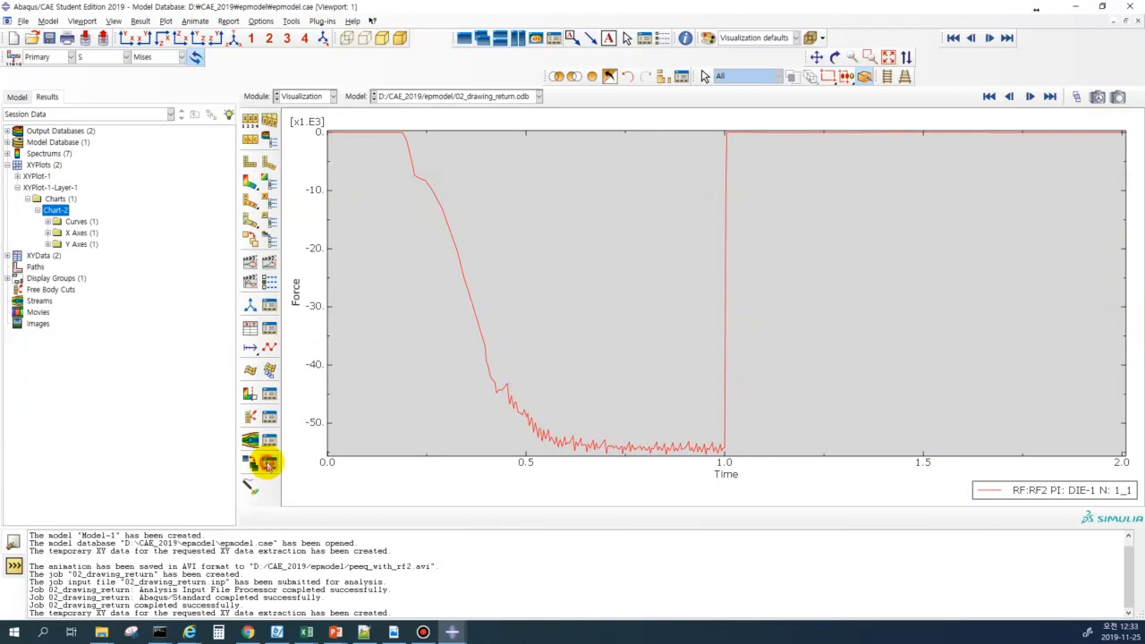
- Create a new overlay layer from the current RF2 force plot and hide the older Layer-1 and Layer-2
click(268, 465)
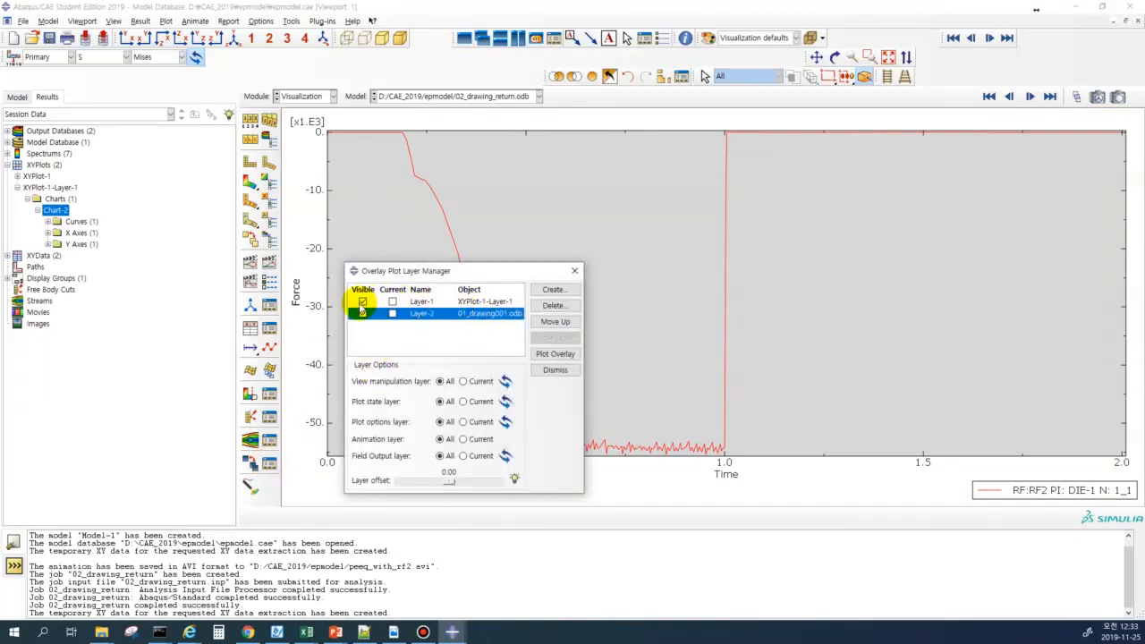
click(363, 302)
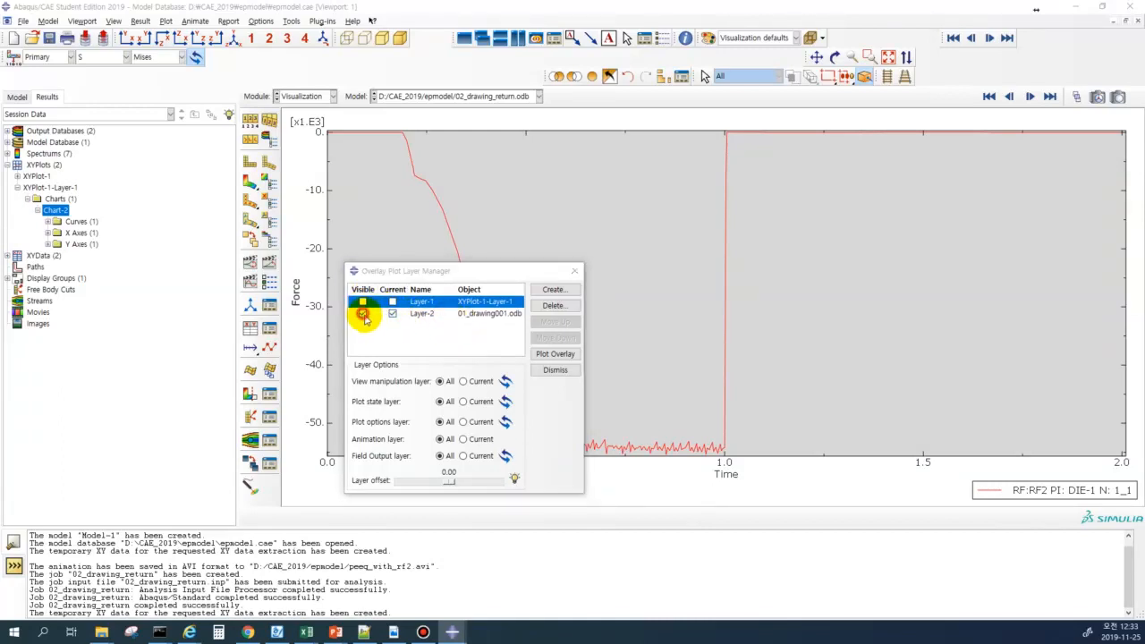
click(362, 315)
click(455, 398)
click(484, 314)
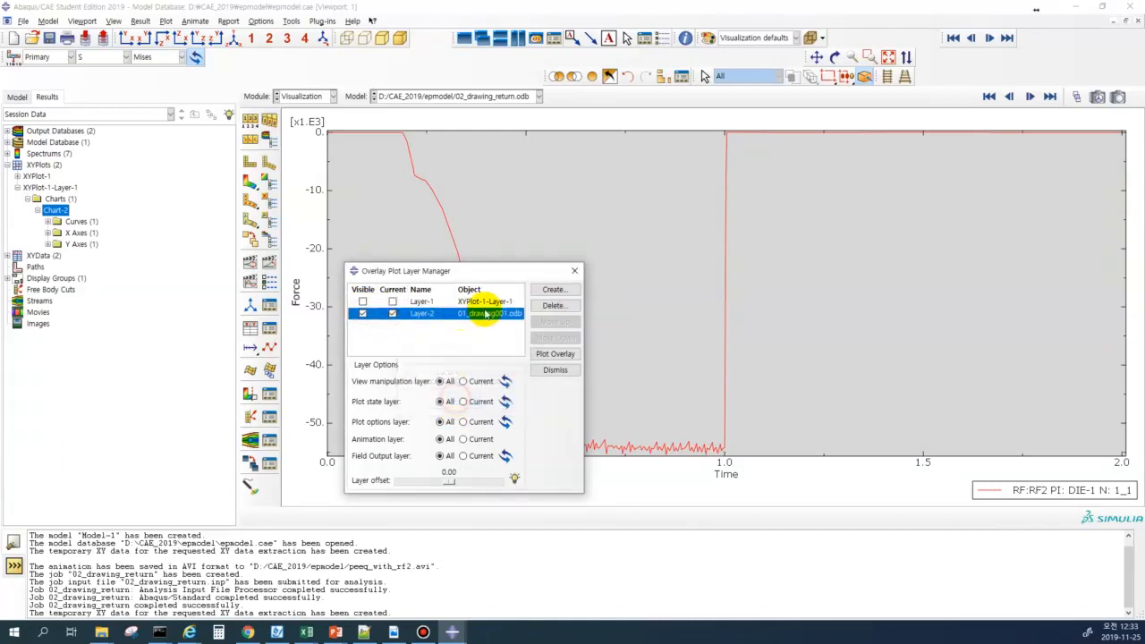
click(551, 289)
click(417, 321)
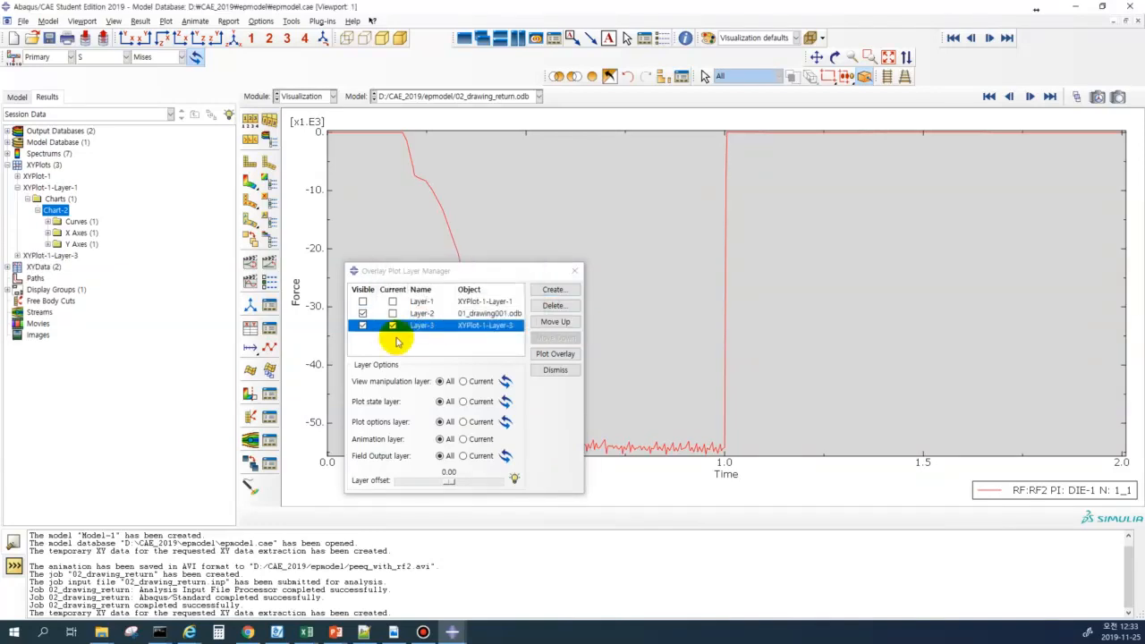
click(363, 314)
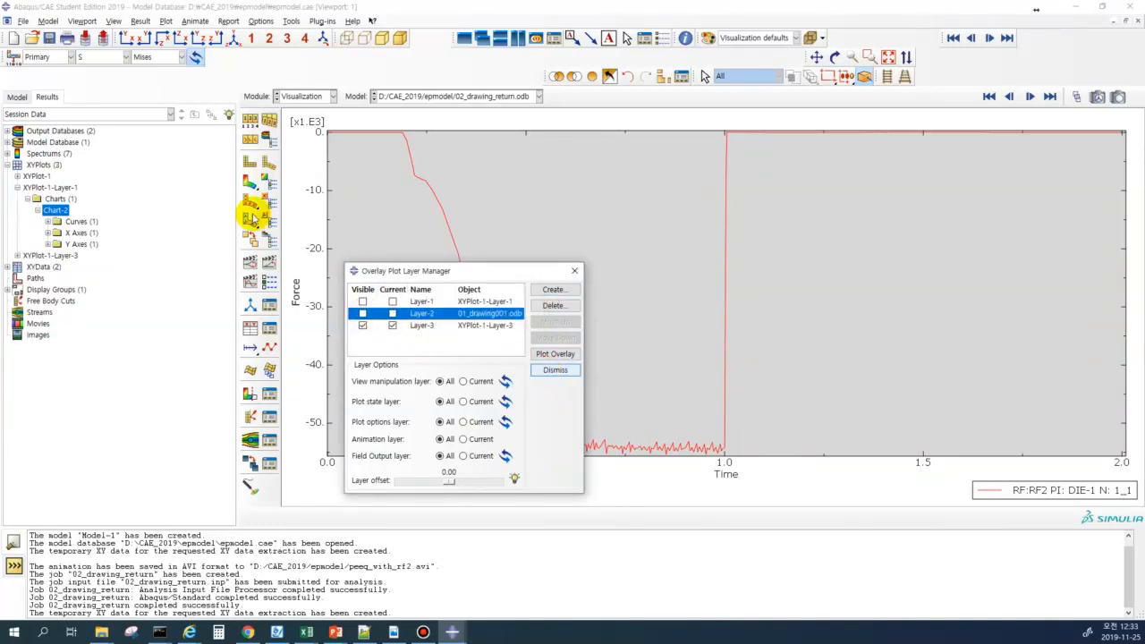
- Display the Mises contour on the deformed shape, add it as another overlay layer, and plot the overlay
click(249, 180)
click(554, 289)
click(416, 320)
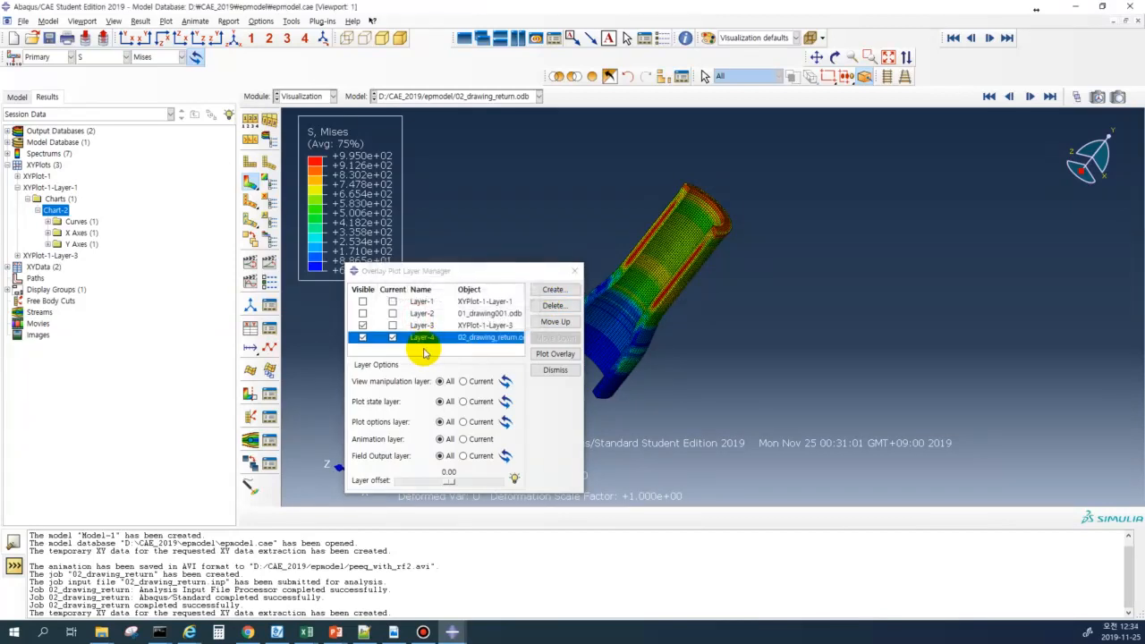
click(545, 355)
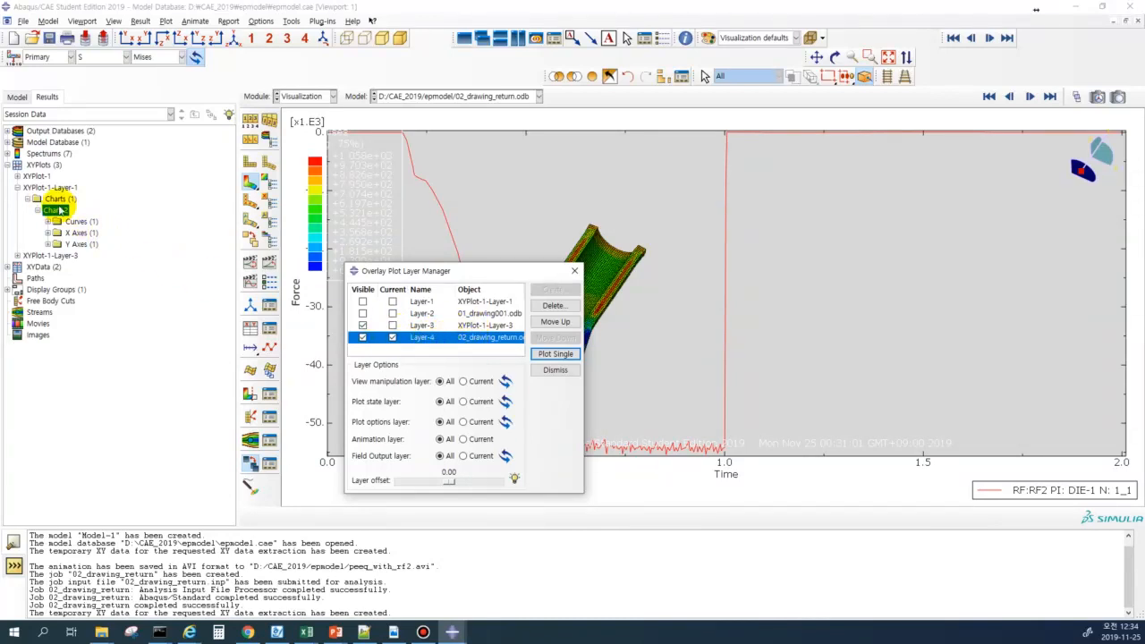
- Turn off the plot background fill of XYPlot-1-Layer-3 and the fill of its Chart-3
click(487, 326)
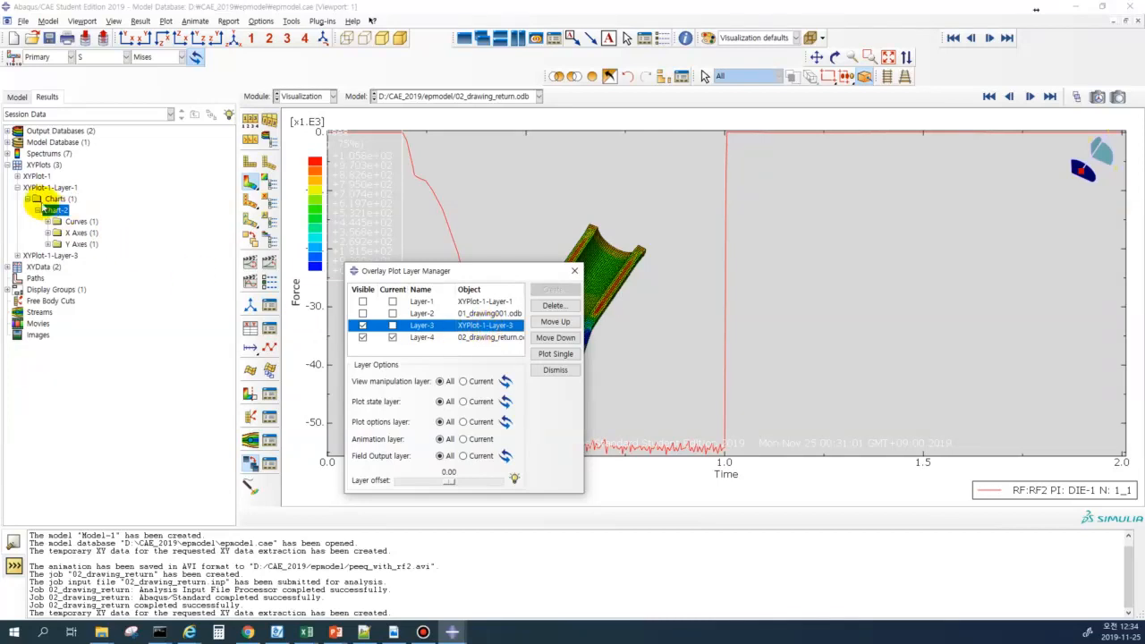
click(17, 187)
click(17, 198)
click(26, 211)
double_click(52, 199)
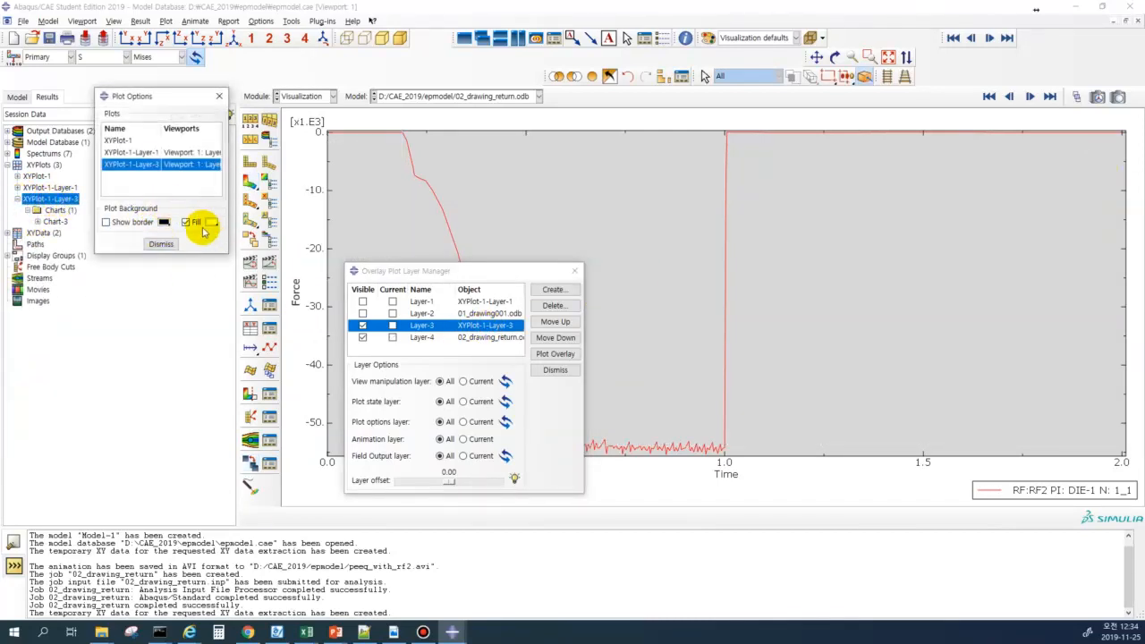
click(187, 222)
click(162, 245)
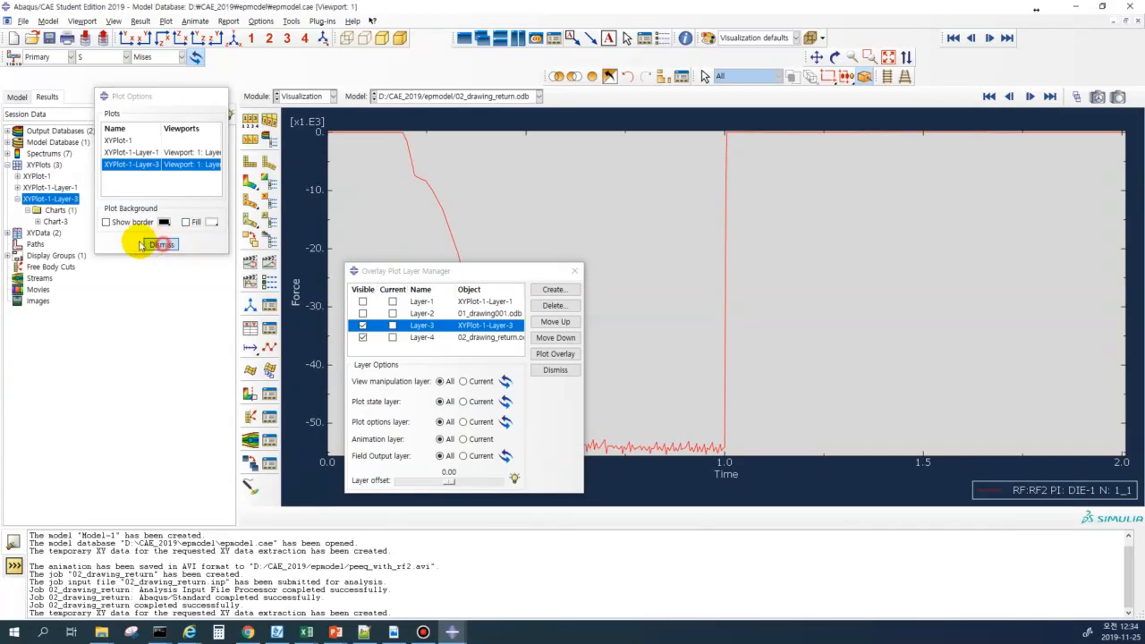
double_click(54, 222)
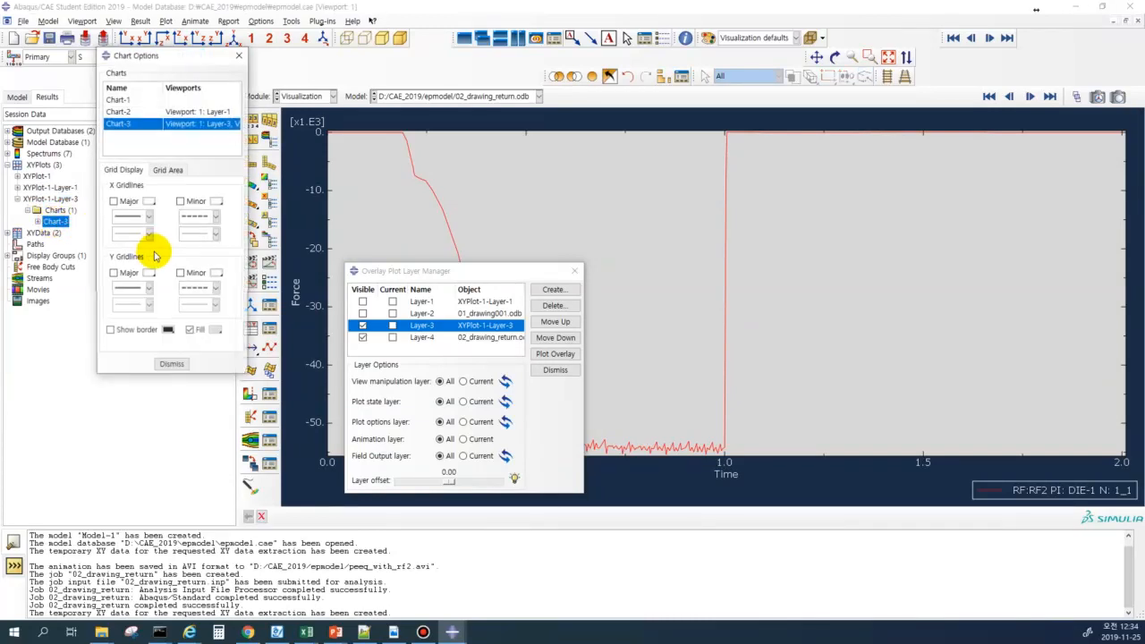
click(190, 331)
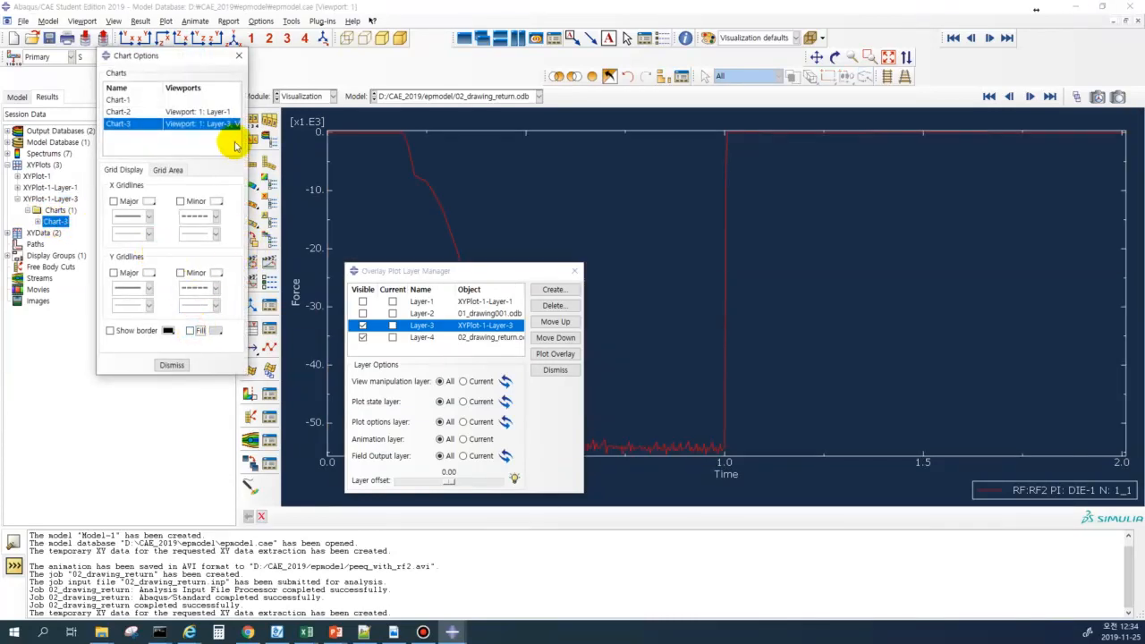
- Set the Chart-3 grid area to a manual size of X 38 and Y 44, auto-aligned to the top-right corner
click(169, 170)
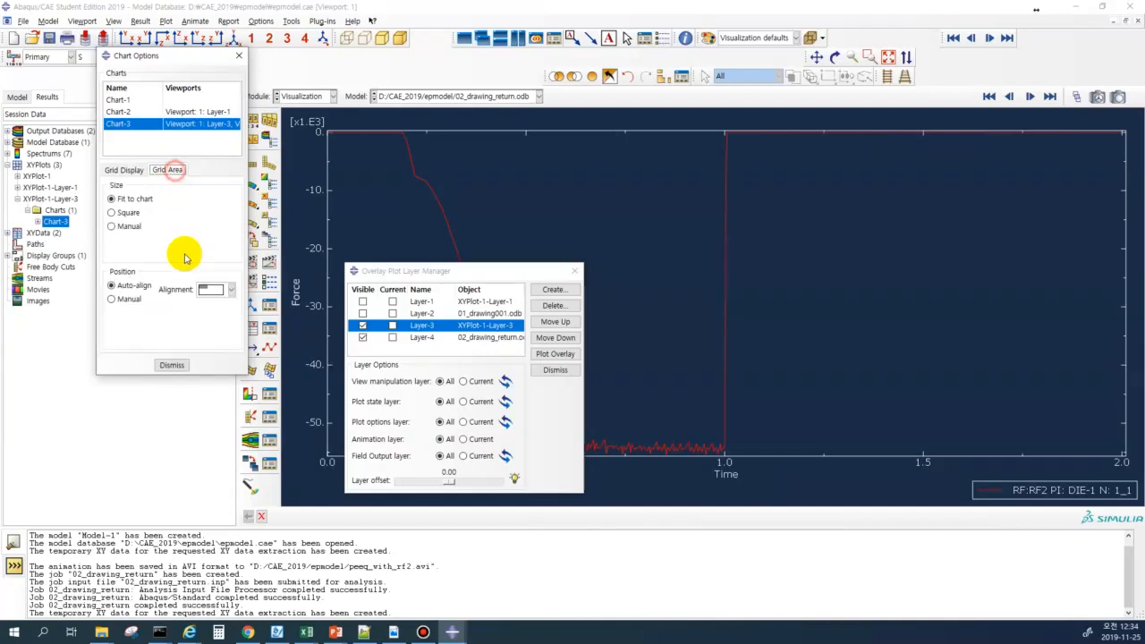
click(125, 228)
drag(175, 213, 173, 218)
drag(227, 253, 195, 255)
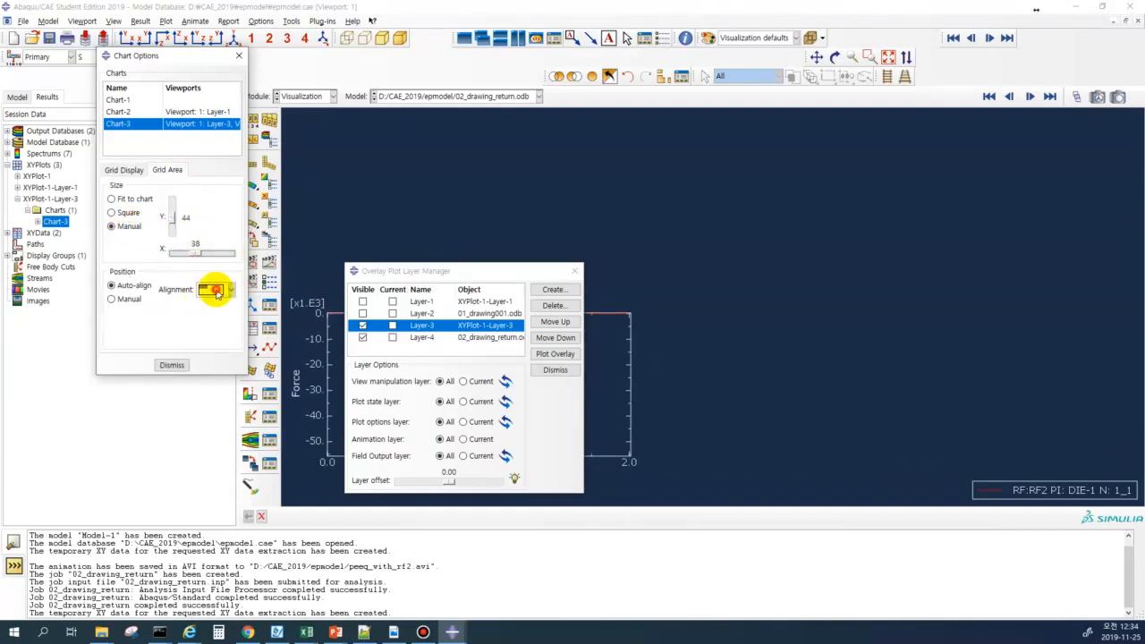
click(216, 291)
click(217, 392)
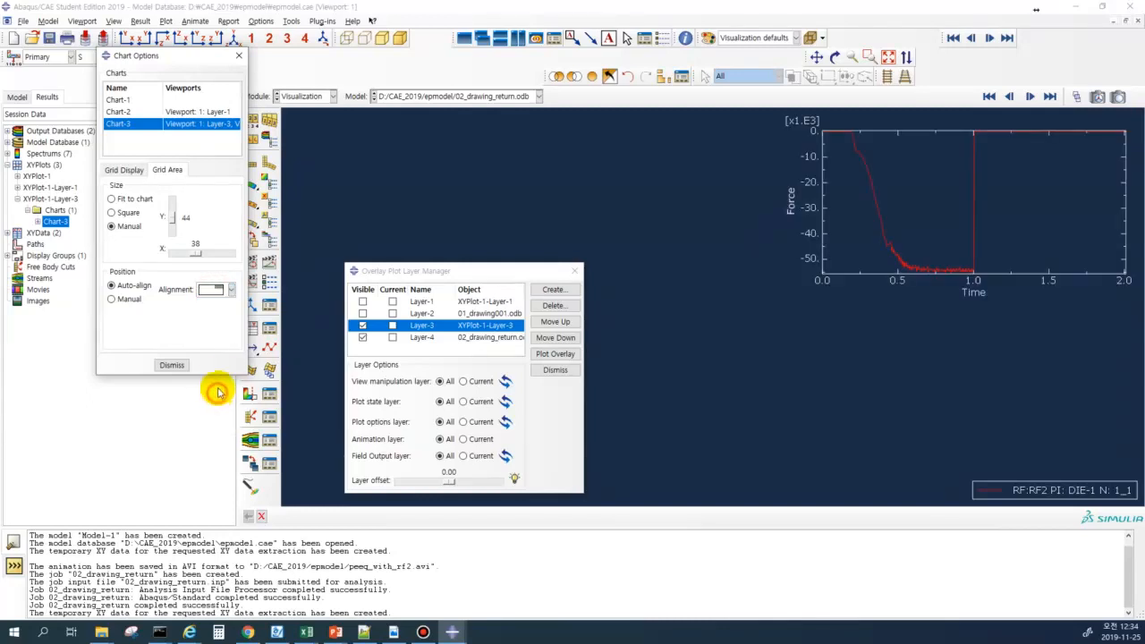
click(174, 367)
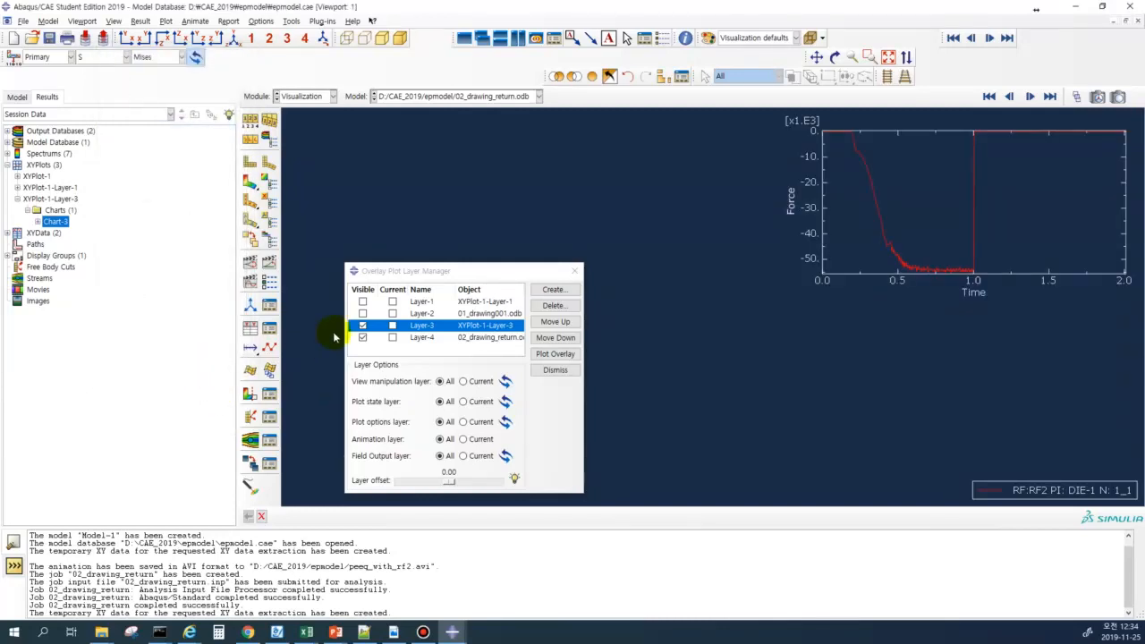
- Plot the overlay of the stress contour and force chart, enlarge the pipe, and play the time-history animation
click(556, 355)
drag(509, 270, 169, 253)
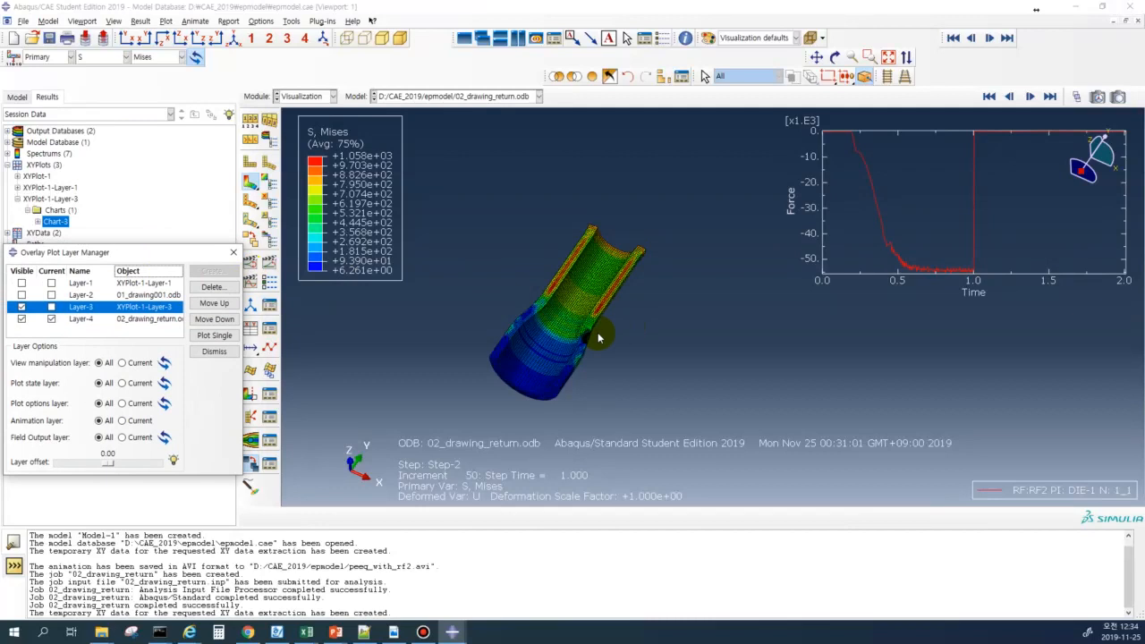
scroll(583, 382, up, 3)
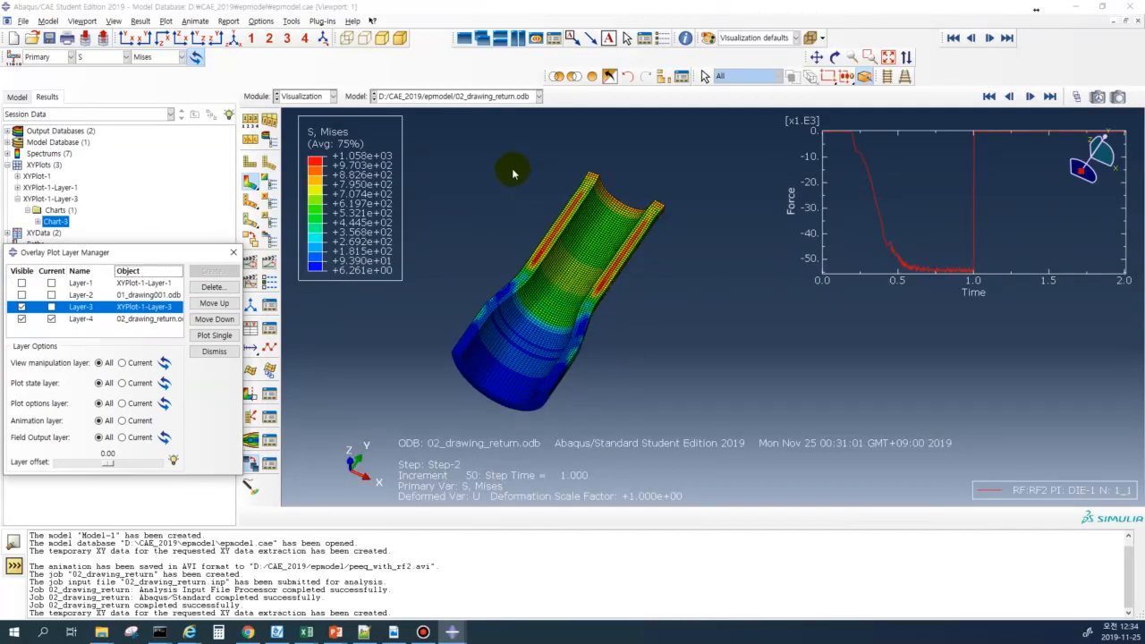
scroll(483, 180, down, 1)
click(269, 265)
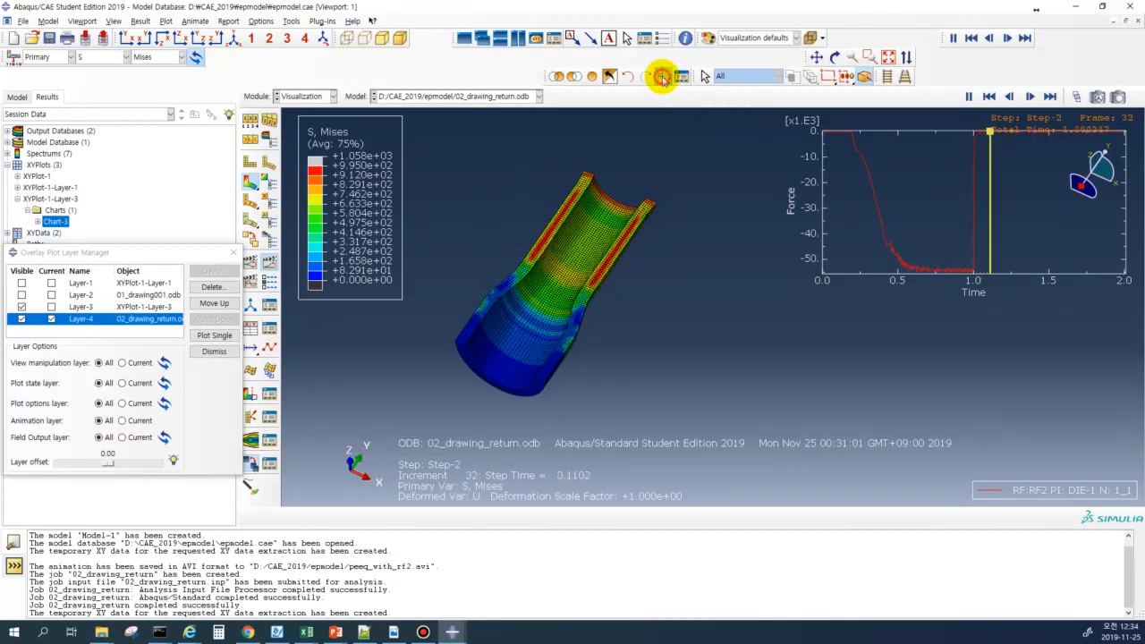
- Add the DIE-1 part instance back to the displayed model
click(663, 76)
click(347, 93)
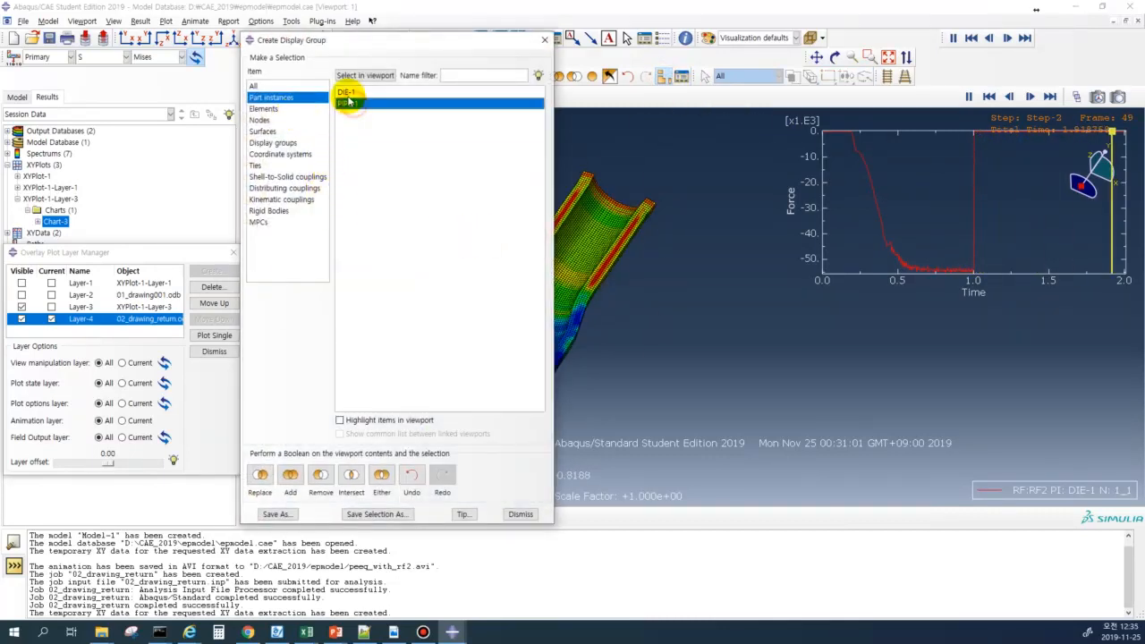
click(290, 475)
click(520, 514)
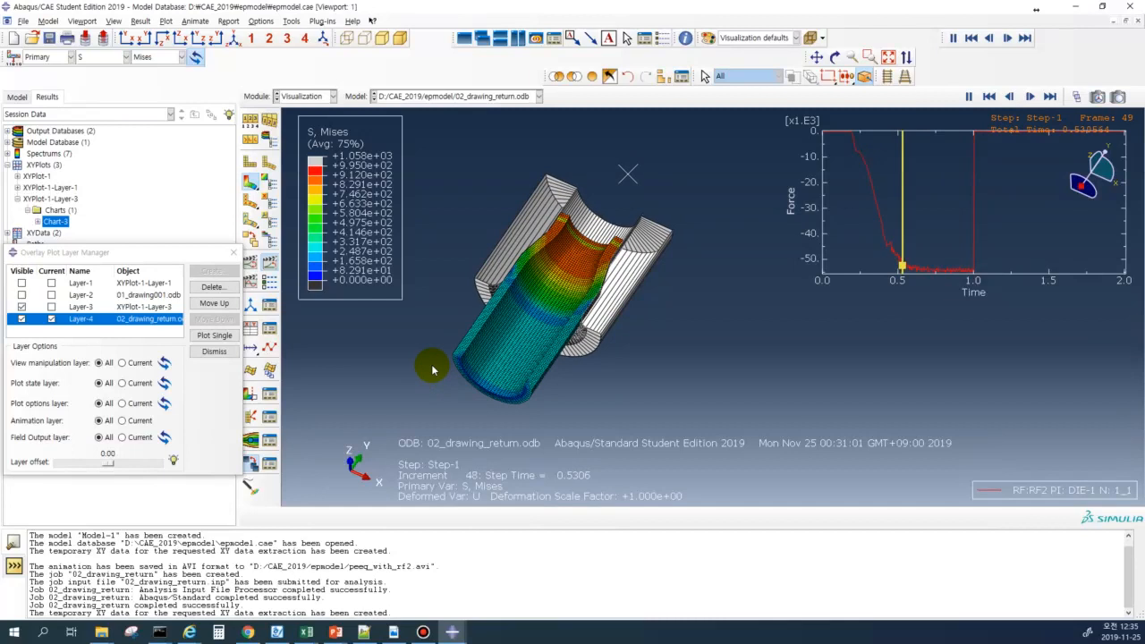
click(107, 56)
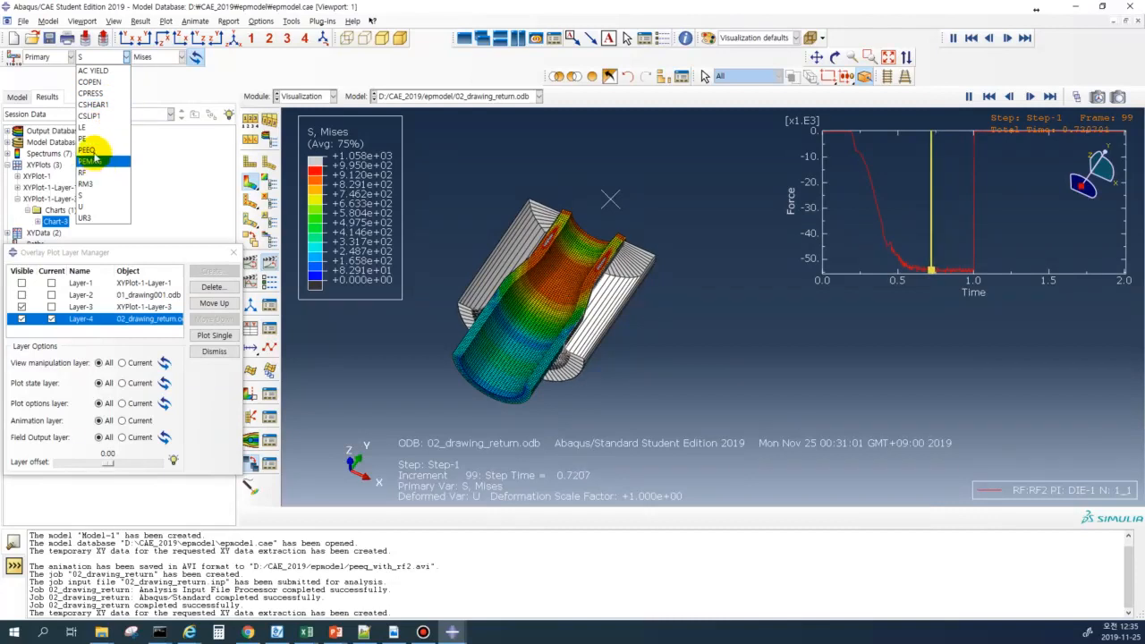
click(250, 69)
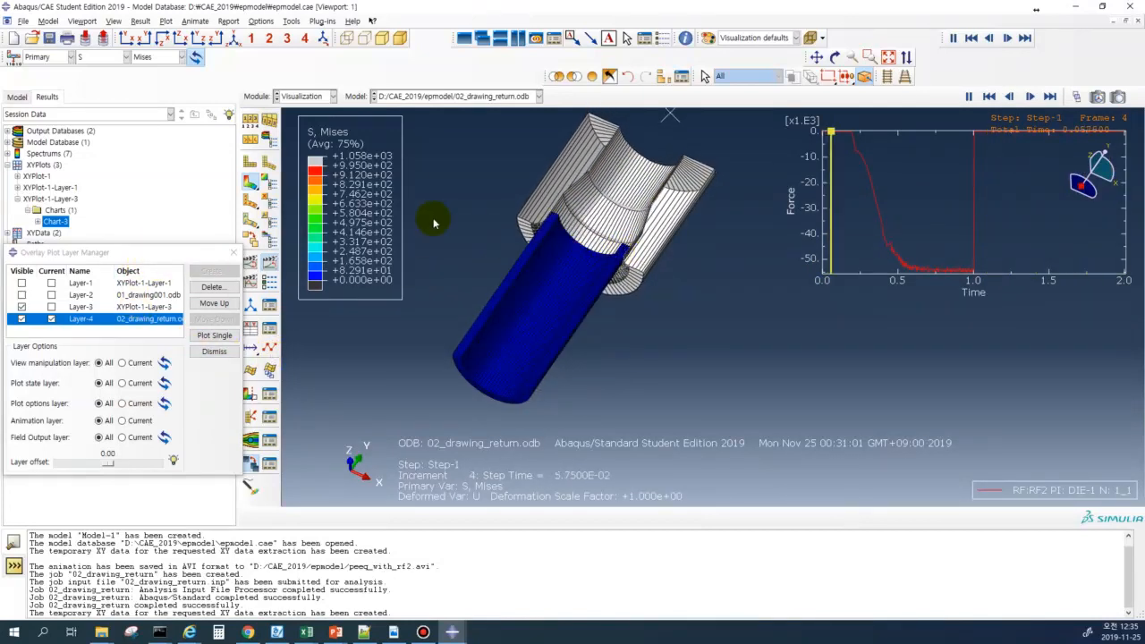
- Save the animation as the AVI file return_peeq_with_rf2 in the epmodel folder at 30 frames per second
click(194, 21)
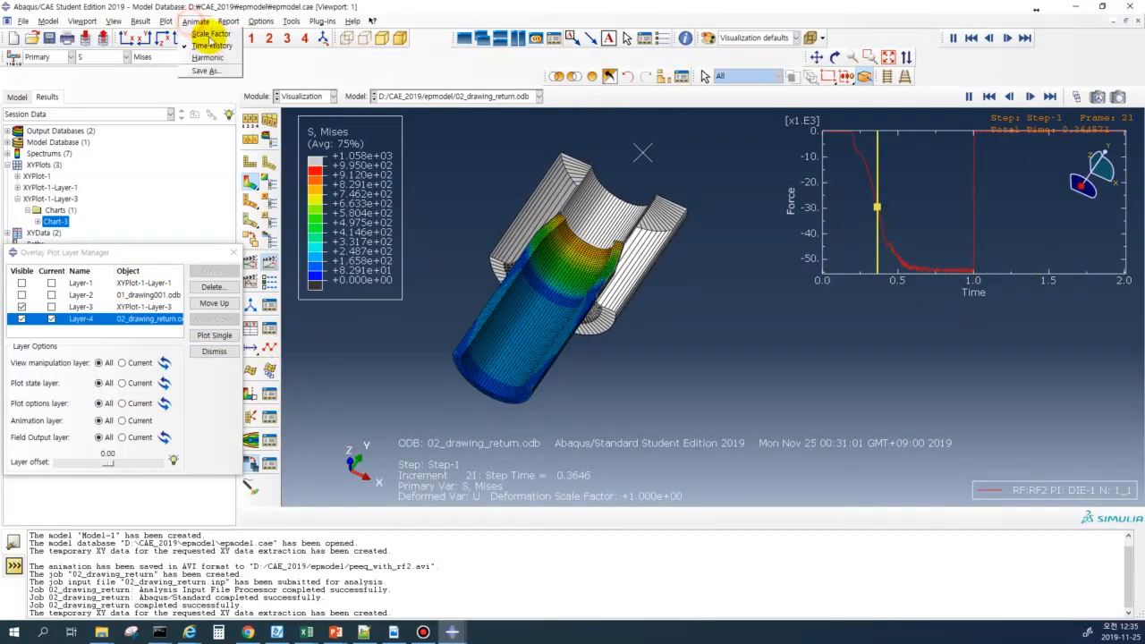
click(201, 70)
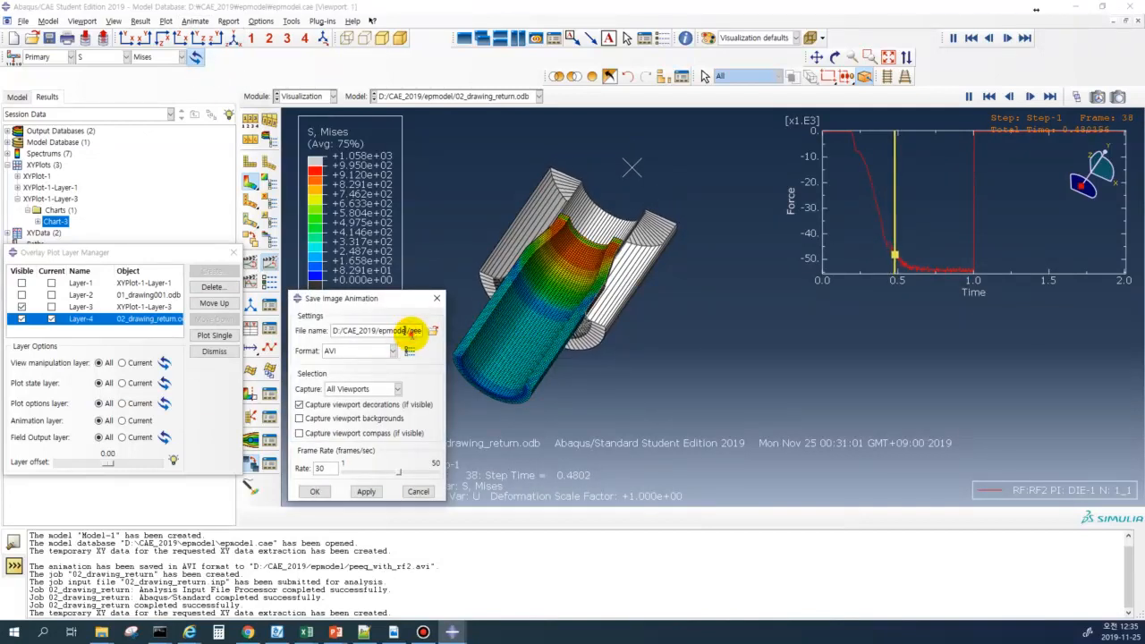
click(377, 332)
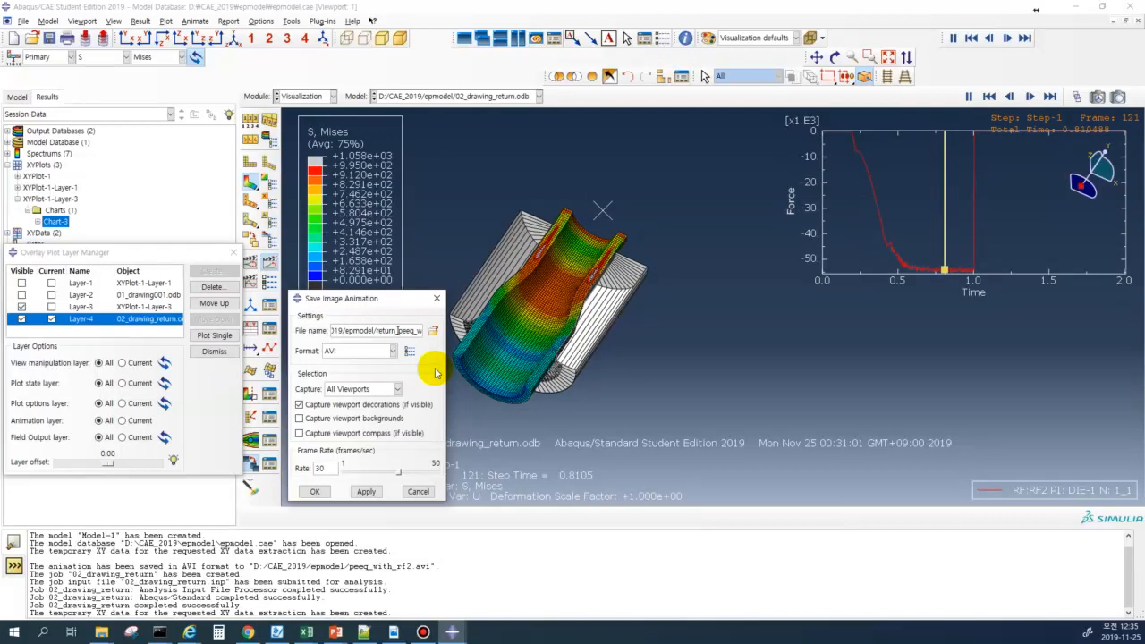
click(319, 492)
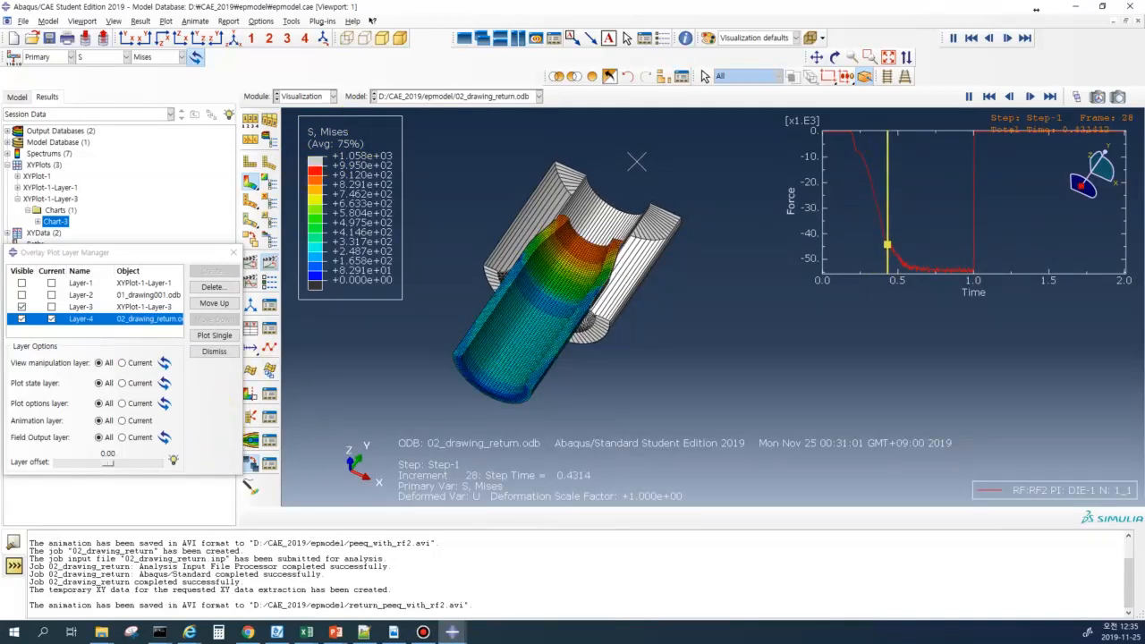
- Switch to the epmodel folder in File Explorer and rename return_peeq_with_rf2.avi as return_mises_with_rf2.avi
drag(2, 112, 592, 79)
scroll(396, 427, down, 1)
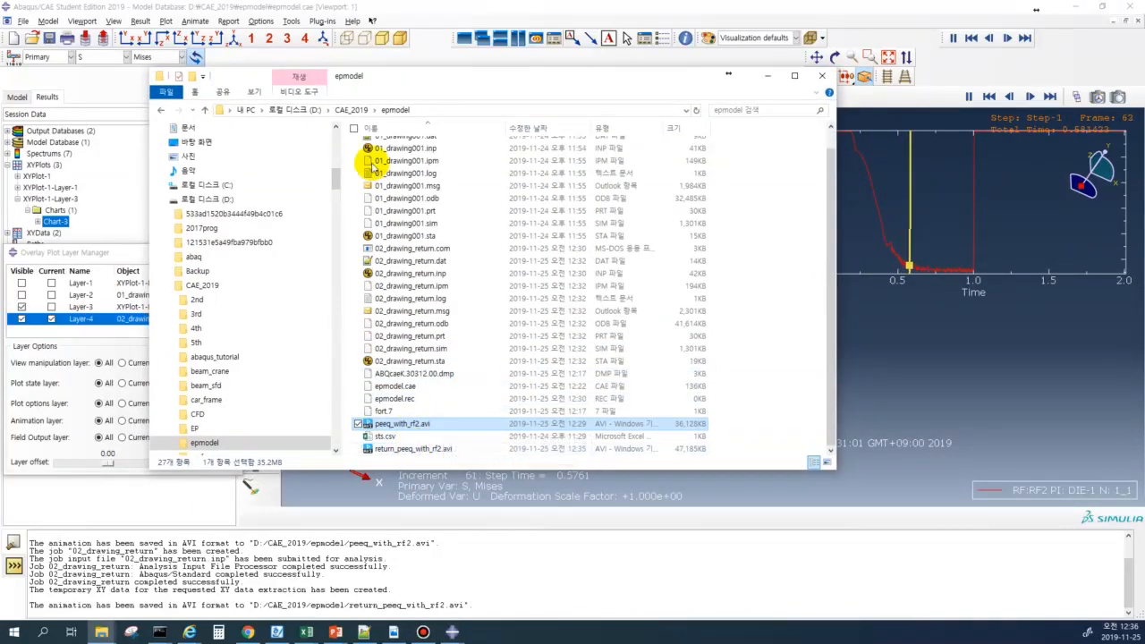
drag(402, 77, 706, 96)
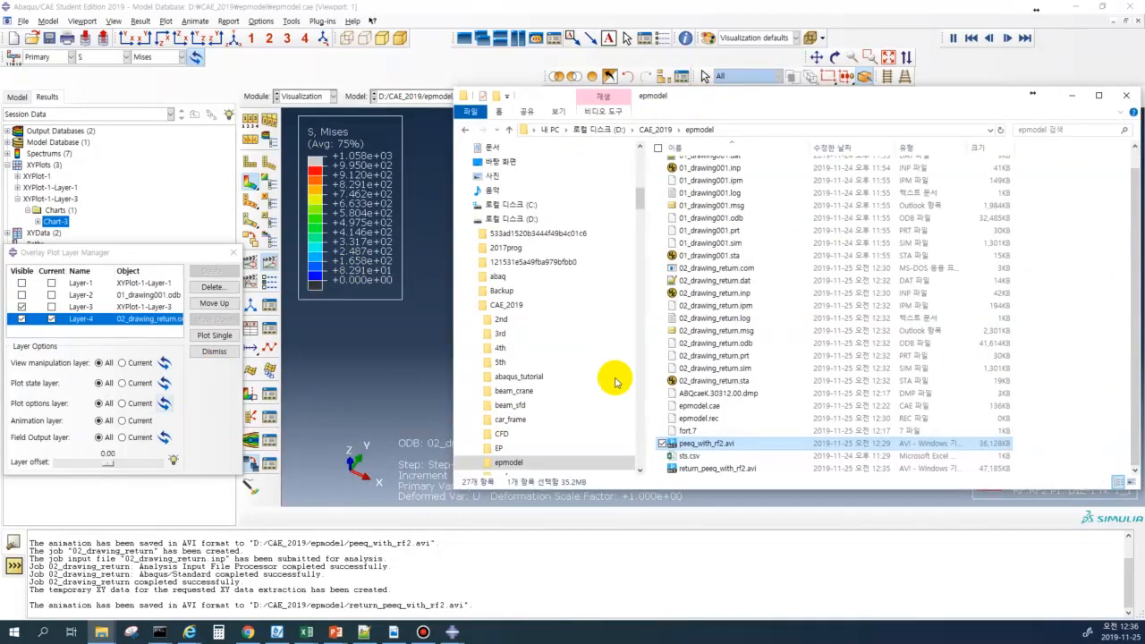
click(711, 469)
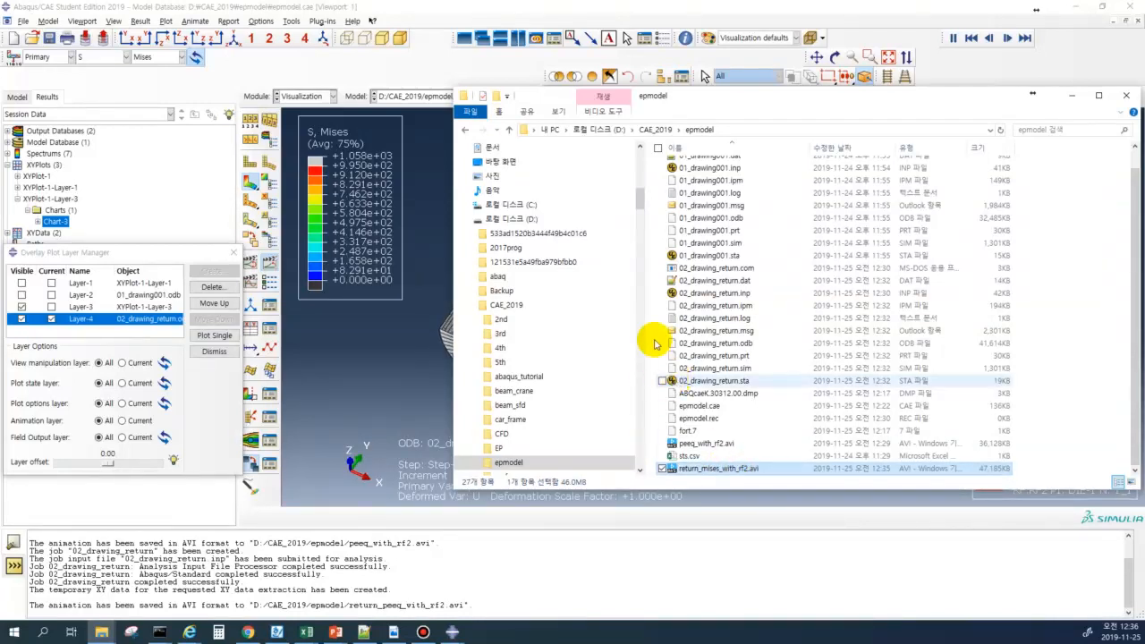
- Open return_mises_with_rf2.avi to check the exported animation, return to Abaqus/CAE, and close the overlay layer manager
key(Return)
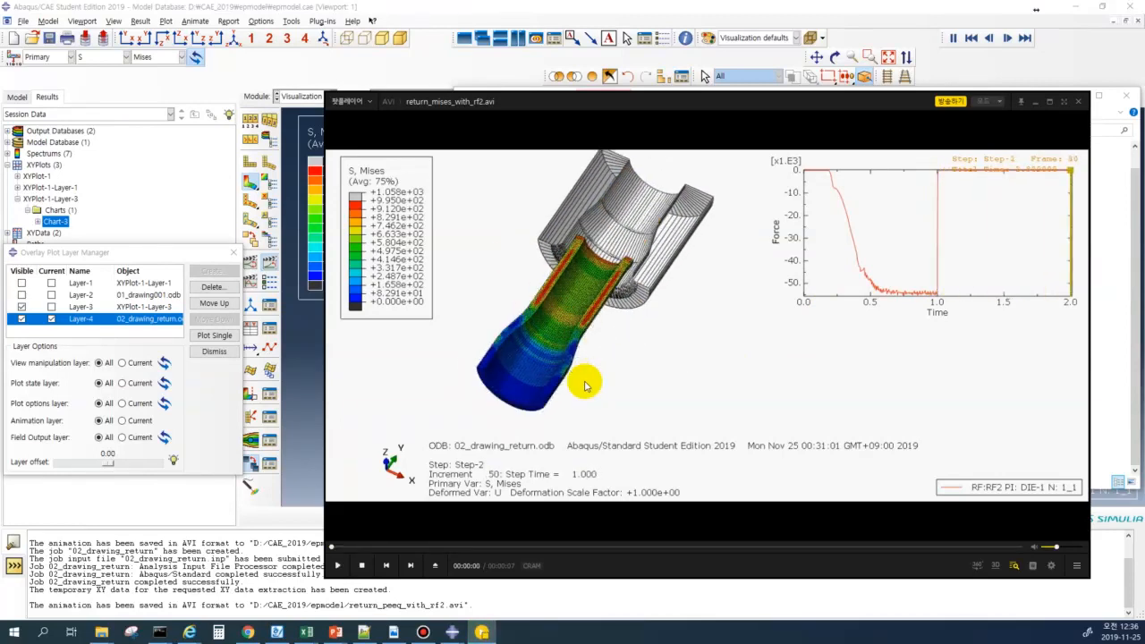
click(1078, 104)
click(1070, 97)
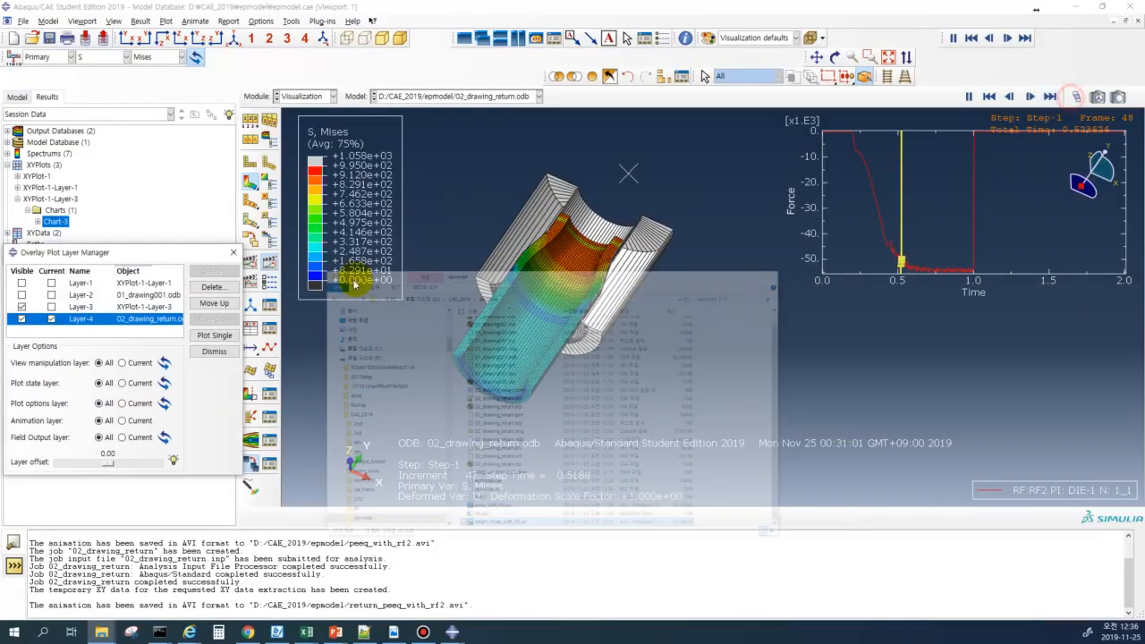
click(214, 351)
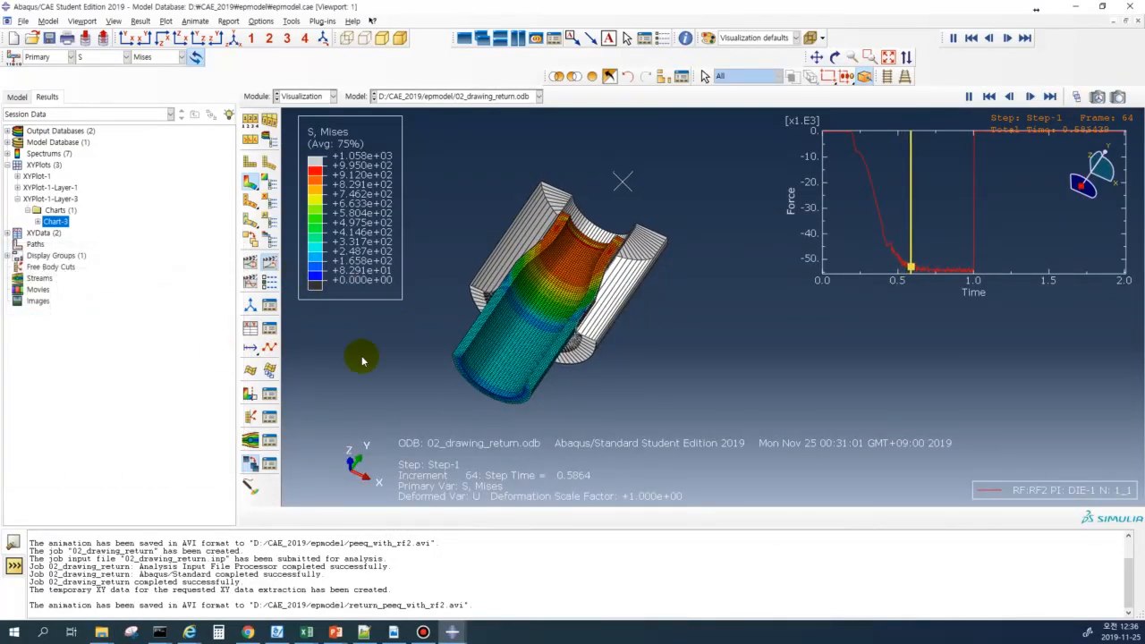